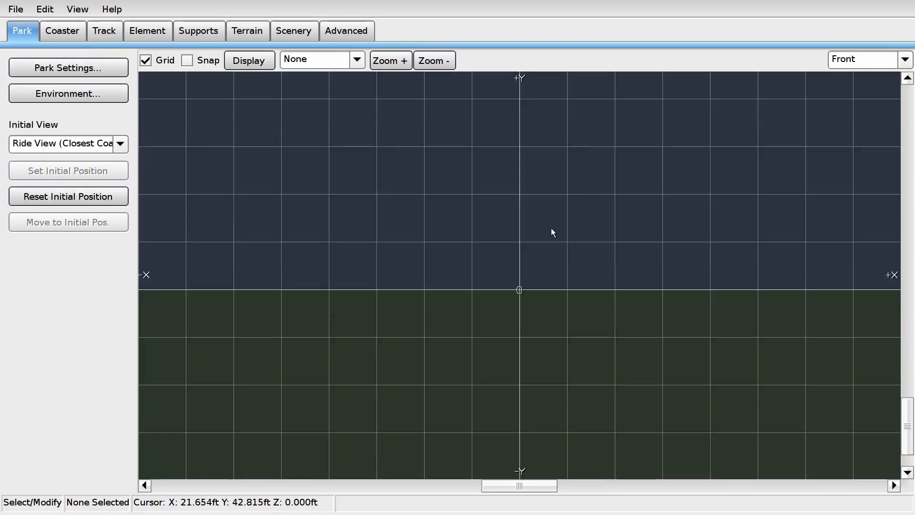
Step: Look around the empty park in the Perspective view and return to the Front view
{"action": "middle_click_drag", "start_coordinate": [369, 147], "coordinate": [495, 261]}
{"action": "mouse_move", "coordinate": [630, 252]}
{"action": "middle_mouse_down"}
{"action": "mouse_move", "coordinate": [456, 252]}
{"action": "mouse_move", "coordinate": [514, 130]}
{"action": "mouse_move", "coordinate": [255, 271]}
{"action": "mouse_move", "coordinate": [606, 184]}
{"action": "mouse_move", "coordinate": [656, 257]}
{"action": "mouse_move", "coordinate": [510, 227]}
{"action": "mouse_move", "coordinate": [440, 164]}
{"action": "middle_mouse_up"}
{"action": "left_click", "coordinate": [855, 67]}
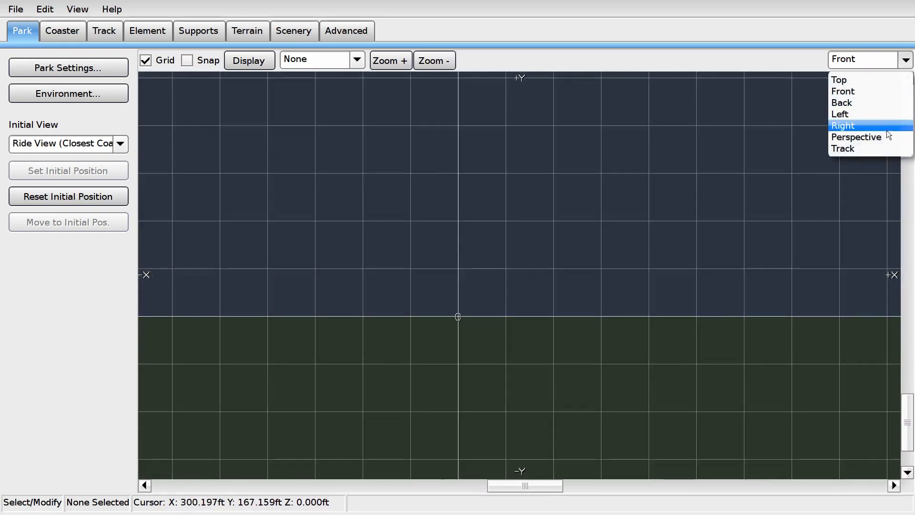
{"action": "left_click", "coordinate": [858, 137]}
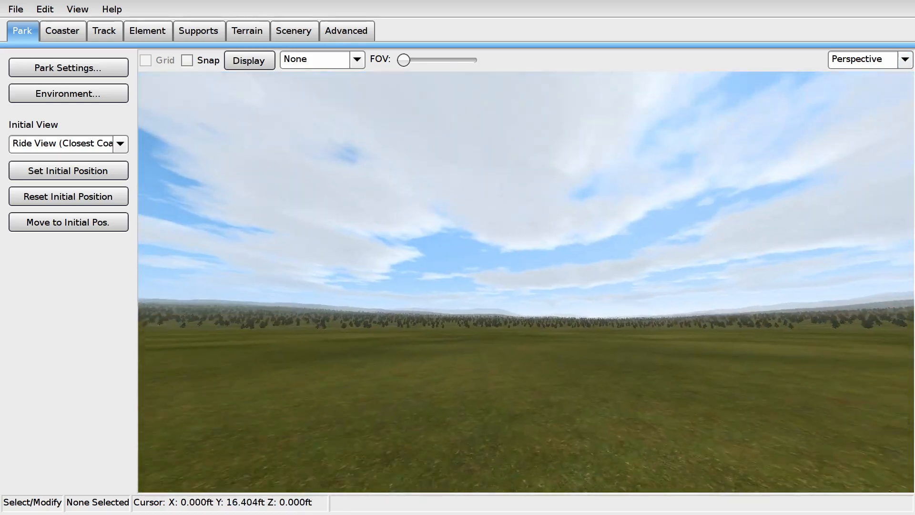
{"action": "right_click_drag", "start_coordinate": [526, 281], "coordinate": [514, 310]}
{"action": "mouse_move", "coordinate": [736, 174]}
{"action": "right_mouse_down"}
{"action": "mouse_move", "coordinate": [729, 184]}
{"action": "mouse_move", "coordinate": [734, 90]}
{"action": "mouse_move", "coordinate": [743, 148]}
{"action": "mouse_move", "coordinate": [735, 173]}
{"action": "right_mouse_up"}
{"action": "left_click", "coordinate": [864, 61]}
{"action": "left_click", "coordinate": [853, 88]}
Step: Examine the overlay settings for Viewport 4 in the editor preferences
{"action": "left_click", "coordinate": [16, 9]}
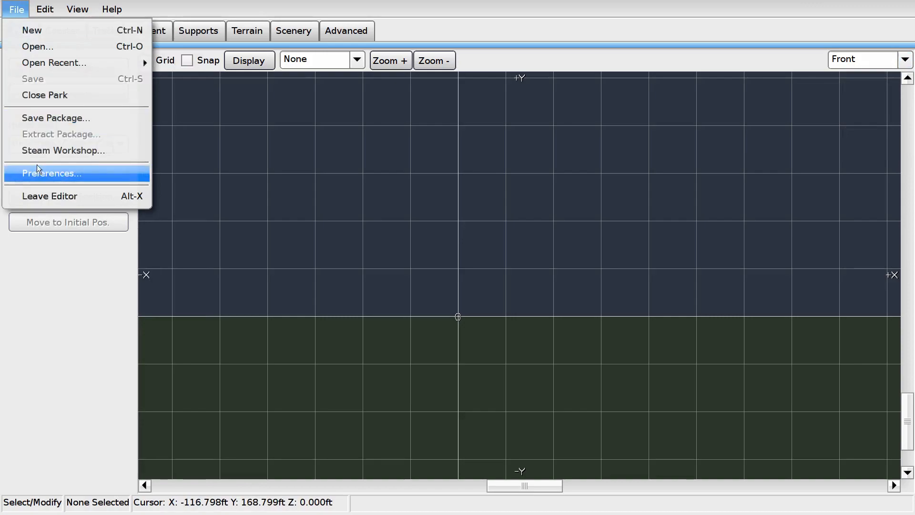
{"action": "left_click", "coordinate": [51, 173]}
{"action": "left_click", "coordinate": [374, 108]}
{"action": "left_click", "coordinate": [460, 152]}
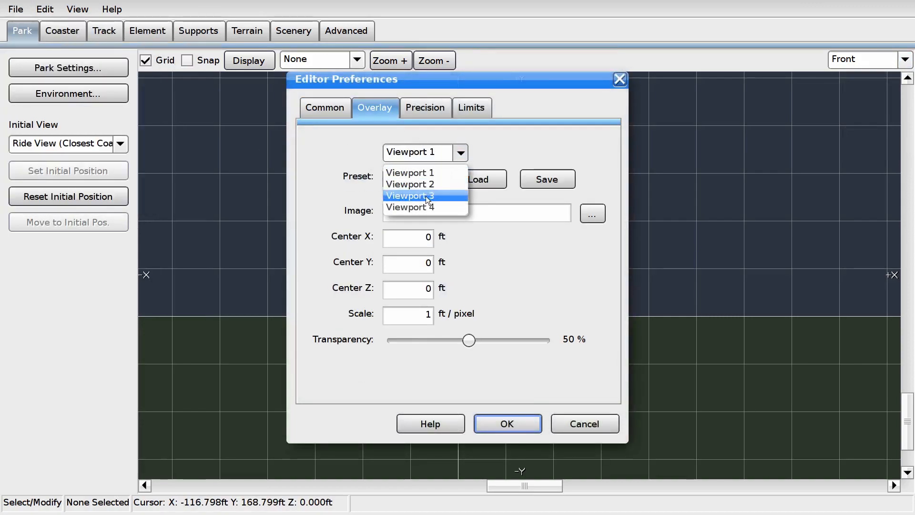
{"action": "left_click", "coordinate": [422, 205]}
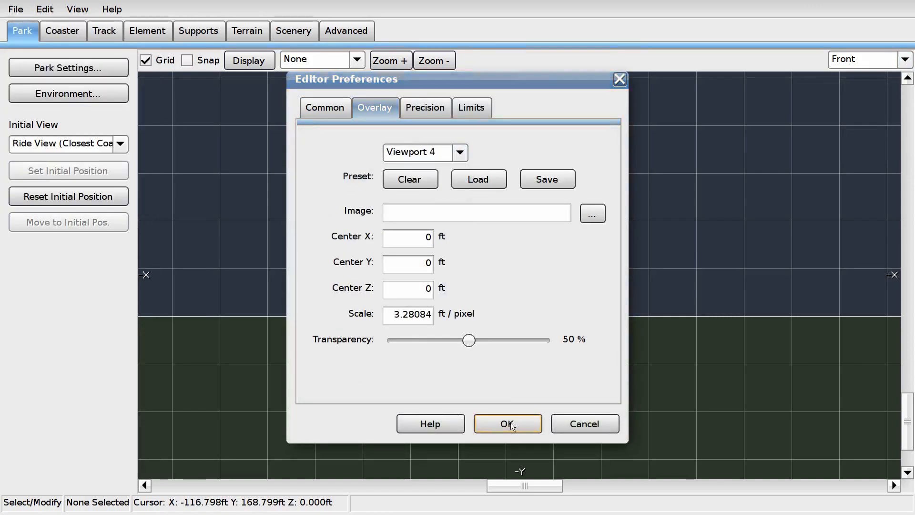
{"action": "left_click", "coordinate": [506, 424]}
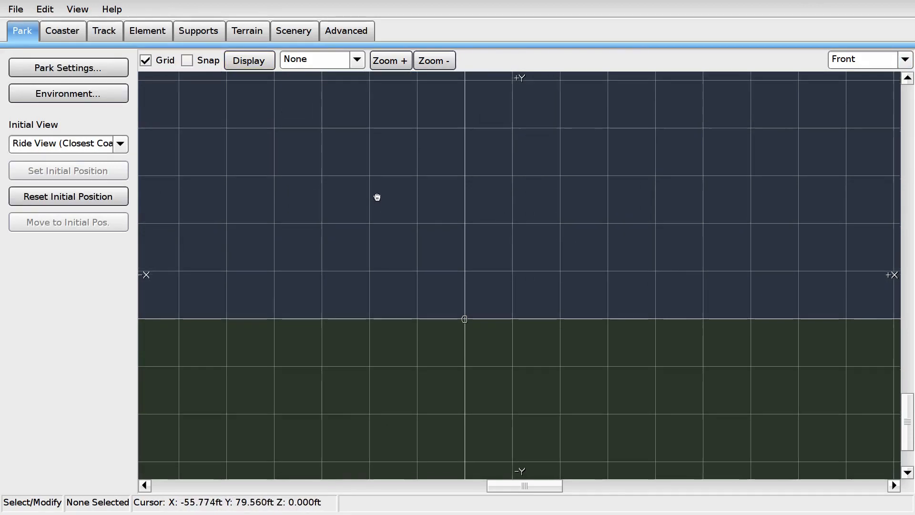
{"action": "right_click_drag", "start_coordinate": [492, 213], "coordinate": [445, 246]}
{"action": "left_click", "coordinate": [16, 9]}
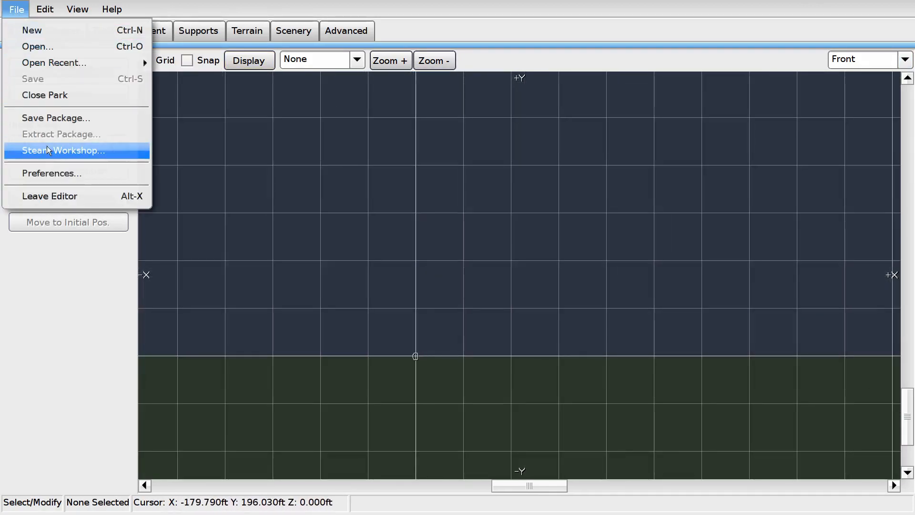
{"action": "left_click", "coordinate": [52, 173]}
{"action": "left_click", "coordinate": [381, 110]}
{"action": "left_click", "coordinate": [459, 152]}
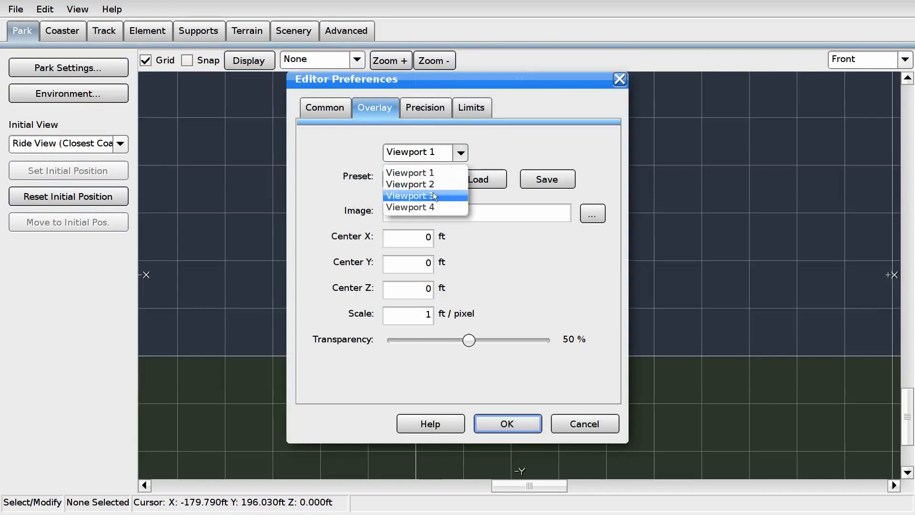
{"action": "left_click", "coordinate": [425, 204]}
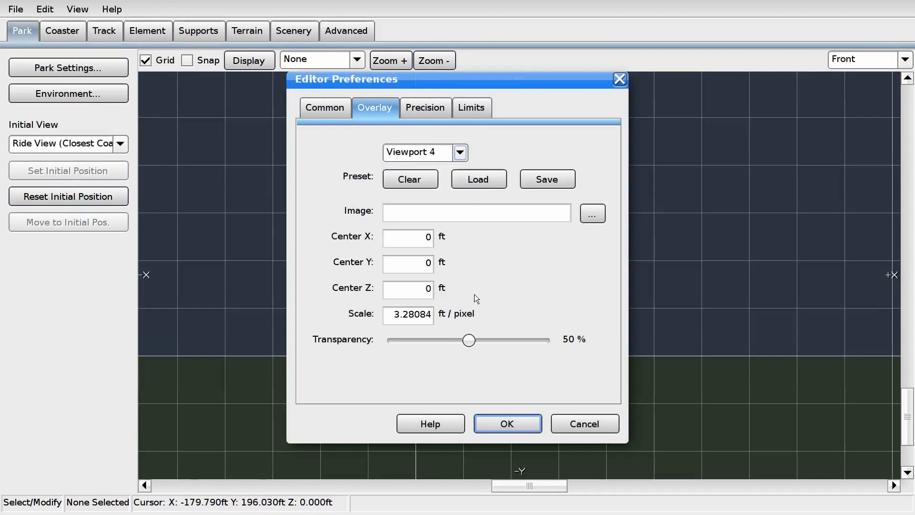
{"action": "left_click", "coordinate": [512, 423]}
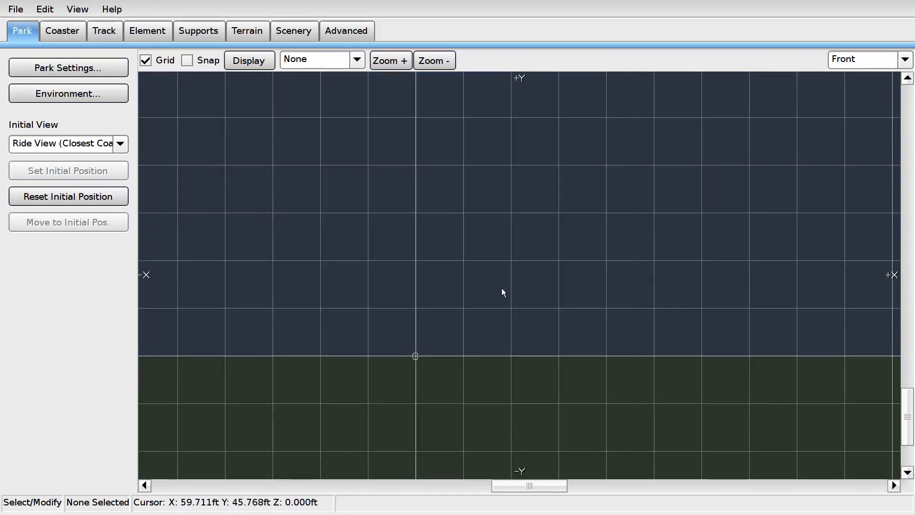
Step: Review the list of viewports and the Viewport 1 overlay settings in the editor preferences
{"action": "left_click", "coordinate": [16, 9]}
{"action": "left_click", "coordinate": [64, 172]}
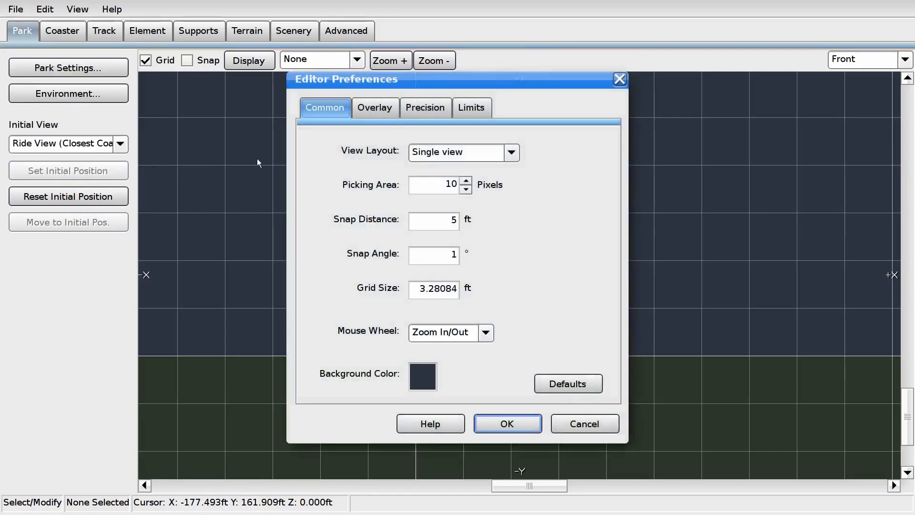
{"action": "left_click", "coordinate": [389, 109]}
{"action": "left_click", "coordinate": [458, 152]}
{"action": "left_click", "coordinate": [544, 143]}
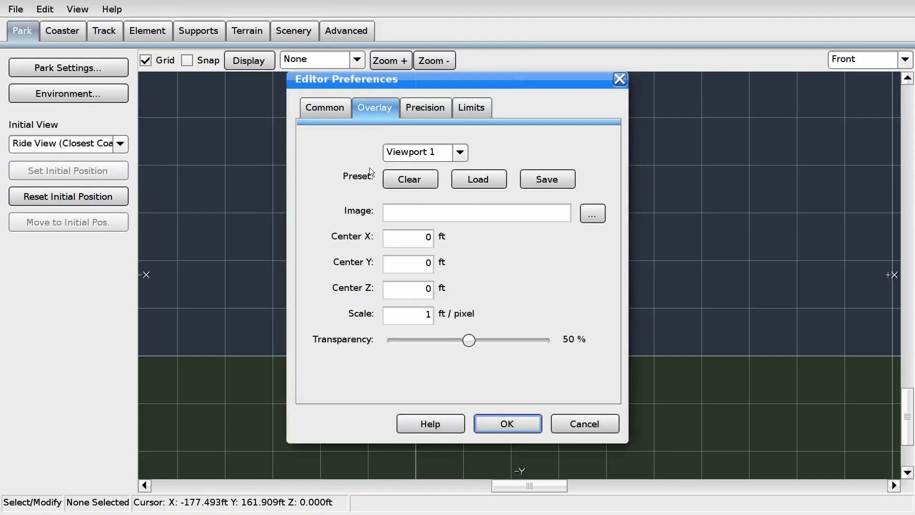
{"action": "left_click", "coordinate": [507, 424]}
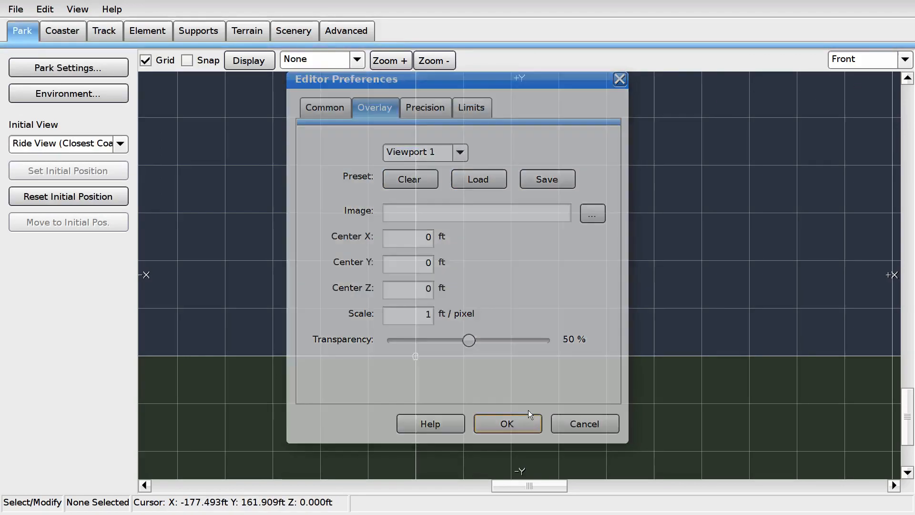
Step: Create a new coaster named Looper
{"action": "scroll", "coordinate": [548, 200], "scroll_direction": "down", "scroll_amount": 3}
{"action": "right_click_drag", "start_coordinate": [538, 230], "coordinate": [528, 321]}
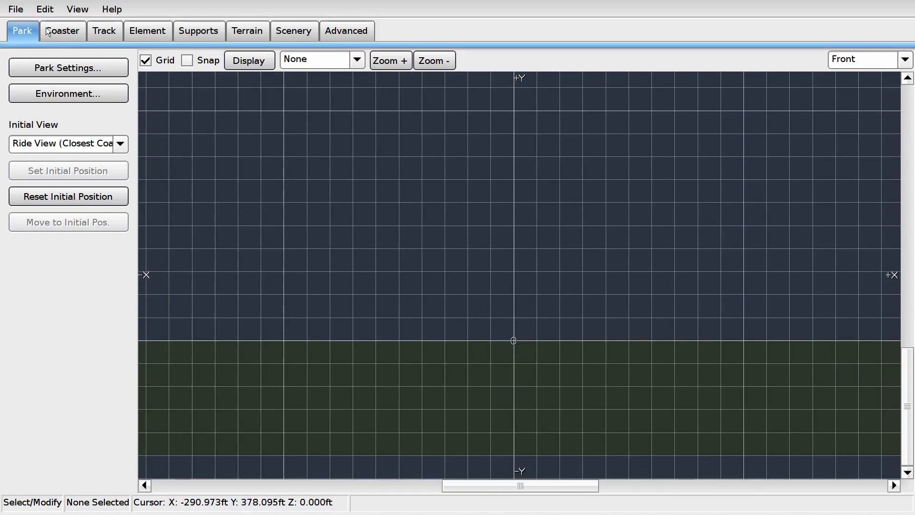
{"action": "left_click", "coordinate": [69, 28]}
{"action": "left_click", "coordinate": [71, 67]}
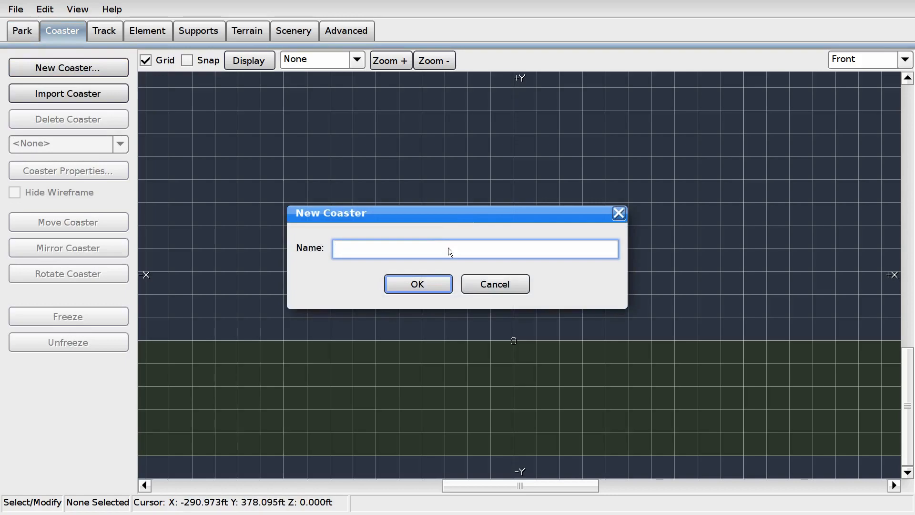
{"action": "type", "text": "Looper"}
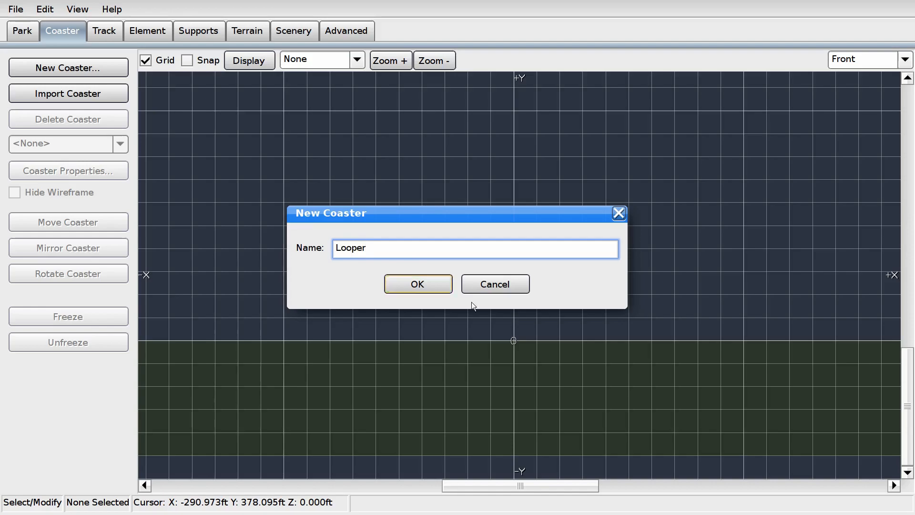
{"action": "left_click", "coordinate": [438, 287]}
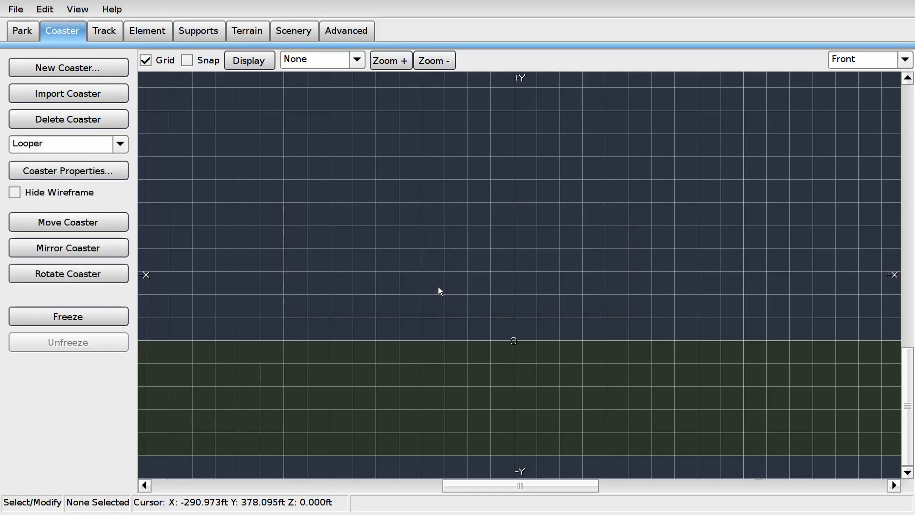
Step: Give the Looper coaster the Corkscrew Coaster style with the Rusted worn type
{"action": "scroll", "coordinate": [425, 261], "scroll_direction": "up", "scroll_amount": 6}
{"action": "middle_click_drag", "start_coordinate": [413, 234], "coordinate": [510, 316]}
{"action": "left_click", "coordinate": [68, 170]}
{"action": "left_click", "coordinate": [271, 109]}
{"action": "scroll", "coordinate": [305, 186], "scroll_direction": "down", "scroll_amount": 1}
{"action": "left_click", "coordinate": [310, 169]}
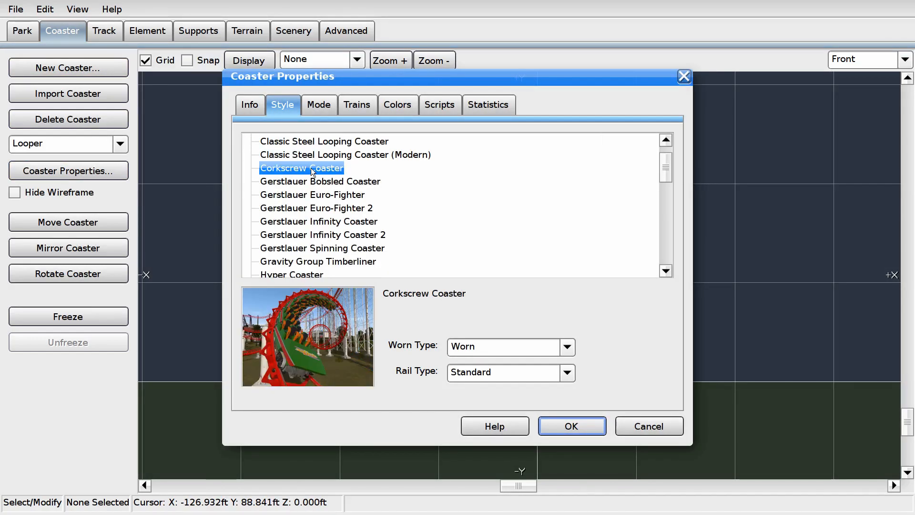
{"action": "left_click", "coordinate": [479, 346]}
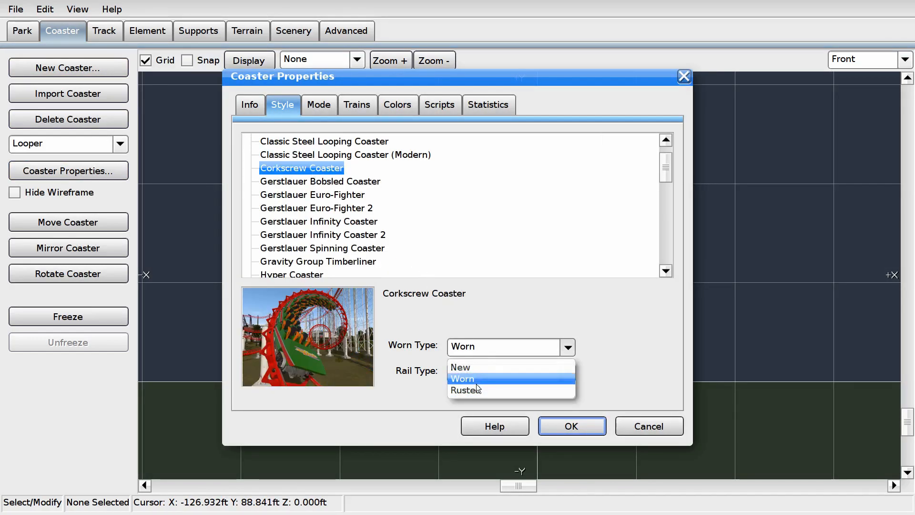
{"action": "left_click", "coordinate": [482, 389]}
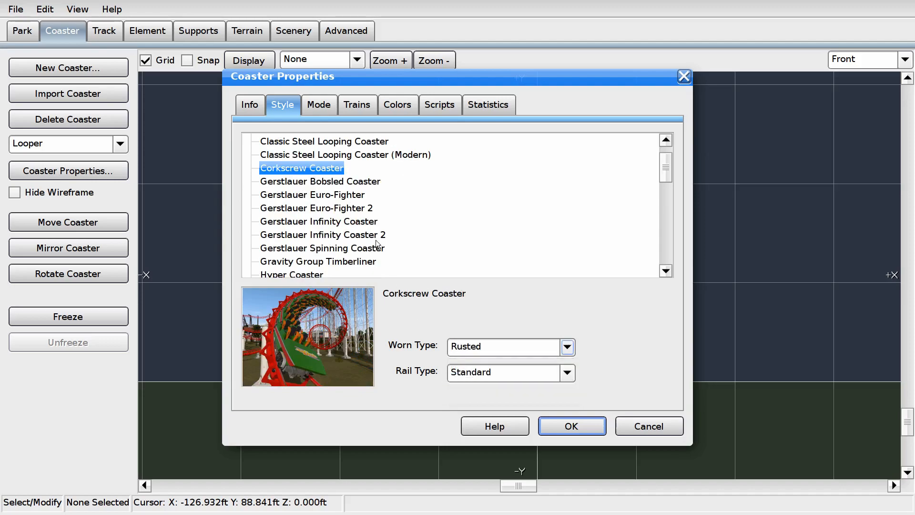
{"action": "left_click", "coordinate": [319, 105]}
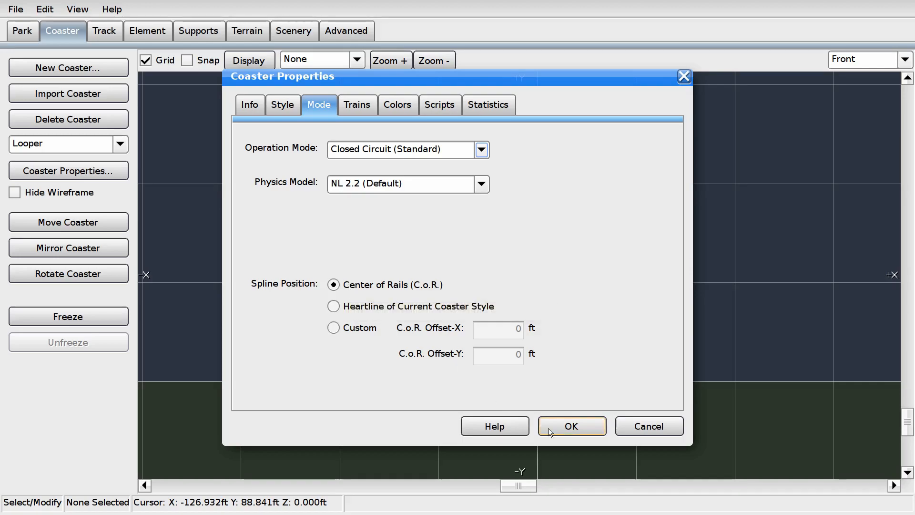
{"action": "left_click", "coordinate": [571, 425]}
Step: Set the coaster's spline position to Heartline of Current Coaster Style
{"action": "left_click", "coordinate": [68, 171]}
{"action": "left_click", "coordinate": [328, 107]}
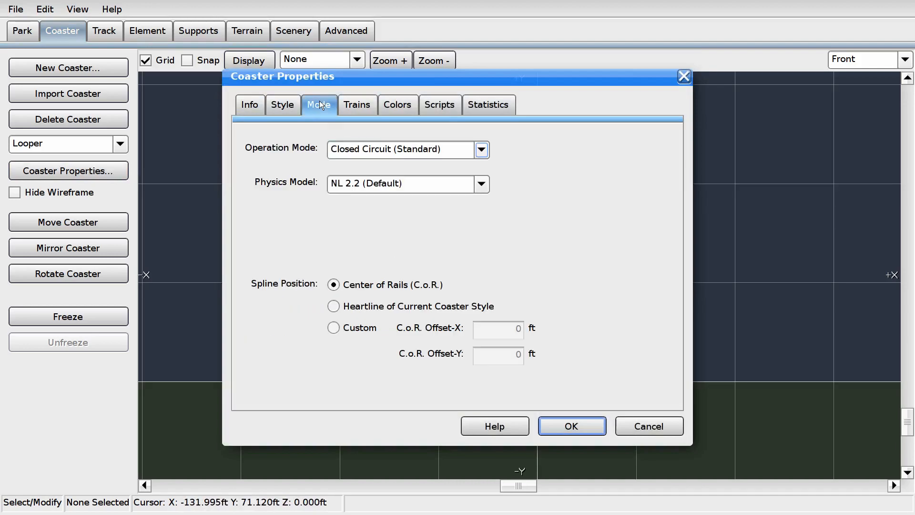
{"action": "left_click", "coordinate": [333, 307]}
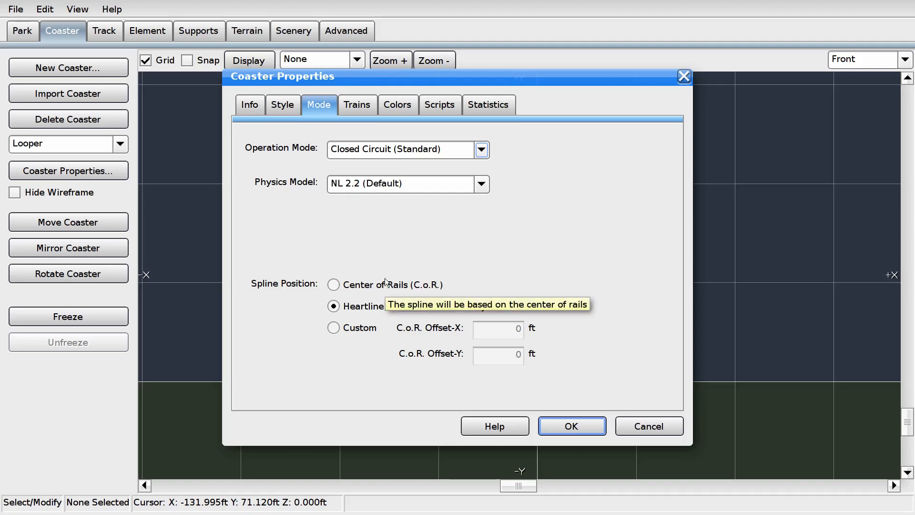
{"action": "left_click", "coordinate": [562, 431]}
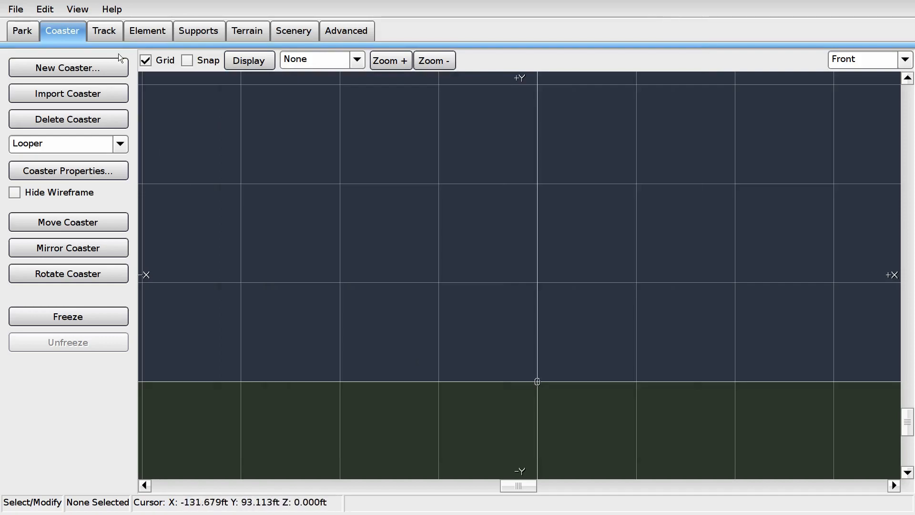
Step: Draw a straight level track section about 66 ft long, centred on the origin at a height of about 23 ft
{"action": "left_click", "coordinate": [105, 33]}
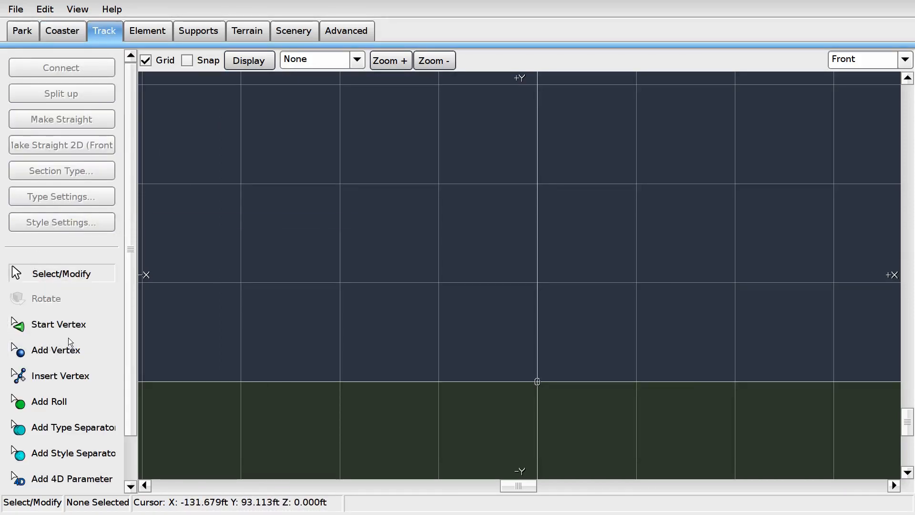
{"action": "left_click", "coordinate": [61, 349]}
{"action": "scroll", "coordinate": [320, 291], "scroll_direction": "up", "scroll_amount": 2}
{"action": "scroll", "coordinate": [276, 194], "scroll_direction": "up", "scroll_amount": 3}
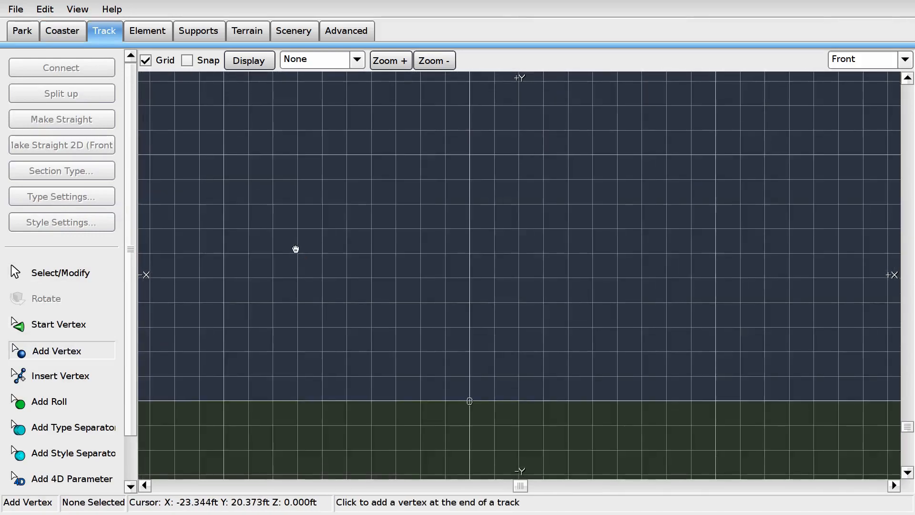
{"action": "left_click", "coordinate": [244, 233]}
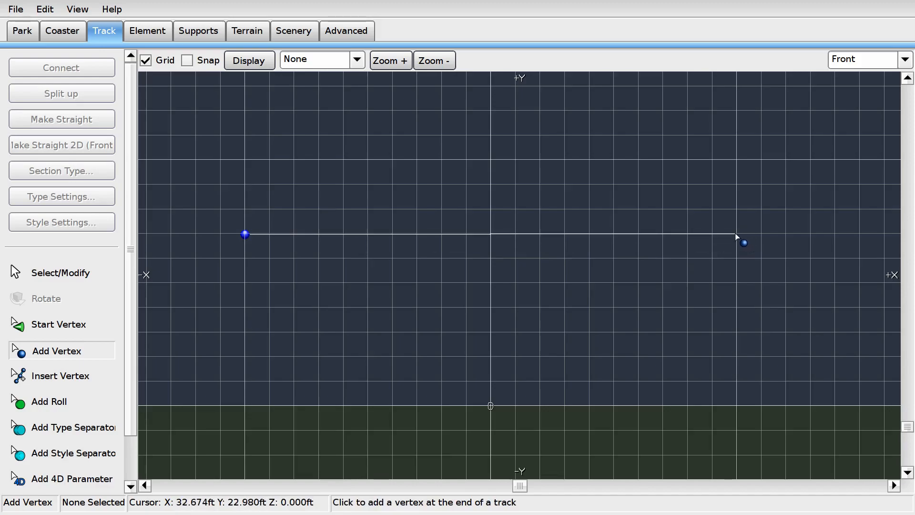
{"action": "left_click", "coordinate": [736, 237]}
Step: Lower the track's right end vertex to about 20 ft with the Speed Comb shown, and turn the comb off
{"action": "left_click", "coordinate": [19, 269]}
{"action": "left_click", "coordinate": [317, 60]}
{"action": "left_click", "coordinate": [310, 138]}
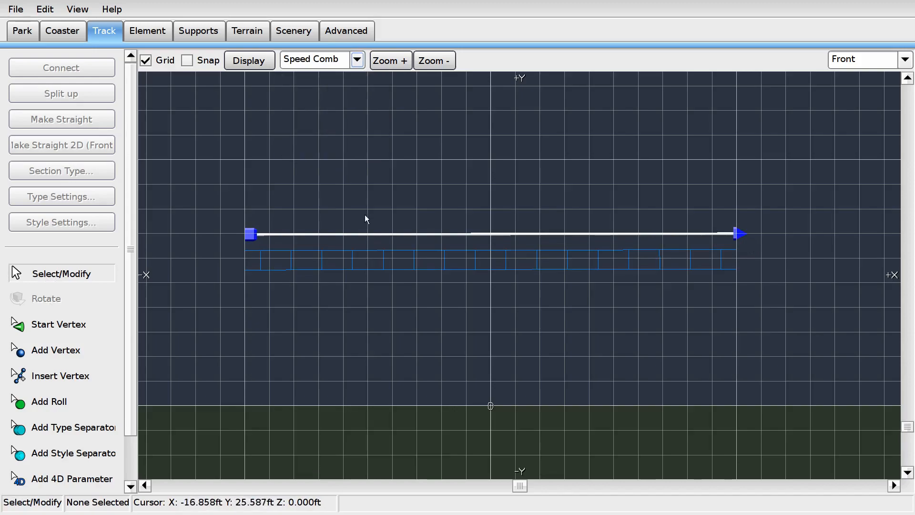
{"action": "left_click", "coordinate": [246, 238]}
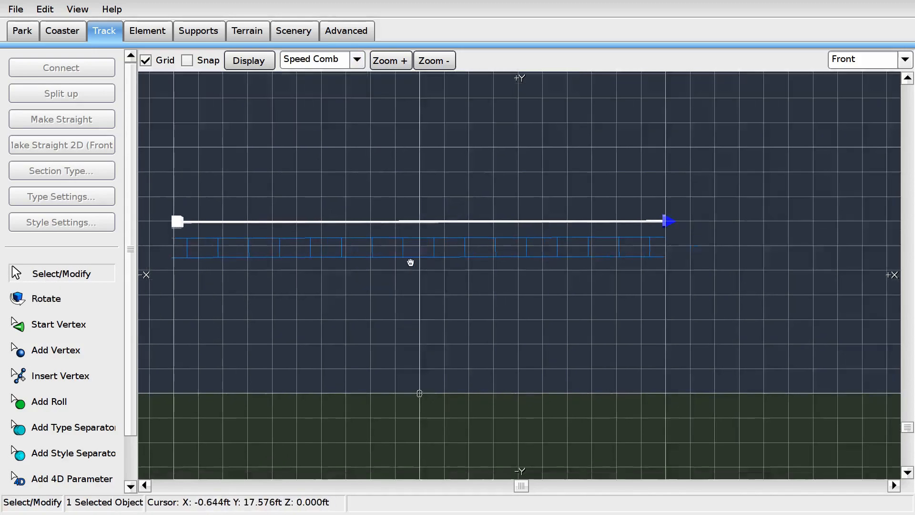
{"action": "left_click_drag", "start_coordinate": [648, 228], "coordinate": [660, 252]}
{"action": "right_click_drag", "start_coordinate": [450, 263], "coordinate": [429, 253]}
{"action": "left_click", "coordinate": [336, 65]}
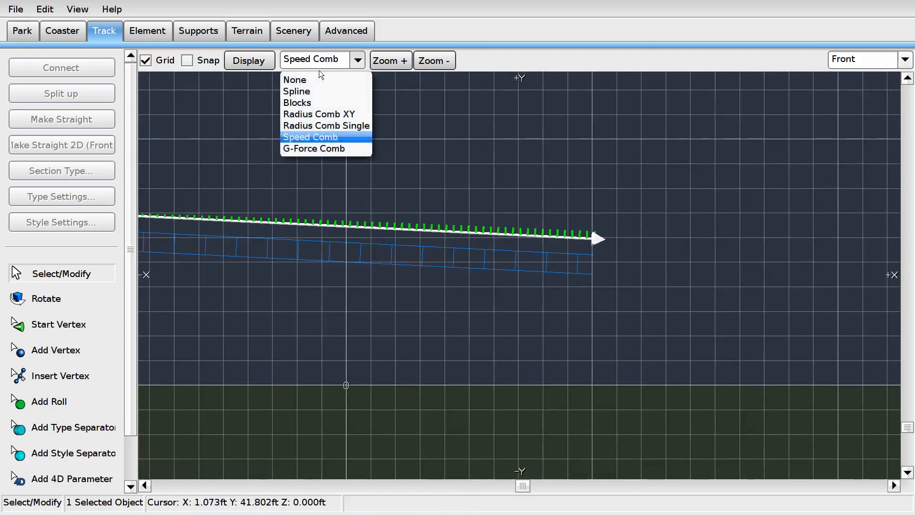
{"action": "left_click", "coordinate": [310, 81]}
Step: Extend the track about 35 ft beyond its left end by adding a vertex at a height of about 23 ft
{"action": "right_click_drag", "start_coordinate": [404, 133], "coordinate": [474, 255]}
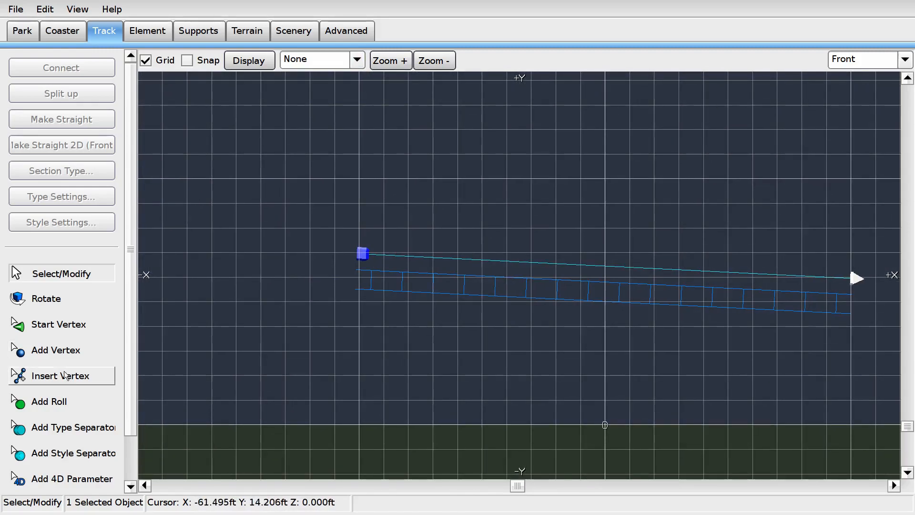
{"action": "left_click", "coordinate": [363, 253]}
{"action": "right_click_drag", "start_coordinate": [366, 259], "coordinate": [579, 265]}
{"action": "left_click", "coordinate": [72, 346]}
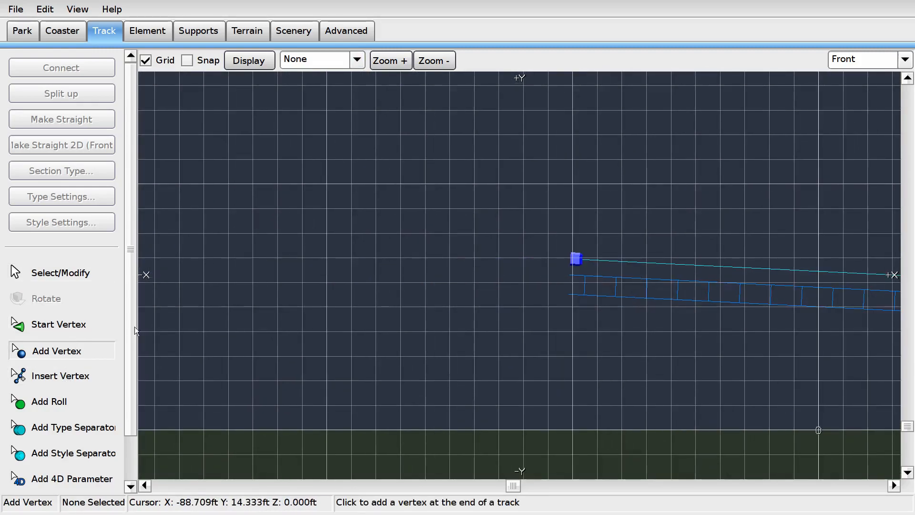
{"action": "left_click", "coordinate": [307, 261]}
{"action": "right_click_drag", "start_coordinate": [310, 260], "coordinate": [489, 255]}
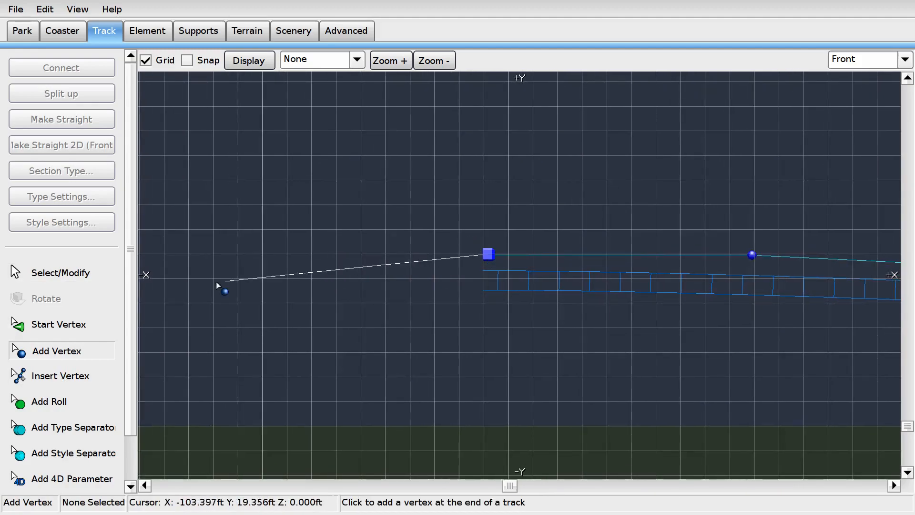
Step: Raise the track's left end vertex to about 24.5 ft and its right end vertex to about 20.5 ft
{"action": "left_click", "coordinate": [94, 275]}
{"action": "left_click_drag", "start_coordinate": [447, 257], "coordinate": [446, 244]}
{"action": "right_click_drag", "start_coordinate": [898, 215], "coordinate": [578, 196]}
{"action": "right_click_drag", "start_coordinate": [839, 217], "coordinate": [600, 217]}
{"action": "left_click", "coordinate": [645, 260]}
{"action": "left_click_drag", "start_coordinate": [647, 265], "coordinate": [645, 257]}
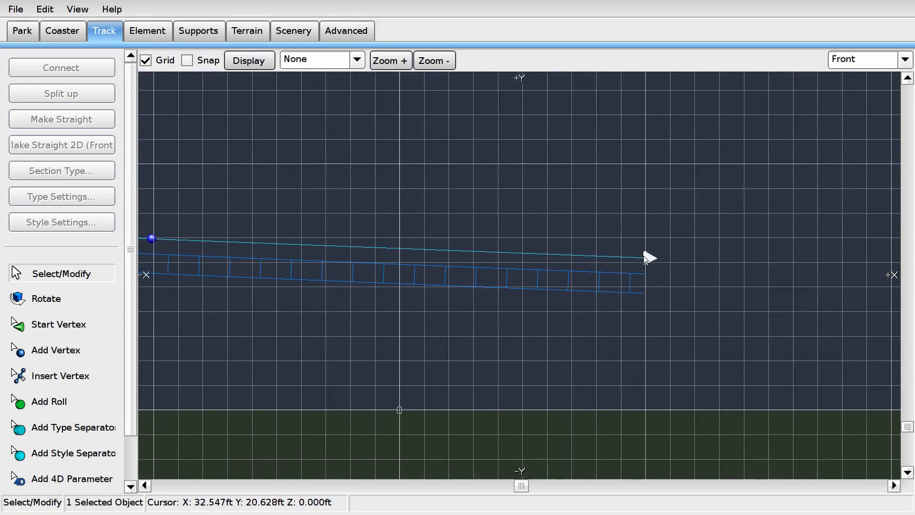
Step: Insert ten more vertices along the sloping track, spread fairly evenly between its two ends
{"action": "scroll", "coordinate": [419, 270], "scroll_direction": "down", "scroll_amount": 3}
{"action": "left_click", "coordinate": [107, 375]}
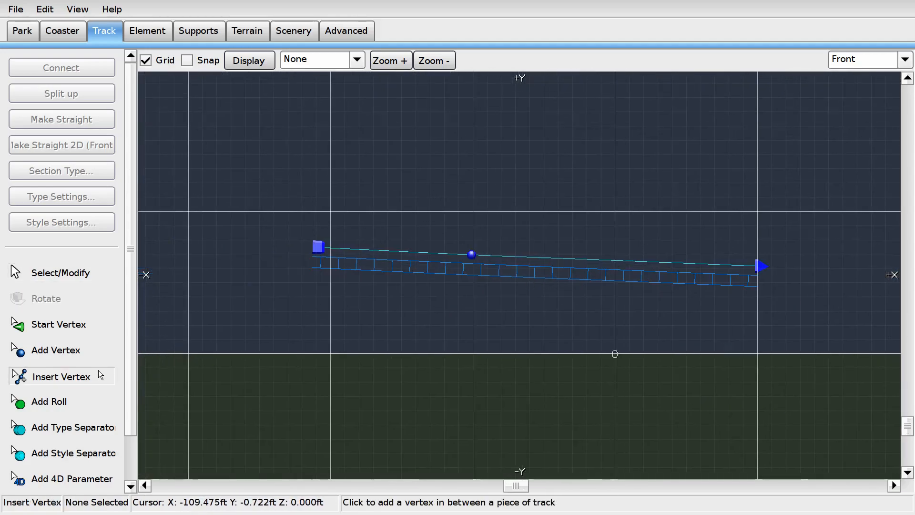
{"action": "left_click", "coordinate": [616, 261]}
{"action": "left_click", "coordinate": [695, 263]}
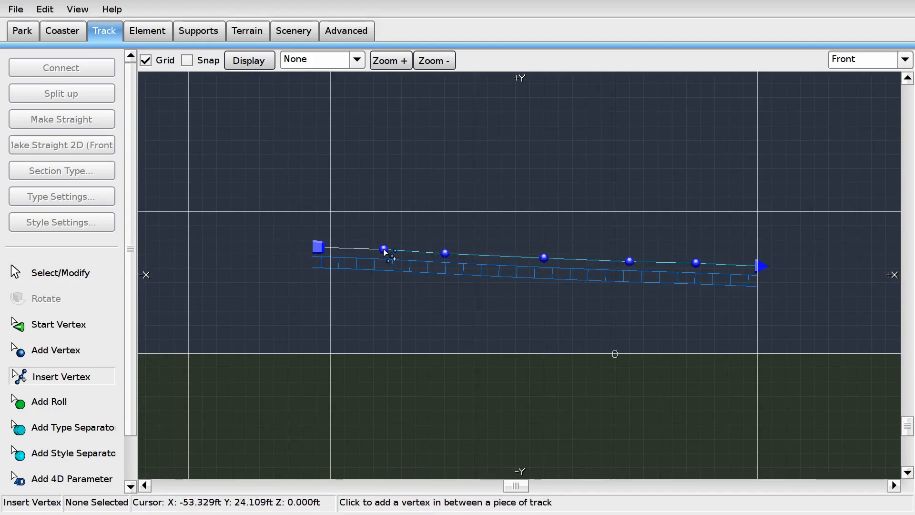
{"action": "left_click", "coordinate": [590, 259]}
{"action": "left_click", "coordinate": [665, 267]}
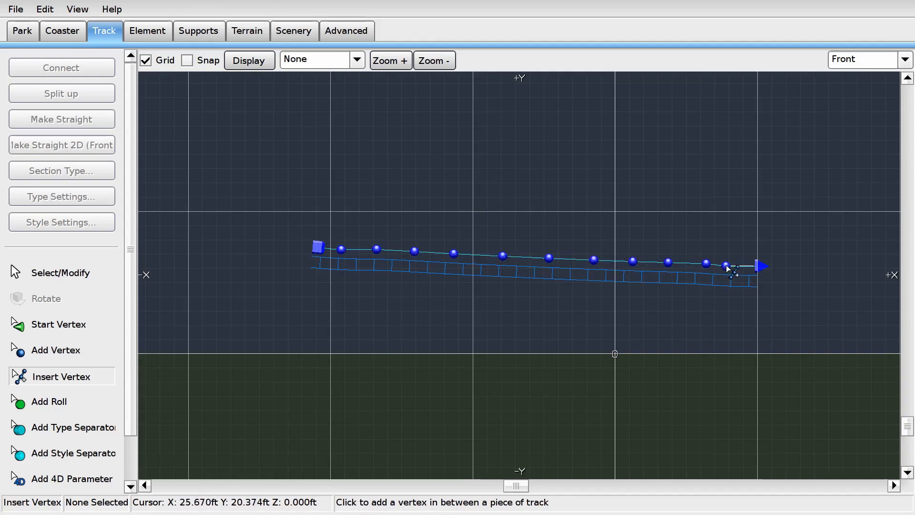
Step: Nudge the inserted vertices near the track's right end slightly left to even out their spacing
{"action": "left_click", "coordinate": [61, 274]}
{"action": "scroll", "coordinate": [575, 245], "scroll_direction": "up", "scroll_amount": 3}
{"action": "left_click_drag", "start_coordinate": [425, 234], "coordinate": [422, 235]}
{"action": "left_click_drag", "start_coordinate": [495, 239], "coordinate": [491, 240]}
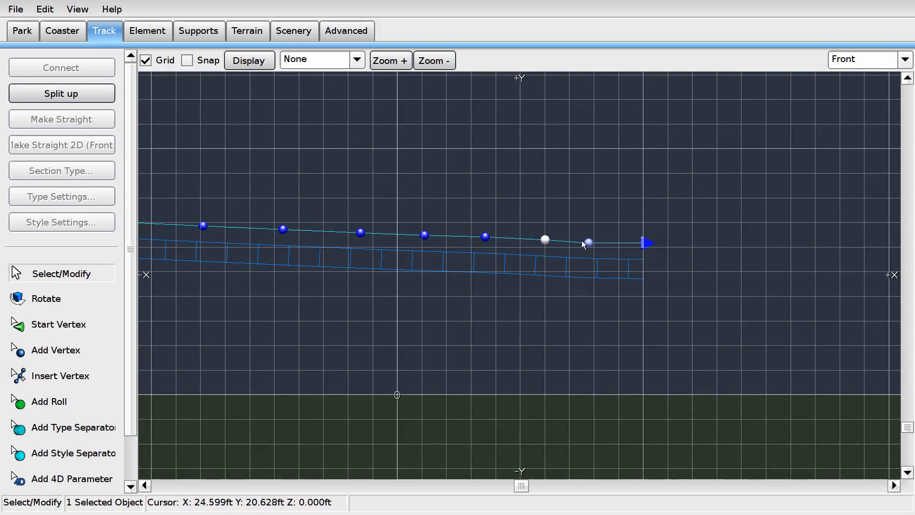
Step: Straighten the whole track section with Make Straight applied to all of its vertices, and clear the selection
{"action": "scroll", "coordinate": [593, 239], "scroll_direction": "down", "scroll_amount": 5}
{"action": "left_click_drag", "start_coordinate": [249, 220], "coordinate": [637, 315]}
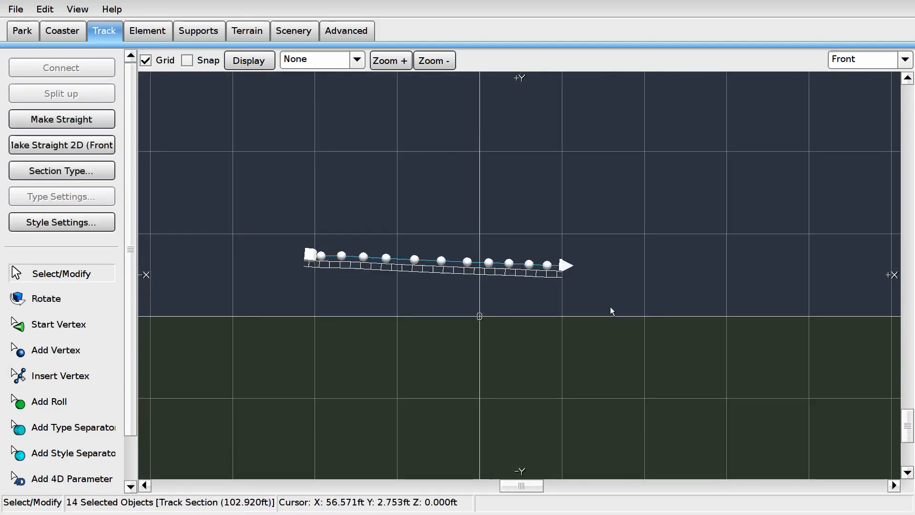
{"action": "left_click", "coordinate": [76, 121]}
{"action": "left_click", "coordinate": [406, 126]}
Step: Check the straightened track from end to end and save the park
{"action": "scroll", "coordinate": [408, 126], "scroll_direction": "up", "scroll_amount": 5}
{"action": "right_click_drag", "start_coordinate": [319, 164], "coordinate": [565, 197]}
{"action": "right_click_drag", "start_coordinate": [343, 194], "coordinate": [506, 203]}
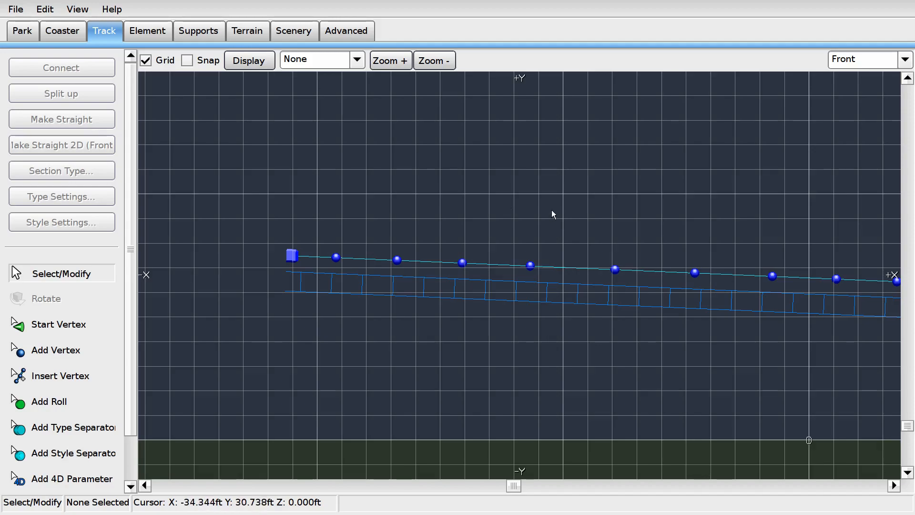
{"action": "scroll", "coordinate": [551, 212], "scroll_direction": "down", "scroll_amount": 5}
{"action": "right_click_drag", "start_coordinate": [553, 214], "coordinate": [430, 210]}
{"action": "scroll", "coordinate": [429, 210], "scroll_direction": "up", "scroll_amount": 3}
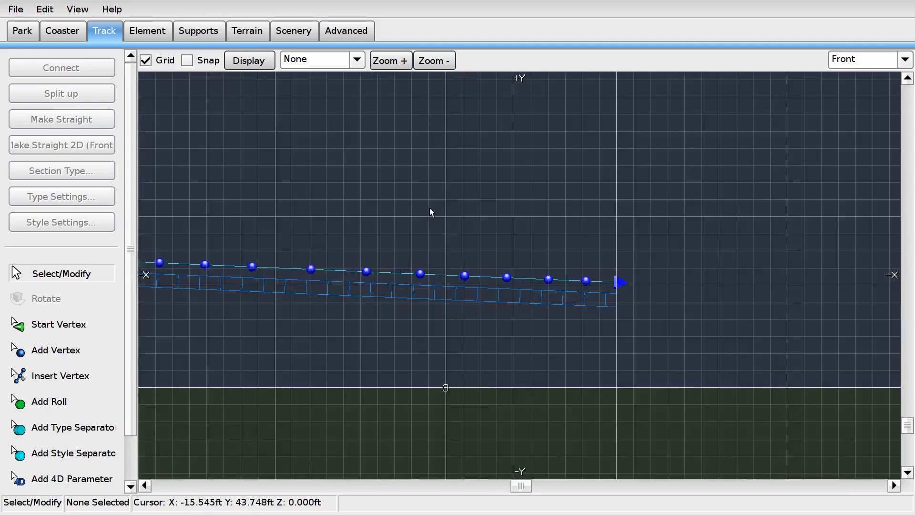
{"action": "scroll", "coordinate": [429, 208], "scroll_direction": "up", "scroll_amount": 2}
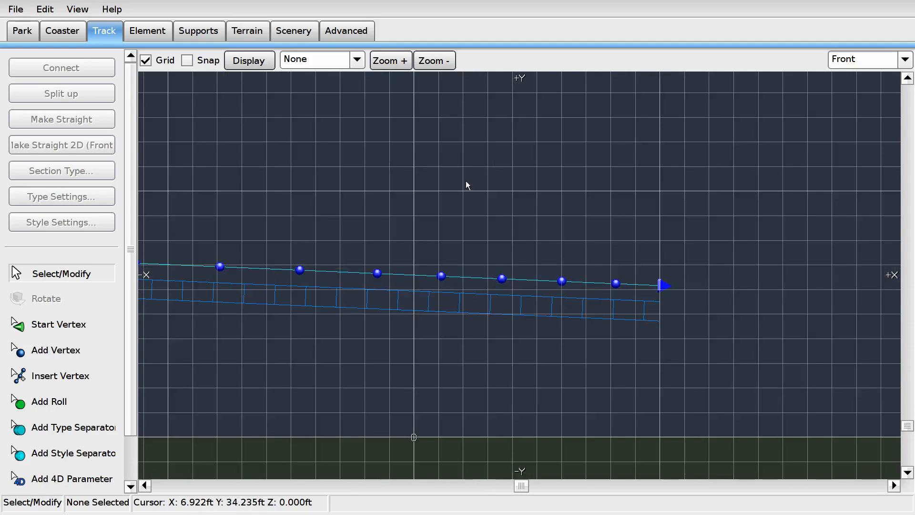
{"action": "right_click_drag", "start_coordinate": [286, 202], "coordinate": [611, 140]}
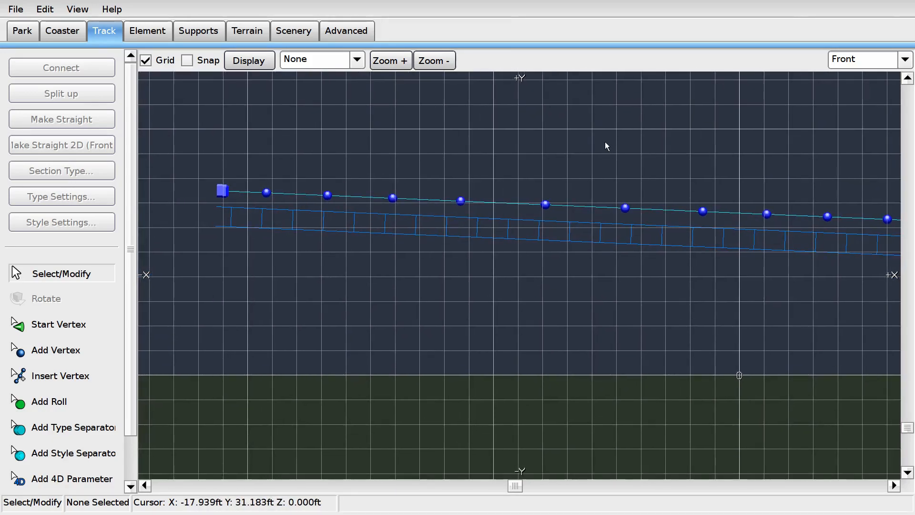
{"action": "right_click_drag", "start_coordinate": [749, 165], "coordinate": [607, 176]}
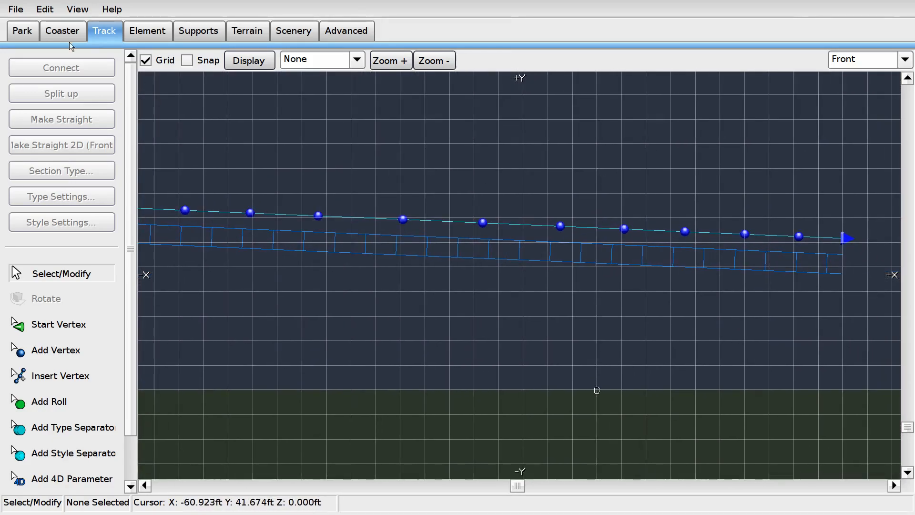
{"action": "left_click", "coordinate": [16, 9]}
{"action": "left_click", "coordinate": [31, 76]}
{"action": "scroll", "coordinate": [400, 164], "scroll_direction": "down", "scroll_amount": 1}
{"action": "right_click_drag", "start_coordinate": [404, 168], "coordinate": [435, 172]}
{"action": "right_click_drag", "start_coordinate": [564, 195], "coordinate": [385, 178]}
{"action": "scroll", "coordinate": [382, 175], "scroll_direction": "up", "scroll_amount": 5}
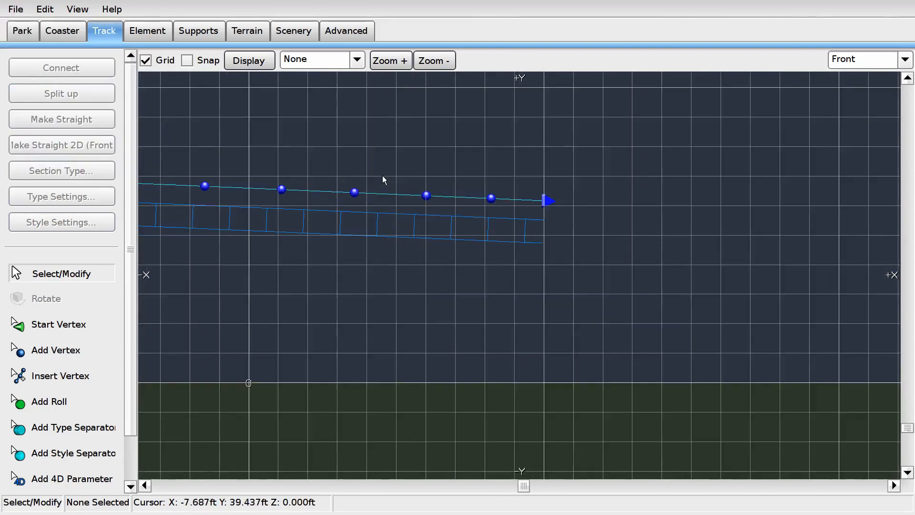
{"action": "right_click_drag", "start_coordinate": [507, 151], "coordinate": [436, 158]}
{"action": "left_click", "coordinate": [478, 208]}
{"action": "right_click_drag", "start_coordinate": [540, 190], "coordinate": [438, 205]}
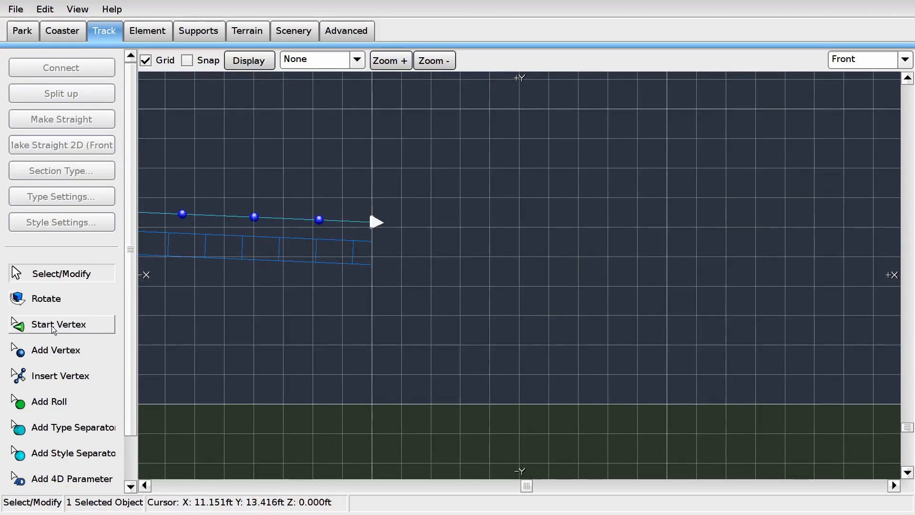
{"action": "left_click", "coordinate": [68, 351]}
{"action": "scroll", "coordinate": [288, 261], "scroll_direction": "up", "scroll_amount": 2}
{"action": "left_click", "coordinate": [95, 272]}
{"action": "scroll", "coordinate": [251, 258], "scroll_direction": "down", "scroll_amount": 2}
{"action": "right_click_drag", "start_coordinate": [251, 259], "coordinate": [468, 232]}
{"action": "scroll", "coordinate": [467, 232], "scroll_direction": "down", "scroll_amount": 2}
{"action": "left_click_drag", "start_coordinate": [271, 177], "coordinate": [805, 357]}
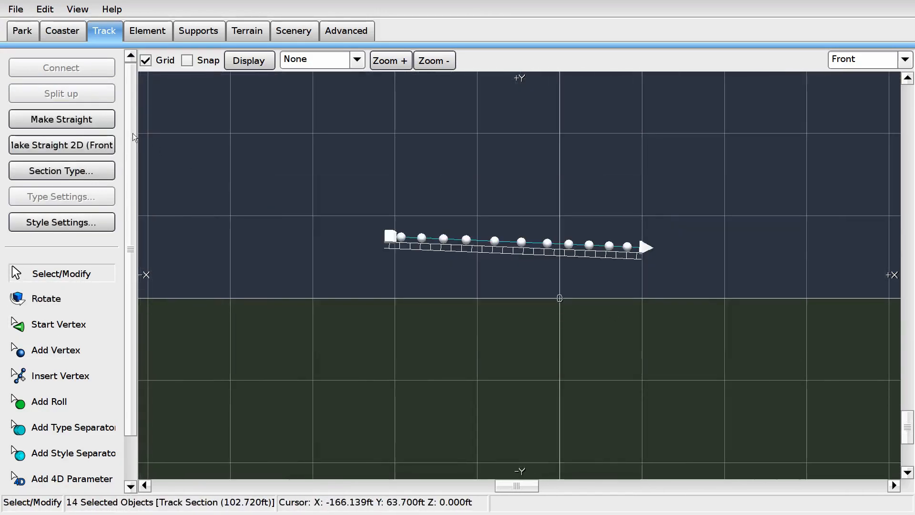
{"action": "left_click", "coordinate": [622, 136]}
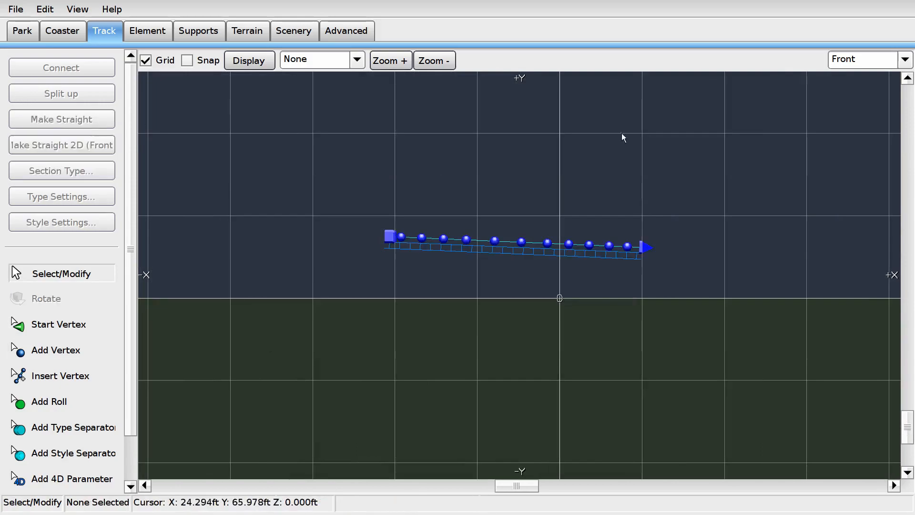
{"action": "left_click", "coordinate": [856, 58]}
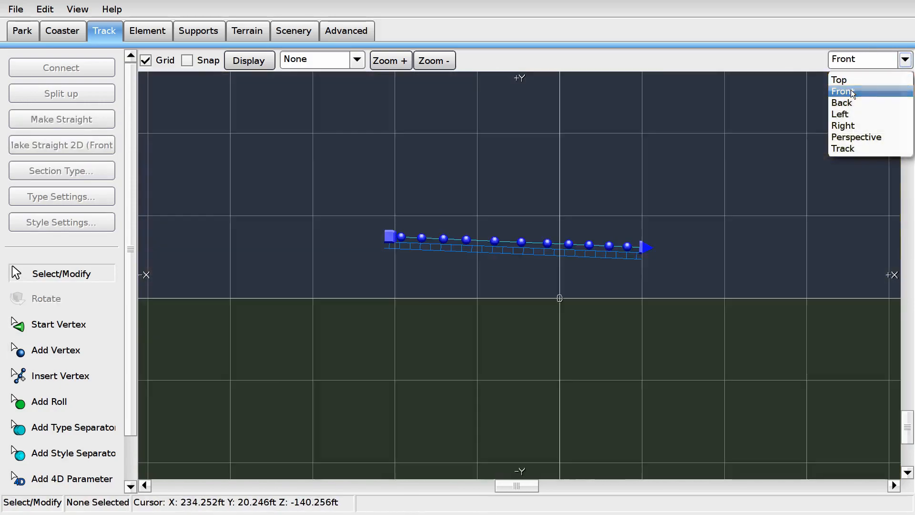
{"action": "left_click", "coordinate": [851, 89]}
Step: Extend the track's right end into a drop with two vertices about 13 ft and 23 ft further along, both about 13 ft high
{"action": "scroll", "coordinate": [640, 278], "scroll_direction": "up", "scroll_amount": 8}
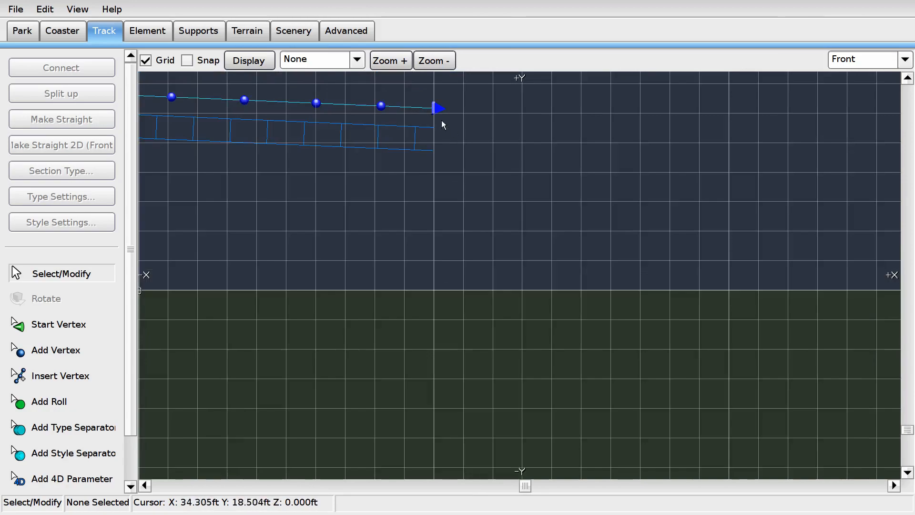
{"action": "left_click", "coordinate": [438, 108]}
{"action": "right_click_drag", "start_coordinate": [535, 122], "coordinate": [419, 160]}
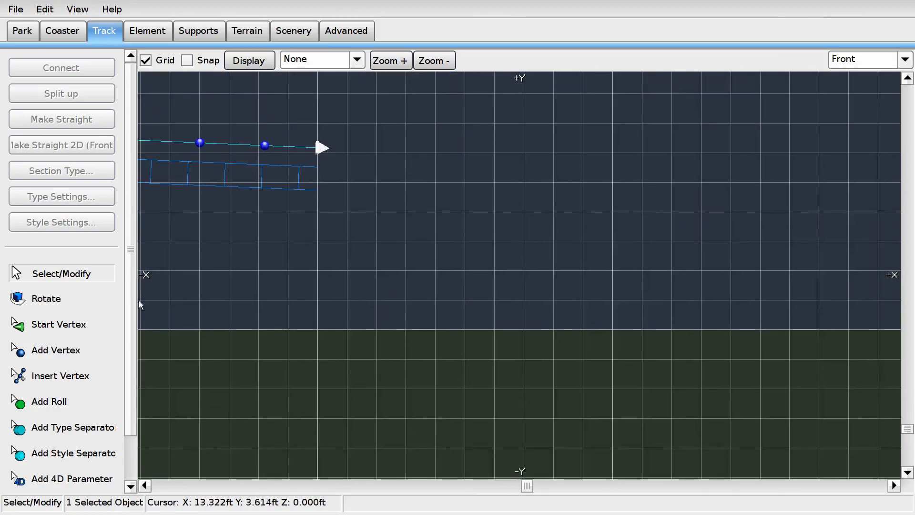
{"action": "left_click", "coordinate": [69, 355]}
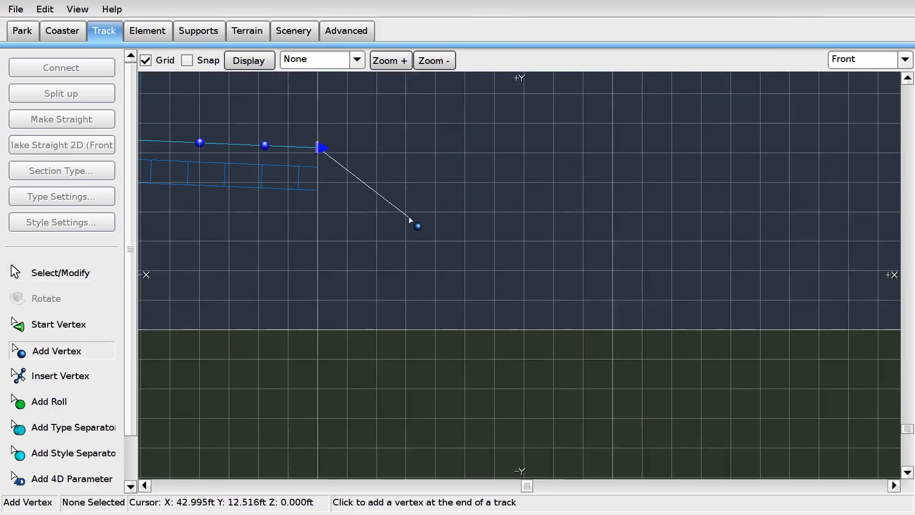
{"action": "left_click", "coordinate": [436, 213]}
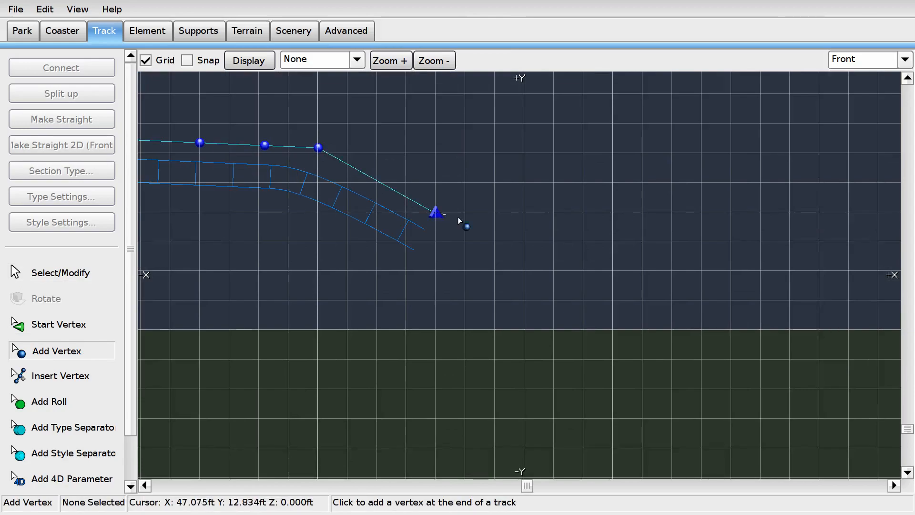
{"action": "left_click", "coordinate": [525, 212]}
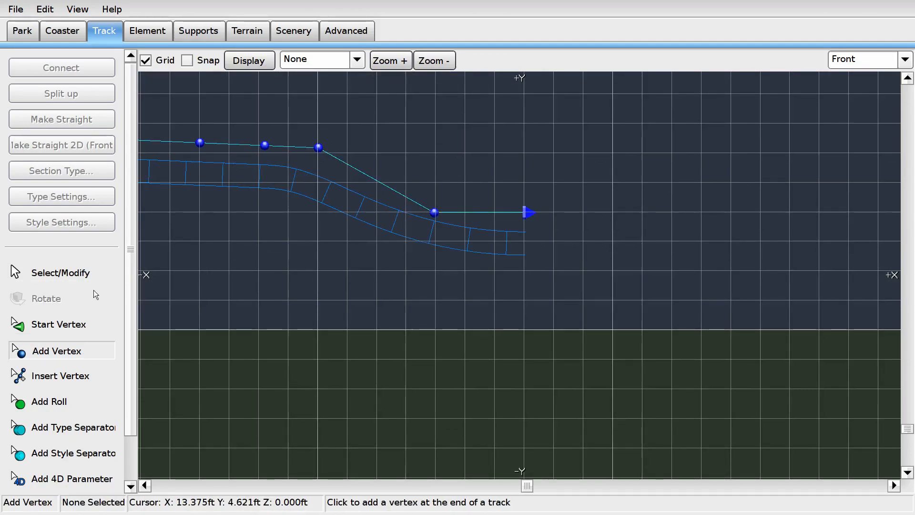
{"action": "left_click", "coordinate": [80, 276]}
Step: Shift the vertices in the right half of the sloping section about 3 ft left, away from the drop
{"action": "right_click_drag", "start_coordinate": [278, 238], "coordinate": [409, 273]}
{"action": "right_click_drag", "start_coordinate": [314, 213], "coordinate": [582, 244]}
{"action": "scroll", "coordinate": [581, 244], "scroll_direction": "down", "scroll_amount": 4}
{"action": "scroll", "coordinate": [628, 187], "scroll_direction": "up", "scroll_amount": 4}
{"action": "right_click_drag", "start_coordinate": [627, 187], "coordinate": [590, 199]}
{"action": "scroll", "coordinate": [358, 184], "scroll_direction": "down", "scroll_amount": 3}
{"action": "right_click_drag", "start_coordinate": [380, 178], "coordinate": [510, 183]}
{"action": "left_click_drag", "start_coordinate": [452, 191], "coordinate": [746, 234]}
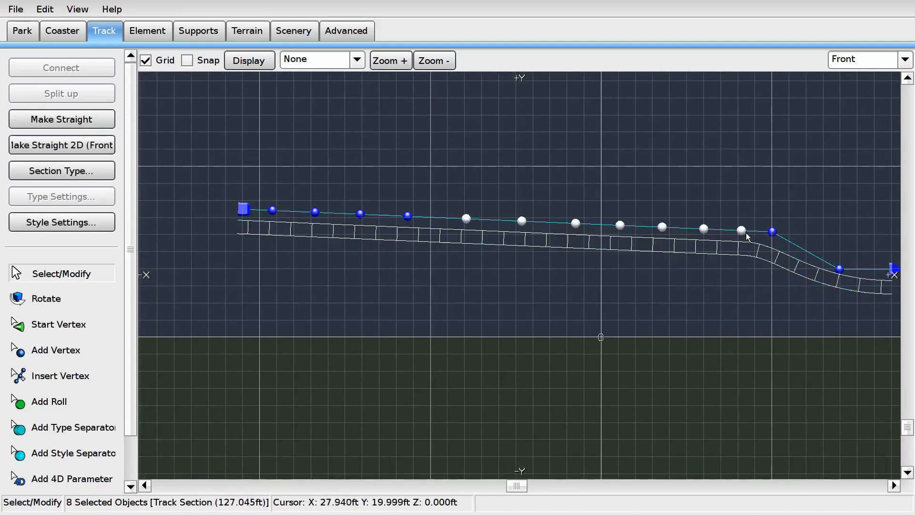
{"action": "left_click_drag", "start_coordinate": [502, 195], "coordinate": [726, 230]}
{"action": "left_click", "coordinate": [713, 208]}
Step: Straighten the sloping section from the start vertex to the vertex at the top of the drop with Make Straight
{"action": "left_click_drag", "start_coordinate": [195, 170], "coordinate": [793, 267]}
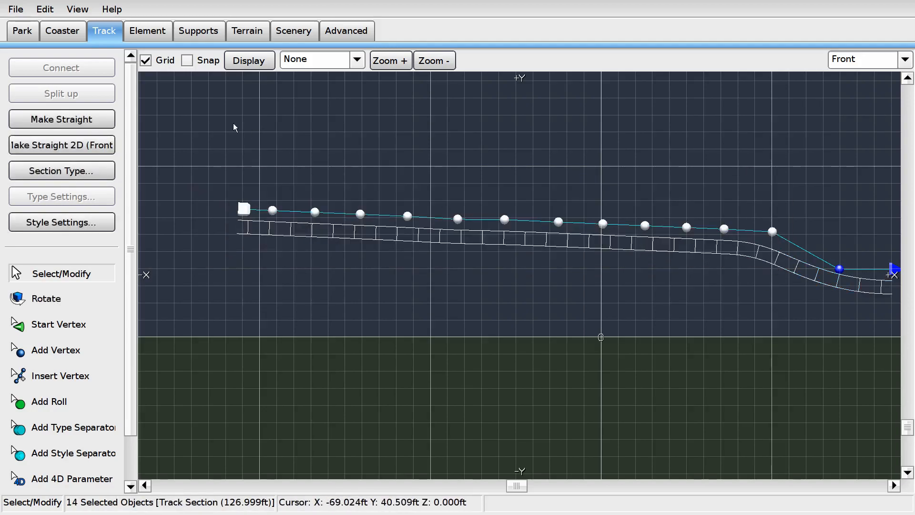
{"action": "left_click", "coordinate": [90, 120]}
{"action": "left_click", "coordinate": [677, 176]}
Step: Examine the shape of the new drop at the track's right end in the Perspective view
{"action": "right_click_drag", "start_coordinate": [665, 170], "coordinate": [537, 153]}
{"action": "right_click_drag", "start_coordinate": [690, 155], "coordinate": [599, 164]}
{"action": "scroll", "coordinate": [599, 164], "scroll_direction": "up", "scroll_amount": 5}
{"action": "right_click_drag", "start_coordinate": [727, 148], "coordinate": [527, 120]}
{"action": "left_click", "coordinate": [885, 60]}
{"action": "left_click", "coordinate": [858, 138]}
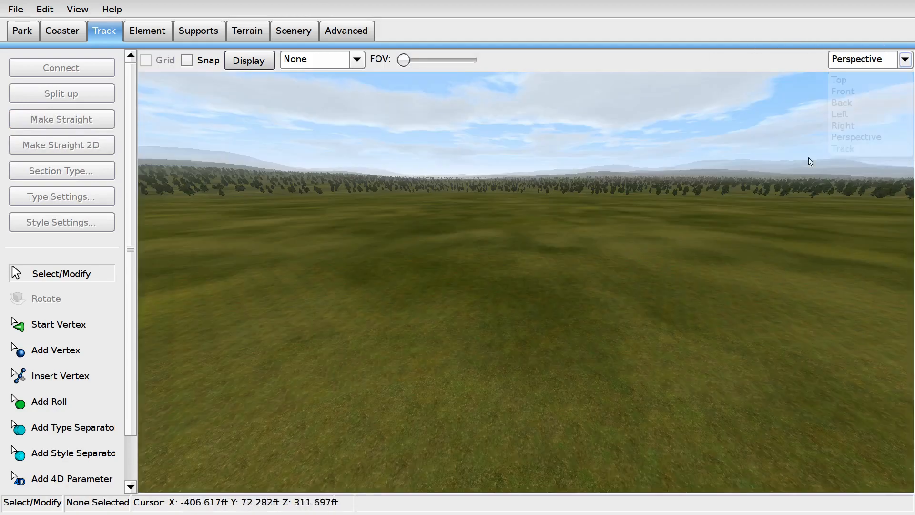
{"action": "scroll", "coordinate": [805, 139], "scroll_direction": "up", "scroll_amount": 2}
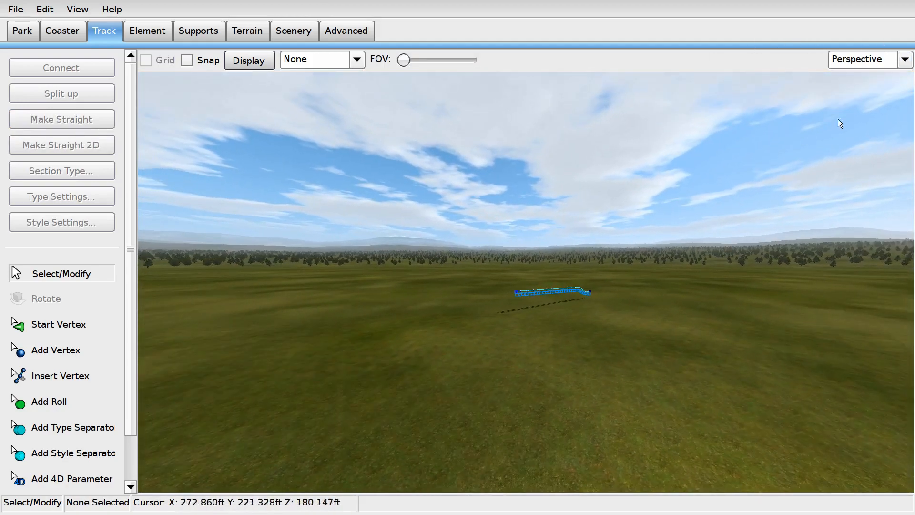
{"action": "left_click", "coordinate": [885, 58]}
{"action": "left_click", "coordinate": [859, 90]}
{"action": "left_click", "coordinate": [885, 59]}
{"action": "left_click", "coordinate": [859, 139]}
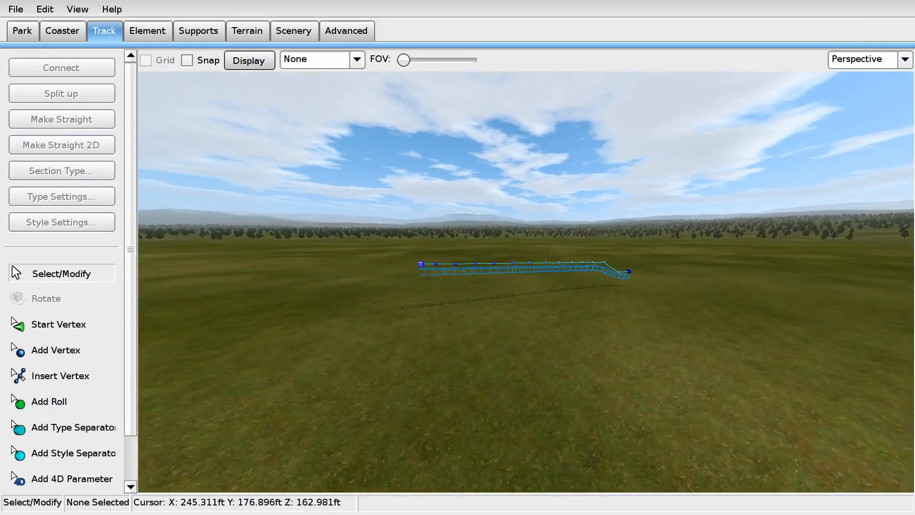
{"action": "key", "text": "w"}
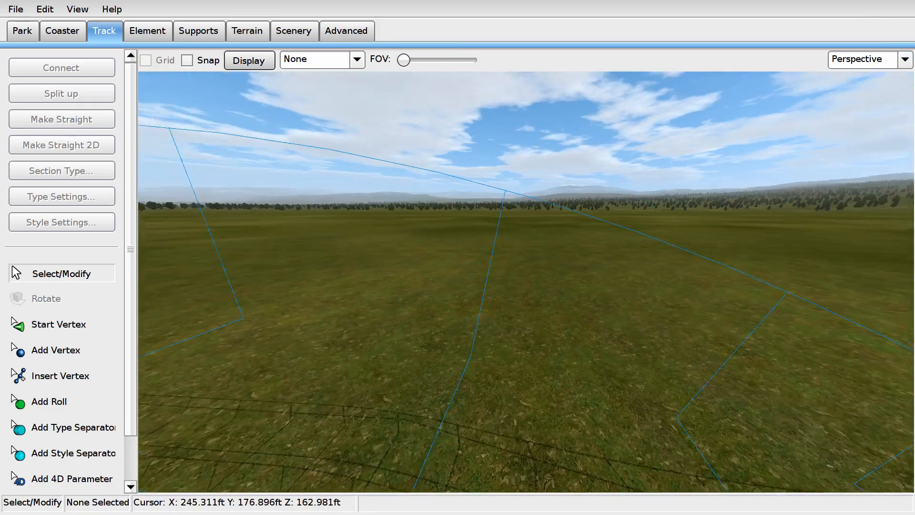
{"action": "key", "text": "s"}
{"action": "key", "text": "w"}
{"action": "right_click_drag", "start_coordinate": [829, 181], "coordinate": [795, 161]}
{"action": "left_click", "coordinate": [904, 59]}
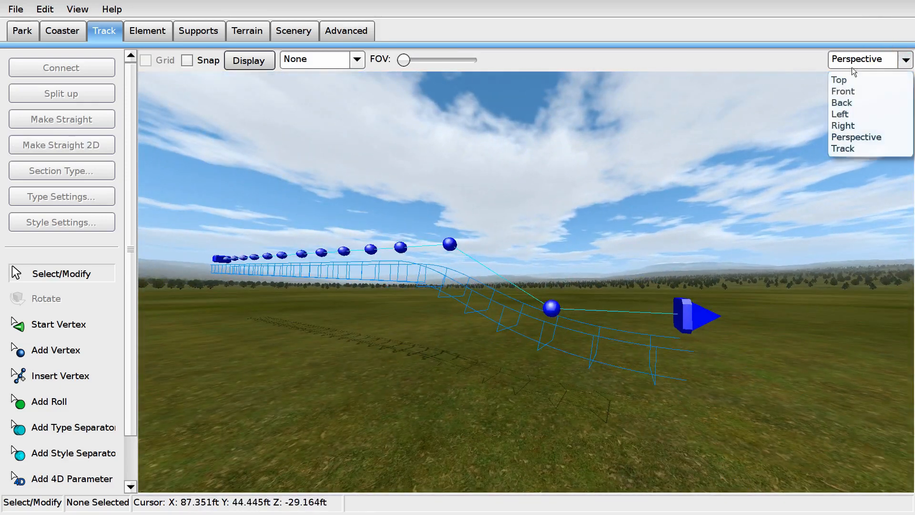
Step: Make the drop shallower in the Front view by moving the last two vertices about 3 ft left and up to about 16.4 ft high
{"action": "left_click", "coordinate": [846, 92]}
{"action": "left_click_drag", "start_coordinate": [518, 291], "coordinate": [773, 223]}
{"action": "left_click_drag", "start_coordinate": [694, 219], "coordinate": [652, 179]}
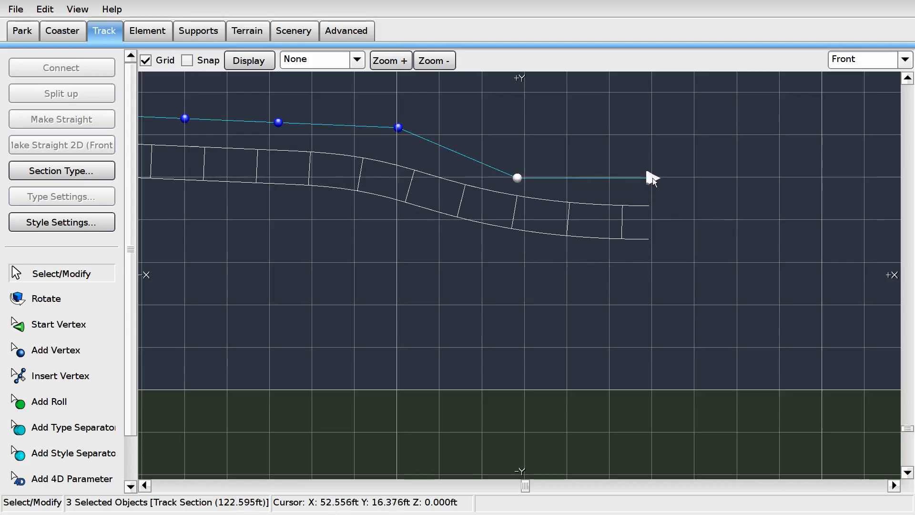
{"action": "left_click", "coordinate": [666, 164]}
Step: Inspect the shallower drop and the straight section before it in the Perspective view
{"action": "left_click", "coordinate": [904, 60]}
{"action": "left_click", "coordinate": [848, 136]}
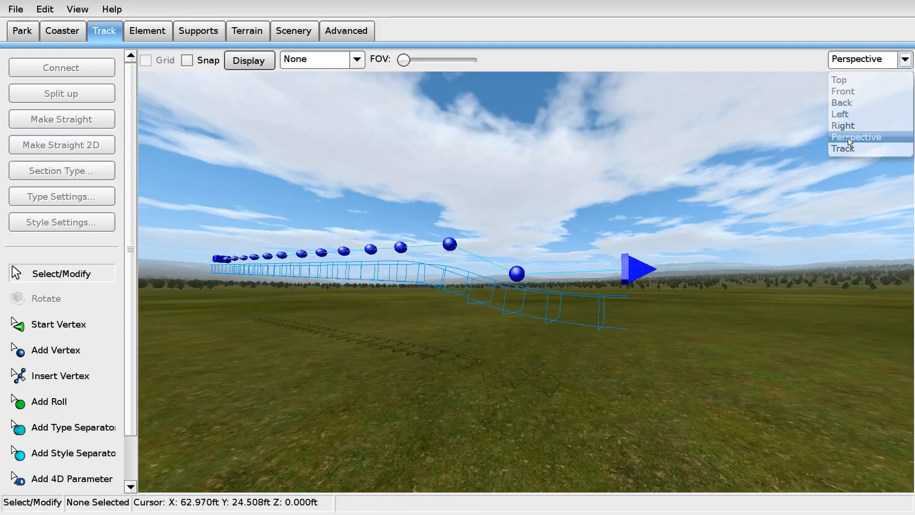
{"action": "right_click_drag", "start_coordinate": [526, 281], "coordinate": [568, 250]}
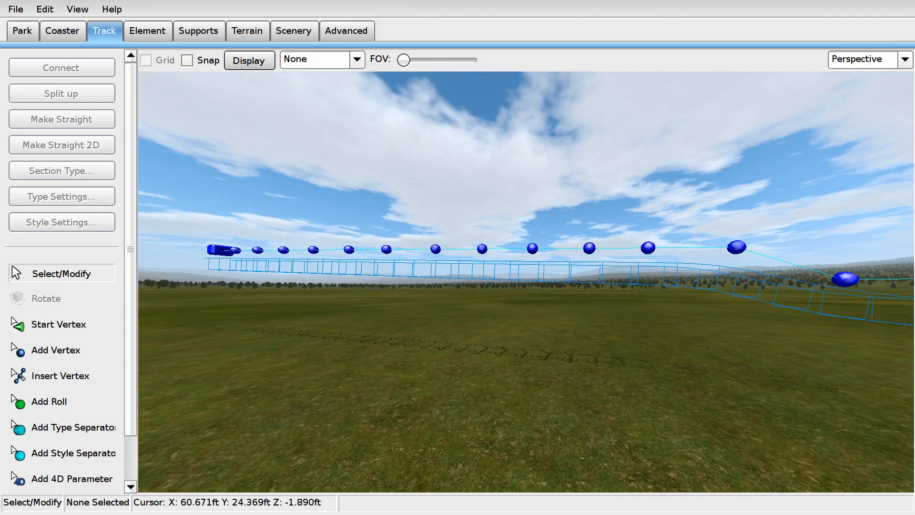
{"action": "mouse_move", "coordinate": [568, 250]}
{"action": "right_mouse_down"}
{"action": "mouse_move", "coordinate": [534, 158]}
{"action": "mouse_move", "coordinate": [541, 253]}
{"action": "mouse_move", "coordinate": [576, 254]}
{"action": "mouse_move", "coordinate": [577, 305]}
{"action": "mouse_move", "coordinate": [572, 240]}
{"action": "right_mouse_up"}
{"action": "right_click_drag", "start_coordinate": [760, 158], "coordinate": [755, 157]}
{"action": "key", "text": "s"}
Step: Return to the Front view of the drop and save the park
{"action": "left_click", "coordinate": [858, 61]}
{"action": "left_click", "coordinate": [850, 91]}
{"action": "scroll", "coordinate": [533, 209], "scroll_direction": "up", "scroll_amount": 1}
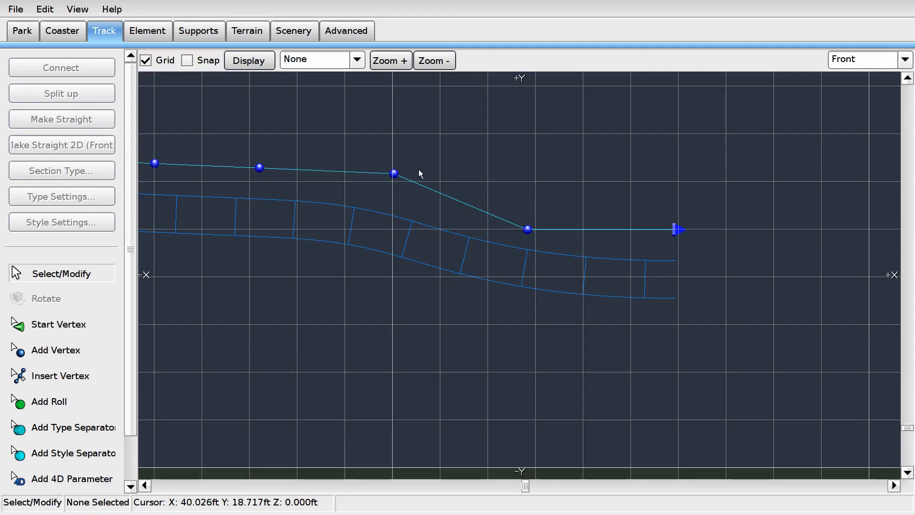
{"action": "left_click", "coordinate": [12, 5]}
{"action": "left_click", "coordinate": [45, 72]}
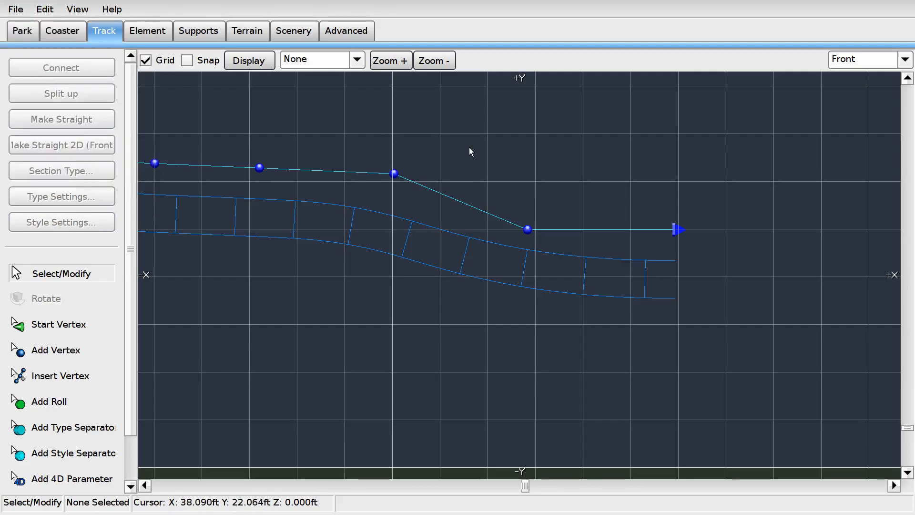
Step: Select the end vertex beyond the drop and save the park again
{"action": "right_click_drag", "start_coordinate": [383, 136], "coordinate": [465, 144]}
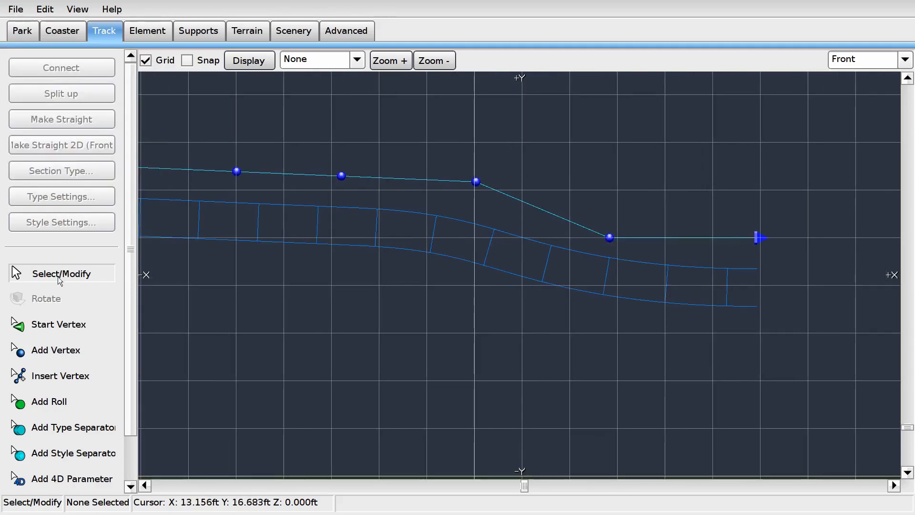
{"action": "right_click_drag", "start_coordinate": [416, 279], "coordinate": [275, 302]}
{"action": "right_click_drag", "start_coordinate": [614, 218], "coordinate": [493, 210]}
{"action": "left_click", "coordinate": [501, 250]}
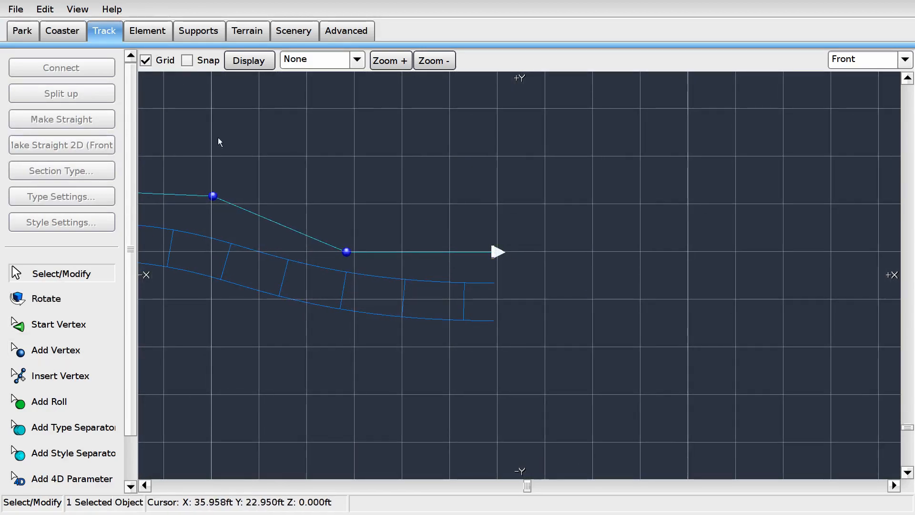
{"action": "left_click", "coordinate": [16, 8]}
{"action": "left_click", "coordinate": [24, 78]}
Step: Extend the track end in the Front view with a level vertex about 10 ft beyond the current end vertex
{"action": "left_click", "coordinate": [442, 274]}
{"action": "scroll", "coordinate": [405, 248], "scroll_direction": "down", "scroll_amount": 4}
{"action": "right_click_drag", "start_coordinate": [489, 232], "coordinate": [565, 260]}
{"action": "left_click", "coordinate": [591, 217]}
{"action": "scroll", "coordinate": [566, 259], "scroll_direction": "up", "scroll_amount": 3}
{"action": "left_click", "coordinate": [388, 299]}
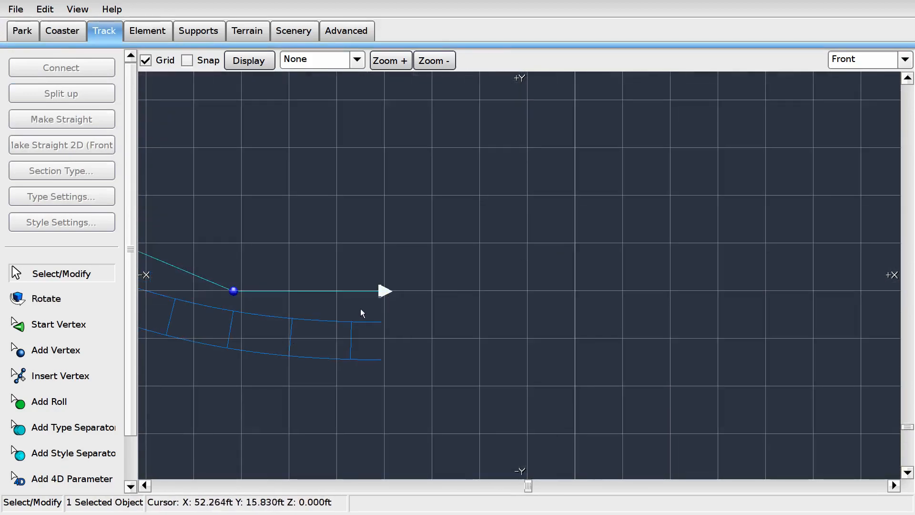
{"action": "left_click", "coordinate": [63, 353]}
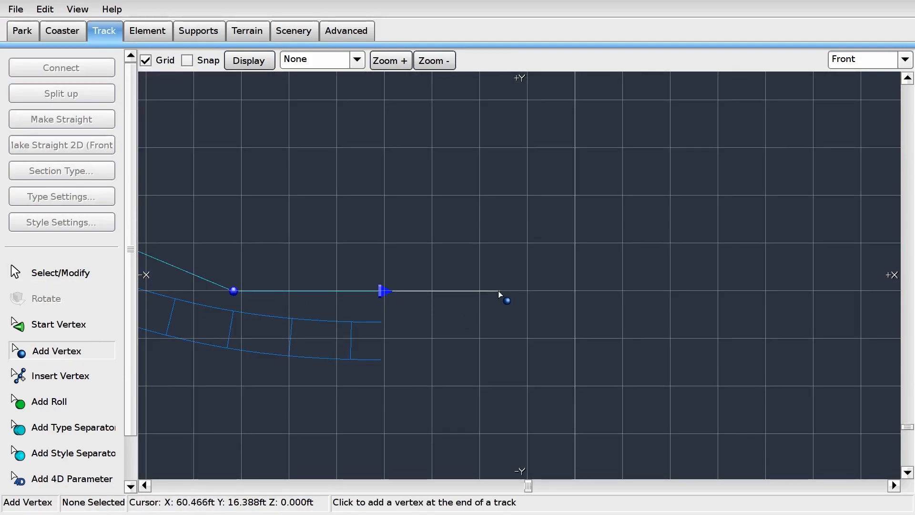
{"action": "left_click", "coordinate": [528, 291]}
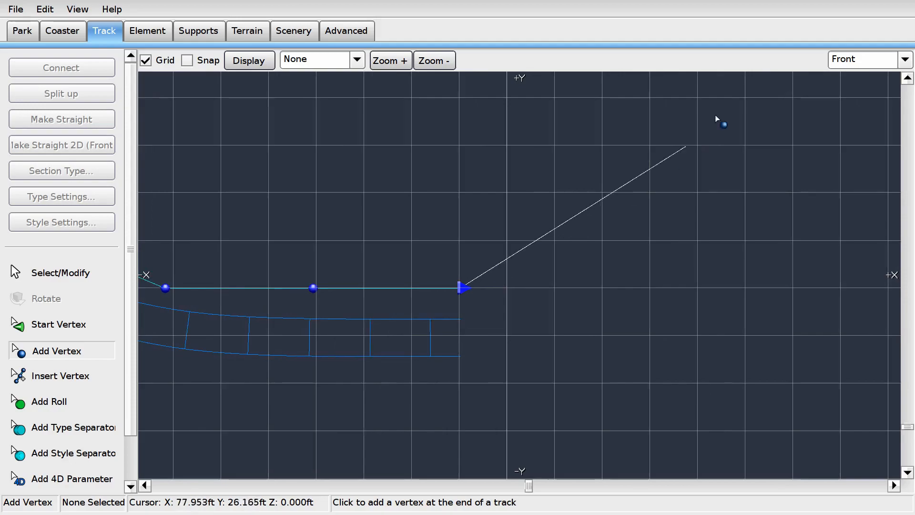
Step: Begin a curve in the Top view with a vertex about 19 ft farther along X and 6 ft toward +Z
{"action": "left_click", "coordinate": [857, 59]}
{"action": "left_click", "coordinate": [848, 82]}
{"action": "scroll", "coordinate": [647, 239], "scroll_direction": "down", "scroll_amount": 2}
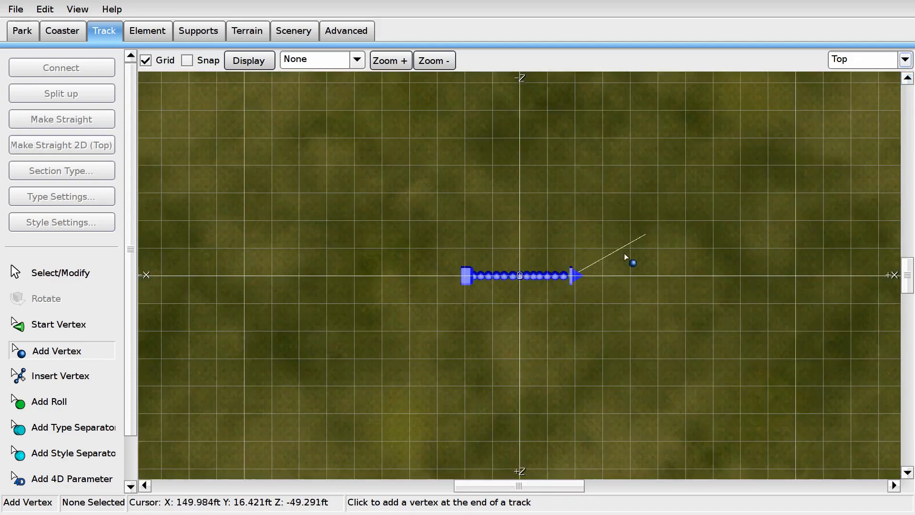
{"action": "scroll", "coordinate": [641, 239], "scroll_direction": "up", "scroll_amount": 3}
{"action": "right_click_drag", "start_coordinate": [642, 240], "coordinate": [394, 276]}
{"action": "scroll", "coordinate": [433, 186], "scroll_direction": "up", "scroll_amount": 2}
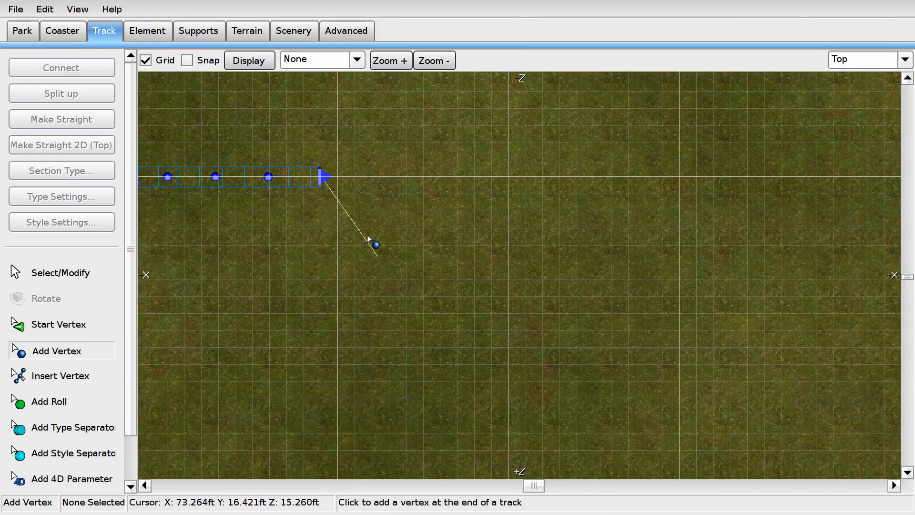
{"action": "right_click_drag", "start_coordinate": [400, 184], "coordinate": [450, 218]}
{"action": "scroll", "coordinate": [451, 218], "scroll_direction": "up", "scroll_amount": 2}
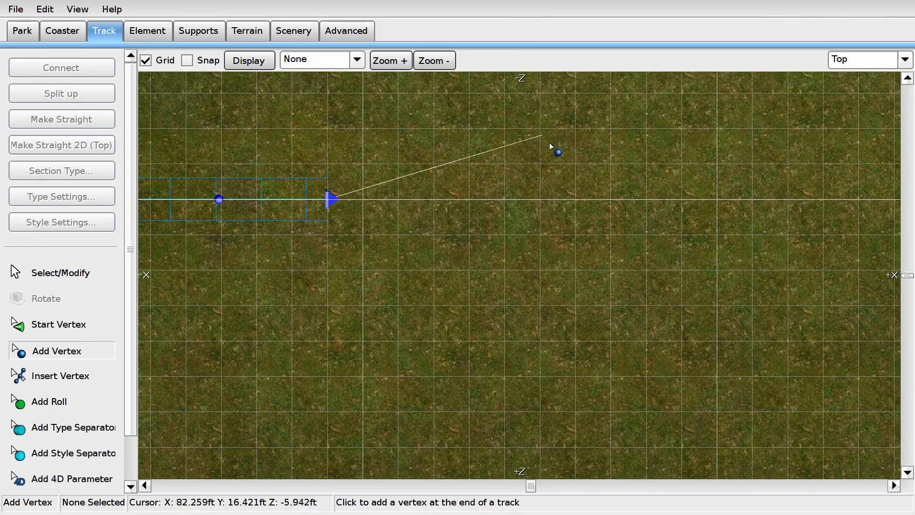
{"action": "left_click", "coordinate": [540, 269]}
{"action": "right_click_drag", "start_coordinate": [539, 267], "coordinate": [523, 242]}
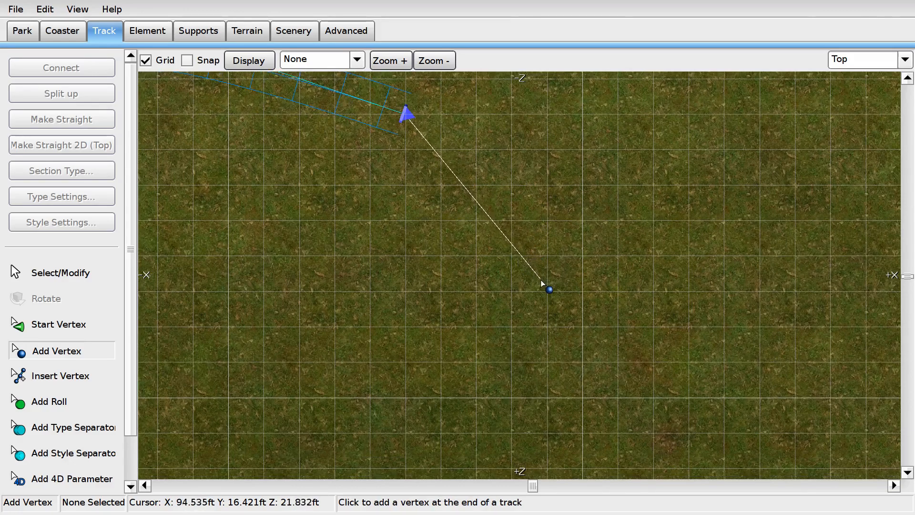
Step: Add two more end vertices that turn the track toward +Z, ending at about X 95 ft, Z 40 ft
{"action": "left_click", "coordinate": [540, 292]}
{"action": "scroll", "coordinate": [540, 292], "scroll_direction": "down", "scroll_amount": 2}
{"action": "right_click_drag", "start_coordinate": [540, 291], "coordinate": [541, 246]}
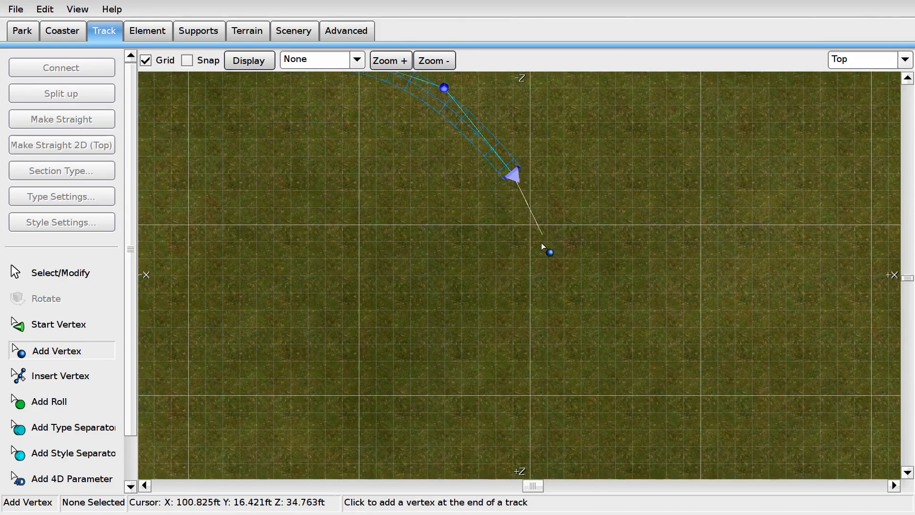
{"action": "left_click", "coordinate": [514, 263]}
{"action": "right_click_drag", "start_coordinate": [339, 181], "coordinate": [316, 312]}
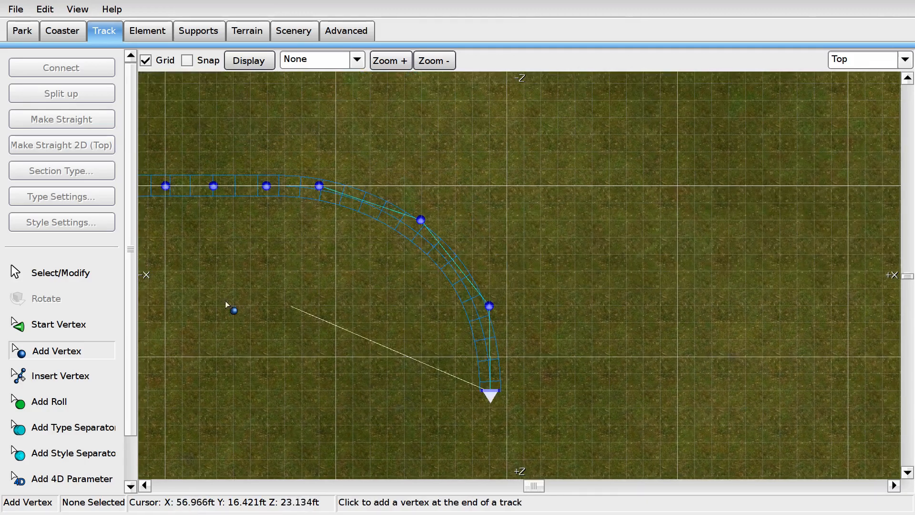
Step: Tighten the curve by moving its two middle vertices together about 2 ft toward -X and 1 ft toward -Z
{"action": "left_click", "coordinate": [52, 273]}
{"action": "left_click_drag", "start_coordinate": [599, 187], "coordinate": [364, 314]}
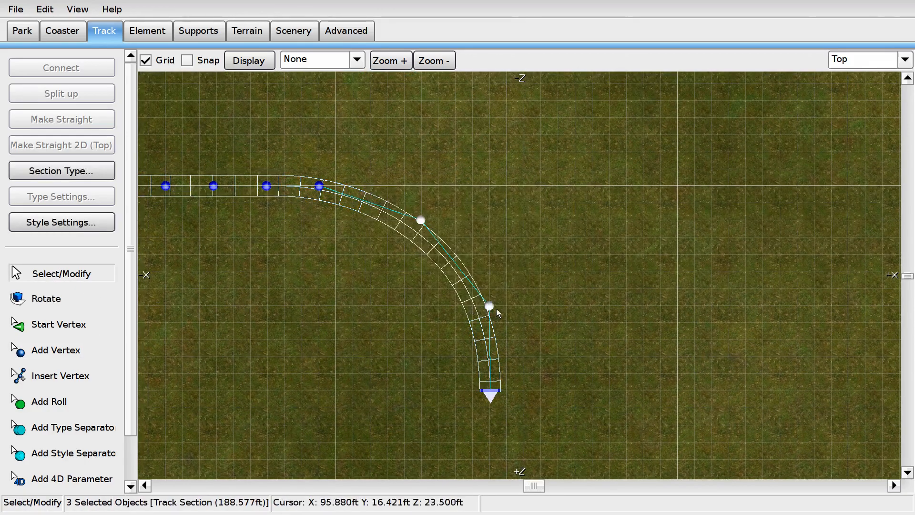
{"action": "left_click_drag", "start_coordinate": [492, 309], "coordinate": [482, 302]}
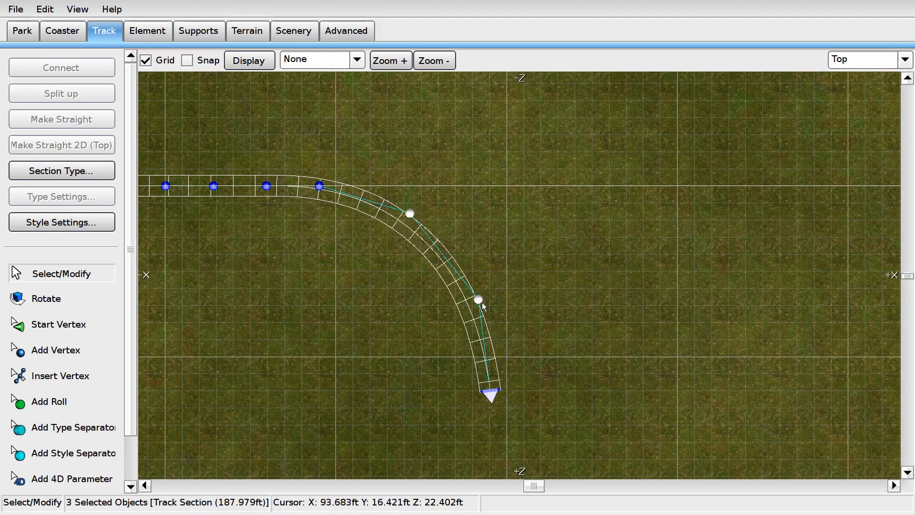
{"action": "left_click", "coordinate": [509, 296]}
Step: Add a vertex about 13 ft beyond the curve's end, straight toward +Z
{"action": "right_click_drag", "start_coordinate": [508, 296], "coordinate": [483, 219]}
{"action": "scroll", "coordinate": [486, 220], "scroll_direction": "up", "scroll_amount": 2}
{"action": "left_click", "coordinate": [472, 148]}
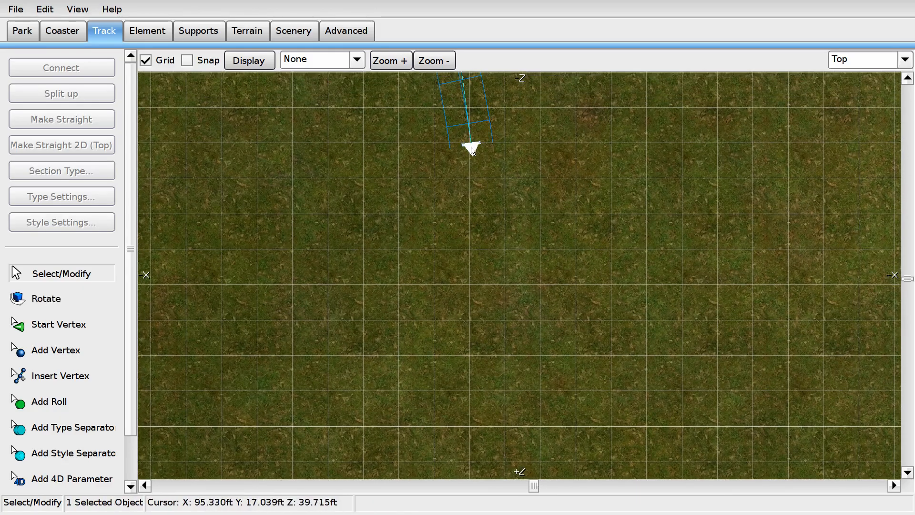
{"action": "left_click", "coordinate": [57, 351]}
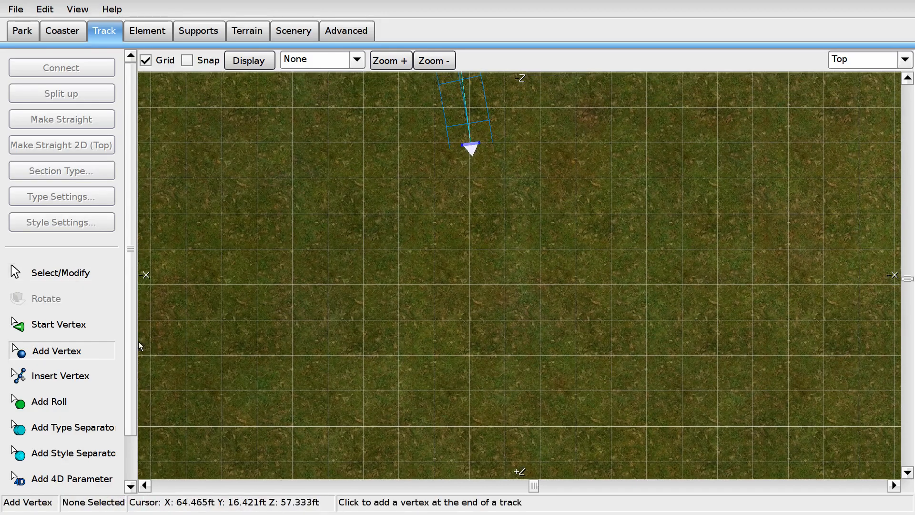
{"action": "left_click", "coordinate": [471, 290]}
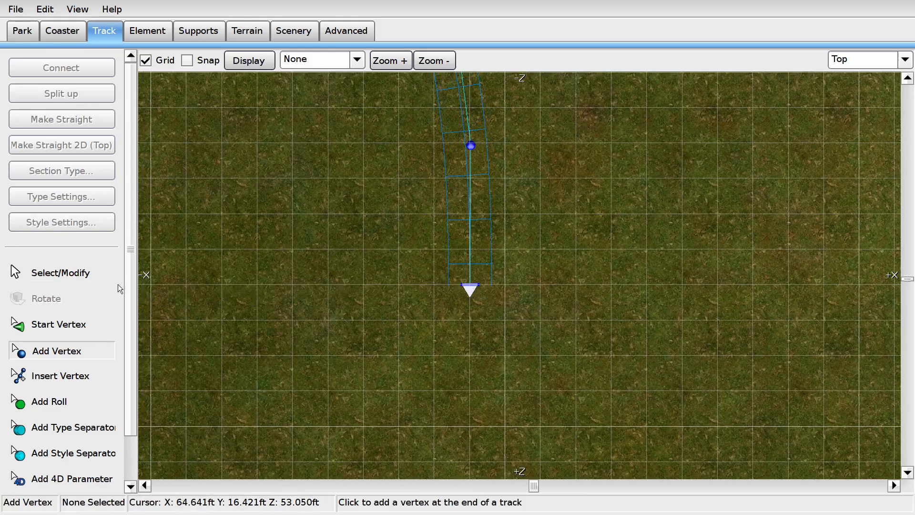
Step: Select the vertex before the end and inspect the curve in the Perspective view
{"action": "left_click", "coordinate": [58, 273]}
{"action": "scroll", "coordinate": [413, 229], "scroll_direction": "up", "scroll_amount": 2}
{"action": "right_click_drag", "start_coordinate": [413, 228], "coordinate": [397, 379]}
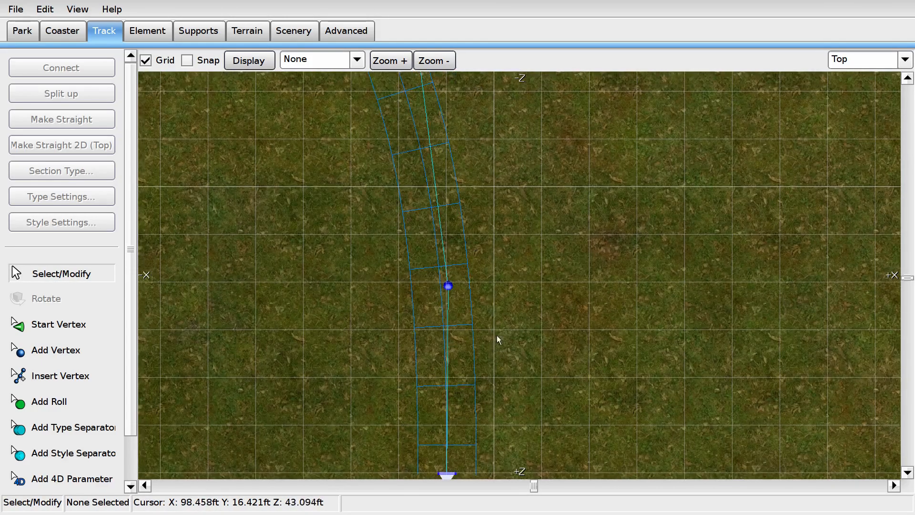
{"action": "left_click", "coordinate": [453, 282]}
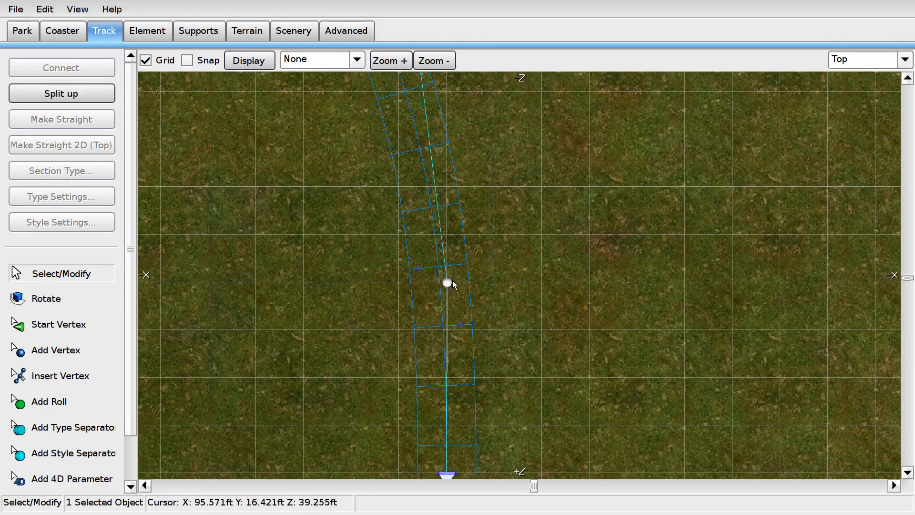
{"action": "scroll", "coordinate": [505, 222], "scroll_direction": "down", "scroll_amount": 3}
{"action": "right_click_drag", "start_coordinate": [505, 222], "coordinate": [525, 286]}
{"action": "left_click", "coordinate": [842, 58]}
{"action": "left_click", "coordinate": [853, 139]}
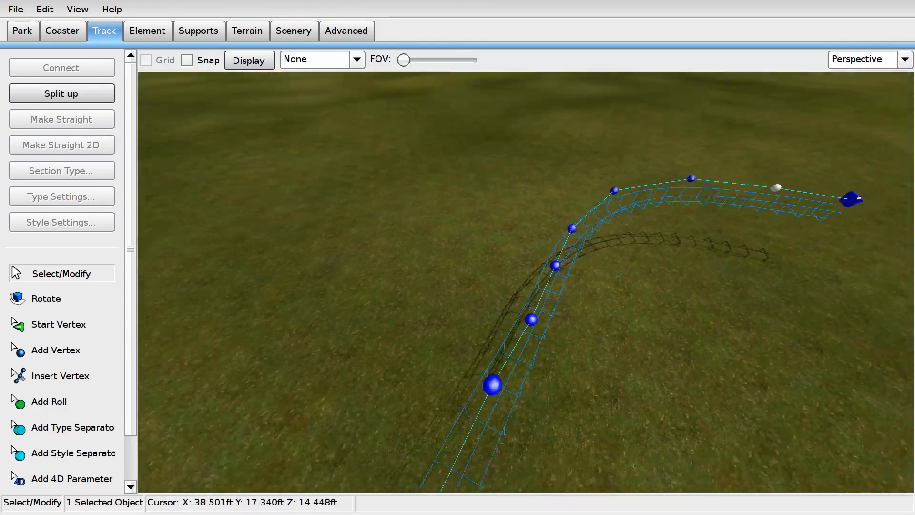
{"action": "right_click_drag", "start_coordinate": [820, 157], "coordinate": [717, 199]}
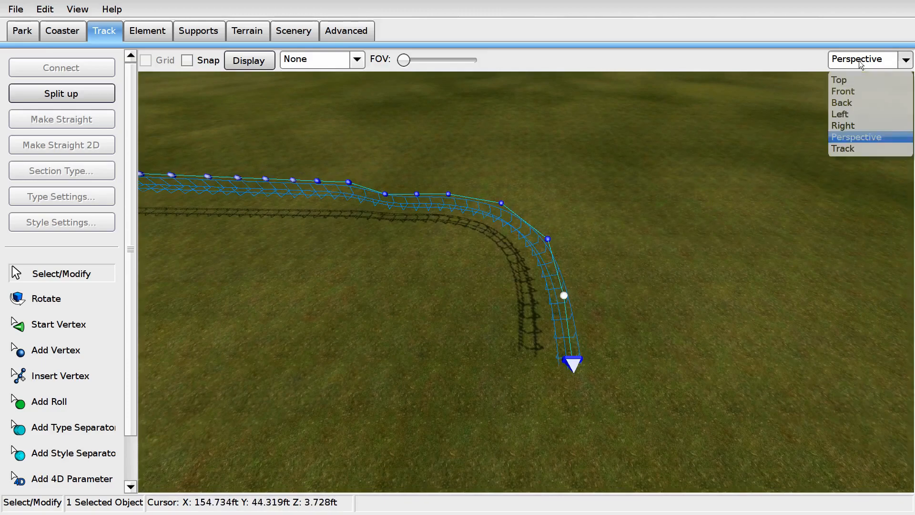
Step: Lengthen the exit section in the Top view by moving the end vertex about 5 ft toward +Z
{"action": "left_click", "coordinate": [859, 61]}
{"action": "left_click", "coordinate": [851, 78]}
{"action": "right_click_drag", "start_coordinate": [513, 209], "coordinate": [526, 153]}
{"action": "scroll", "coordinate": [527, 155], "scroll_direction": "up", "scroll_amount": 2}
{"action": "right_click_drag", "start_coordinate": [547, 226], "coordinate": [540, 150]}
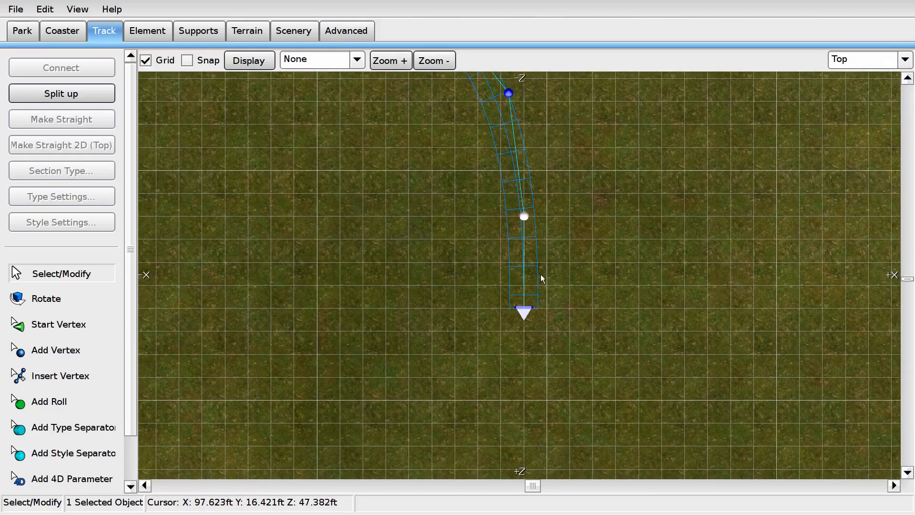
{"action": "scroll", "coordinate": [525, 282], "scroll_direction": "up", "scroll_amount": 3}
{"action": "right_click_drag", "start_coordinate": [526, 334], "coordinate": [506, 238]}
{"action": "left_click", "coordinate": [506, 239]}
{"action": "key", "text": "Up"}
{"action": "key", "text": "Down"}
{"action": "key", "text": "Down"}
Step: Insert a vertex about midway along the straight exit section after the curve
{"action": "left_click", "coordinate": [15, 375]}
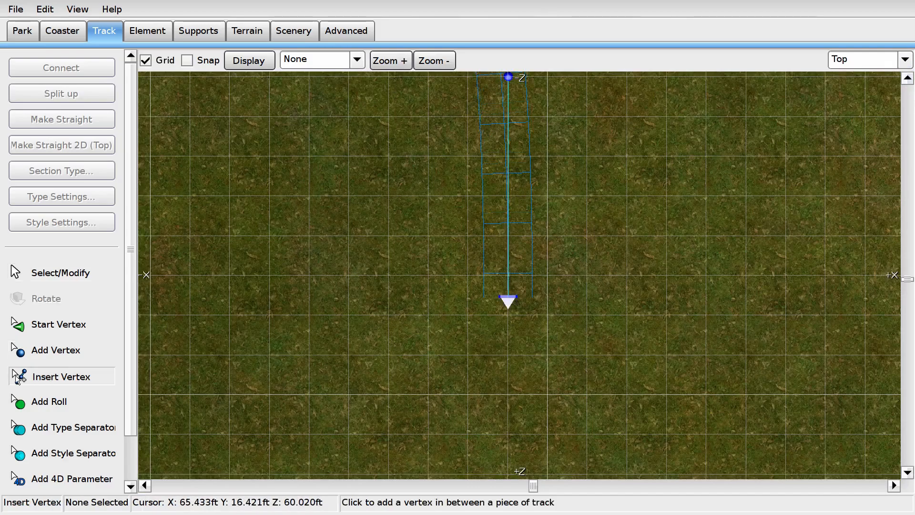
{"action": "left_click", "coordinate": [508, 181]}
{"action": "left_click", "coordinate": [516, 233]}
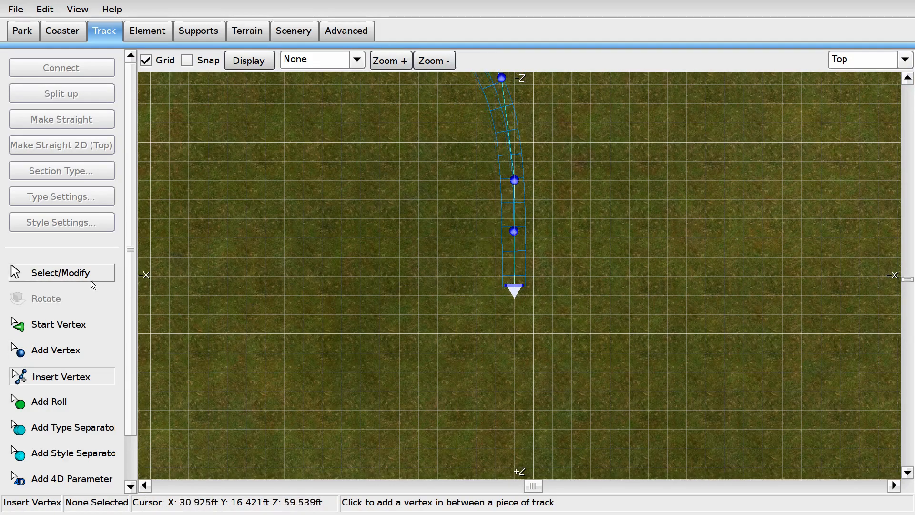
Step: Move the last two vertices about 5 ft toward +Z and straighten the final three vertices in 2D for the Top view
{"action": "left_click", "coordinate": [104, 274]}
{"action": "left_click_drag", "start_coordinate": [406, 380], "coordinate": [552, 220]}
{"action": "key", "text": "Down"}
{"action": "left_click_drag", "start_coordinate": [464, 379], "coordinate": [543, 160]}
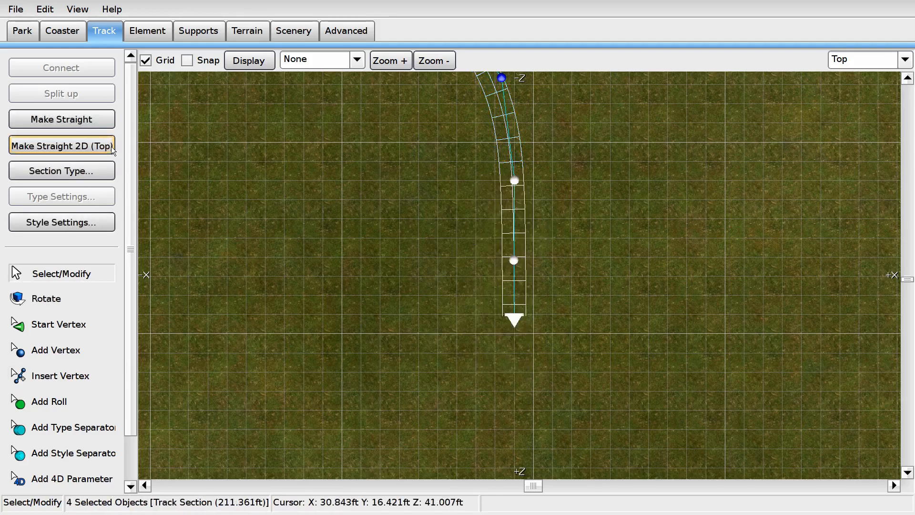
{"action": "left_click", "coordinate": [56, 145]}
Step: Smooth the curve by selecting its four vertices and depumping them
{"action": "scroll", "coordinate": [362, 165], "scroll_direction": "down", "scroll_amount": 4}
{"action": "left_click", "coordinate": [377, 163]}
{"action": "right_click_drag", "start_coordinate": [404, 143], "coordinate": [388, 197]}
{"action": "left_click_drag", "start_coordinate": [394, 152], "coordinate": [533, 294]}
{"action": "right_click_drag", "start_coordinate": [421, 245], "coordinate": [423, 263]}
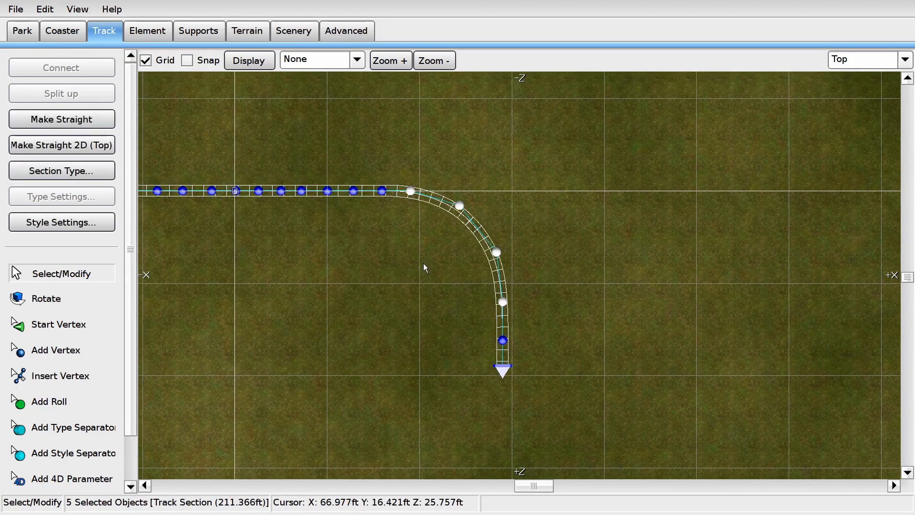
{"action": "scroll", "coordinate": [425, 268], "scroll_direction": "up", "scroll_amount": 2}
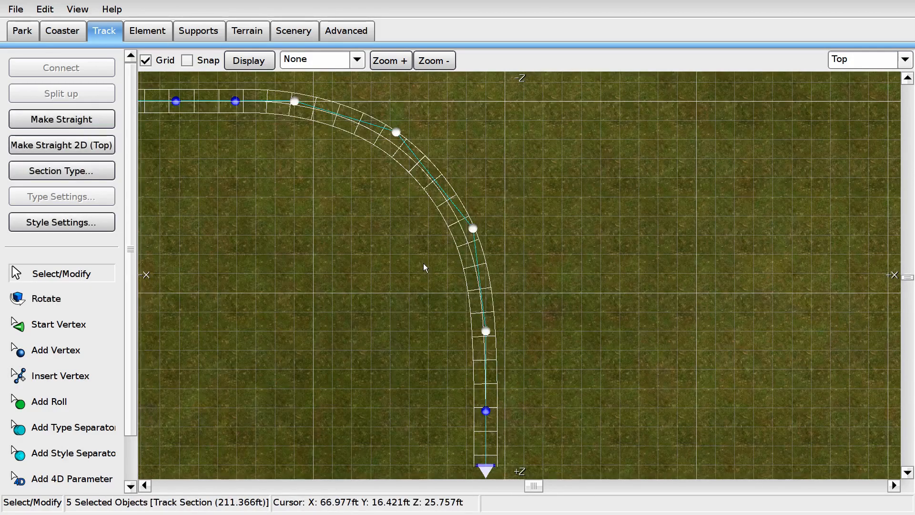
{"action": "left_click", "coordinate": [155, 31]}
{"action": "left_click", "coordinate": [68, 222]}
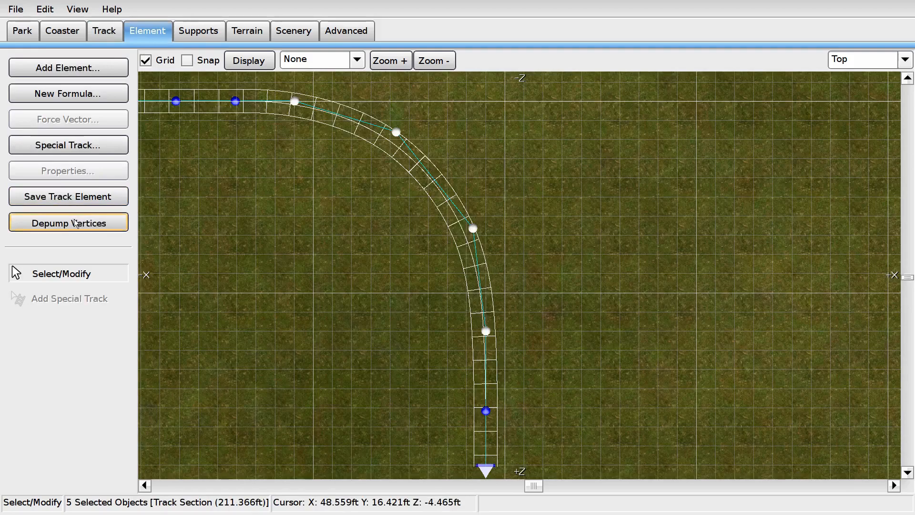
{"action": "scroll", "coordinate": [333, 189], "scroll_direction": "down", "scroll_amount": 2}
{"action": "left_click", "coordinate": [338, 187]}
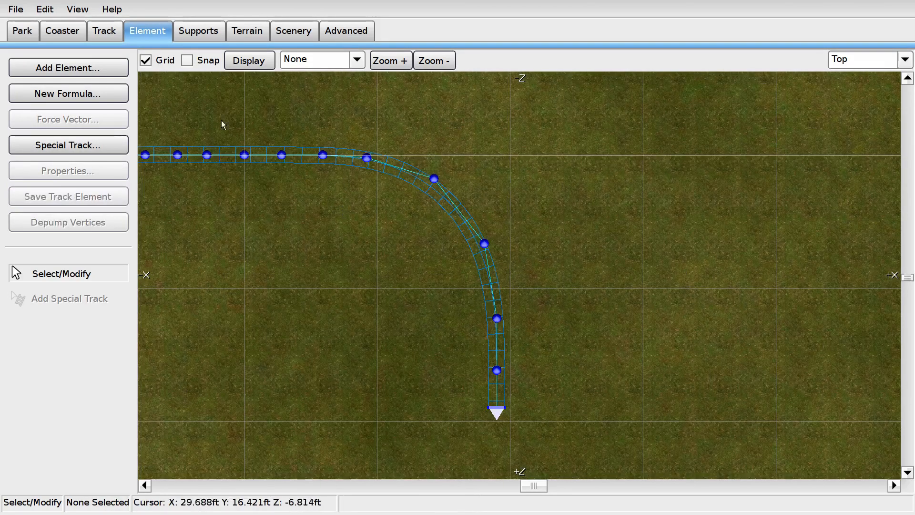
Step: Insert three extra vertices between the four existing vertices of the curve
{"action": "left_click", "coordinate": [101, 30]}
{"action": "left_click", "coordinate": [110, 377]}
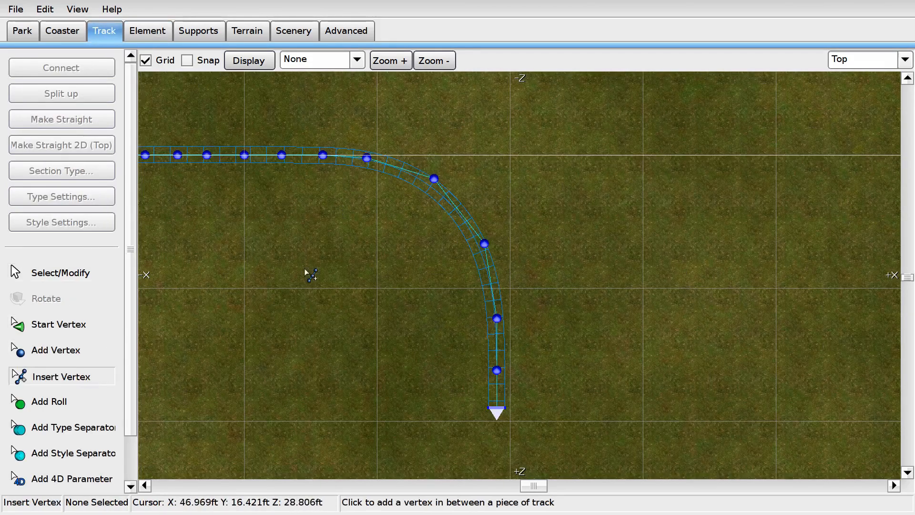
{"action": "left_click", "coordinate": [456, 209]}
{"action": "left_click", "coordinate": [493, 287]}
Step: Select all seven vertices of the refined curve and depump them
{"action": "left_click", "coordinate": [60, 273]}
{"action": "left_click_drag", "start_coordinate": [340, 124], "coordinate": [547, 324]}
{"action": "left_click_drag", "start_coordinate": [548, 318], "coordinate": [553, 327]}
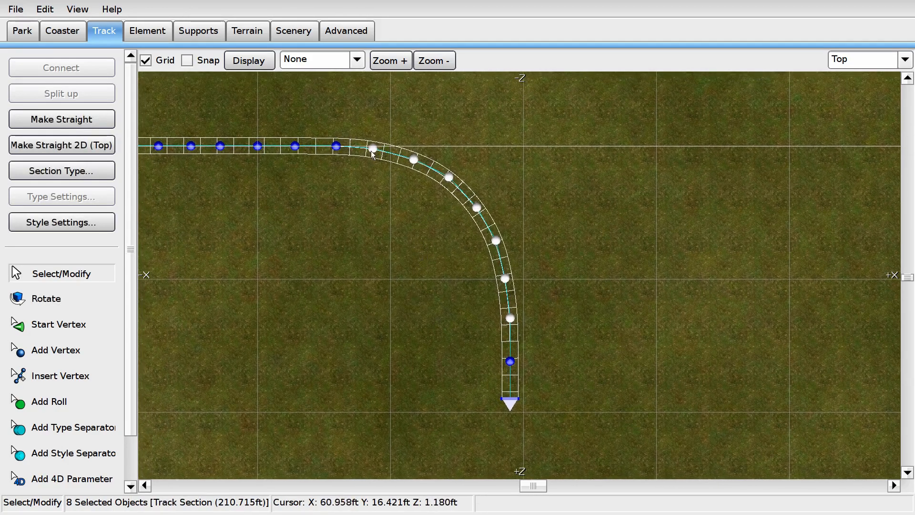
{"action": "left_click", "coordinate": [162, 32]}
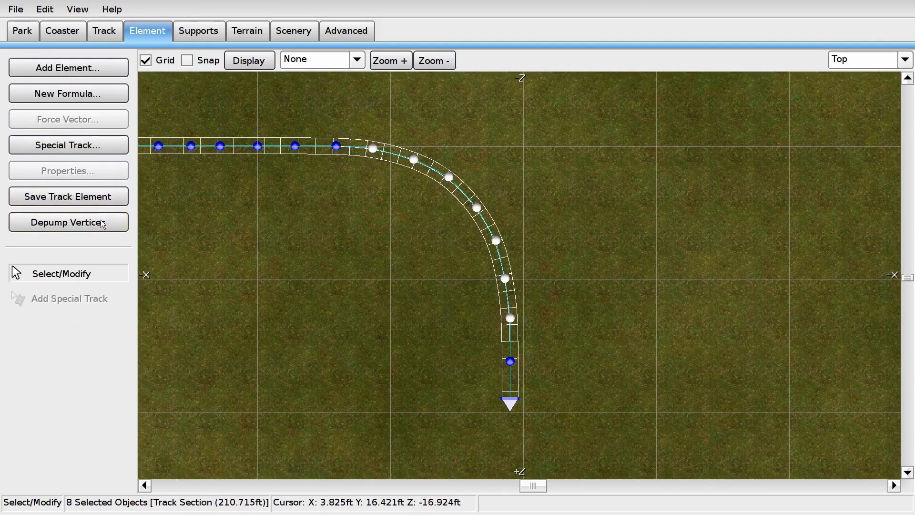
{"action": "left_click", "coordinate": [67, 222]}
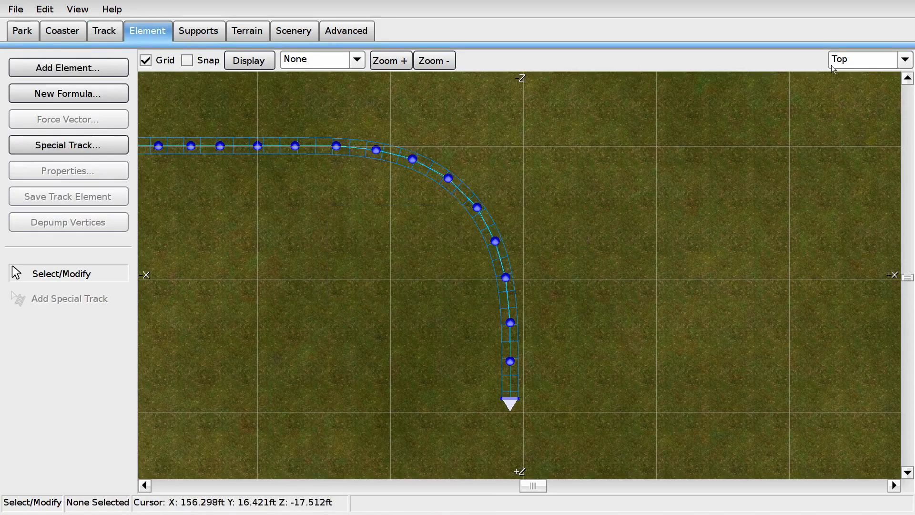
Step: Check the curve with the G-Force Comb, turn the comb off and inspect the track in the Perspective view
{"action": "left_click", "coordinate": [357, 60]}
{"action": "left_click", "coordinate": [360, 145]}
{"action": "left_click", "coordinate": [336, 60]}
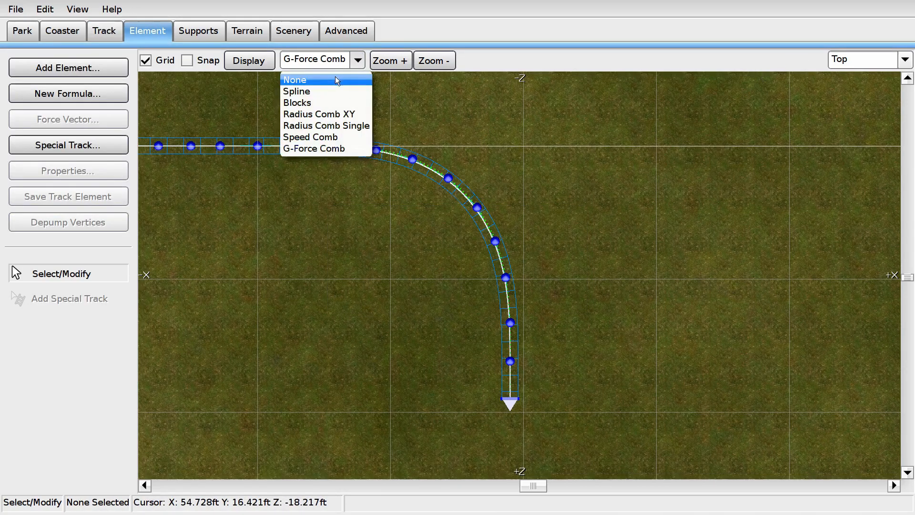
{"action": "left_click", "coordinate": [336, 76]}
{"action": "left_click", "coordinate": [862, 59]}
{"action": "left_click", "coordinate": [872, 139]}
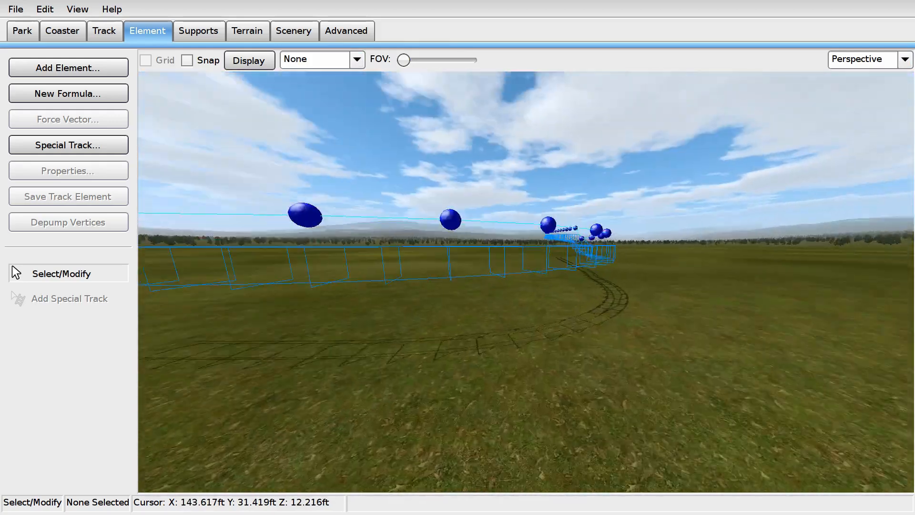
{"action": "right_click_drag", "start_coordinate": [526, 282], "coordinate": [842, 121]}
{"action": "key", "text": "a"}
Step: Lower the last four vertices together by about 1 ft in the Front view
{"action": "left_click", "coordinate": [860, 62]}
{"action": "left_click", "coordinate": [850, 91]}
{"action": "right_click_drag", "start_coordinate": [561, 182], "coordinate": [517, 161]}
{"action": "scroll", "coordinate": [663, 219], "scroll_direction": "down", "scroll_amount": 3}
{"action": "right_click_drag", "start_coordinate": [669, 222], "coordinate": [640, 207]}
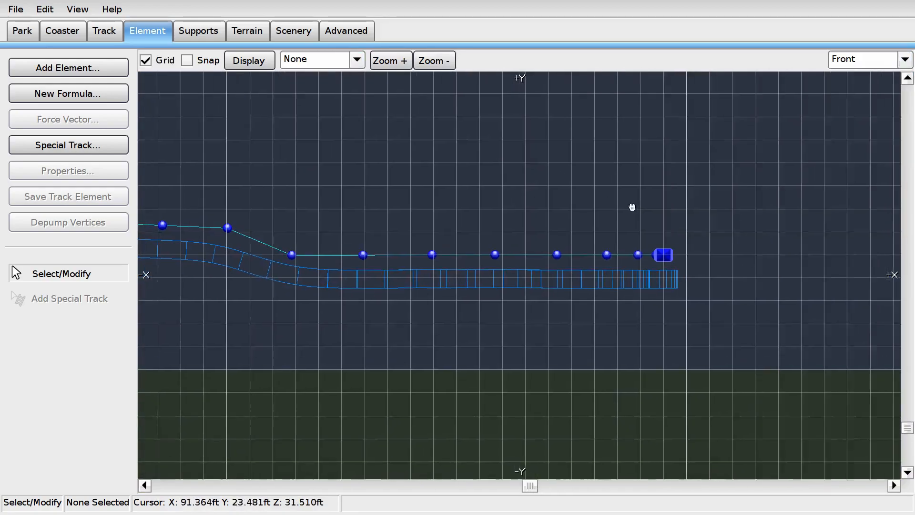
{"action": "scroll", "coordinate": [704, 272], "scroll_direction": "up", "scroll_amount": 3}
{"action": "left_click_drag", "start_coordinate": [800, 225], "coordinate": [789, 252]}
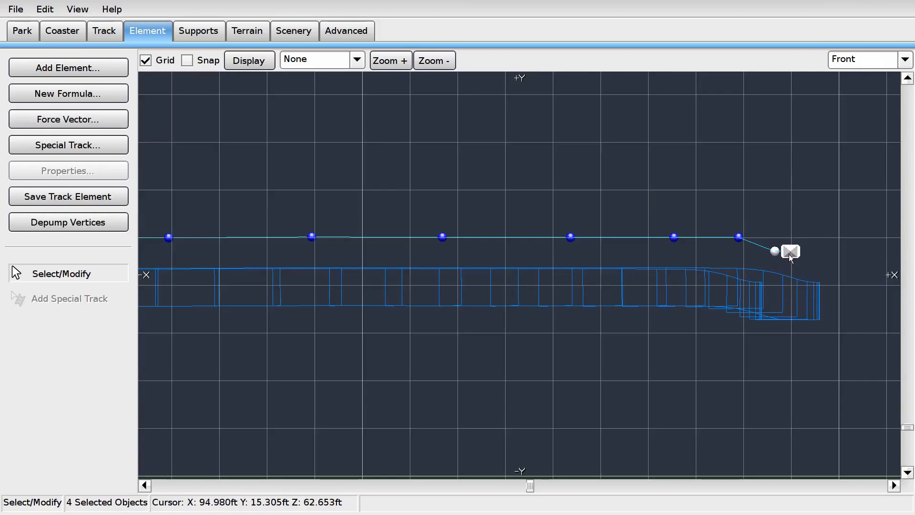
Step: Select the vertices from the bottom of the drop through the curve and apply Make Straight 2D in the Front view
{"action": "left_click", "coordinate": [763, 247]}
{"action": "left_click", "coordinate": [772, 251]}
{"action": "left_click", "coordinate": [772, 250]}
{"action": "scroll", "coordinate": [772, 250], "scroll_direction": "down", "scroll_amount": 4}
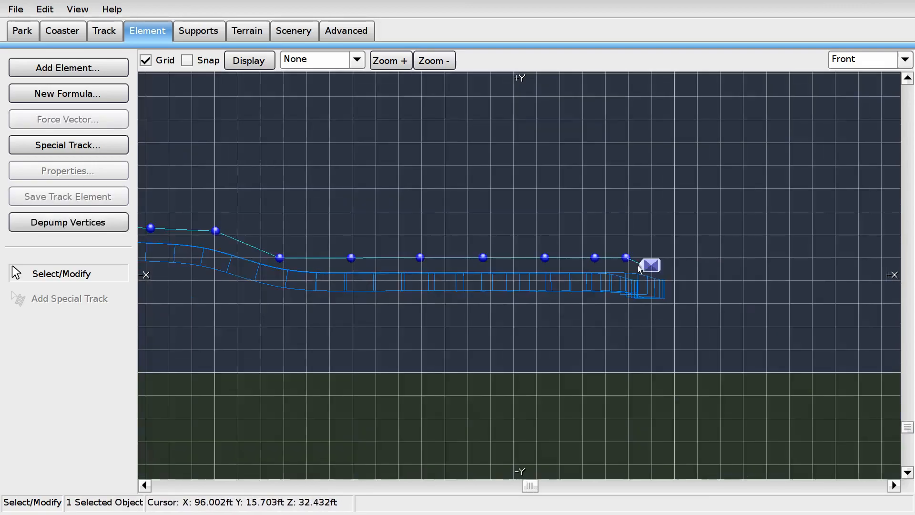
{"action": "right_click_drag", "start_coordinate": [380, 263], "coordinate": [443, 247]}
{"action": "left_click_drag", "start_coordinate": [337, 215], "coordinate": [702, 274]}
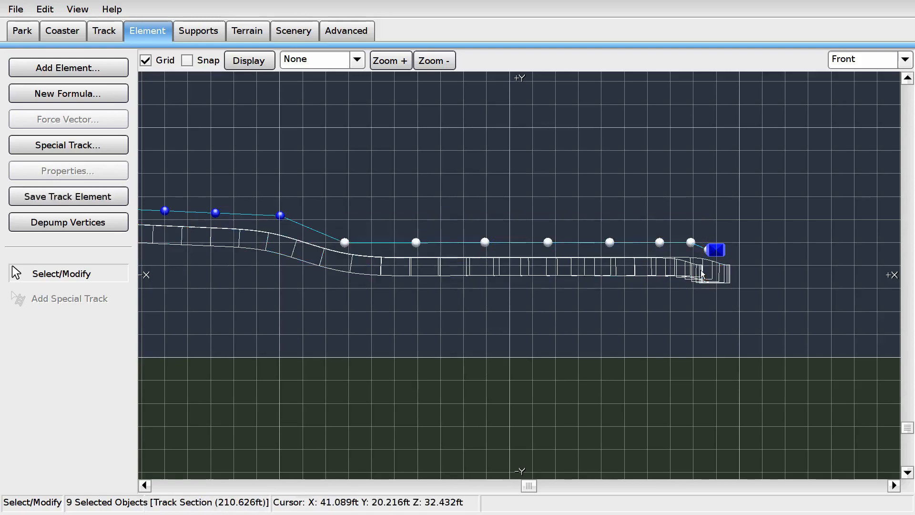
{"action": "left_click", "coordinate": [104, 31]}
{"action": "left_click", "coordinate": [84, 145]}
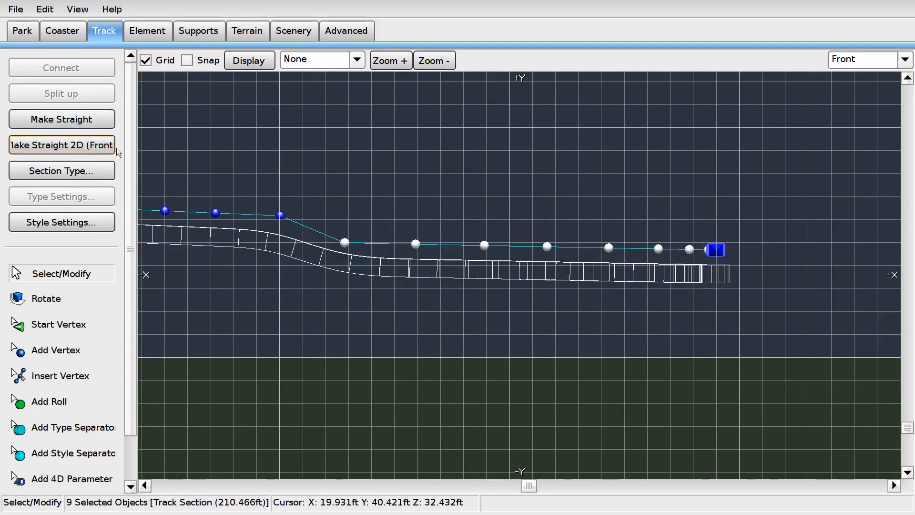
Step: Lower the last three vertices at the track's end together by about 2 ft in the Left view
{"action": "left_click", "coordinate": [880, 59]}
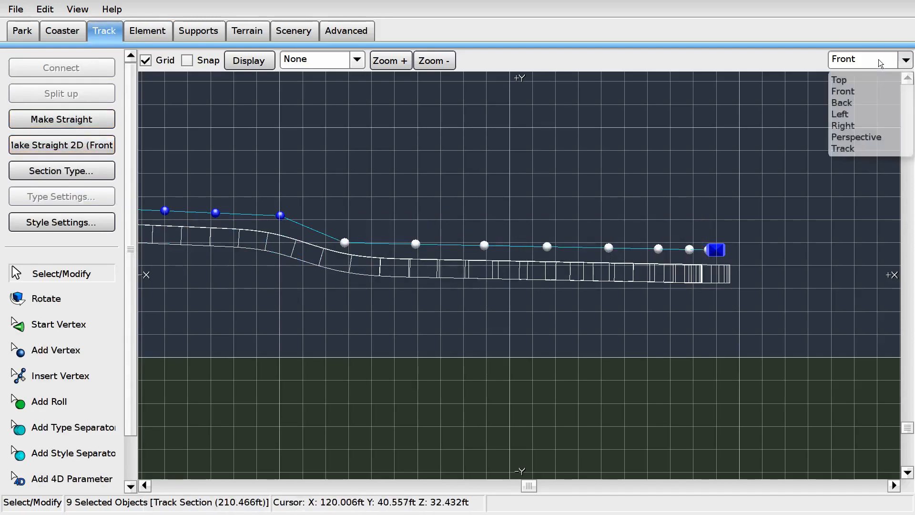
{"action": "left_click", "coordinate": [845, 114]}
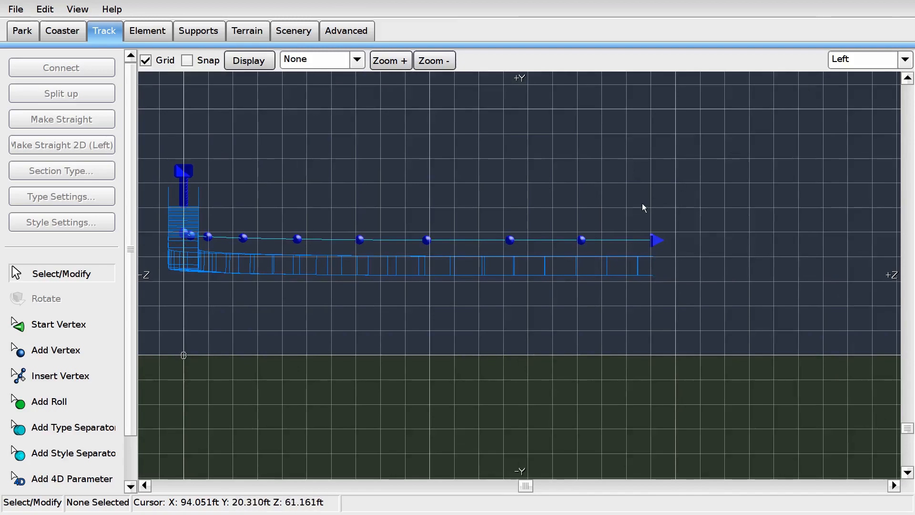
{"action": "scroll", "coordinate": [642, 203], "scroll_direction": "up", "scroll_amount": 2}
{"action": "left_click_drag", "start_coordinate": [546, 202], "coordinate": [651, 249]}
{"action": "left_click", "coordinate": [463, 229]}
{"action": "right_click_drag", "start_coordinate": [448, 215], "coordinate": [599, 193]}
{"action": "right_click_drag", "start_coordinate": [274, 180], "coordinate": [335, 179]}
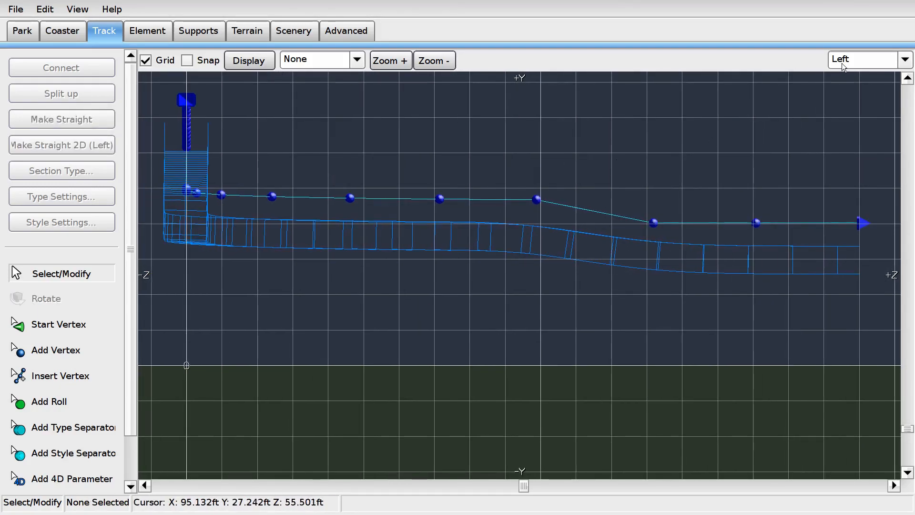
Step: Check the lowered end in Perspective, then straighten the vertices after the drop with Make Straight 2D in the Left view
{"action": "left_click", "coordinate": [839, 62]}
{"action": "left_click", "coordinate": [854, 136]}
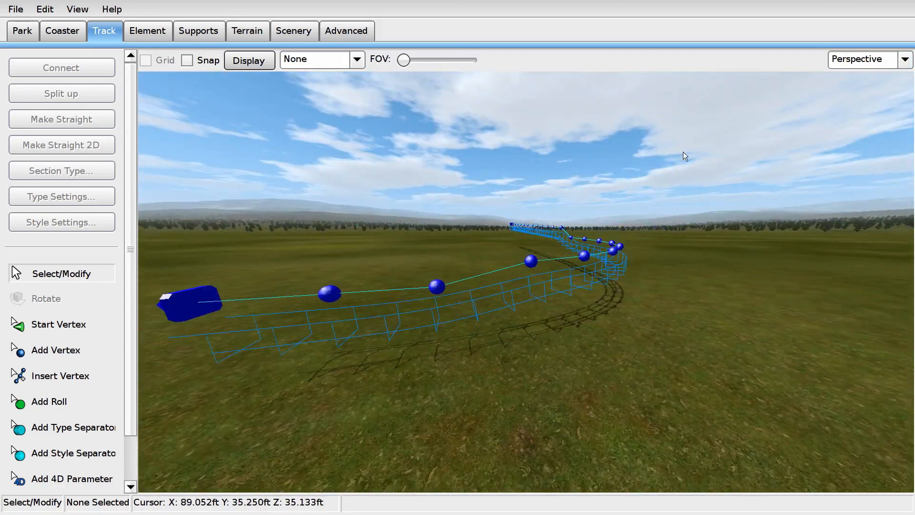
{"action": "left_click", "coordinate": [840, 67]}
{"action": "left_click", "coordinate": [833, 116]}
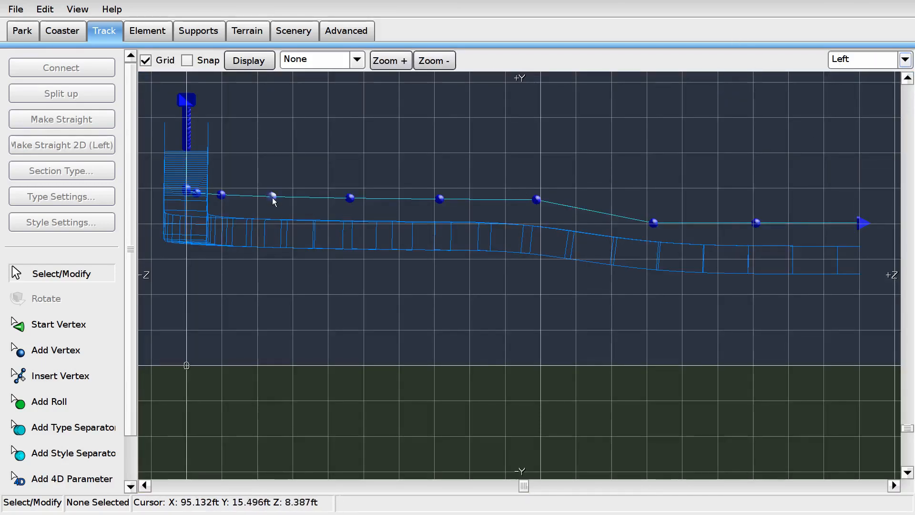
{"action": "left_click_drag", "start_coordinate": [190, 286], "coordinate": [786, 198]}
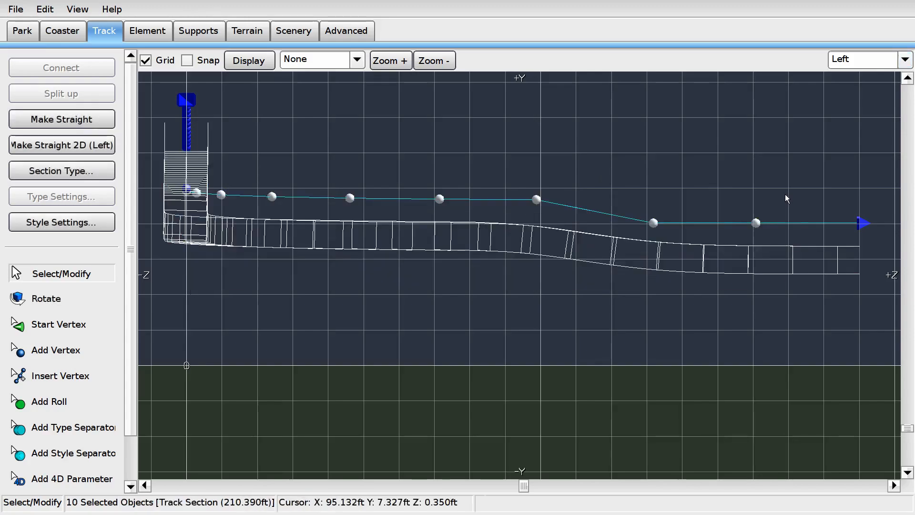
{"action": "left_click", "coordinate": [111, 143]}
Step: Select the curve's vertices in the Top view and depump them
{"action": "left_click", "coordinate": [840, 64]}
{"action": "left_click", "coordinate": [834, 84]}
{"action": "scroll", "coordinate": [518, 138], "scroll_direction": "up", "scroll_amount": 1}
{"action": "left_click_drag", "start_coordinate": [360, 131], "coordinate": [613, 336]}
{"action": "left_click", "coordinate": [138, 33]}
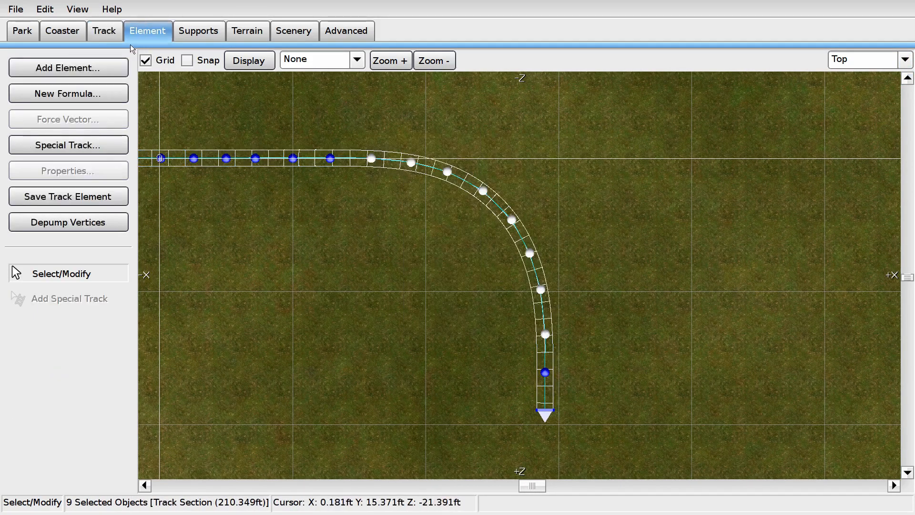
{"action": "left_click", "coordinate": [92, 227]}
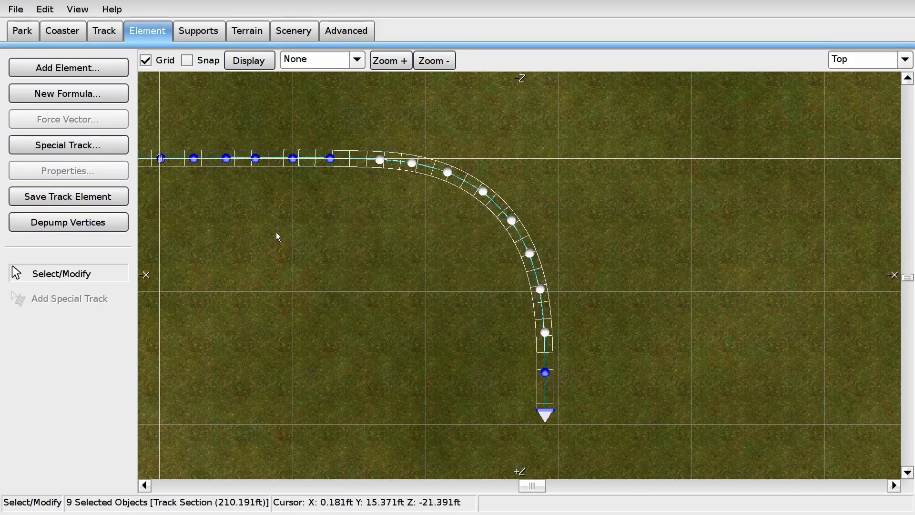
Step: Apply Make Straight 2D in the Top view to the vertices leading into the curve and inspect the track in Perspective
{"action": "scroll", "coordinate": [276, 205], "scroll_direction": "down", "scroll_amount": 5}
{"action": "left_click_drag", "start_coordinate": [290, 198], "coordinate": [478, 259]}
{"action": "scroll", "coordinate": [479, 260], "scroll_direction": "up", "scroll_amount": 6}
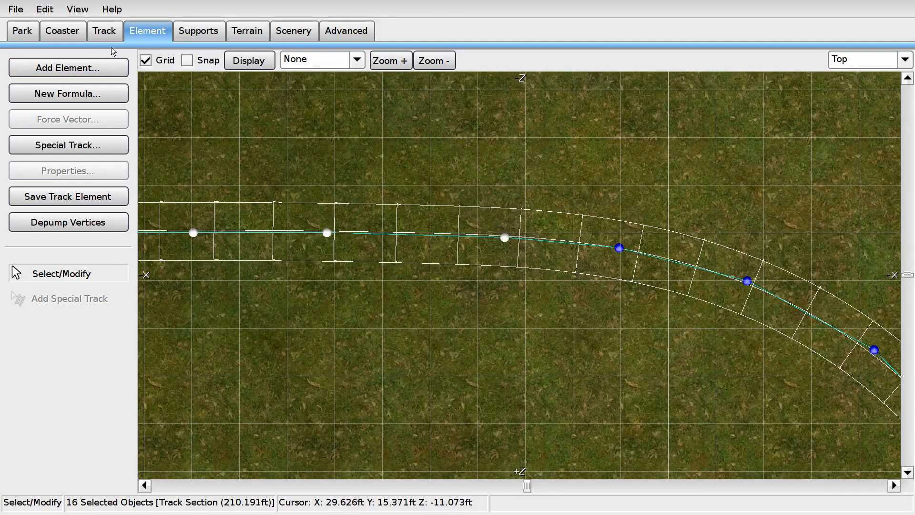
{"action": "left_click", "coordinate": [110, 32]}
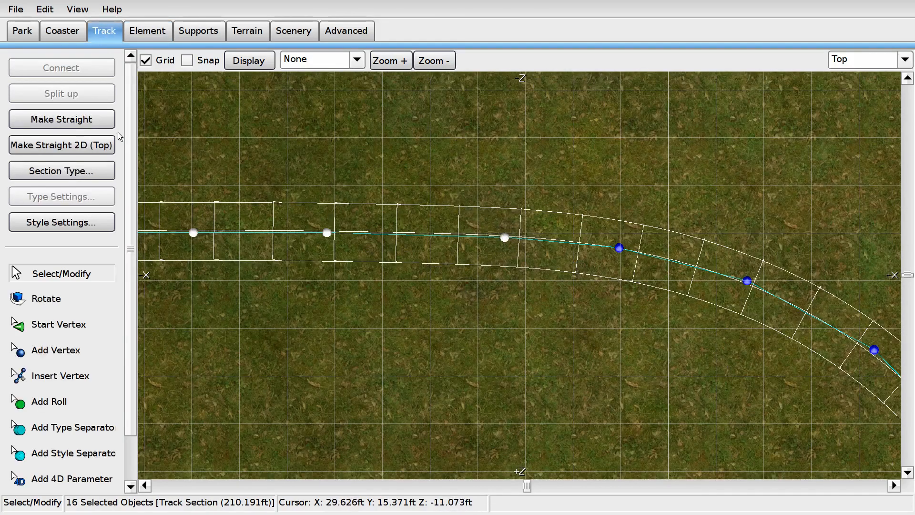
{"action": "left_click", "coordinate": [96, 148]}
{"action": "left_click", "coordinate": [781, 87]}
{"action": "left_click", "coordinate": [845, 60]}
{"action": "left_click", "coordinate": [858, 135]}
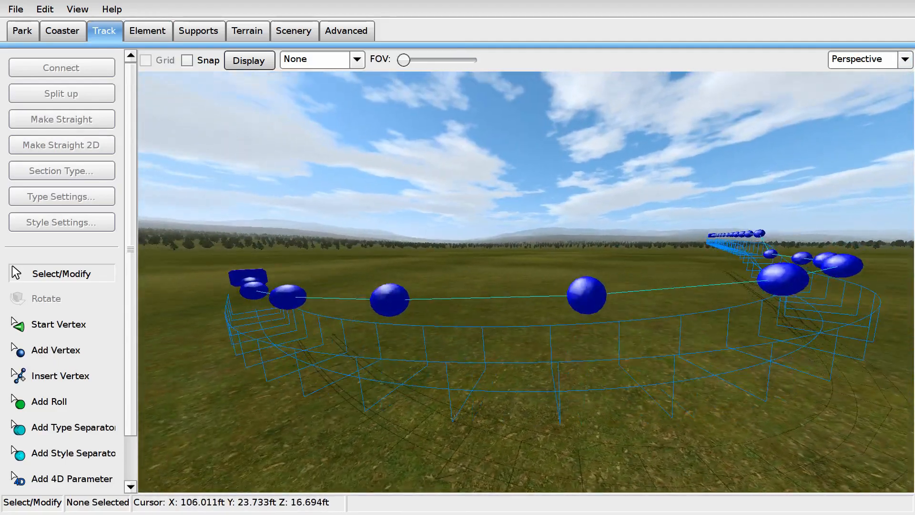
{"action": "right_click_drag", "start_coordinate": [526, 281], "coordinate": [754, 179]}
Step: Add a roll point on the vertex at the bottom of the drop, keeping its angle at 0° and enabling Strict
{"action": "left_click", "coordinate": [858, 60]}
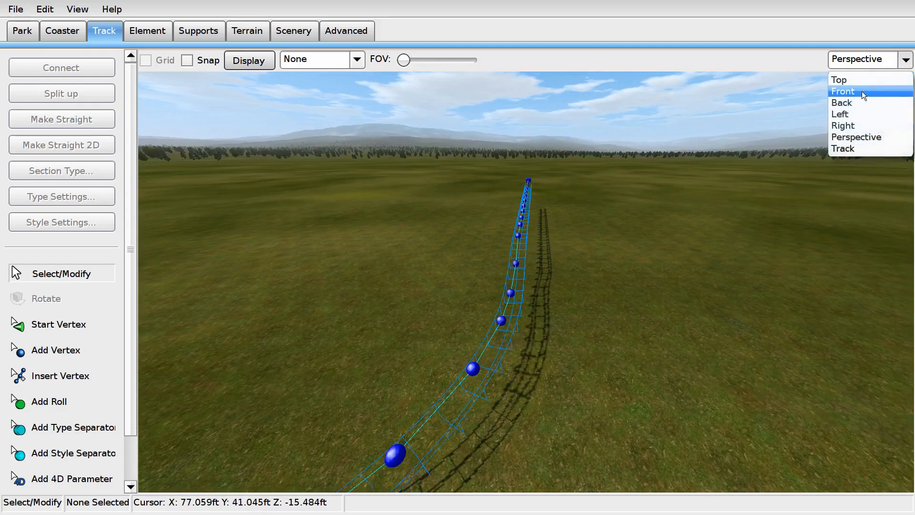
{"action": "left_click", "coordinate": [864, 90]}
{"action": "left_click", "coordinate": [865, 61]}
{"action": "left_click", "coordinate": [853, 78]}
{"action": "left_click", "coordinate": [49, 401]}
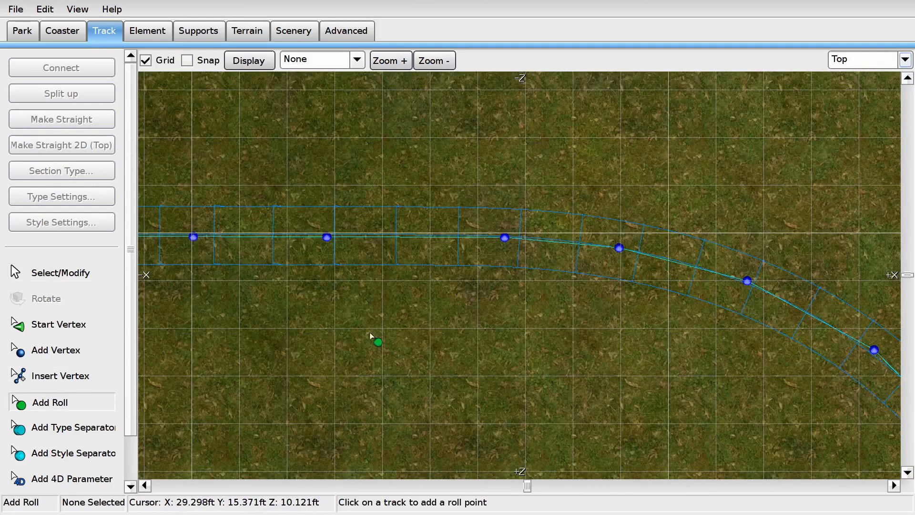
{"action": "left_click", "coordinate": [498, 279]}
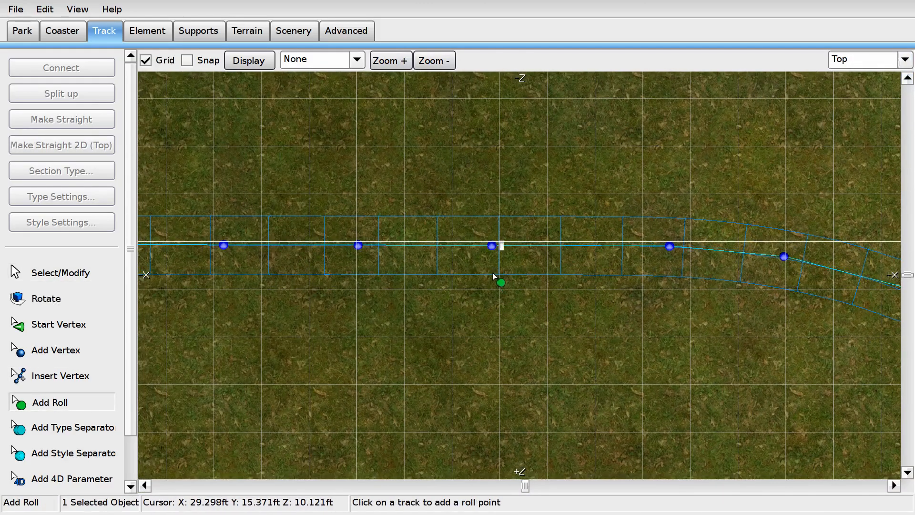
{"action": "left_click", "coordinate": [61, 273]}
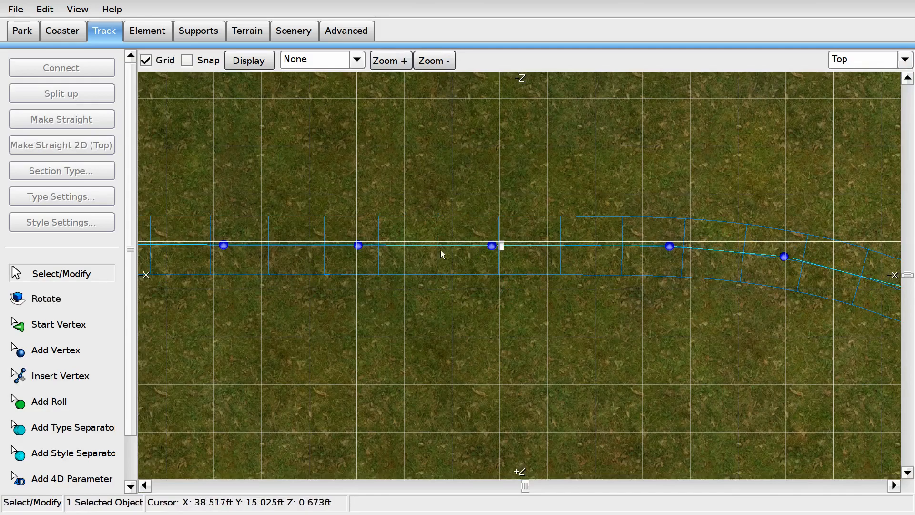
{"action": "double_click", "coordinate": [493, 247]}
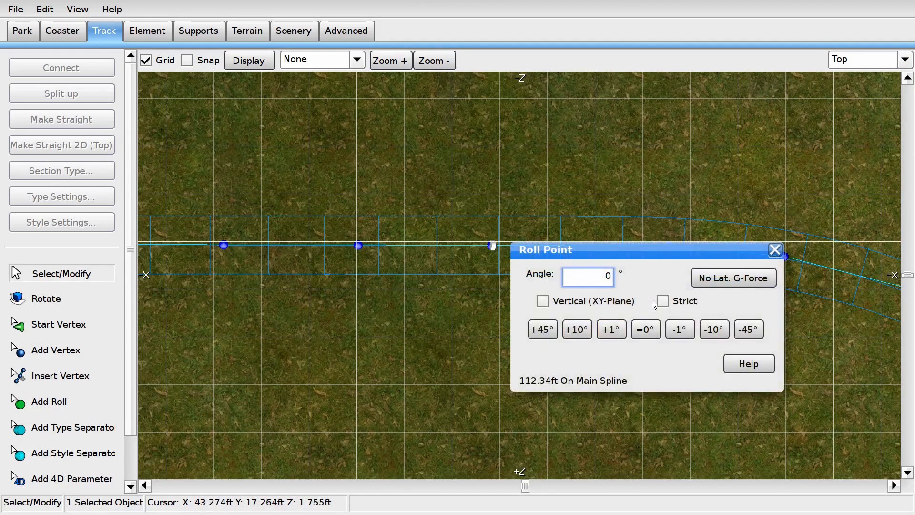
{"action": "left_click_drag", "start_coordinate": [639, 253], "coordinate": [771, 373]}
Step: Add a roll point on the second vertex past the bottom of the drop, working in the Perspective view
{"action": "left_click", "coordinate": [856, 66]}
{"action": "left_click", "coordinate": [871, 126]}
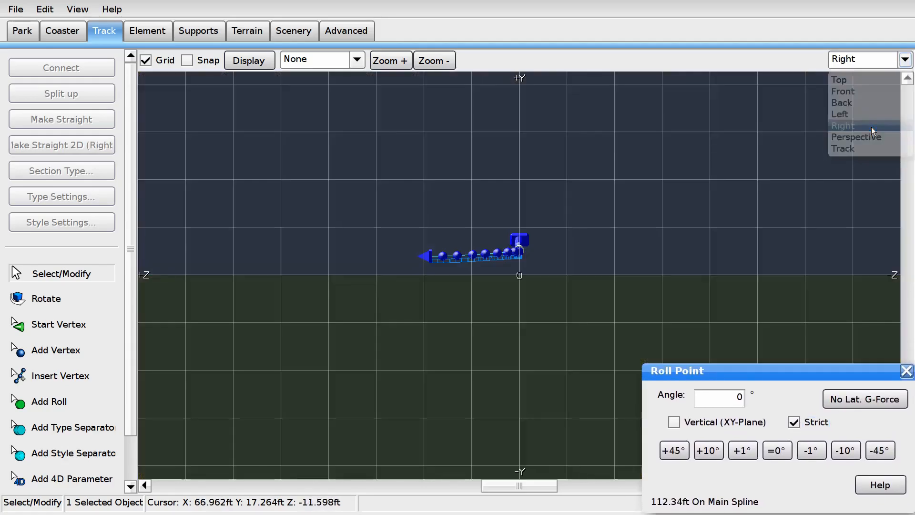
{"action": "left_click", "coordinate": [873, 66]}
{"action": "left_click", "coordinate": [881, 138]}
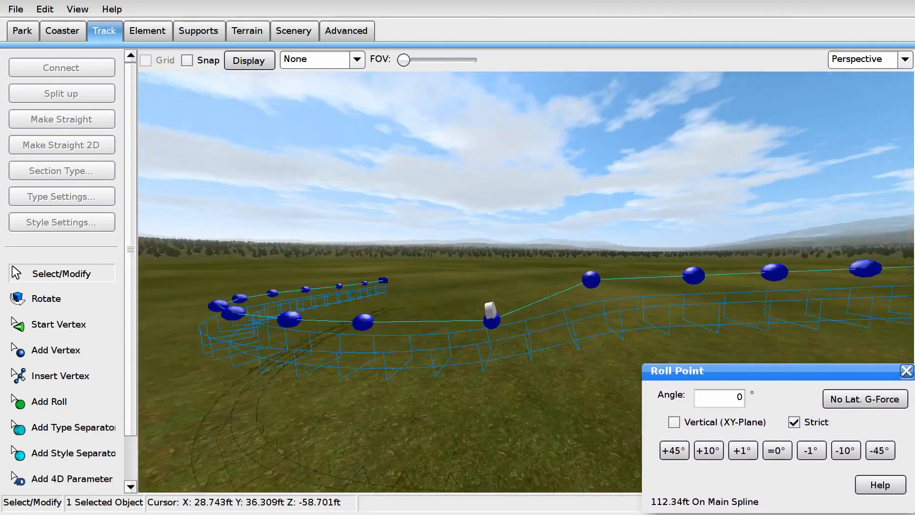
{"action": "right_click_drag", "start_coordinate": [526, 281], "coordinate": [381, 276]}
{"action": "key", "text": "s"}
{"action": "key", "text": "w"}
{"action": "key", "text": "w"}
{"action": "right_click_drag", "start_coordinate": [619, 205], "coordinate": [766, 167]}
{"action": "left_click", "coordinate": [96, 400]}
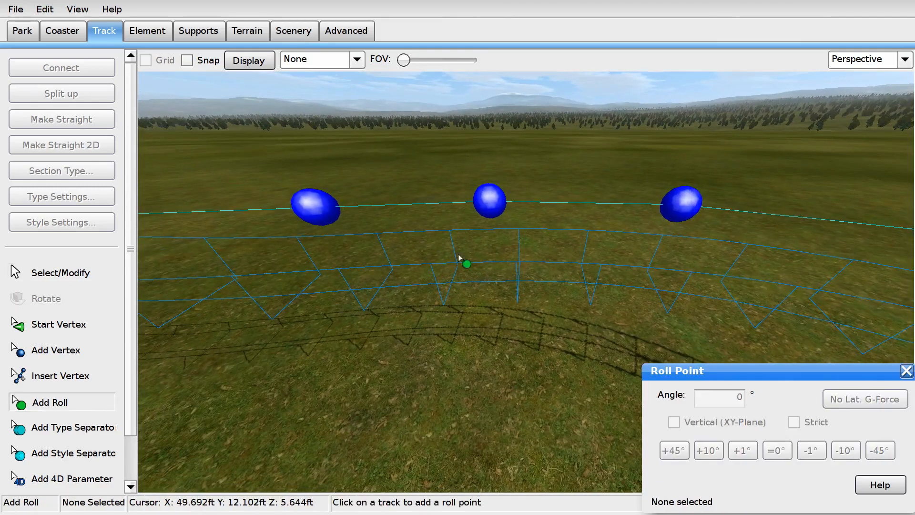
{"action": "left_click", "coordinate": [494, 262]}
Step: Try No Lat. G-Force on the new roll point, reset its roll to 0° and bank it to -10°
{"action": "left_click", "coordinate": [865, 397]}
{"action": "right_click_drag", "start_coordinate": [667, 286], "coordinate": [467, 271]}
{"action": "key", "text": "d"}
{"action": "key", "text": "w"}
{"action": "left_click", "coordinate": [776, 449]}
{"action": "left_click", "coordinate": [852, 447]}
{"action": "left_click", "coordinate": [853, 447]}
{"action": "key", "text": "s"}
{"action": "right_click_drag", "start_coordinate": [619, 267], "coordinate": [521, 286]}
{"action": "key", "text": "w"}
{"action": "key", "text": "s"}
{"action": "key", "text": "w"}
{"action": "key", "text": "s"}
Step: Readjust the same roll point's banking in 10° increments, judging the tilt of the track
{"action": "left_click", "coordinate": [902, 405]}
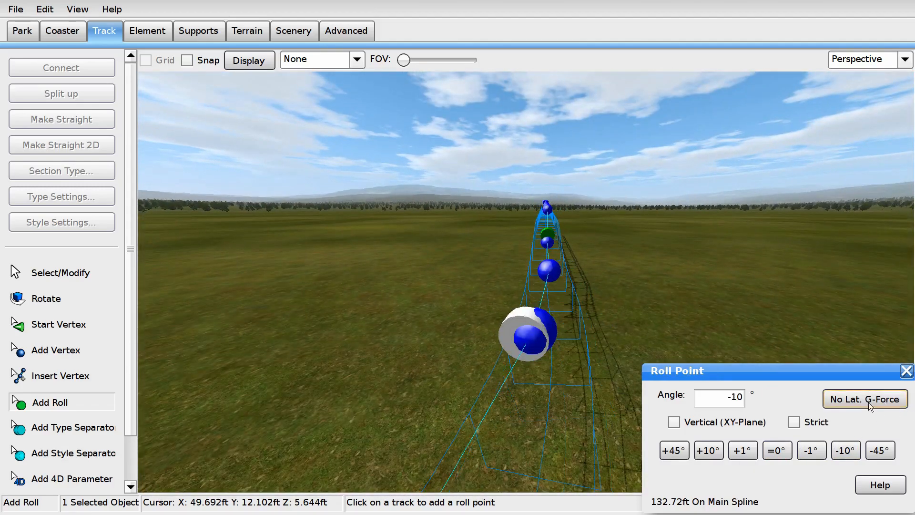
{"action": "left_click", "coordinate": [852, 455]}
{"action": "left_click", "coordinate": [853, 455]}
{"action": "right_click_drag", "start_coordinate": [629, 357], "coordinate": [572, 377]}
{"action": "key", "text": "s"}
{"action": "left_click", "coordinate": [719, 446]}
Step: Add a roll point two vertices further into the curve and set its angle to -20°
{"action": "right_click_drag", "start_coordinate": [601, 309], "coordinate": [529, 354]}
{"action": "key", "text": "s"}
{"action": "key", "text": "w"}
{"action": "left_click", "coordinate": [548, 364]}
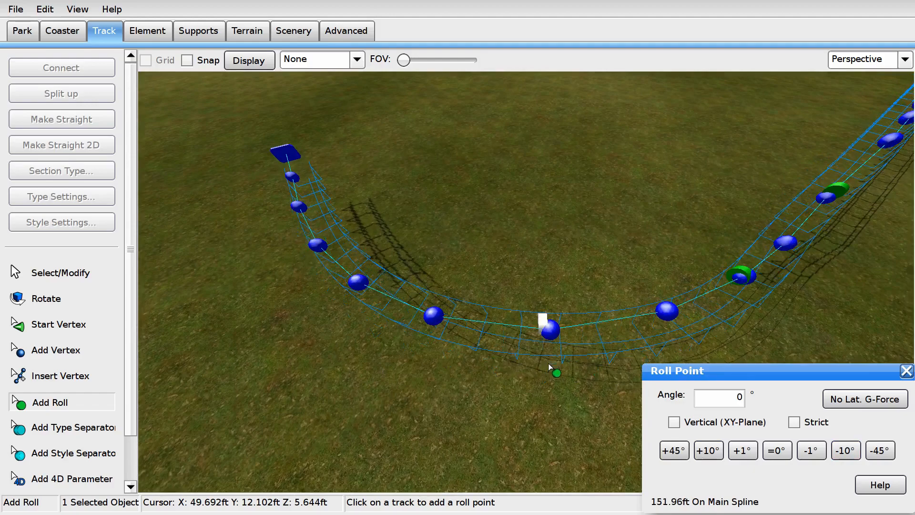
{"action": "key", "text": "Escape"}
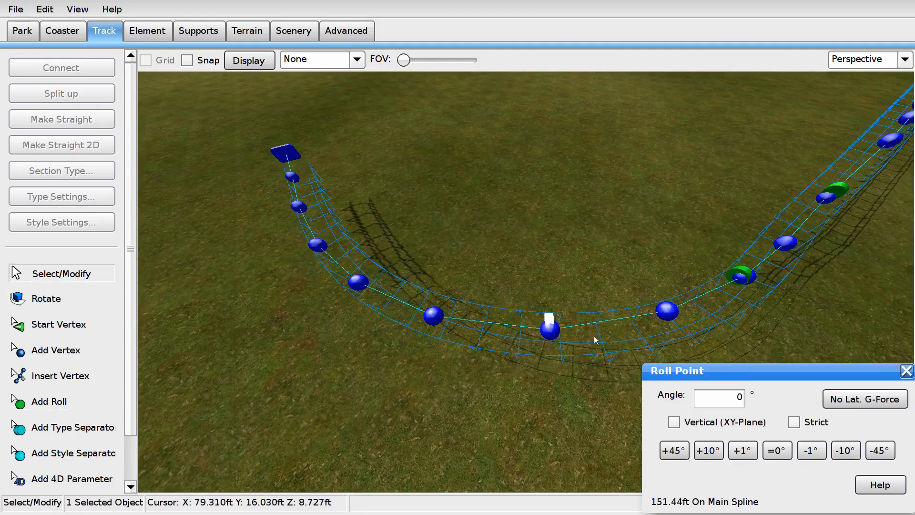
{"action": "left_click", "coordinate": [858, 400]}
{"action": "left_click", "coordinate": [777, 450]}
{"action": "left_click", "coordinate": [846, 450]}
{"action": "left_click", "coordinate": [846, 451]}
Step: Add a roll point past the middle of the curve, at about 170.6 ft, and set its angle to -20°
{"action": "key", "text": "w"}
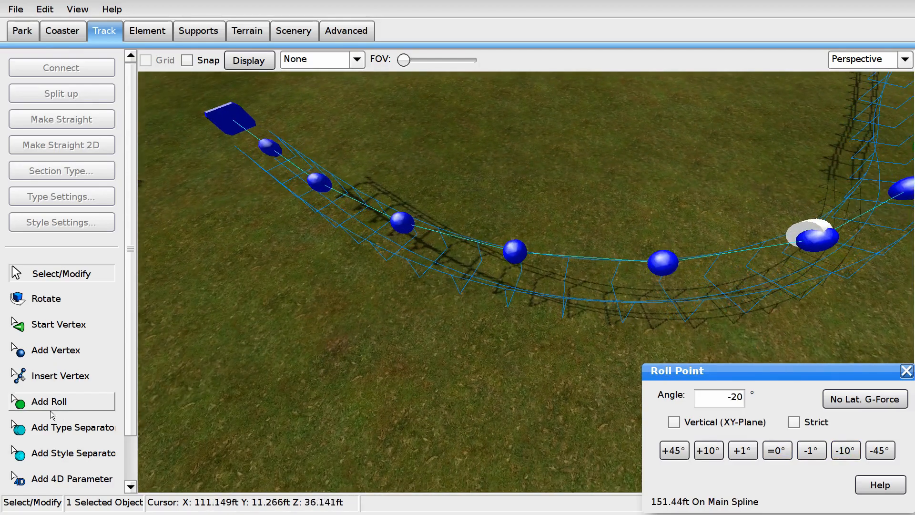
{"action": "left_click", "coordinate": [50, 410]}
{"action": "left_click", "coordinate": [564, 299]}
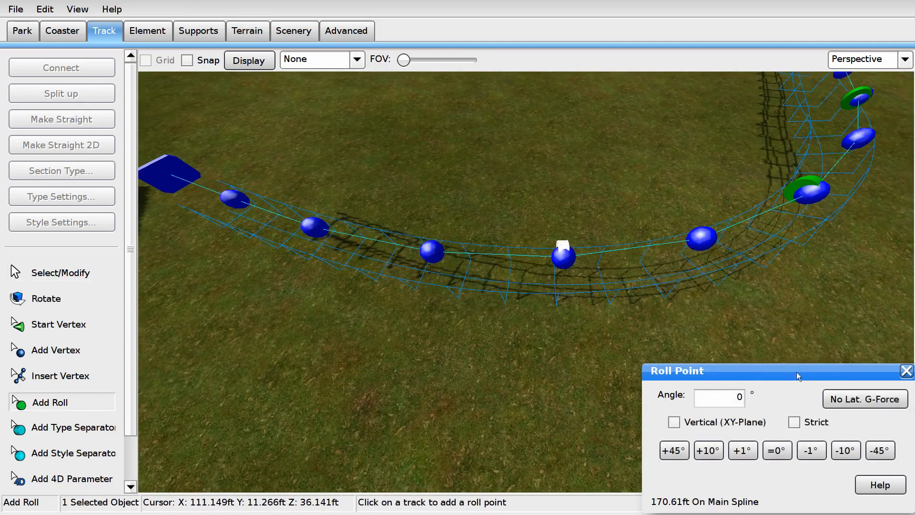
{"action": "left_click", "coordinate": [865, 399]}
{"action": "left_click", "coordinate": [777, 450]}
{"action": "left_click", "coordinate": [846, 450]}
{"action": "left_click", "coordinate": [846, 451]}
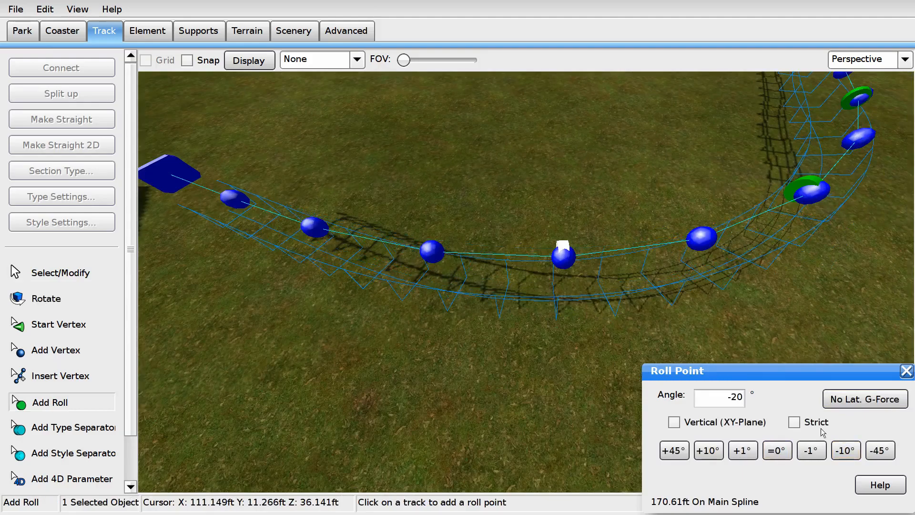
Step: Add a roll point near the curve's exit, at about 191 ft, and set its angle to -20°
{"action": "key", "text": "w"}
{"action": "key", "text": "s"}
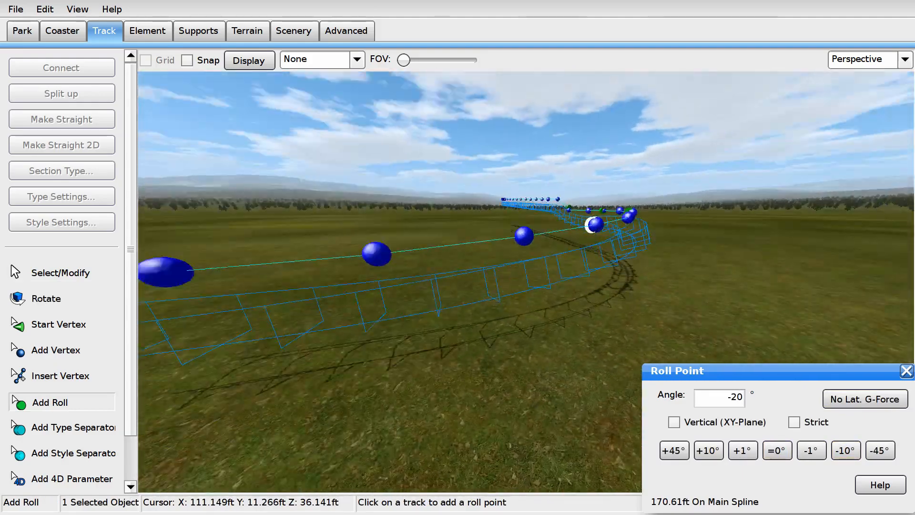
{"action": "key", "text": "w"}
{"action": "left_click", "coordinate": [559, 335]}
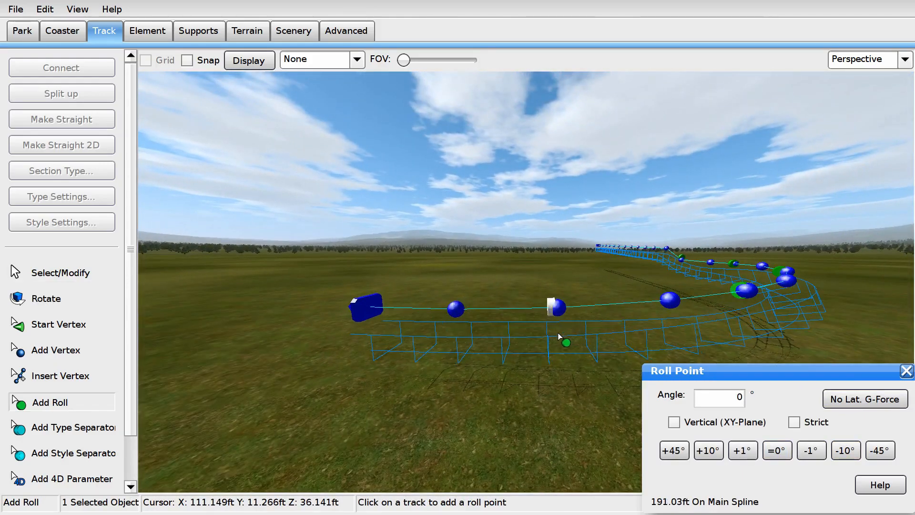
{"action": "left_click", "coordinate": [833, 400]}
{"action": "left_click", "coordinate": [845, 450]}
{"action": "left_click", "coordinate": [844, 450]}
{"action": "left_click", "coordinate": [62, 273]}
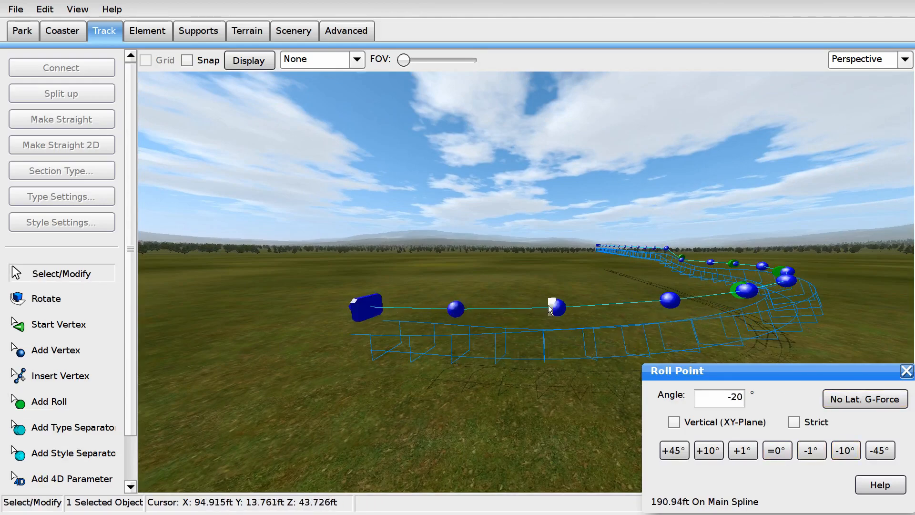
Step: Check the banked curve with the Speed Comb, turn the comb off and inspect the track in Perspective
{"action": "right_click_drag", "start_coordinate": [556, 309], "coordinate": [561, 283]}
{"action": "left_click", "coordinate": [317, 59]}
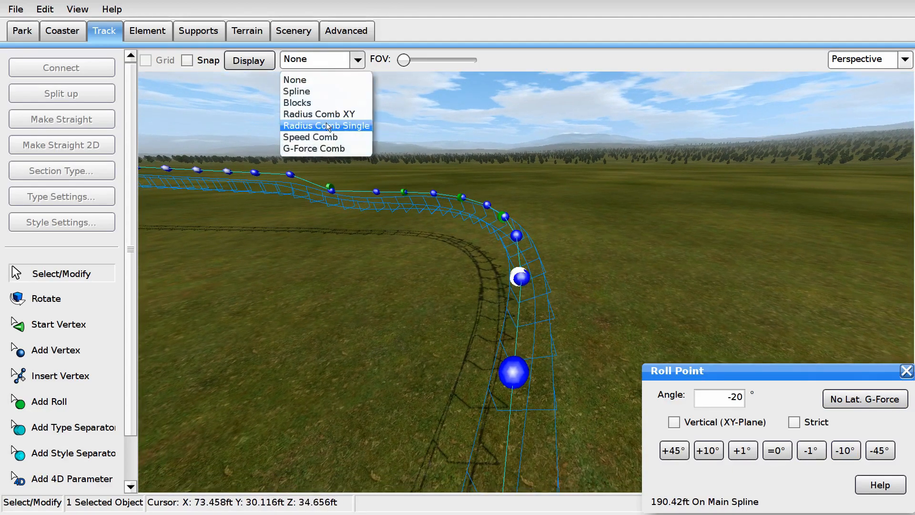
{"action": "left_click", "coordinate": [324, 143]}
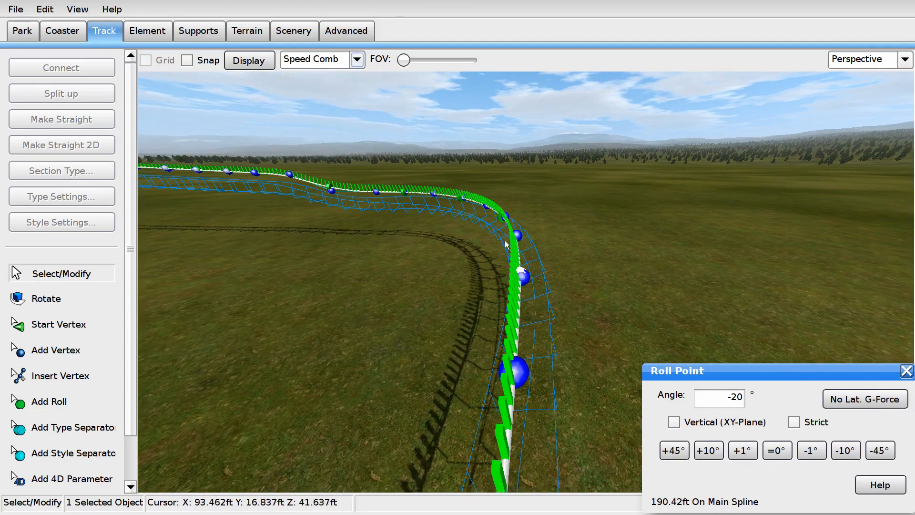
{"action": "left_click", "coordinate": [326, 65]}
{"action": "left_click", "coordinate": [313, 80]}
{"action": "right_click_drag", "start_coordinate": [313, 80], "coordinate": [493, 154]}
Step: In the Front view, select the track points from the foot of the small drop onward and move them slightly lower to deepen the drop
{"action": "left_click", "coordinate": [862, 59]}
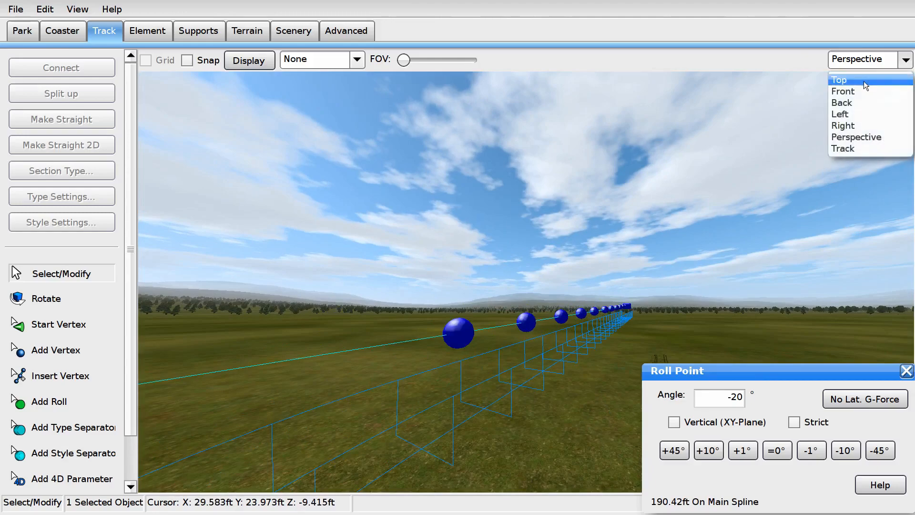
{"action": "left_click", "coordinate": [857, 90]}
{"action": "left_click_drag", "start_coordinate": [327, 200], "coordinate": [729, 292]}
{"action": "scroll", "coordinate": [525, 292], "scroll_direction": "up", "scroll_amount": 4}
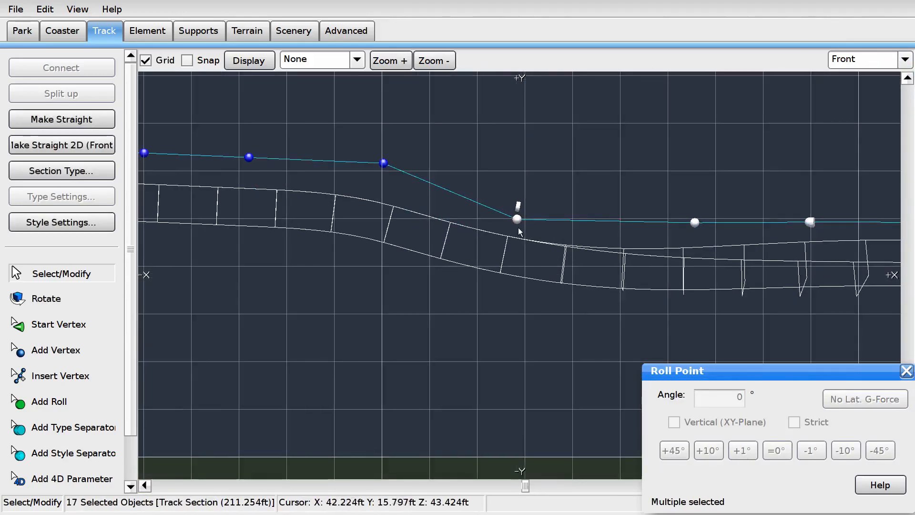
{"action": "left_click_drag", "start_coordinate": [518, 221], "coordinate": [526, 240]}
{"action": "scroll", "coordinate": [710, 194], "scroll_direction": "down", "scroll_amount": 3}
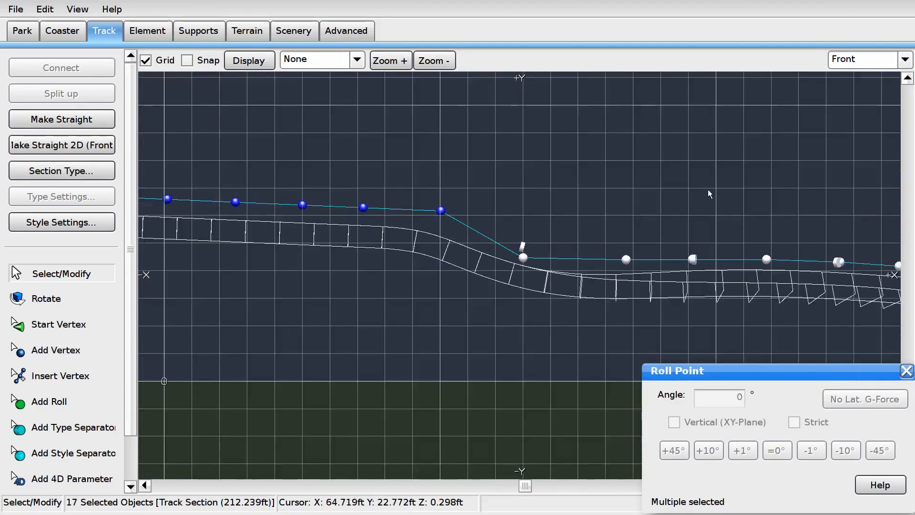
Step: Check the reshaped drop with the Speed Comb in the Front and Perspective views, and turn the comb off
{"action": "left_click", "coordinate": [642, 172]}
{"action": "left_click", "coordinate": [342, 63]}
{"action": "left_click", "coordinate": [315, 138]}
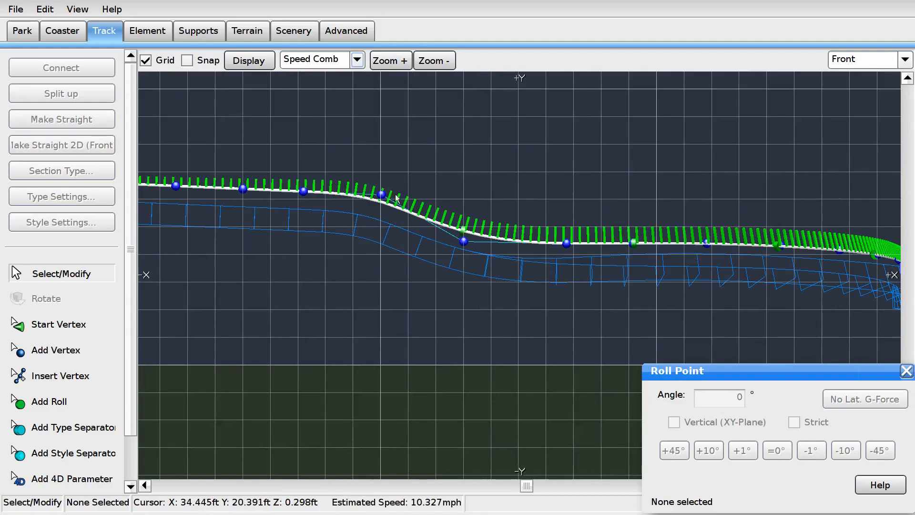
{"action": "left_click", "coordinate": [864, 58]}
{"action": "left_click", "coordinate": [853, 139]}
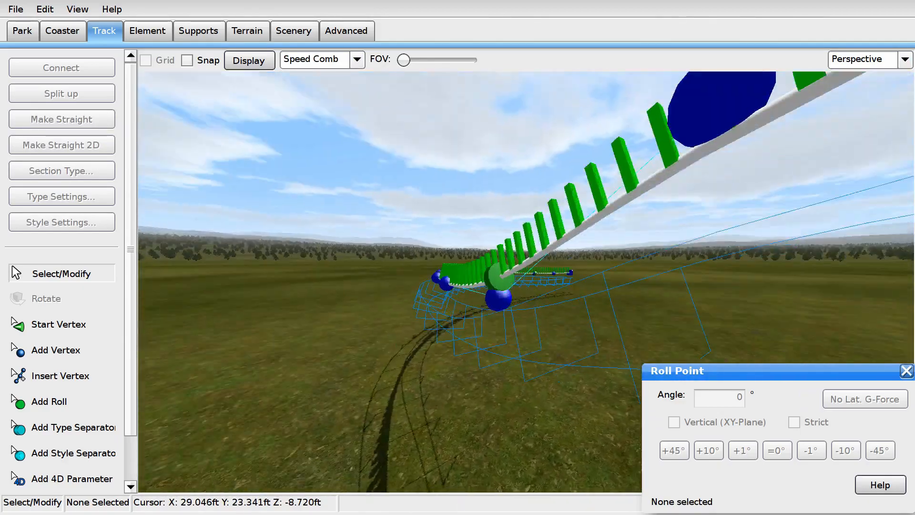
{"action": "left_click", "coordinate": [324, 59]}
{"action": "left_click", "coordinate": [309, 80]}
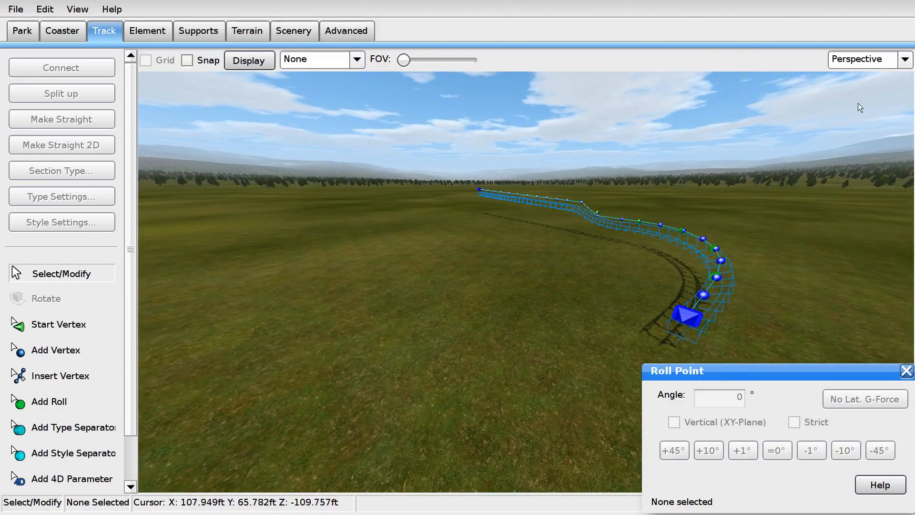
Step: In the Right view, extend the track's end past the curve with one level vertex and one gently rising vertex
{"action": "left_click", "coordinate": [858, 59]}
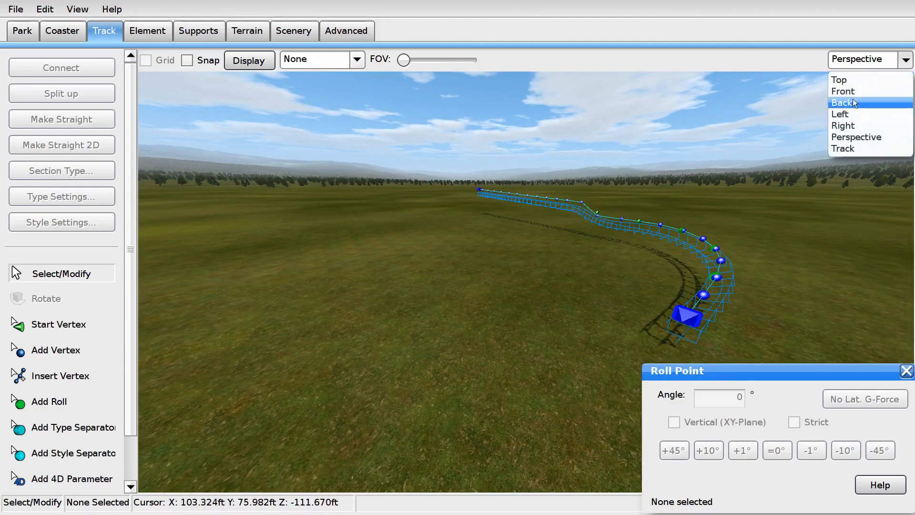
{"action": "left_click", "coordinate": [851, 114]}
{"action": "left_click", "coordinate": [857, 59]}
{"action": "left_click", "coordinate": [842, 126]}
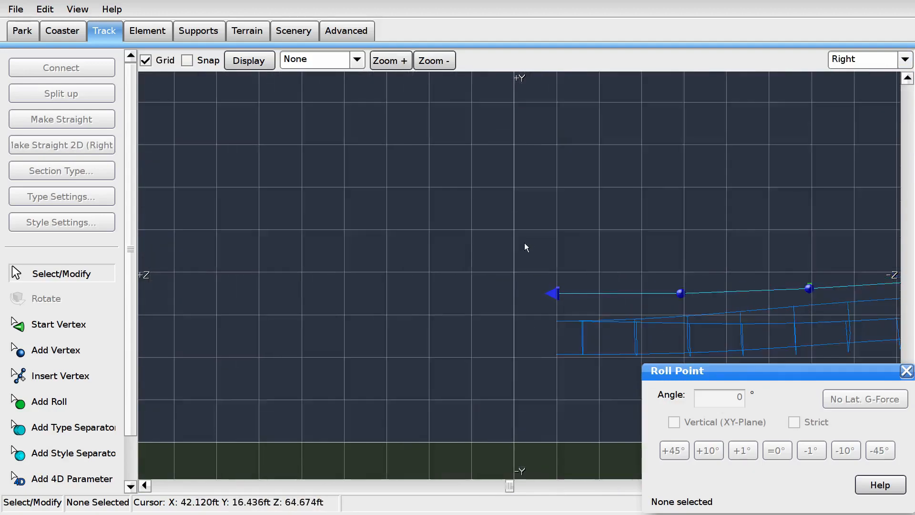
{"action": "left_click", "coordinate": [563, 296]}
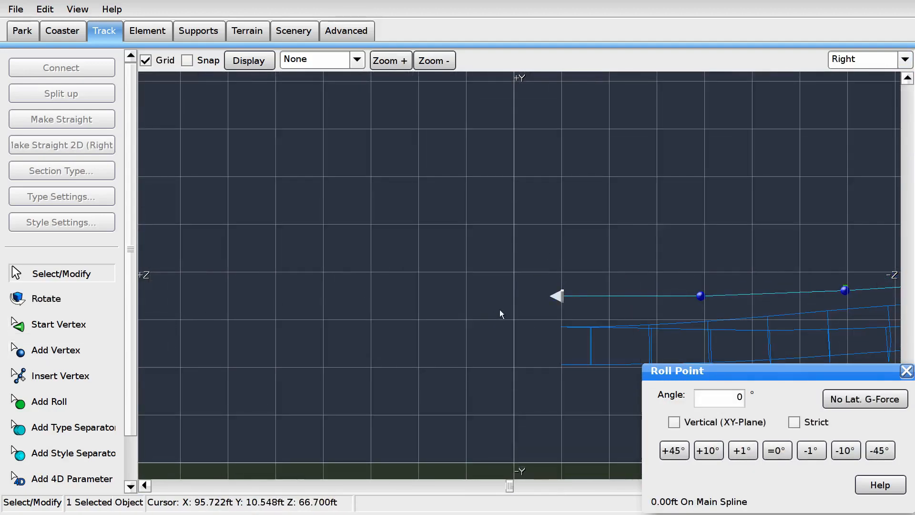
{"action": "left_click", "coordinate": [75, 353]}
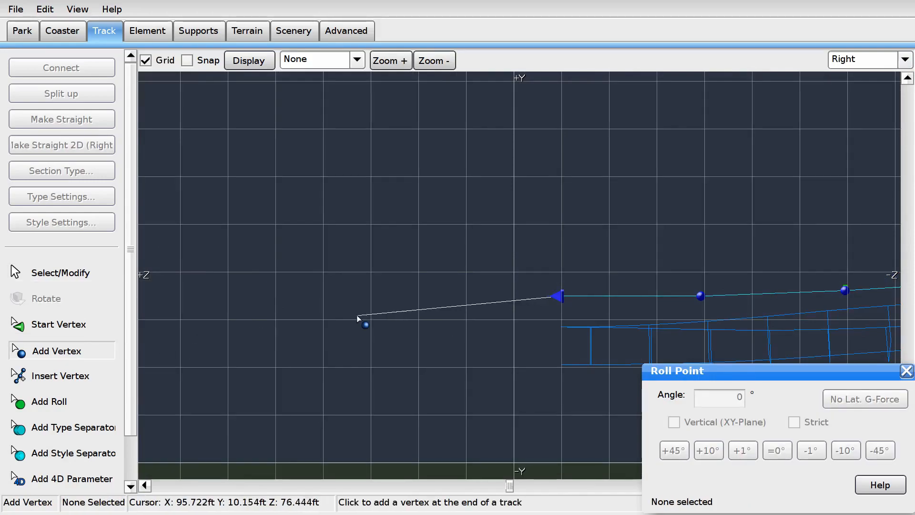
{"action": "left_click", "coordinate": [417, 297]}
{"action": "scroll", "coordinate": [419, 286], "scroll_direction": "down", "scroll_amount": 3}
{"action": "right_click_drag", "start_coordinate": [394, 260], "coordinate": [502, 299]}
{"action": "left_click", "coordinate": [437, 261]}
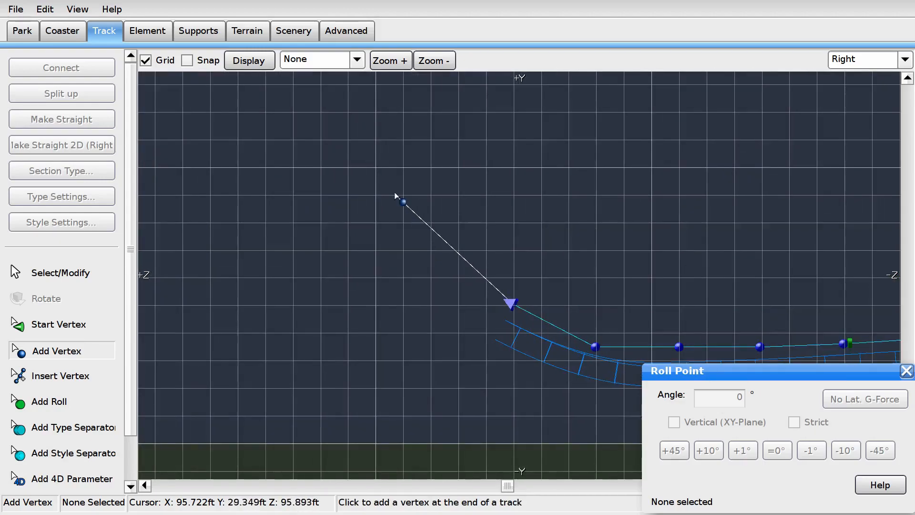
Step: Continue the climb with two steeply rising vertices, followed by two level vertices at a height of about 66 ft
{"action": "left_click", "coordinate": [375, 166]}
{"action": "scroll", "coordinate": [356, 164], "scroll_direction": "down", "scroll_amount": 3}
{"action": "right_click_drag", "start_coordinate": [355, 164], "coordinate": [473, 245]}
{"action": "left_click", "coordinate": [467, 200]}
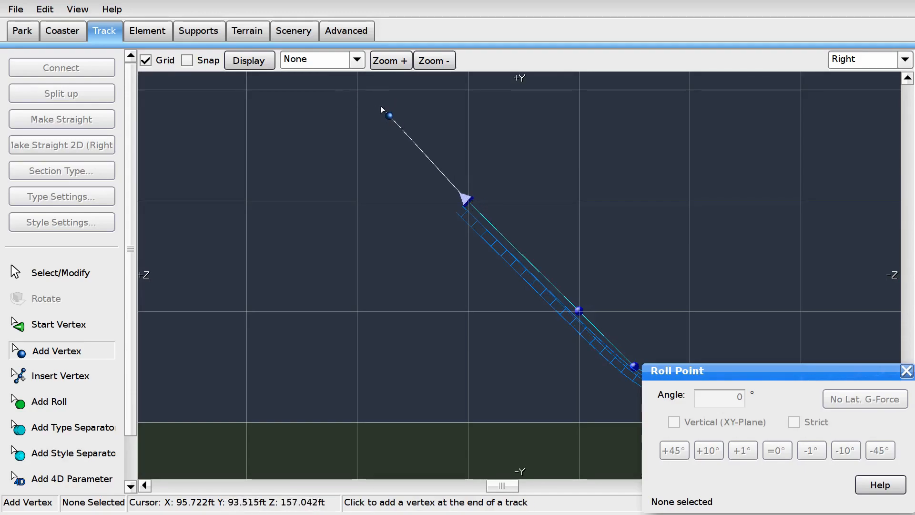
{"action": "left_click", "coordinate": [355, 199]}
{"action": "right_click_drag", "start_coordinate": [367, 201], "coordinate": [471, 213]}
{"action": "left_click", "coordinate": [354, 214]}
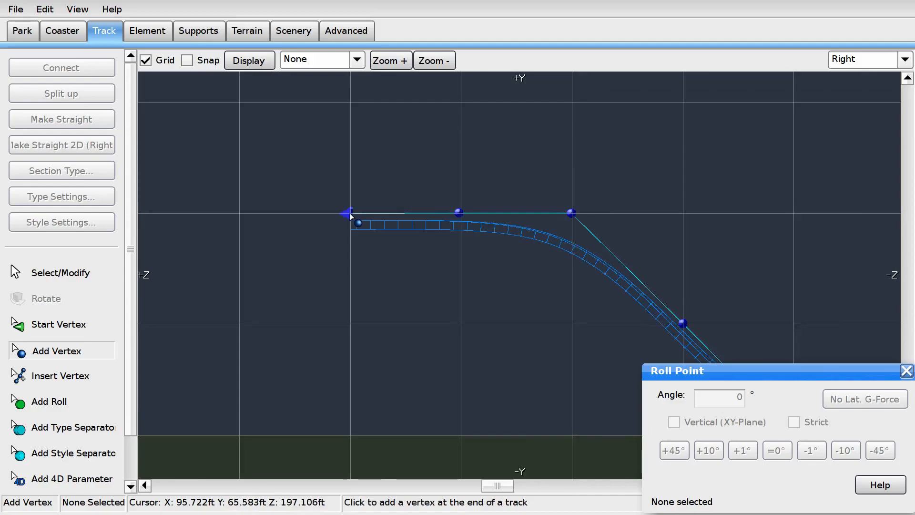
Step: Extend the track with a second steep climb that eases off near the top and ends level at about 151 ft high
{"action": "scroll", "coordinate": [348, 216], "scroll_direction": "down", "scroll_amount": 3}
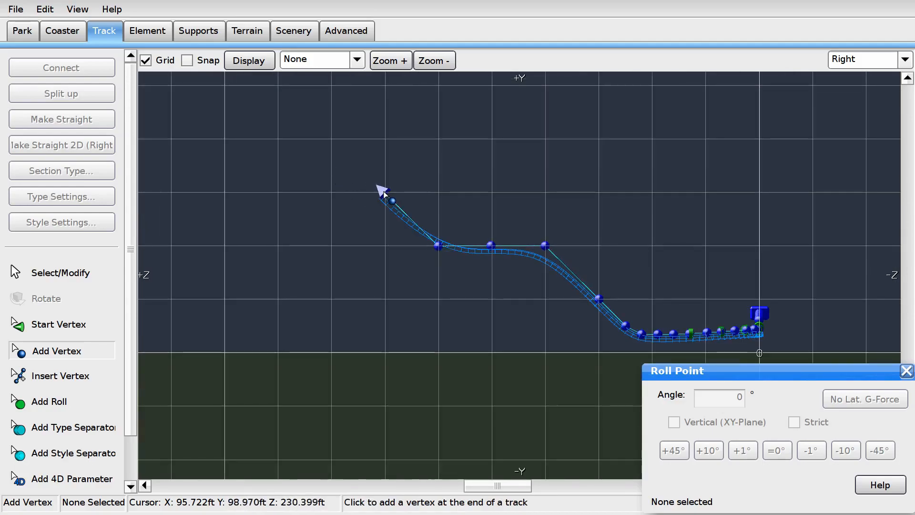
{"action": "left_click", "coordinate": [329, 138]}
{"action": "right_click_drag", "start_coordinate": [308, 137], "coordinate": [513, 211]}
{"action": "scroll", "coordinate": [454, 194], "scroll_direction": "up", "scroll_amount": 3}
{"action": "right_click_drag", "start_coordinate": [420, 169], "coordinate": [489, 218]}
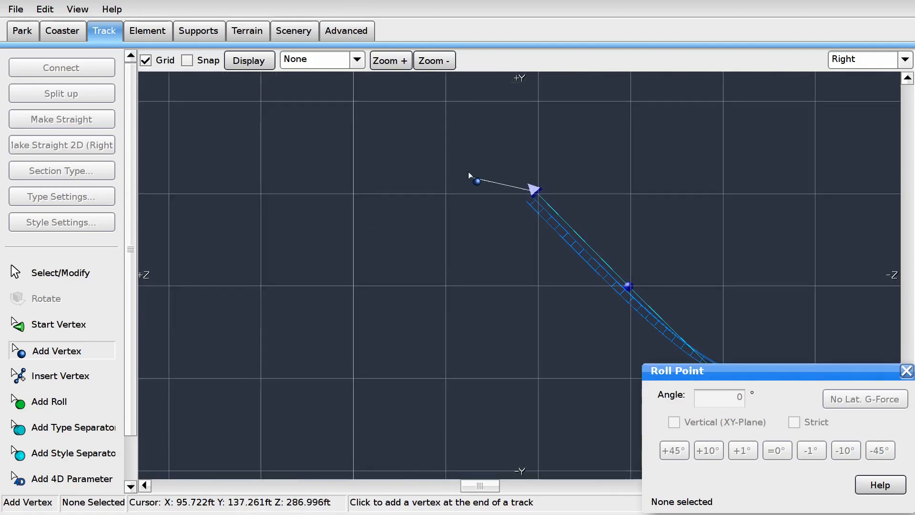
{"action": "scroll", "coordinate": [484, 156], "scroll_direction": "down", "scroll_amount": 5}
{"action": "right_click_drag", "start_coordinate": [453, 188], "coordinate": [405, 154]}
{"action": "scroll", "coordinate": [533, 198], "scroll_direction": "up", "scroll_amount": 3}
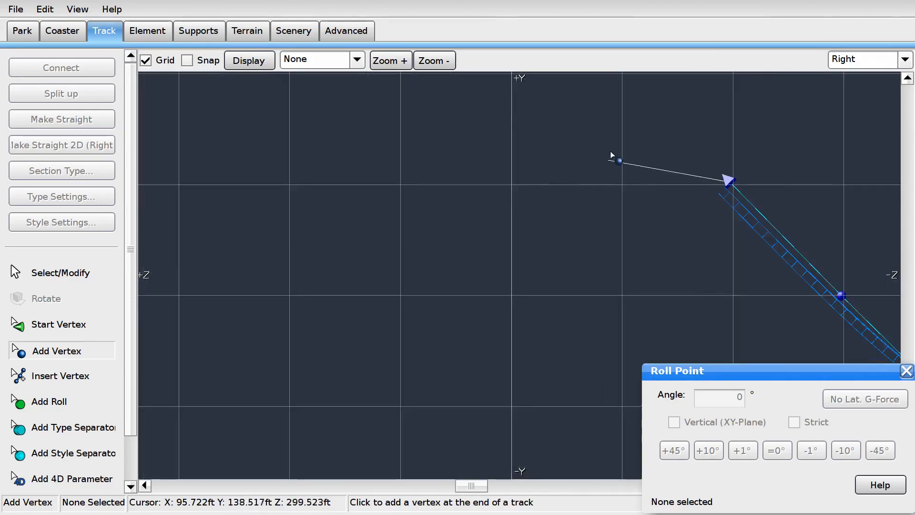
{"action": "left_click", "coordinate": [621, 118]}
{"action": "right_click_drag", "start_coordinate": [632, 124], "coordinate": [555, 139]}
{"action": "left_click", "coordinate": [465, 133]}
Step: Insert vertices between the existing ones from the top of the upper climb through the level middle part
{"action": "left_click", "coordinate": [81, 374]}
{"action": "left_click", "coordinate": [592, 166]}
{"action": "scroll", "coordinate": [688, 237], "scroll_direction": "down", "scroll_amount": 2}
{"action": "right_click_drag", "start_coordinate": [688, 237], "coordinate": [539, 181]}
{"action": "left_click", "coordinate": [472, 221]}
{"action": "left_click", "coordinate": [515, 265]}
{"action": "left_click", "coordinate": [567, 289]}
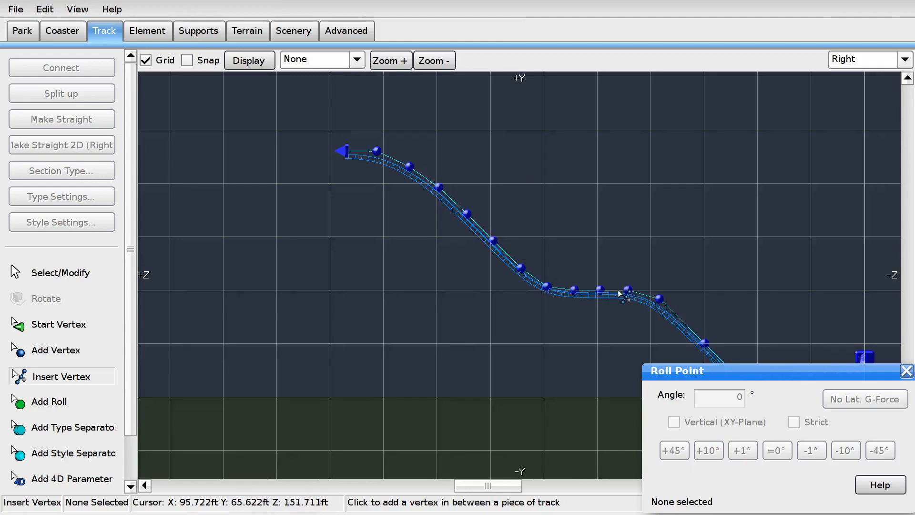
{"action": "left_click", "coordinate": [625, 291]}
{"action": "left_click", "coordinate": [644, 296]}
Step: Insert vertices along the lower climb and a further set between the vertices of the upper climb
{"action": "right_click_drag", "start_coordinate": [644, 296], "coordinate": [504, 211]}
{"action": "left_click", "coordinate": [542, 238]}
{"action": "left_click", "coordinate": [563, 263]}
{"action": "left_click", "coordinate": [585, 280]}
{"action": "right_click_drag", "start_coordinate": [430, 226], "coordinate": [578, 339]}
{"action": "left_click", "coordinate": [425, 221]}
{"action": "left_click", "coordinate": [457, 224]}
{"action": "left_click", "coordinate": [479, 241]}
{"action": "left_click", "coordinate": [501, 283]}
{"action": "left_click", "coordinate": [401, 192]}
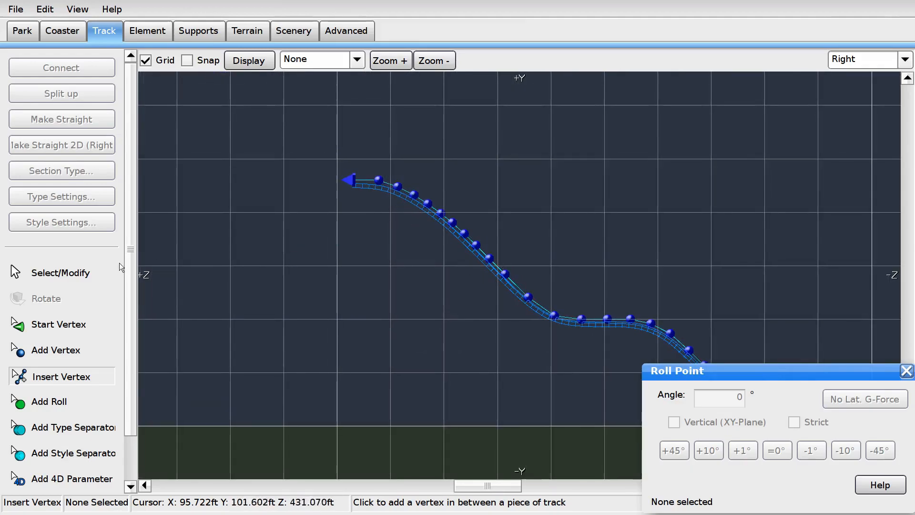
Step: Select all vertices from the foot of the climb to its crest and make the section straight
{"action": "left_click", "coordinate": [60, 278]}
{"action": "left_click_drag", "start_coordinate": [370, 148], "coordinate": [647, 341]}
{"action": "right_click_drag", "start_coordinate": [658, 253], "coordinate": [486, 94]}
{"action": "left_click_drag", "start_coordinate": [466, 96], "coordinate": [582, 267]}
{"action": "scroll", "coordinate": [625, 241], "scroll_direction": "up", "scroll_amount": 3}
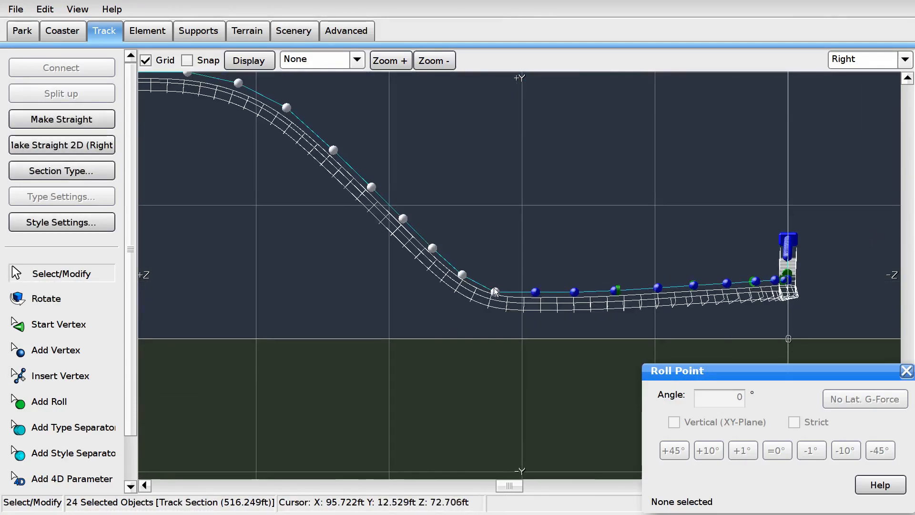
{"action": "left_click", "coordinate": [61, 119]}
{"action": "scroll", "coordinate": [400, 176], "scroll_direction": "down", "scroll_amount": 3}
{"action": "right_click_drag", "start_coordinate": [401, 176], "coordinate": [432, 185]}
Step: In Perspective, add a roll point at about 211 ft on the level track between the curve and the climb, and make it strict
{"action": "left_click", "coordinate": [866, 58]}
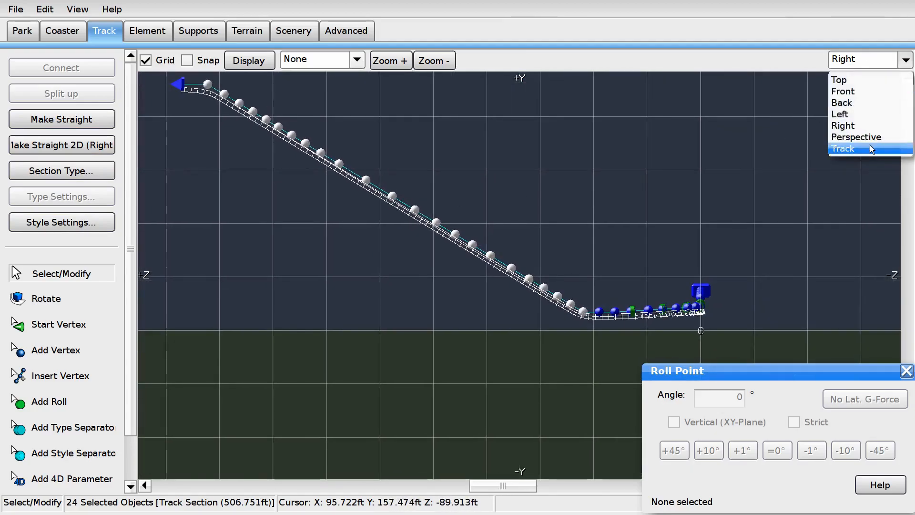
{"action": "left_click", "coordinate": [870, 145]}
{"action": "key", "text": "w"}
{"action": "right_click_drag", "start_coordinate": [477, 286], "coordinate": [305, 195]}
{"action": "key", "text": "s"}
{"action": "key", "text": "d"}
{"action": "key", "text": "s"}
{"action": "key", "text": "w"}
{"action": "key", "text": "w"}
{"action": "right_click_drag", "start_coordinate": [591, 114], "coordinate": [639, 180]}
{"action": "key", "text": "s"}
{"action": "left_click", "coordinate": [637, 182]}
{"action": "left_click", "coordinate": [60, 409]}
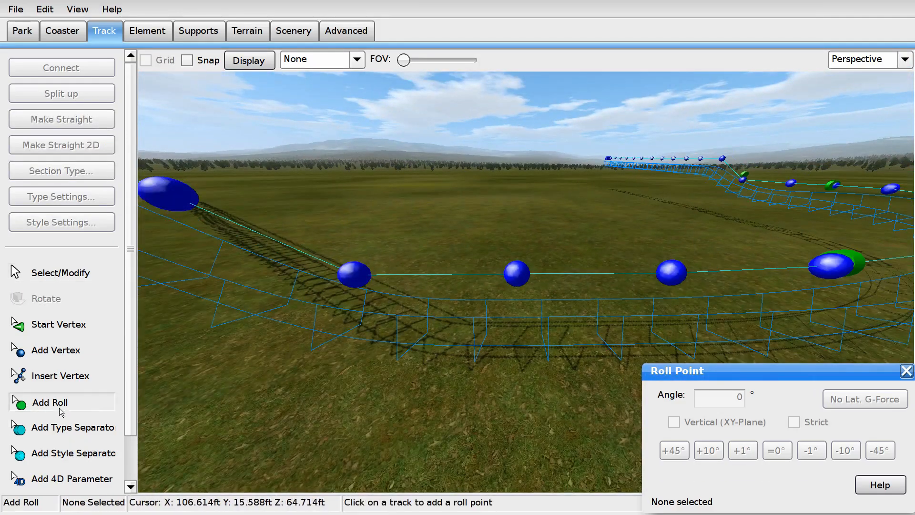
{"action": "left_click", "coordinate": [522, 312]}
{"action": "left_click", "coordinate": [805, 421]}
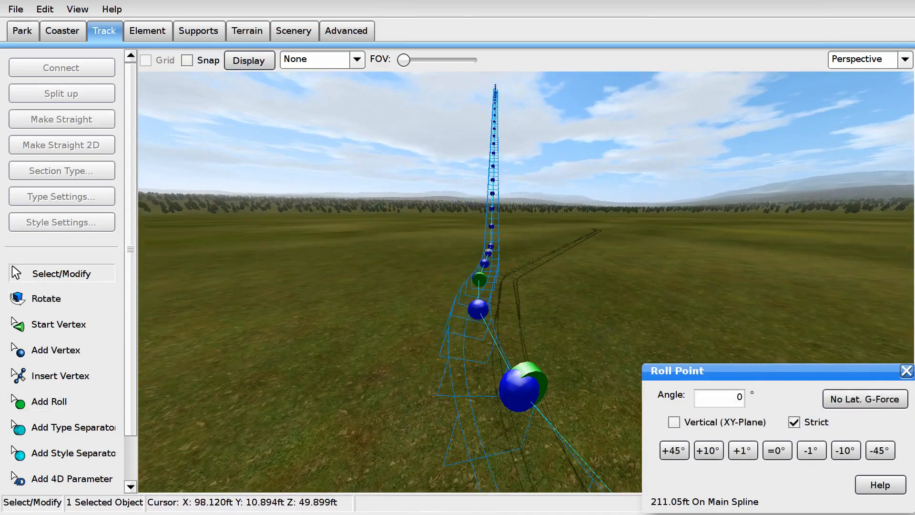
Step: Inspect the whole track in Perspective, from the curve and the straight climb to the starting section
{"action": "key", "text": "s"}
{"action": "key", "text": "w"}
{"action": "right_click_drag", "start_coordinate": [526, 281], "coordinate": [505, 233]}
{"action": "key", "text": "s"}
{"action": "right_click_drag", "start_coordinate": [526, 281], "coordinate": [328, 286]}
{"action": "key", "text": "d"}
{"action": "key", "text": "w"}
{"action": "key", "text": "d"}
{"action": "key", "text": "a"}
{"action": "key", "text": "s"}
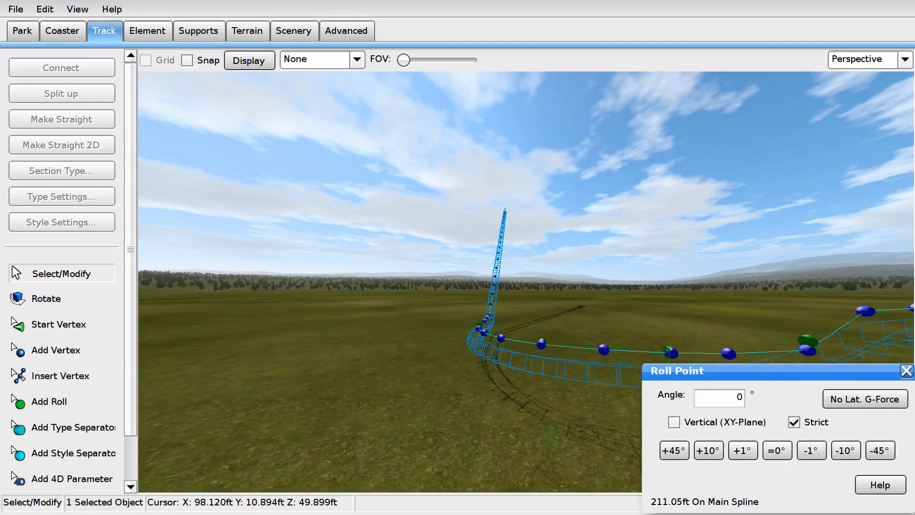
{"action": "key", "text": "s"}
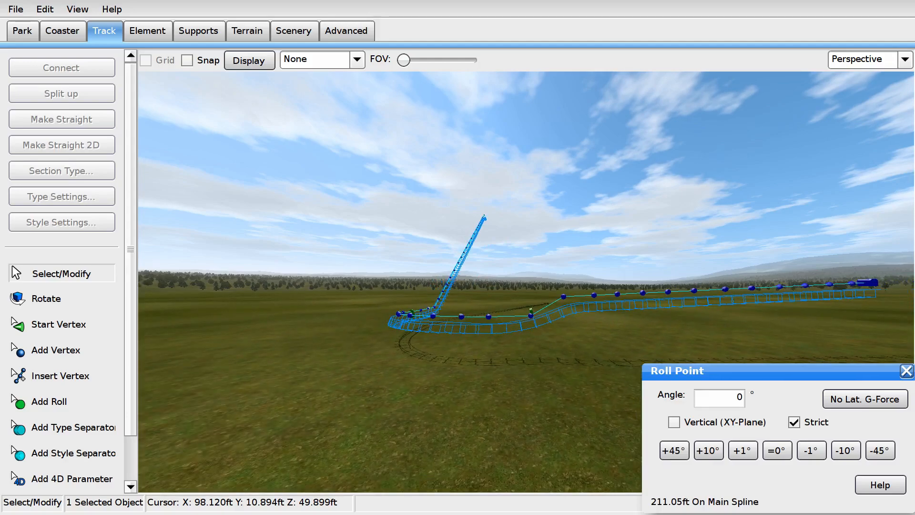
{"action": "key", "text": "s"}
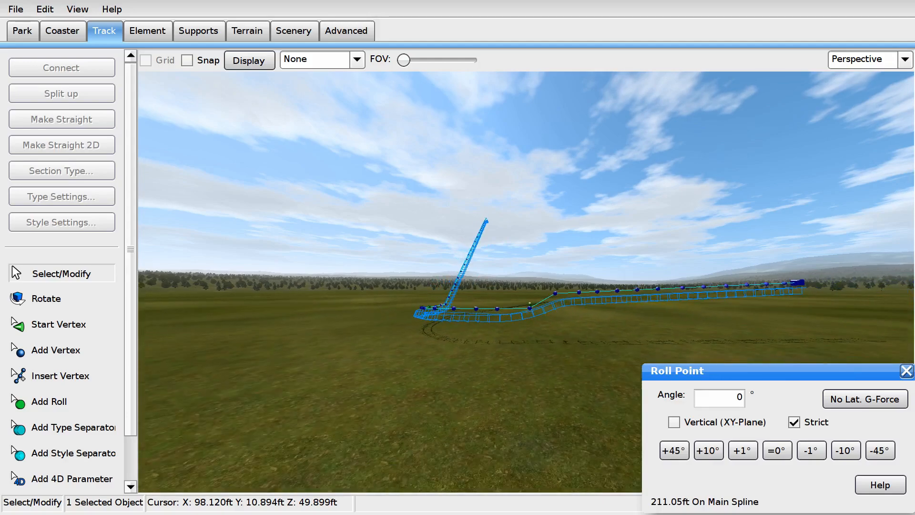
{"action": "key", "text": "w"}
{"action": "key", "text": "w"}
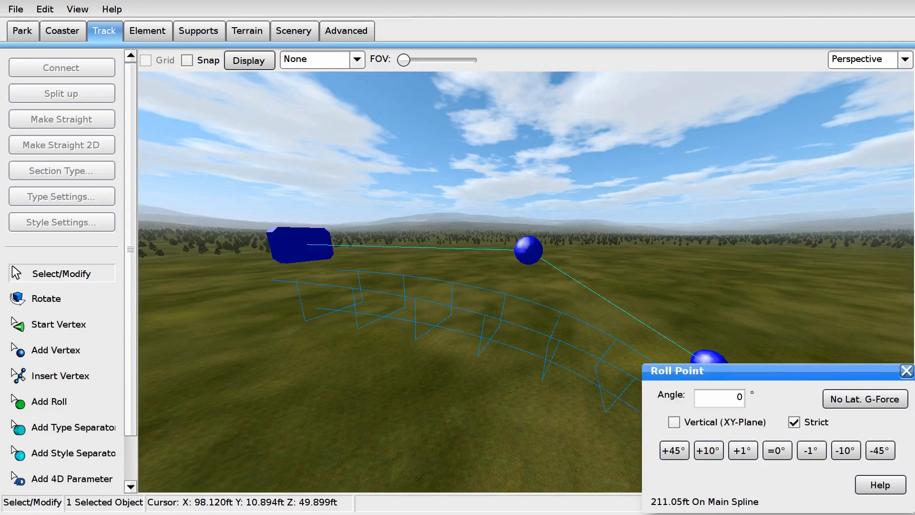
{"action": "right_click_drag", "start_coordinate": [747, 301], "coordinate": [572, 276]}
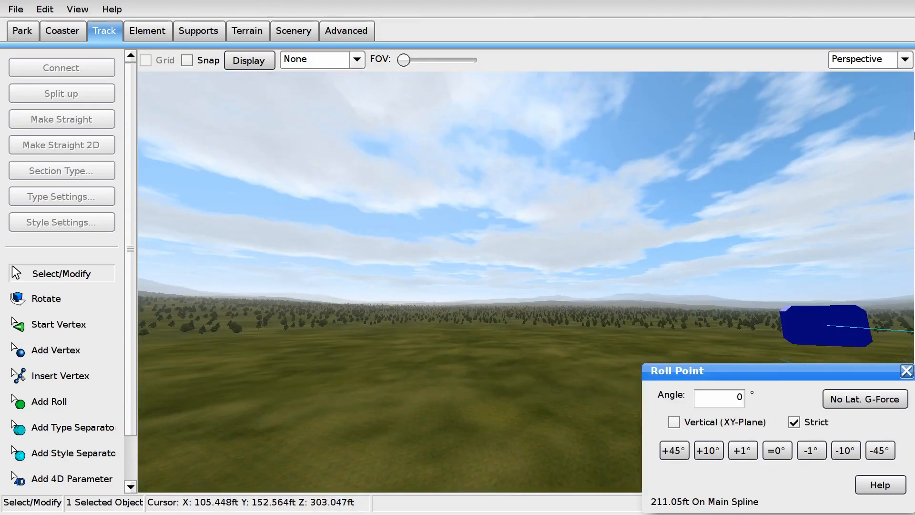
Step: Bring the crest of the climb into close view in the Left view and save the park
{"action": "left_click", "coordinate": [858, 59]}
{"action": "left_click", "coordinate": [870, 91]}
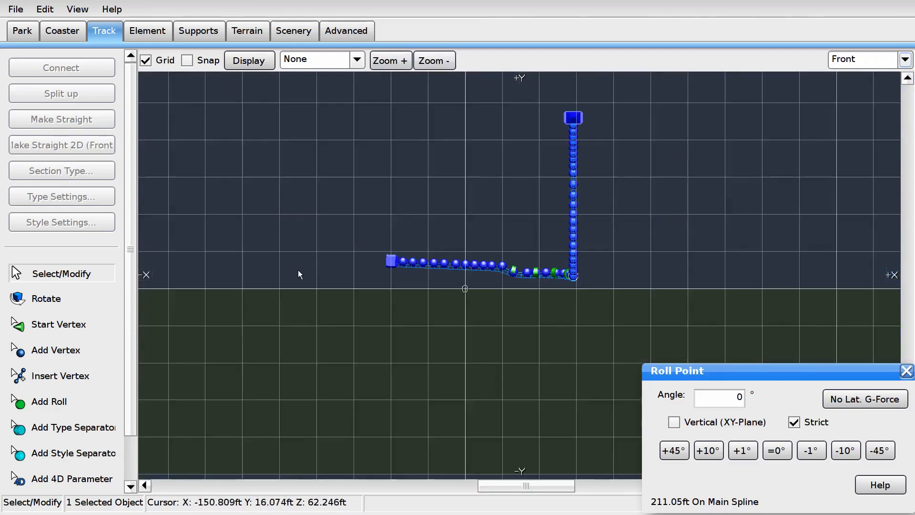
{"action": "left_click", "coordinate": [856, 57]}
{"action": "left_click", "coordinate": [858, 115]}
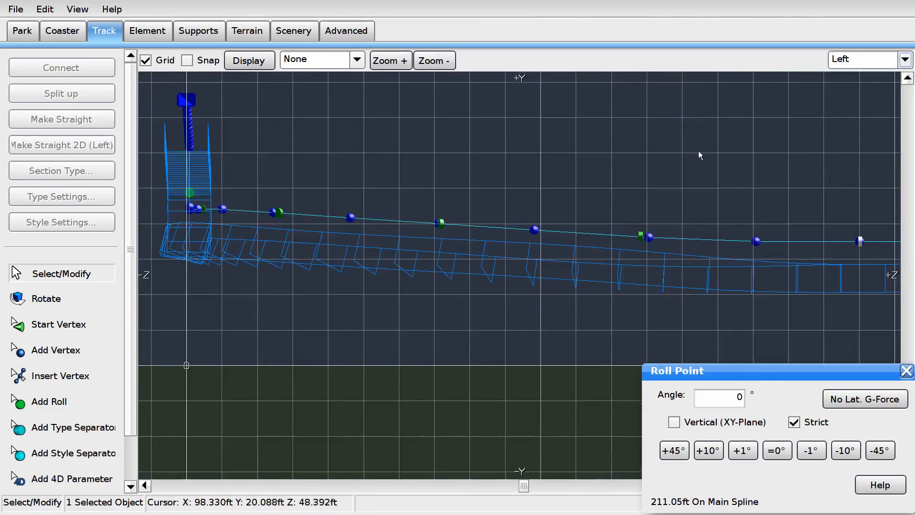
{"action": "scroll", "coordinate": [667, 182], "scroll_direction": "down", "scroll_amount": 6}
{"action": "right_click_drag", "start_coordinate": [744, 157], "coordinate": [609, 192]}
{"action": "right_click_drag", "start_coordinate": [713, 130], "coordinate": [435, 187]}
{"action": "right_click_drag", "start_coordinate": [577, 113], "coordinate": [527, 187]}
{"action": "scroll", "coordinate": [387, 237], "scroll_direction": "up", "scroll_amount": 6}
{"action": "right_click_drag", "start_coordinate": [430, 183], "coordinate": [447, 244]}
{"action": "scroll", "coordinate": [405, 225], "scroll_direction": "up", "scroll_amount": 4}
{"action": "right_click_drag", "start_coordinate": [344, 190], "coordinate": [535, 241]}
{"action": "left_click", "coordinate": [16, 9]}
{"action": "left_click", "coordinate": [36, 73]}
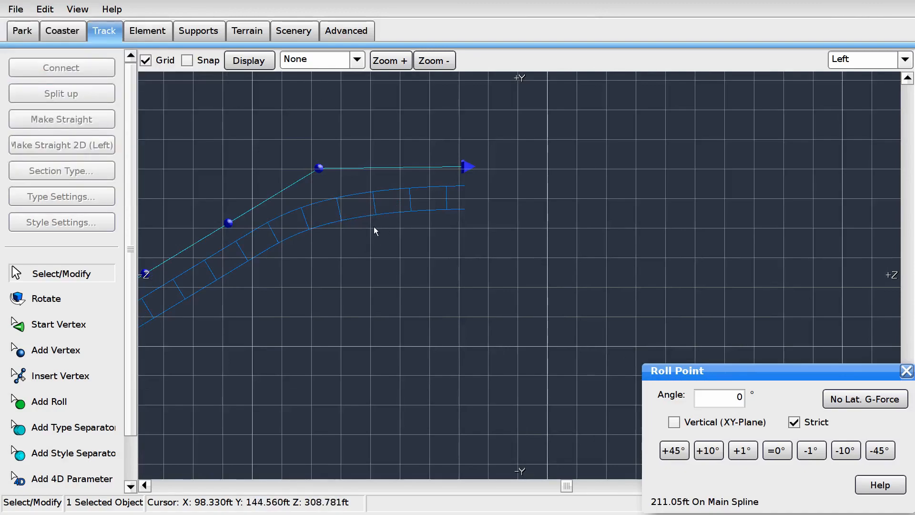
Step: Extend the track past the crest with two vertices, one lower for a short drop and one continuing level from it
{"action": "scroll", "coordinate": [518, 202], "scroll_direction": "down", "scroll_amount": 2}
{"action": "right_click_drag", "start_coordinate": [519, 202], "coordinate": [490, 221]}
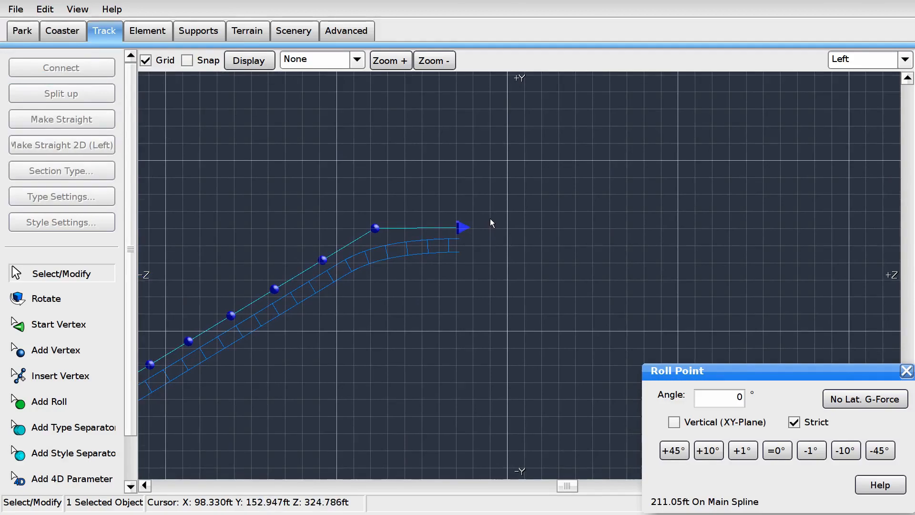
{"action": "scroll", "coordinate": [491, 223], "scroll_direction": "up", "scroll_amount": 3}
{"action": "right_click_drag", "start_coordinate": [405, 169], "coordinate": [429, 199]}
{"action": "left_click", "coordinate": [422, 206]}
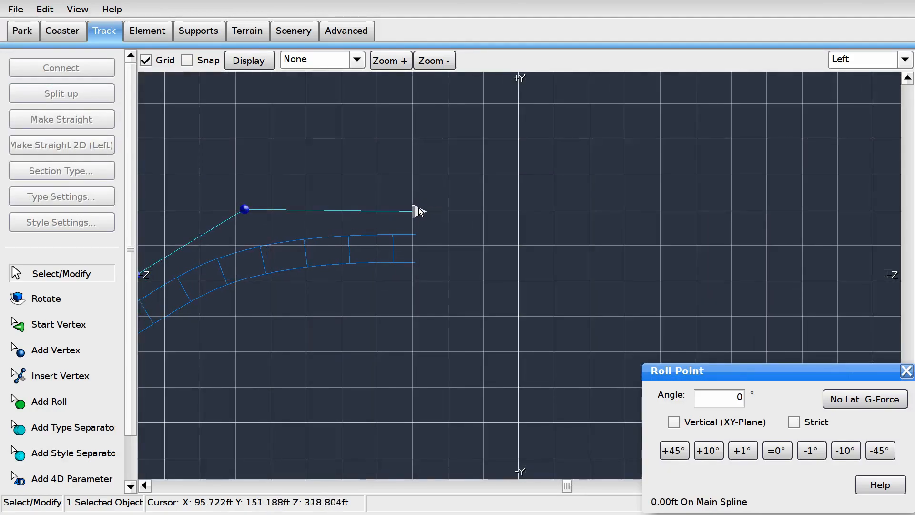
{"action": "scroll", "coordinate": [421, 207], "scroll_direction": "down", "scroll_amount": 3}
{"action": "right_click_drag", "start_coordinate": [490, 210], "coordinate": [505, 256]}
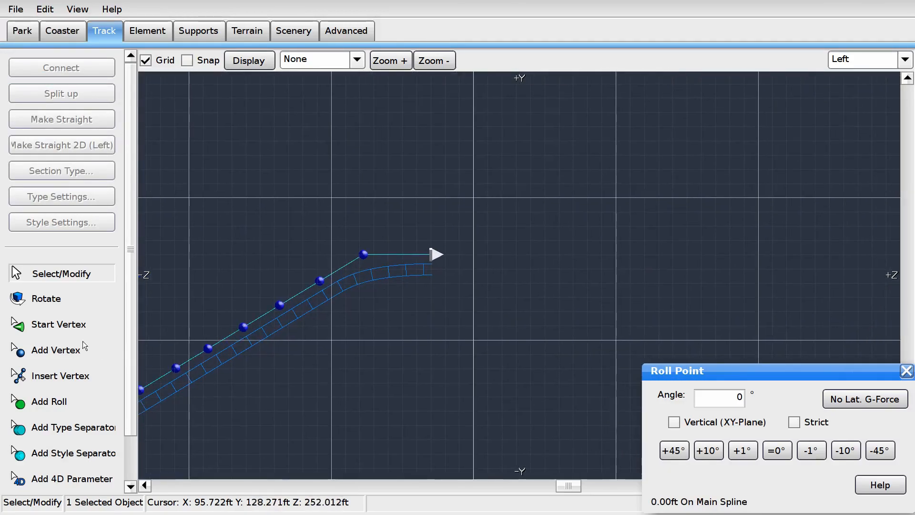
{"action": "left_click", "coordinate": [54, 344]}
{"action": "scroll", "coordinate": [419, 257], "scroll_direction": "up", "scroll_amount": 3}
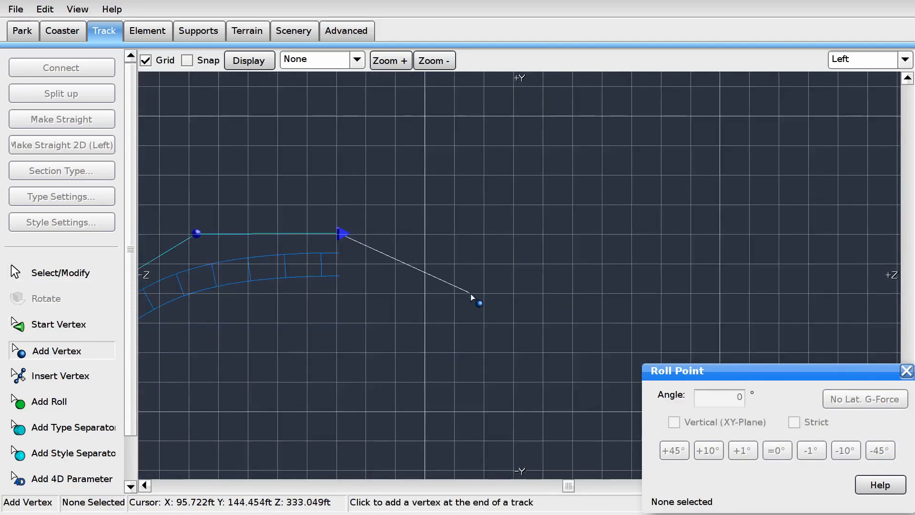
{"action": "left_click", "coordinate": [486, 322]}
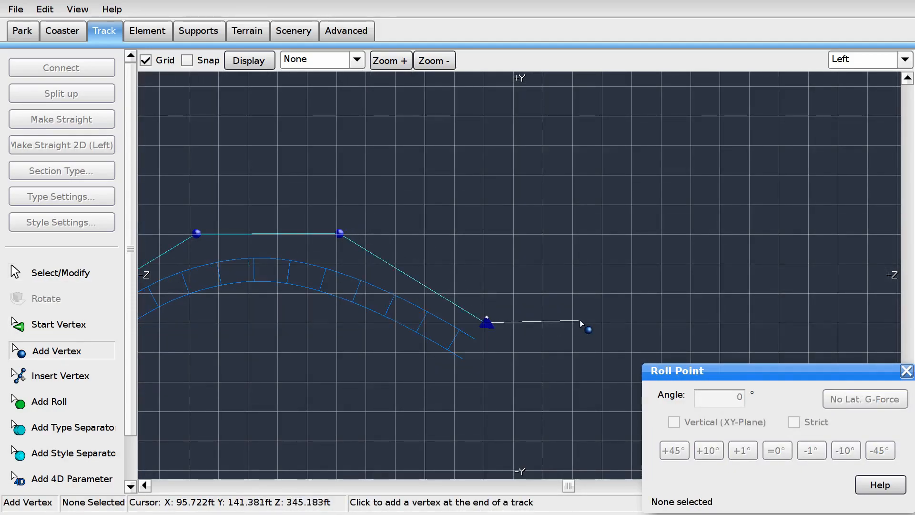
{"action": "left_click", "coordinate": [633, 324]}
{"action": "scroll", "coordinate": [511, 272], "scroll_direction": "down", "scroll_amount": 3}
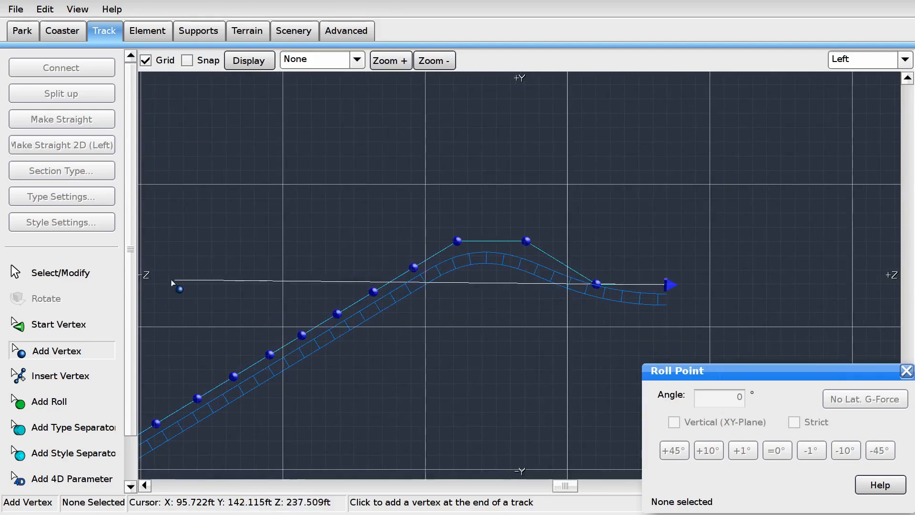
Step: Select the vertices past the drop side of the crest and shift them slightly forward to lengthen the flat hilltop
{"action": "left_click", "coordinate": [88, 272]}
{"action": "scroll", "coordinate": [505, 274], "scroll_direction": "up", "scroll_amount": 3}
{"action": "left_click_drag", "start_coordinate": [290, 194], "coordinate": [542, 247]}
{"action": "left_click_drag", "start_coordinate": [532, 224], "coordinate": [707, 294], "text": "shift"}
{"action": "left_click", "coordinate": [521, 331]}
{"action": "right_click_drag", "start_coordinate": [516, 332], "coordinate": [493, 324]}
{"action": "left_click_drag", "start_coordinate": [414, 185], "coordinate": [704, 329]}
{"action": "mouse_move", "coordinate": [682, 289]}
{"action": "left_mouse_down"}
{"action": "mouse_move", "coordinate": [701, 289]}
{"action": "mouse_move", "coordinate": [675, 263]}
{"action": "mouse_move", "coordinate": [677, 288]}
{"action": "mouse_move", "coordinate": [700, 287]}
{"action": "left_mouse_up"}
{"action": "left_click", "coordinate": [594, 345]}
{"action": "left_click", "coordinate": [637, 317]}
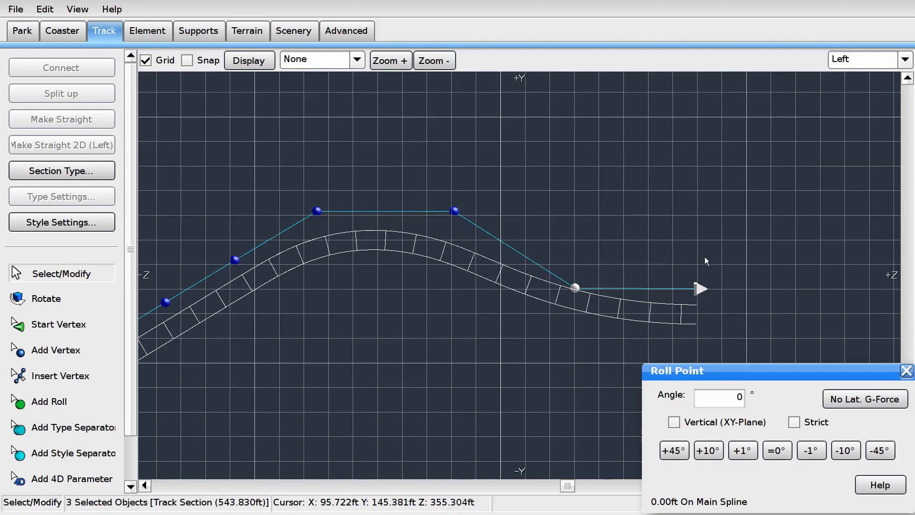
{"action": "left_click", "coordinate": [668, 260]}
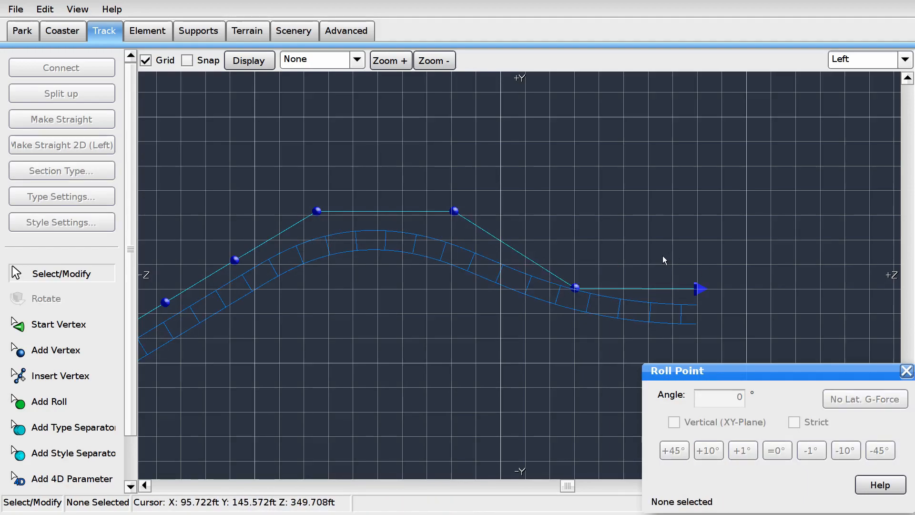
Step: Select the vertex at the foot of the short drop and inspect the hilltop in the Perspective and Top views
{"action": "scroll", "coordinate": [568, 310], "scroll_direction": "up", "scroll_amount": 3}
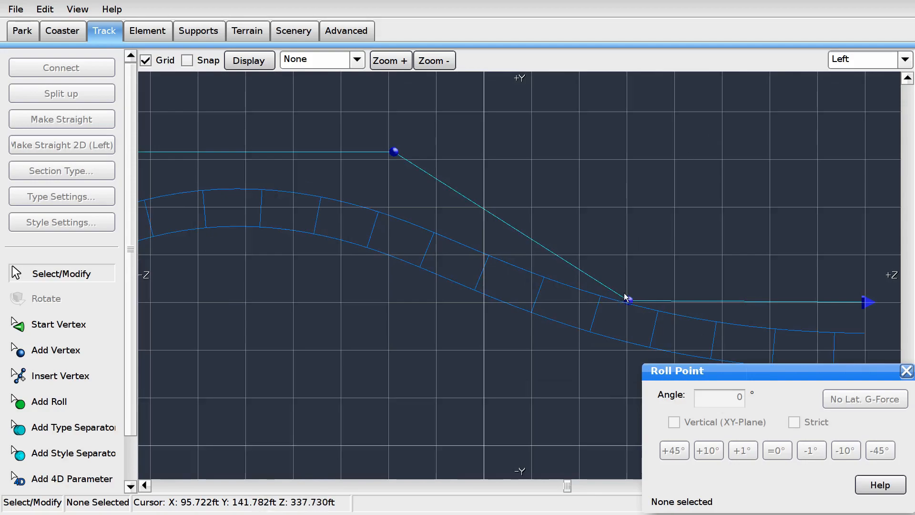
{"action": "left_click", "coordinate": [627, 299]}
{"action": "left_click", "coordinate": [845, 59]}
{"action": "left_click", "coordinate": [862, 138]}
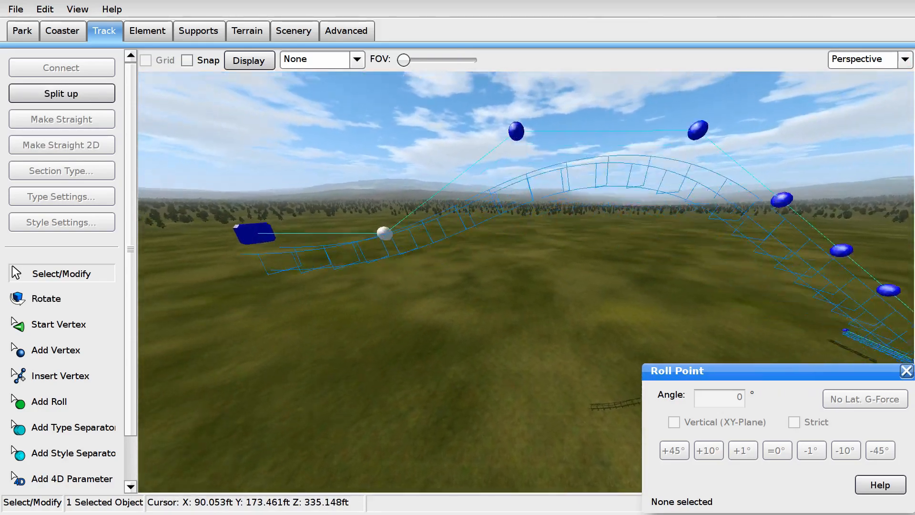
{"action": "right_click_drag", "start_coordinate": [733, 154], "coordinate": [733, 108]}
{"action": "key", "text": "a"}
{"action": "left_click", "coordinate": [855, 59]}
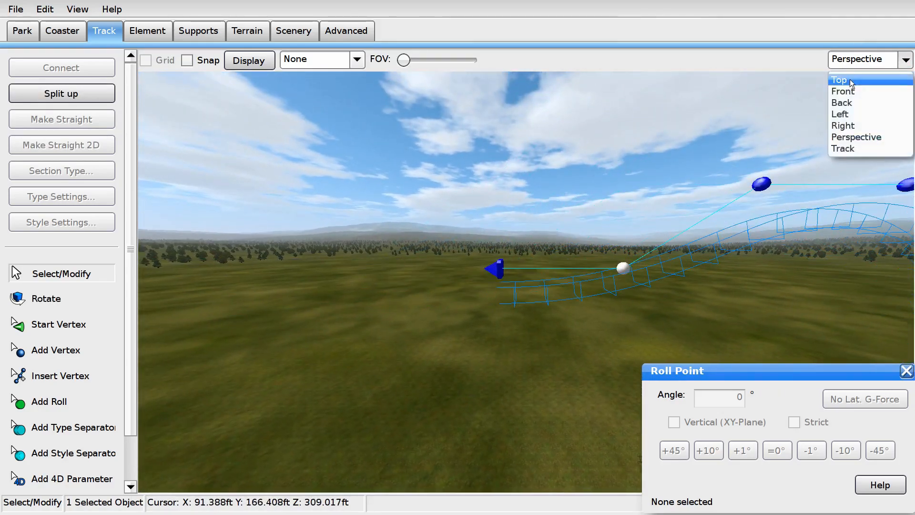
{"action": "left_click", "coordinate": [849, 79]}
{"action": "scroll", "coordinate": [579, 284], "scroll_direction": "down", "scroll_amount": 5}
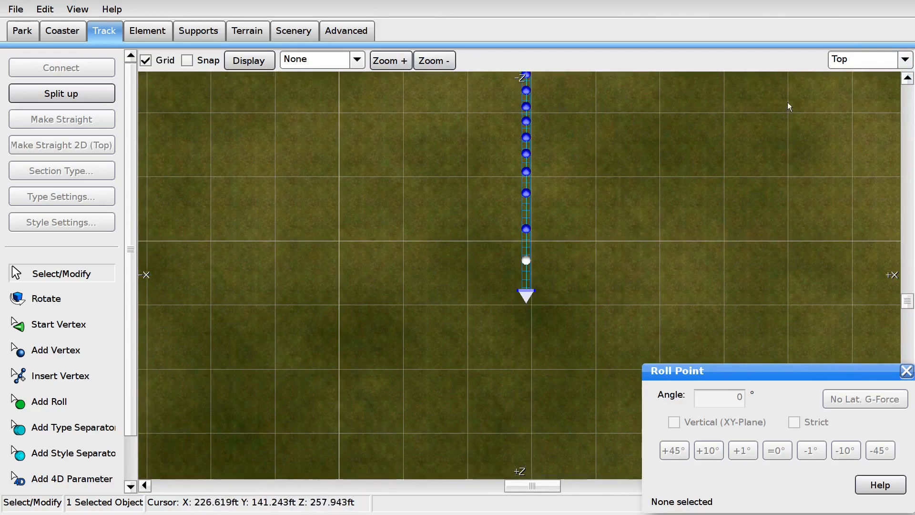
{"action": "left_click", "coordinate": [876, 67]}
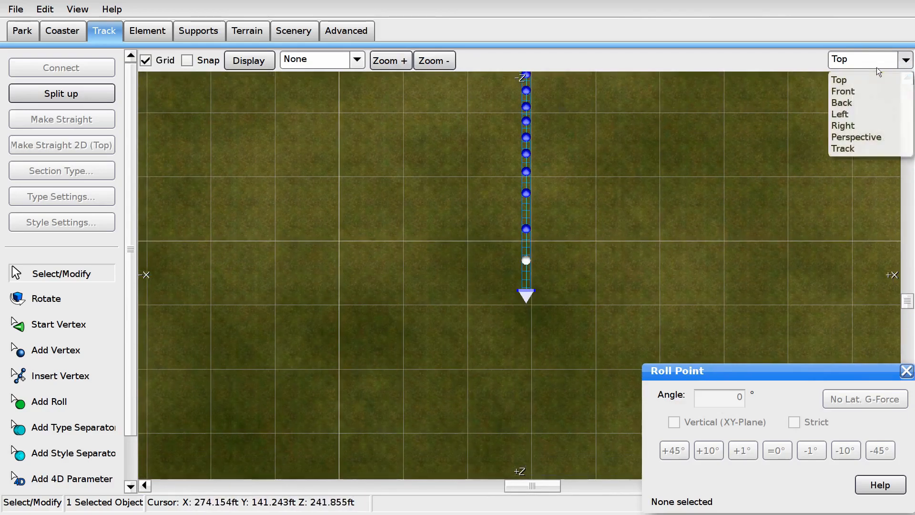
{"action": "left_click", "coordinate": [869, 93]}
{"action": "left_click", "coordinate": [851, 66]}
{"action": "left_click", "coordinate": [850, 115]}
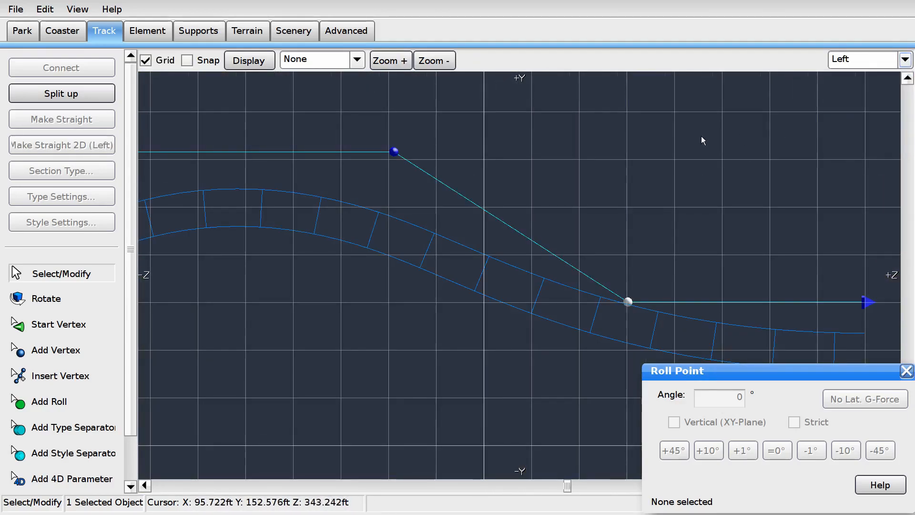
Step: Add one more vertex in the Left view to continue the level track beyond the short drop
{"action": "left_click", "coordinate": [361, 225]}
{"action": "left_click", "coordinate": [68, 346]}
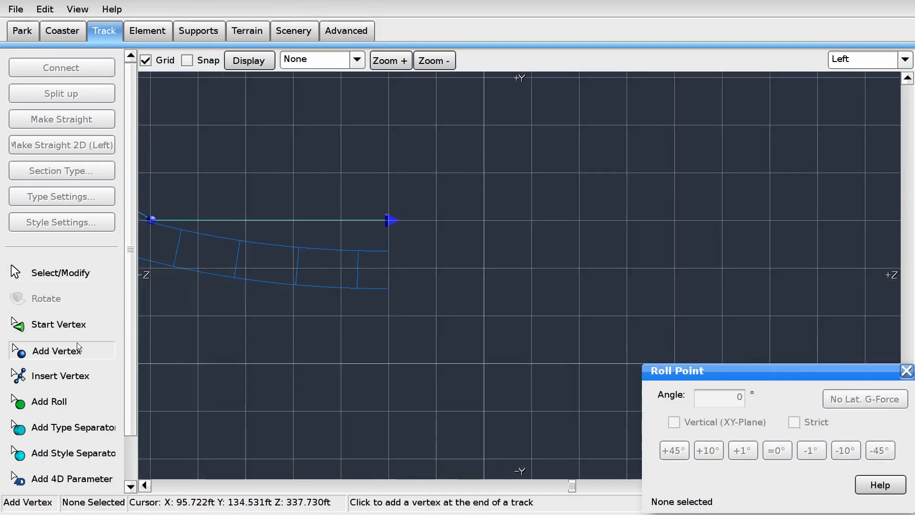
{"action": "left_click", "coordinate": [533, 222]}
{"action": "scroll", "coordinate": [522, 241], "scroll_direction": "down", "scroll_amount": 2}
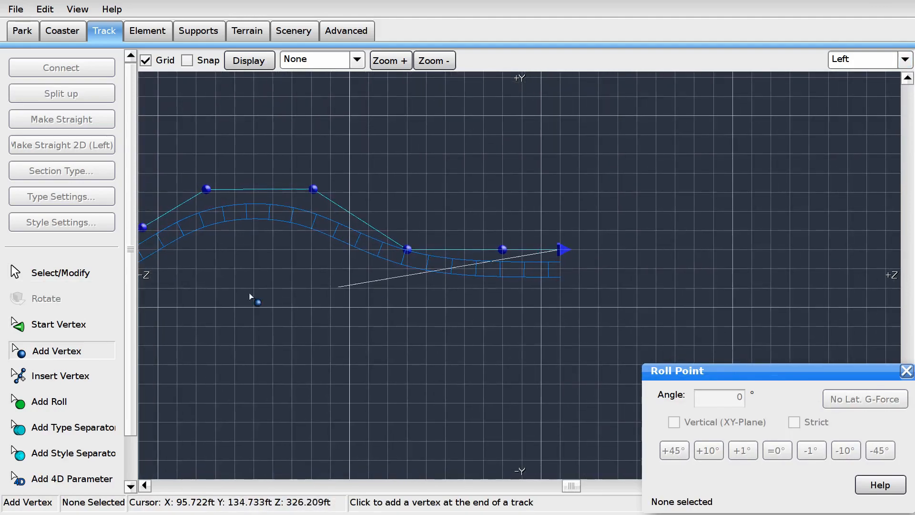
Step: Move the middle vertex of the level run closer to the drop and make the run's selected vertices straight
{"action": "left_click", "coordinate": [61, 273]}
{"action": "scroll", "coordinate": [384, 275], "scroll_direction": "up", "scroll_amount": 2}
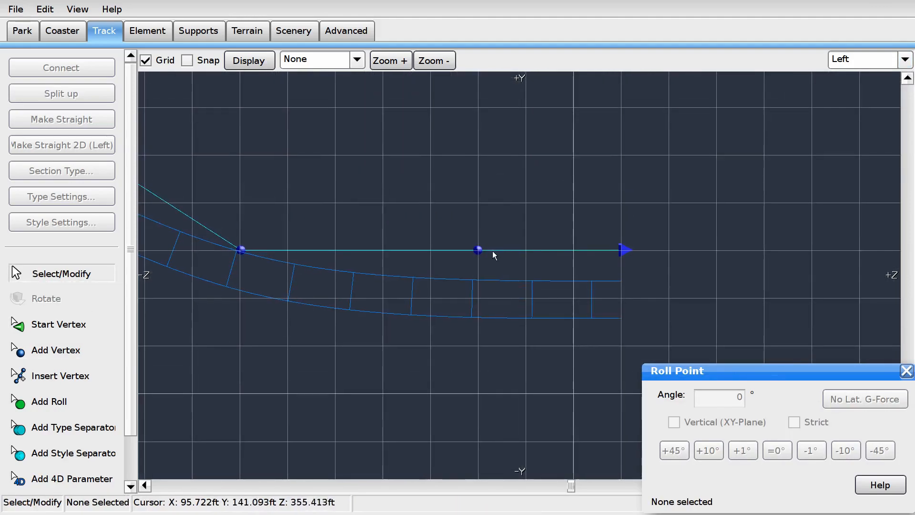
{"action": "left_click", "coordinate": [473, 249]}
{"action": "left_click_drag", "start_coordinate": [473, 250], "coordinate": [448, 249]}
{"action": "left_click_drag", "start_coordinate": [813, 198], "coordinate": [207, 319]}
{"action": "left_click", "coordinate": [90, 111]}
Step: Examine the profile of the climb, crest, short drop and level run in the Left view
{"action": "scroll", "coordinate": [467, 221], "scroll_direction": "down", "scroll_amount": 2}
{"action": "left_click", "coordinate": [469, 224]}
{"action": "right_click_drag", "start_coordinate": [469, 225], "coordinate": [630, 199]}
{"action": "scroll", "coordinate": [631, 199], "scroll_direction": "down", "scroll_amount": 2}
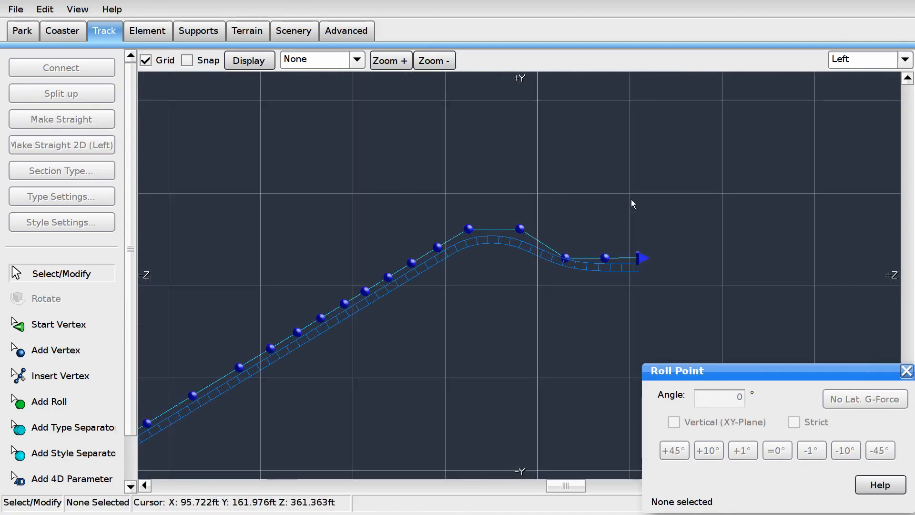
{"action": "scroll", "coordinate": [631, 199], "scroll_direction": "down", "scroll_amount": 4}
{"action": "right_click_drag", "start_coordinate": [551, 204], "coordinate": [621, 144]}
{"action": "scroll", "coordinate": [436, 187], "scroll_direction": "up", "scroll_amount": 5}
{"action": "right_click_drag", "start_coordinate": [439, 190], "coordinate": [332, 229]}
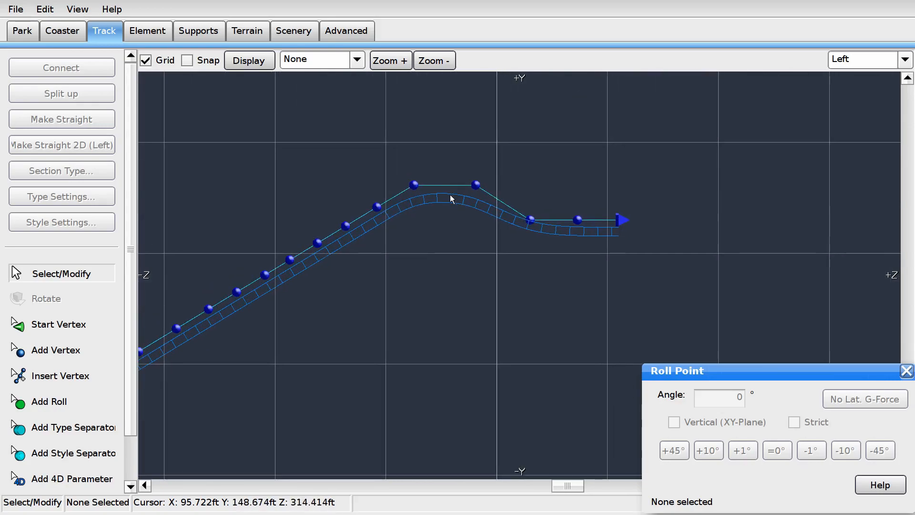
Step: Examine the layout in the Top view and select the end vertex of the level run
{"action": "left_click", "coordinate": [861, 62]}
{"action": "left_click", "coordinate": [844, 80]}
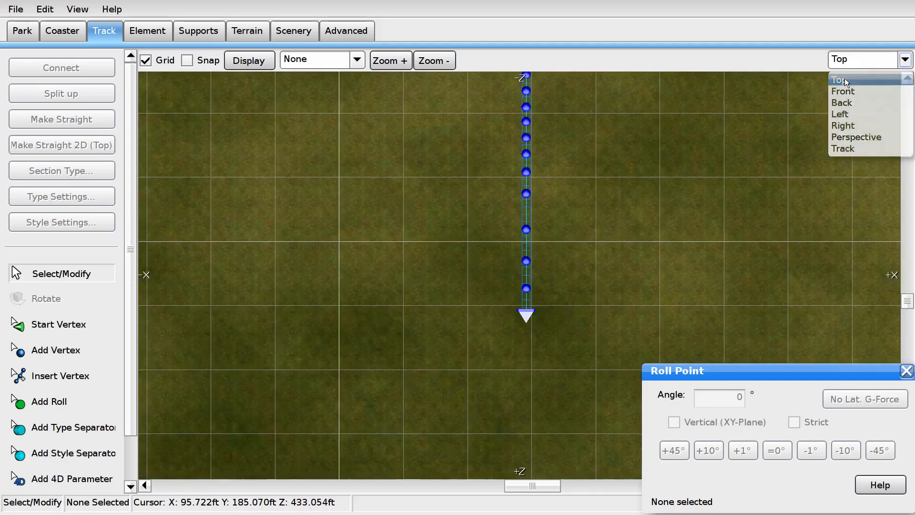
{"action": "scroll", "coordinate": [548, 317], "scroll_direction": "down", "scroll_amount": 6}
{"action": "right_click_drag", "start_coordinate": [548, 317], "coordinate": [556, 260]}
{"action": "scroll", "coordinate": [542, 243], "scroll_direction": "up", "scroll_amount": 7}
{"action": "right_click_drag", "start_coordinate": [523, 224], "coordinate": [475, 299]}
{"action": "scroll", "coordinate": [475, 299], "scroll_direction": "up", "scroll_amount": 5}
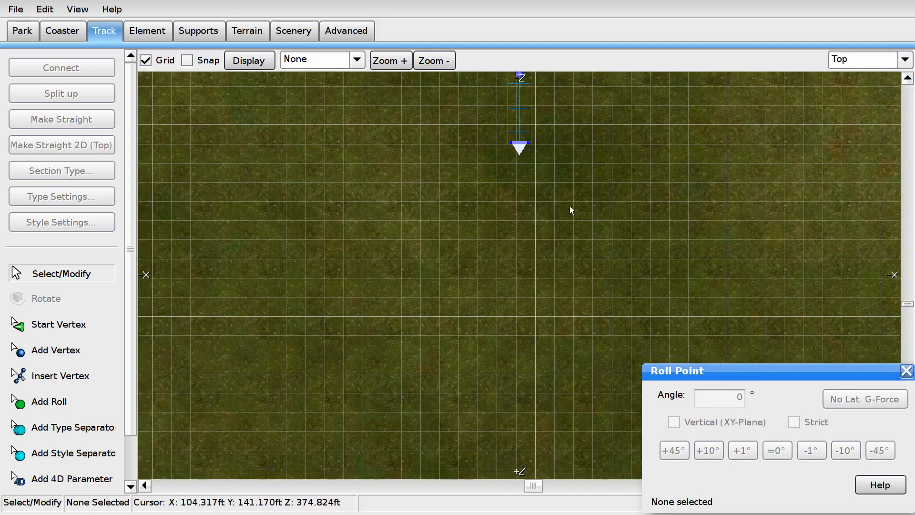
{"action": "right_click_drag", "start_coordinate": [569, 210], "coordinate": [567, 257]}
{"action": "left_click", "coordinate": [516, 197]}
{"action": "scroll", "coordinate": [499, 196], "scroll_direction": "up", "scroll_amount": 3}
{"action": "right_click_drag", "start_coordinate": [499, 196], "coordinate": [474, 239]}
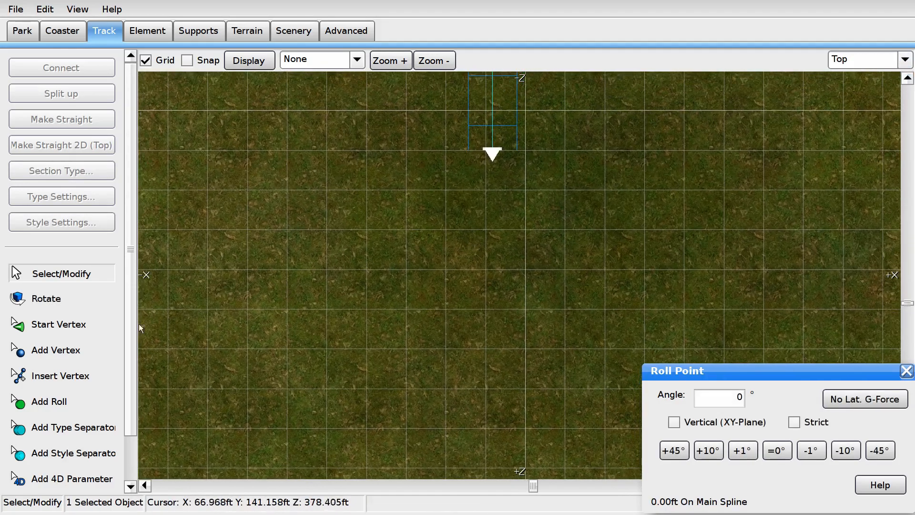
Step: Add six vertices from the track's end in a wide U-shaped turn that finishes parallel to the climb, heading back
{"action": "left_click", "coordinate": [57, 349]}
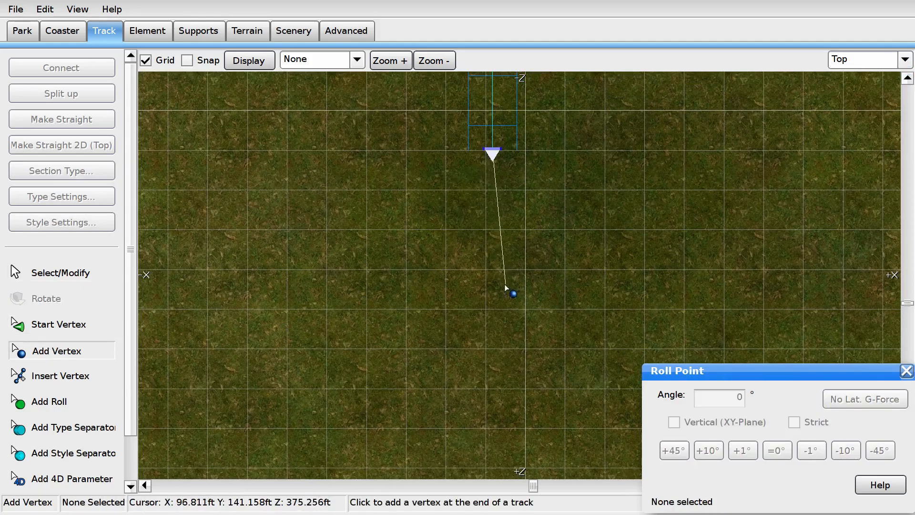
{"action": "scroll", "coordinate": [512, 286], "scroll_direction": "down", "scroll_amount": 5}
{"action": "scroll", "coordinate": [476, 240], "scroll_direction": "down", "scroll_amount": 2}
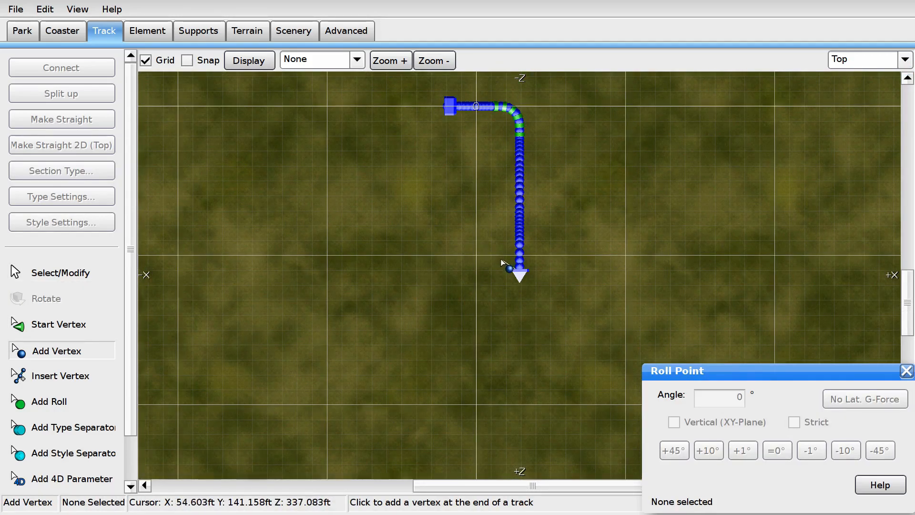
{"action": "scroll", "coordinate": [500, 262], "scroll_direction": "up", "scroll_amount": 5}
{"action": "right_click_drag", "start_coordinate": [517, 273], "coordinate": [448, 198]}
{"action": "scroll", "coordinate": [472, 271], "scroll_direction": "up", "scroll_amount": 2}
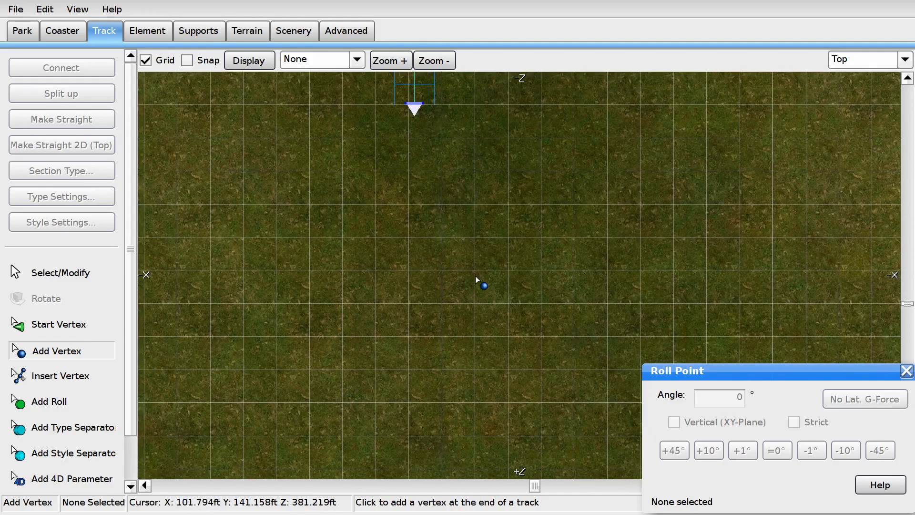
{"action": "left_click", "coordinate": [446, 271]}
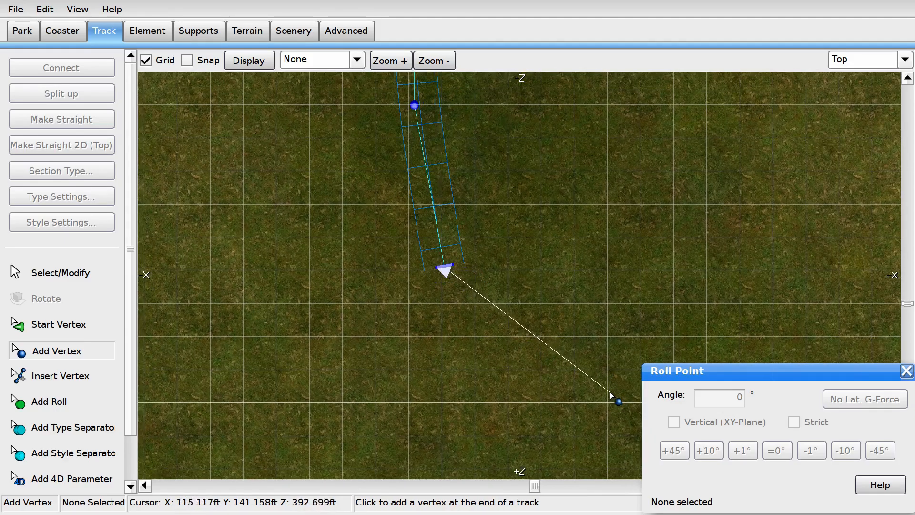
{"action": "left_click", "coordinate": [602, 400]}
{"action": "scroll", "coordinate": [615, 390], "scroll_direction": "down", "scroll_amount": 1}
{"action": "scroll", "coordinate": [490, 306], "scroll_direction": "down", "scroll_amount": 1}
{"action": "left_click", "coordinate": [541, 294]}
{"action": "left_click", "coordinate": [628, 237]}
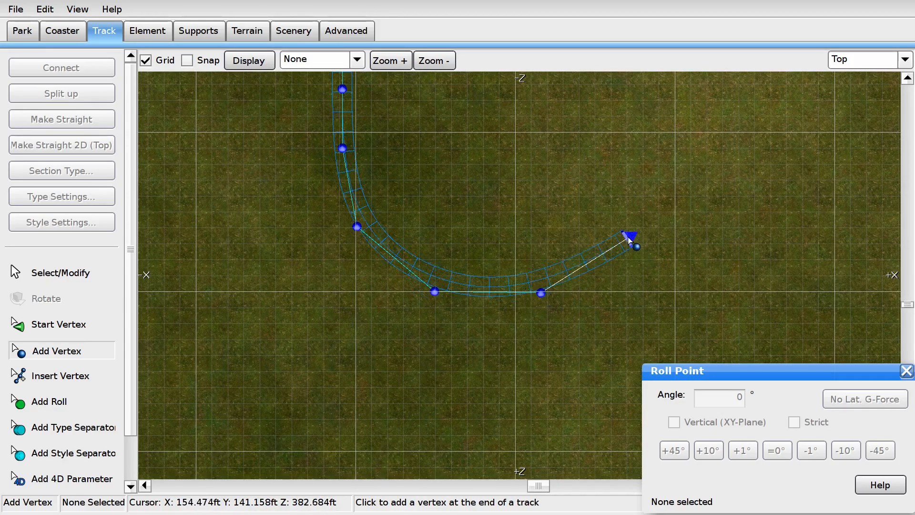
{"action": "left_click", "coordinate": [676, 137]}
{"action": "left_click", "coordinate": [626, 214]}
Step: Reshape the second half of the U-turn by moving two vertices outward and the exit vertex back to match the turn's entry
{"action": "left_click", "coordinate": [80, 273]}
{"action": "right_click_drag", "start_coordinate": [474, 277], "coordinate": [508, 162]}
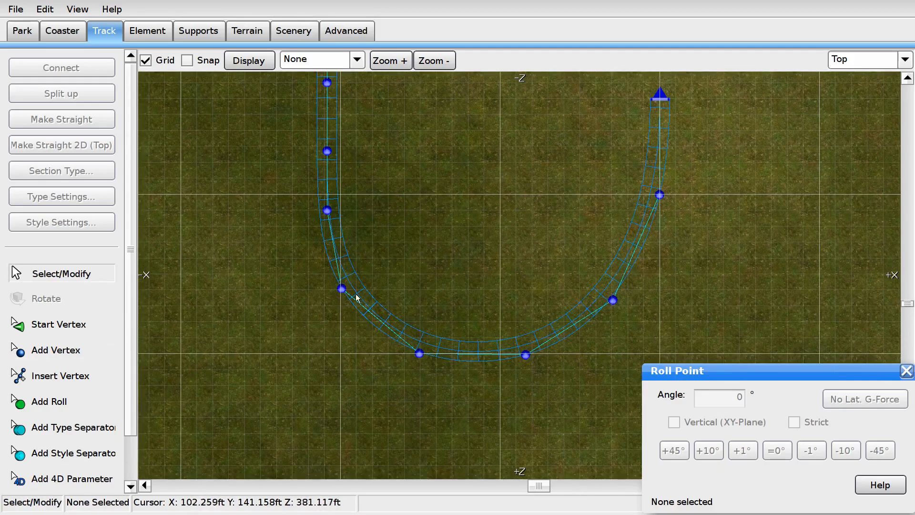
{"action": "left_click", "coordinate": [417, 354]}
{"action": "left_click_drag", "start_coordinate": [525, 356], "coordinate": [535, 359]}
{"action": "left_click_drag", "start_coordinate": [613, 299], "coordinate": [630, 300]}
{"action": "right_click_drag", "start_coordinate": [641, 254], "coordinate": [557, 334]}
{"action": "scroll", "coordinate": [582, 286], "scroll_direction": "up", "scroll_amount": 5}
{"action": "right_click_drag", "start_coordinate": [582, 286], "coordinate": [537, 268]}
{"action": "left_click_drag", "start_coordinate": [615, 259], "coordinate": [615, 296]}
{"action": "scroll", "coordinate": [616, 295], "scroll_direction": "down", "scroll_amount": 5}
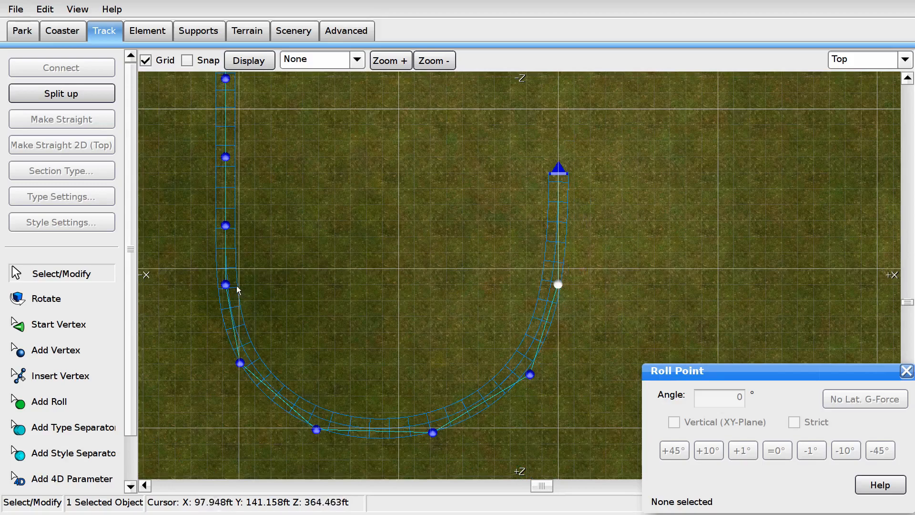
Step: Add one vertex straight beyond the U-turn's exit, in line with the last track segment
{"action": "scroll", "coordinate": [587, 282], "scroll_direction": "up", "scroll_amount": 6}
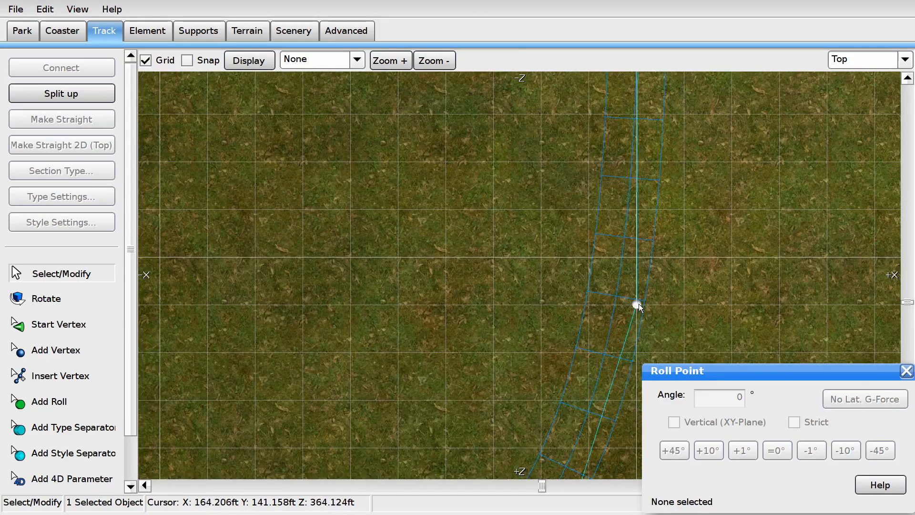
{"action": "scroll", "coordinate": [638, 306], "scroll_direction": "down", "scroll_amount": 5}
{"action": "left_click", "coordinate": [574, 157]}
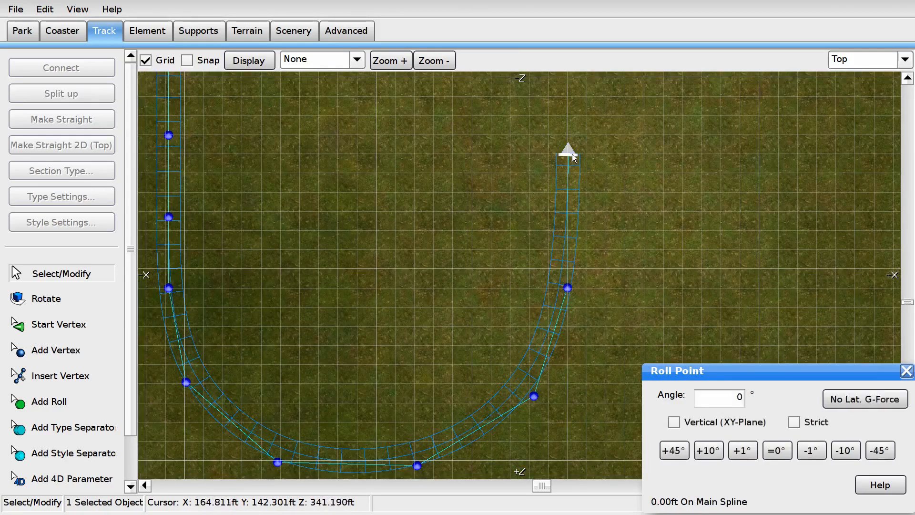
{"action": "scroll", "coordinate": [615, 166], "scroll_direction": "up", "scroll_amount": 4}
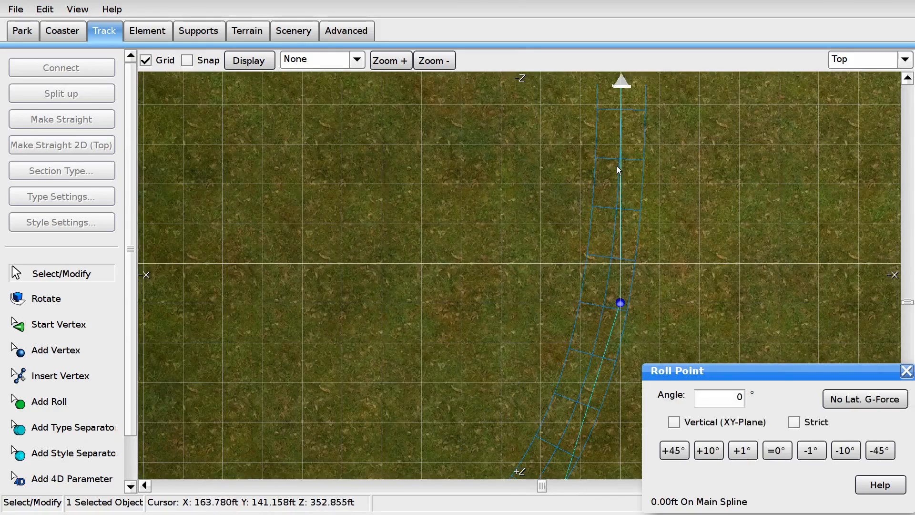
{"action": "left_click", "coordinate": [694, 149]}
{"action": "right_click_drag", "start_coordinate": [695, 149], "coordinate": [582, 440]}
{"action": "left_click", "coordinate": [508, 361]}
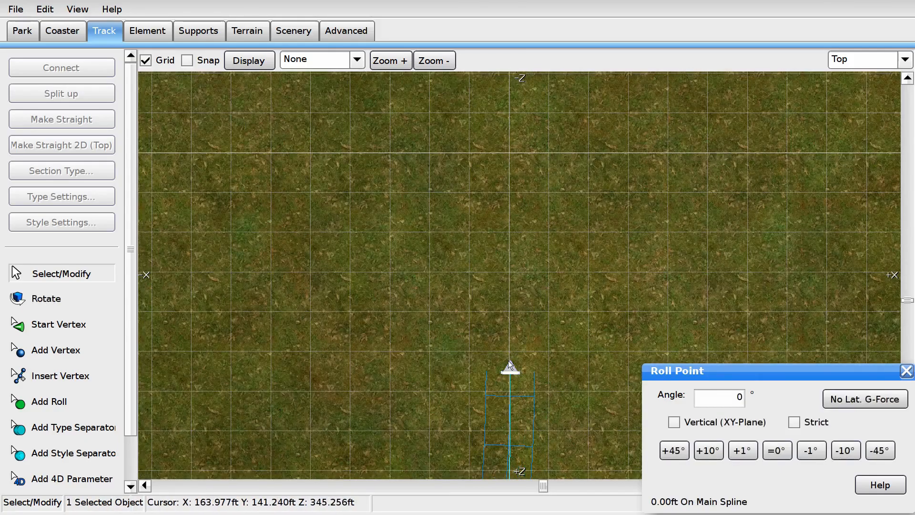
{"action": "left_click", "coordinate": [23, 358]}
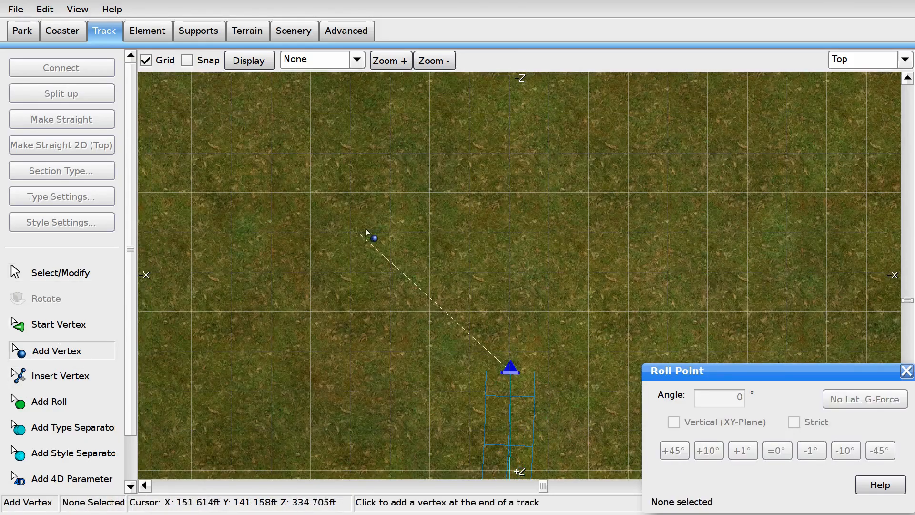
{"action": "left_click", "coordinate": [509, 213]}
{"action": "left_click", "coordinate": [74, 277]}
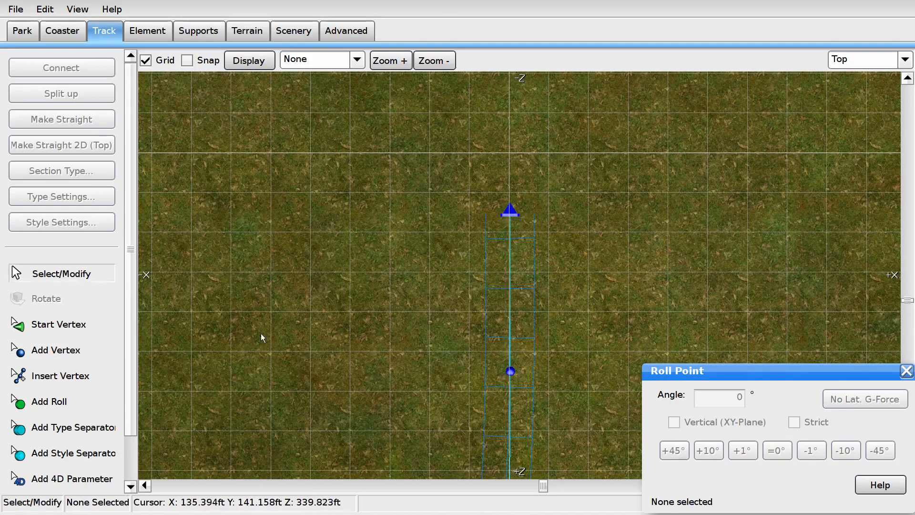
Step: Move the last two vertices slightly closer to the U-turn and straighten the exit run with Make Straight 2D (Top)
{"action": "scroll", "coordinate": [340, 320], "scroll_direction": "up", "scroll_amount": 1}
{"action": "right_click_drag", "start_coordinate": [340, 321], "coordinate": [327, 254]}
{"action": "left_click", "coordinate": [496, 322]}
{"action": "left_click_drag", "start_coordinate": [498, 321], "coordinate": [498, 325]}
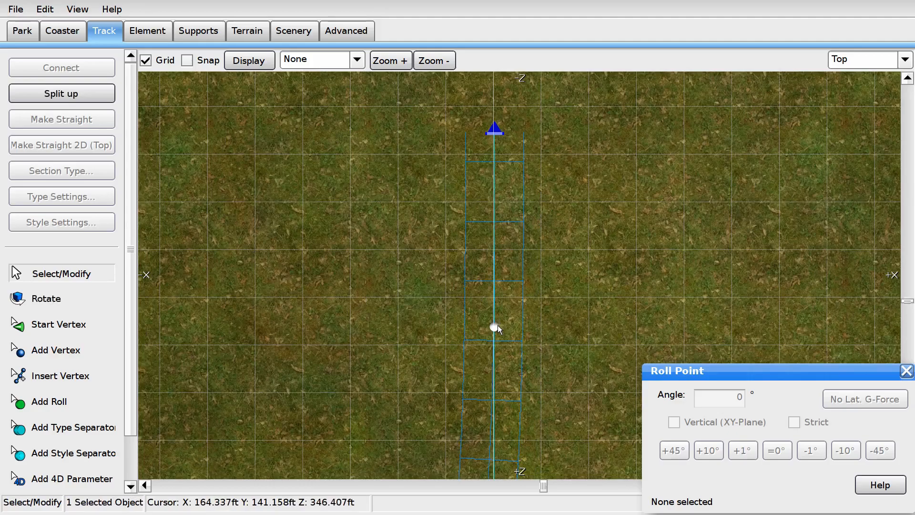
{"action": "left_click", "coordinate": [492, 138]}
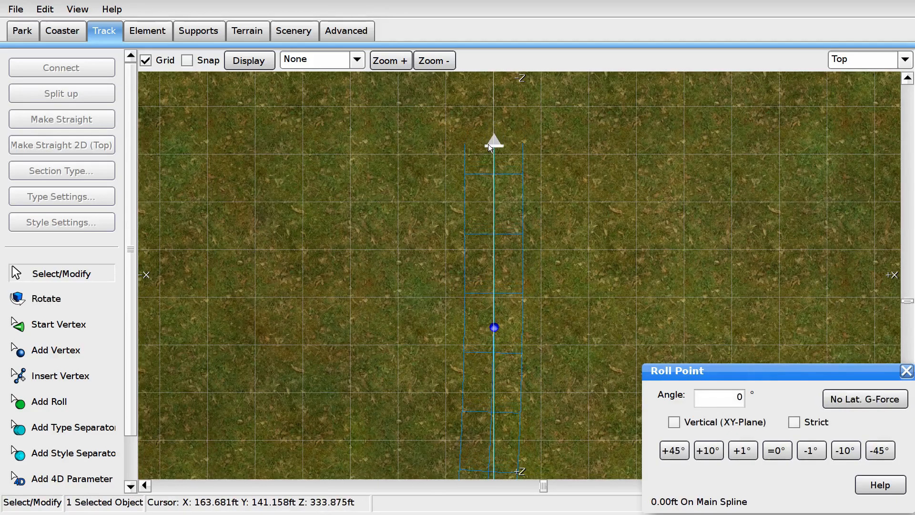
{"action": "scroll", "coordinate": [487, 153], "scroll_direction": "down", "scroll_amount": 5}
{"action": "left_click_drag", "start_coordinate": [455, 140], "coordinate": [566, 411]}
{"action": "left_click", "coordinate": [57, 142]}
{"action": "left_click", "coordinate": [328, 288]}
Step: Depump the six vertices that form the U-turn
{"action": "scroll", "coordinate": [369, 337], "scroll_direction": "down", "scroll_amount": 5}
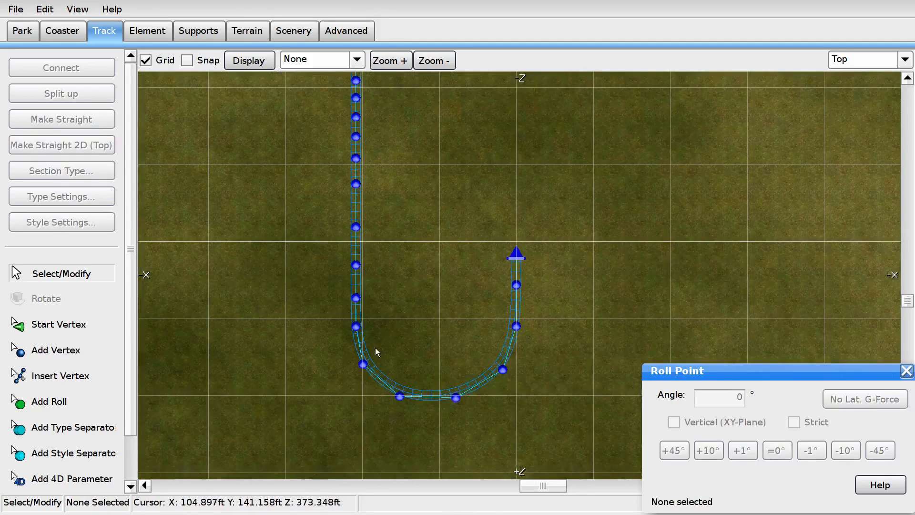
{"action": "right_click_drag", "start_coordinate": [382, 348], "coordinate": [434, 290]}
{"action": "left_click_drag", "start_coordinate": [366, 258], "coordinate": [620, 371]}
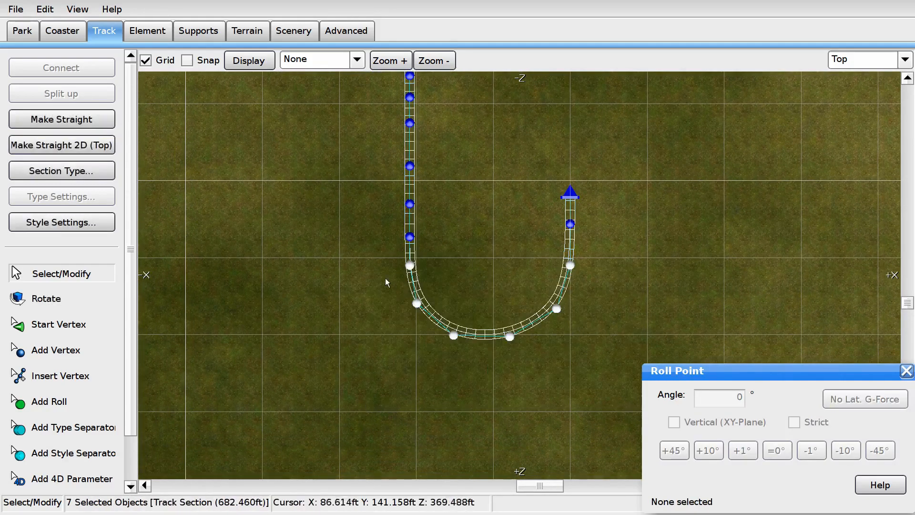
{"action": "scroll", "coordinate": [395, 274], "scroll_direction": "up", "scroll_amount": 3}
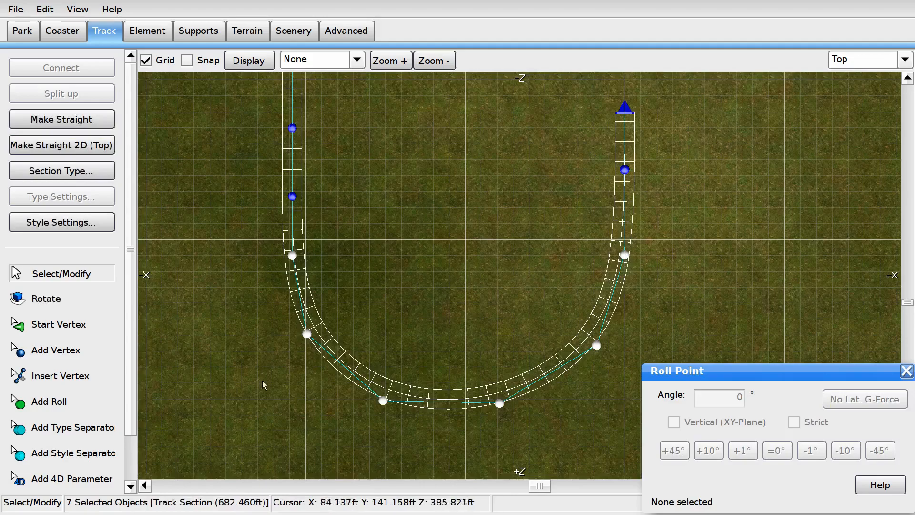
{"action": "left_click", "coordinate": [139, 31]}
{"action": "left_click", "coordinate": [67, 222]}
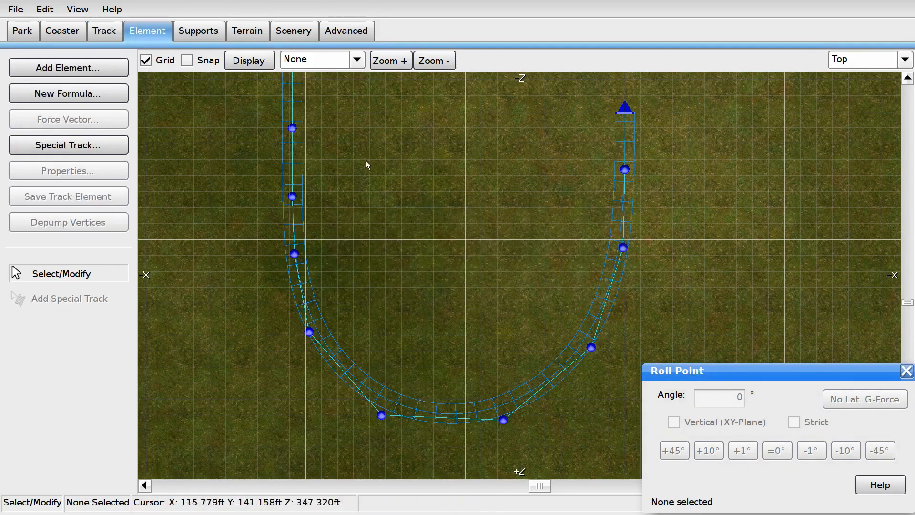
Step: Insert five vertices into the U-turn, one between each pair of neighbouring turn vertices
{"action": "left_click", "coordinate": [109, 30]}
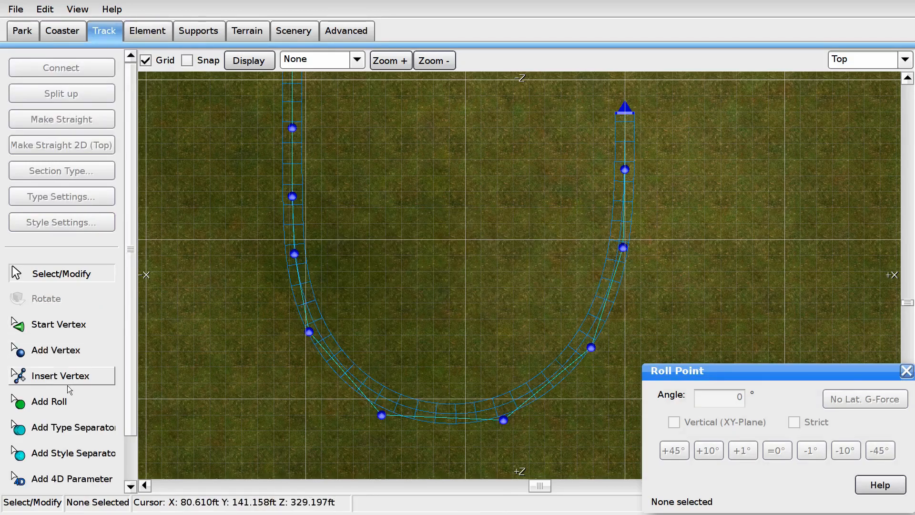
{"action": "left_click", "coordinate": [61, 377]}
{"action": "left_click", "coordinate": [307, 326]}
{"action": "left_click", "coordinate": [346, 386]}
{"action": "left_click", "coordinate": [446, 415]}
{"action": "left_click", "coordinate": [576, 381]}
{"action": "left_click", "coordinate": [614, 300]}
{"action": "left_click", "coordinate": [60, 272]}
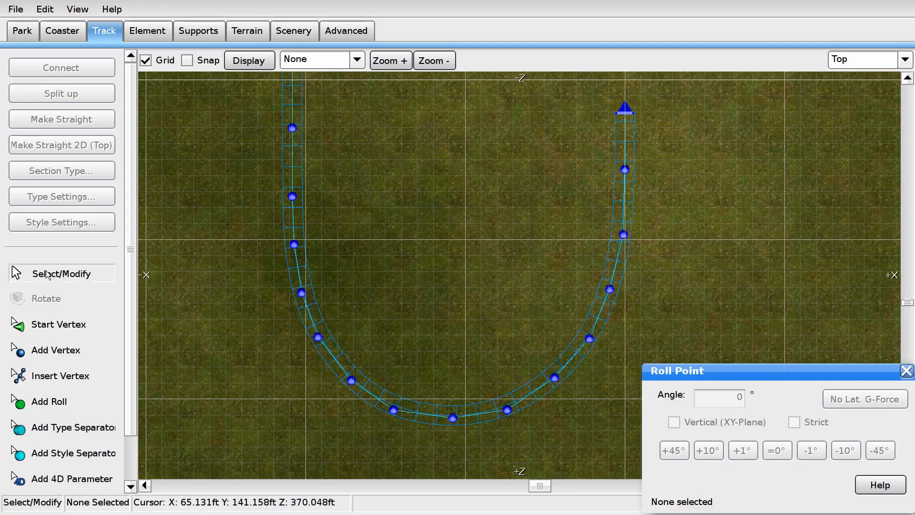
Step: Depump the U-turn vertices again with the five inserted ones included
{"action": "left_click_drag", "start_coordinate": [251, 223], "coordinate": [683, 441]}
{"action": "left_click", "coordinate": [147, 31]}
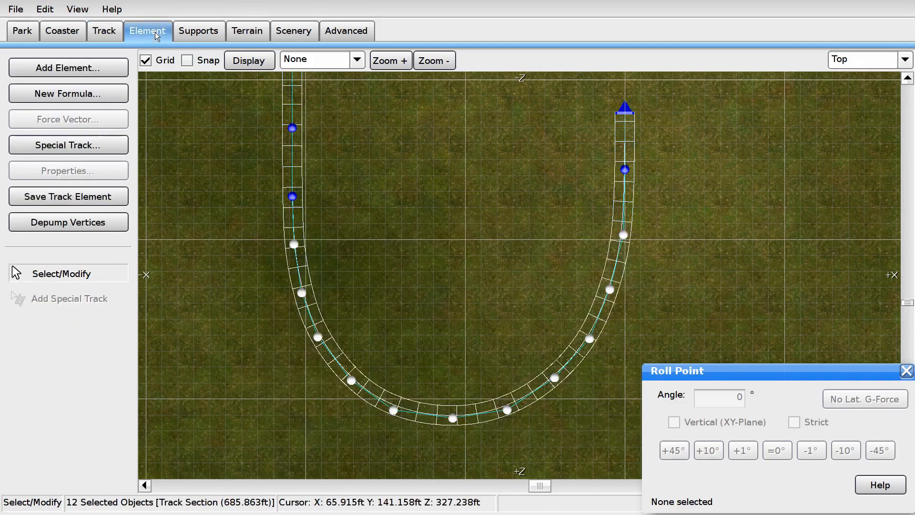
{"action": "left_click", "coordinate": [96, 220]}
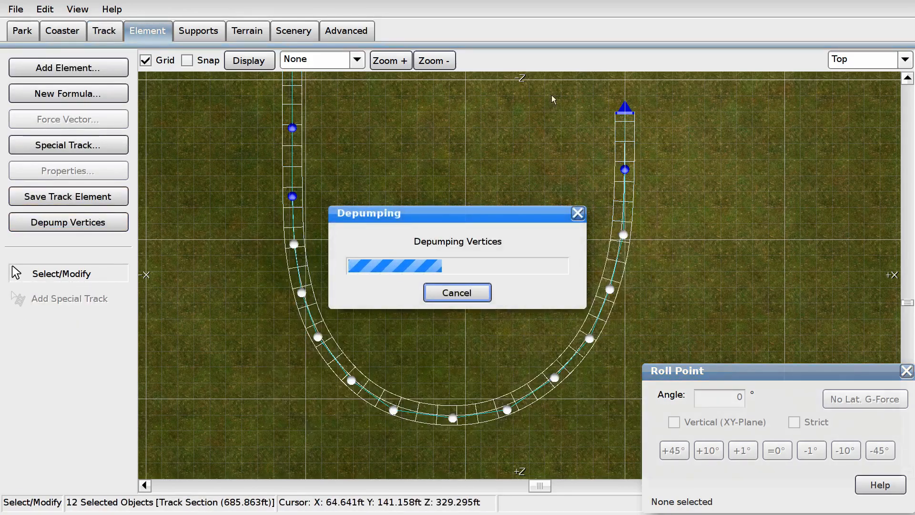
{"action": "left_click", "coordinate": [546, 137]}
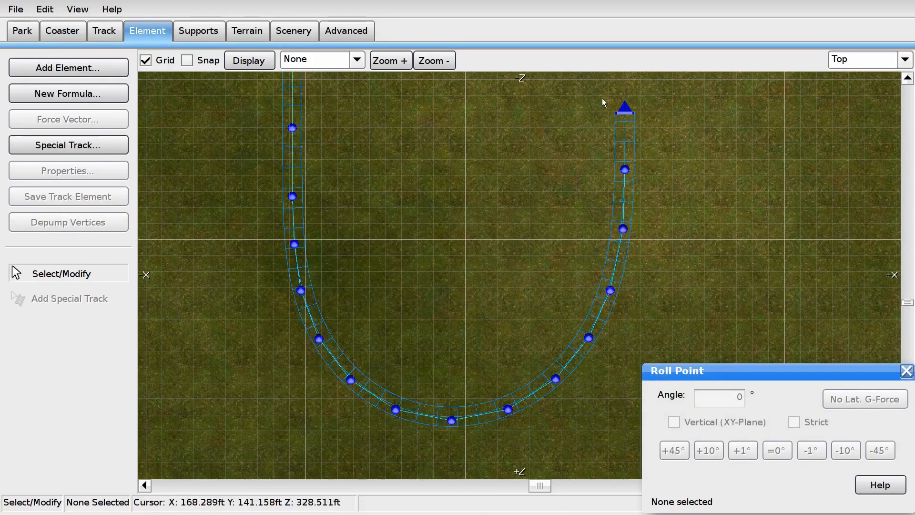
Step: Examine the crest and the dip into the U-turn in the Perspective and Right views
{"action": "left_click", "coordinate": [904, 59]}
{"action": "left_click", "coordinate": [856, 136]}
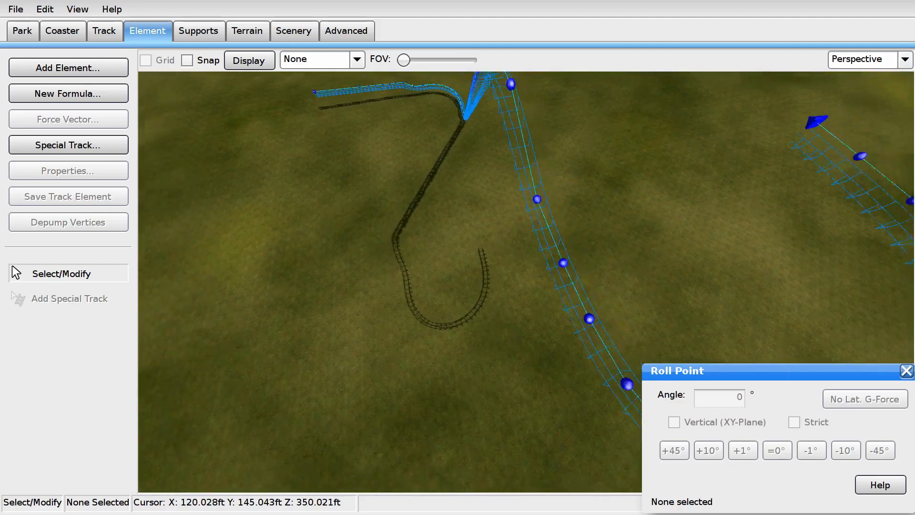
{"action": "right_click_drag", "start_coordinate": [584, 180], "coordinate": [584, 179]}
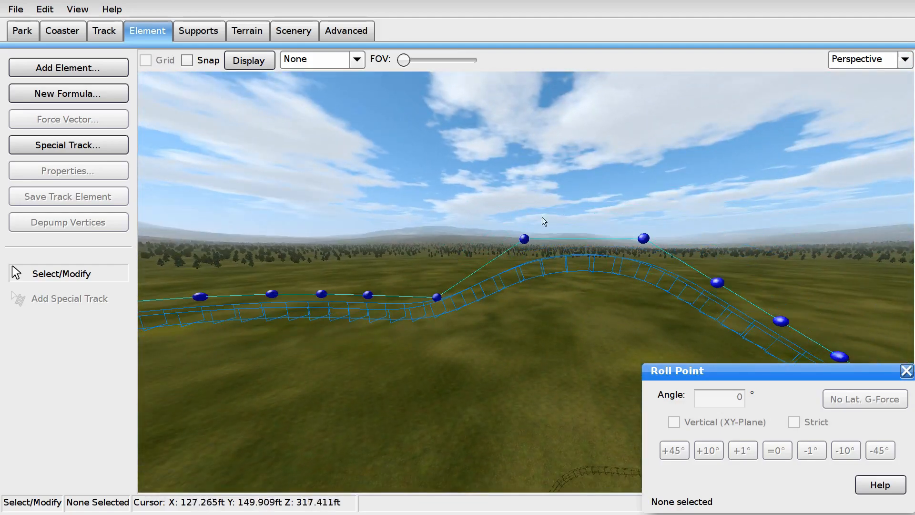
{"action": "left_click", "coordinate": [838, 56]}
{"action": "left_click", "coordinate": [839, 123]}
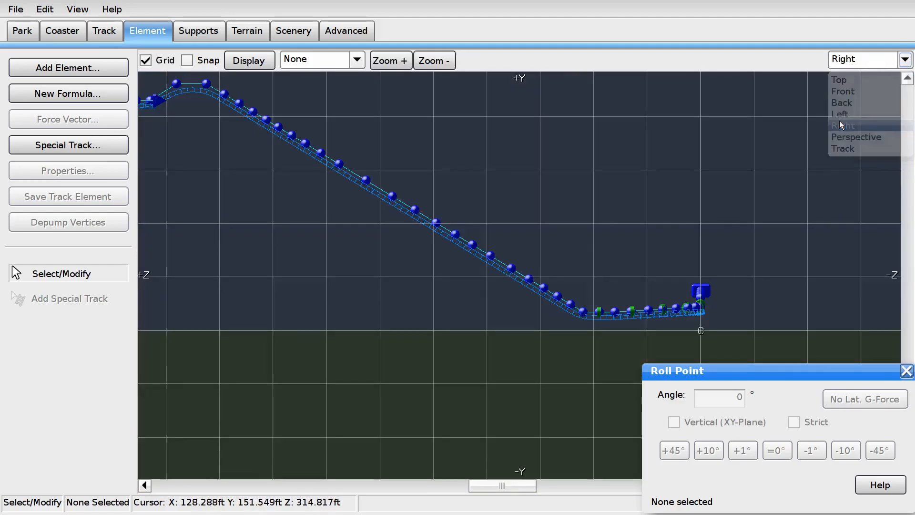
{"action": "scroll", "coordinate": [537, 278], "scroll_direction": "down", "scroll_amount": 3}
{"action": "left_click", "coordinate": [855, 59]}
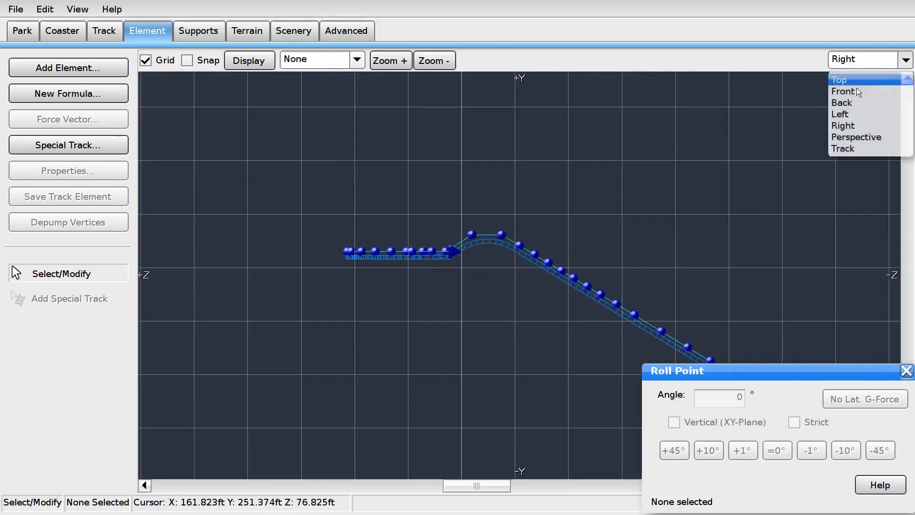
Step: In the Left view, insert four vertices along the crest, the dip and the start of the level run
{"action": "left_click", "coordinate": [848, 113]}
{"action": "scroll", "coordinate": [443, 214], "scroll_direction": "up", "scroll_amount": 4}
{"action": "right_click_drag", "start_coordinate": [448, 243], "coordinate": [509, 356]}
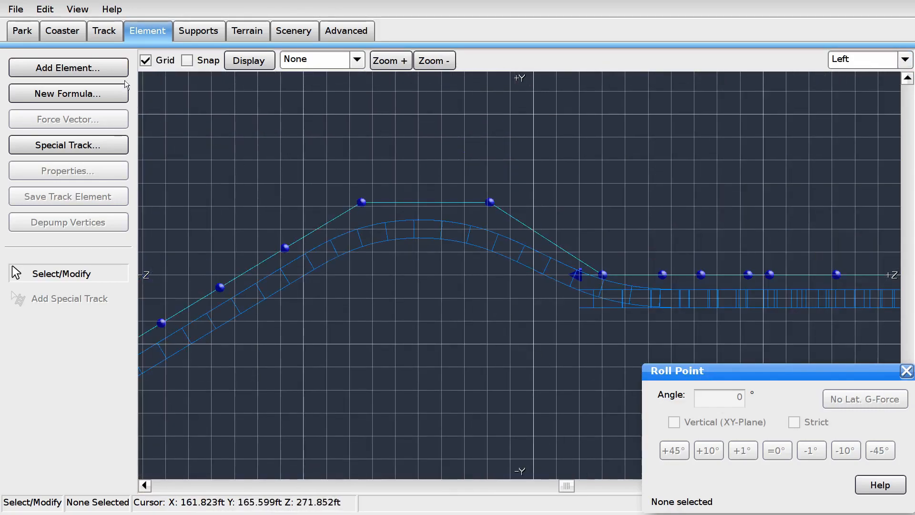
{"action": "left_click", "coordinate": [106, 36]}
{"action": "left_click", "coordinate": [92, 380]}
{"action": "left_click", "coordinate": [323, 225]}
{"action": "left_click", "coordinate": [430, 200]}
{"action": "left_click", "coordinate": [540, 239]}
{"action": "right_click_drag", "start_coordinate": [576, 245], "coordinate": [503, 232]}
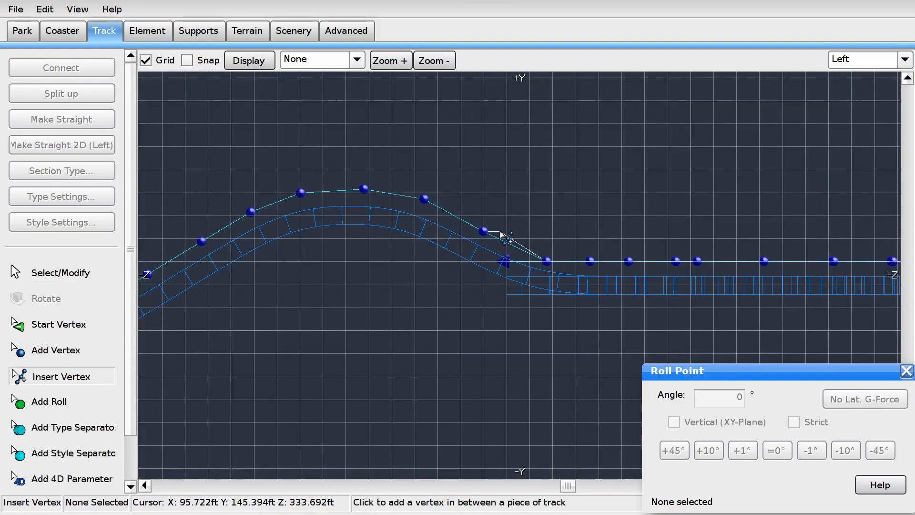
{"action": "left_click", "coordinate": [590, 261]}
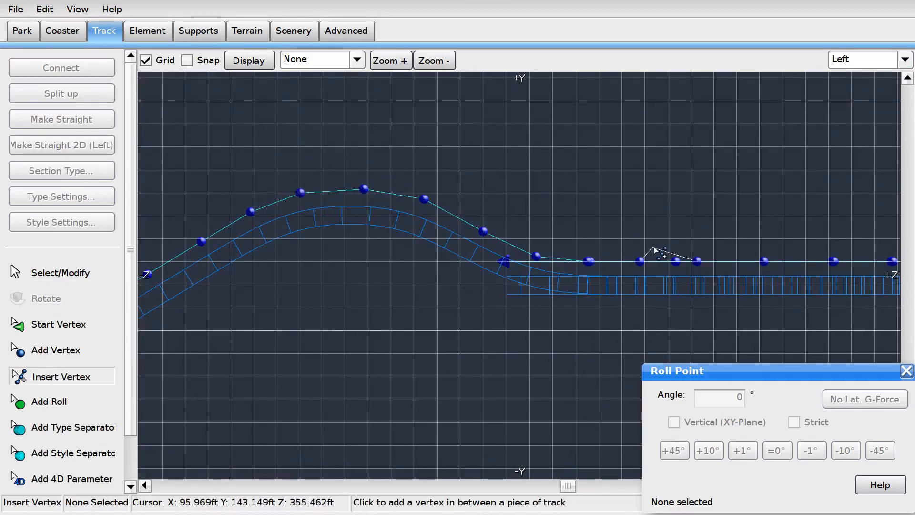
Step: Depump the vertices from the crest through the whole U-turn, leaving out the last two at the exit
{"action": "left_click", "coordinate": [60, 273]}
{"action": "right_click_drag", "start_coordinate": [266, 278], "coordinate": [308, 268]}
{"action": "left_click_drag", "start_coordinate": [281, 141], "coordinate": [884, 313]}
{"action": "right_click_drag", "start_coordinate": [884, 306], "coordinate": [681, 267]}
{"action": "left_click_drag", "start_coordinate": [570, 133], "coordinate": [816, 271], "text": "shift"}
{"action": "left_click", "coordinate": [879, 60]}
{"action": "left_click", "coordinate": [862, 79]}
{"action": "left_click", "coordinate": [627, 136], "text": "ctrl"}
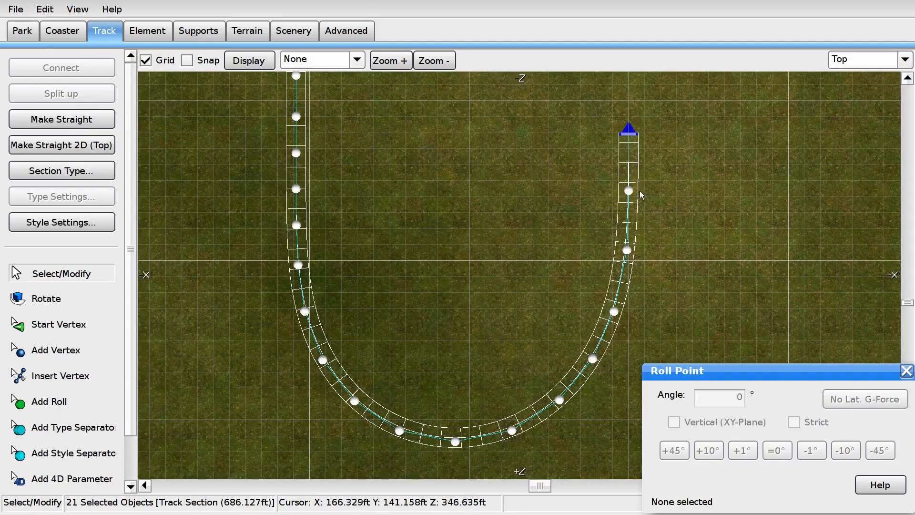
{"action": "left_click", "coordinate": [638, 185], "text": "ctrl"}
{"action": "scroll", "coordinate": [522, 216], "scroll_direction": "down", "scroll_amount": 3}
{"action": "right_click_drag", "start_coordinate": [521, 216], "coordinate": [546, 236]}
{"action": "left_click", "coordinate": [874, 55]}
{"action": "left_click", "coordinate": [855, 137]}
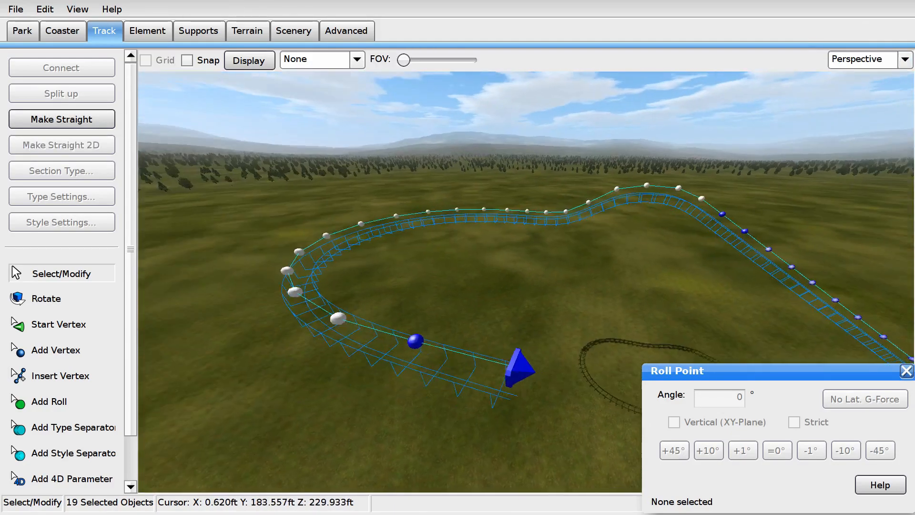
{"action": "right_click_drag", "start_coordinate": [817, 334], "coordinate": [817, 288]}
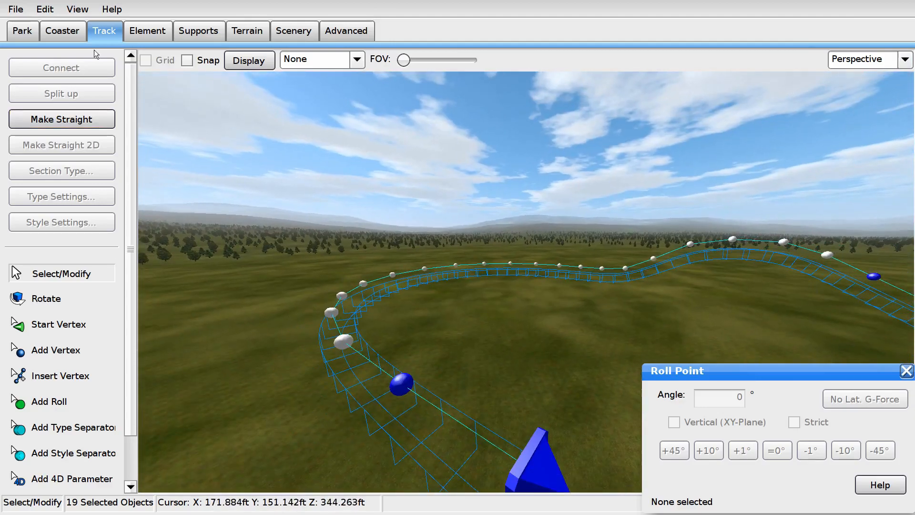
{"action": "left_click", "coordinate": [136, 32]}
{"action": "left_click", "coordinate": [114, 229]}
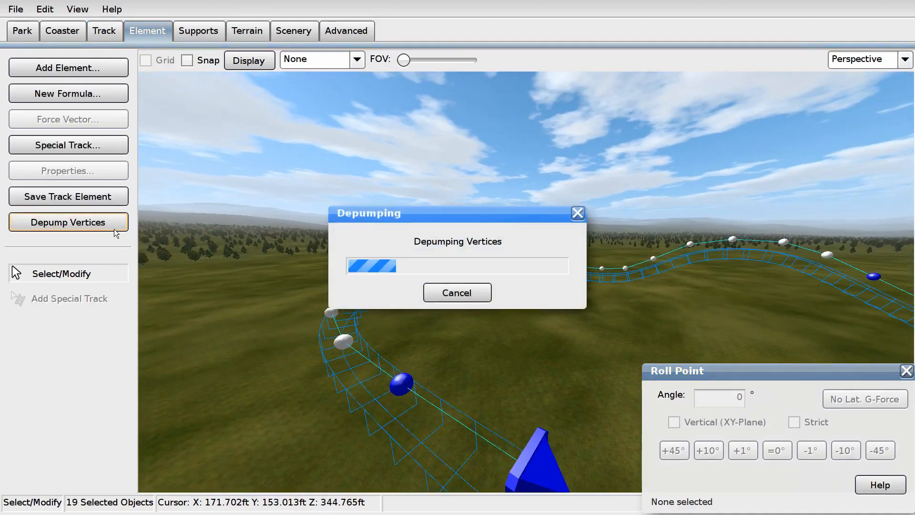
{"action": "left_click_drag", "start_coordinate": [382, 226], "coordinate": [486, 162]}
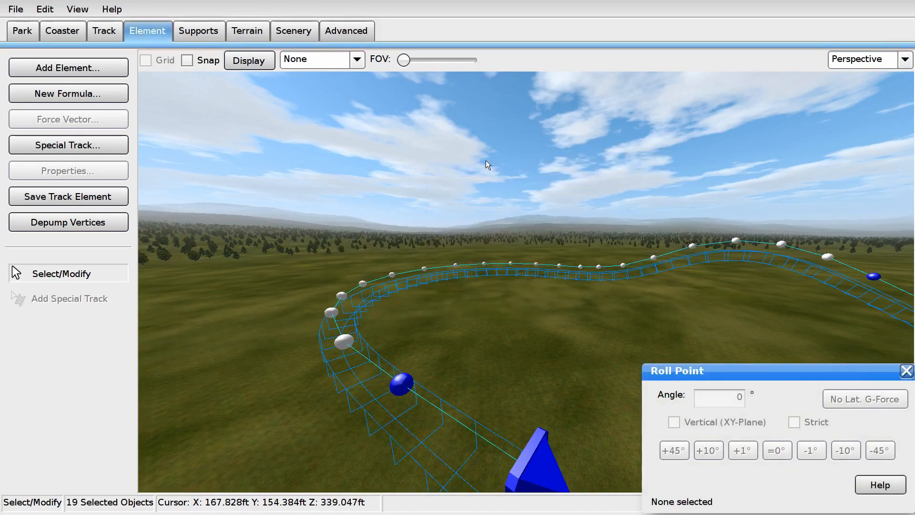
{"action": "left_click", "coordinate": [558, 195]}
Step: Add a type separator on the starting run beneath the second-to-last level vertex before the drop
{"action": "mouse_move", "coordinate": [559, 195]}
{"action": "right_mouse_down"}
{"action": "mouse_move", "coordinate": [531, 179]}
{"action": "mouse_move", "coordinate": [557, 164]}
{"action": "mouse_move", "coordinate": [536, 183]}
{"action": "mouse_move", "coordinate": [481, 200]}
{"action": "mouse_move", "coordinate": [457, 186]}
{"action": "mouse_move", "coordinate": [438, 200]}
{"action": "mouse_move", "coordinate": [427, 193]}
{"action": "mouse_move", "coordinate": [559, 195]}
{"action": "right_mouse_up"}
{"action": "key", "text": "w"}
{"action": "key", "text": "w"}
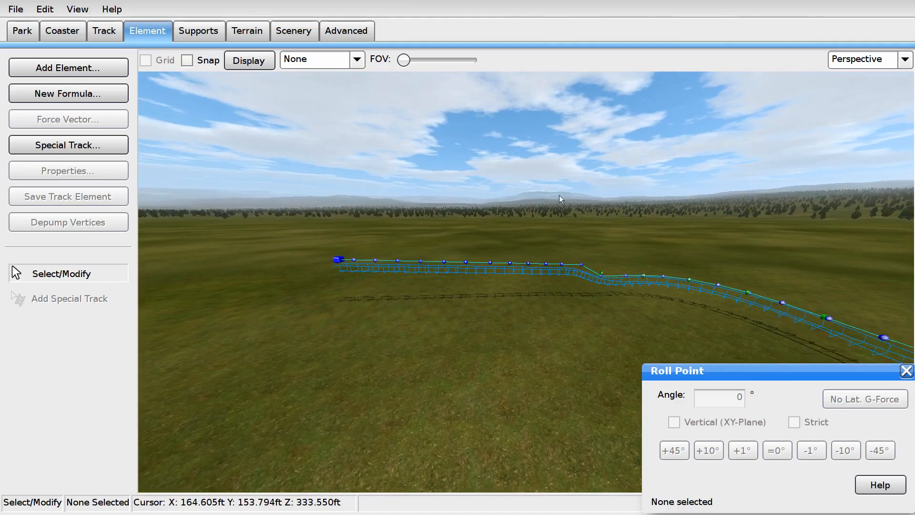
{"action": "left_click", "coordinate": [104, 31]}
{"action": "left_click", "coordinate": [77, 429]}
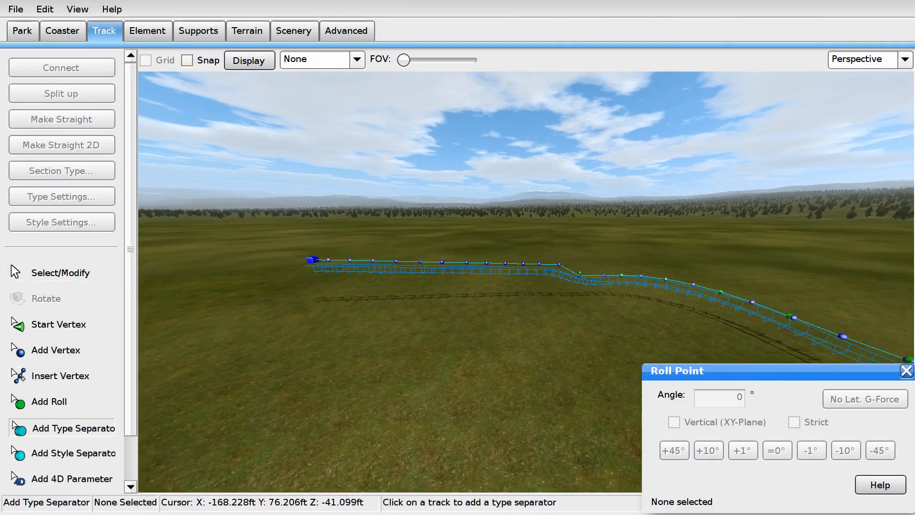
{"action": "right_click_drag", "start_coordinate": [334, 362], "coordinate": [425, 394]}
{"action": "right_click_drag", "start_coordinate": [188, 398], "coordinate": [191, 362]}
{"action": "key", "text": "w"}
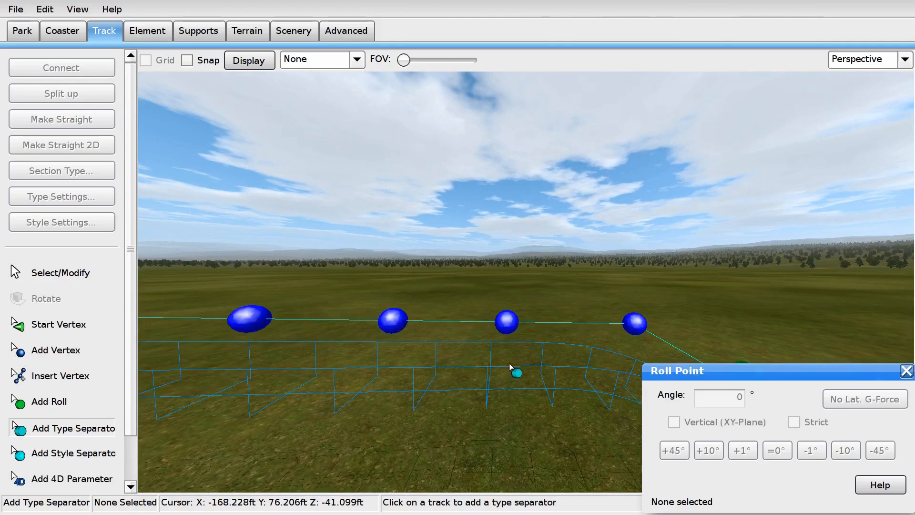
{"action": "left_click", "coordinate": [510, 366]}
{"action": "left_click", "coordinate": [56, 276]}
{"action": "left_click", "coordinate": [515, 364]}
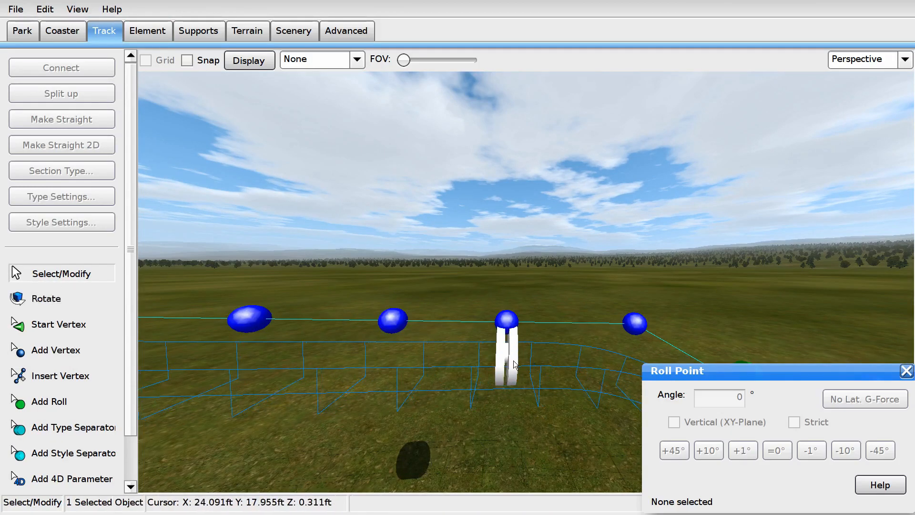
Step: Add a second type separator near the middle of the starting level run
{"action": "key", "text": "s"}
{"action": "left_click", "coordinate": [72, 428]}
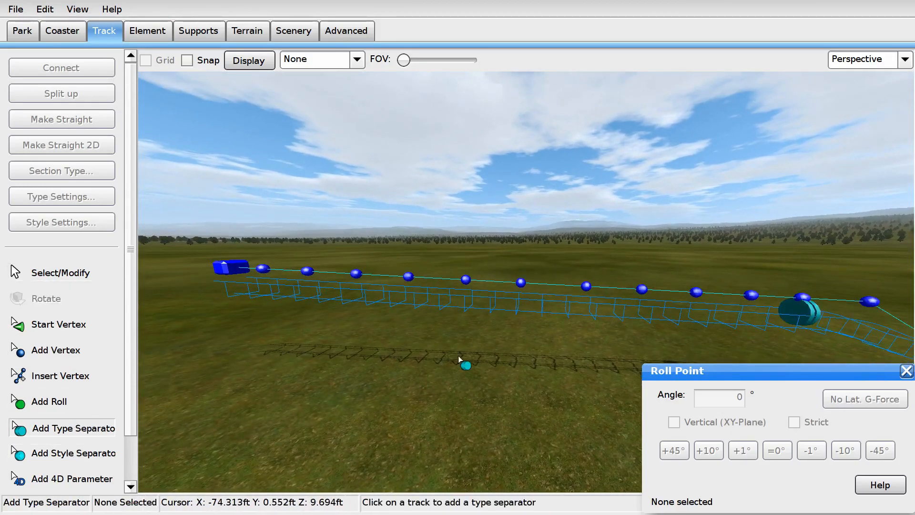
{"action": "left_click", "coordinate": [439, 299]}
{"action": "key", "text": "Escape"}
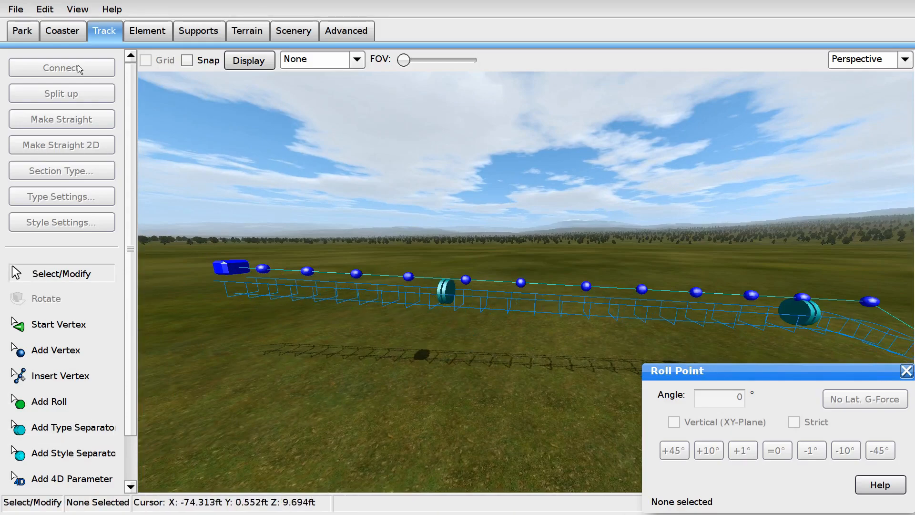
Step: Check the number of trains and cars per train in the coaster properties
{"action": "left_click", "coordinate": [76, 32]}
{"action": "left_click", "coordinate": [123, 162]}
{"action": "left_click", "coordinate": [355, 105]}
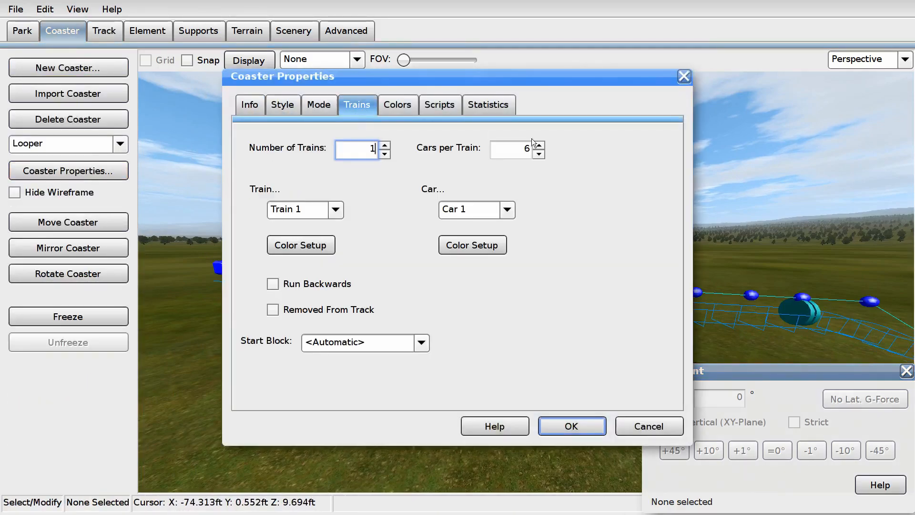
{"action": "left_click", "coordinate": [562, 421]}
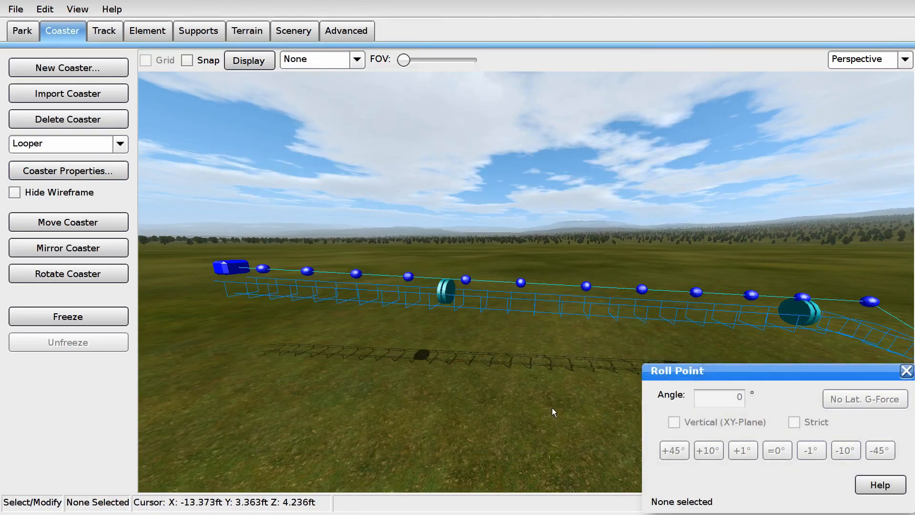
Step: Set the section type of the track between the two separators to Station
{"action": "left_click", "coordinate": [104, 30]}
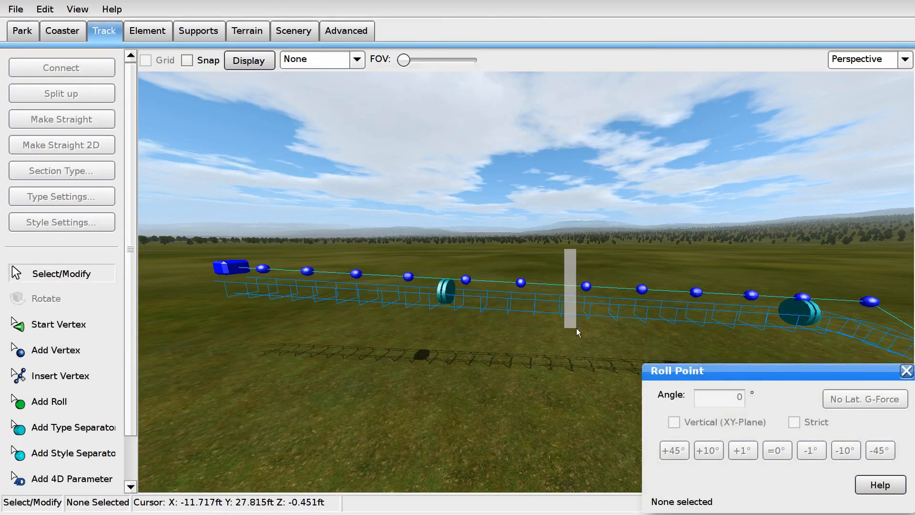
{"action": "left_click", "coordinate": [575, 320]}
{"action": "left_click", "coordinate": [46, 172]}
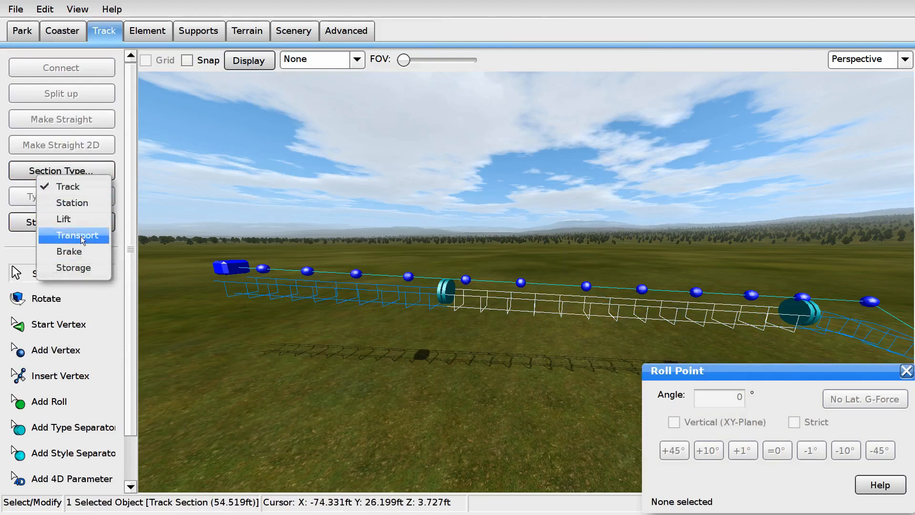
{"action": "left_click", "coordinate": [78, 205]}
Step: Fine-tune the position of the station's end separator so it sits beneath the nearby vertex before the drop
{"action": "middle_click_drag", "start_coordinate": [563, 255], "coordinate": [519, 290]}
{"action": "scroll", "coordinate": [519, 290], "scroll_direction": "up", "scroll_amount": 2}
{"action": "left_click_drag", "start_coordinate": [591, 290], "coordinate": [515, 291]}
{"action": "middle_click_drag", "start_coordinate": [515, 291], "coordinate": [535, 330]}
{"action": "scroll", "coordinate": [524, 304], "scroll_direction": "up", "scroll_amount": 3}
{"action": "left_click_drag", "start_coordinate": [527, 306], "coordinate": [540, 312]}
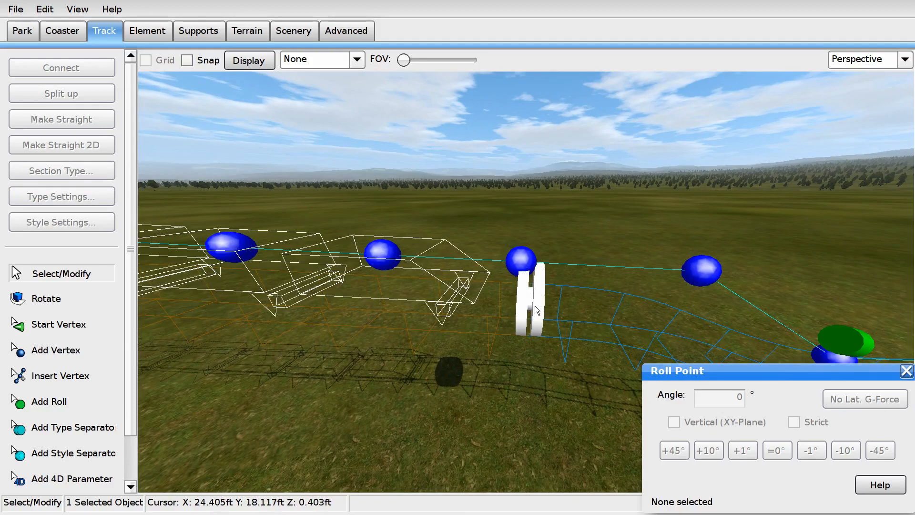
{"action": "left_click_drag", "start_coordinate": [535, 306], "coordinate": [522, 307]}
{"action": "scroll", "coordinate": [571, 252], "scroll_direction": "down", "scroll_amount": 3}
{"action": "middle_click_drag", "start_coordinate": [571, 251], "coordinate": [529, 245]}
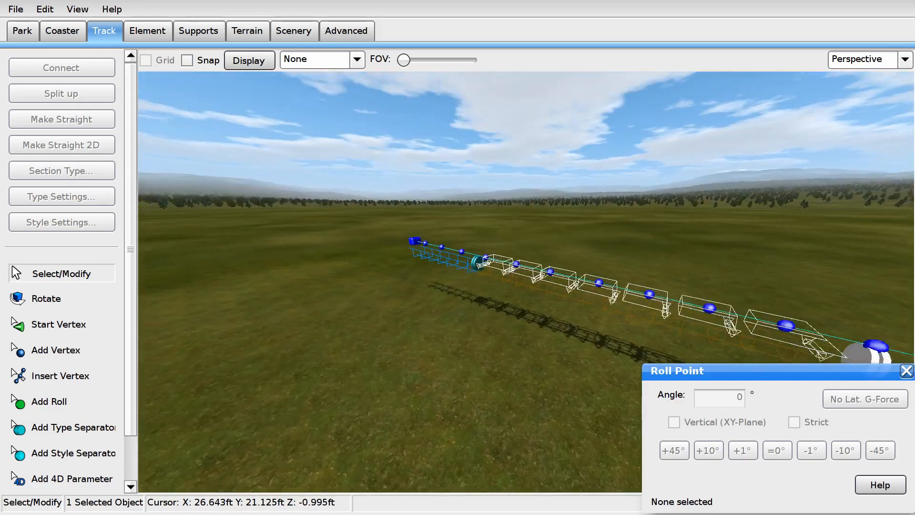
Step: Name the section between the two separators Station and disable its transport device
{"action": "right_click_drag", "start_coordinate": [529, 245], "coordinate": [496, 238]}
{"action": "key", "text": "w"}
{"action": "key", "text": "s"}
{"action": "right_click_drag", "start_coordinate": [537, 329], "coordinate": [567, 332]}
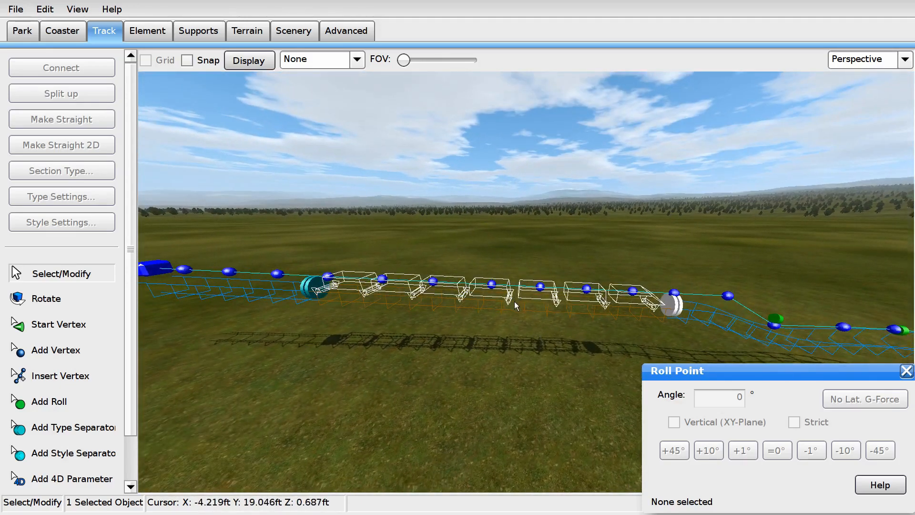
{"action": "double_click", "coordinate": [514, 300]}
{"action": "left_click", "coordinate": [384, 136]}
{"action": "left_click", "coordinate": [217, 165]}
{"action": "left_click", "coordinate": [217, 163]}
{"action": "left_click_drag", "start_coordinate": [335, 109], "coordinate": [172, 113]}
{"action": "type", "text": "Station"}
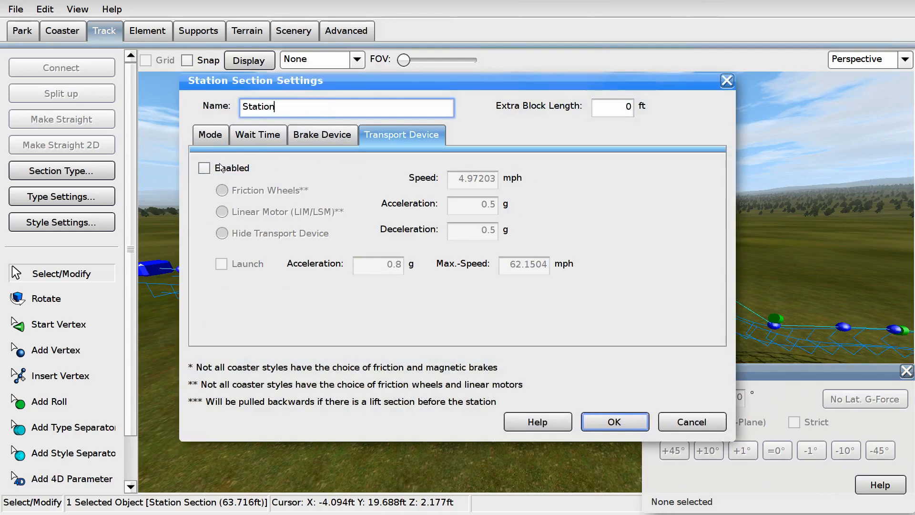
Step: Set the station's brake deceleration to 0.5 g, check its wait time and mode, and accept the settings
{"action": "left_click", "coordinate": [310, 138]}
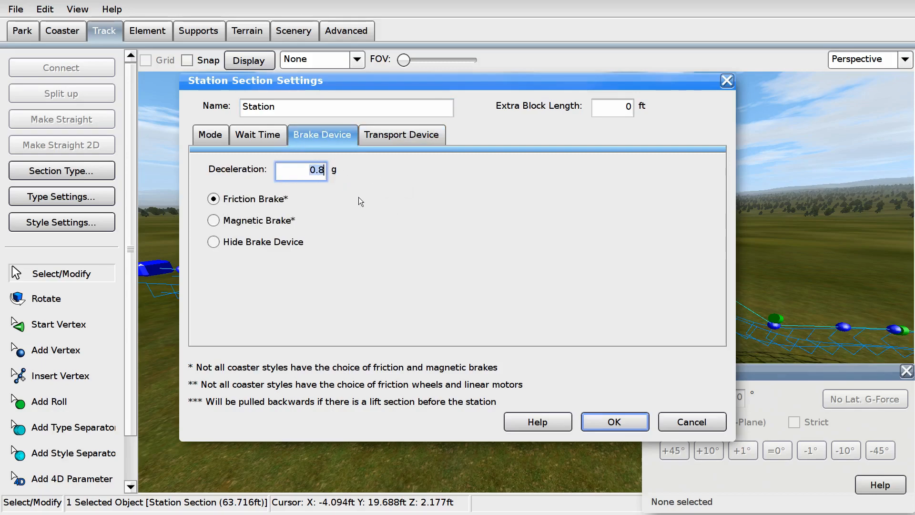
{"action": "left_click", "coordinate": [269, 138]}
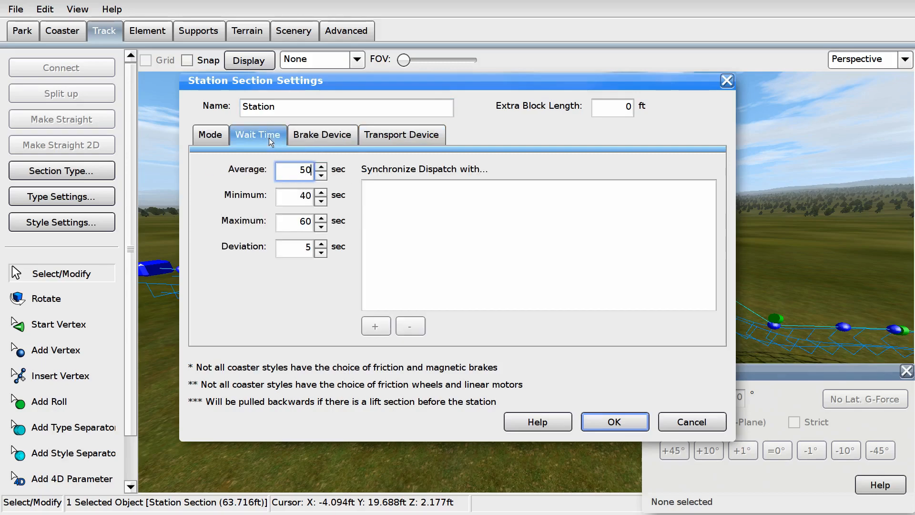
{"action": "key", "text": "ctrl+Tab"}
{"action": "type", "text": ".5"}
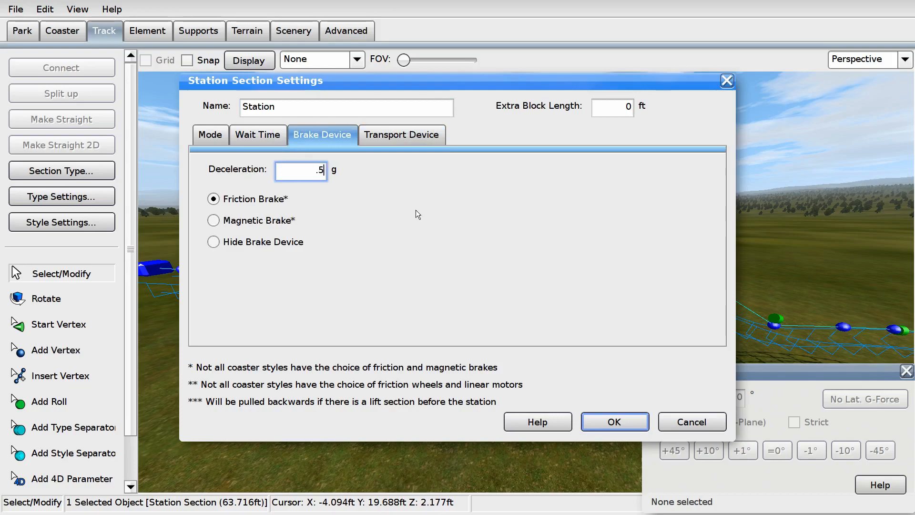
{"action": "left_click", "coordinate": [252, 136]}
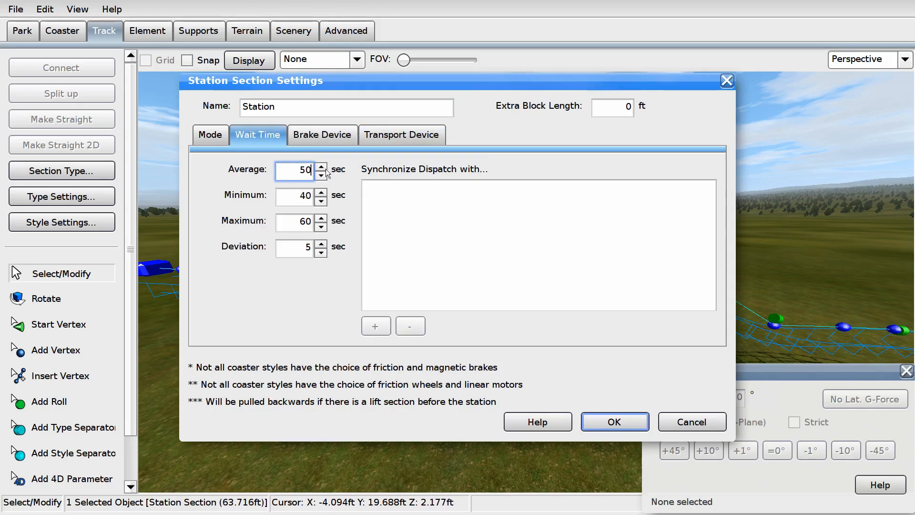
{"action": "left_click", "coordinate": [224, 141]}
{"action": "left_click", "coordinate": [614, 422]}
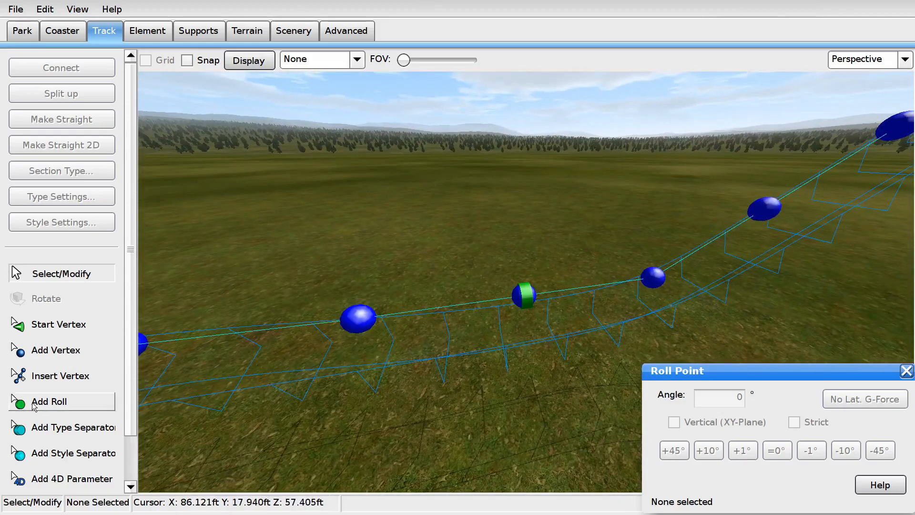
Step: Add a type separator at the end of the banked curve and slide it up to the foot of the climb
{"action": "left_click", "coordinate": [47, 421]}
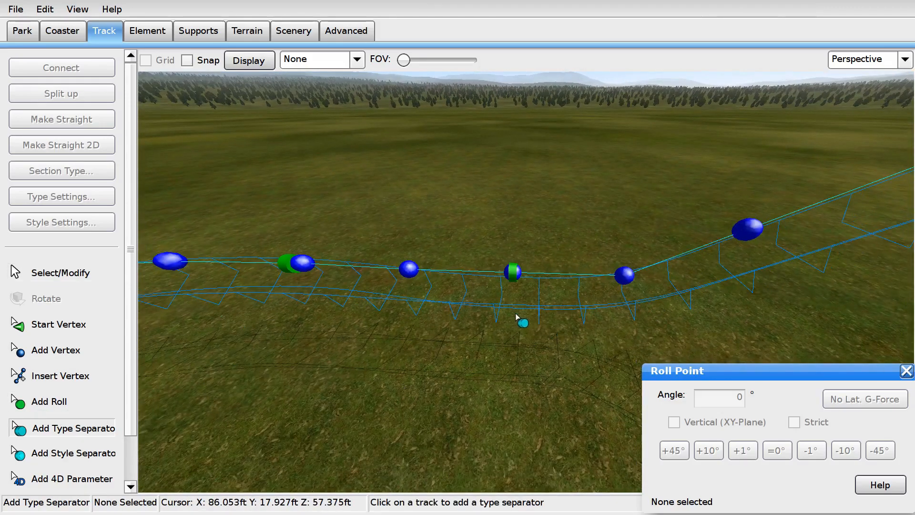
{"action": "left_click", "coordinate": [517, 318]}
{"action": "left_click", "coordinate": [93, 280]}
{"action": "left_click_drag", "start_coordinate": [515, 305], "coordinate": [624, 300]}
{"action": "mouse_move", "coordinate": [623, 301]}
{"action": "right_mouse_down"}
{"action": "mouse_move", "coordinate": [633, 348]}
{"action": "mouse_move", "coordinate": [653, 257]}
{"action": "mouse_move", "coordinate": [628, 272]}
{"action": "mouse_move", "coordinate": [644, 348]}
{"action": "mouse_move", "coordinate": [639, 250]}
{"action": "mouse_move", "coordinate": [686, 243]}
{"action": "mouse_move", "coordinate": [621, 298]}
{"action": "right_mouse_up"}
{"action": "left_click_drag", "start_coordinate": [547, 268], "coordinate": [610, 215]}
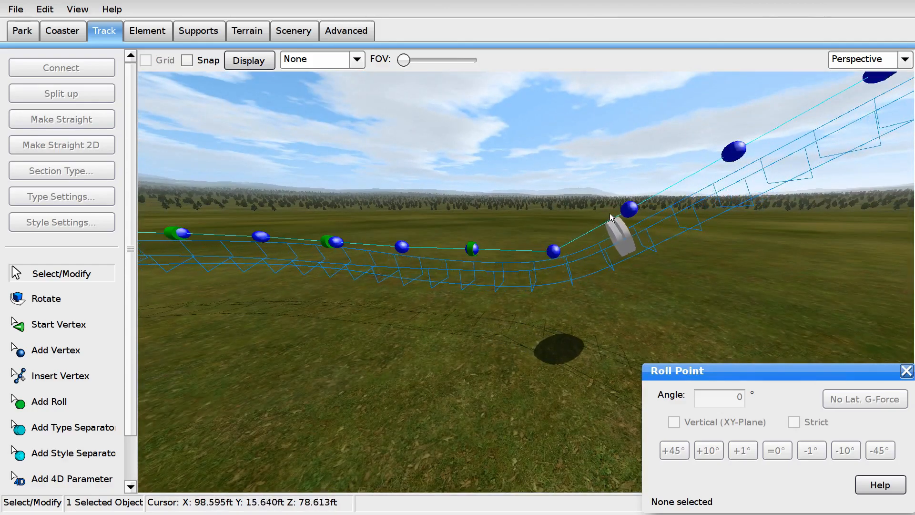
Step: Show the speed comb and examine the train's estimated speed from the curve up to the new separator
{"action": "left_click", "coordinate": [322, 60]}
{"action": "left_click", "coordinate": [324, 135]}
{"action": "mouse_move", "coordinate": [477, 277]}
{"action": "right_mouse_down"}
{"action": "mouse_move", "coordinate": [505, 290]}
{"action": "mouse_move", "coordinate": [488, 275]}
{"action": "right_mouse_up"}
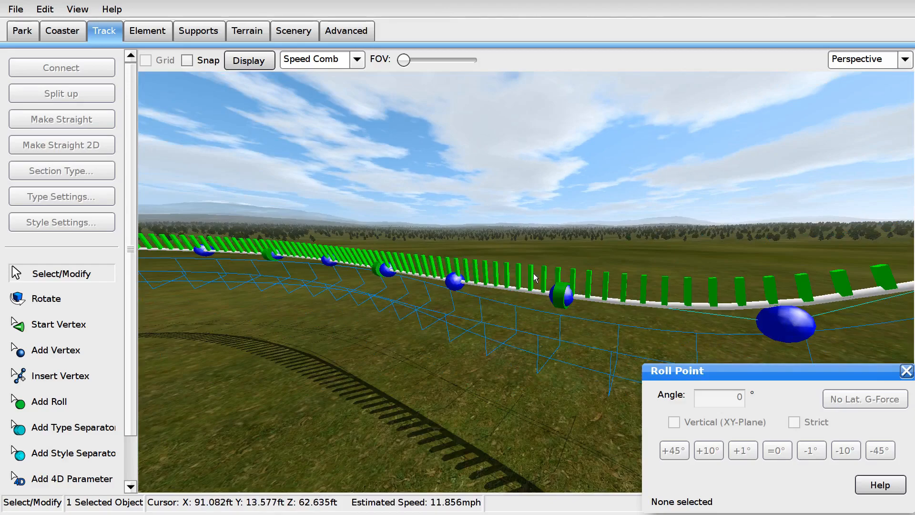
{"action": "right_click_drag", "start_coordinate": [533, 275], "coordinate": [534, 276]}
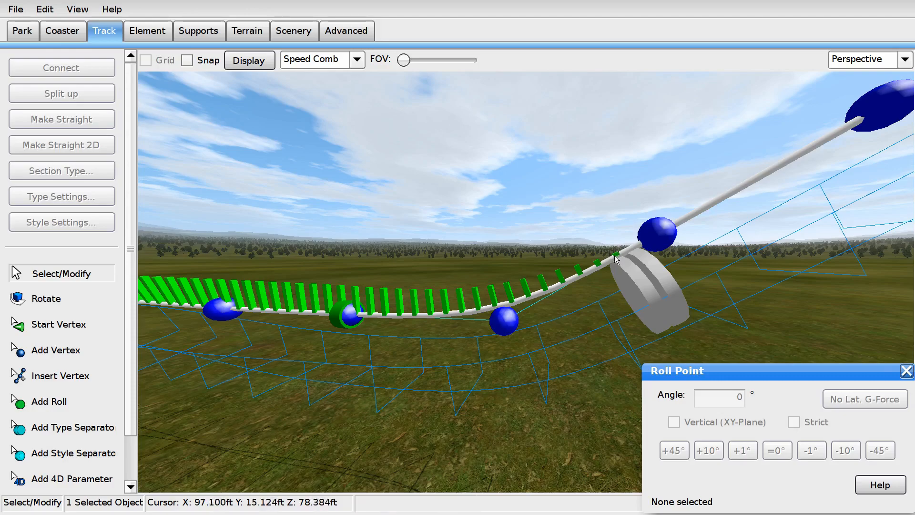
{"action": "right_click_drag", "start_coordinate": [570, 270], "coordinate": [570, 270]}
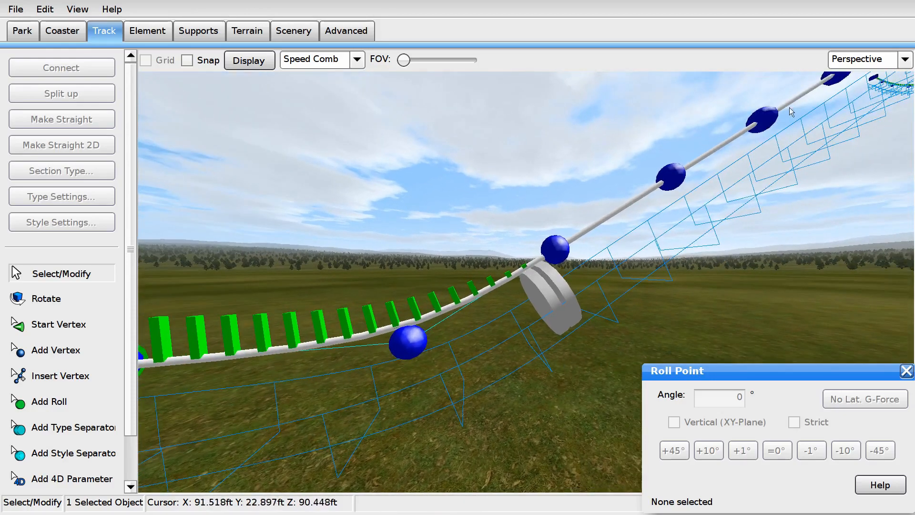
Step: Fine-tune the position of the type separator at the foot of the climb
{"action": "right_click_drag", "start_coordinate": [540, 280], "coordinate": [539, 280]}
{"action": "left_click_drag", "start_coordinate": [507, 317], "coordinate": [516, 317]}
{"action": "left_click", "coordinate": [515, 290]}
{"action": "right_click_drag", "start_coordinate": [515, 291], "coordinate": [460, 249]}
Step: Add a type separator just past the crest of the climb, beneath the nearby vertex
{"action": "left_click", "coordinate": [111, 428]}
{"action": "right_click_drag", "start_coordinate": [385, 381], "coordinate": [384, 381]}
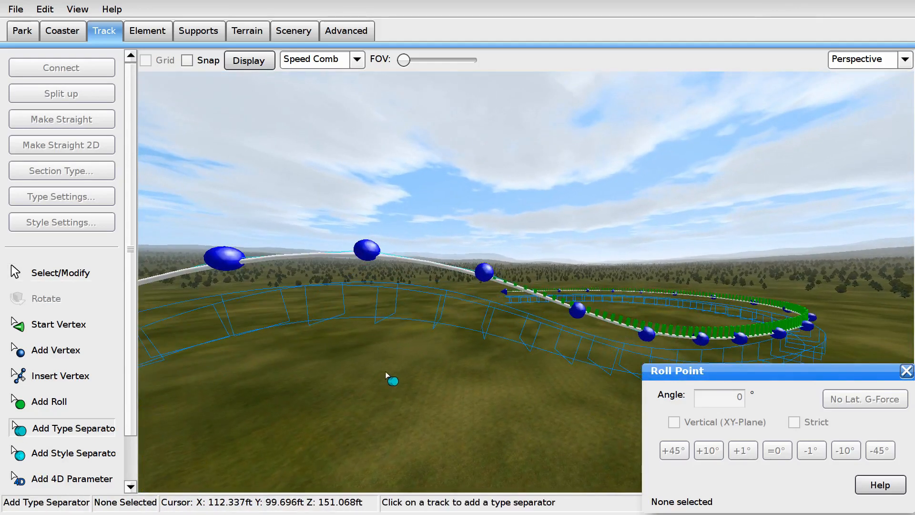
{"action": "left_click", "coordinate": [475, 302]}
{"action": "right_click_drag", "start_coordinate": [475, 302], "coordinate": [507, 318]}
{"action": "left_click", "coordinate": [114, 279]}
{"action": "left_click", "coordinate": [504, 304]}
{"action": "left_click", "coordinate": [508, 318]}
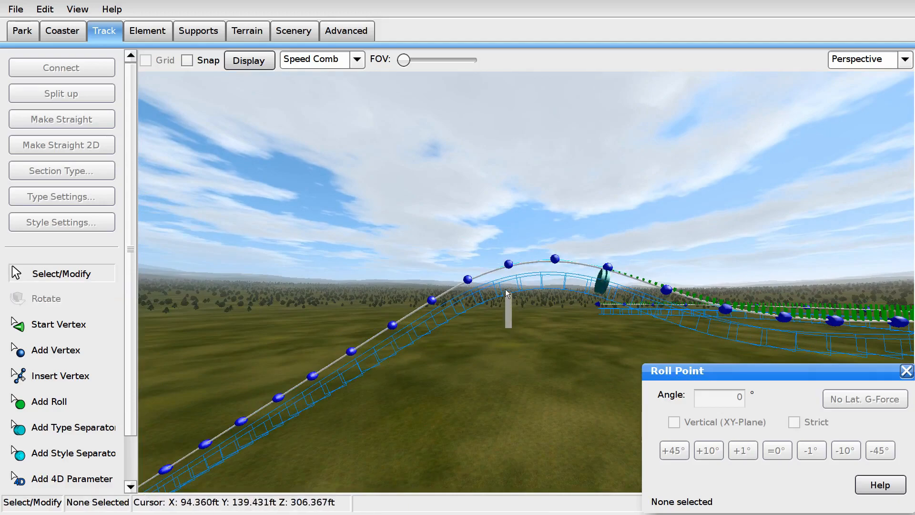
Step: Set the section type of the climb between the two new separators to Lift
{"action": "left_click", "coordinate": [505, 292]}
{"action": "left_click", "coordinate": [94, 176]}
{"action": "left_click", "coordinate": [113, 220]}
{"action": "right_click_drag", "start_coordinate": [345, 186], "coordinate": [345, 186]}
Step: Set the lift section's speed to 6 mph and name it Lift 1
{"action": "left_click", "coordinate": [71, 208]}
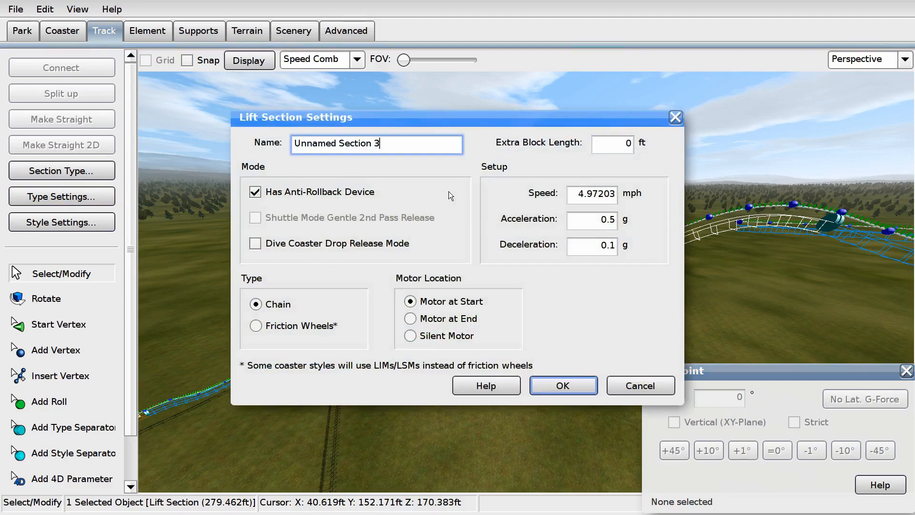
{"action": "double_click", "coordinate": [579, 198]}
{"action": "type", "text": "66"}
{"action": "key", "text": "BackSpace"}
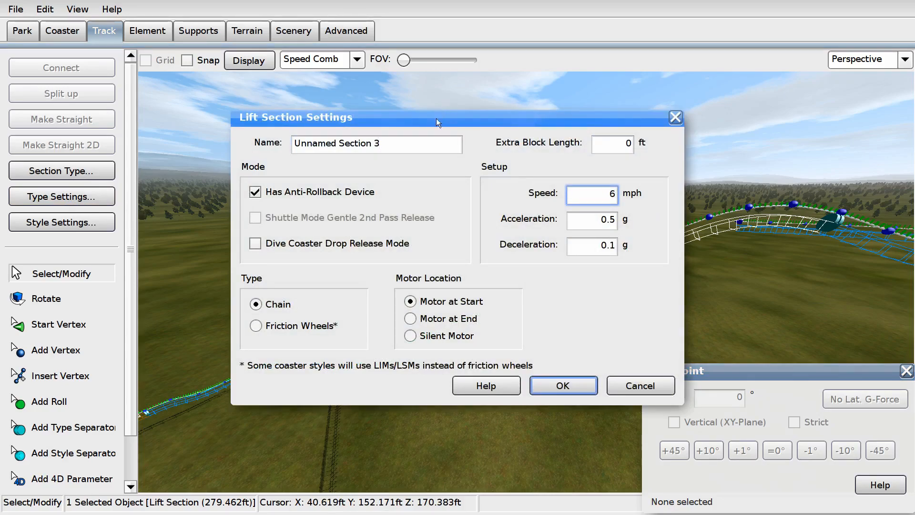
{"action": "left_click_drag", "start_coordinate": [405, 144], "coordinate": [274, 156]}
{"action": "type", "text": "Lift 1"}
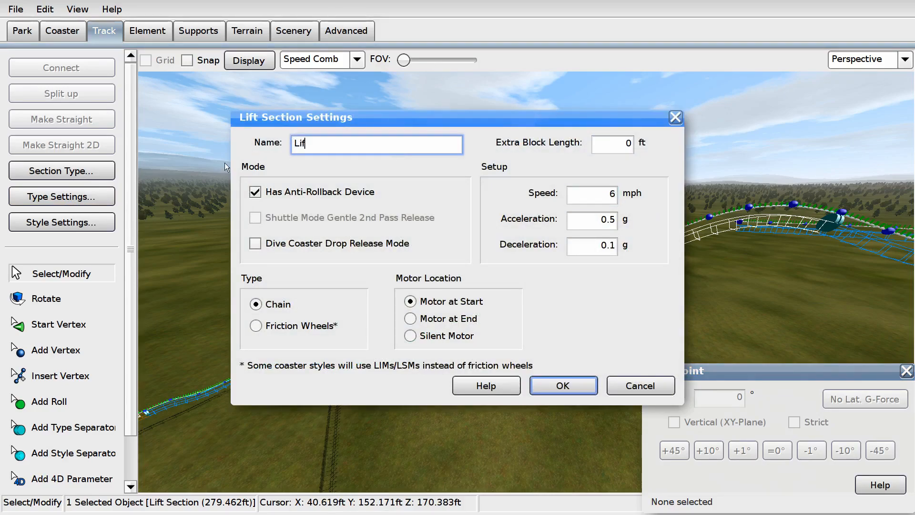
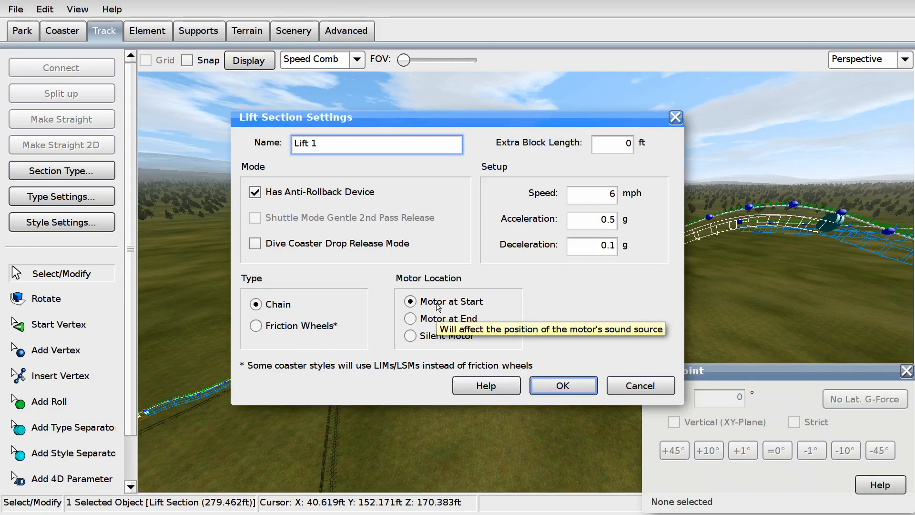
Step: Set the lift's acceleration to 0.1 g, accept the settings and deselect the section
{"action": "left_click", "coordinate": [582, 220]}
{"action": "type", "text": ".1"}
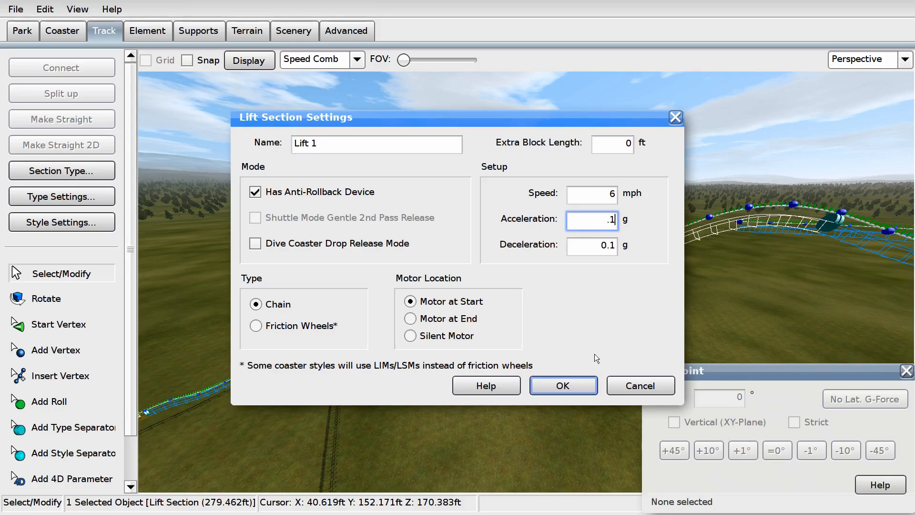
{"action": "left_click", "coordinate": [538, 384]}
{"action": "left_click", "coordinate": [570, 345]}
Step: Examine the speed comb along the curve and the transition into the start of the lift
{"action": "key", "text": "w"}
{"action": "right_click_drag", "start_coordinate": [572, 344], "coordinate": [577, 287]}
{"action": "key", "text": "w"}
{"action": "key", "text": "w"}
{"action": "key", "text": "w"}
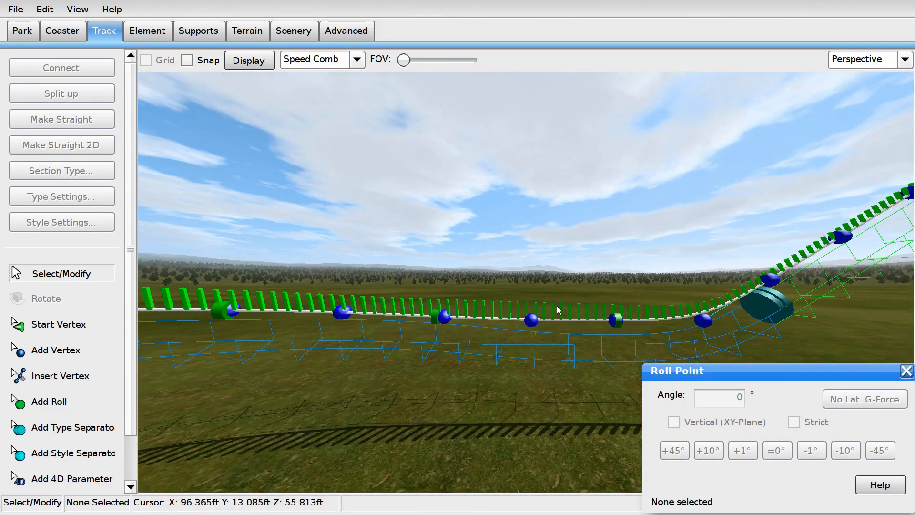
{"action": "key", "text": "s"}
{"action": "right_click_drag", "start_coordinate": [790, 279], "coordinate": [810, 265]}
{"action": "right_click_drag", "start_coordinate": [497, 352], "coordinate": [510, 365]}
{"action": "key", "text": "w"}
{"action": "key", "text": "d"}
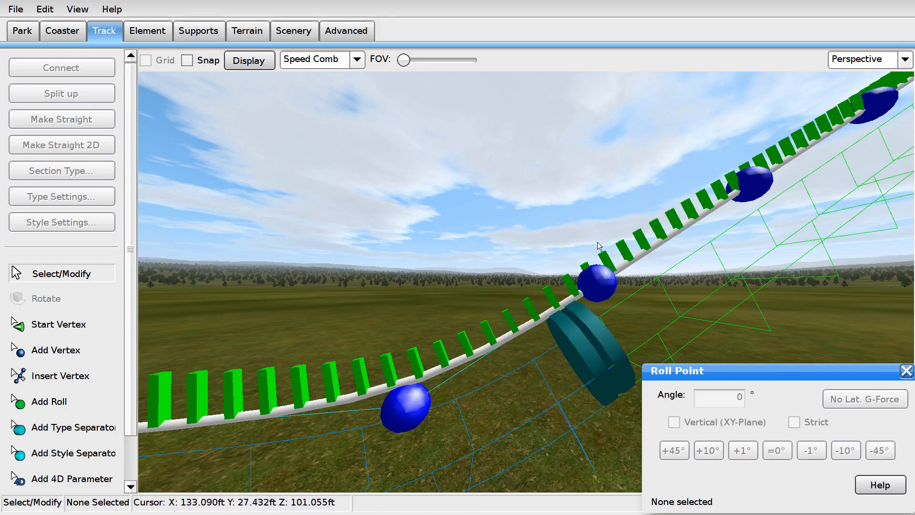
{"action": "mouse_move", "coordinate": [489, 308]}
{"action": "right_mouse_down"}
{"action": "mouse_move", "coordinate": [503, 302]}
{"action": "mouse_move", "coordinate": [489, 308]}
{"action": "right_mouse_up"}
Step: Inspect the top of the lift, the post-crest dip and the elevated U-turn from several angles
{"action": "key", "text": "w"}
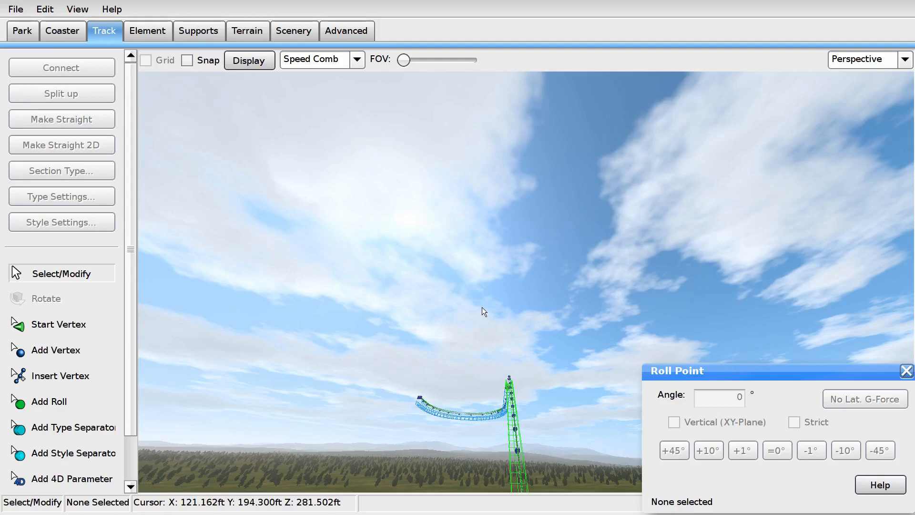
{"action": "key", "text": "w"}
{"action": "right_click_drag", "start_coordinate": [465, 299], "coordinate": [484, 313]}
{"action": "key", "text": "a"}
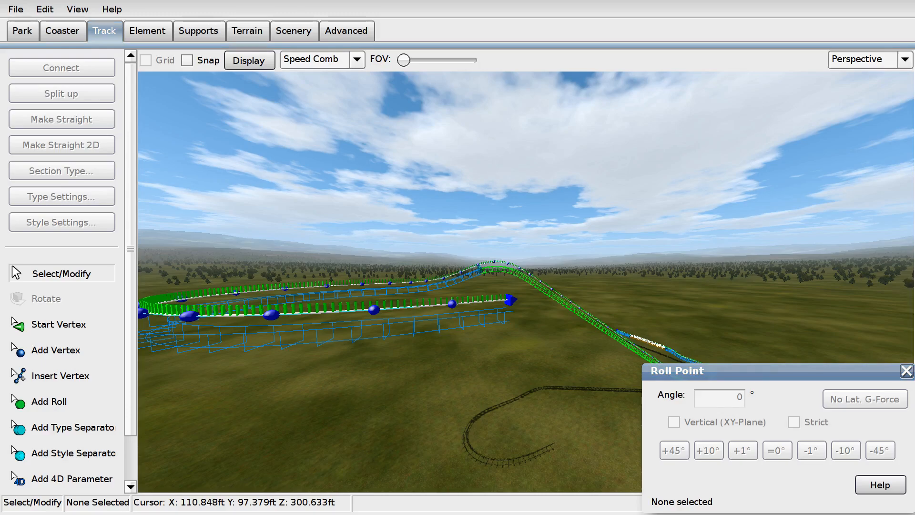
{"action": "mouse_move", "coordinate": [601, 257]}
{"action": "right_mouse_down"}
{"action": "mouse_move", "coordinate": [616, 278]}
{"action": "mouse_move", "coordinate": [602, 262]}
{"action": "right_mouse_up"}
{"action": "key", "text": "s"}
{"action": "key", "text": "w"}
Step: Switch to the Right side view and turn off the speed comb
{"action": "left_click", "coordinate": [842, 64]}
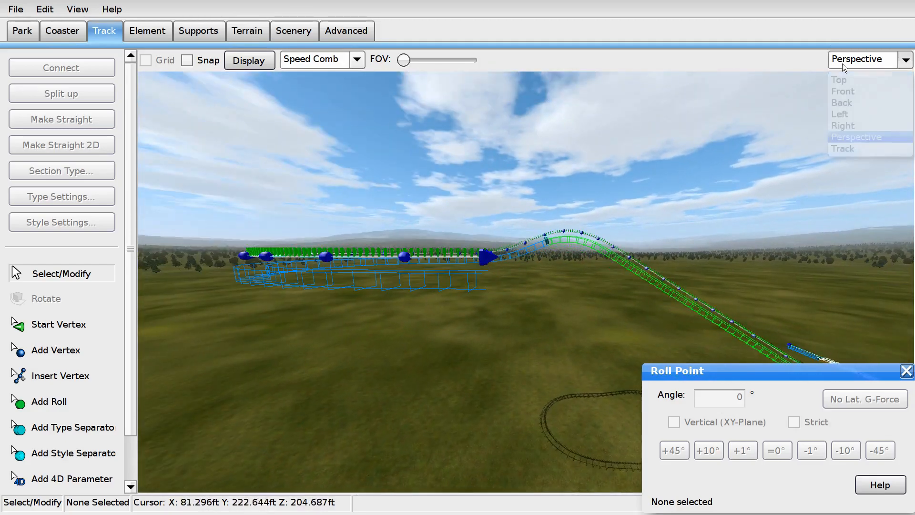
{"action": "left_click", "coordinate": [845, 93]}
{"action": "left_click", "coordinate": [839, 66]}
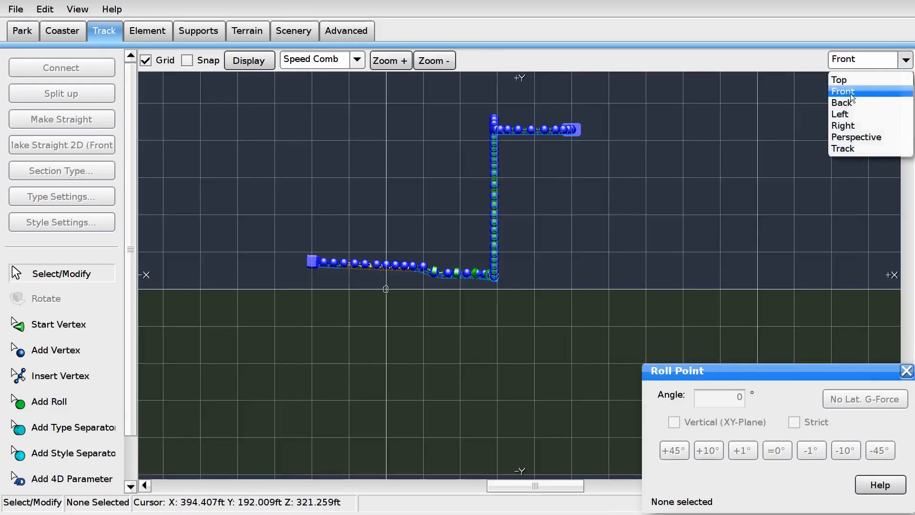
{"action": "left_click", "coordinate": [848, 110]}
{"action": "left_click", "coordinate": [863, 62]}
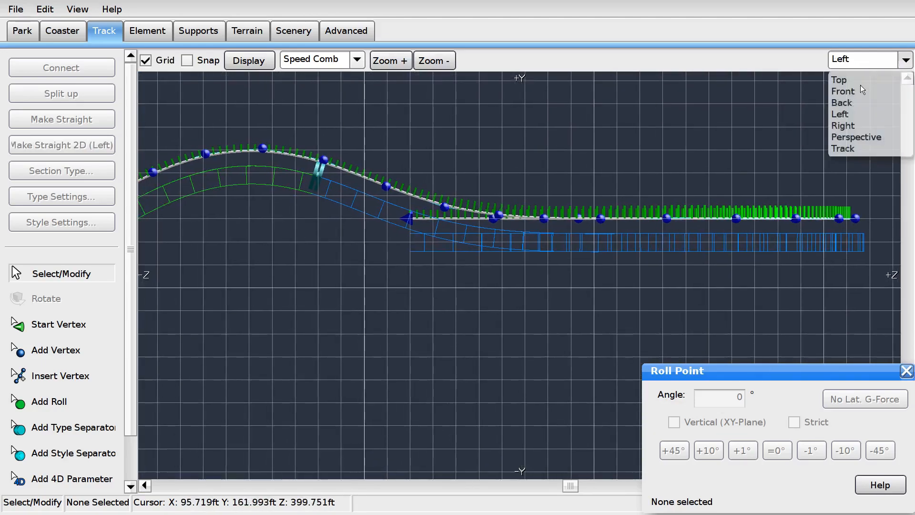
{"action": "left_click", "coordinate": [853, 123]}
{"action": "left_click", "coordinate": [336, 64]}
{"action": "left_click", "coordinate": [329, 80]}
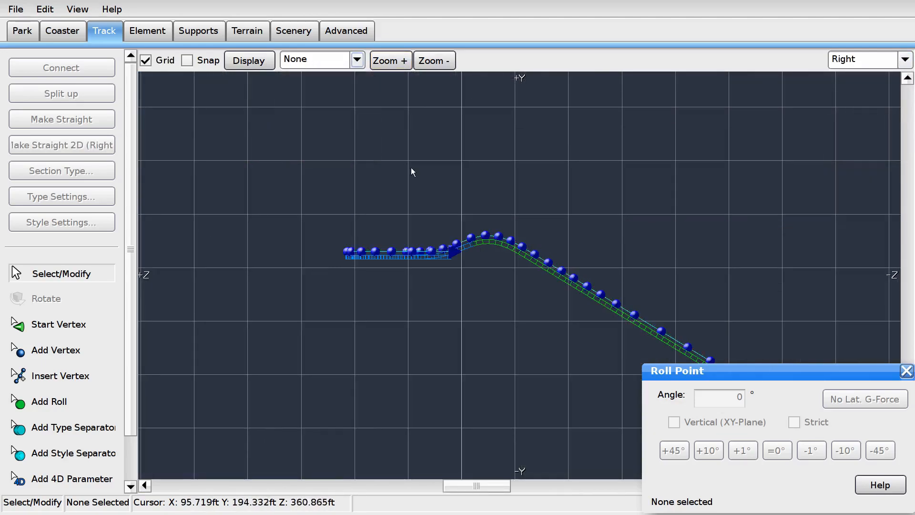
Step: Add a vertex at the end of the U-turn that extends the level track beneath the lift crest
{"action": "scroll", "coordinate": [373, 242], "scroll_direction": "up", "scroll_amount": 5}
{"action": "left_click", "coordinate": [376, 248]}
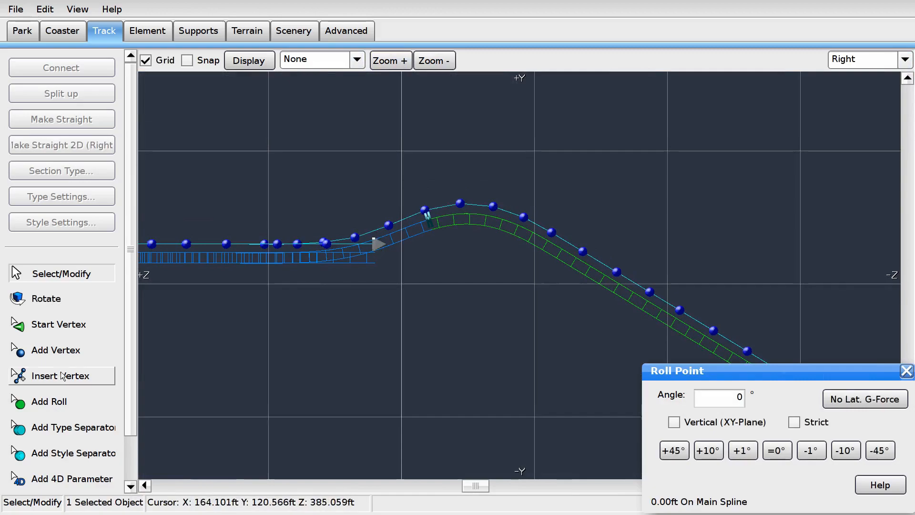
{"action": "left_click", "coordinate": [56, 350]}
{"action": "scroll", "coordinate": [318, 310], "scroll_direction": "up", "scroll_amount": 3}
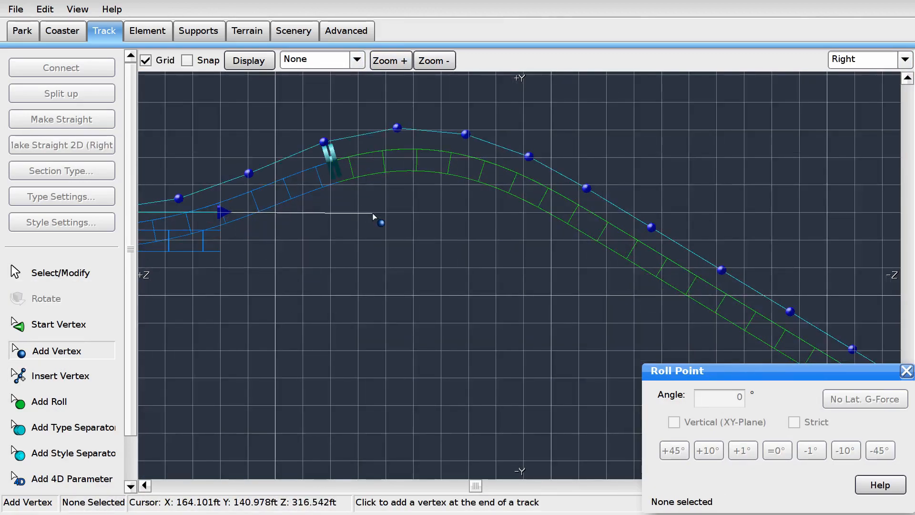
{"action": "left_click", "coordinate": [384, 217]}
Step: Add three vertices that curve the track downward into a steep, straight main drop
{"action": "scroll", "coordinate": [441, 224], "scroll_direction": "down", "scroll_amount": 3}
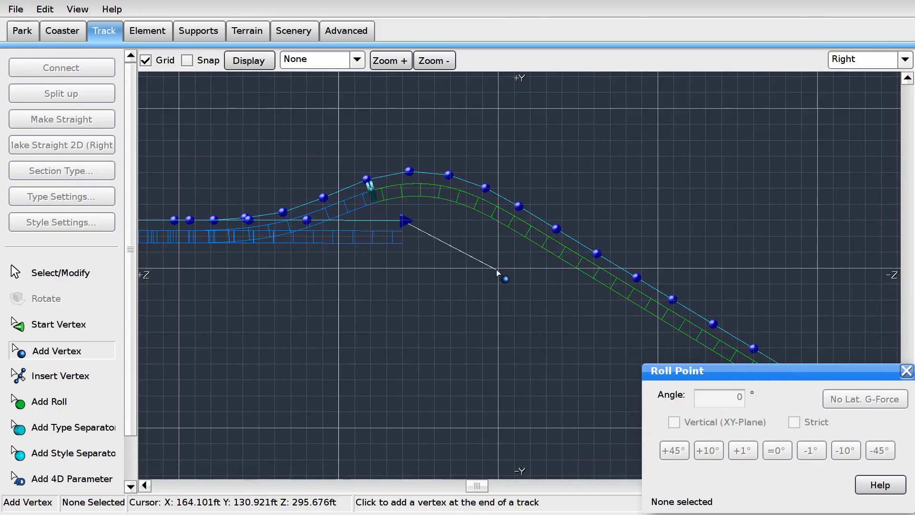
{"action": "left_click", "coordinate": [484, 272]}
{"action": "right_click_drag", "start_coordinate": [483, 273], "coordinate": [386, 210]}
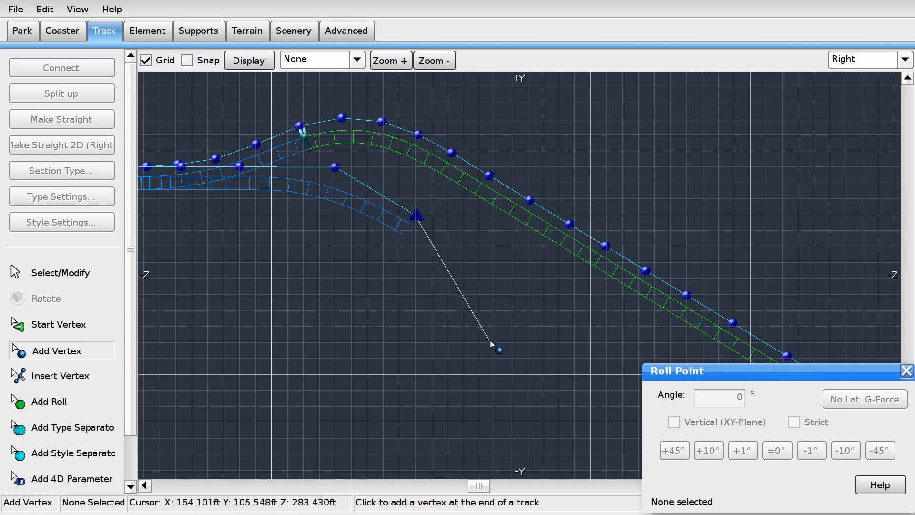
{"action": "right_click_drag", "start_coordinate": [536, 365], "coordinate": [428, 213]}
{"action": "left_click", "coordinate": [516, 351]}
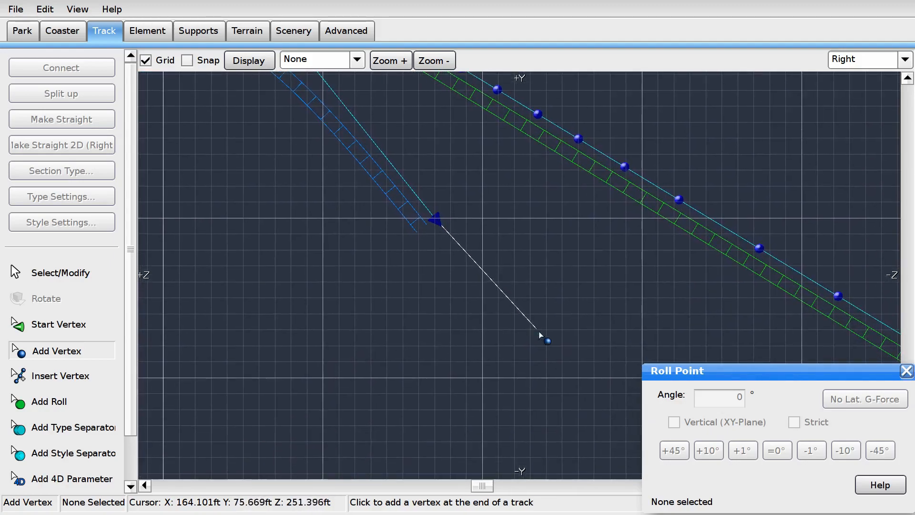
{"action": "left_click", "coordinate": [562, 374]}
Step: Add a vertex low on the main drop at a slightly shallower slope to start the pull-out
{"action": "scroll", "coordinate": [562, 374], "scroll_direction": "down", "scroll_amount": 3}
{"action": "right_click_drag", "start_coordinate": [511, 307], "coordinate": [509, 278]}
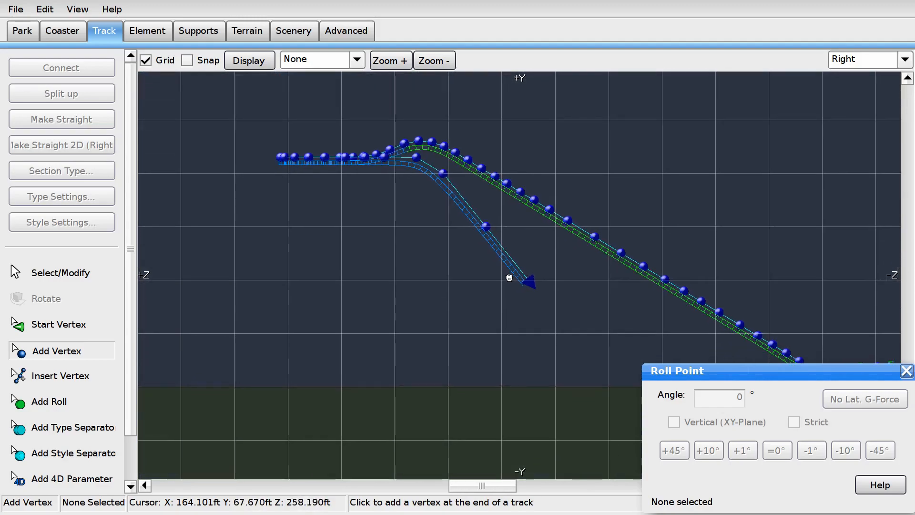
{"action": "scroll", "coordinate": [484, 227], "scroll_direction": "up", "scroll_amount": 3}
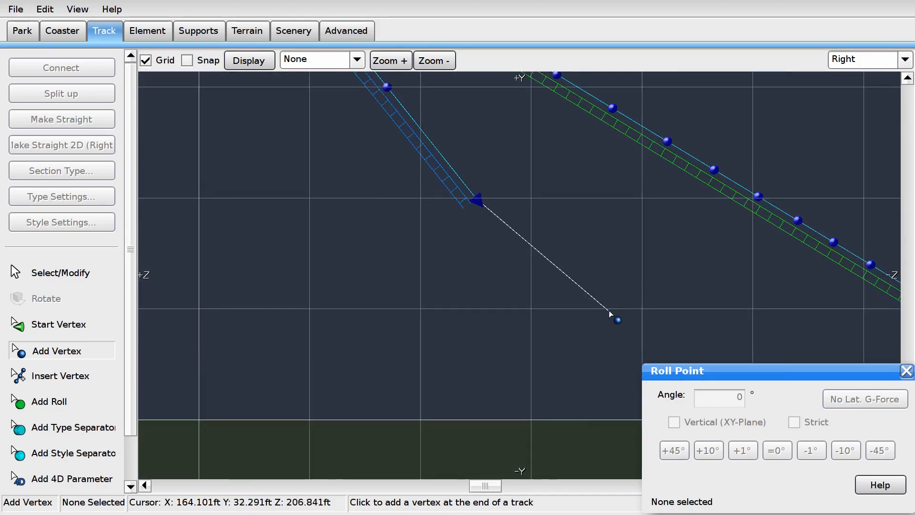
{"action": "left_click", "coordinate": [585, 310]}
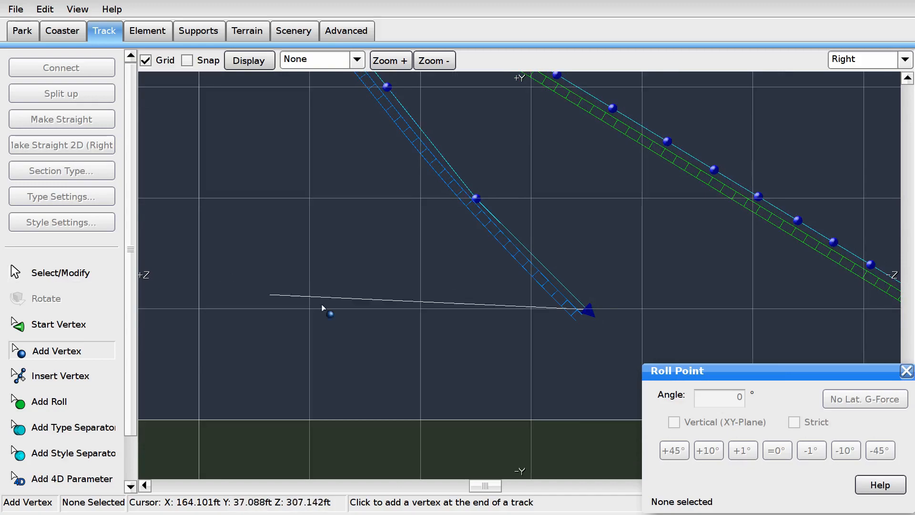
Step: Add two vertices that complete the pull-out and level the track just above the ground at the foot of the main drop
{"action": "right_click_drag", "start_coordinate": [527, 353], "coordinate": [388, 281]}
{"action": "left_click", "coordinate": [558, 305]}
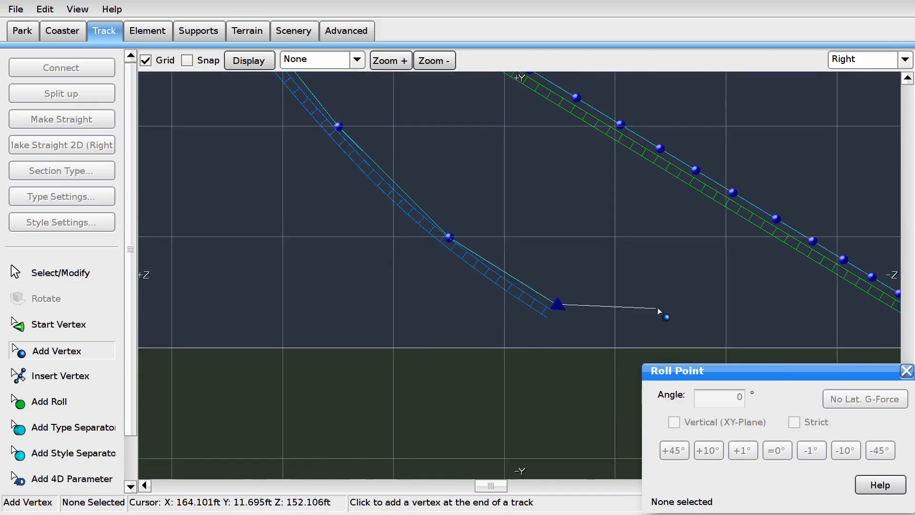
{"action": "left_click", "coordinate": [690, 304]}
{"action": "left_click", "coordinate": [93, 267]}
{"action": "scroll", "coordinate": [405, 230], "scroll_direction": "down", "scroll_amount": 3}
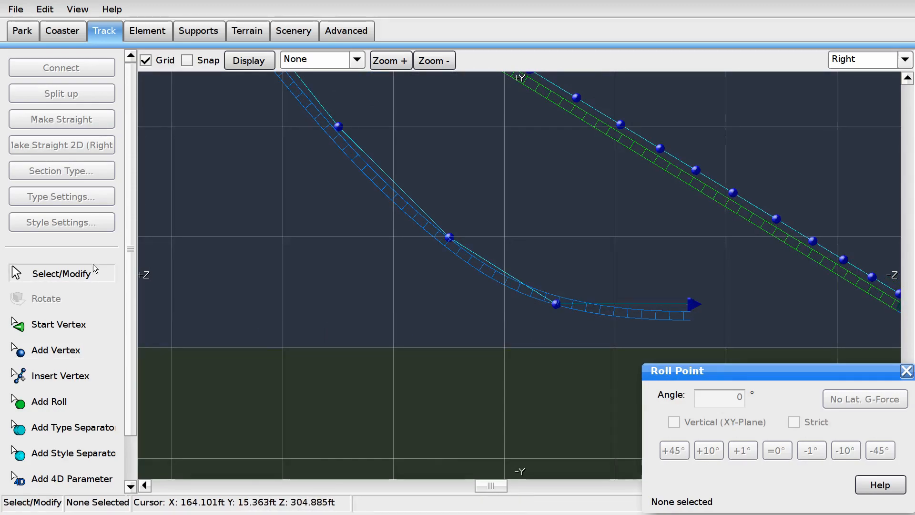
Step: Select the three lower vertices on the slope of the main drop and align them with Make Straight
{"action": "right_click_drag", "start_coordinate": [409, 233], "coordinate": [370, 186]}
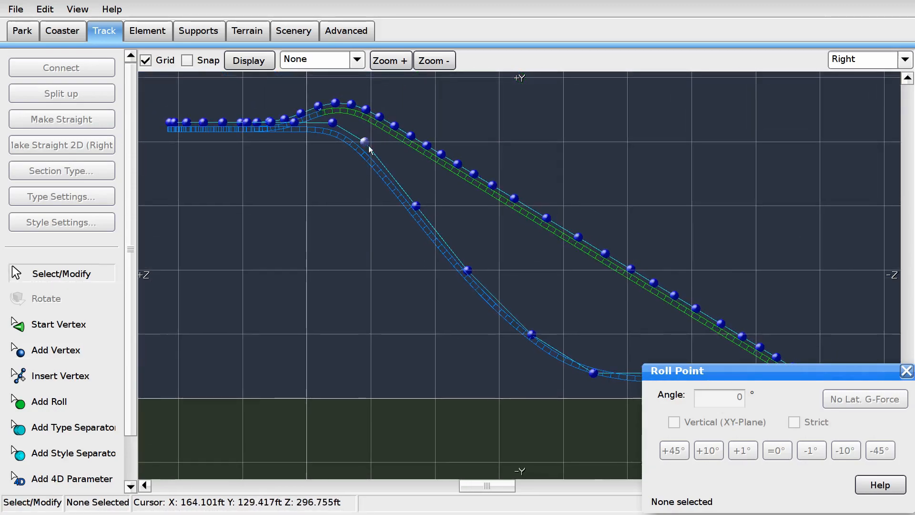
{"action": "left_click_drag", "start_coordinate": [413, 186], "coordinate": [439, 281]}
{"action": "left_click", "coordinate": [438, 279]}
{"action": "left_click", "coordinate": [467, 281]}
{"action": "left_click", "coordinate": [473, 364]}
{"action": "left_click", "coordinate": [526, 328]}
{"action": "left_click_drag", "start_coordinate": [493, 362], "coordinate": [549, 304]}
{"action": "left_click", "coordinate": [467, 269], "text": "shift"}
{"action": "left_click", "coordinate": [416, 206], "text": "shift"}
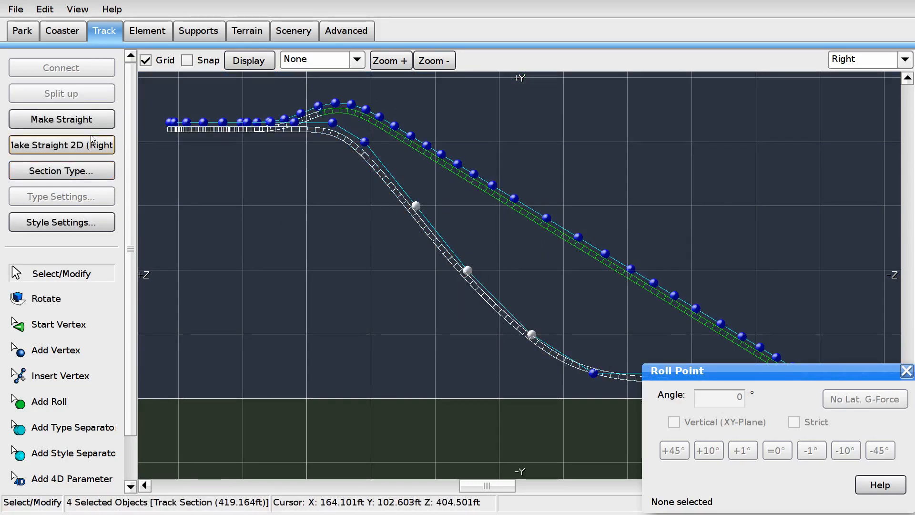
{"action": "left_click", "coordinate": [62, 120]}
Step: Align the four main drop vertices from the upper bend down to the start of the pull-out with Make Straight
{"action": "scroll", "coordinate": [338, 256], "scroll_direction": "up", "scroll_amount": 3}
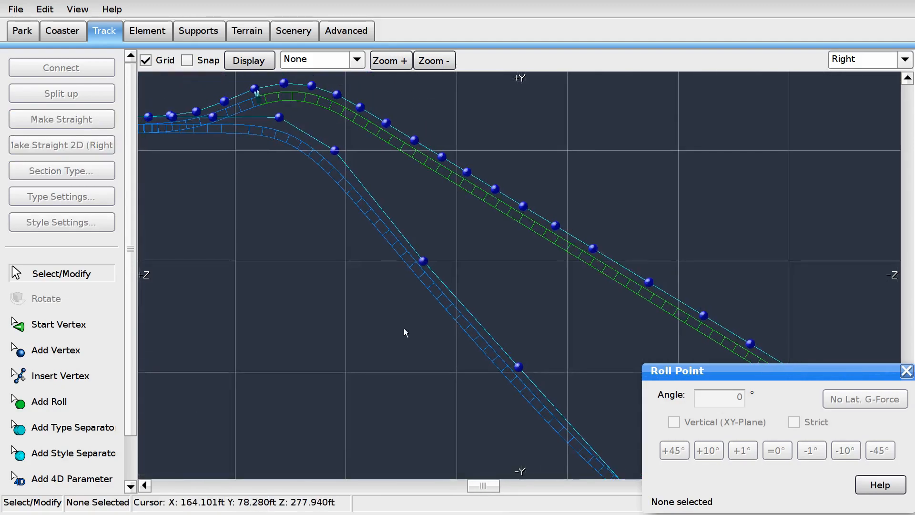
{"action": "left_click", "coordinate": [336, 152]}
{"action": "left_click_drag", "start_coordinate": [404, 217], "coordinate": [455, 277], "text": "shift"}
{"action": "right_click_drag", "start_coordinate": [428, 314], "coordinate": [295, 192]}
{"action": "left_click_drag", "start_coordinate": [391, 352], "coordinate": [503, 374], "text": "shift"}
{"action": "left_click_drag", "start_coordinate": [326, 334], "coordinate": [393, 205], "text": "shift"}
{"action": "left_click", "coordinate": [61, 120]}
{"action": "scroll", "coordinate": [421, 264], "scroll_direction": "down", "scroll_amount": 3}
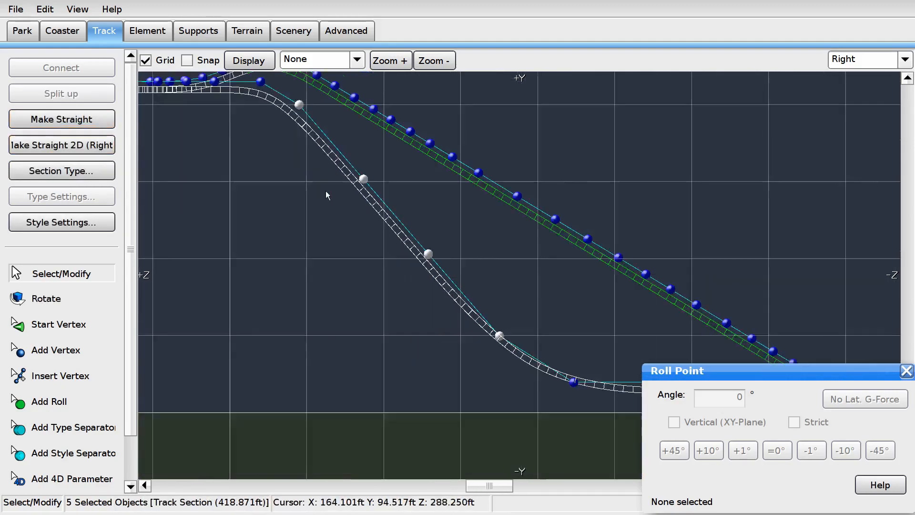
{"action": "left_click", "coordinate": [421, 265]}
Step: In the Perspective view, select the three vertices where the U-turn leads into the main drop and depump them
{"action": "scroll", "coordinate": [398, 269], "scroll_direction": "up", "scroll_amount": 5}
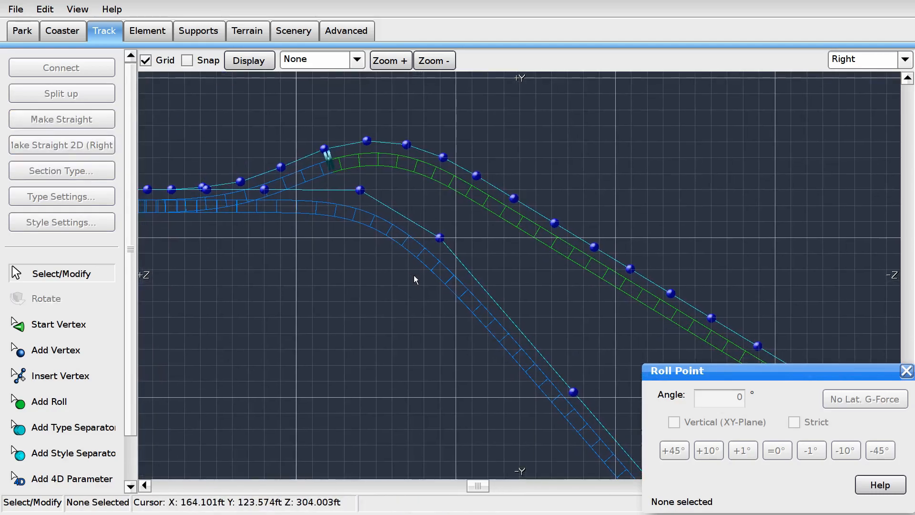
{"action": "left_click", "coordinate": [905, 59]}
{"action": "left_click", "coordinate": [886, 138]}
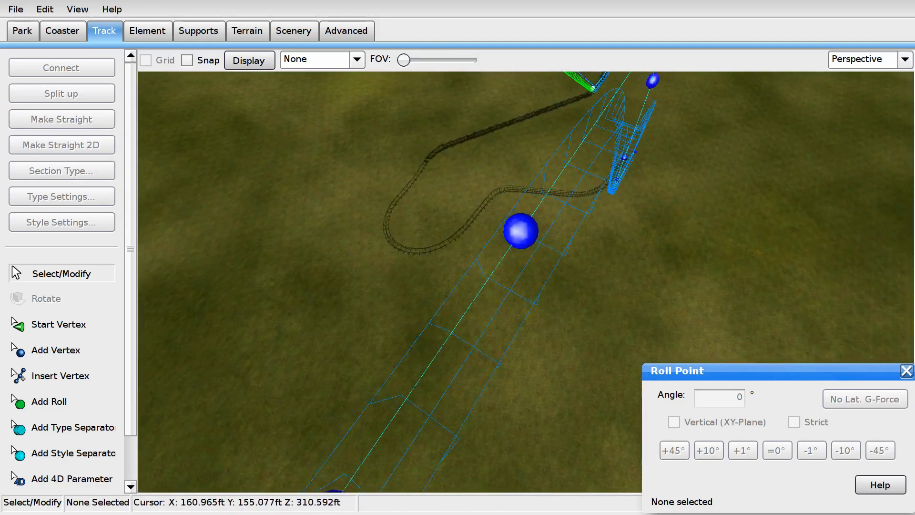
{"action": "right_click_drag", "start_coordinate": [621, 170], "coordinate": [621, 169]}
{"action": "left_click_drag", "start_coordinate": [410, 190], "coordinate": [614, 287]}
{"action": "left_click", "coordinate": [140, 31]}
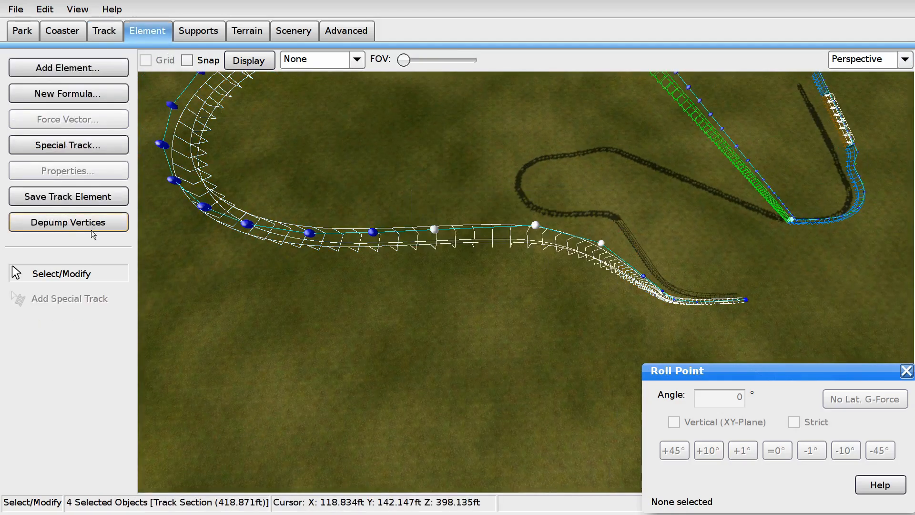
{"action": "left_click", "coordinate": [67, 222]}
Step: Examine the smoothed entrance to the main drop in the Perspective, Front and Right views
{"action": "left_click", "coordinate": [459, 154]}
{"action": "right_click_drag", "start_coordinate": [459, 154], "coordinate": [460, 153]}
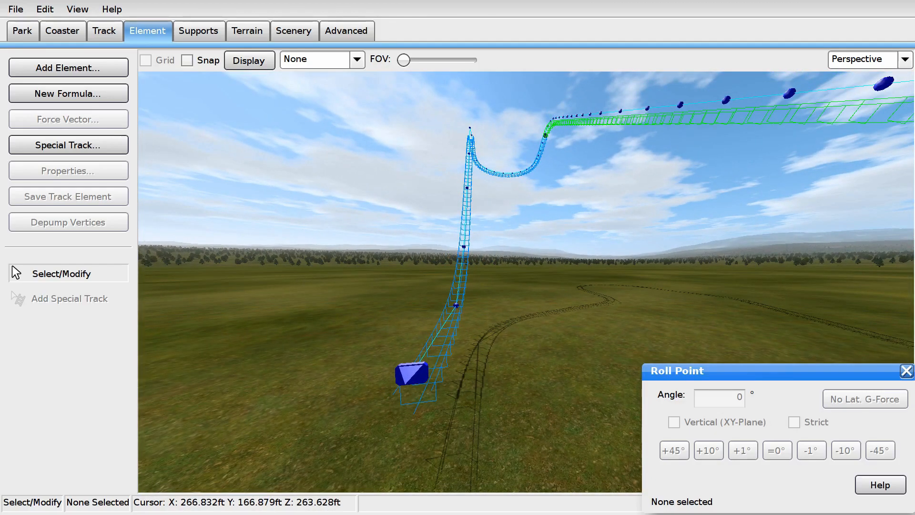
{"action": "right_click_drag", "start_coordinate": [459, 154], "coordinate": [460, 154]}
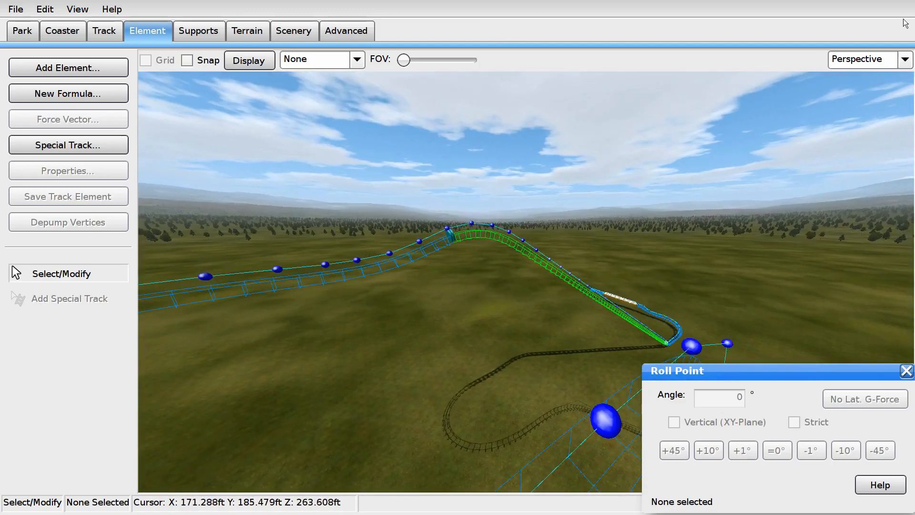
{"action": "left_click", "coordinate": [877, 60]}
{"action": "left_click", "coordinate": [860, 92]}
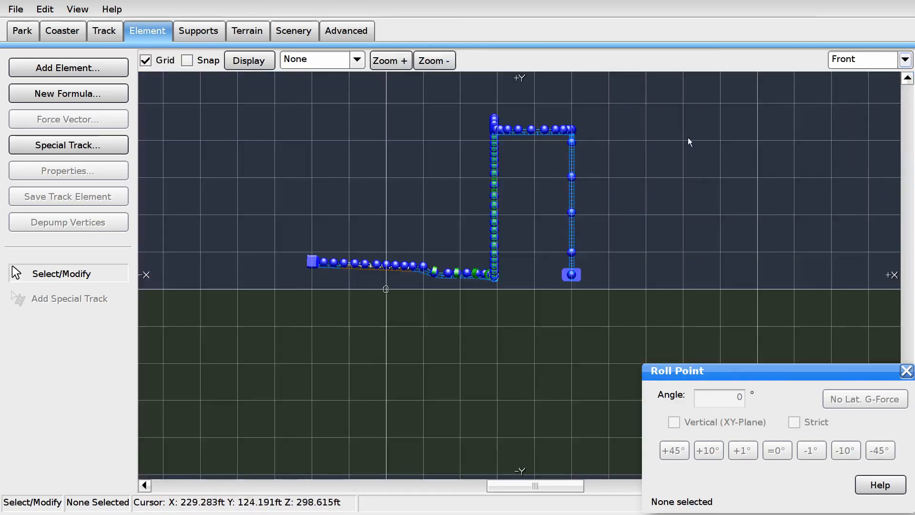
{"action": "left_click", "coordinate": [879, 60]}
{"action": "left_click", "coordinate": [864, 126]}
{"action": "left_click", "coordinate": [867, 61]}
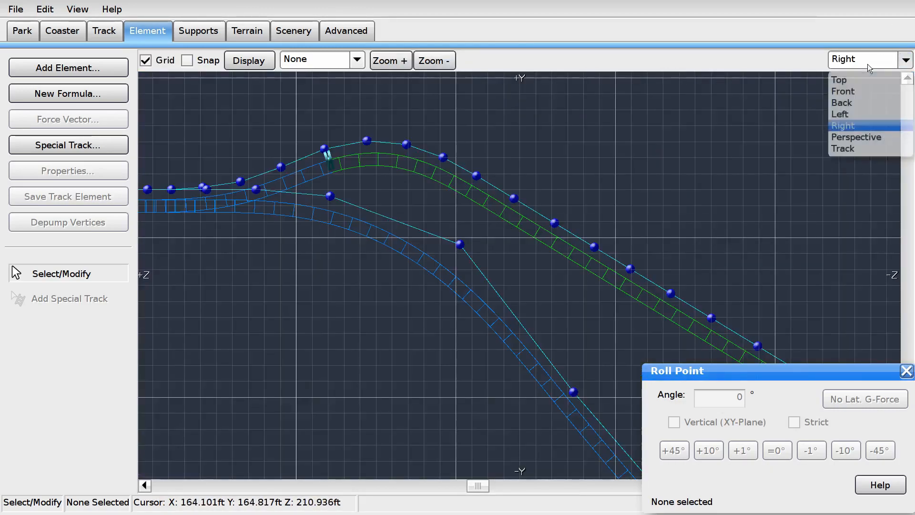
{"action": "left_click", "coordinate": [860, 137]}
Step: Return to track editing and inspect the lift crest, U-turn and drop with the speed comb, hiding the comb at the end
{"action": "left_click", "coordinate": [112, 9]}
{"action": "left_click", "coordinate": [92, 33]}
{"action": "left_click", "coordinate": [50, 403]}
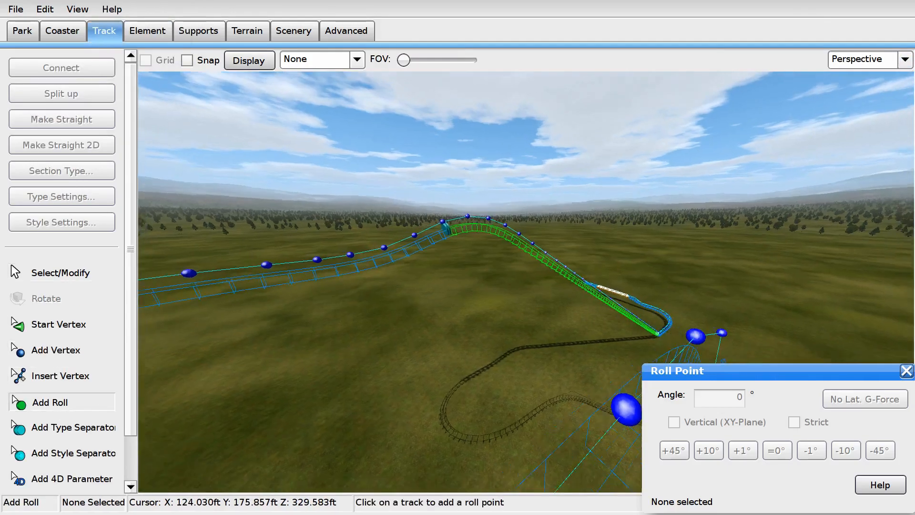
{"action": "key", "text": "Up"}
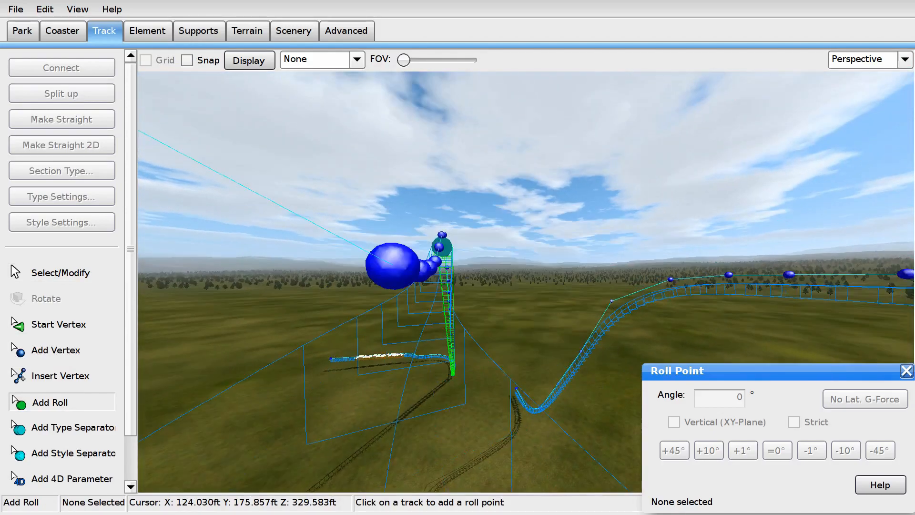
{"action": "left_click", "coordinate": [327, 59]}
{"action": "left_click", "coordinate": [310, 92]}
{"action": "left_click", "coordinate": [310, 67]}
{"action": "left_click", "coordinate": [307, 77]}
{"action": "left_click", "coordinate": [289, 57]}
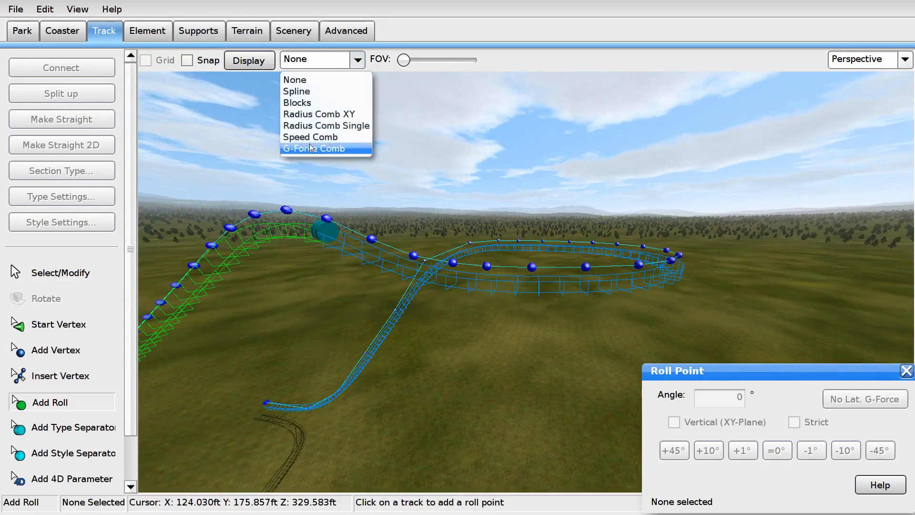
{"action": "left_click", "coordinate": [310, 157]}
{"action": "key", "text": "Escape"}
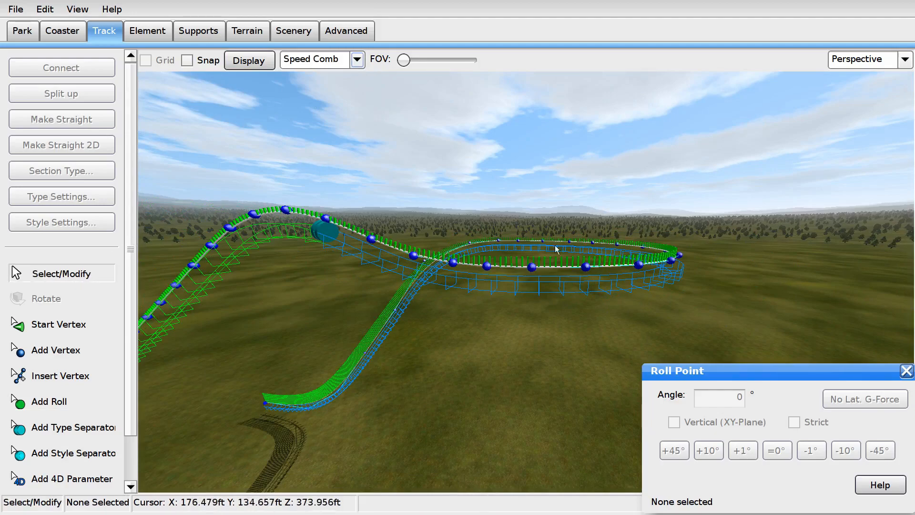
{"action": "right_click_drag", "start_coordinate": [408, 118], "coordinate": [371, 119]}
{"action": "left_click", "coordinate": [319, 59]}
{"action": "left_click", "coordinate": [322, 74]}
Step: Select the main drop vertices plus the last U-turn vertices before it, and lower them slightly below the level of the turn
{"action": "left_click", "coordinate": [873, 62]}
{"action": "left_click", "coordinate": [846, 91]}
{"action": "left_click", "coordinate": [868, 64]}
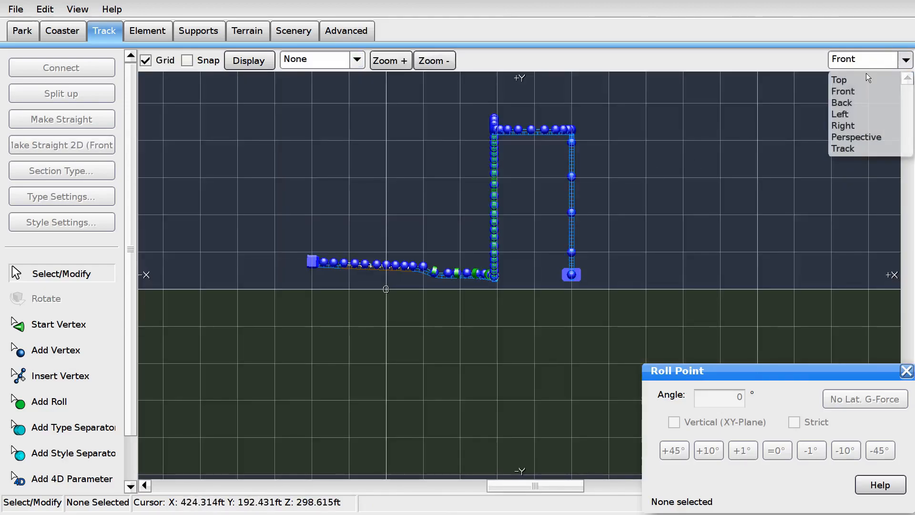
{"action": "left_click", "coordinate": [850, 114]}
{"action": "scroll", "coordinate": [476, 262], "scroll_direction": "down", "scroll_amount": 3}
{"action": "right_click_drag", "start_coordinate": [476, 261], "coordinate": [410, 332]}
{"action": "left_click", "coordinate": [460, 301]}
{"action": "left_click_drag", "start_coordinate": [493, 321], "coordinate": [579, 168]}
{"action": "scroll", "coordinate": [652, 170], "scroll_direction": "up", "scroll_amount": 3}
{"action": "scroll", "coordinate": [562, 238], "scroll_direction": "down", "scroll_amount": 4}
{"action": "left_click_drag", "start_coordinate": [491, 208], "coordinate": [539, 238]}
{"action": "left_click_drag", "start_coordinate": [623, 163], "coordinate": [650, 185], "text": "shift"}
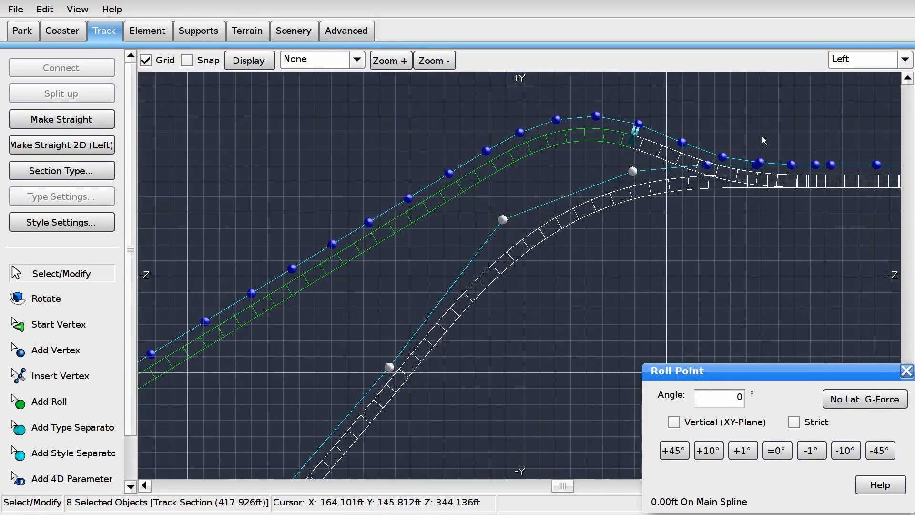
{"action": "left_click", "coordinate": [711, 167], "text": "shift"}
{"action": "left_click", "coordinate": [905, 59]}
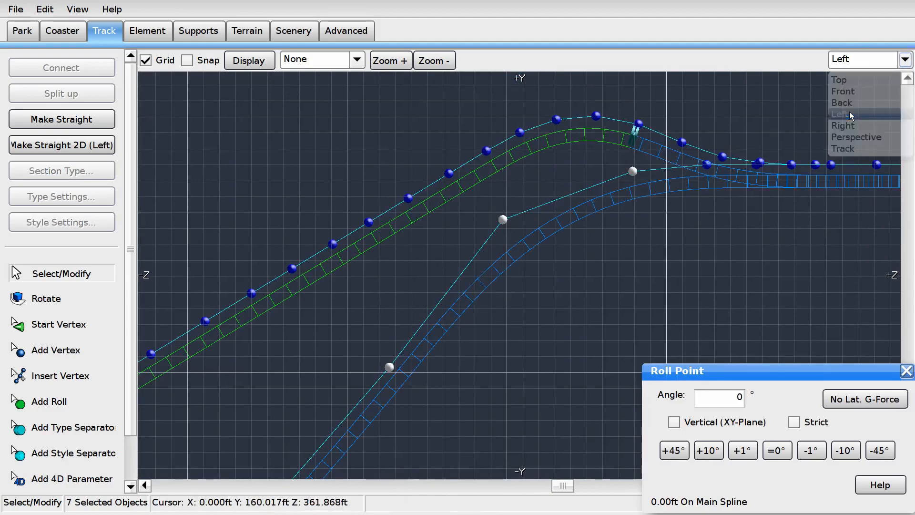
{"action": "left_click", "coordinate": [842, 126]}
{"action": "right_click_drag", "start_coordinate": [425, 246], "coordinate": [521, 272]}
{"action": "left_click", "coordinate": [461, 180], "text": "shift"}
{"action": "right_click_drag", "start_coordinate": [383, 202], "coordinate": [441, 193]}
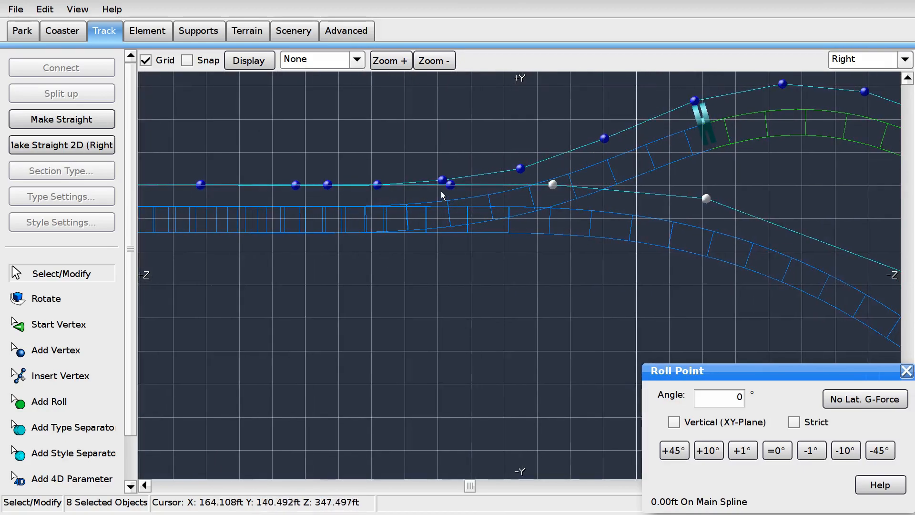
{"action": "left_click_drag", "start_coordinate": [552, 187], "coordinate": [556, 220]}
{"action": "scroll", "coordinate": [484, 249], "scroll_direction": "down", "scroll_amount": 3}
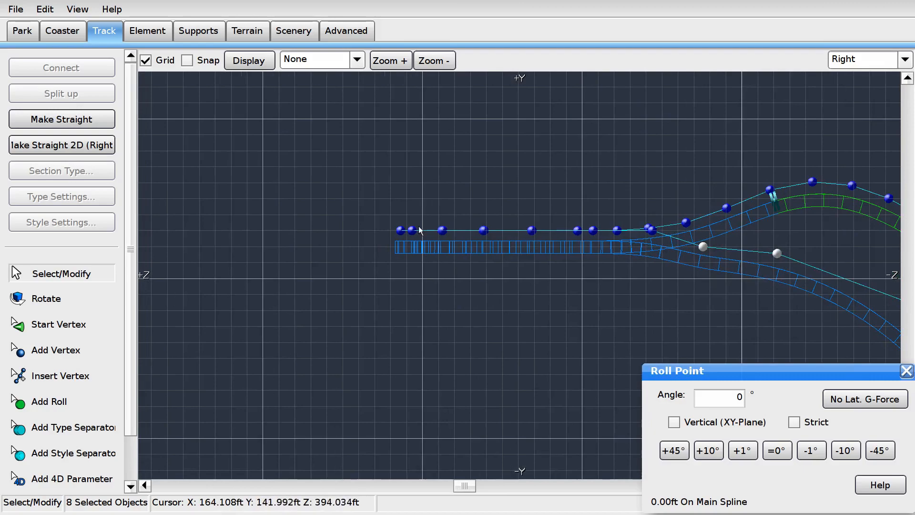
Step: Align the vertices of the U-turn's second half in a gentle downward slope to the drop with Make Straight 2D (Right)
{"action": "left_click", "coordinate": [403, 231]}
{"action": "left_click", "coordinate": [412, 231], "text": "shift"}
{"action": "left_click", "coordinate": [841, 59]}
{"action": "left_click", "coordinate": [839, 80]}
{"action": "left_click_drag", "start_coordinate": [531, 398], "coordinate": [649, 183], "text": "shift"}
{"action": "left_click", "coordinate": [905, 59]}
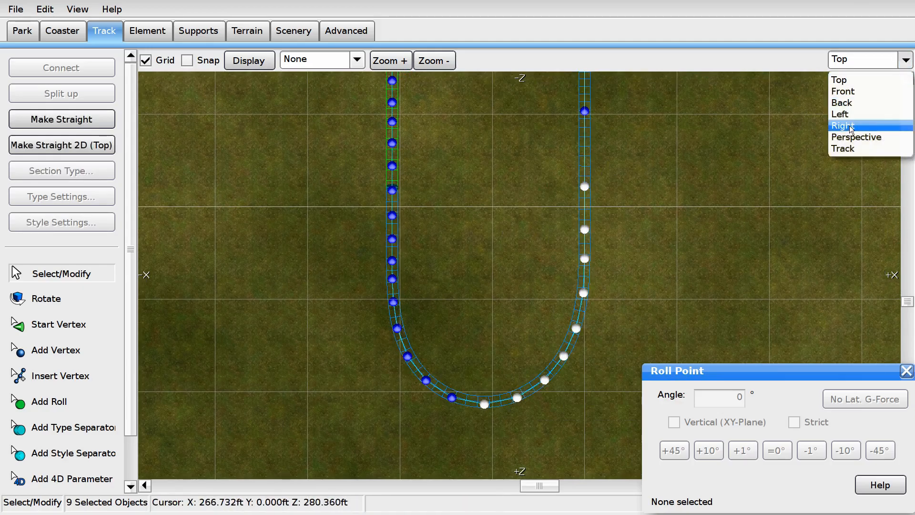
{"action": "left_click", "coordinate": [850, 126]}
{"action": "right_click_drag", "start_coordinate": [659, 185], "coordinate": [494, 177]}
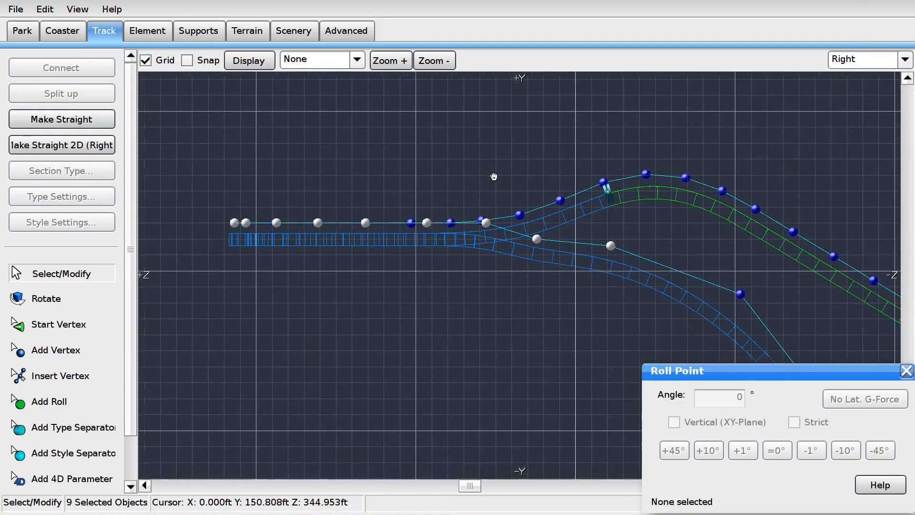
{"action": "left_click", "coordinate": [612, 249], "text": "shift"}
{"action": "left_click", "coordinate": [56, 139]}
Step: Move the aligned vertices of the U-turn's second half slightly lower
{"action": "right_click_drag", "start_coordinate": [351, 197], "coordinate": [389, 164]}
{"action": "right_click_drag", "start_coordinate": [480, 122], "coordinate": [450, 108]}
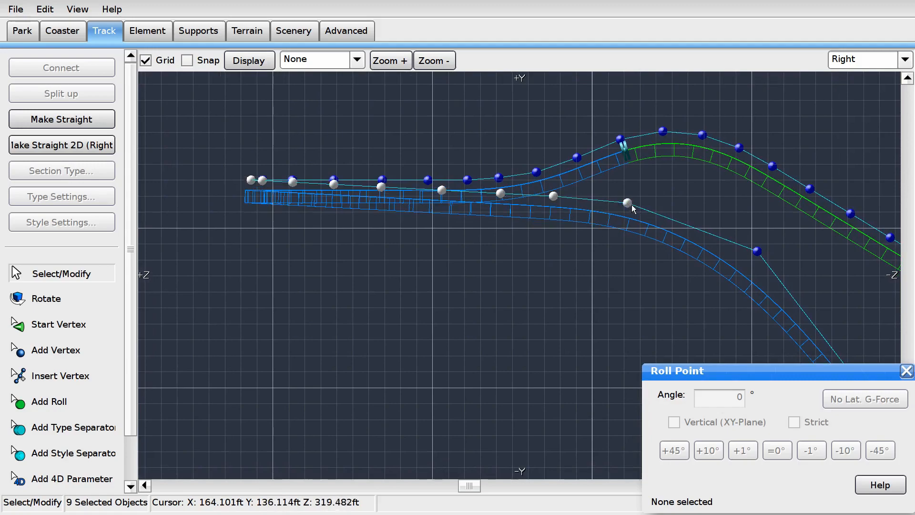
{"action": "left_click_drag", "start_coordinate": [626, 204], "coordinate": [626, 209]}
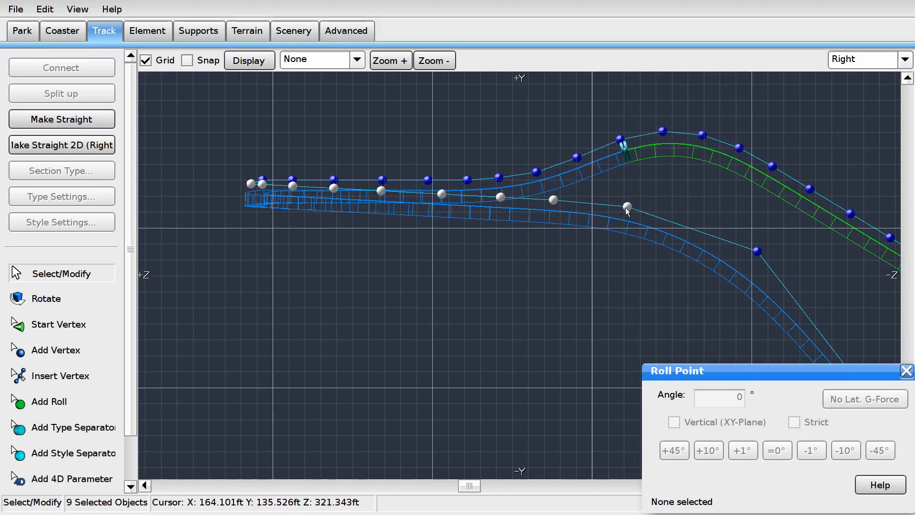
{"action": "left_click", "coordinate": [508, 271]}
Step: Align the vertices of the U-turn's first half up to its outermost vertex with Make Straight 2D (Right)
{"action": "right_click_drag", "start_coordinate": [494, 270], "coordinate": [574, 283]}
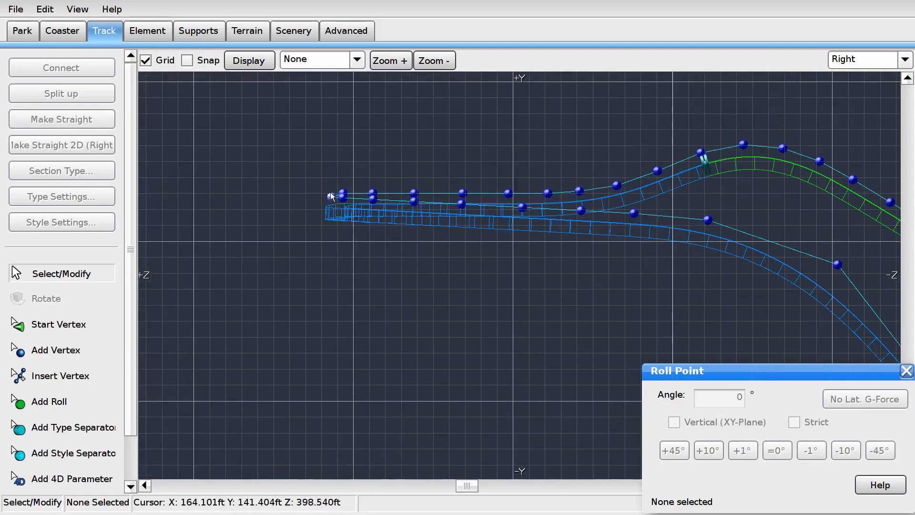
{"action": "left_click", "coordinate": [332, 196]}
{"action": "left_click", "coordinate": [343, 193], "text": "shift"}
{"action": "left_click_drag", "start_coordinate": [367, 183], "coordinate": [574, 199], "text": "shift"}
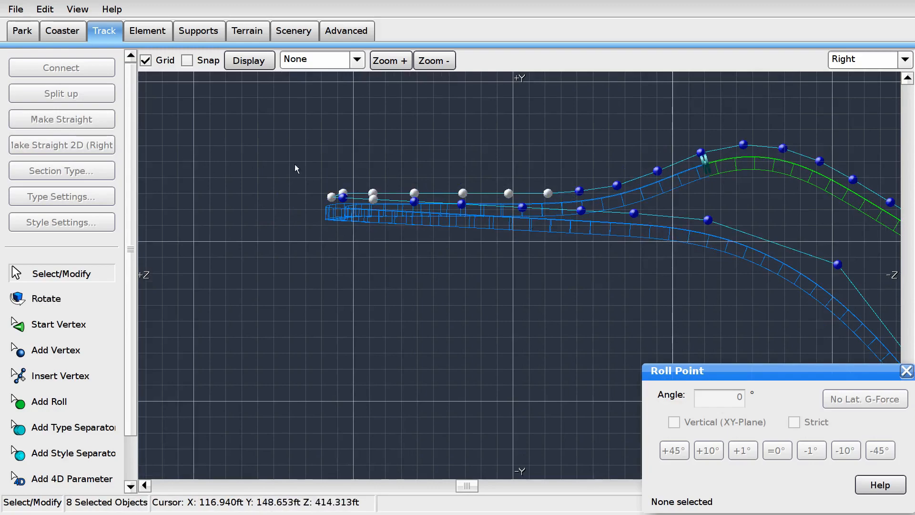
{"action": "left_click", "coordinate": [372, 200], "text": "shift"}
{"action": "left_click", "coordinate": [93, 140]}
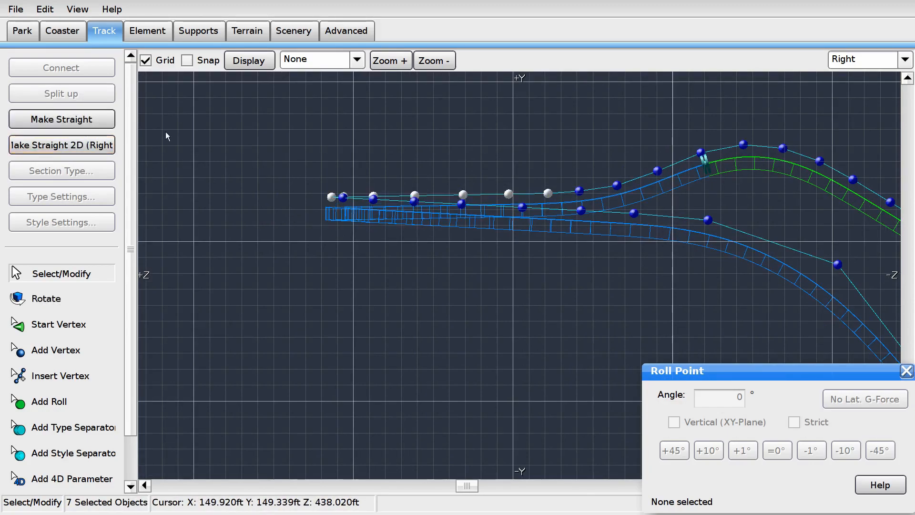
Step: Select all U-turn vertices from the end of the post-crest dip to the start of the main drop
{"action": "left_click", "coordinate": [707, 220]}
{"action": "left_click_drag", "start_coordinate": [268, 163], "coordinate": [644, 202], "text": "shift"}
{"action": "right_click_drag", "start_coordinate": [679, 220], "coordinate": [575, 204]}
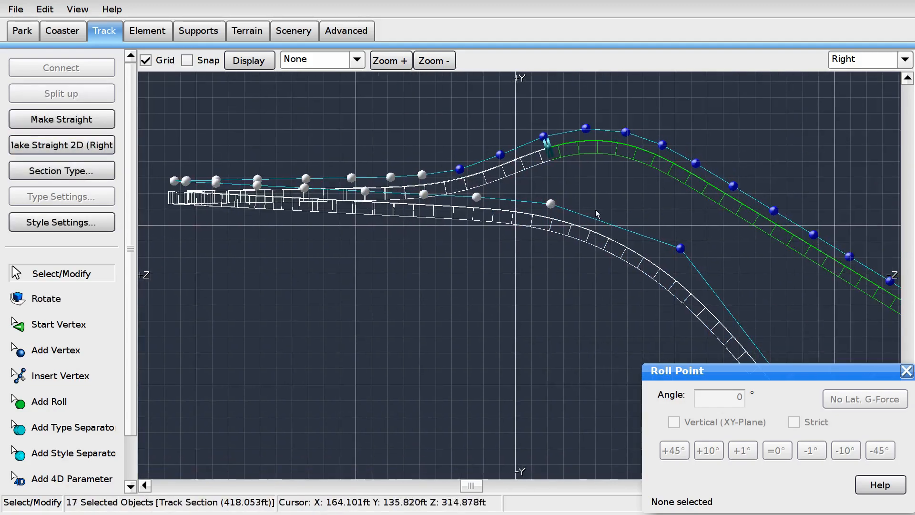
Step: Extend the vertex selection by one more vertex at the top of the drop and depump the selected vertices
{"action": "left_click_drag", "start_coordinate": [681, 255], "coordinate": [684, 258], "text": "shift"}
{"action": "scroll", "coordinate": [667, 248], "scroll_direction": "down", "scroll_amount": 3}
{"action": "right_click_drag", "start_coordinate": [636, 237], "coordinate": [494, 140]}
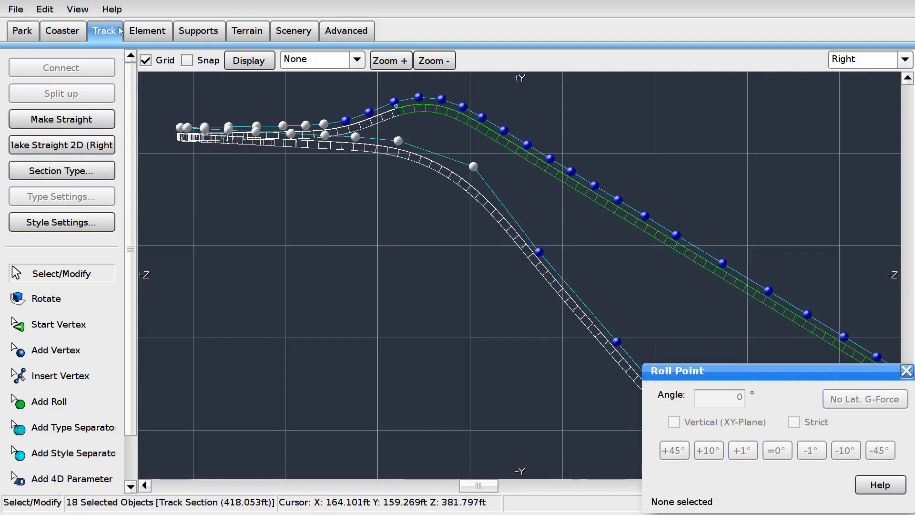
{"action": "left_click", "coordinate": [145, 28]}
{"action": "left_click", "coordinate": [49, 230]}
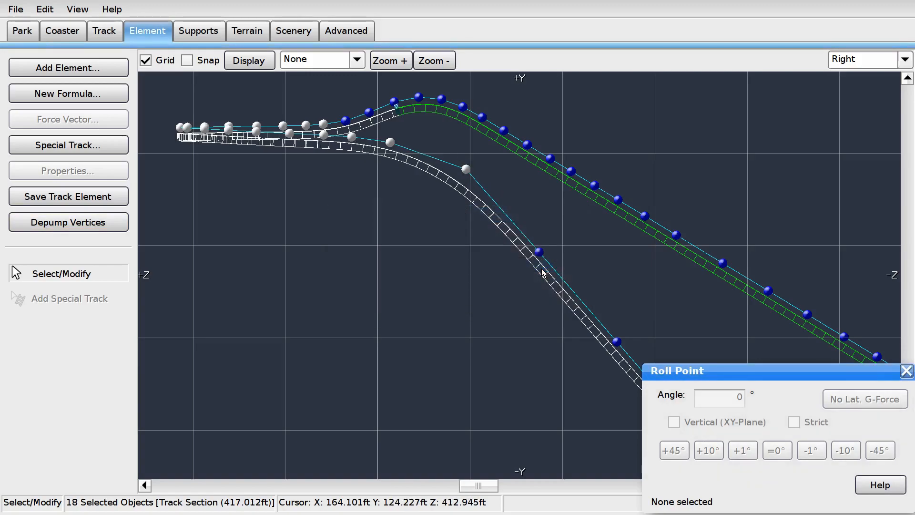
{"action": "left_click", "coordinate": [720, 172]}
Step: In the Perspective view, add a roll point just before the elevated turn with a 0° angle and Strict enabled
{"action": "left_click", "coordinate": [902, 60]}
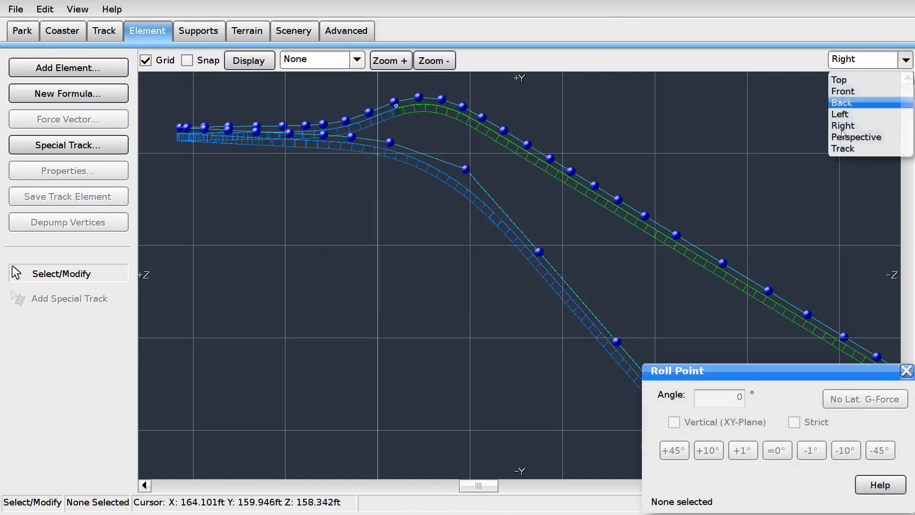
{"action": "left_click", "coordinate": [852, 139]}
{"action": "left_click", "coordinate": [102, 31]}
{"action": "left_click", "coordinate": [91, 405]}
{"action": "right_click_drag", "start_coordinate": [381, 267], "coordinate": [476, 290]}
{"action": "right_click_drag", "start_coordinate": [338, 277], "coordinate": [338, 324]}
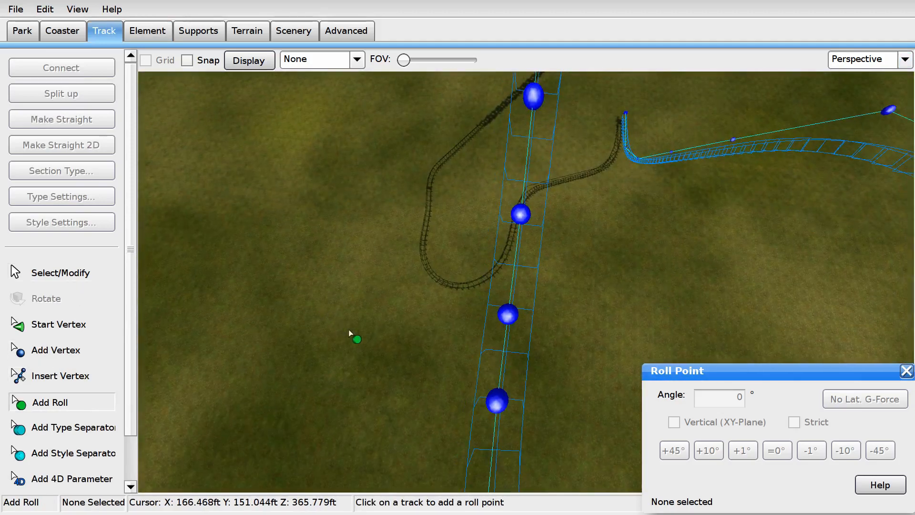
{"action": "left_click", "coordinate": [531, 322]}
{"action": "left_click", "coordinate": [50, 275]}
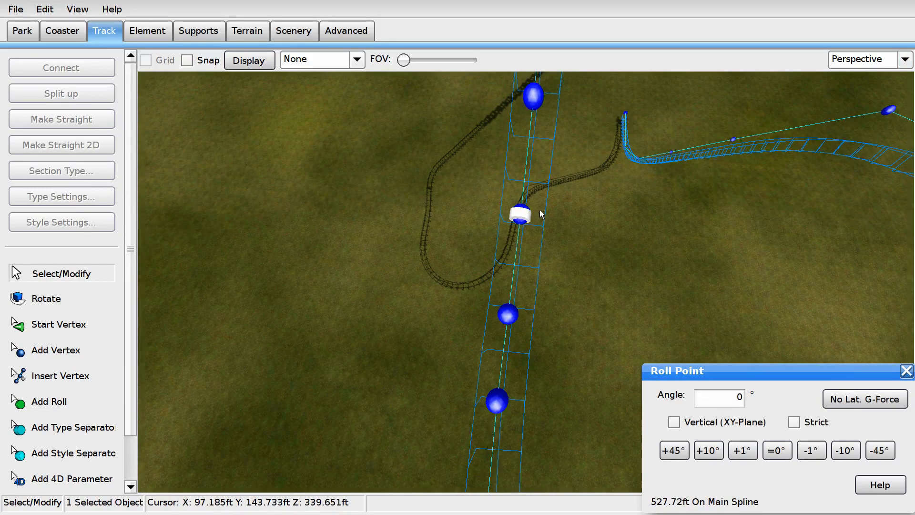
{"action": "right_click_drag", "start_coordinate": [696, 343], "coordinate": [553, 286]}
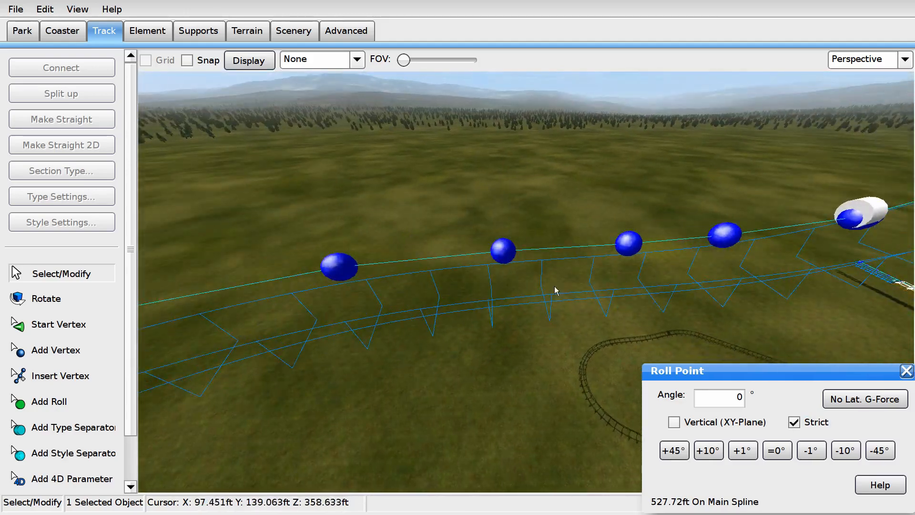
Step: Add a roll point at the entry of the elevated turn and set its angle to 20°
{"action": "left_click", "coordinate": [114, 402]}
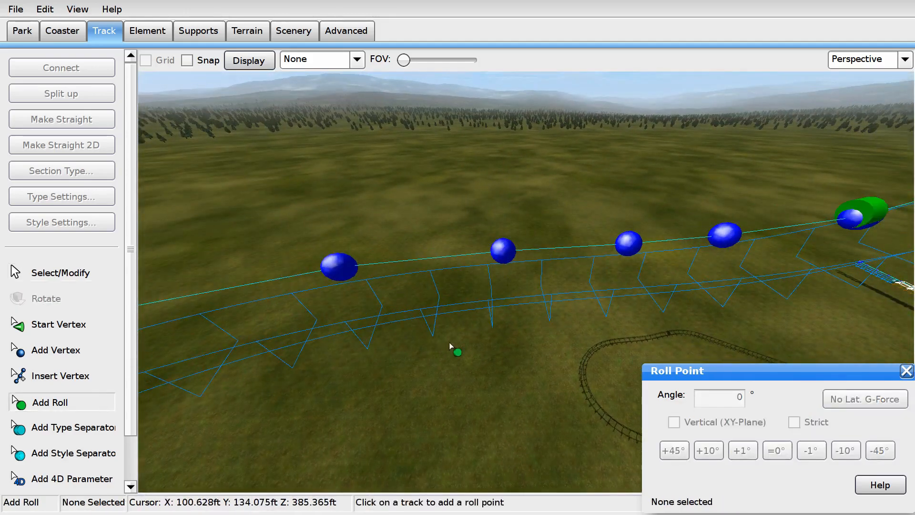
{"action": "left_click", "coordinate": [514, 298]}
{"action": "left_click", "coordinate": [112, 273]}
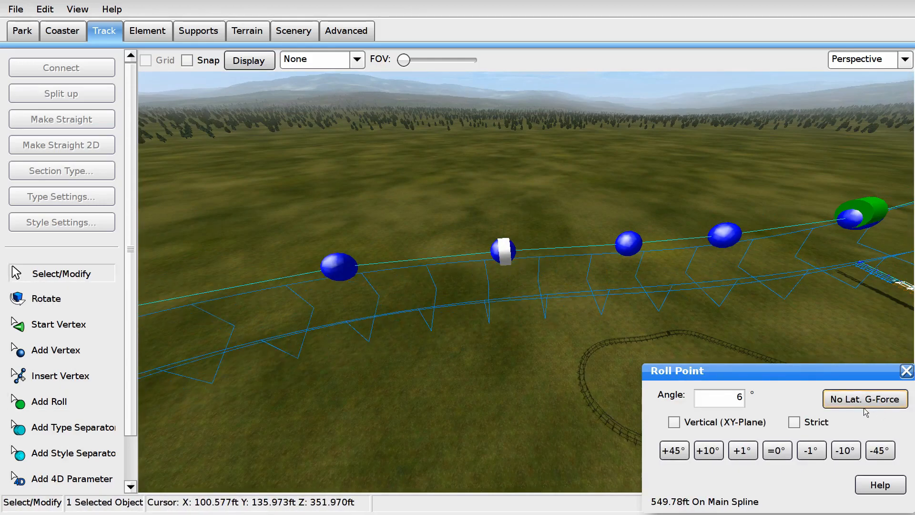
{"action": "left_click", "coordinate": [709, 451]}
{"action": "left_click", "coordinate": [709, 450]}
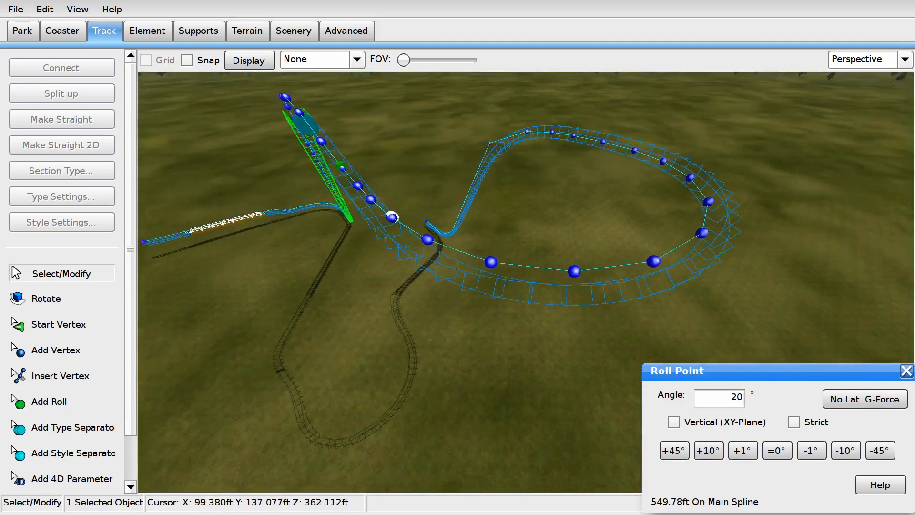
Step: Add a roll point a few vertices further into the turn and bank it to 20°
{"action": "right_click_drag", "start_coordinate": [596, 329], "coordinate": [473, 337]}
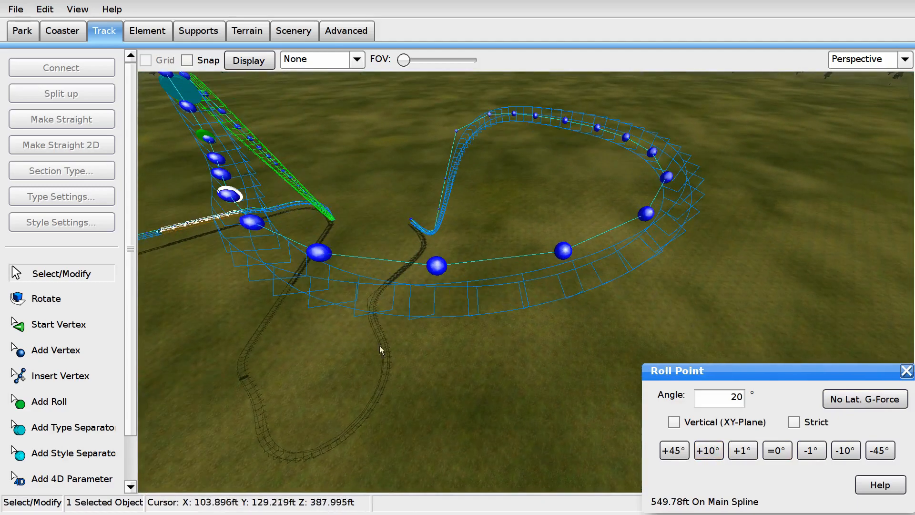
{"action": "left_click", "coordinate": [45, 401]}
{"action": "right_click_drag", "start_coordinate": [181, 376], "coordinate": [314, 353]}
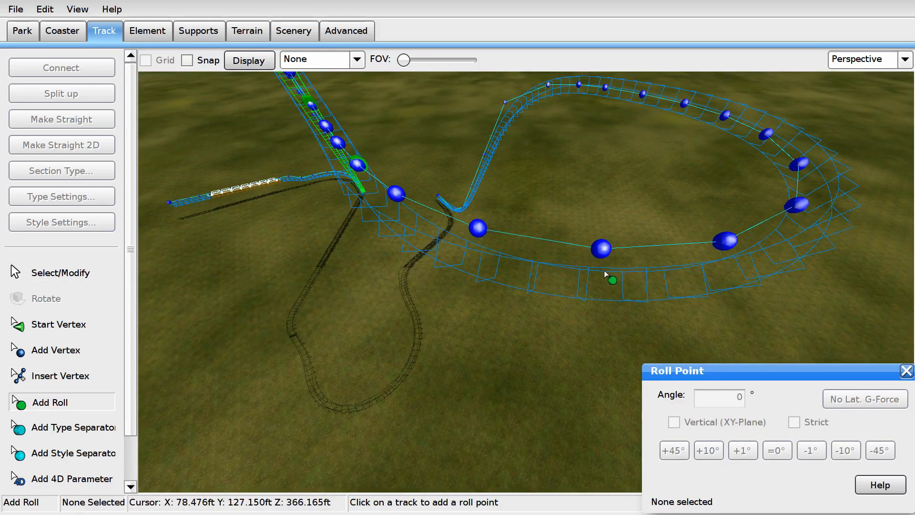
{"action": "left_click", "coordinate": [604, 272]}
{"action": "left_click", "coordinate": [846, 399]}
{"action": "left_click", "coordinate": [777, 450]}
{"action": "left_click", "coordinate": [709, 450]}
{"action": "left_click", "coordinate": [709, 450]}
Step: Add another roll point on the track at the far bend of the turn, also with a 20° angle
{"action": "right_click_drag", "start_coordinate": [699, 334], "coordinate": [524, 309]}
{"action": "right_click_drag", "start_coordinate": [606, 288], "coordinate": [645, 295]}
{"action": "left_click", "coordinate": [530, 294]}
{"action": "left_click", "coordinate": [851, 408]}
{"action": "left_click", "coordinate": [778, 449]}
{"action": "left_click", "coordinate": [709, 447]}
{"action": "left_click", "coordinate": [709, 448]}
Step: Add two more roll points around the rest of the turn, banking the last one to 20°
{"action": "right_click_drag", "start_coordinate": [672, 324], "coordinate": [558, 307]}
{"action": "left_click", "coordinate": [510, 298]}
{"action": "left_click", "coordinate": [880, 404]}
{"action": "double_click", "coordinate": [715, 452]}
{"action": "right_click_drag", "start_coordinate": [748, 324], "coordinate": [716, 308]}
{"action": "right_click_drag", "start_coordinate": [491, 321], "coordinate": [501, 318]}
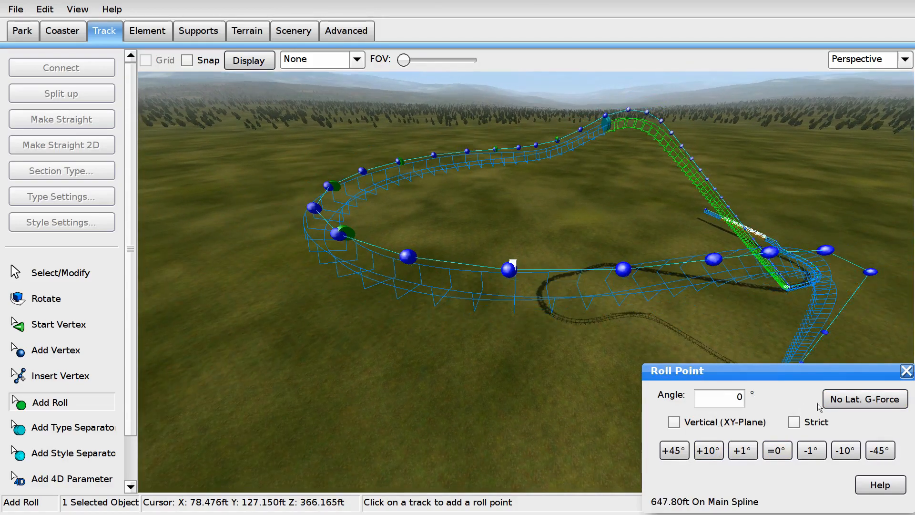
{"action": "left_click", "coordinate": [713, 450]}
{"action": "right_click_drag", "start_coordinate": [734, 303], "coordinate": [683, 266]}
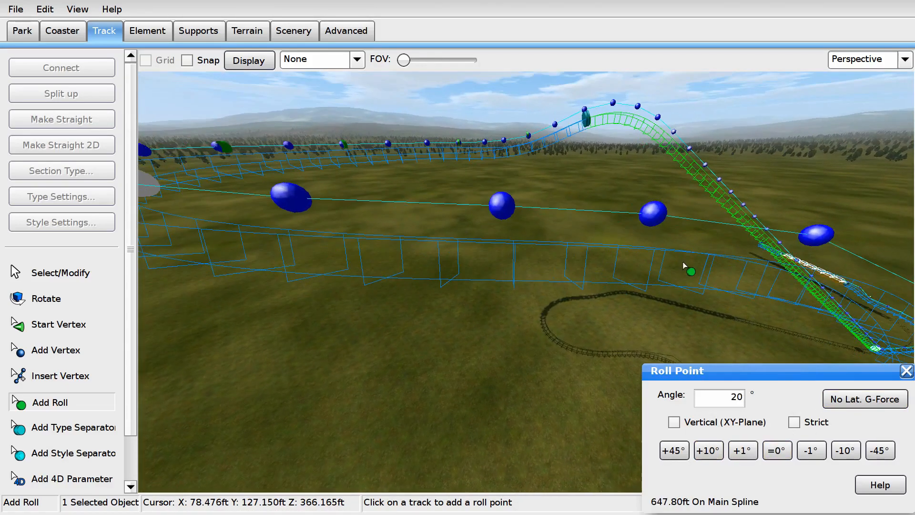
Step: Add a closing roll point at the exit of the turn before the drop with a 0° angle and Strict enabled
{"action": "left_click", "coordinate": [501, 241]}
{"action": "right_click_drag", "start_coordinate": [715, 305], "coordinate": [698, 321]}
{"action": "left_click", "coordinate": [89, 273]}
{"action": "right_click_drag", "start_coordinate": [429, 295], "coordinate": [380, 253]}
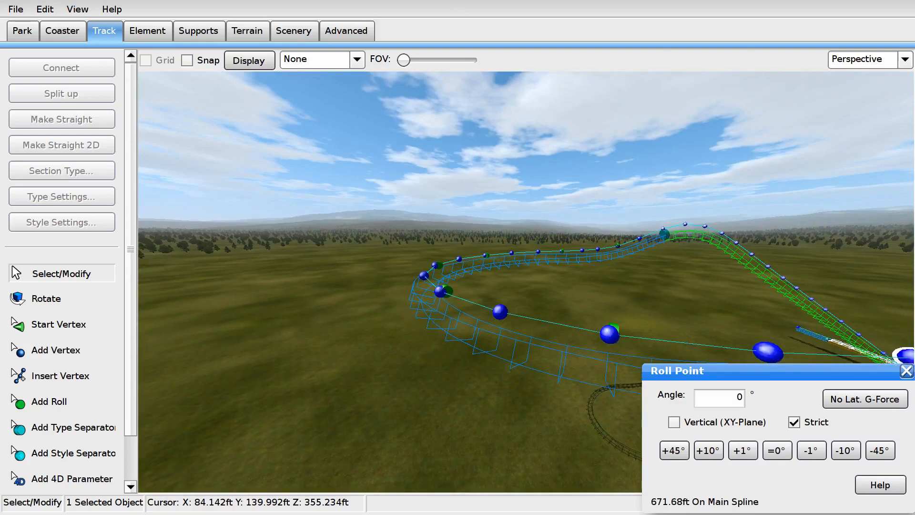
{"action": "right_click_drag", "start_coordinate": [380, 253], "coordinate": [417, 247]}
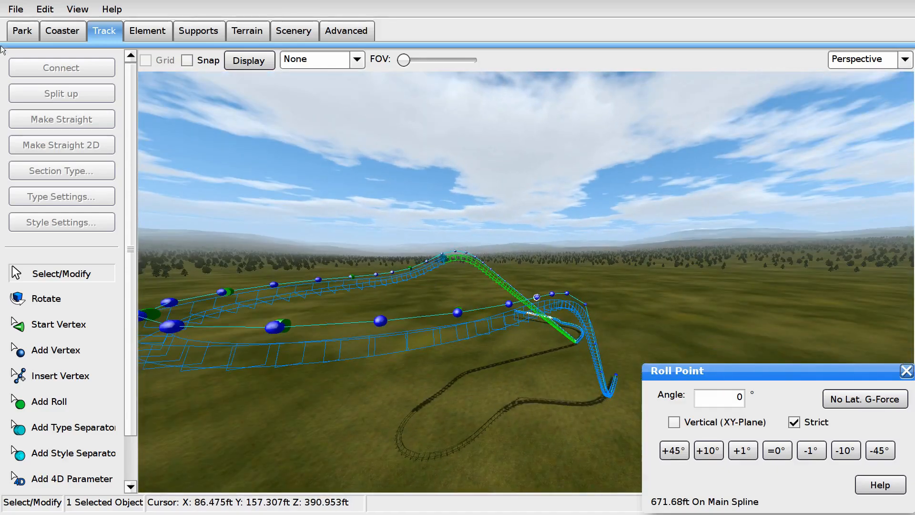
Step: Save the park file
{"action": "left_click", "coordinate": [15, 8]}
{"action": "left_click", "coordinate": [49, 82]}
{"action": "right_click_drag", "start_coordinate": [305, 215], "coordinate": [330, 206]}
Step: Switch to the Left view and overlay the G-Force Comb on the lower end of the second drop
{"action": "left_click", "coordinate": [859, 62]}
{"action": "left_click", "coordinate": [851, 94]}
{"action": "left_click", "coordinate": [859, 57]}
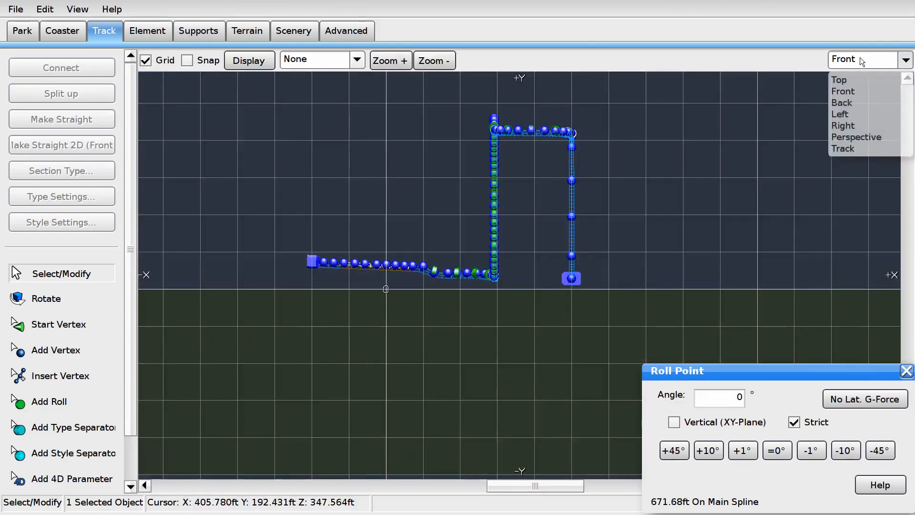
{"action": "left_click", "coordinate": [855, 114]}
{"action": "scroll", "coordinate": [447, 324], "scroll_direction": "down", "scroll_amount": 6}
{"action": "right_click_drag", "start_coordinate": [326, 391], "coordinate": [542, 255]}
{"action": "scroll", "coordinate": [540, 257], "scroll_direction": "up", "scroll_amount": 5}
{"action": "right_click_drag", "start_coordinate": [473, 309], "coordinate": [419, 249]}
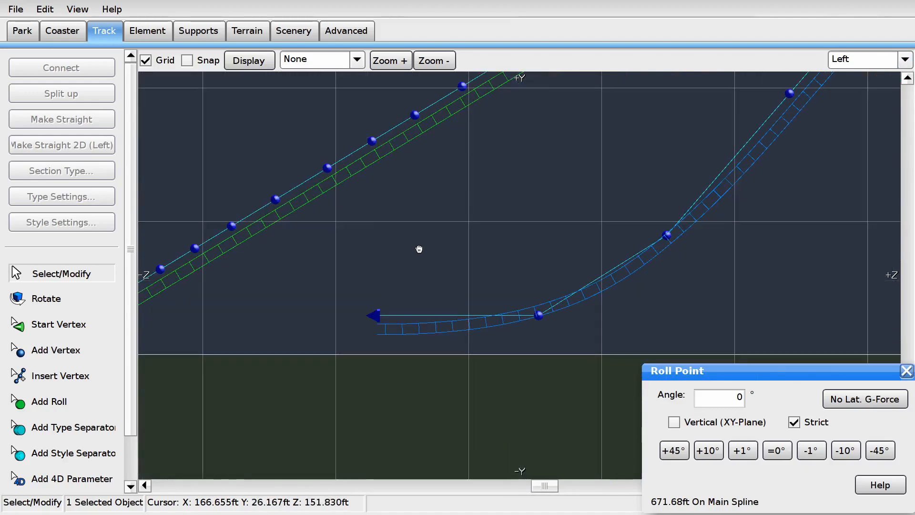
{"action": "left_click", "coordinate": [315, 59]}
{"action": "left_click", "coordinate": [336, 146]}
Step: Reposition the vertices and the end vertex at the bottom of the drop to reshape the pull-out curve
{"action": "mouse_move", "coordinate": [339, 358]}
{"action": "left_mouse_down"}
{"action": "mouse_move", "coordinate": [683, 227]}
{"action": "mouse_move", "coordinate": [676, 243]}
{"action": "mouse_move", "coordinate": [651, 217]}
{"action": "mouse_move", "coordinate": [621, 221]}
{"action": "mouse_move", "coordinate": [638, 222]}
{"action": "left_mouse_up"}
{"action": "left_click_drag", "start_coordinate": [261, 338], "coordinate": [542, 253]}
{"action": "left_click_drag", "start_coordinate": [510, 302], "coordinate": [516, 295]}
{"action": "left_click", "coordinate": [367, 293]}
{"action": "key", "text": "Right"}
{"action": "key", "text": "Right"}
{"action": "key", "text": "Right"}
{"action": "left_click", "coordinate": [459, 231]}
{"action": "scroll", "coordinate": [519, 233], "scroll_direction": "down", "scroll_amount": 3}
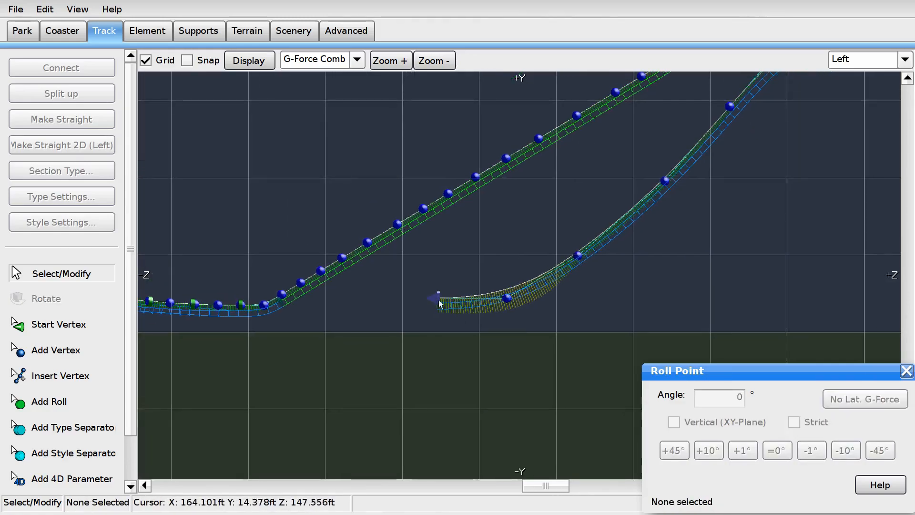
{"action": "left_click", "coordinate": [435, 303]}
{"action": "left_click", "coordinate": [575, 213]}
{"action": "scroll", "coordinate": [575, 213], "scroll_direction": "down", "scroll_amount": 5}
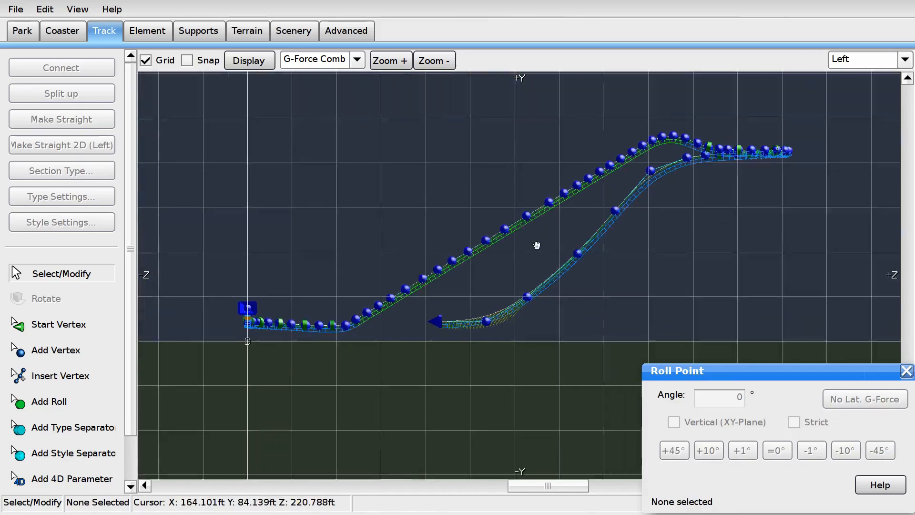
Step: Select the four vertices along the sloped middle of the drop and apply Make Straight to them
{"action": "left_click_drag", "start_coordinate": [494, 379], "coordinate": [596, 267]}
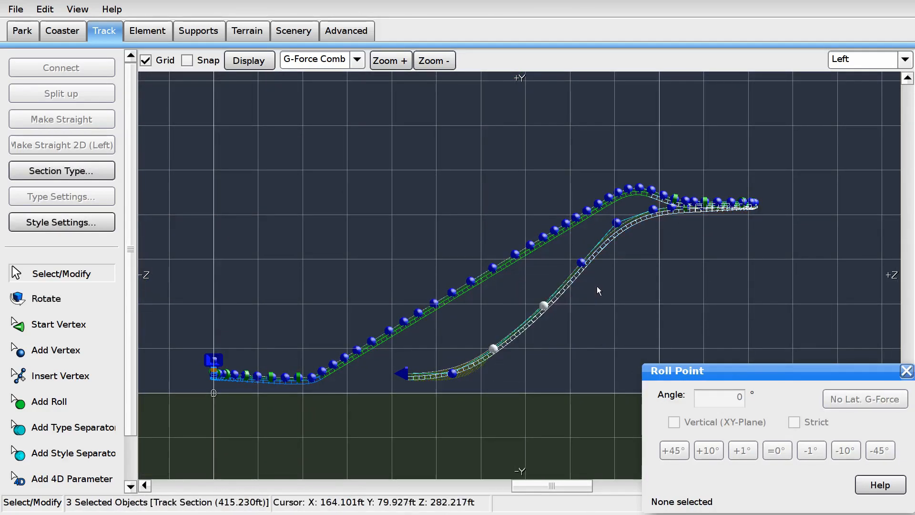
{"action": "left_click", "coordinate": [581, 261], "text": "shift"}
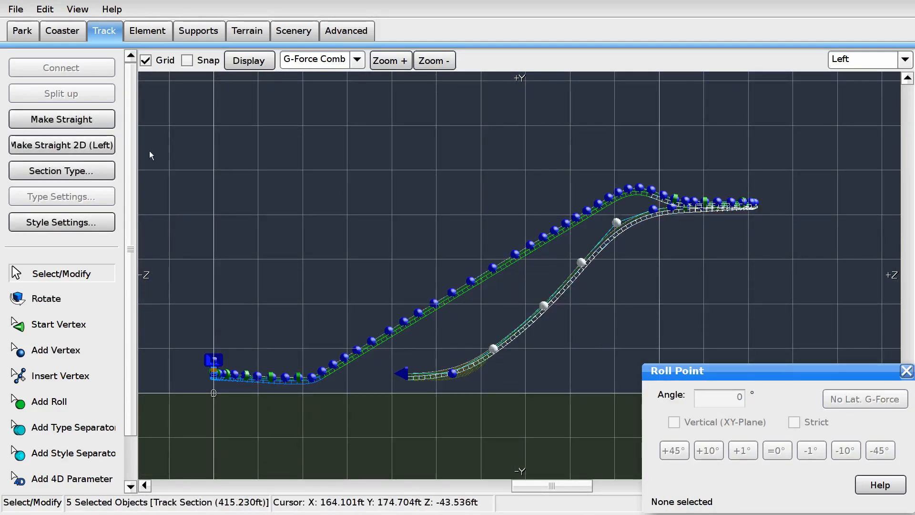
{"action": "left_click", "coordinate": [104, 120]}
{"action": "left_click", "coordinate": [501, 195]}
{"action": "scroll", "coordinate": [505, 196], "scroll_direction": "up", "scroll_amount": 3}
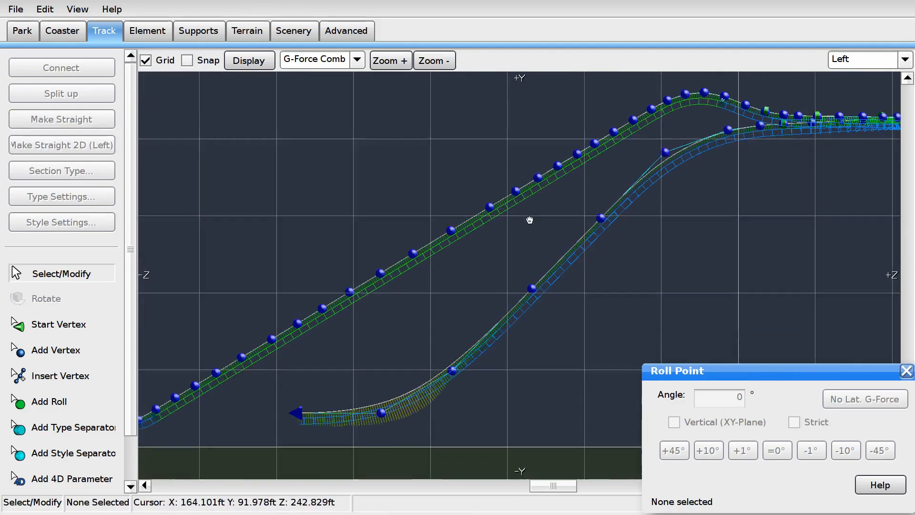
{"action": "scroll", "coordinate": [508, 197], "scroll_direction": "down", "scroll_amount": 5}
Step: Hide the G-Force Comb and insert extra vertices between the existing ones along the whole drop and its pull-out
{"action": "left_click", "coordinate": [315, 59]}
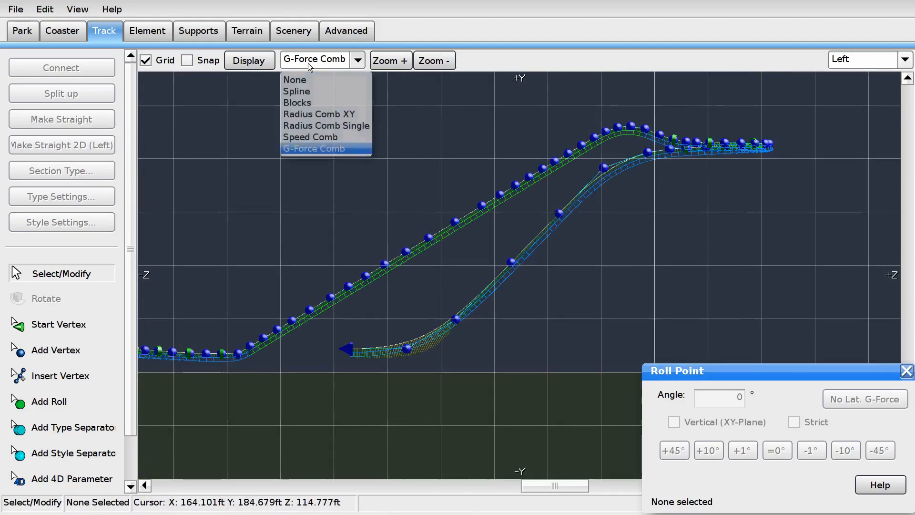
{"action": "left_click", "coordinate": [329, 79]}
{"action": "scroll", "coordinate": [574, 134], "scroll_direction": "up", "scroll_amount": 4}
{"action": "scroll", "coordinate": [574, 133], "scroll_direction": "down", "scroll_amount": 3}
{"action": "right_click_drag", "start_coordinate": [496, 216], "coordinate": [695, 122]}
{"action": "left_click", "coordinate": [90, 380]}
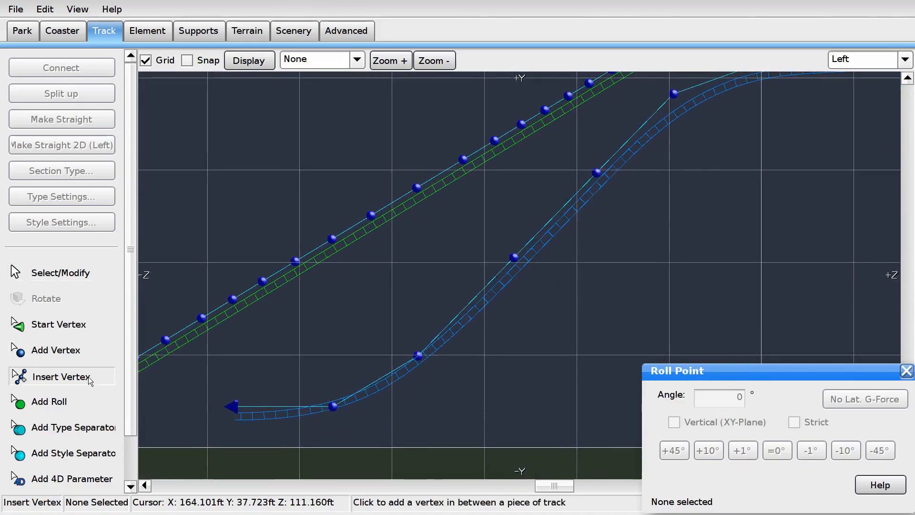
{"action": "key", "text": "Right"}
{"action": "key", "text": "Up"}
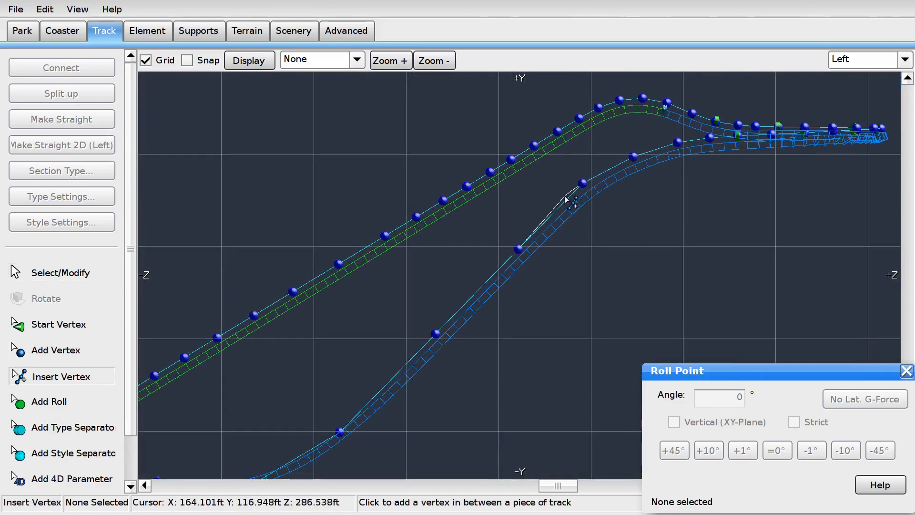
{"action": "key", "text": "Left"}
{"action": "key", "text": "Down"}
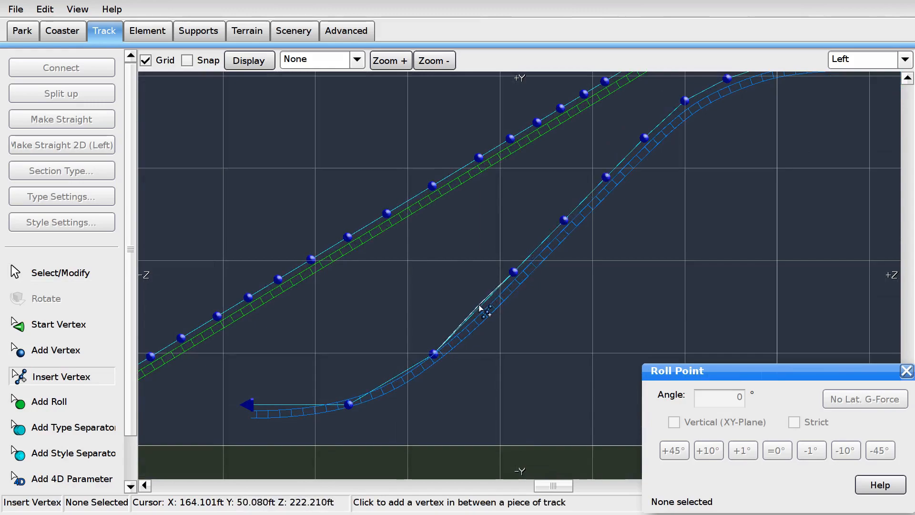
{"action": "right_click_drag", "start_coordinate": [479, 308], "coordinate": [588, 239]}
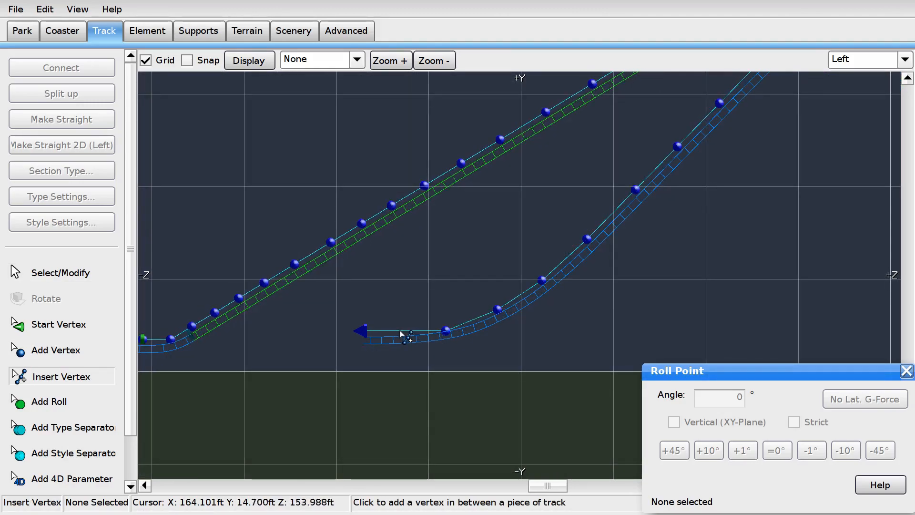
Step: Depump the four vertices of the pull-out at the bottom of the drop and display the G-Force Comb
{"action": "left_click", "coordinate": [61, 273]}
{"action": "left_click_drag", "start_coordinate": [399, 371], "coordinate": [563, 263]}
{"action": "left_click", "coordinate": [146, 31]}
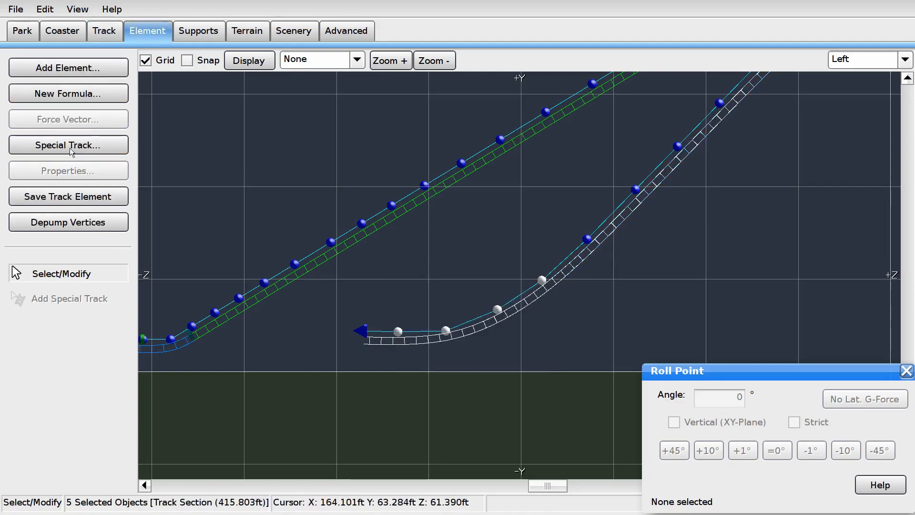
{"action": "left_click", "coordinate": [81, 215]}
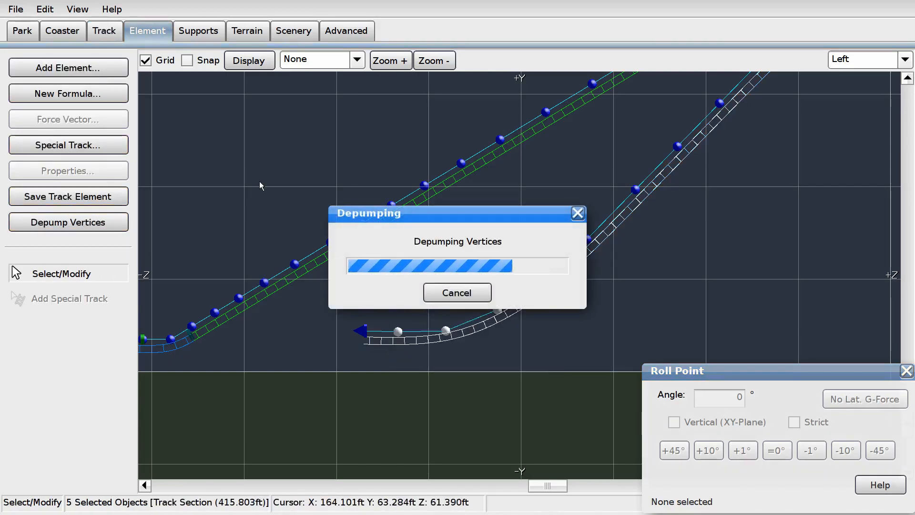
{"action": "left_click", "coordinate": [314, 59]}
{"action": "left_click", "coordinate": [314, 149]}
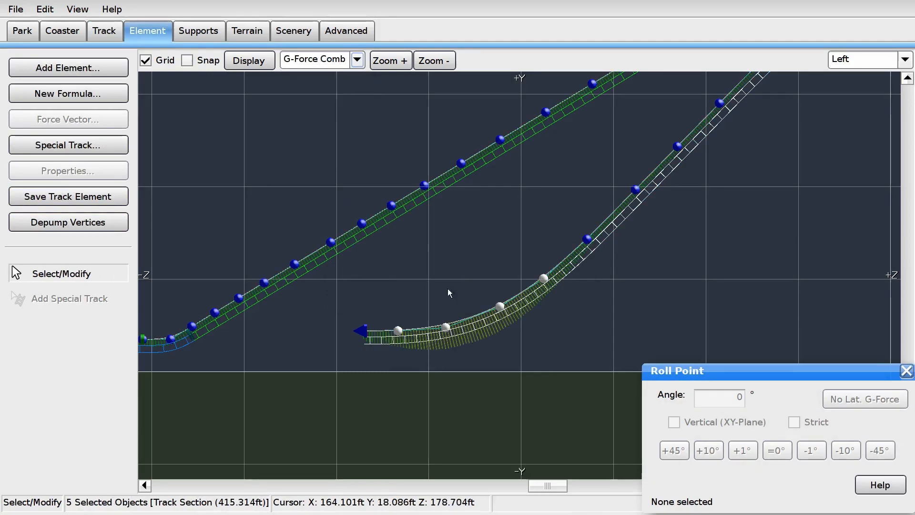
{"action": "left_click", "coordinate": [385, 172]}
Step: Depump the four vertices over the crest at the top of the drop and turn the G-Force Comb off
{"action": "right_click_drag", "start_coordinate": [385, 172], "coordinate": [205, 283]}
{"action": "left_click_drag", "start_coordinate": [500, 302], "coordinate": [660, 187]}
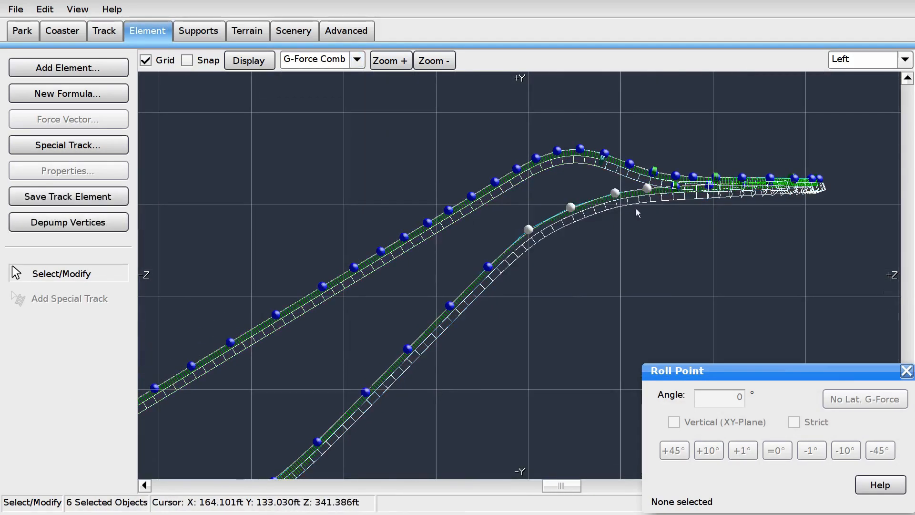
{"action": "left_click", "coordinate": [60, 227]}
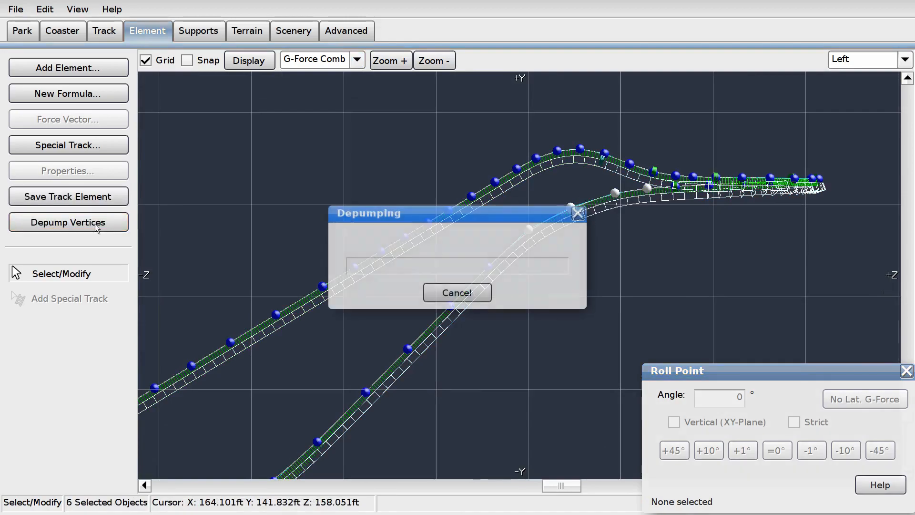
{"action": "left_click", "coordinate": [454, 157]}
{"action": "scroll", "coordinate": [419, 181], "scroll_direction": "down", "scroll_amount": 4}
{"action": "right_click_drag", "start_coordinate": [419, 181], "coordinate": [502, 194]}
{"action": "left_click", "coordinate": [325, 64]}
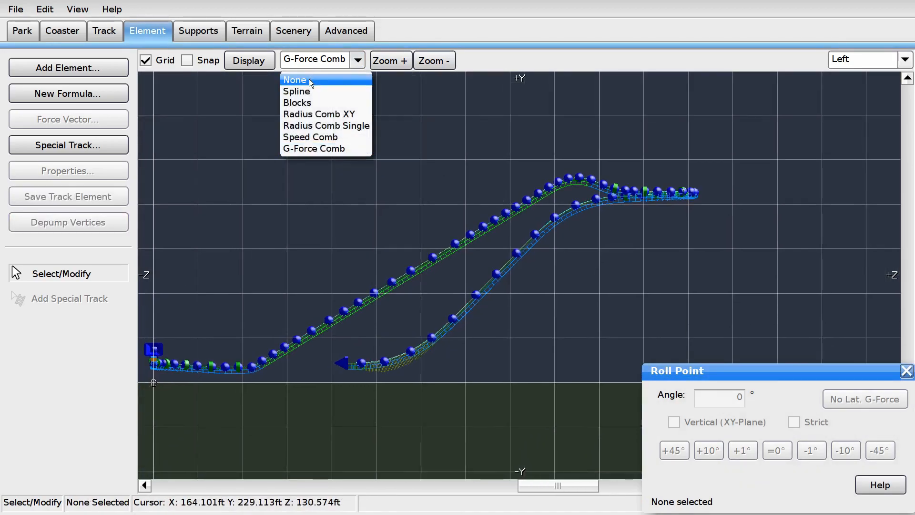
{"action": "left_click", "coordinate": [309, 80]}
Step: Inspect the drop, pull-out and banked turns by flying along the track in the Perspective view
{"action": "right_click_drag", "start_coordinate": [415, 196], "coordinate": [496, 159]}
{"action": "scroll", "coordinate": [437, 227], "scroll_direction": "up", "scroll_amount": 3}
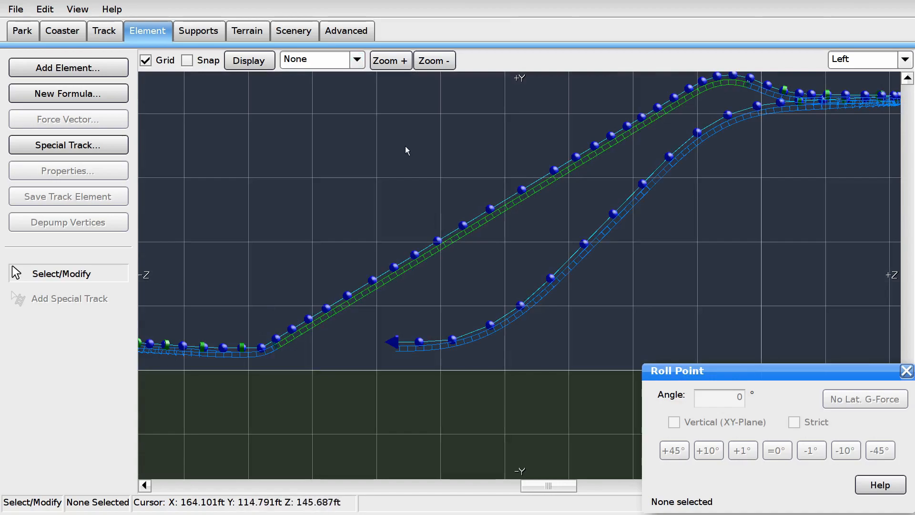
{"action": "left_click", "coordinate": [847, 55]}
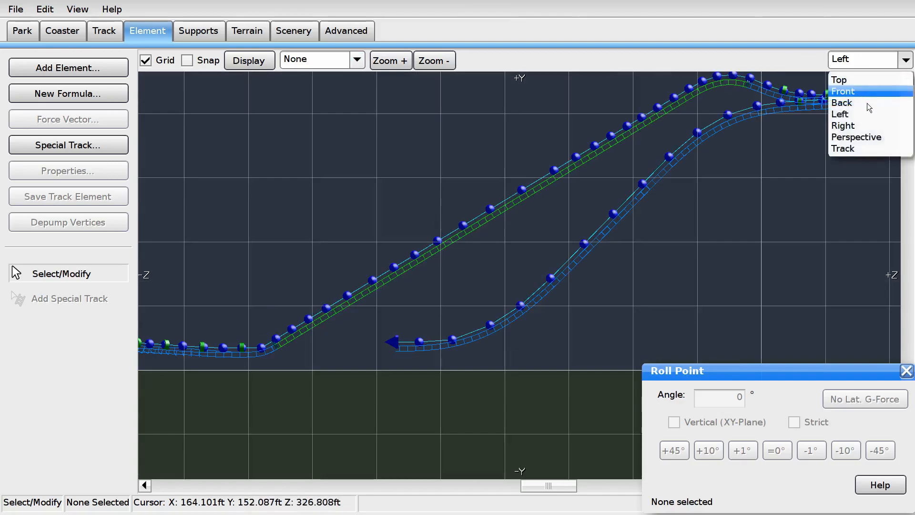
{"action": "left_click", "coordinate": [860, 137]}
{"action": "key", "text": "w"}
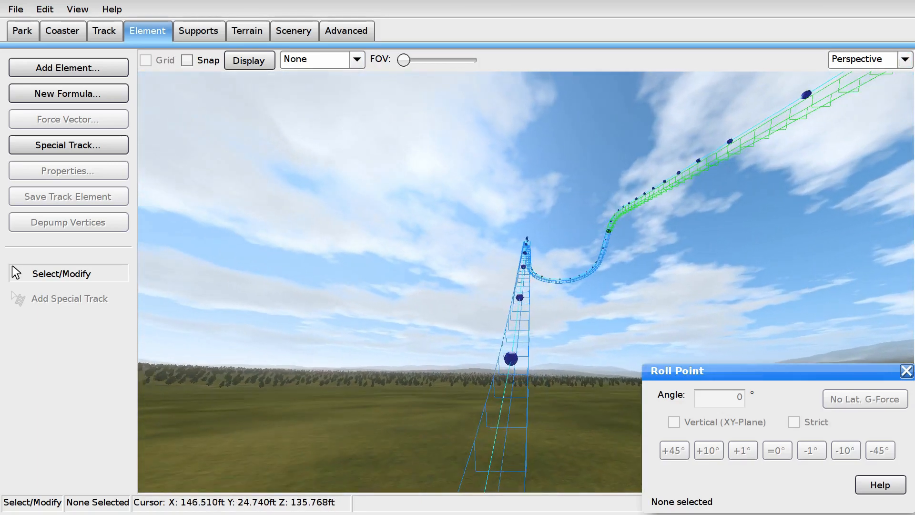
{"action": "key", "text": "w"}
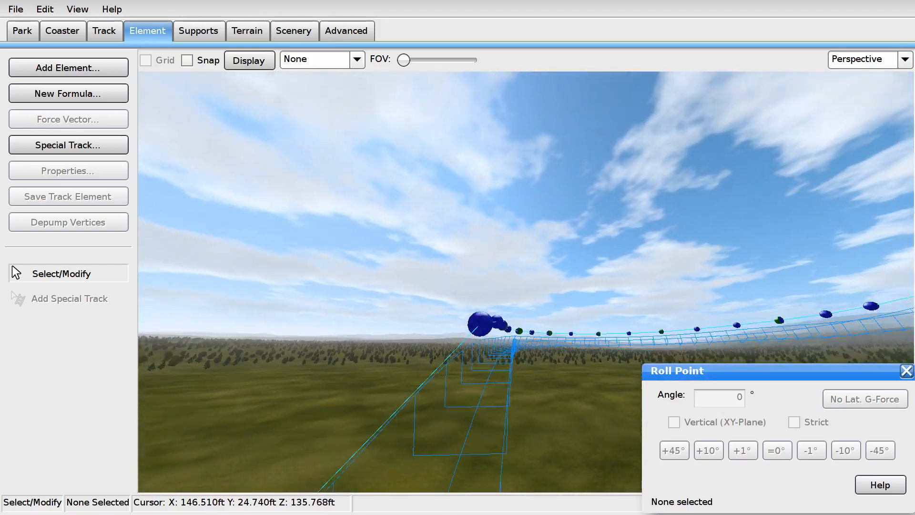
{"action": "key", "text": "w"}
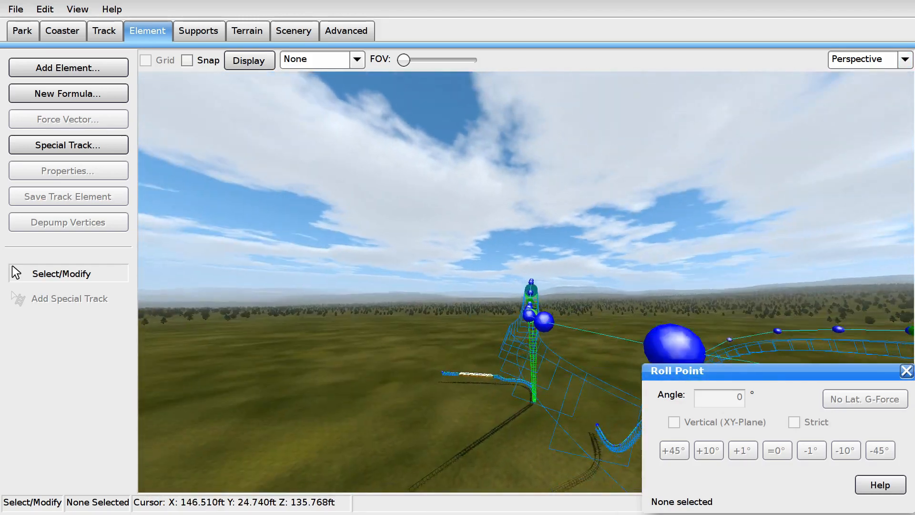
{"action": "key", "text": "w"}
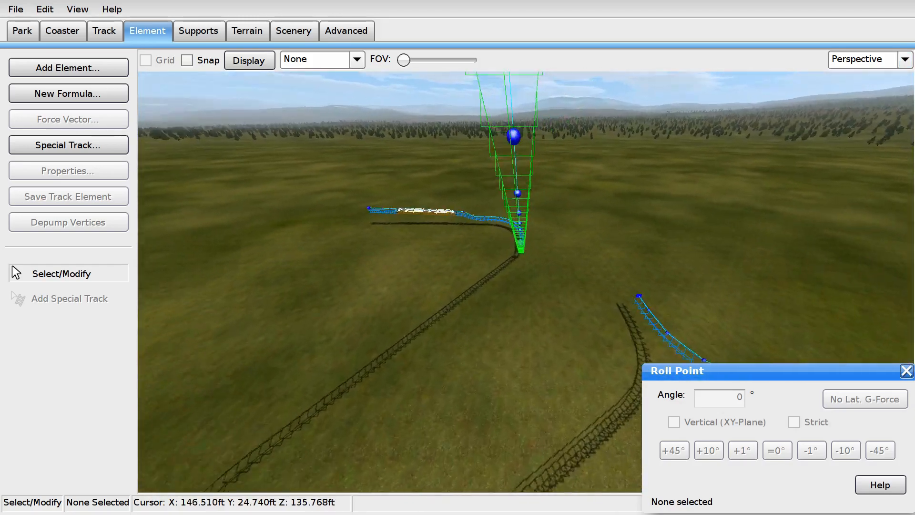
{"action": "key", "text": "w"}
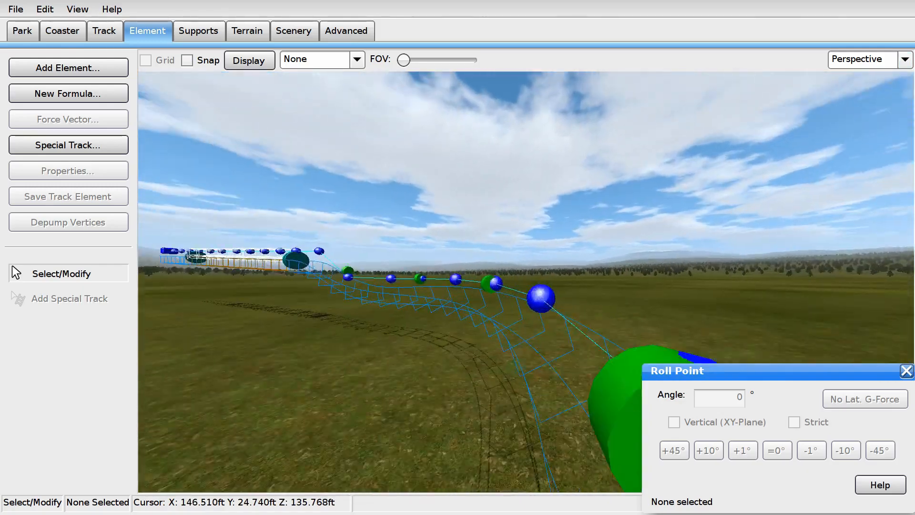
{"action": "key", "text": "w"}
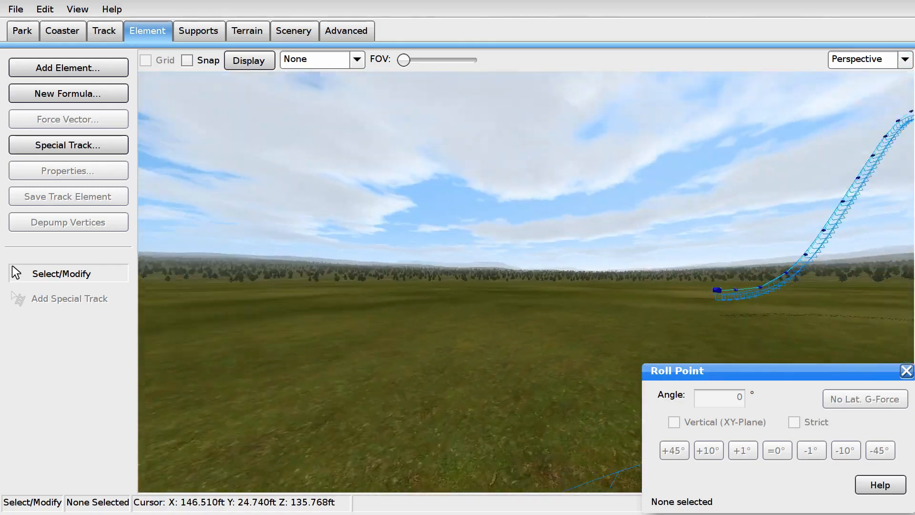
{"action": "key", "text": "w"}
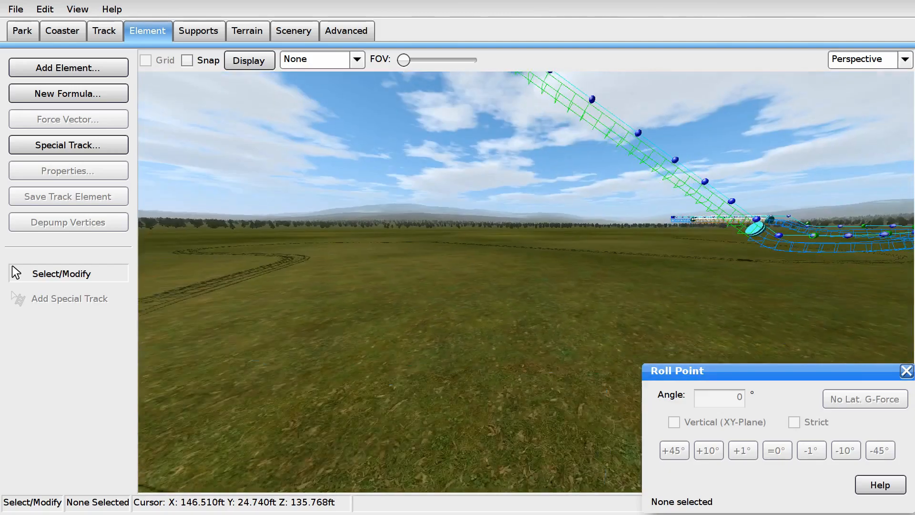
{"action": "key", "text": "s"}
Step: Switch to the Right view around the end of the pull-out and select the track's end vertex
{"action": "left_click", "coordinate": [904, 59]}
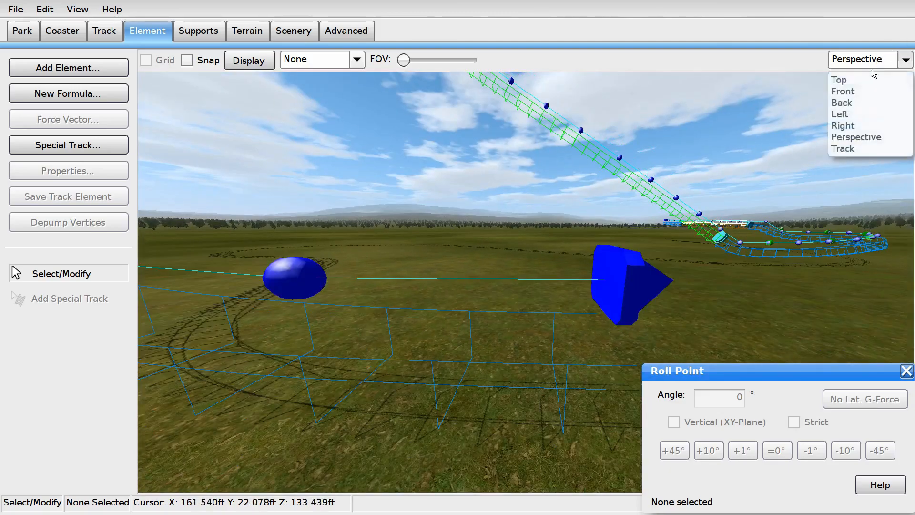
{"action": "left_click", "coordinate": [858, 113]}
{"action": "left_click", "coordinate": [903, 59]}
{"action": "left_click", "coordinate": [844, 89]}
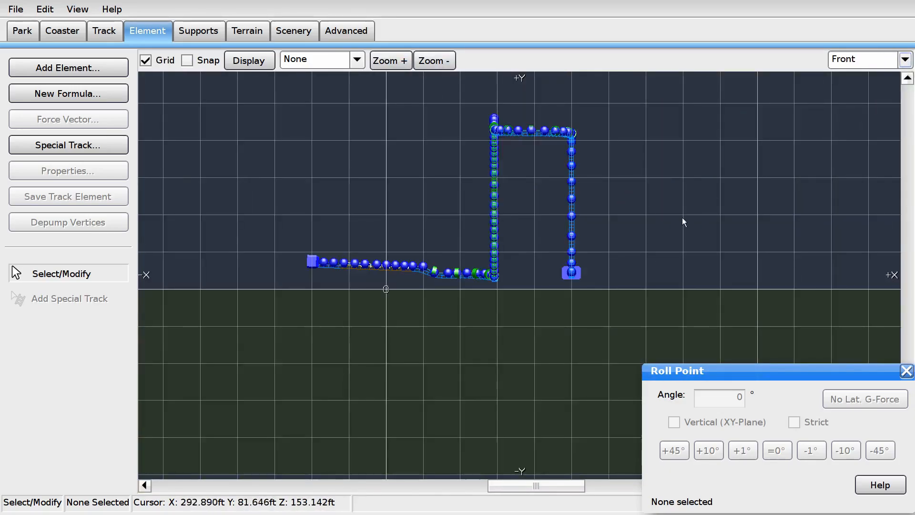
{"action": "left_click", "coordinate": [842, 62]}
{"action": "left_click", "coordinate": [845, 116]}
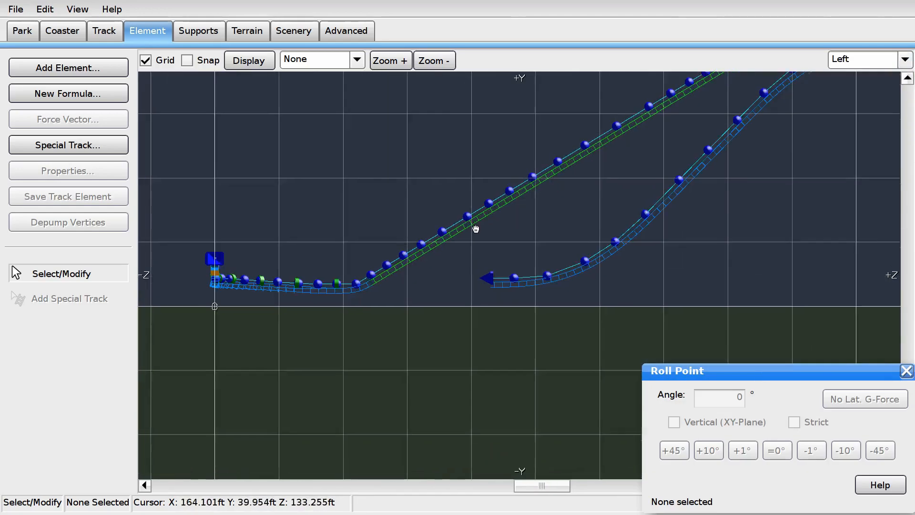
{"action": "left_click", "coordinate": [853, 60]}
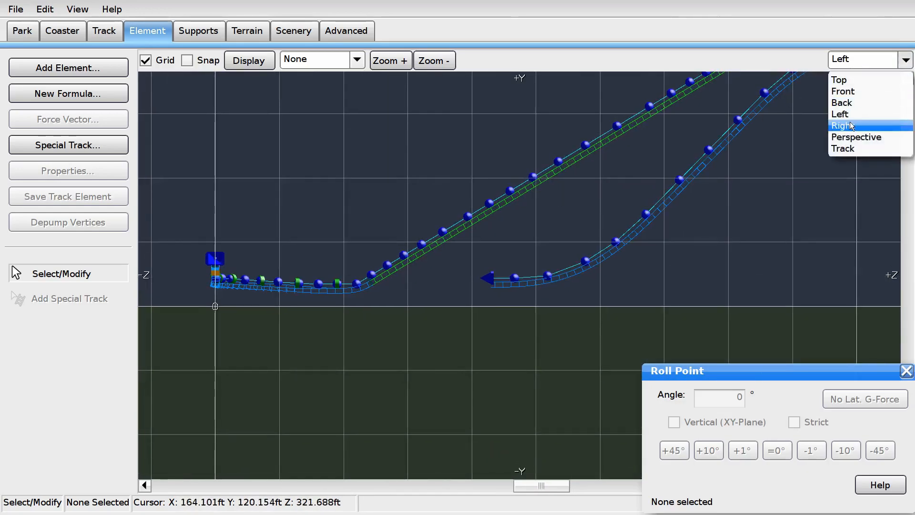
{"action": "left_click", "coordinate": [851, 124]}
{"action": "right_click_drag", "start_coordinate": [610, 380], "coordinate": [366, 240]}
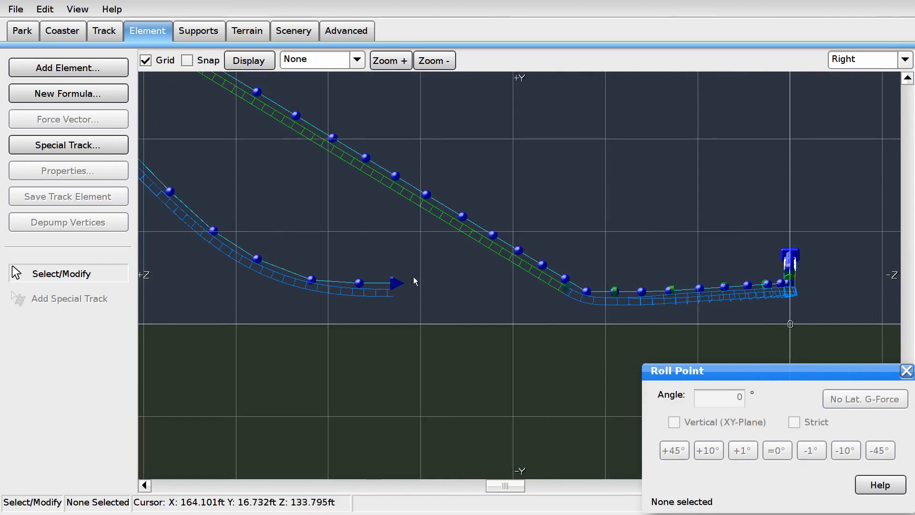
{"action": "scroll", "coordinate": [414, 277], "scroll_direction": "up", "scroll_amount": 4}
{"action": "left_click", "coordinate": [264, 294]}
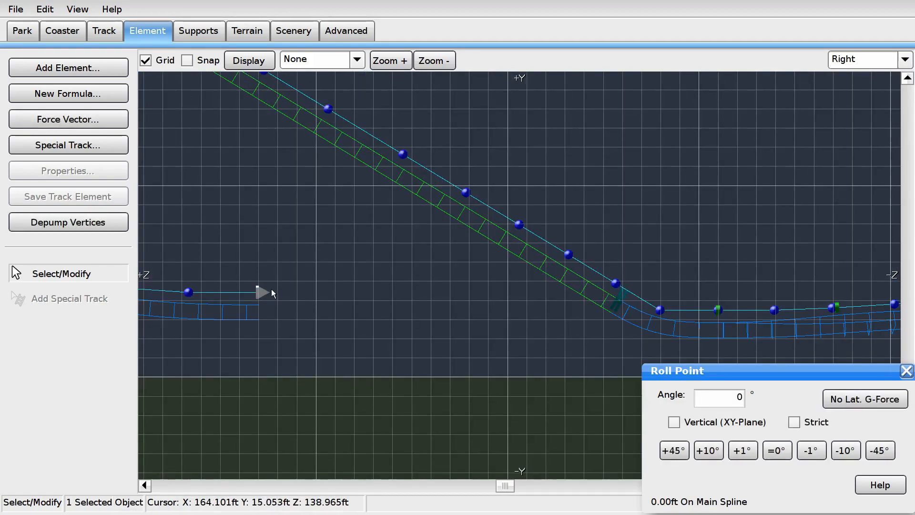
{"action": "scroll", "coordinate": [230, 241], "scroll_direction": "down", "scroll_amount": 2}
{"action": "scroll", "coordinate": [394, 219], "scroll_direction": "down", "scroll_amount": 1}
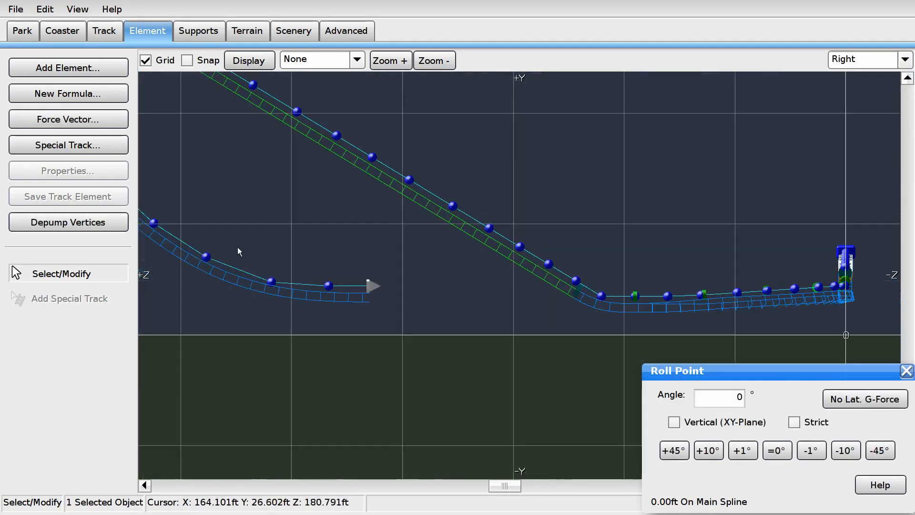
Step: Add six vertices beyond the pull-out, climbing to a height of about 99 ft with the last two vertices level
{"action": "left_click", "coordinate": [15, 9]}
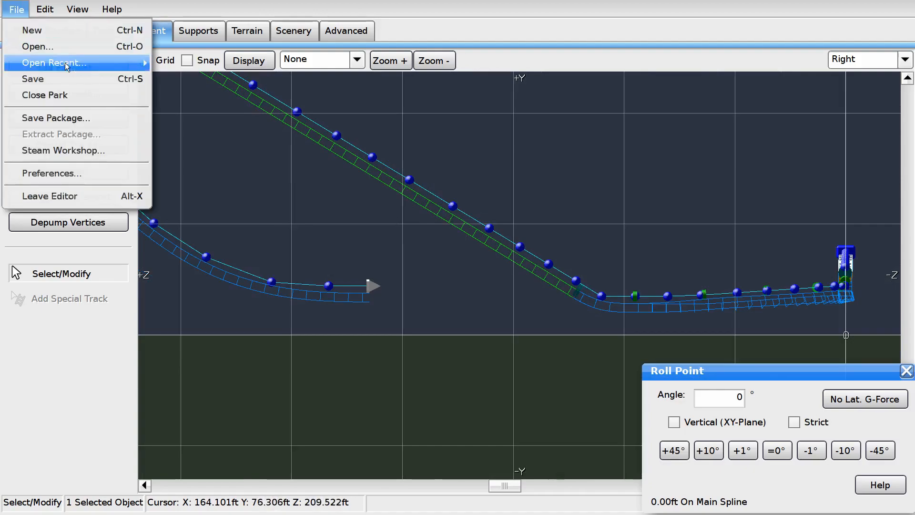
{"action": "left_click", "coordinate": [101, 34]}
{"action": "left_click", "coordinate": [79, 358]}
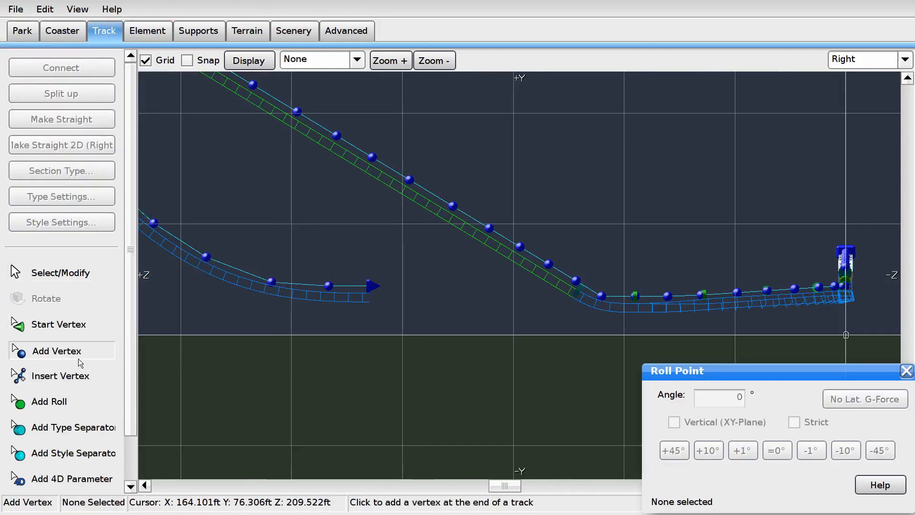
{"action": "scroll", "coordinate": [429, 296], "scroll_direction": "up", "scroll_amount": 3}
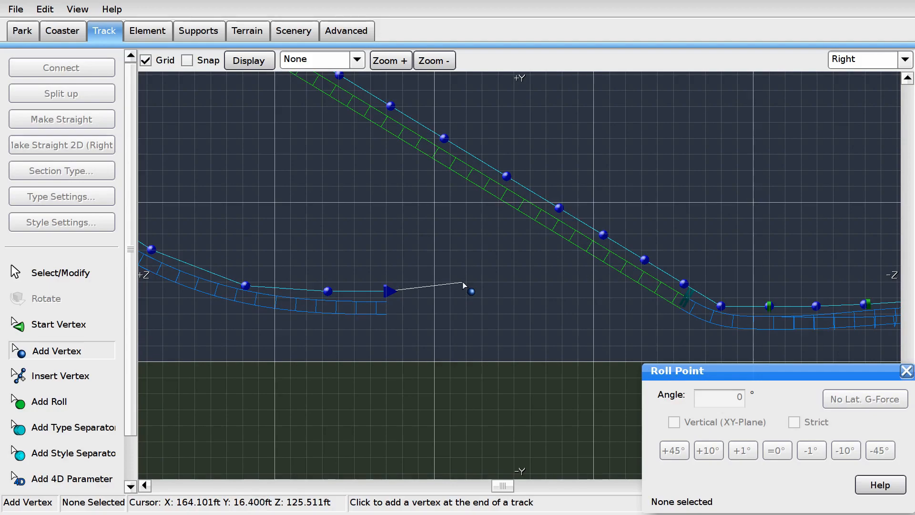
{"action": "left_click", "coordinate": [463, 278]}
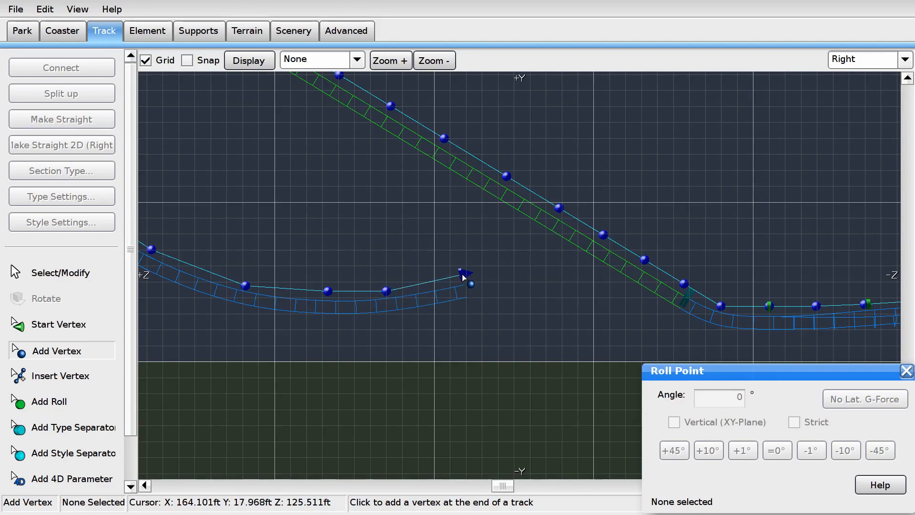
{"action": "left_click", "coordinate": [557, 221]}
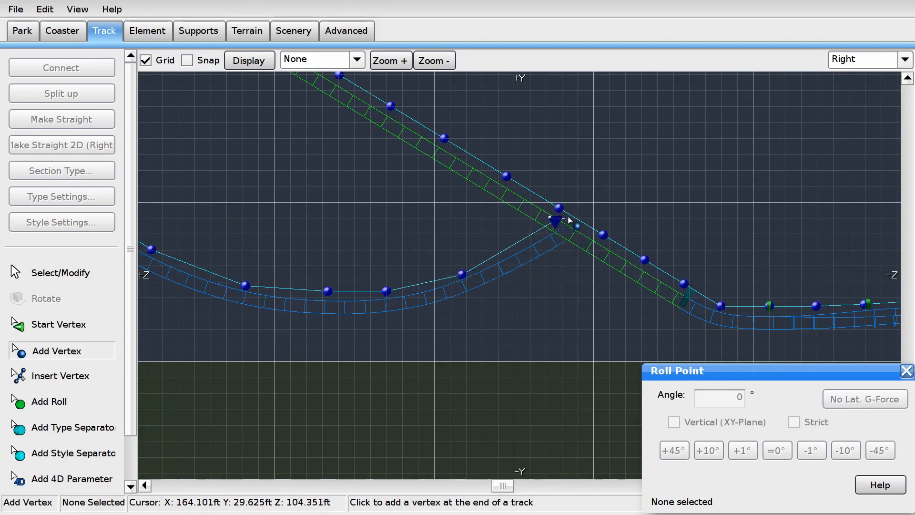
{"action": "left_click", "coordinate": [633, 158]}
{"action": "scroll", "coordinate": [633, 157], "scroll_direction": "down", "scroll_amount": 4}
{"action": "right_click_drag", "start_coordinate": [624, 159], "coordinate": [597, 198]}
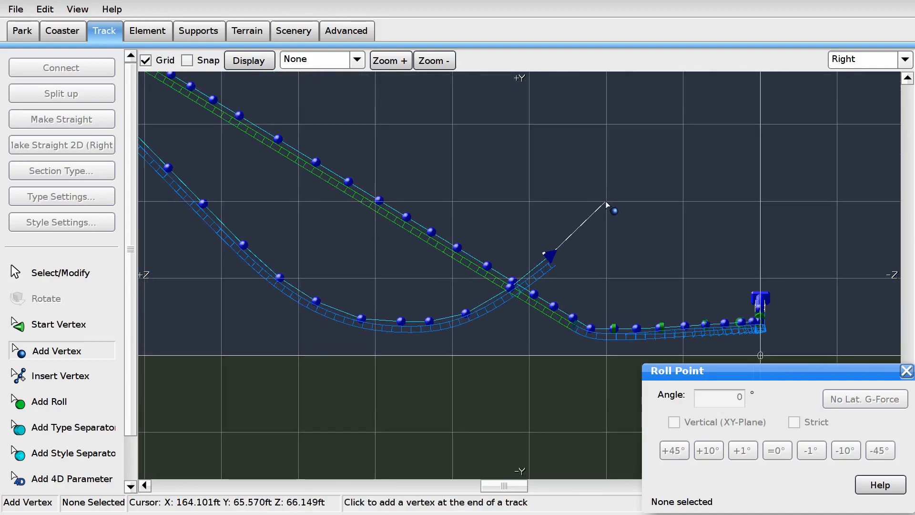
{"action": "scroll", "coordinate": [567, 229], "scroll_direction": "down", "scroll_amount": 5}
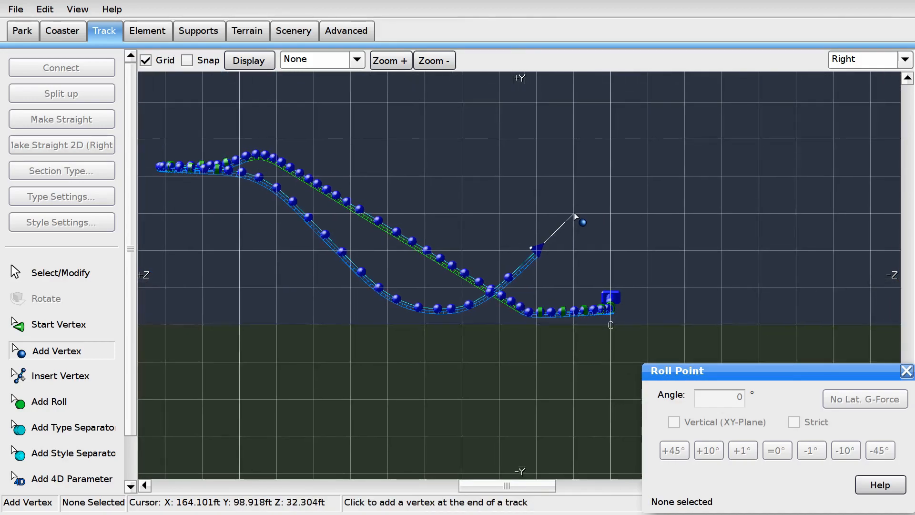
{"action": "left_click", "coordinate": [574, 213]}
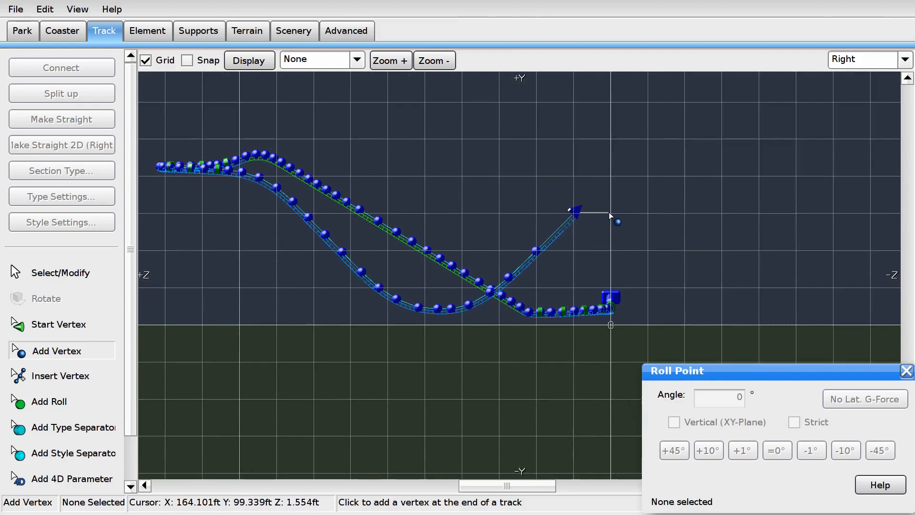
{"action": "left_click", "coordinate": [62, 273]}
Step: Select the six new vertices of the climb and straighten them with Make Straight 2D (Right)
{"action": "scroll", "coordinate": [351, 311], "scroll_direction": "up", "scroll_amount": 4}
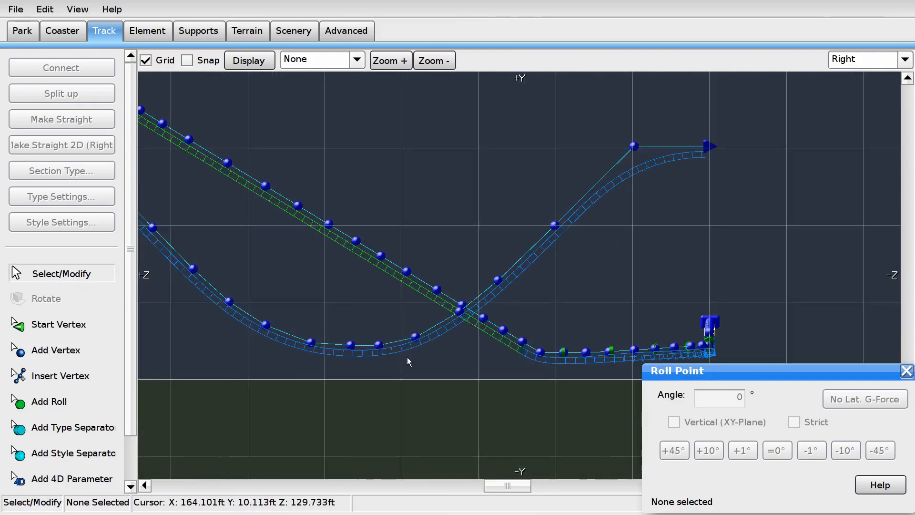
{"action": "left_click", "coordinate": [415, 337]}
{"action": "left_click", "coordinate": [460, 311], "text": "shift"}
{"action": "left_click", "coordinate": [498, 281], "text": "shift"}
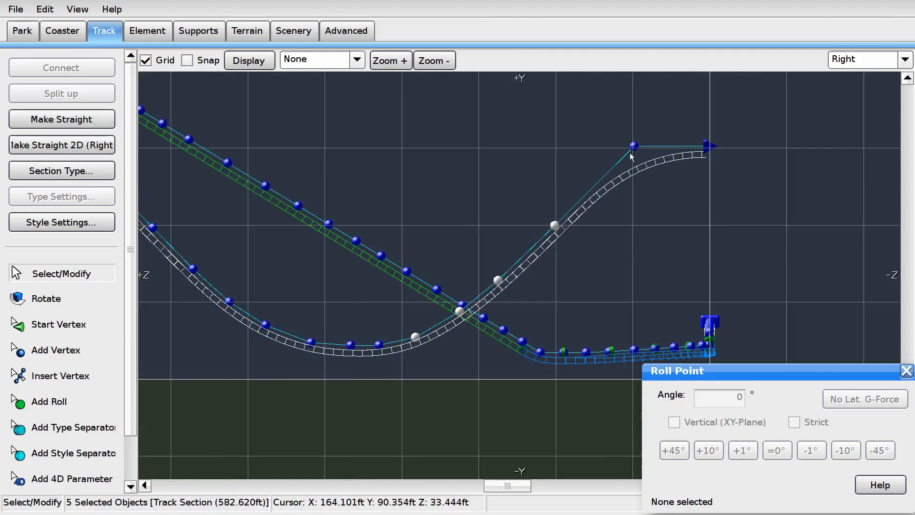
{"action": "left_click", "coordinate": [633, 145], "text": "shift"}
{"action": "left_click", "coordinate": [81, 142]}
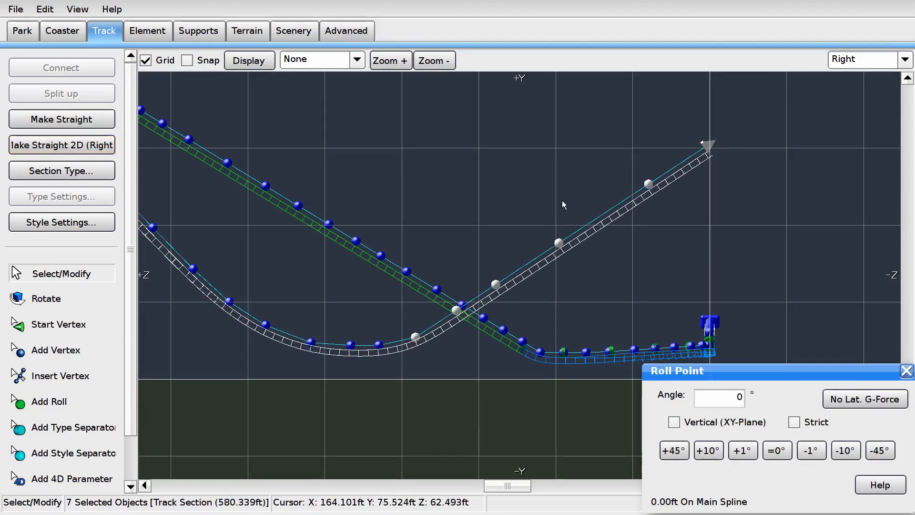
{"action": "left_click", "coordinate": [547, 187]}
Step: Check the G-Force Comb and depump the vertices along the valley between the drop and the new climb
{"action": "scroll", "coordinate": [450, 285], "scroll_direction": "up", "scroll_amount": 4}
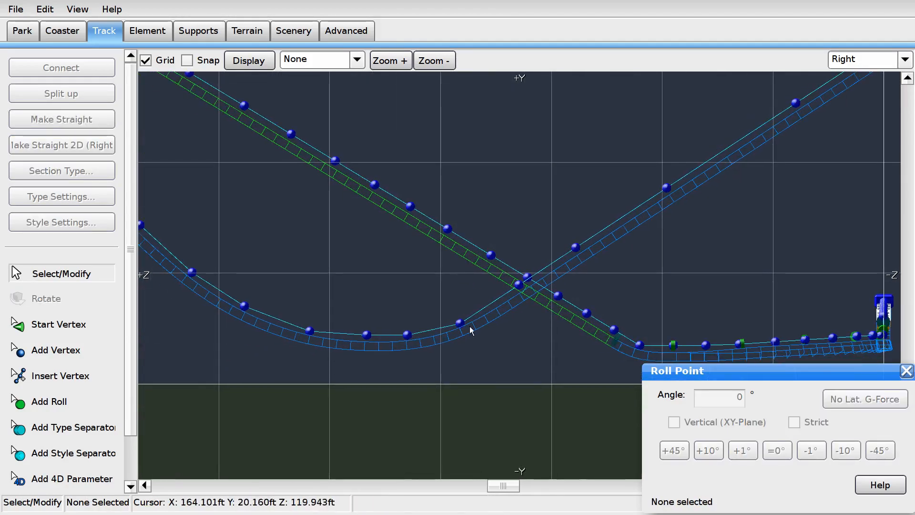
{"action": "left_click", "coordinate": [357, 59]}
{"action": "left_click", "coordinate": [319, 149]}
{"action": "left_click", "coordinate": [357, 59]}
{"action": "left_click", "coordinate": [295, 82]}
{"action": "left_click_drag", "start_coordinate": [185, 255], "coordinate": [472, 359]}
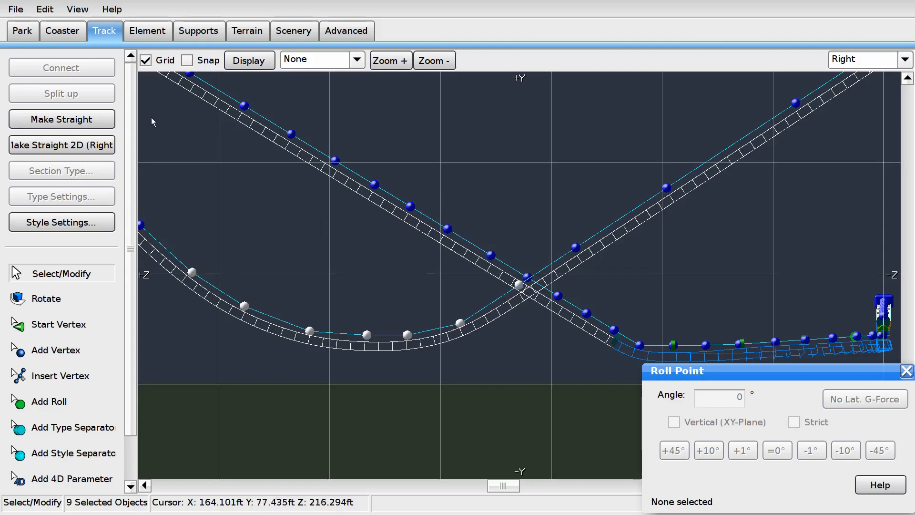
{"action": "left_click", "coordinate": [147, 30]}
{"action": "left_click", "coordinate": [119, 222]}
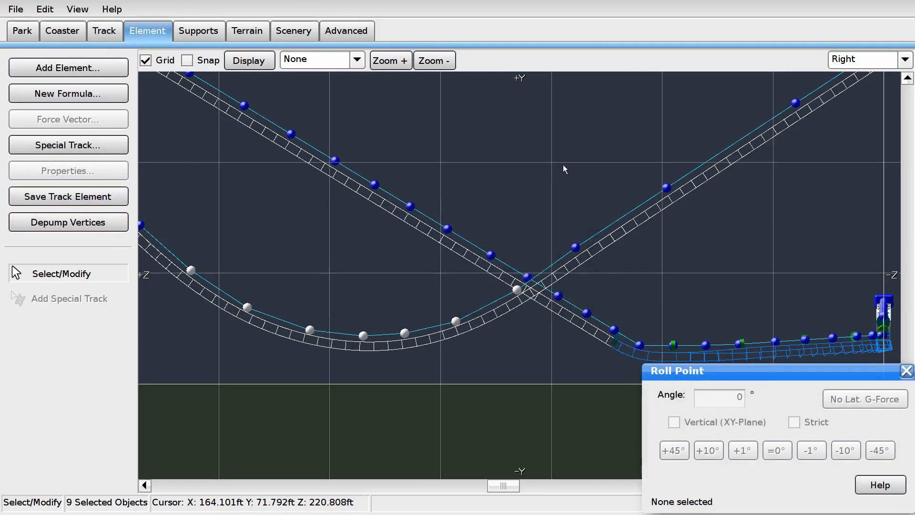
Step: Display the G-Force Comb and depump the same valley vertices once more
{"action": "left_click", "coordinate": [357, 58]}
{"action": "left_click", "coordinate": [334, 144]}
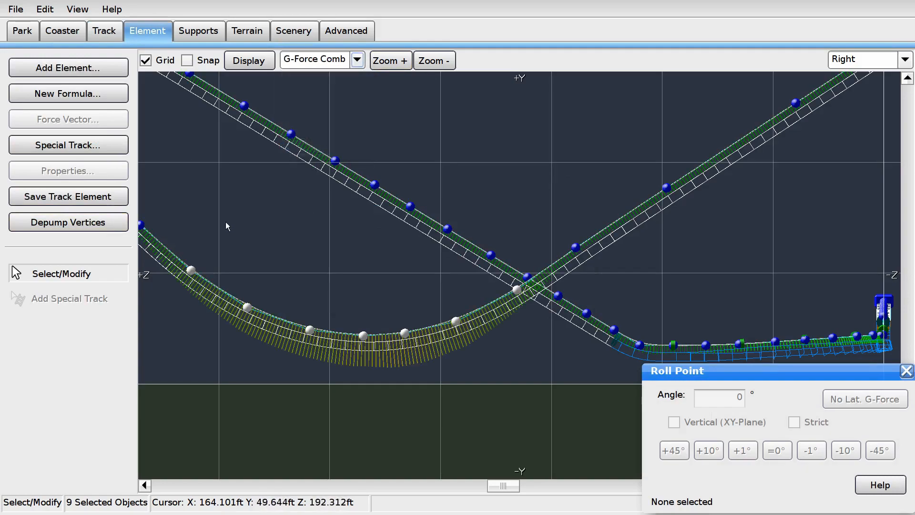
{"action": "left_click", "coordinate": [123, 226]}
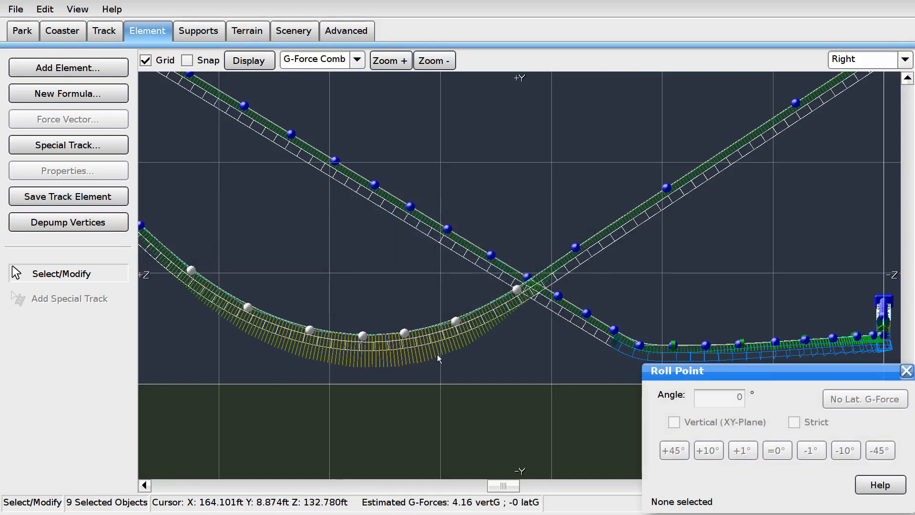
{"action": "left_click", "coordinate": [364, 364]}
Step: Check the estimated speed at the bottom of the valley with the Speed Comb and hide the comb
{"action": "left_click", "coordinate": [357, 59]}
{"action": "left_click", "coordinate": [312, 136]}
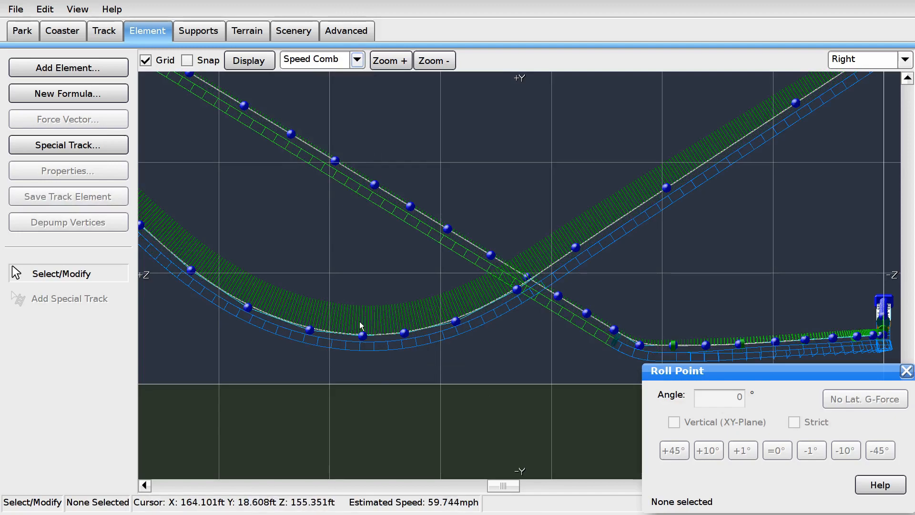
{"action": "left_click", "coordinate": [357, 60]}
{"action": "left_click", "coordinate": [296, 77]}
Step: Examine the estimated speed with the Speed Comb along the drop and up to the end of the new climb
{"action": "scroll", "coordinate": [655, 172], "scroll_direction": "down", "scroll_amount": 3}
{"action": "right_click_drag", "start_coordinate": [585, 151], "coordinate": [517, 181]}
{"action": "scroll", "coordinate": [541, 170], "scroll_direction": "up", "scroll_amount": 4}
{"action": "right_click_drag", "start_coordinate": [702, 115], "coordinate": [556, 250]}
{"action": "scroll", "coordinate": [397, 293], "scroll_direction": "down", "scroll_amount": 3}
{"action": "right_click_drag", "start_coordinate": [390, 293], "coordinate": [744, 265]}
{"action": "scroll", "coordinate": [531, 198], "scroll_direction": "up", "scroll_amount": 1}
{"action": "left_click", "coordinate": [357, 59]}
{"action": "left_click", "coordinate": [331, 136]}
{"action": "right_click_drag", "start_coordinate": [502, 156], "coordinate": [461, 158]}
{"action": "scroll", "coordinate": [458, 162], "scroll_direction": "up", "scroll_amount": 4}
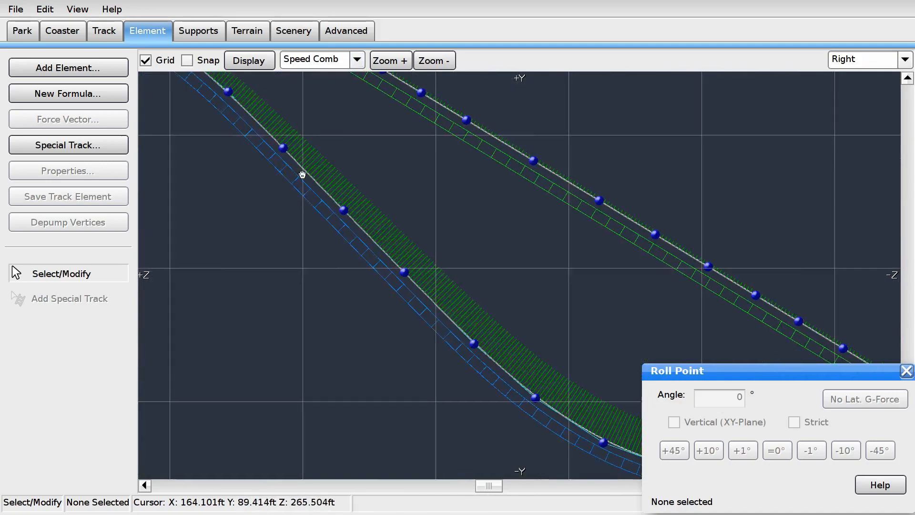
{"action": "right_click_drag", "start_coordinate": [278, 171], "coordinate": [368, 203]}
{"action": "right_click_drag", "start_coordinate": [657, 210], "coordinate": [644, 210]}
{"action": "right_click_drag", "start_coordinate": [180, 139], "coordinate": [634, 231]}
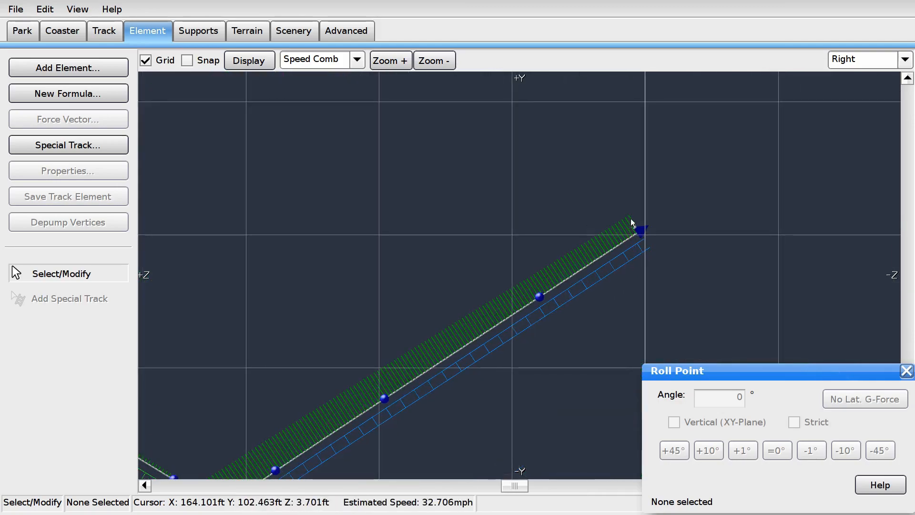
Step: Shorten the new climb by deleting its end vertex and turn off the Speed Comb
{"action": "scroll", "coordinate": [524, 244], "scroll_direction": "down", "scroll_amount": 4}
{"action": "right_click_drag", "start_coordinate": [440, 259], "coordinate": [823, 281]}
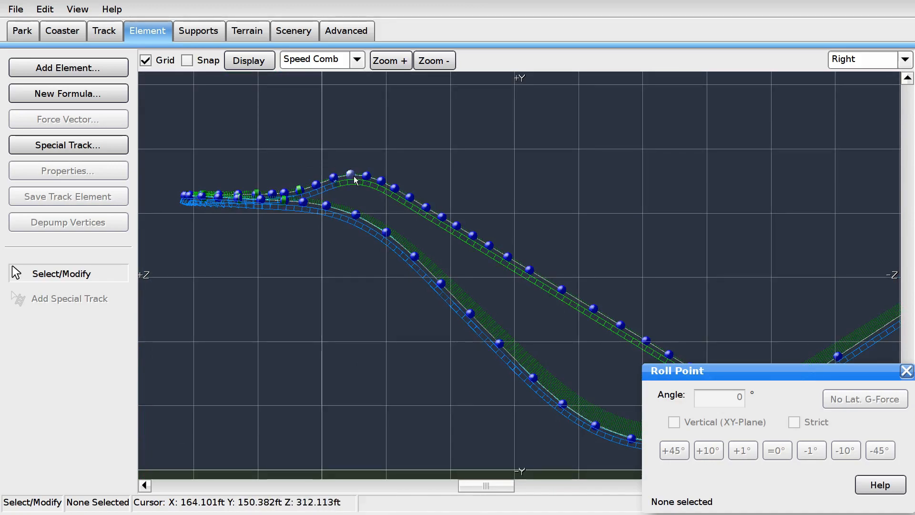
{"action": "right_click_drag", "start_coordinate": [313, 205], "coordinate": [541, 230]}
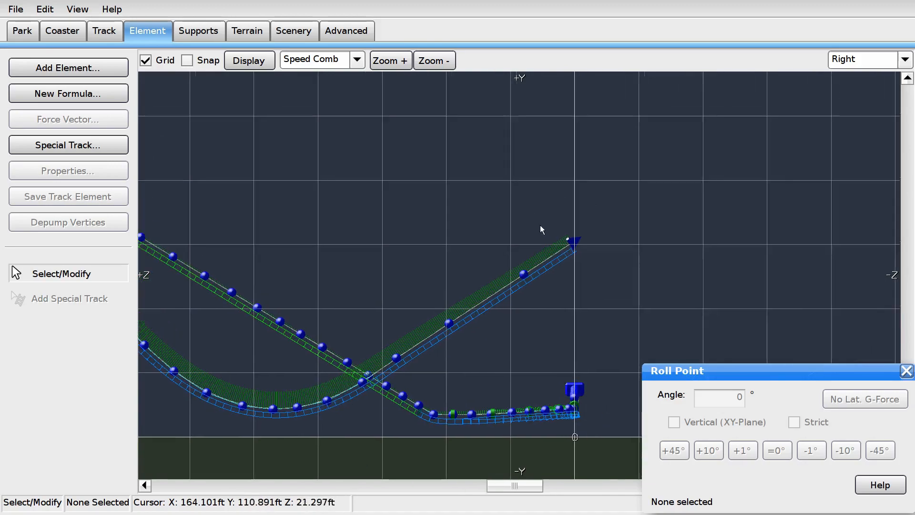
{"action": "left_click", "coordinate": [573, 242]}
{"action": "key", "text": "Delete"}
{"action": "scroll", "coordinate": [572, 243], "scroll_direction": "up", "scroll_amount": 2}
{"action": "scroll", "coordinate": [571, 245], "scroll_direction": "up", "scroll_amount": 1}
{"action": "left_click", "coordinate": [357, 59]}
{"action": "left_click", "coordinate": [314, 78]}
Step: Try to add a Loop formula element with a 35 ft radius at the end of the climb
{"action": "left_click", "coordinate": [535, 273]}
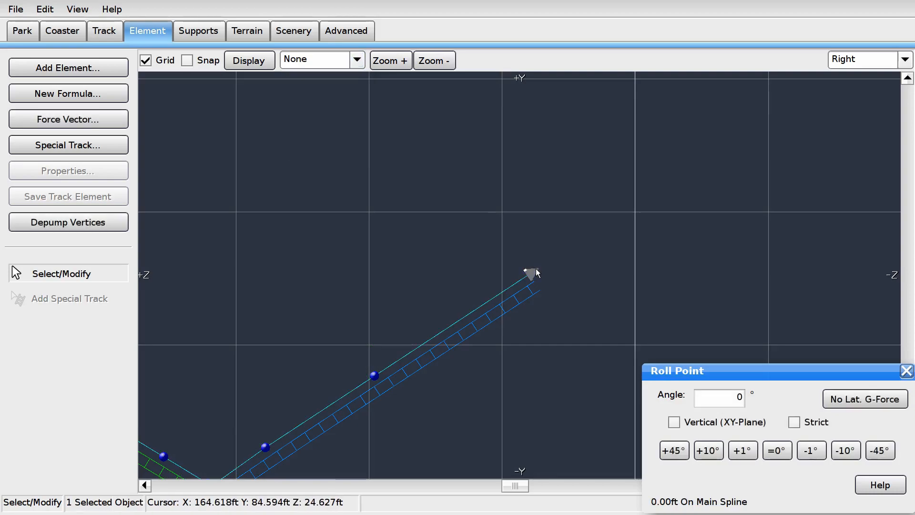
{"action": "scroll", "coordinate": [527, 267], "scroll_direction": "down", "scroll_amount": 3}
{"action": "left_click", "coordinate": [102, 69]}
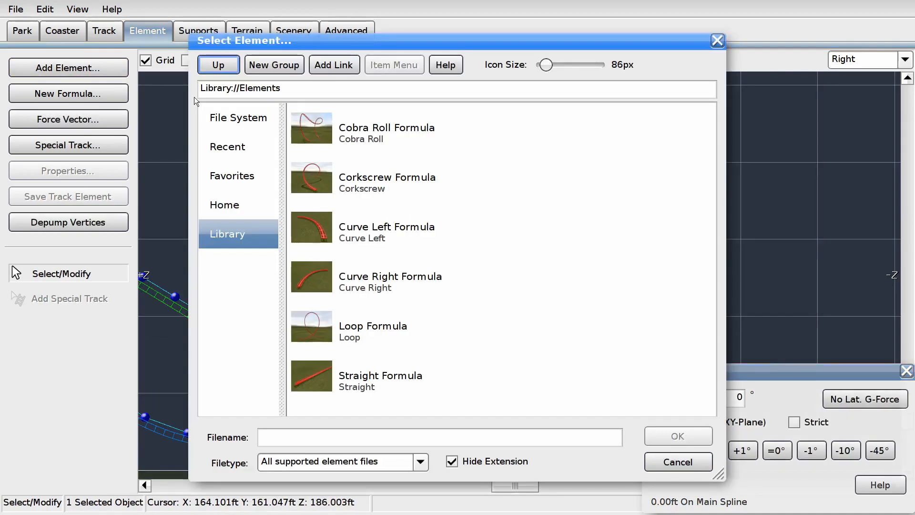
{"action": "double_click", "coordinate": [386, 330]}
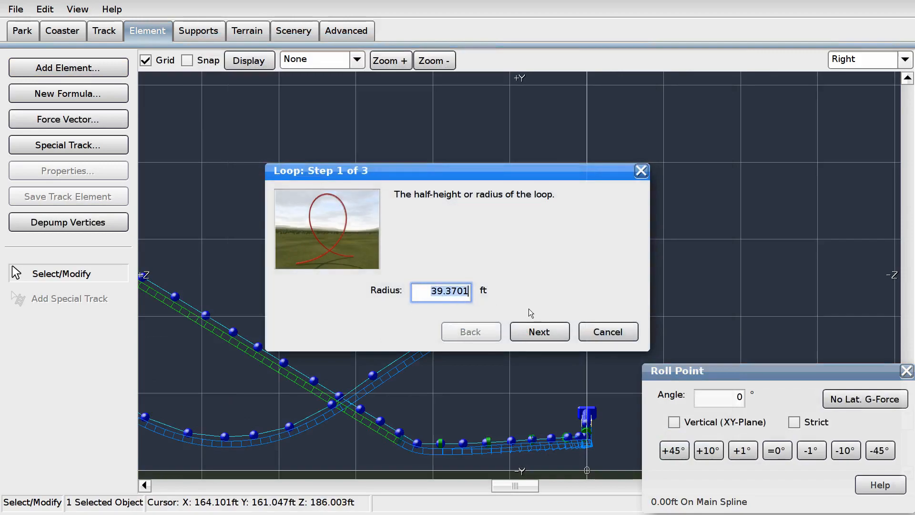
{"action": "type", "text": "15"}
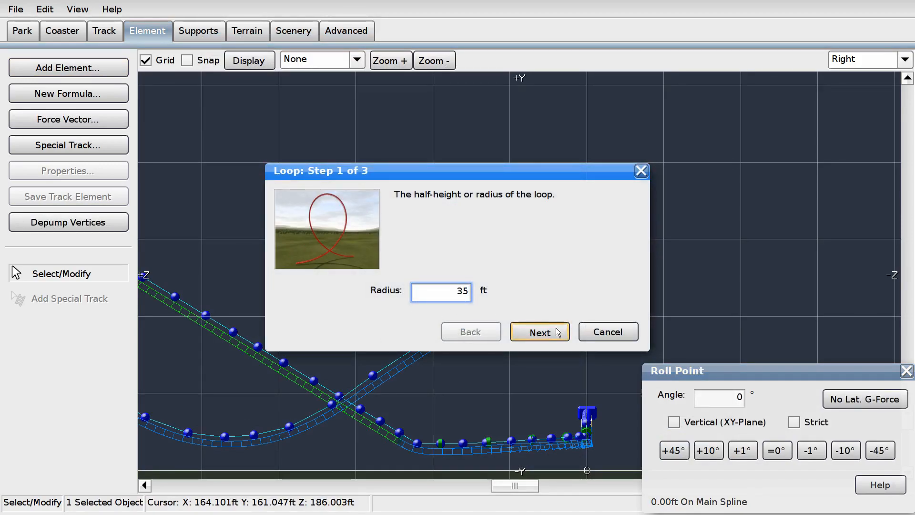
{"action": "double_click", "coordinate": [556, 330]}
{"action": "left_click", "coordinate": [553, 329]}
{"action": "left_click", "coordinate": [545, 228]}
Step: Undo the 35 ft loop placed at the end of the climb
{"action": "right_click_drag", "start_coordinate": [466, 155], "coordinate": [590, 199]}
{"action": "scroll", "coordinate": [590, 199], "scroll_direction": "down", "scroll_amount": 2}
{"action": "key", "text": "ctrl+z"}
{"action": "right_click_drag", "start_coordinate": [598, 285], "coordinate": [554, 205]}
{"action": "scroll", "coordinate": [554, 205], "scroll_direction": "up", "scroll_amount": 2}
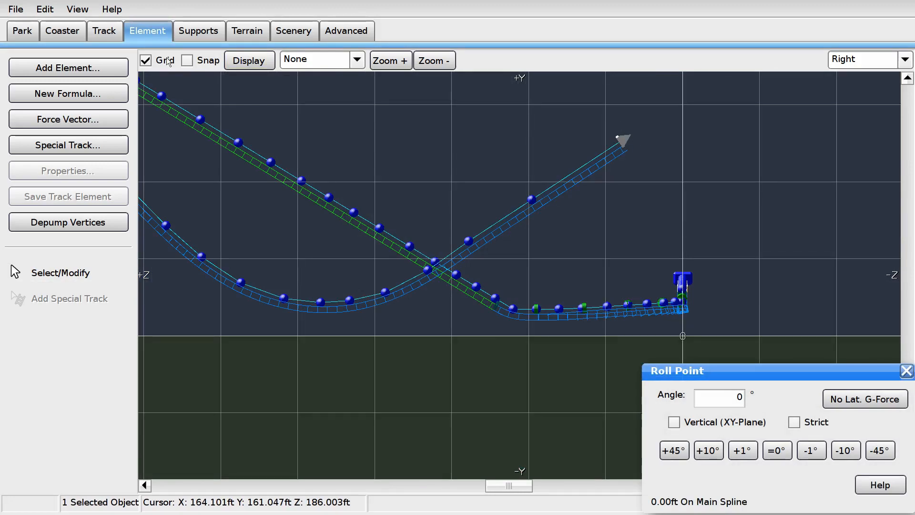
Step: Delete the climb's end vertex again and move the new end vertex slightly further up the slope
{"action": "left_click", "coordinate": [103, 31]}
{"action": "left_click_drag", "start_coordinate": [636, 148], "coordinate": [636, 149]}
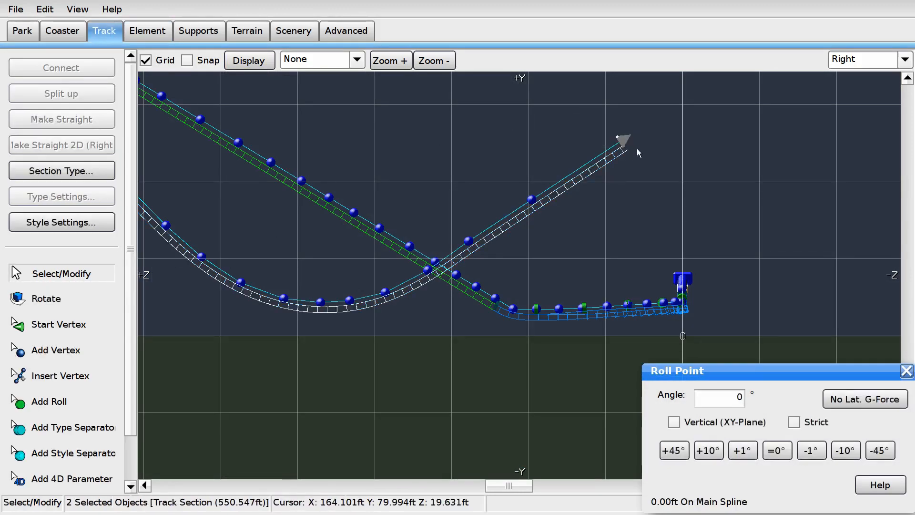
{"action": "key", "text": "Delete"}
{"action": "right_click_drag", "start_coordinate": [588, 173], "coordinate": [517, 255]}
{"action": "left_click", "coordinate": [538, 199]}
{"action": "scroll", "coordinate": [510, 261], "scroll_direction": "up", "scroll_amount": 2}
{"action": "left_click_drag", "start_coordinate": [453, 252], "coordinate": [497, 233]}
{"action": "right_click_drag", "start_coordinate": [496, 233], "coordinate": [528, 226]}
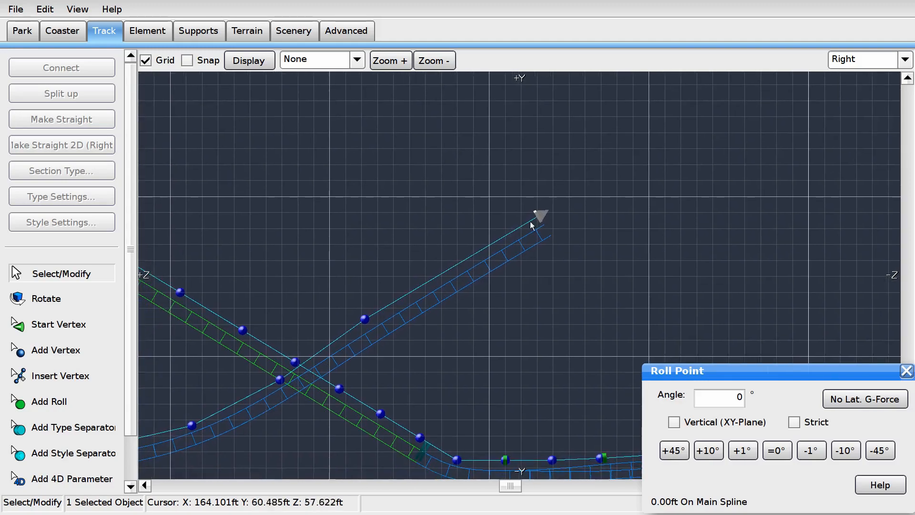
Step: Straighten the end of the climb through its last three vertices with Make Straight
{"action": "left_click", "coordinate": [365, 320], "text": "shift"}
{"action": "right_click_drag", "start_coordinate": [365, 319], "coordinate": [494, 264]}
{"action": "left_click", "coordinate": [406, 327], "text": "shift"}
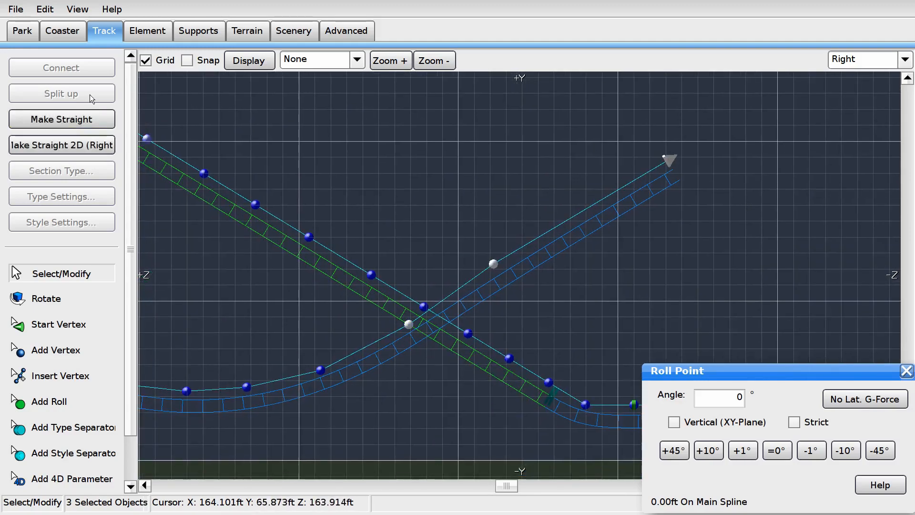
{"action": "left_click", "coordinate": [96, 124]}
{"action": "scroll", "coordinate": [533, 165], "scroll_direction": "down", "scroll_amount": 4}
Step: Try to add a Loop formula element at the end of the shortened climb
{"action": "left_click", "coordinate": [572, 161]}
{"action": "right_click_drag", "start_coordinate": [572, 161], "coordinate": [488, 169]}
{"action": "left_click", "coordinate": [501, 218]}
{"action": "left_click", "coordinate": [147, 30]}
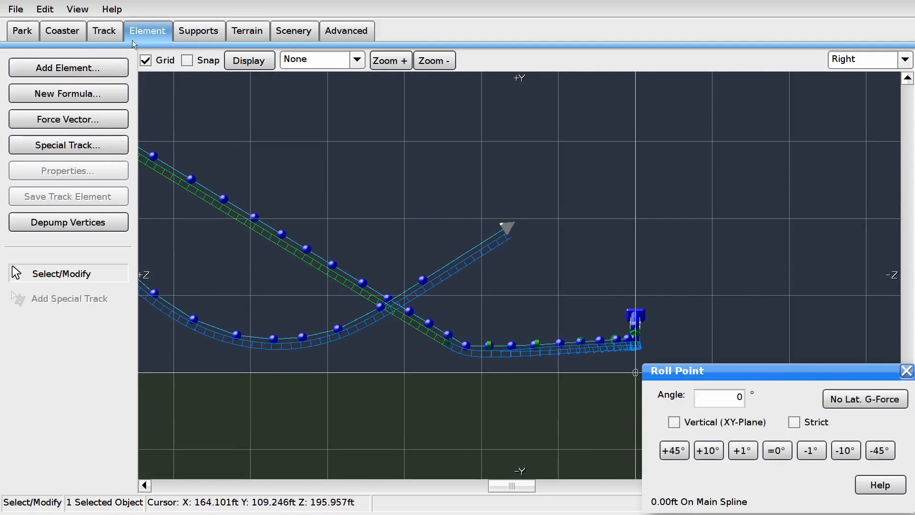
{"action": "left_click", "coordinate": [68, 67]}
{"action": "double_click", "coordinate": [367, 318]}
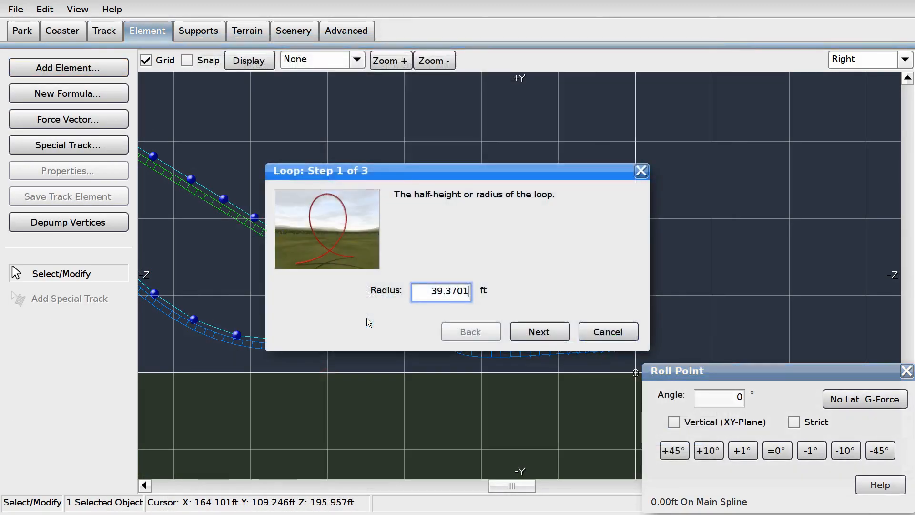
{"action": "double_click", "coordinate": [416, 290]}
{"action": "type", "text": "15"}
{"action": "left_click", "coordinate": [524, 330]}
{"action": "left_click", "coordinate": [524, 331]}
{"action": "left_click", "coordinate": [537, 328]}
{"action": "left_click", "coordinate": [545, 229]}
Step: Compare the loop's height with the rest of the track and undo the loop
{"action": "scroll", "coordinate": [526, 205], "scroll_direction": "down", "scroll_amount": 4}
{"action": "right_click_drag", "start_coordinate": [448, 185], "coordinate": [533, 202]}
{"action": "scroll", "coordinate": [615, 159], "scroll_direction": "up", "scroll_amount": 6}
{"action": "mouse_move", "coordinate": [619, 156]}
{"action": "right_mouse_down"}
{"action": "mouse_move", "coordinate": [636, 157]}
{"action": "mouse_move", "coordinate": [401, 290]}
{"action": "right_mouse_up"}
{"action": "right_click_drag", "start_coordinate": [512, 162], "coordinate": [865, 226]}
{"action": "right_click_drag", "start_coordinate": [435, 186], "coordinate": [729, 182]}
{"action": "right_click_drag", "start_coordinate": [559, 220], "coordinate": [699, 220]}
{"action": "mouse_move", "coordinate": [598, 224]}
{"action": "right_mouse_down"}
{"action": "mouse_move", "coordinate": [564, 206]}
{"action": "mouse_move", "coordinate": [406, 224]}
{"action": "right_mouse_up"}
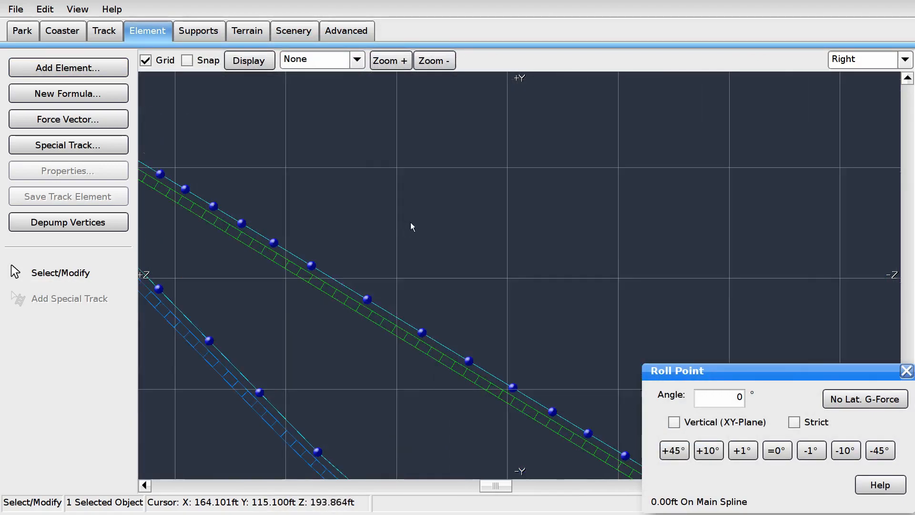
{"action": "mouse_move", "coordinate": [580, 253]}
{"action": "right_mouse_down"}
{"action": "mouse_move", "coordinate": [387, 245]}
{"action": "mouse_move", "coordinate": [385, 224]}
{"action": "right_mouse_up"}
{"action": "key", "text": "ctrl+z"}
Step: Add a Loop formula element with a reduced radius at the end of the climb
{"action": "left_click", "coordinate": [79, 68]}
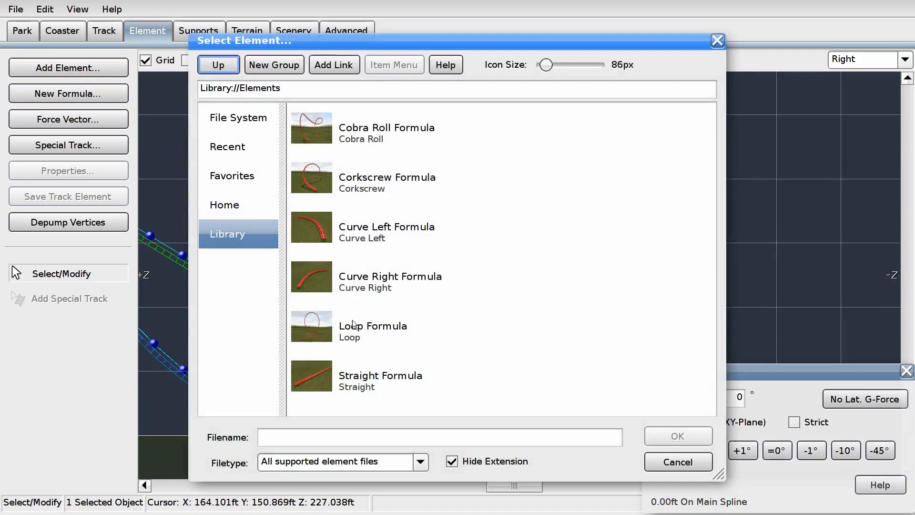
{"action": "double_click", "coordinate": [353, 324]}
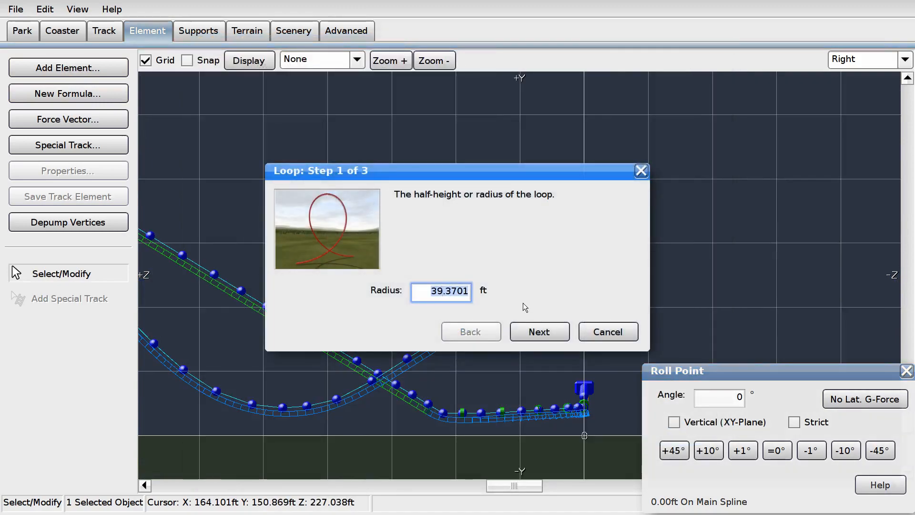
{"action": "type", "text": "12"}
{"action": "left_click", "coordinate": [546, 334]}
{"action": "left_click", "coordinate": [547, 334]}
{"action": "left_click", "coordinate": [539, 330]}
{"action": "left_click", "coordinate": [543, 229]}
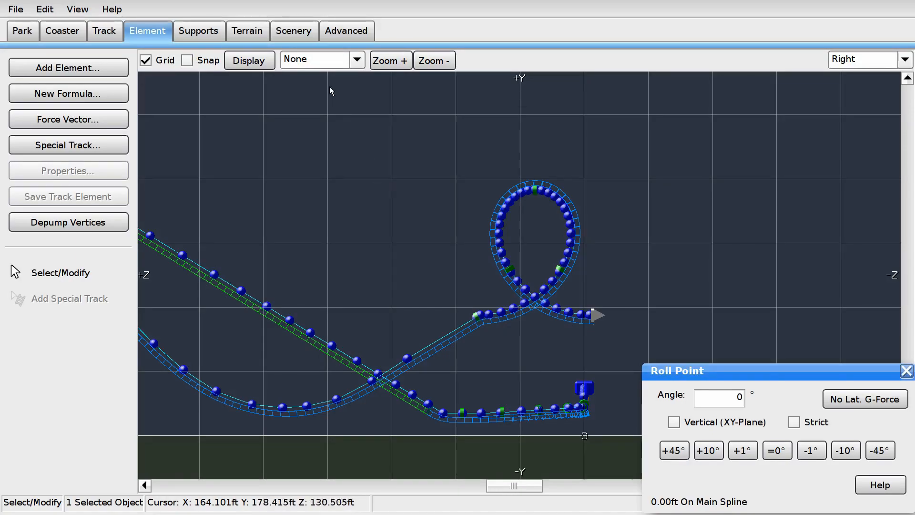
Step: Display the Speed Comb and check the estimated speed at the top of the loop
{"action": "left_click", "coordinate": [353, 64]}
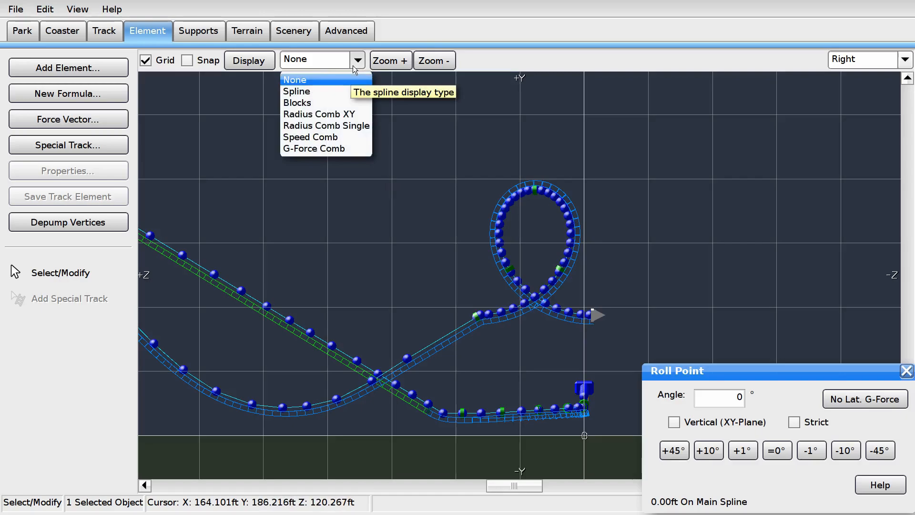
{"action": "left_click", "coordinate": [316, 137]}
{"action": "scroll", "coordinate": [505, 212], "scroll_direction": "up", "scroll_amount": 5}
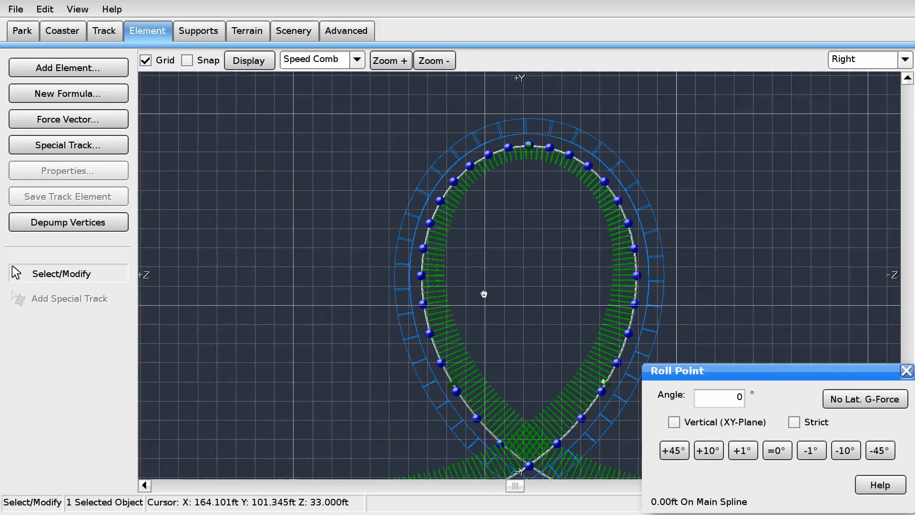
{"action": "right_click_drag", "start_coordinate": [485, 283], "coordinate": [510, 243]}
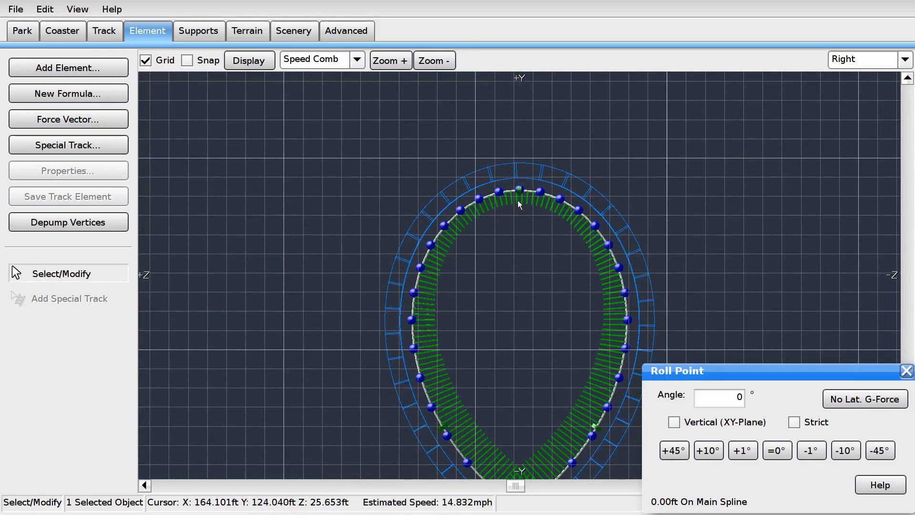
{"action": "scroll", "coordinate": [519, 205], "scroll_direction": "down", "scroll_amount": 5}
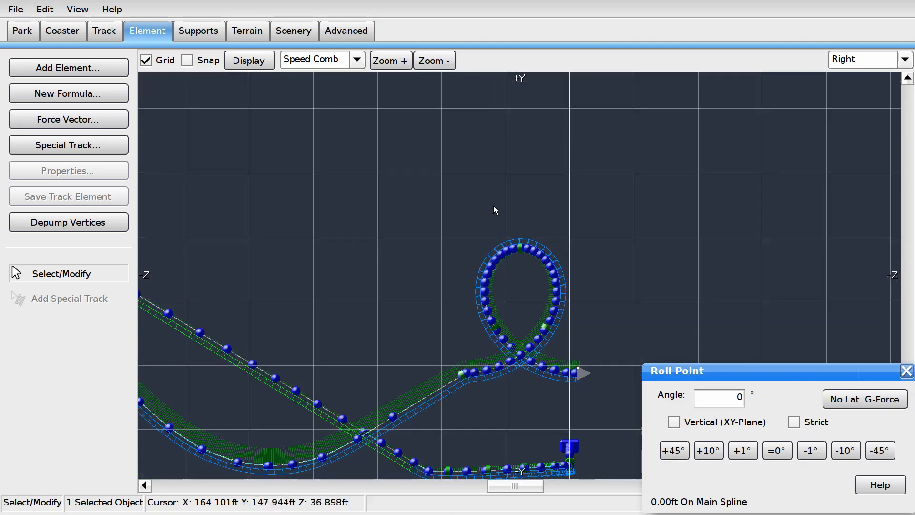
Step: Select the whole loop, lower it, and check the estimated speed at its top
{"action": "right_click_drag", "start_coordinate": [477, 209], "coordinate": [426, 192]}
{"action": "left_click_drag", "start_coordinate": [348, 110], "coordinate": [460, 317]}
{"action": "scroll", "coordinate": [588, 313], "scroll_direction": "up", "scroll_amount": 5}
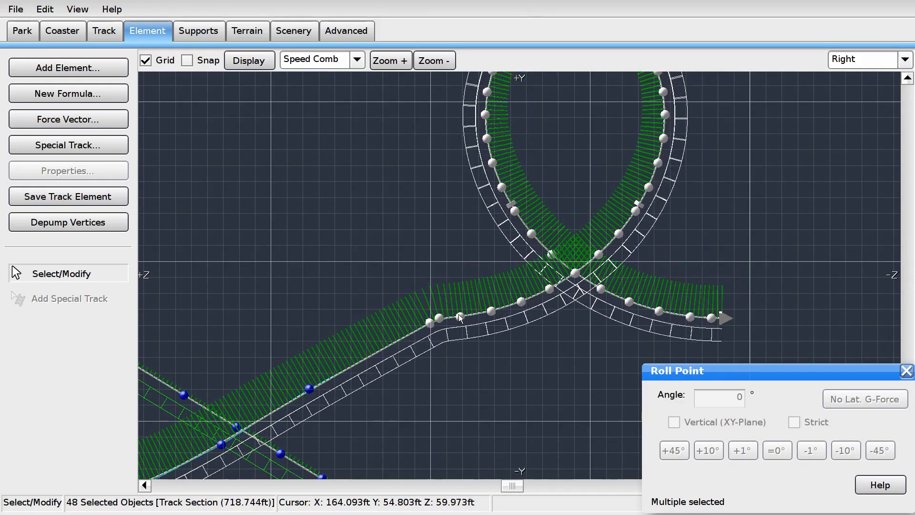
{"action": "scroll", "coordinate": [516, 198], "scroll_direction": "down", "scroll_amount": 3}
{"action": "scroll", "coordinate": [515, 198], "scroll_direction": "up", "scroll_amount": 5}
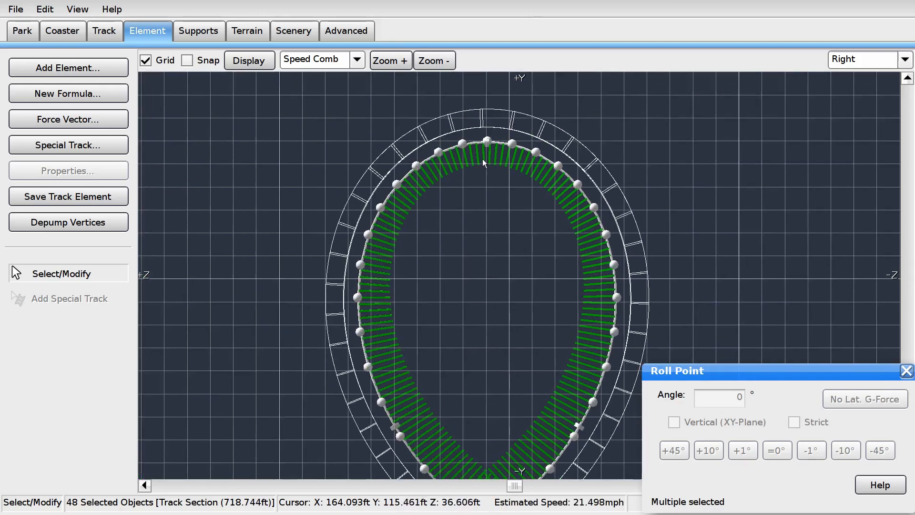
Step: Lower the selected loop a little further and recheck the speed at its top and the shape of its entry
{"action": "scroll", "coordinate": [482, 159], "scroll_direction": "down", "scroll_amount": 3}
{"action": "scroll", "coordinate": [486, 219], "scroll_direction": "up", "scroll_amount": 8}
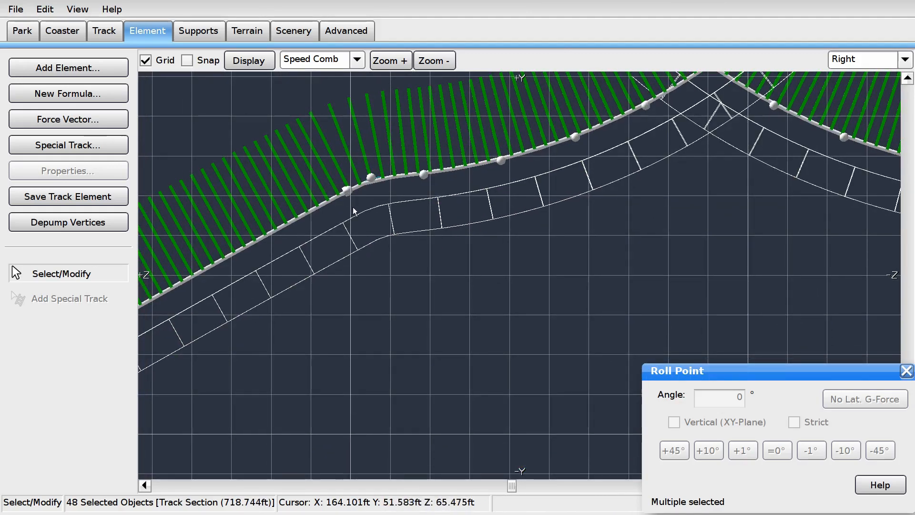
{"action": "left_click_drag", "start_coordinate": [371, 182], "coordinate": [371, 223]}
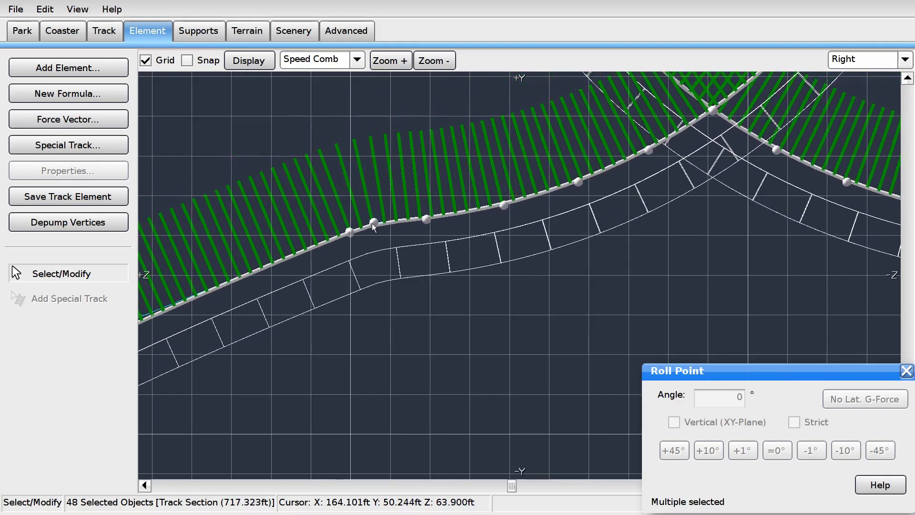
{"action": "scroll", "coordinate": [372, 223], "scroll_direction": "down", "scroll_amount": 6}
{"action": "right_click_drag", "start_coordinate": [499, 216], "coordinate": [492, 235]}
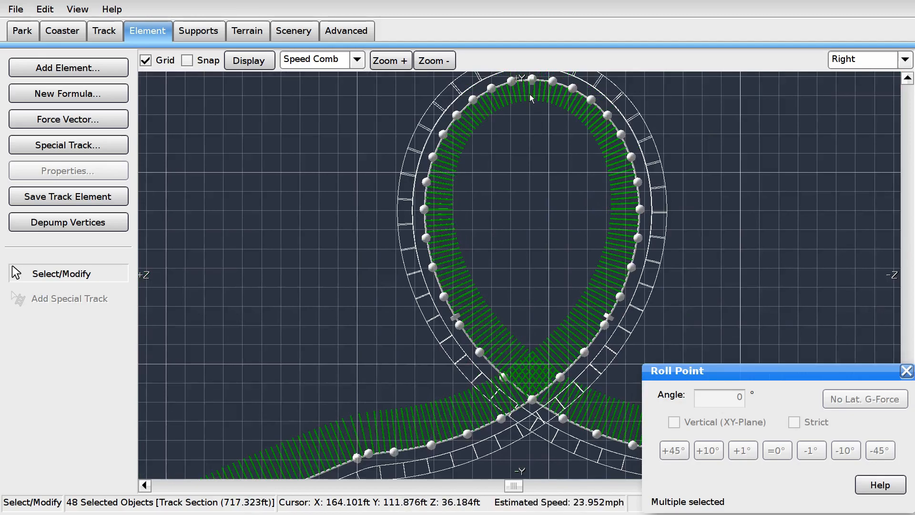
{"action": "scroll", "coordinate": [481, 208], "scroll_direction": "up", "scroll_amount": 5}
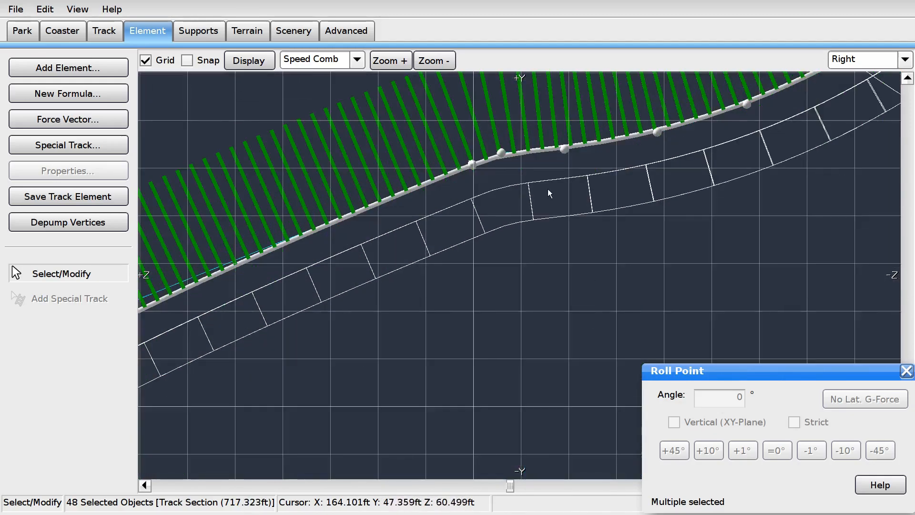
{"action": "scroll", "coordinate": [565, 150], "scroll_direction": "down", "scroll_amount": 5}
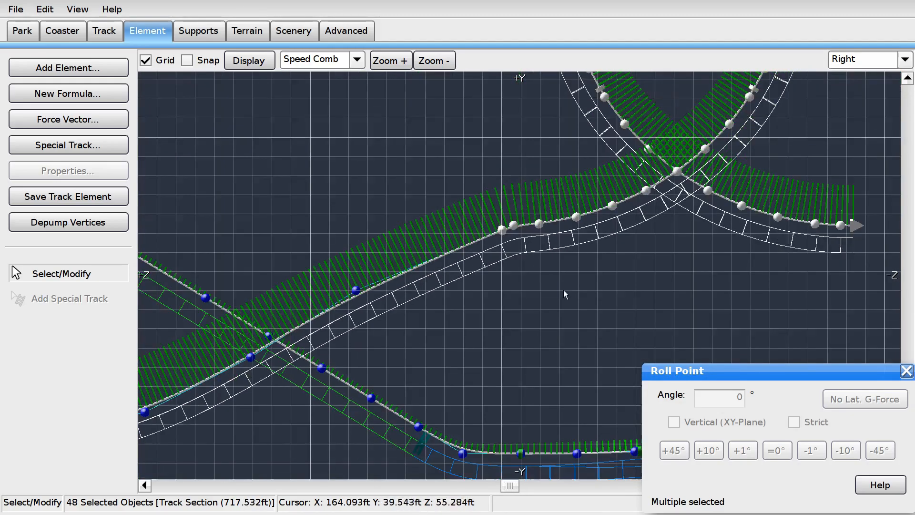
Step: Turn off the Speed Comb and delete the closely spaced vertices at the loop's entry
{"action": "left_click", "coordinate": [490, 185]}
{"action": "left_click", "coordinate": [315, 59]}
{"action": "left_click", "coordinate": [305, 75]}
{"action": "left_click_drag", "start_coordinate": [481, 300], "coordinate": [613, 198]}
{"action": "key", "text": "Delete"}
{"action": "right_click_drag", "start_coordinate": [544, 277], "coordinate": [579, 258]}
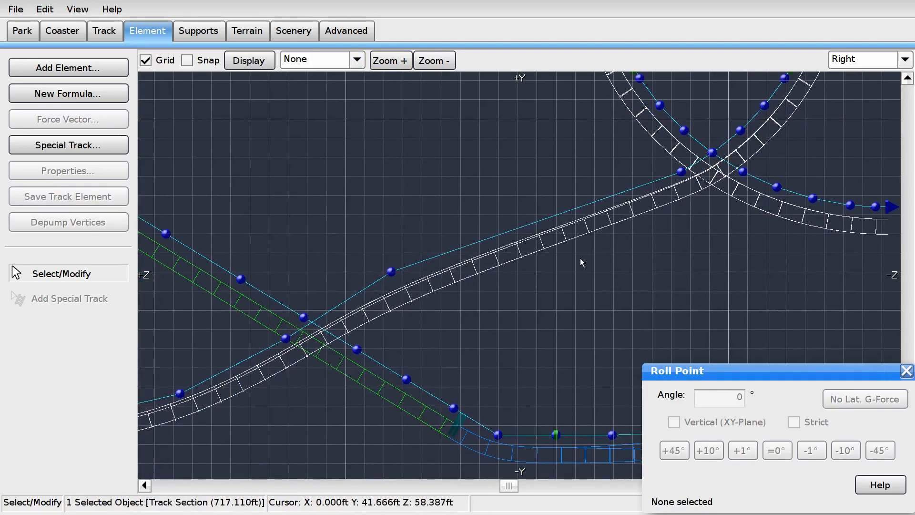
Step: Straighten the run from the climb's last two vertices to the loop's first vertex with Make Straight 2D
{"action": "left_click", "coordinate": [681, 172]}
{"action": "left_click", "coordinate": [389, 272], "text": "shift"}
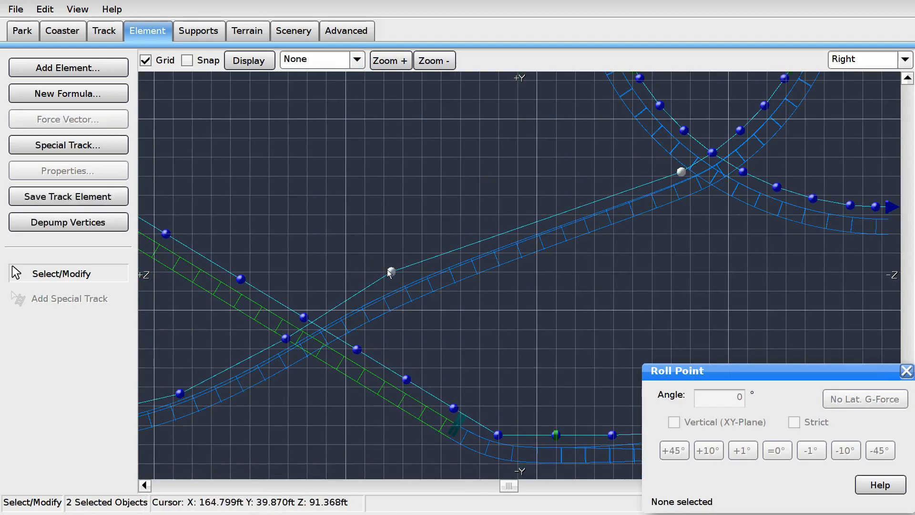
{"action": "left_click", "coordinate": [119, 37]}
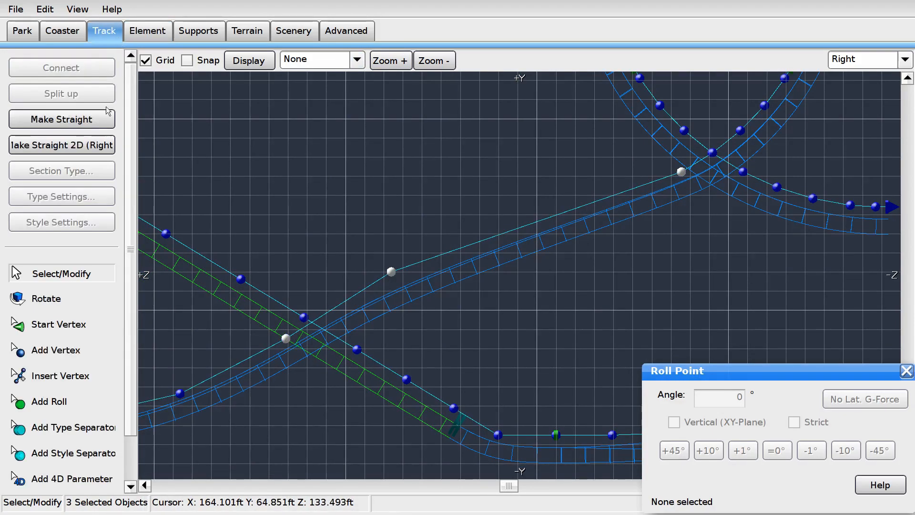
{"action": "left_click", "coordinate": [62, 145]}
Step: Insert three extra vertices along the straight run leading into the loop
{"action": "left_click", "coordinate": [61, 376]}
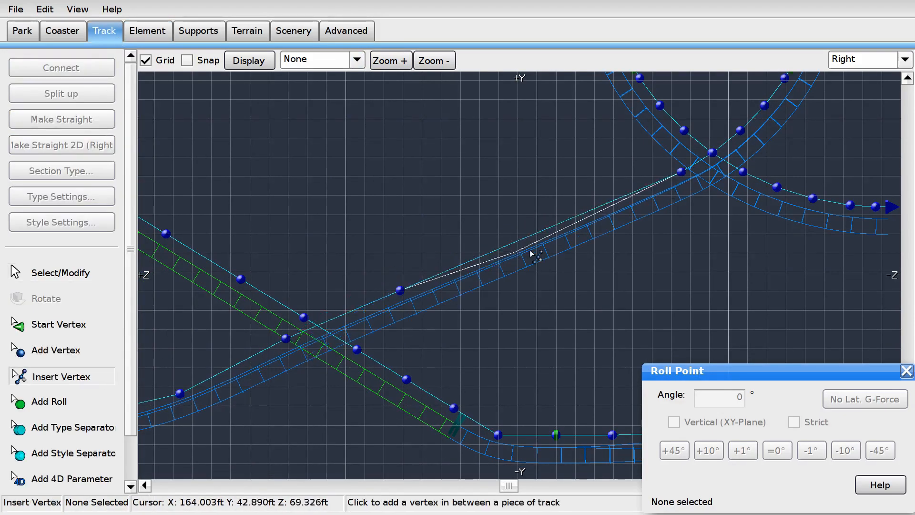
{"action": "left_click", "coordinate": [618, 202]}
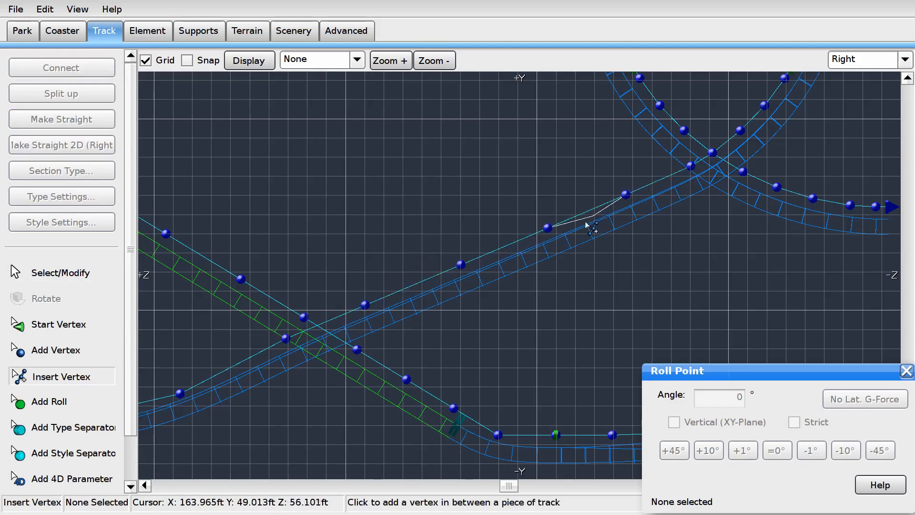
{"action": "left_click", "coordinate": [62, 273]}
Step: Straighten the climb's last two vertices together with the vertices along the run into the loop using Make Straight 2D
{"action": "right_click_drag", "start_coordinate": [565, 201], "coordinate": [508, 245]}
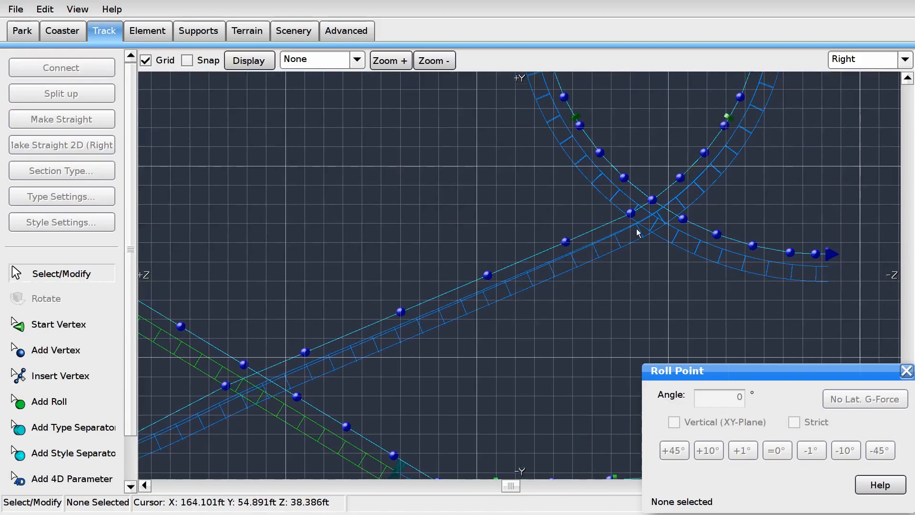
{"action": "left_click", "coordinate": [629, 213]}
{"action": "scroll", "coordinate": [519, 238], "scroll_direction": "down", "scroll_amount": 2}
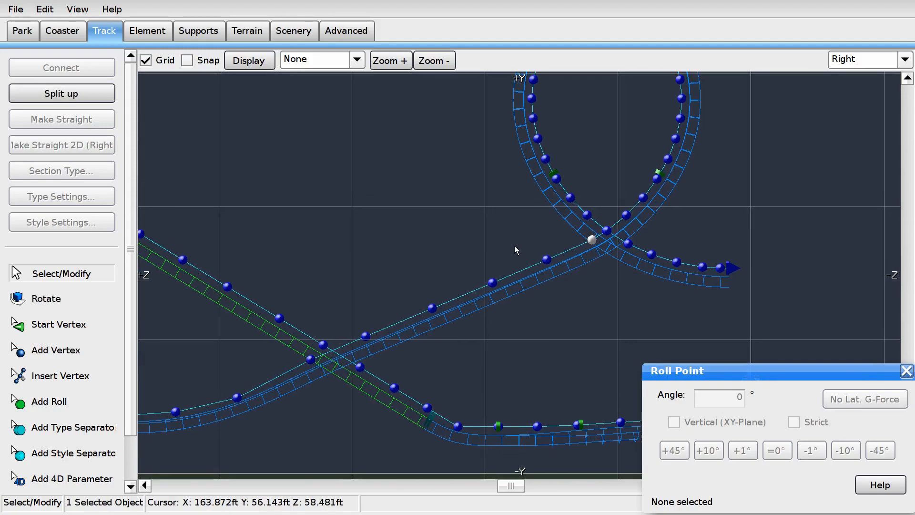
{"action": "left_click", "coordinate": [287, 378]}
{"action": "left_click", "coordinate": [237, 397]}
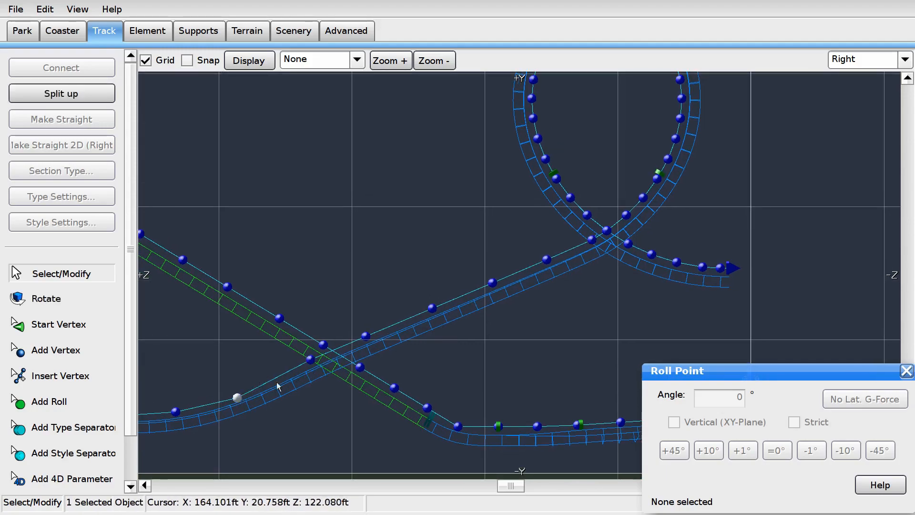
{"action": "left_click", "coordinate": [313, 362], "text": "shift"}
{"action": "left_click_drag", "start_coordinate": [369, 333], "coordinate": [390, 346], "text": "shift"}
{"action": "key", "text": "ctrl+z"}
{"action": "left_click_drag", "start_coordinate": [389, 266], "coordinate": [483, 329], "text": "shift"}
{"action": "left_click_drag", "start_coordinate": [460, 240], "coordinate": [559, 276], "text": "shift"}
{"action": "left_click_drag", "start_coordinate": [463, 256], "coordinate": [511, 308], "text": "shift"}
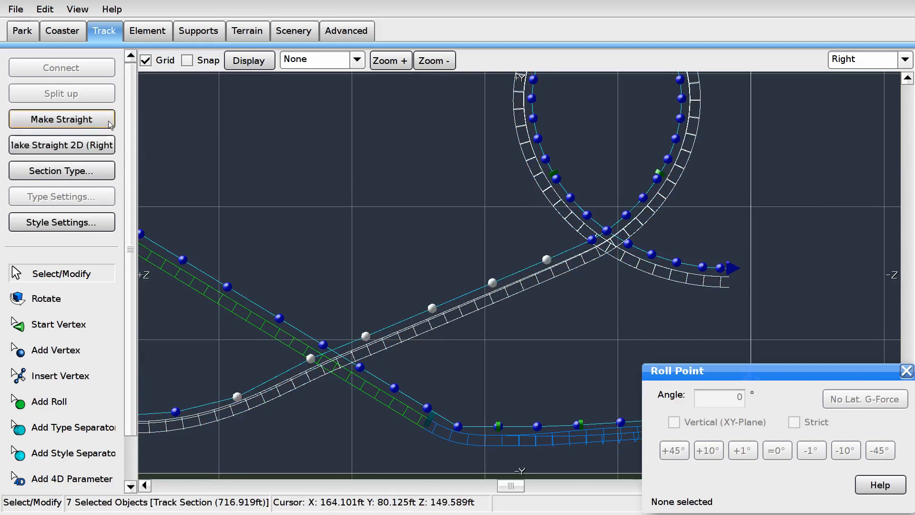
{"action": "left_click", "coordinate": [97, 145]}
{"action": "scroll", "coordinate": [368, 186], "scroll_direction": "up", "scroll_amount": 5}
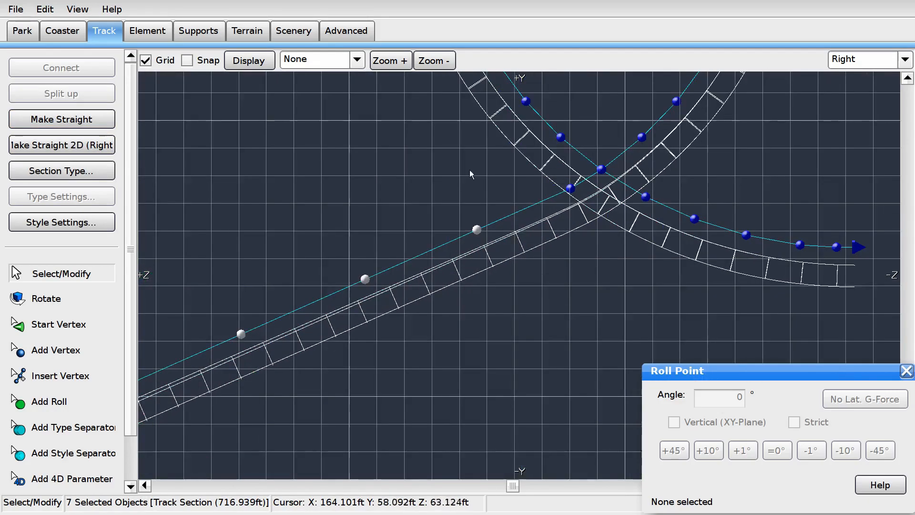
{"action": "left_click", "coordinate": [468, 168]}
{"action": "scroll", "coordinate": [474, 176], "scroll_direction": "down", "scroll_amount": 4}
{"action": "scroll", "coordinate": [526, 244], "scroll_direction": "up", "scroll_amount": 2}
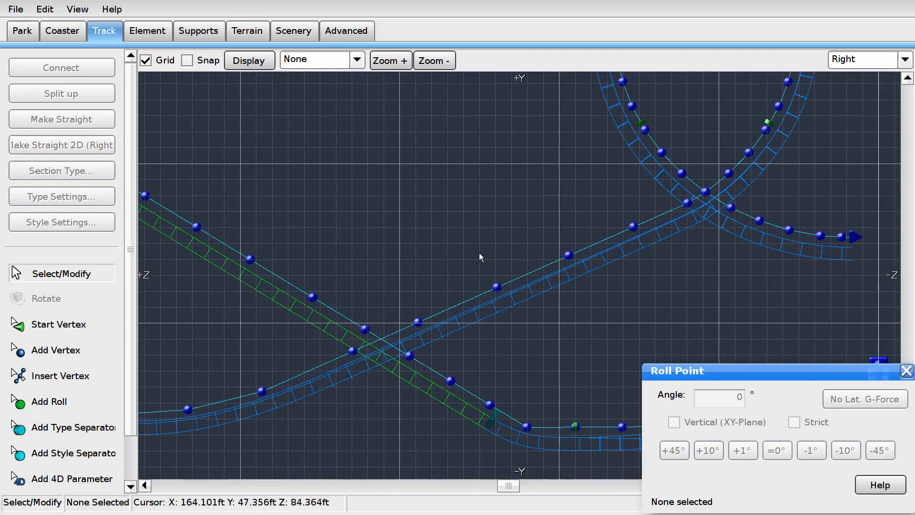
Step: Thin out the loop by deleting every second vertex from its entry around to its exit
{"action": "scroll", "coordinate": [469, 258], "scroll_direction": "down", "scroll_amount": 2}
{"action": "left_click", "coordinate": [567, 276]}
{"action": "left_click", "coordinate": [597, 248], "text": "shift"}
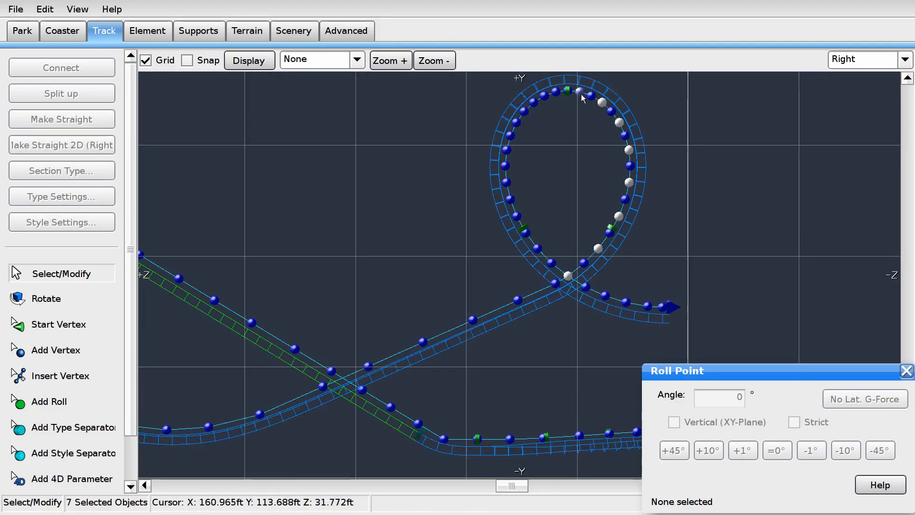
{"action": "left_click", "coordinate": [535, 103], "text": "ctrl"}
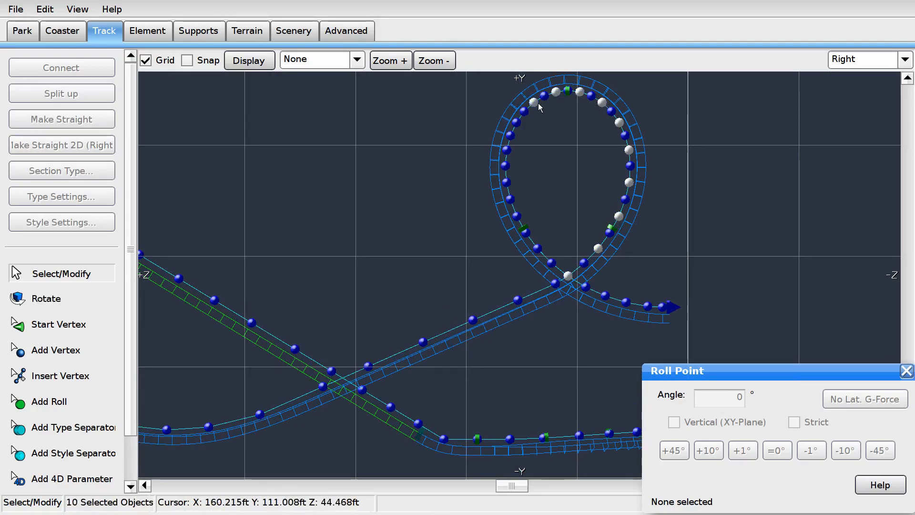
{"action": "left_click", "coordinate": [509, 182], "text": "ctrl"}
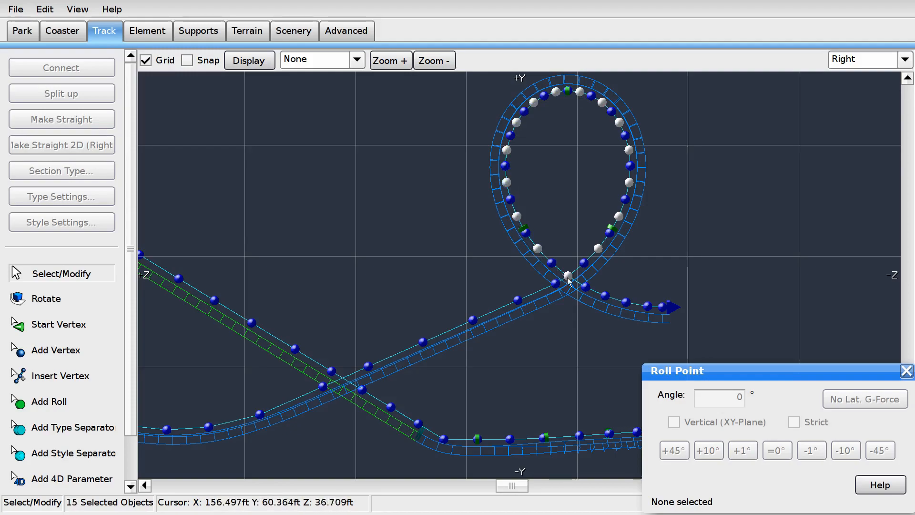
{"action": "left_click", "coordinate": [585, 287], "text": "ctrl"}
{"action": "scroll", "coordinate": [585, 291], "scroll_direction": "up", "scroll_amount": 5}
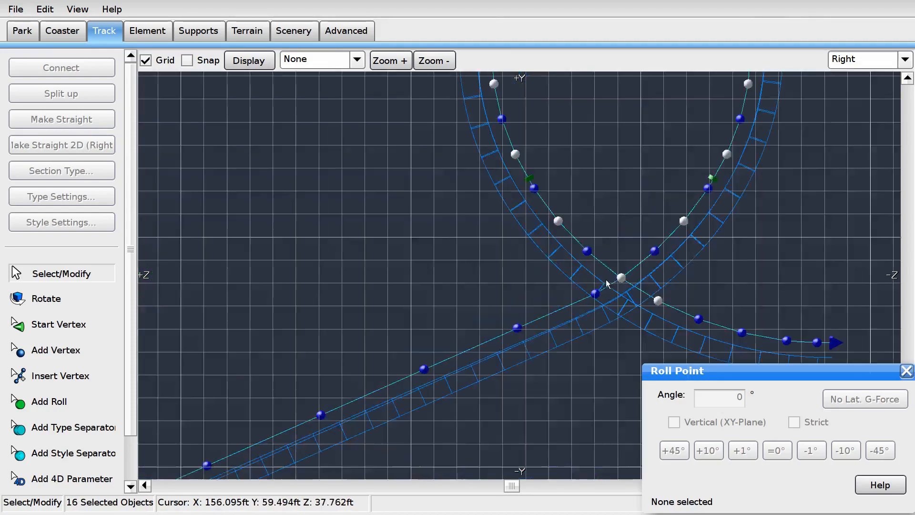
{"action": "left_click", "coordinate": [537, 283], "text": "ctrl"}
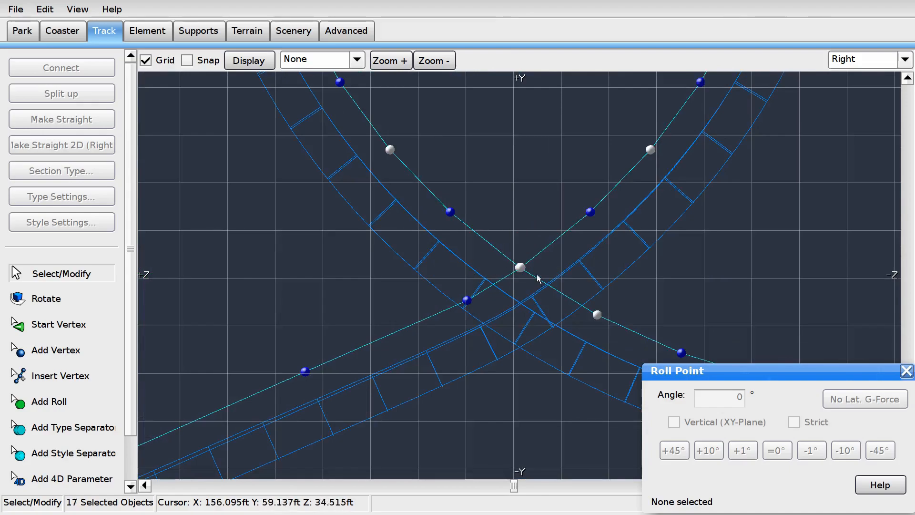
{"action": "scroll", "coordinate": [473, 236], "scroll_direction": "down", "scroll_amount": 3}
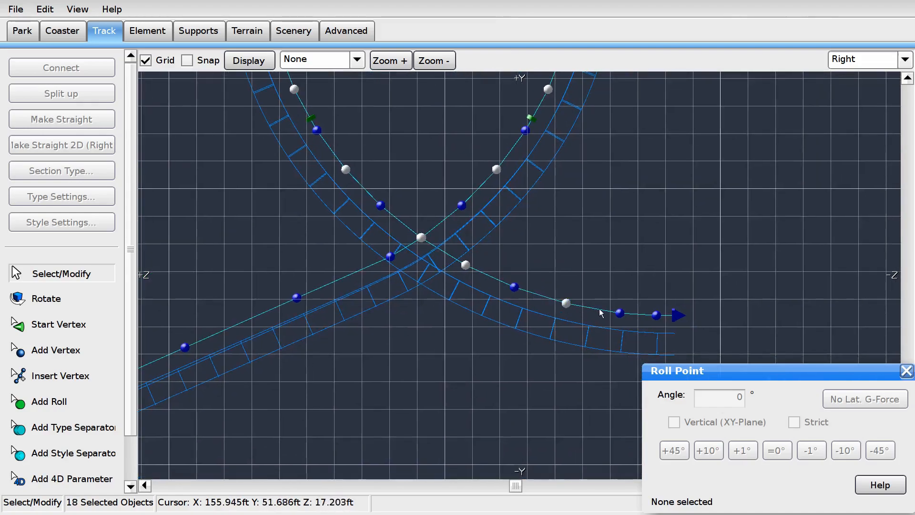
{"action": "scroll", "coordinate": [524, 272], "scroll_direction": "down", "scroll_amount": 4}
{"action": "left_click", "coordinate": [559, 238]}
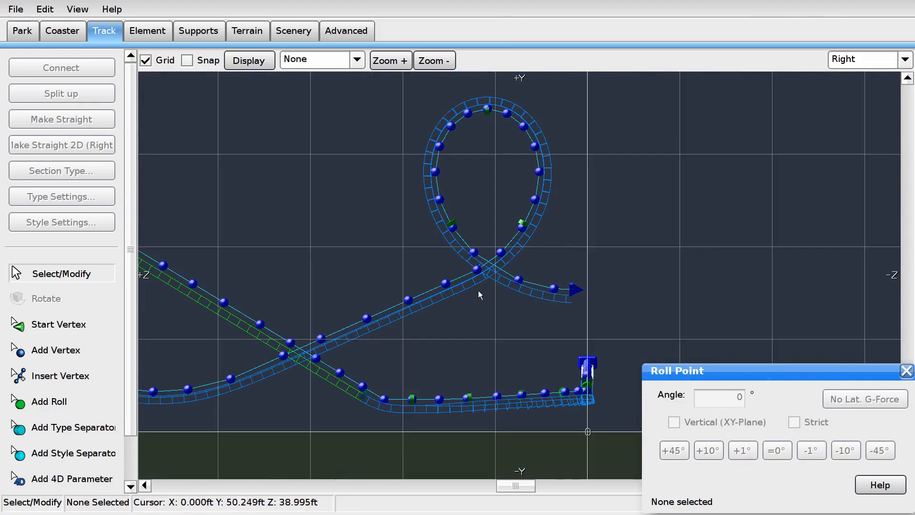
Step: Select all of the loop's remaining vertices and smooth them with Depump Vertices
{"action": "left_click_drag", "start_coordinate": [475, 302], "coordinate": [557, 88]}
{"action": "left_click_drag", "start_coordinate": [398, 91], "coordinate": [519, 240], "text": "shift"}
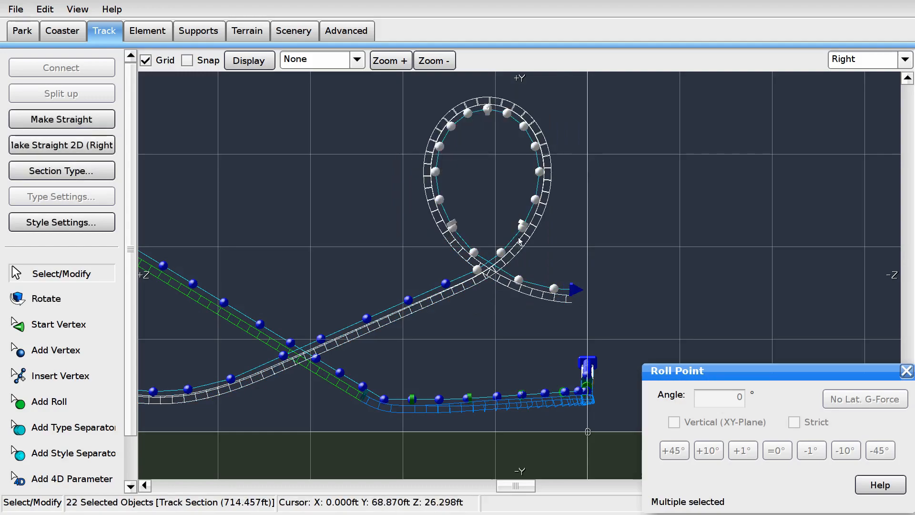
{"action": "left_click", "coordinate": [147, 31]}
{"action": "left_click", "coordinate": [95, 222]}
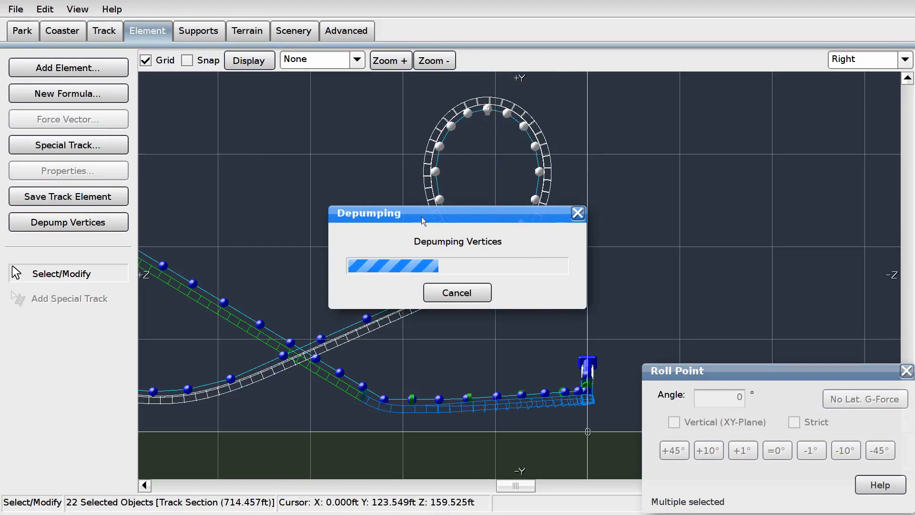
{"action": "left_click_drag", "start_coordinate": [400, 214], "coordinate": [618, 187]}
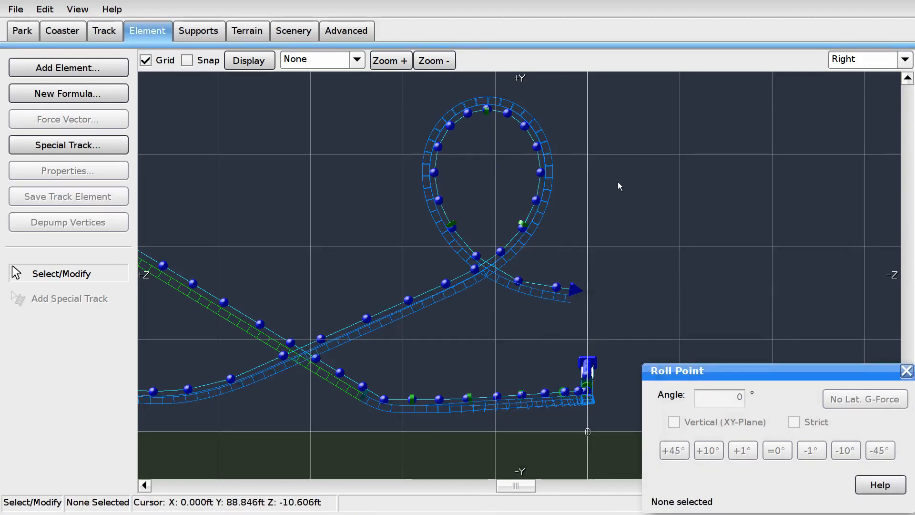
Step: Display the G-Force Comb and examine the forces through the loop, its entry and the preceding valley
{"action": "left_click", "coordinate": [357, 60]}
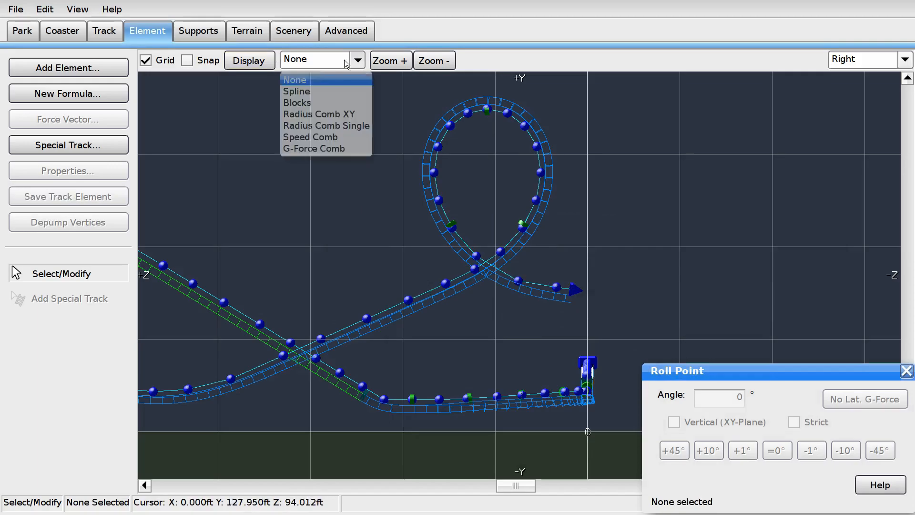
{"action": "left_click", "coordinate": [352, 142]}
{"action": "scroll", "coordinate": [441, 150], "scroll_direction": "up", "scroll_amount": 2}
{"action": "scroll", "coordinate": [439, 313], "scroll_direction": "up", "scroll_amount": 2}
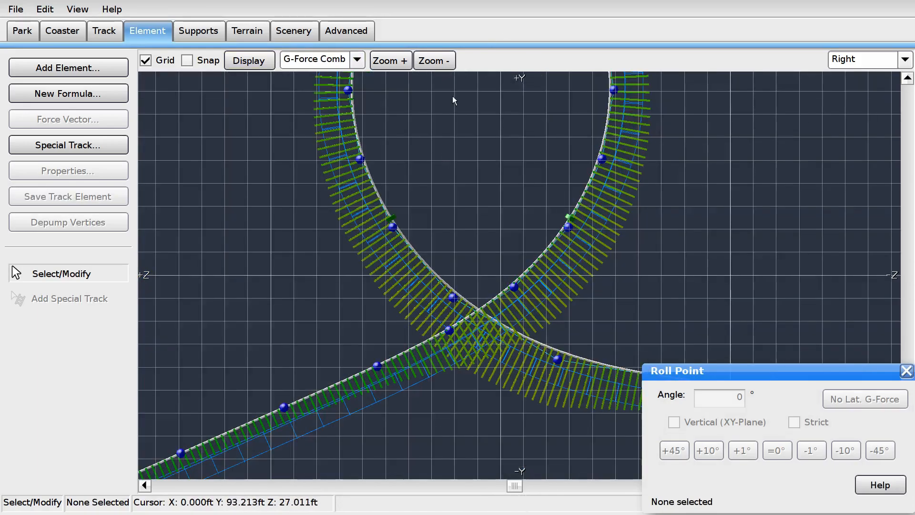
{"action": "scroll", "coordinate": [533, 221], "scroll_direction": "down", "scroll_amount": 3}
{"action": "scroll", "coordinate": [531, 204], "scroll_direction": "up", "scroll_amount": 2}
{"action": "scroll", "coordinate": [531, 202], "scroll_direction": "down", "scroll_amount": 2}
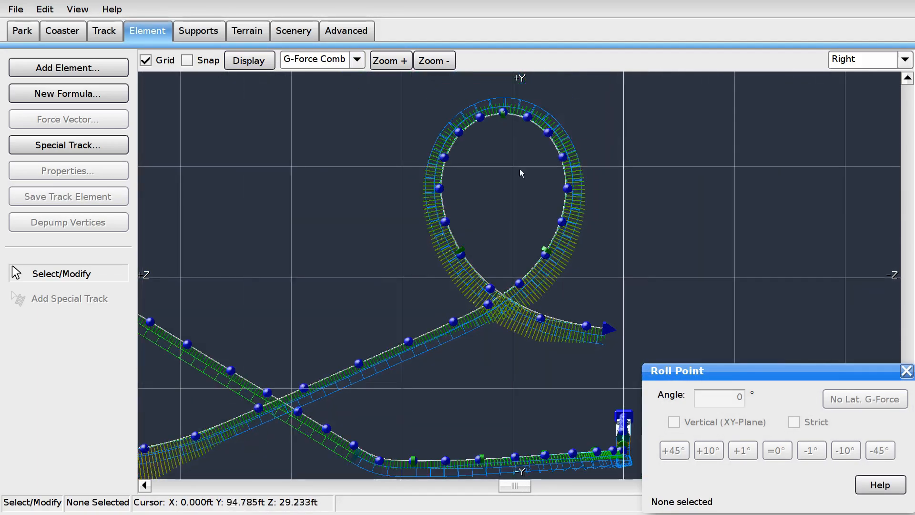
{"action": "right_click_drag", "start_coordinate": [292, 171], "coordinate": [546, 116]}
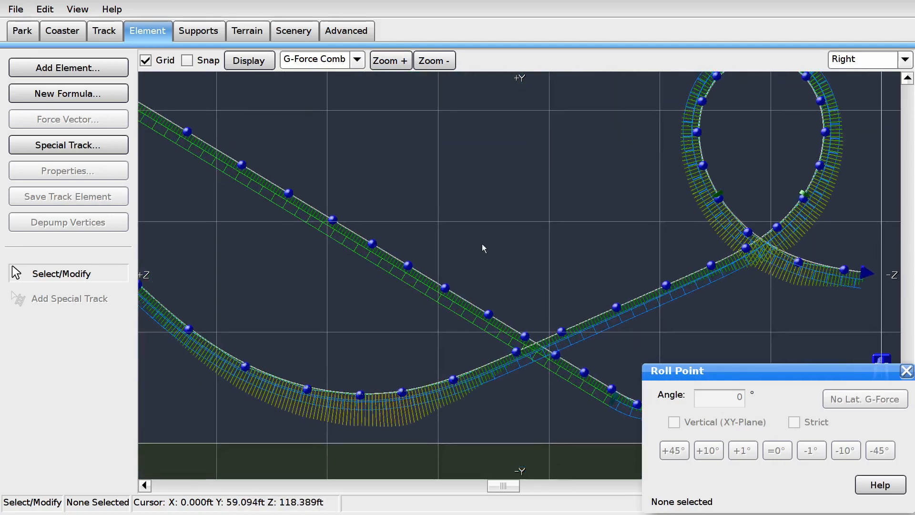
Step: Select the vertices through the valley below the drop and depump them
{"action": "right_click_drag", "start_coordinate": [328, 305], "coordinate": [391, 239]}
{"action": "left_click_drag", "start_coordinate": [207, 201], "coordinate": [415, 317]}
{"action": "left_click_drag", "start_coordinate": [412, 401], "coordinate": [525, 293], "text": "shift"}
{"action": "left_click", "coordinate": [68, 222]}
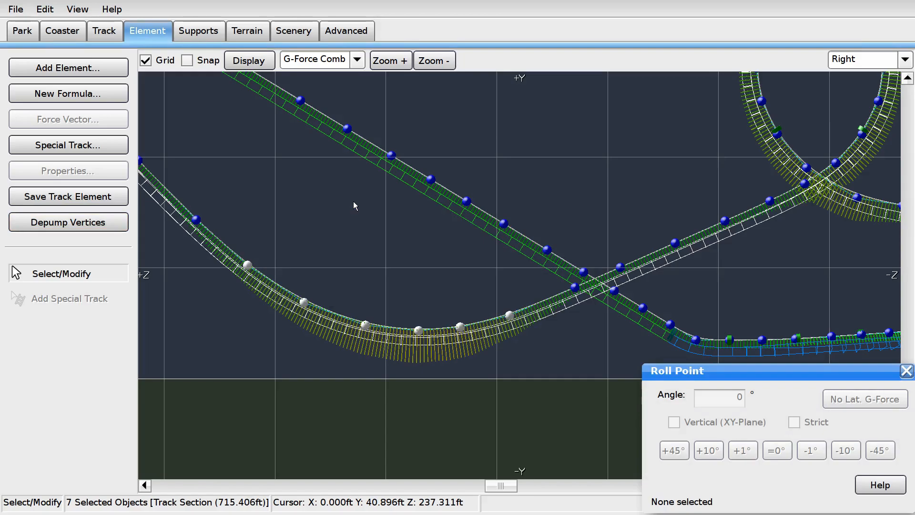
{"action": "left_click", "coordinate": [598, 144]}
Step: Turn off the G-Force Comb, check the loop with the Speed Comb, and set the comb display back to None
{"action": "left_click", "coordinate": [357, 60]}
{"action": "left_click", "coordinate": [324, 78]}
{"action": "scroll", "coordinate": [568, 128], "scroll_direction": "down", "scroll_amount": 3}
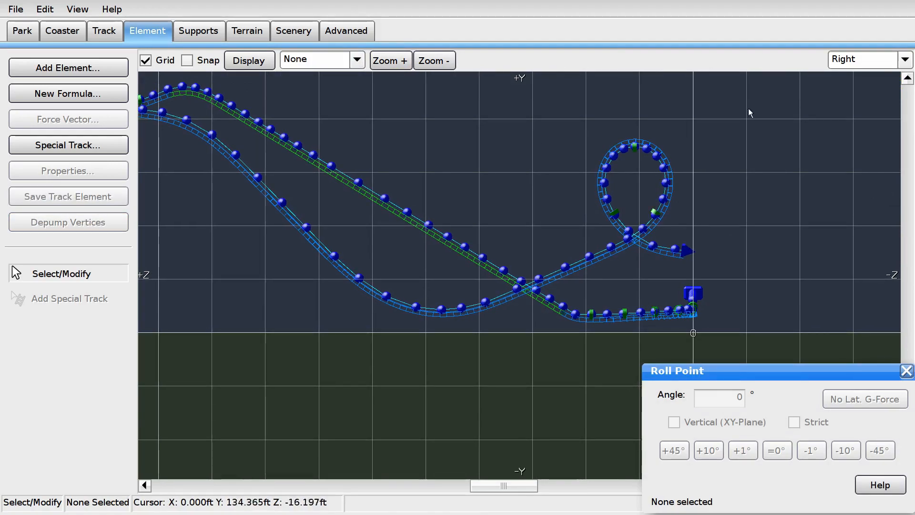
{"action": "scroll", "coordinate": [429, 194], "scroll_direction": "up", "scroll_amount": 3}
{"action": "left_click", "coordinate": [357, 60]}
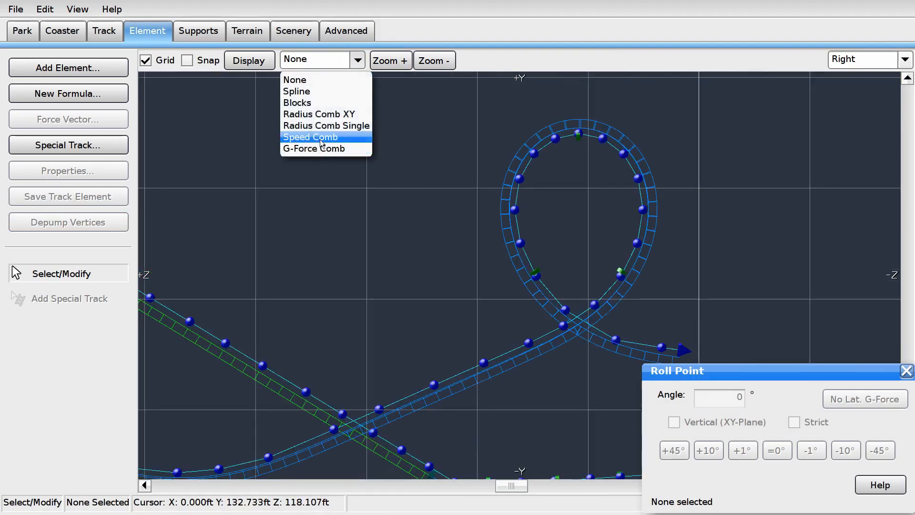
{"action": "left_click", "coordinate": [312, 137]}
{"action": "left_click", "coordinate": [357, 59]}
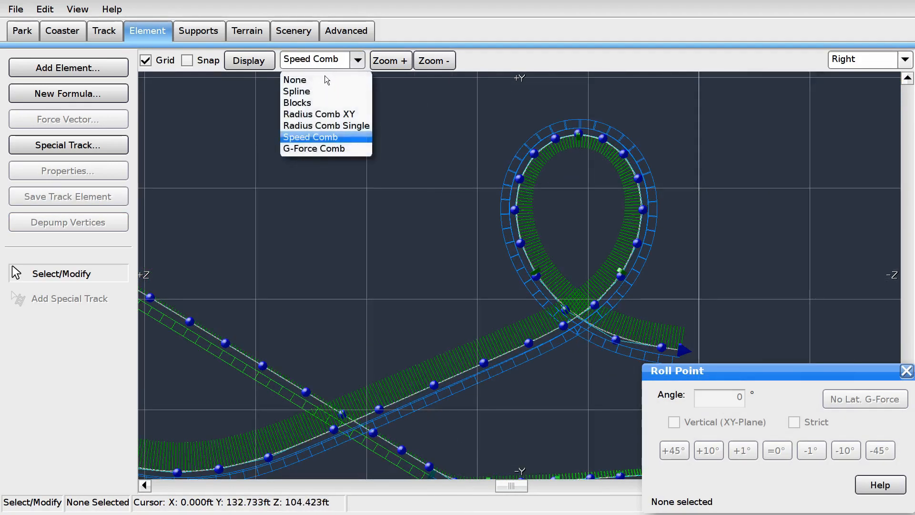
{"action": "left_click", "coordinate": [305, 76]}
Step: Inspect the track in the Perspective and Top views and select the existing roll point before the drop
{"action": "left_click", "coordinate": [889, 66]}
{"action": "left_click", "coordinate": [854, 137]}
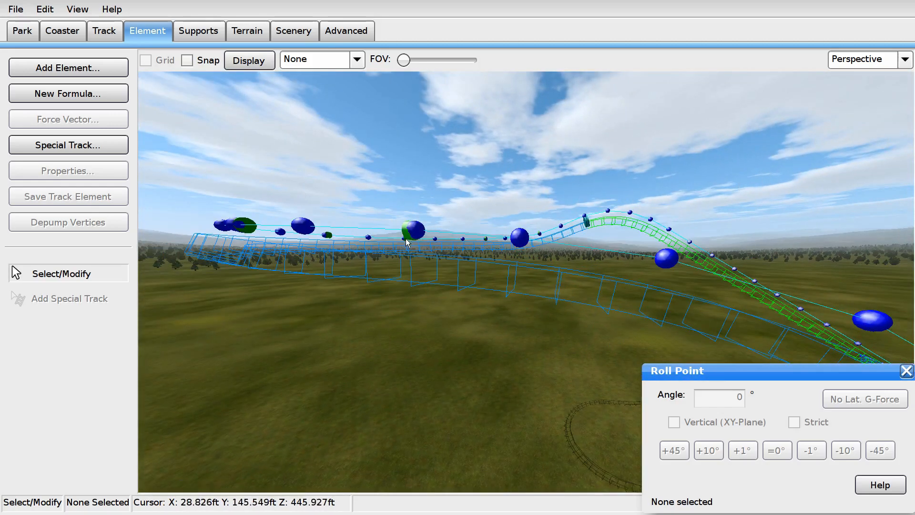
{"action": "left_click", "coordinate": [408, 238]}
{"action": "left_click", "coordinate": [410, 241]}
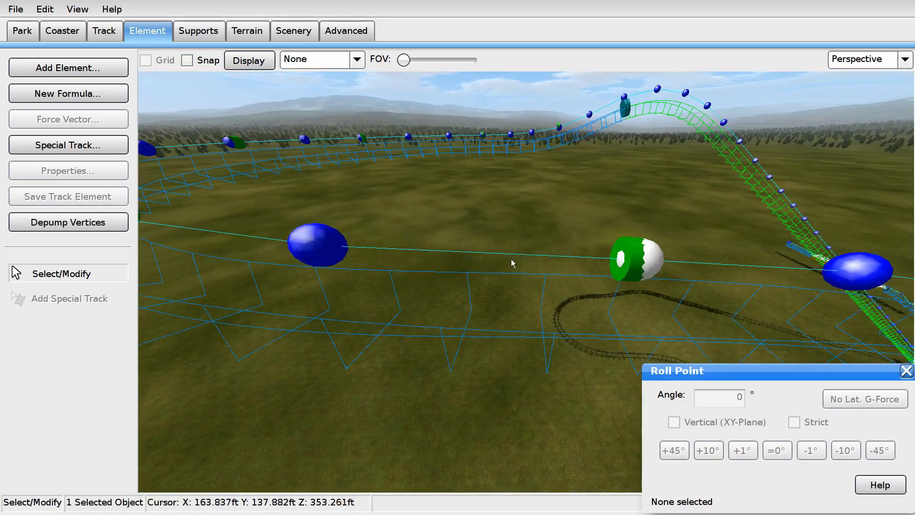
{"action": "left_click", "coordinate": [617, 269]}
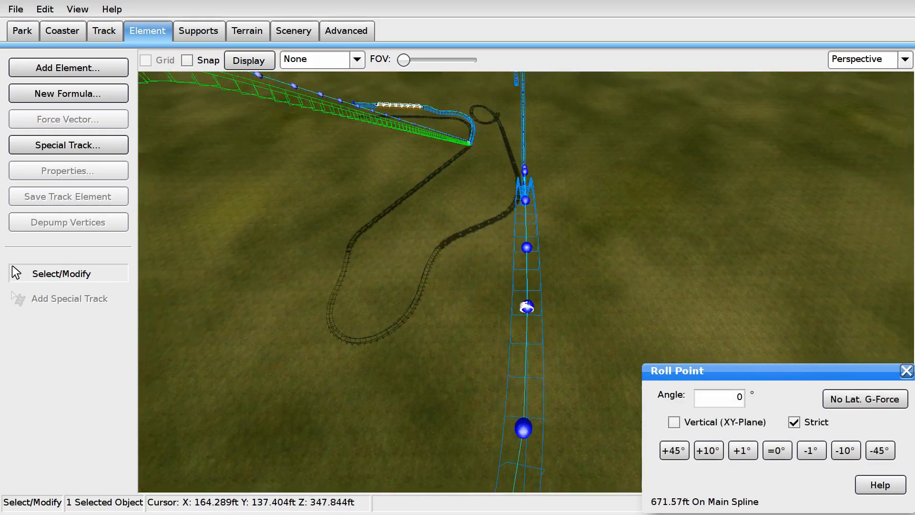
{"action": "left_click", "coordinate": [865, 60]}
{"action": "left_click", "coordinate": [850, 75]}
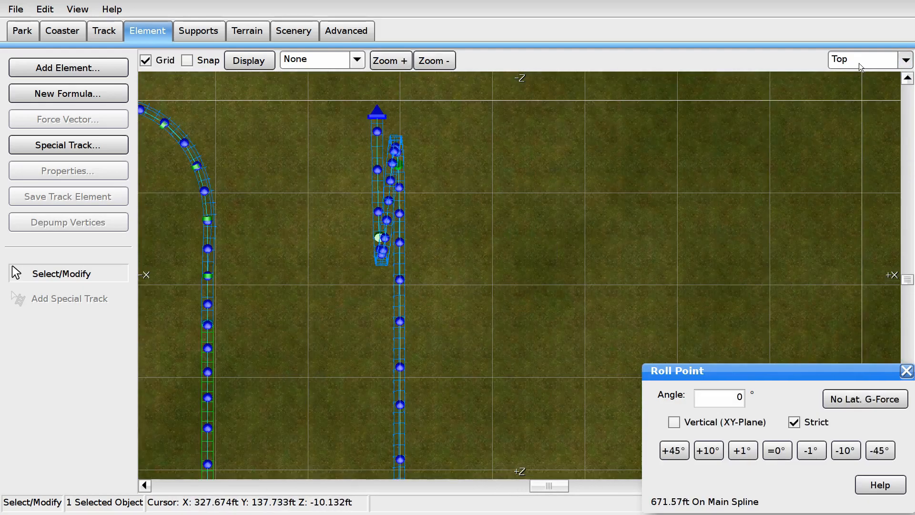
{"action": "left_click", "coordinate": [859, 63]}
{"action": "left_click", "coordinate": [857, 135]}
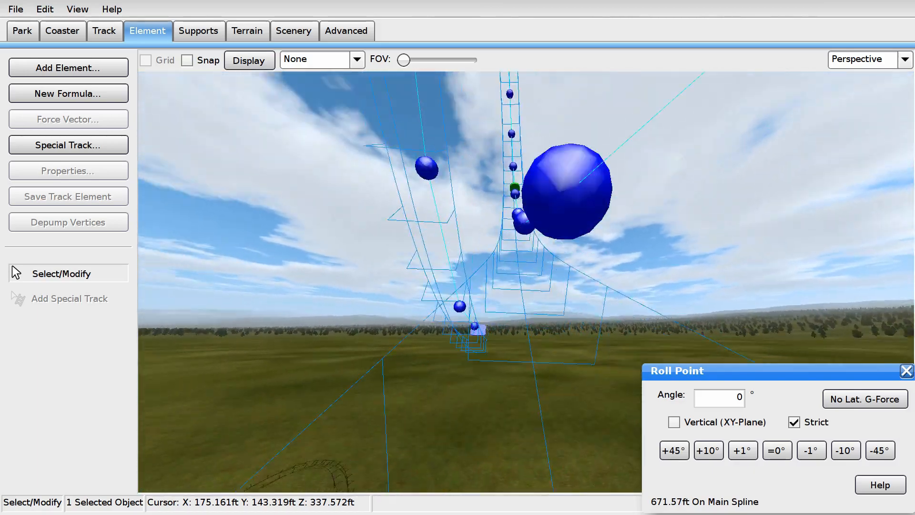
Step: Add a roll point on the straight run just before the loop and make it Strict
{"action": "right_click_drag", "start_coordinate": [667, 190], "coordinate": [618, 217]}
{"action": "left_click", "coordinate": [104, 32]}
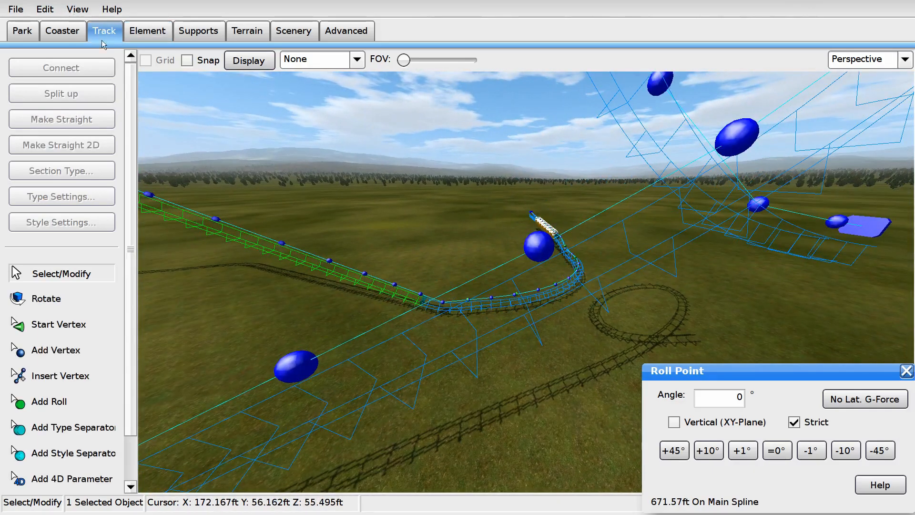
{"action": "left_click", "coordinate": [71, 403]}
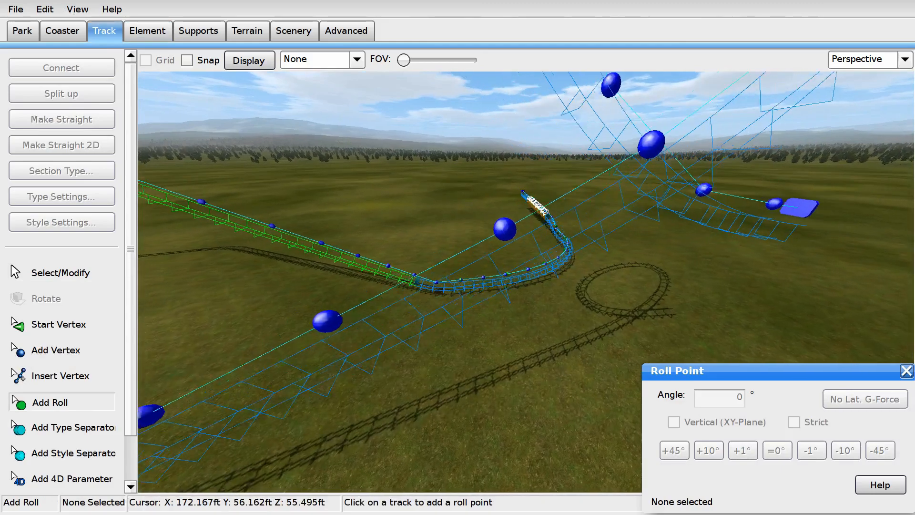
{"action": "left_click", "coordinate": [538, 277]}
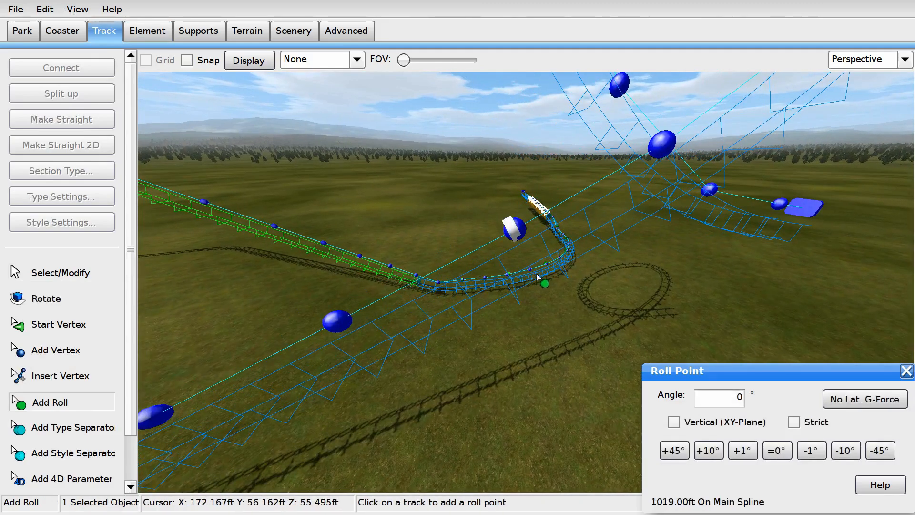
{"action": "right_click_drag", "start_coordinate": [572, 296], "coordinate": [646, 253]}
{"action": "left_click", "coordinate": [94, 268]}
Step: Travel along the coaster in the Track view to check the banking through the turn, drop and loop
{"action": "left_click", "coordinate": [858, 59]}
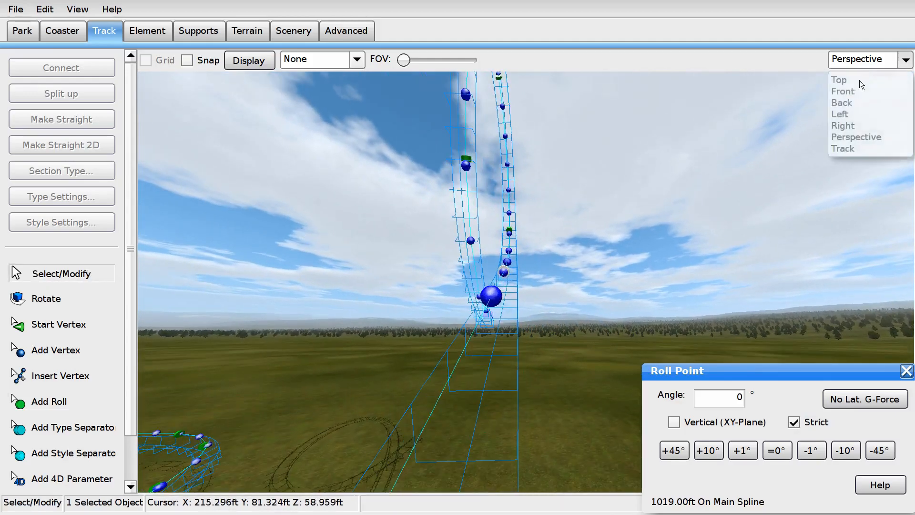
{"action": "left_click", "coordinate": [848, 149]}
{"action": "right_click_drag", "start_coordinate": [699, 213], "coordinate": [699, 115]}
{"action": "right_click_drag", "start_coordinate": [699, 213], "coordinate": [699, 204]}
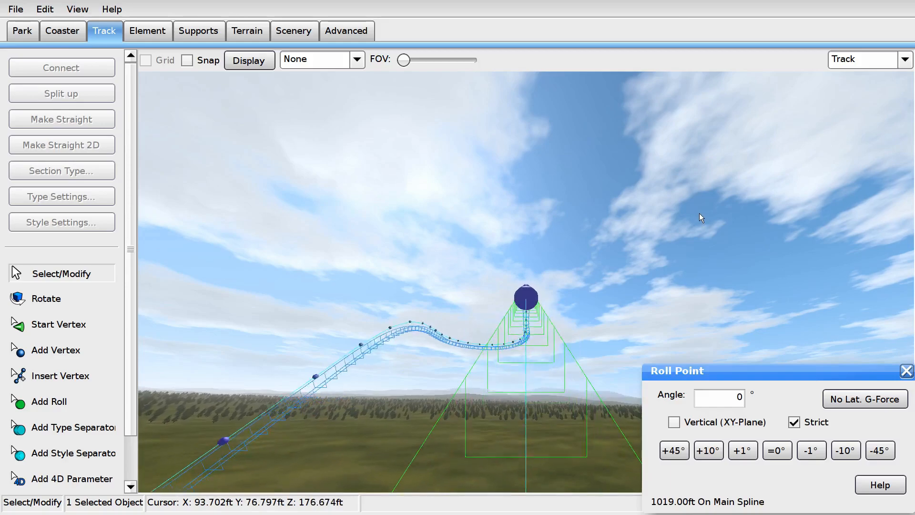
{"action": "scroll", "coordinate": [699, 213], "scroll_direction": "up", "scroll_amount": 8}
{"action": "scroll", "coordinate": [699, 213], "scroll_direction": "up", "scroll_amount": 10}
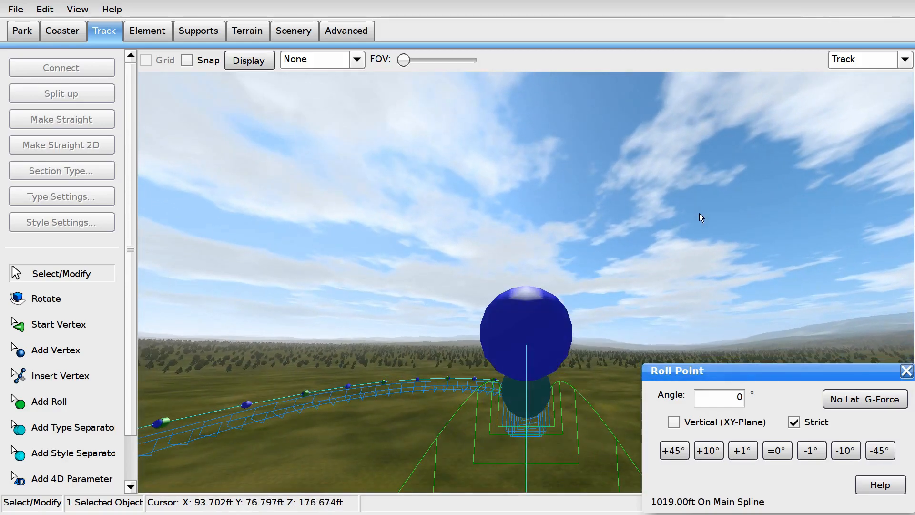
{"action": "scroll", "coordinate": [699, 212], "scroll_direction": "up", "scroll_amount": 10}
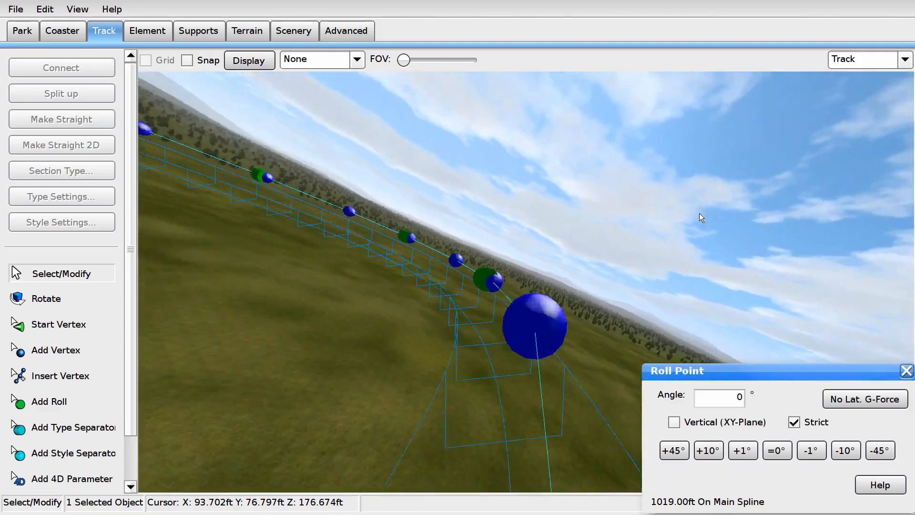
{"action": "scroll", "coordinate": [699, 213], "scroll_direction": "up", "scroll_amount": 10}
{"action": "scroll", "coordinate": [699, 213], "scroll_direction": "up", "scroll_amount": 3}
{"action": "scroll", "coordinate": [699, 213], "scroll_direction": "down", "scroll_amount": 8}
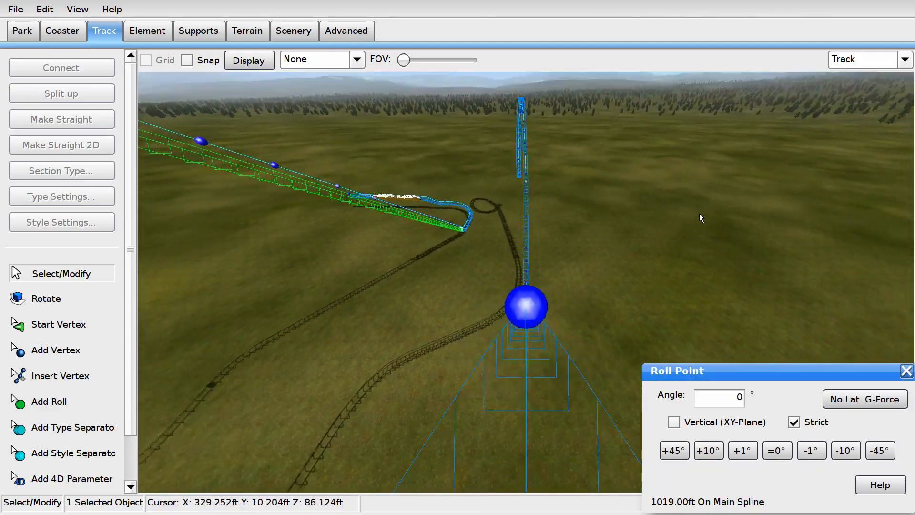
{"action": "scroll", "coordinate": [699, 213], "scroll_direction": "down", "scroll_amount": 8}
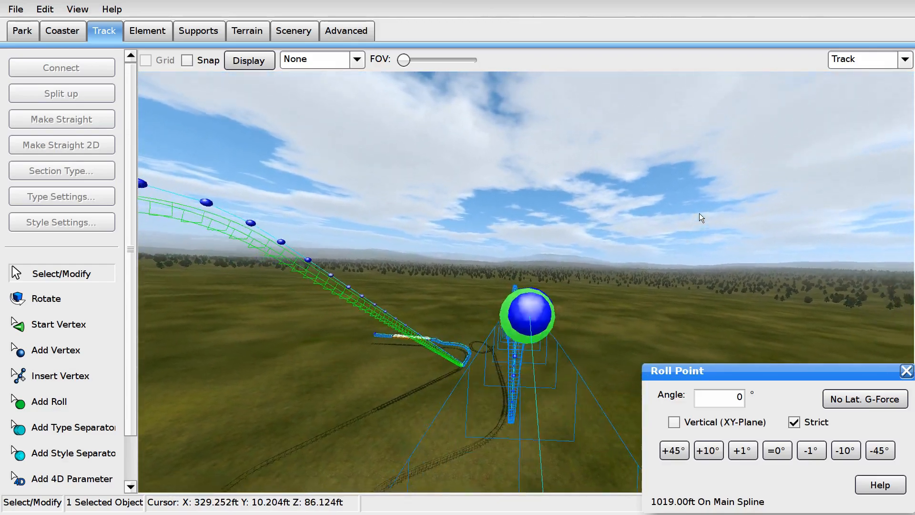
{"action": "scroll", "coordinate": [699, 213], "scroll_direction": "up", "scroll_amount": 8}
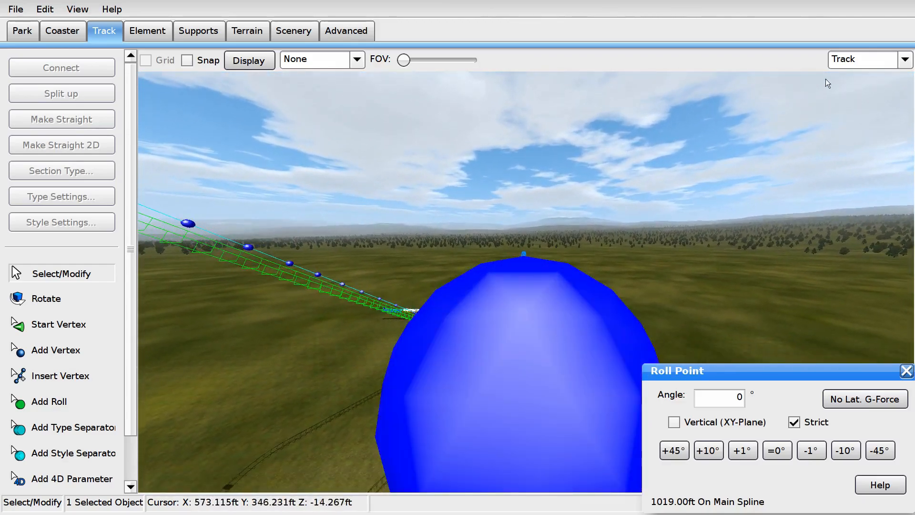
Step: In the Top view, slide the 20° roll point at the turn exit forward along the track to about 659 ft
{"action": "left_click", "coordinate": [852, 59]}
{"action": "left_click", "coordinate": [840, 79]}
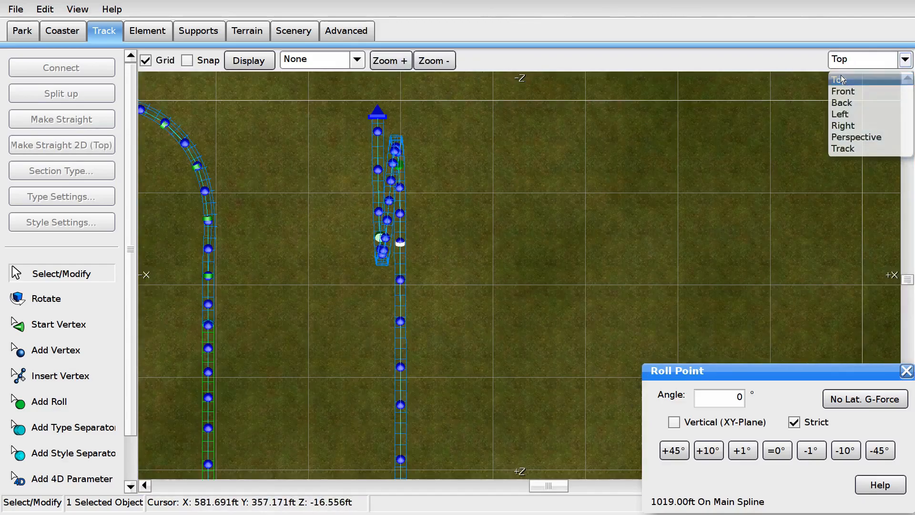
{"action": "scroll", "coordinate": [624, 199], "scroll_direction": "up", "scroll_amount": 8}
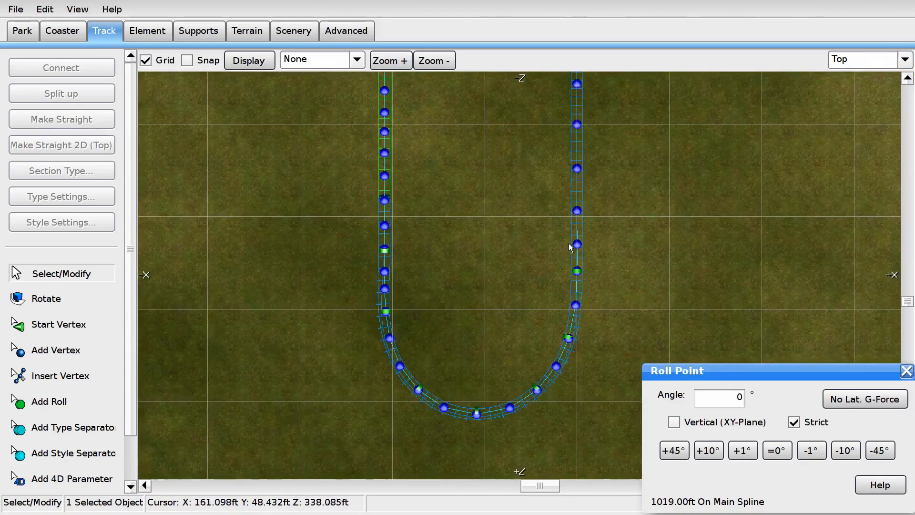
{"action": "scroll", "coordinate": [569, 249], "scroll_direction": "up", "scroll_amount": 5}
{"action": "middle_click_drag", "start_coordinate": [612, 315], "coordinate": [529, 277]}
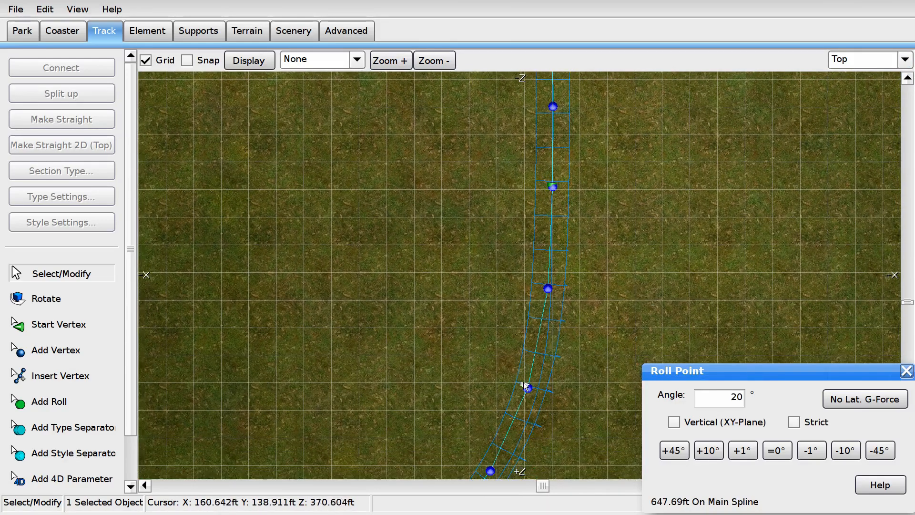
{"action": "middle_click_drag", "start_coordinate": [522, 384], "coordinate": [503, 443]}
{"action": "left_click", "coordinate": [529, 244]}
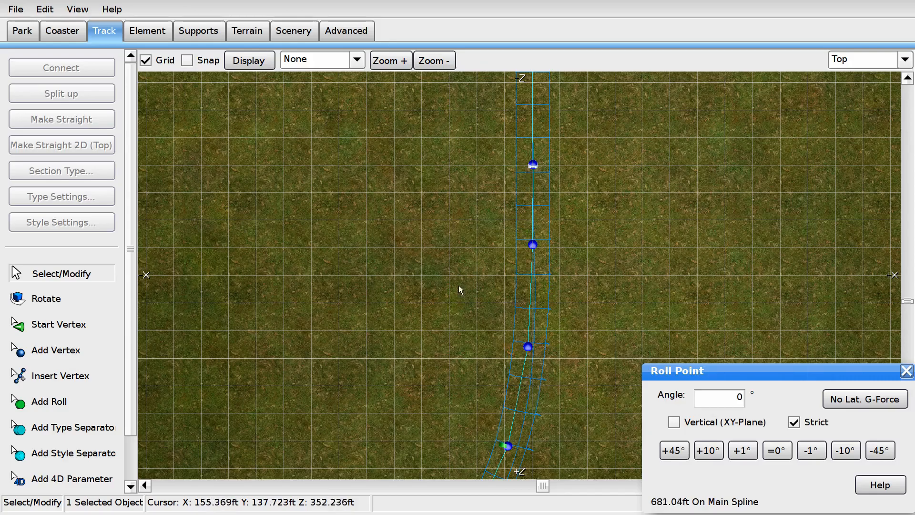
{"action": "middle_click_drag", "start_coordinate": [460, 288], "coordinate": [472, 204]}
{"action": "left_click_drag", "start_coordinate": [517, 353], "coordinate": [545, 291]}
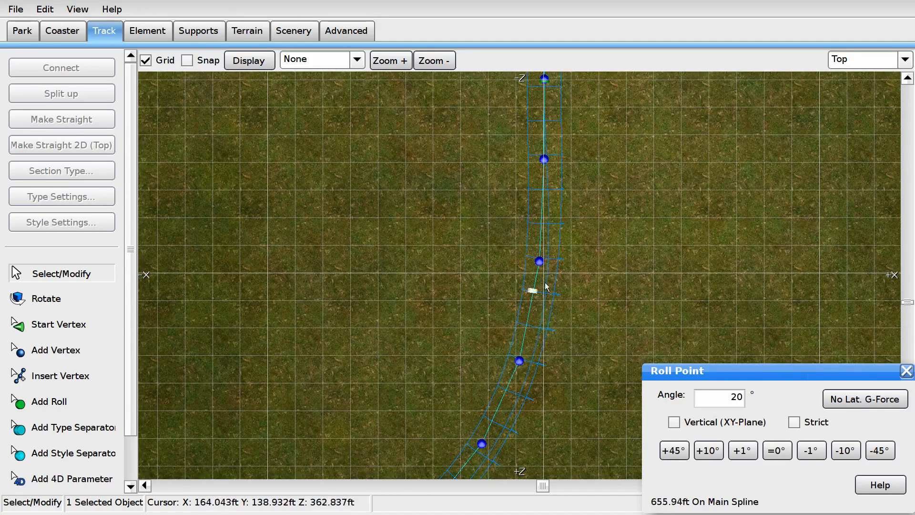
Step: Check the banking in the Track view and inspect the loop and surrounding track from several angles in the Perspective view
{"action": "left_click", "coordinate": [859, 59]}
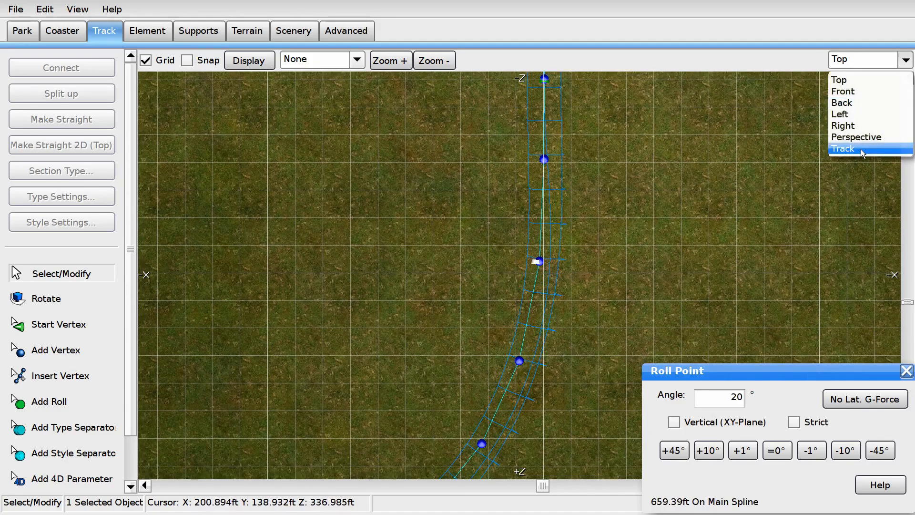
{"action": "left_click", "coordinate": [850, 156]}
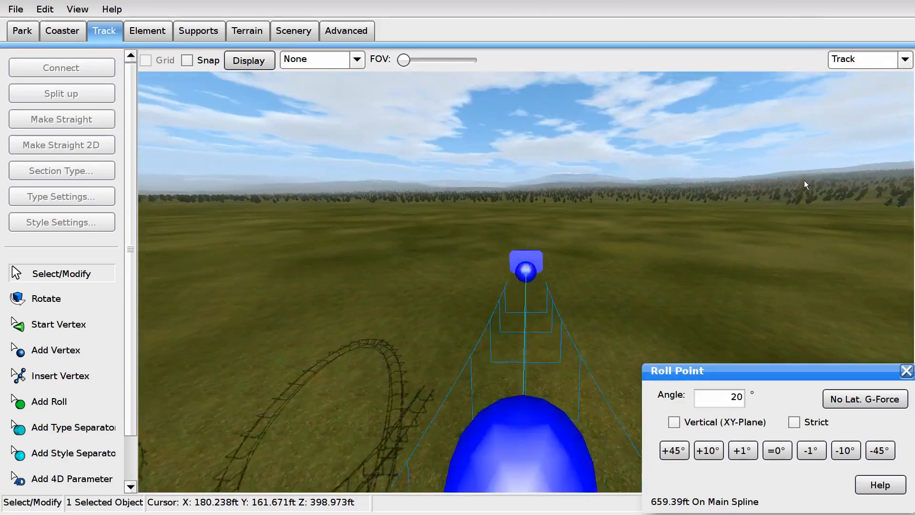
{"action": "left_click", "coordinate": [858, 58]}
{"action": "left_click", "coordinate": [853, 137]}
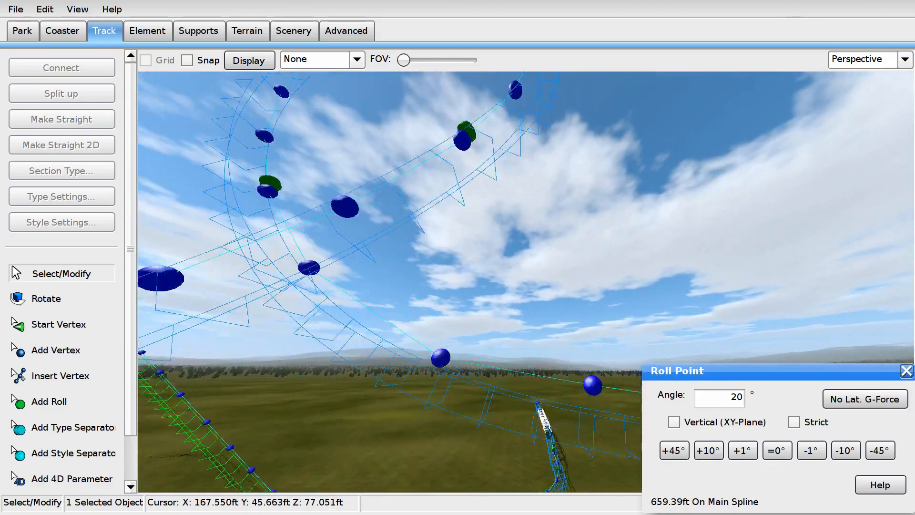
{"action": "key", "text": "s"}
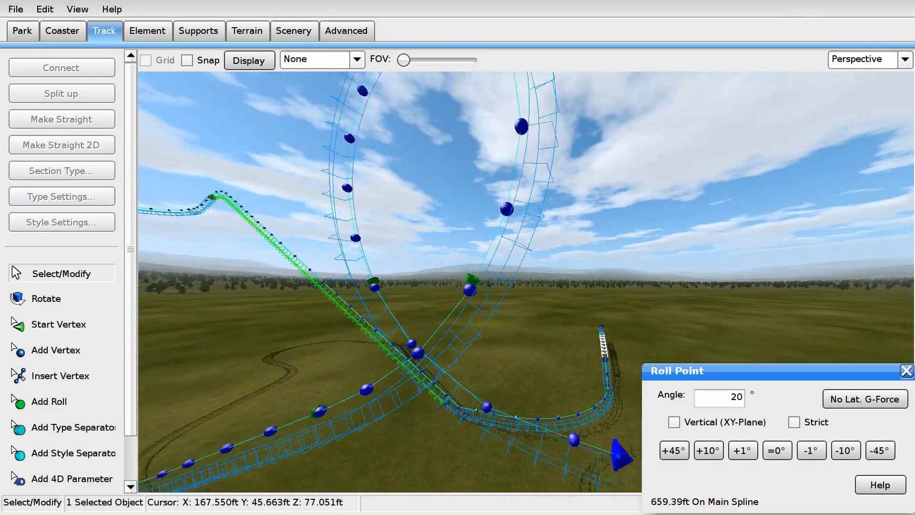
{"action": "key", "text": "w"}
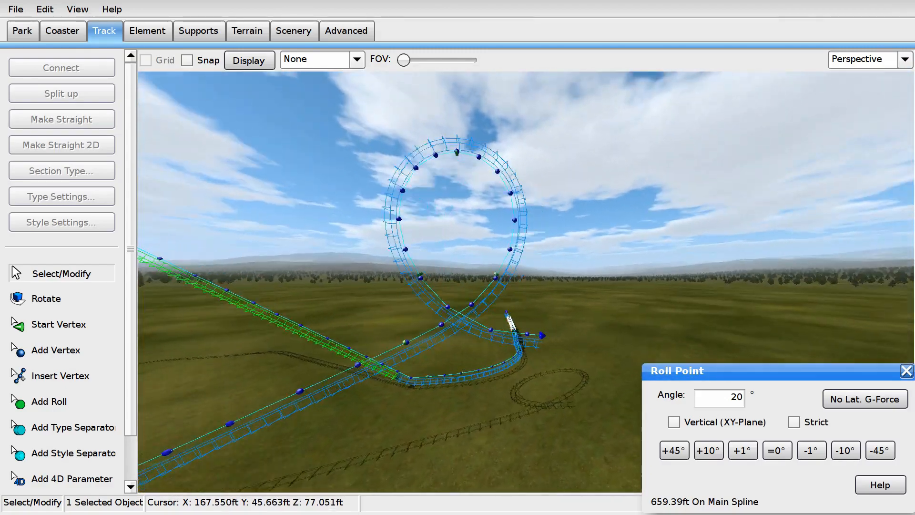
{"action": "key", "text": "w"}
{"action": "key", "text": "s"}
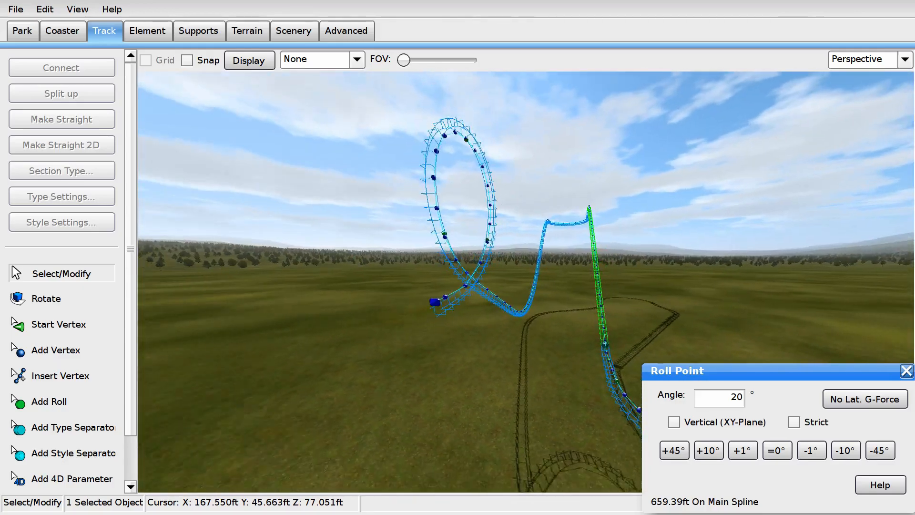
{"action": "key", "text": "w"}
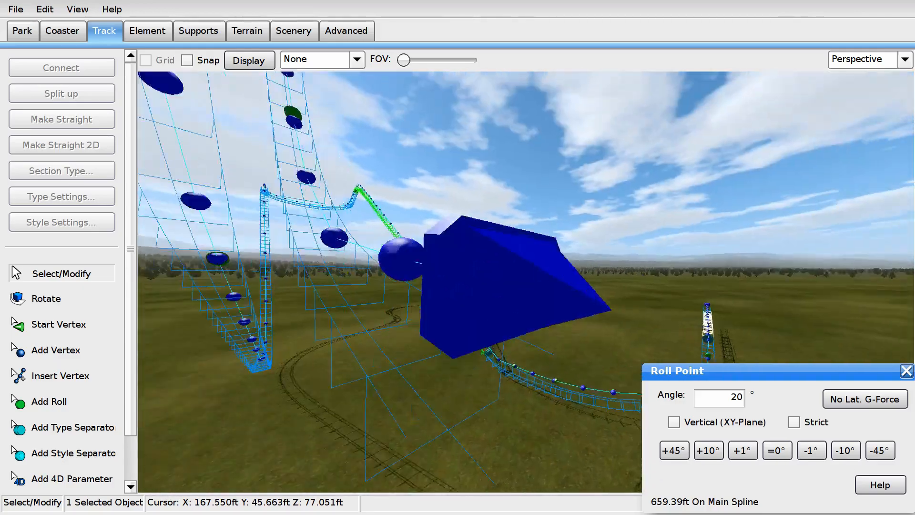
{"action": "key", "text": "d"}
{"action": "key", "text": "w"}
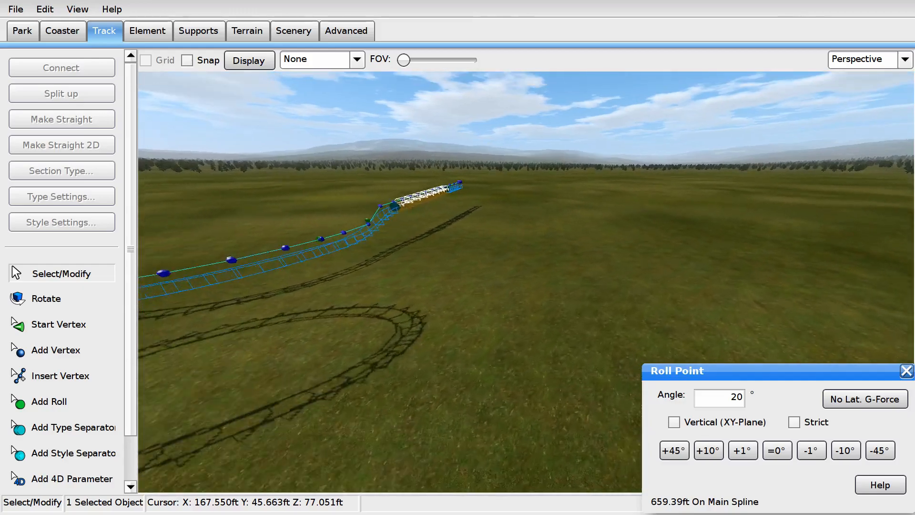
{"action": "key", "text": "w"}
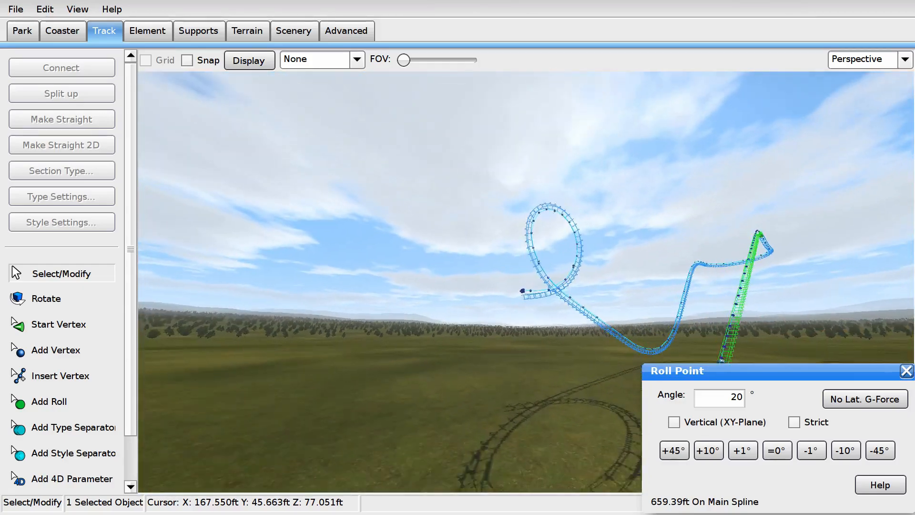
{"action": "key", "text": "w"}
{"action": "key", "text": "s"}
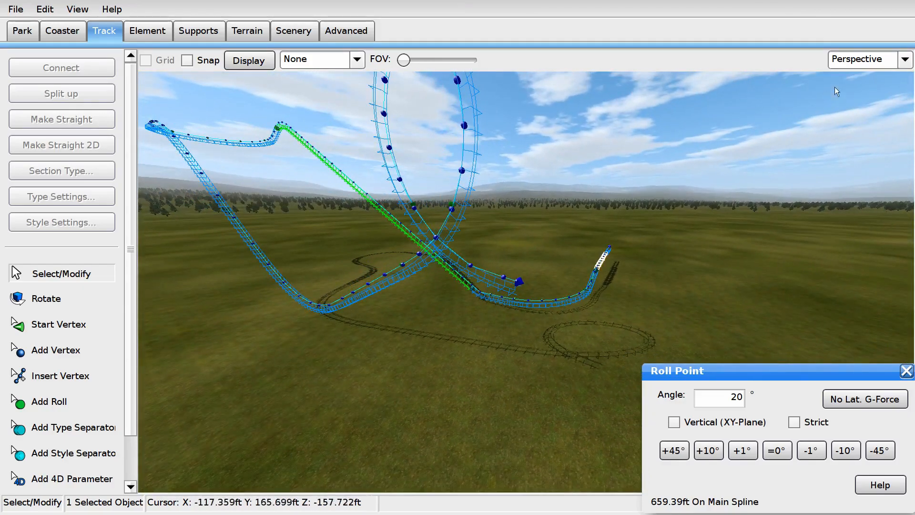
Step: In the Top view, extend the track end after the loop straight ahead with a vertex at about Z -27 ft
{"action": "left_click", "coordinate": [853, 68]}
{"action": "left_click", "coordinate": [847, 82]}
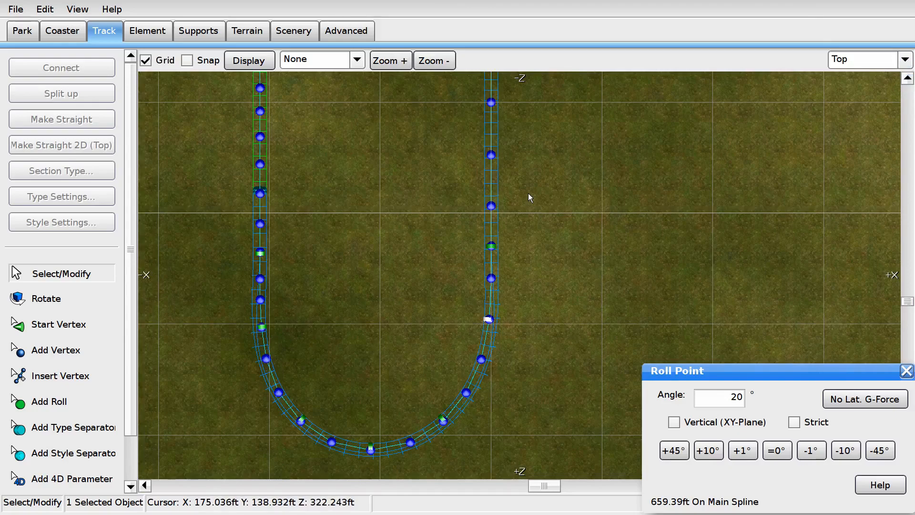
{"action": "scroll", "coordinate": [528, 193], "scroll_direction": "down", "scroll_amount": 5}
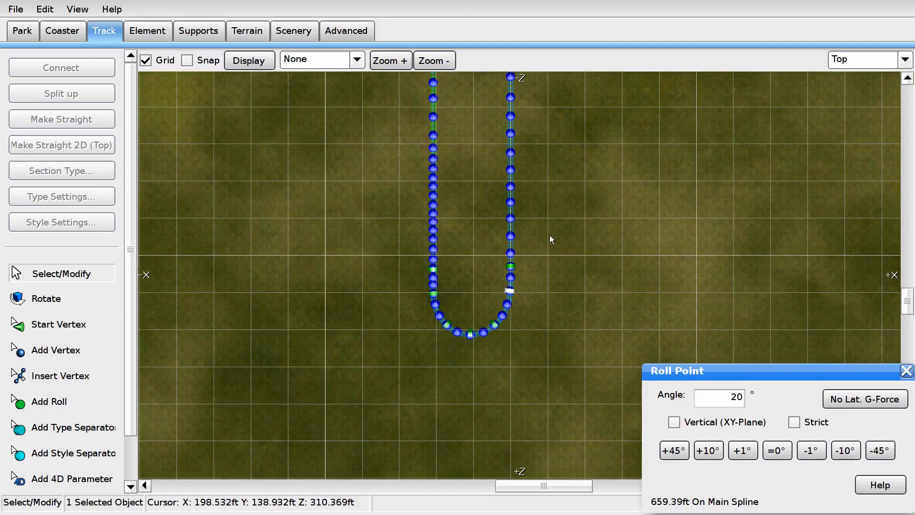
{"action": "scroll", "coordinate": [519, 282], "scroll_direction": "up", "scroll_amount": 5}
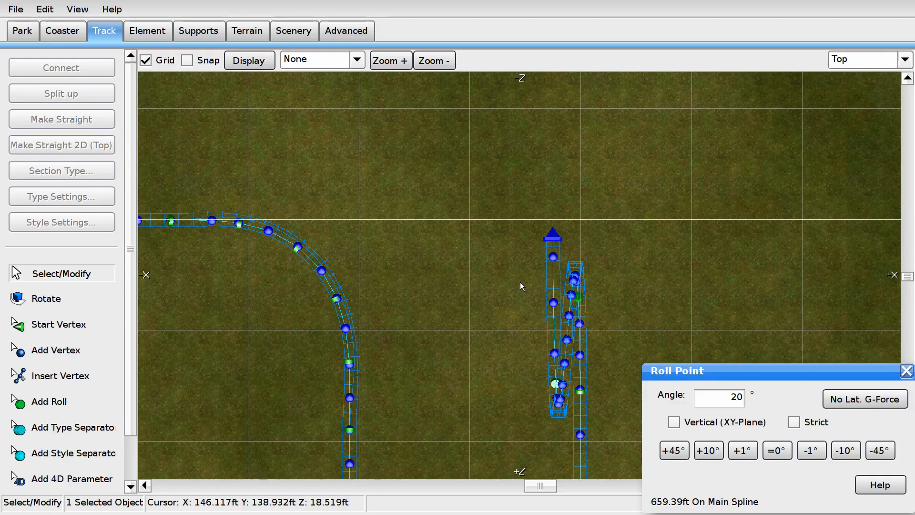
{"action": "scroll", "coordinate": [521, 286], "scroll_direction": "up", "scroll_amount": 4}
{"action": "left_click", "coordinate": [564, 276]}
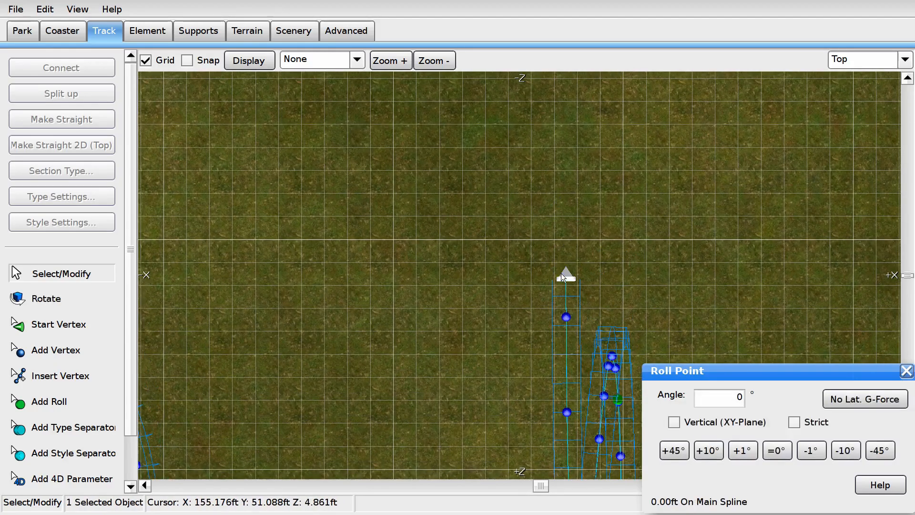
{"action": "left_click", "coordinate": [54, 359]}
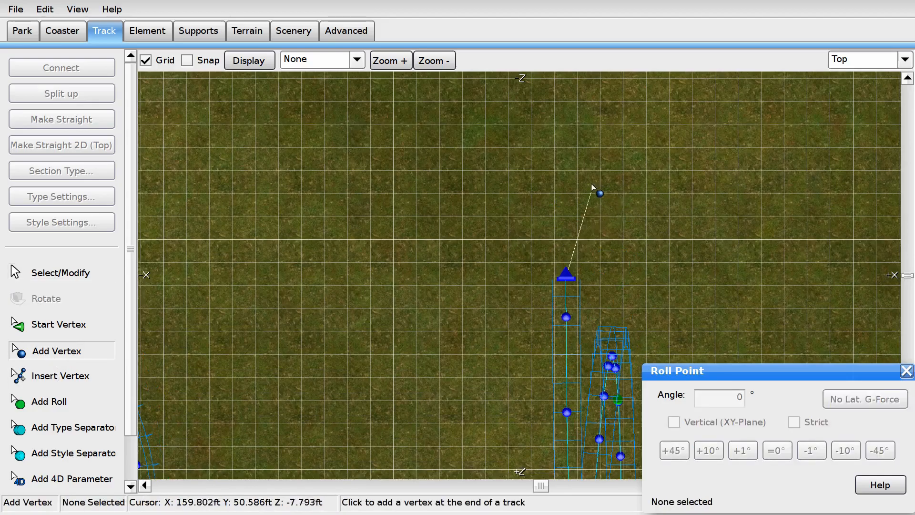
{"action": "scroll", "coordinate": [548, 185], "scroll_direction": "up", "scroll_amount": 4}
{"action": "left_click", "coordinate": [57, 273]}
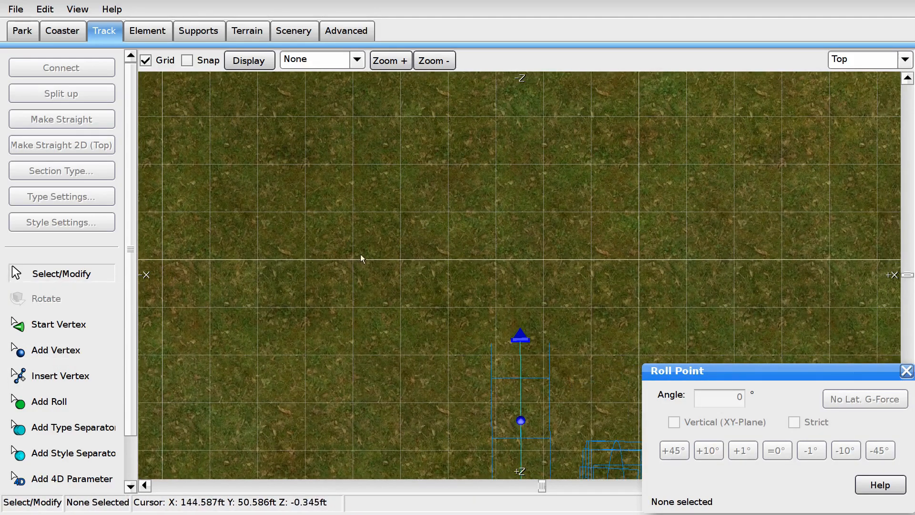
{"action": "left_click", "coordinate": [523, 349]}
{"action": "left_click", "coordinate": [73, 353]}
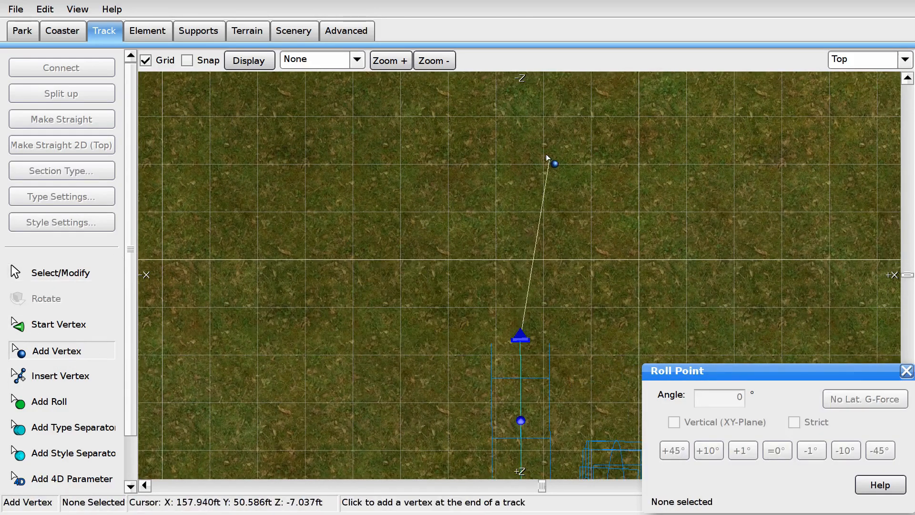
{"action": "scroll", "coordinate": [503, 110], "scroll_direction": "down", "scroll_amount": 3}
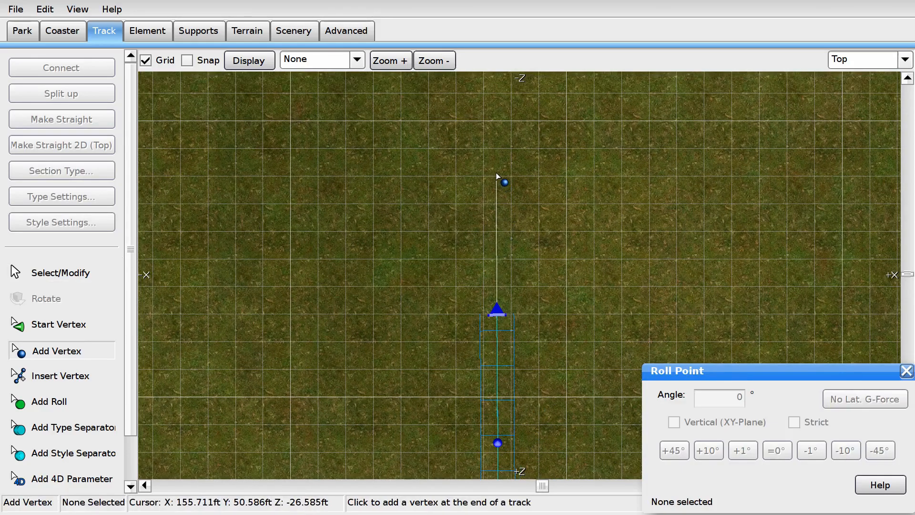
{"action": "left_click", "coordinate": [496, 178]}
Step: Add three more vertices that curve the track end through about 90° toward the -X direction
{"action": "scroll", "coordinate": [517, 187], "scroll_direction": "down", "scroll_amount": 3}
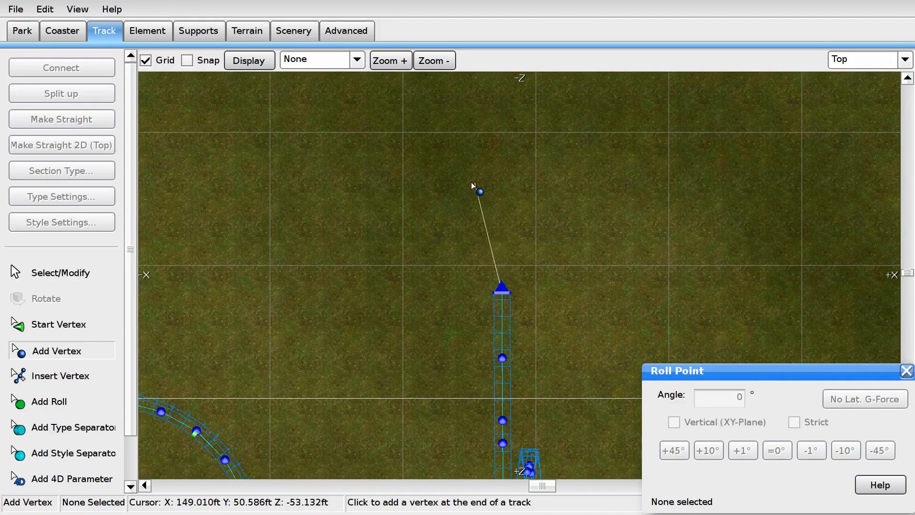
{"action": "left_click", "coordinate": [451, 180]}
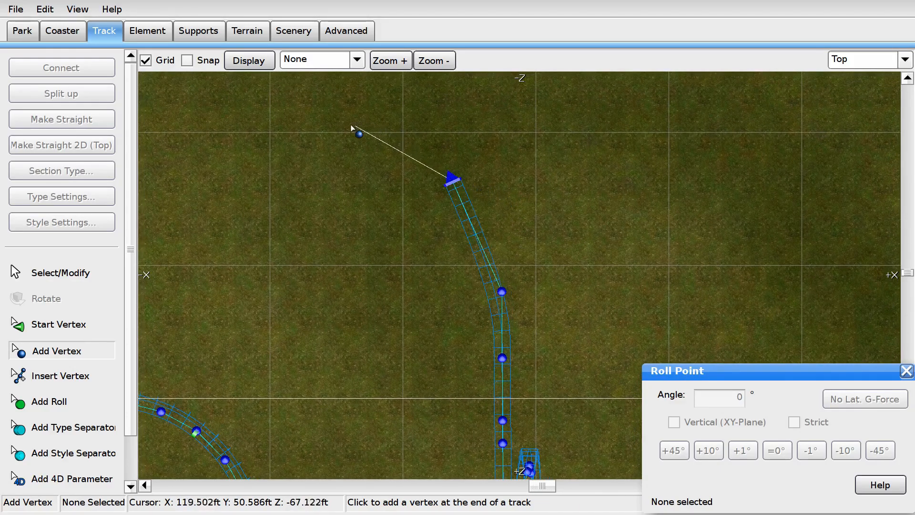
{"action": "left_click", "coordinate": [332, 136]}
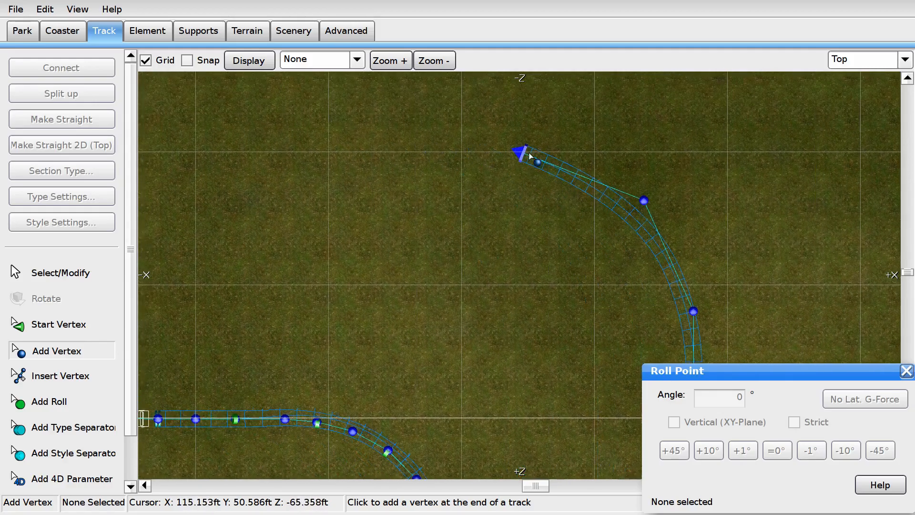
{"action": "left_click", "coordinate": [390, 152]}
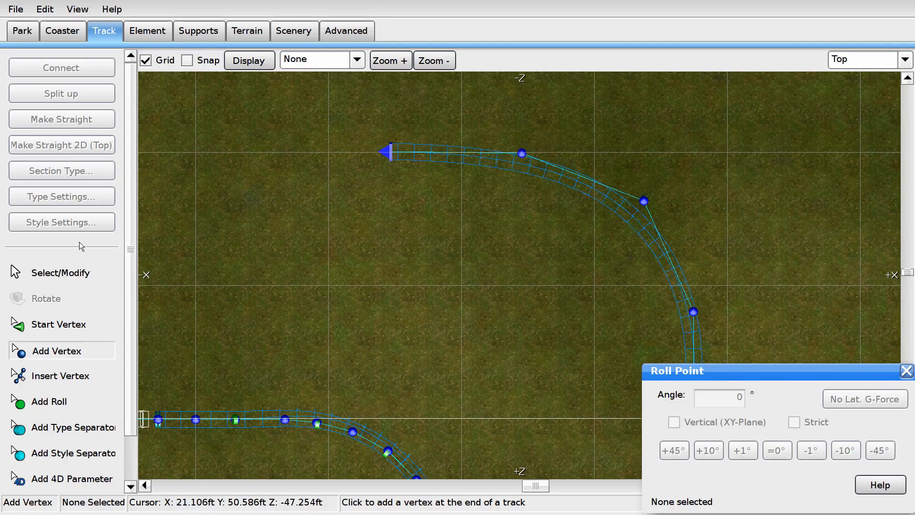
Step: In the Top view, select the three vertices shaping the curve after the loop and depump them
{"action": "left_click", "coordinate": [78, 270]}
{"action": "left_click_drag", "start_coordinate": [551, 152], "coordinate": [545, 153]}
{"action": "scroll", "coordinate": [592, 169], "scroll_direction": "down", "scroll_amount": 2}
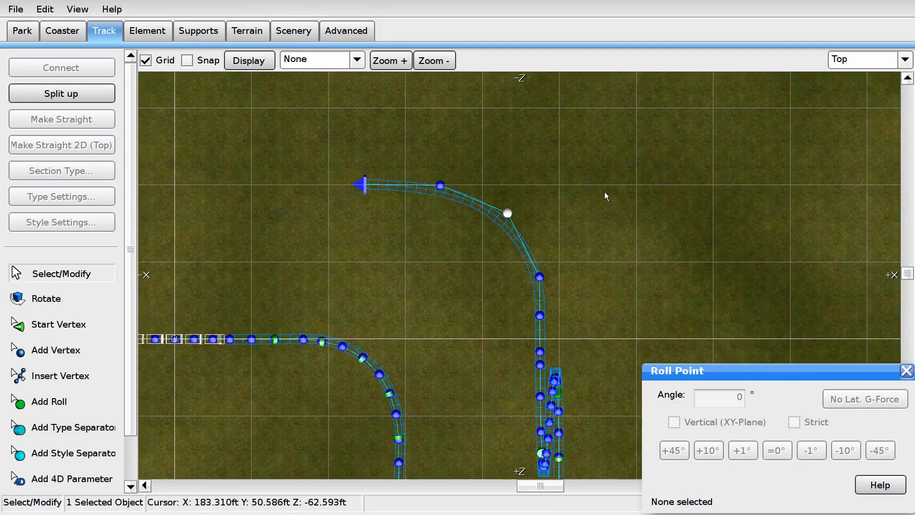
{"action": "left_click_drag", "start_coordinate": [429, 152], "coordinate": [560, 283]}
{"action": "left_click", "coordinate": [152, 33]}
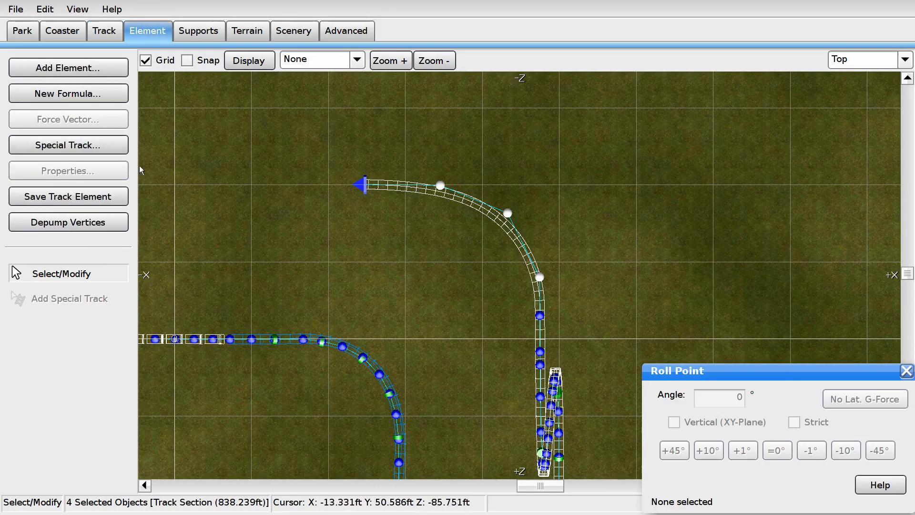
{"action": "left_click", "coordinate": [114, 230]}
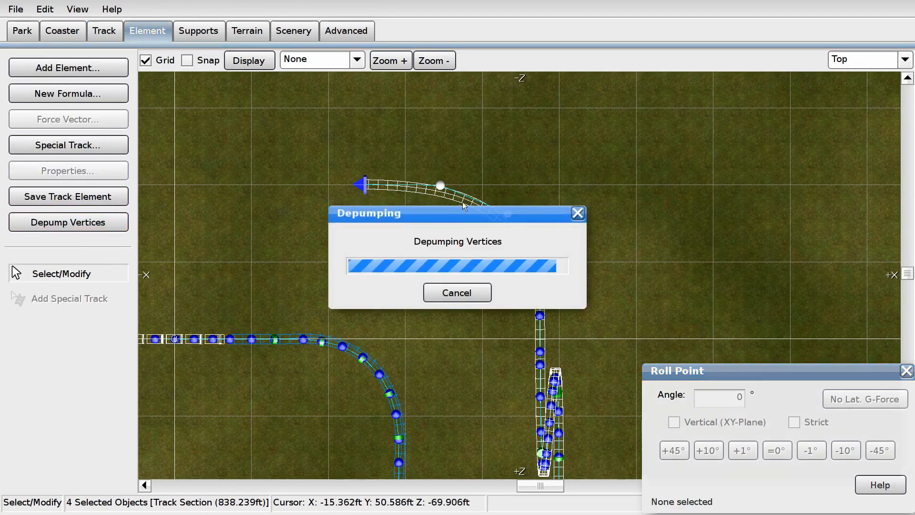
Step: In the Perspective view, move the vertex on the straight before the curve midway between its neighbouring vertices
{"action": "left_click", "coordinate": [905, 61]}
{"action": "left_click", "coordinate": [880, 136]}
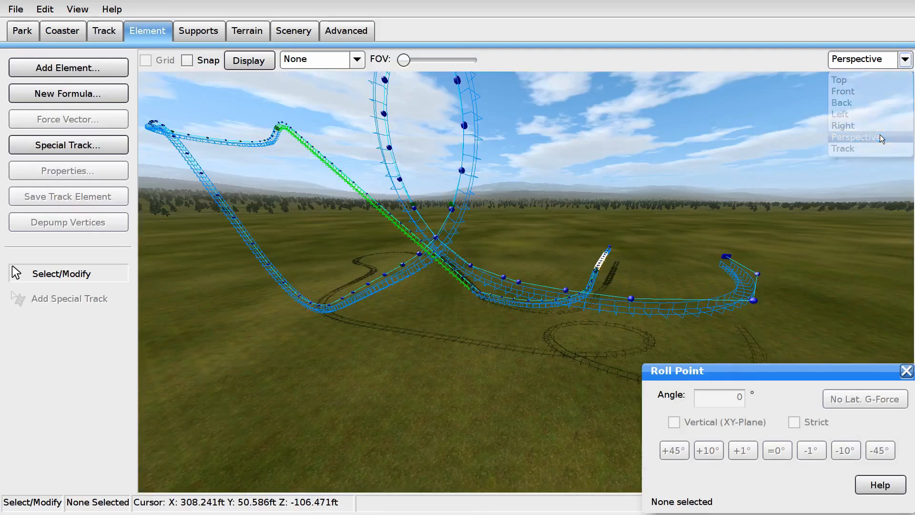
{"action": "key", "text": "w"}
{"action": "right_click_drag", "start_coordinate": [525, 281], "coordinate": [518, 258]}
{"action": "key", "text": "s"}
{"action": "left_click", "coordinate": [547, 267]}
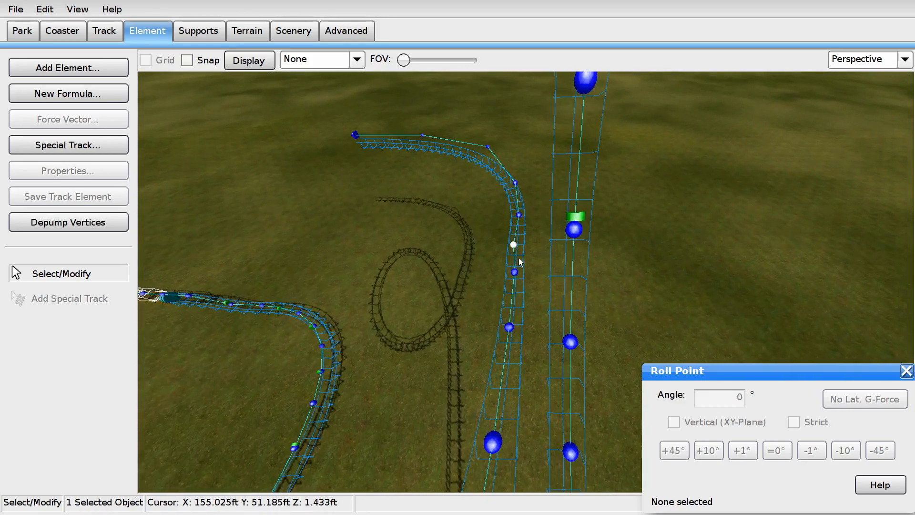
Step: Check the vertex spacing in the Top view and examine the loop exit and curve from several angles in the Perspective view
{"action": "left_click", "coordinate": [864, 66]}
{"action": "left_click", "coordinate": [853, 79]}
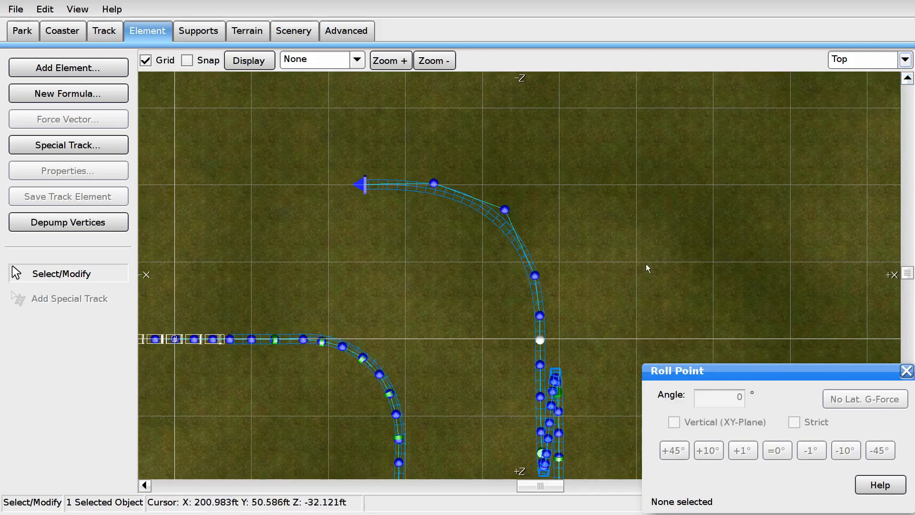
{"action": "left_click", "coordinate": [631, 209]}
{"action": "scroll", "coordinate": [630, 209], "scroll_direction": "up", "scroll_amount": 4}
{"action": "left_click", "coordinate": [863, 63]}
{"action": "left_click", "coordinate": [856, 137]}
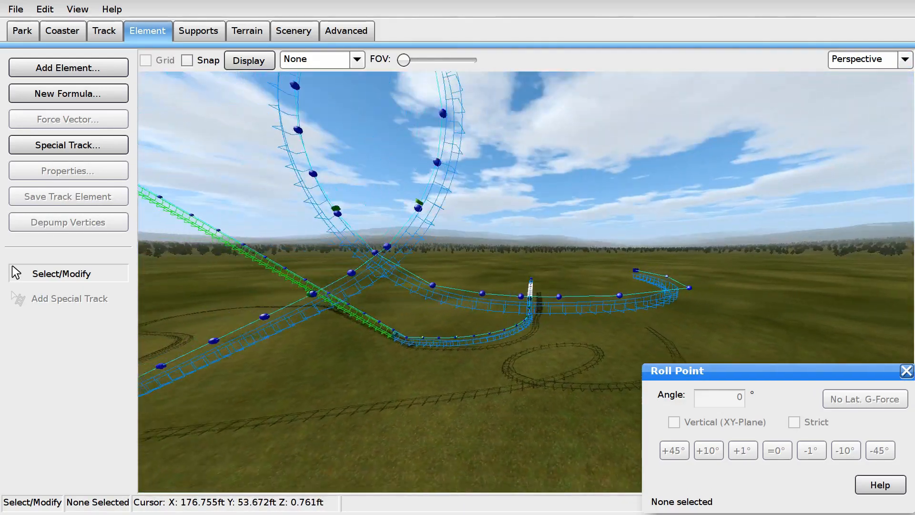
{"action": "right_click_drag", "start_coordinate": [553, 233], "coordinate": [619, 267]}
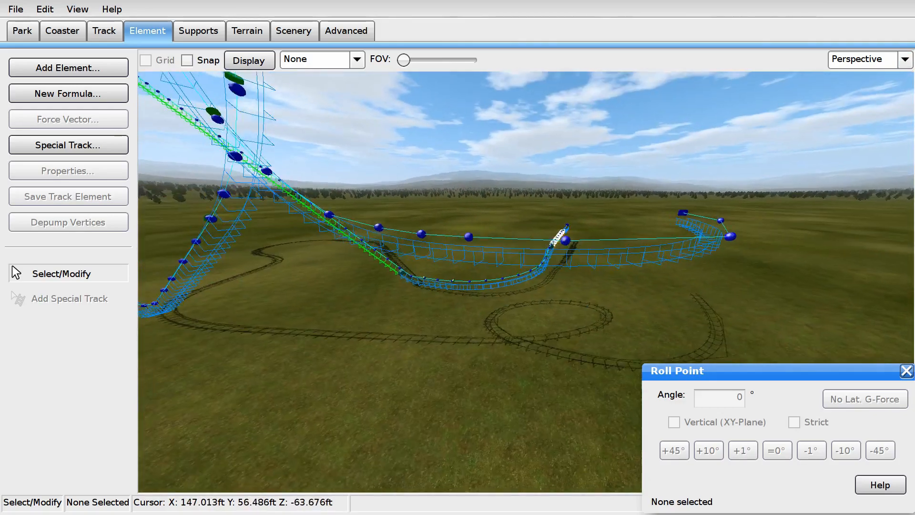
{"action": "scroll", "coordinate": [619, 233], "scroll_direction": "up", "scroll_amount": 3}
{"action": "right_click_drag", "start_coordinate": [619, 233], "coordinate": [629, 219]}
{"action": "scroll", "coordinate": [629, 219], "scroll_direction": "down", "scroll_amount": 2}
Step: Select the curve's vertices through the track end and lower them progressively in the Right view, dropping vertices from the selection one by one
{"action": "left_click_drag", "start_coordinate": [541, 182], "coordinate": [704, 301]}
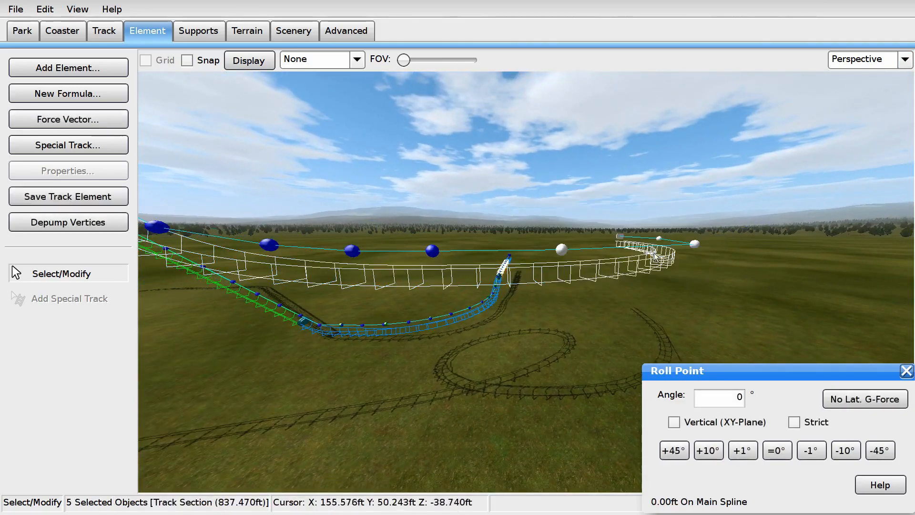
{"action": "left_click", "coordinate": [862, 59]}
{"action": "left_click", "coordinate": [851, 87]}
{"action": "left_click", "coordinate": [904, 59]}
{"action": "left_click", "coordinate": [843, 126]}
{"action": "scroll", "coordinate": [421, 162], "scroll_direction": "up", "scroll_amount": 3}
{"action": "right_click_drag", "start_coordinate": [420, 162], "coordinate": [405, 153]}
{"action": "right_click_drag", "start_coordinate": [633, 255], "coordinate": [431, 136]}
{"action": "left_click_drag", "start_coordinate": [616, 167], "coordinate": [617, 173]}
{"action": "left_click", "coordinate": [616, 173], "text": "shift"}
{"action": "right_click_drag", "start_coordinate": [714, 172], "coordinate": [648, 159]}
{"action": "left_click_drag", "start_coordinate": [713, 166], "coordinate": [716, 224]}
{"action": "left_click", "coordinate": [716, 223], "text": "shift"}
{"action": "right_click_drag", "start_coordinate": [757, 229], "coordinate": [596, 166]}
Step: In the Back view, lower the last two vertices of the curve together to about Y 23 ft
{"action": "left_click", "coordinate": [860, 67]}
{"action": "left_click", "coordinate": [857, 100]}
{"action": "left_click", "coordinate": [866, 65]}
{"action": "left_click", "coordinate": [853, 92]}
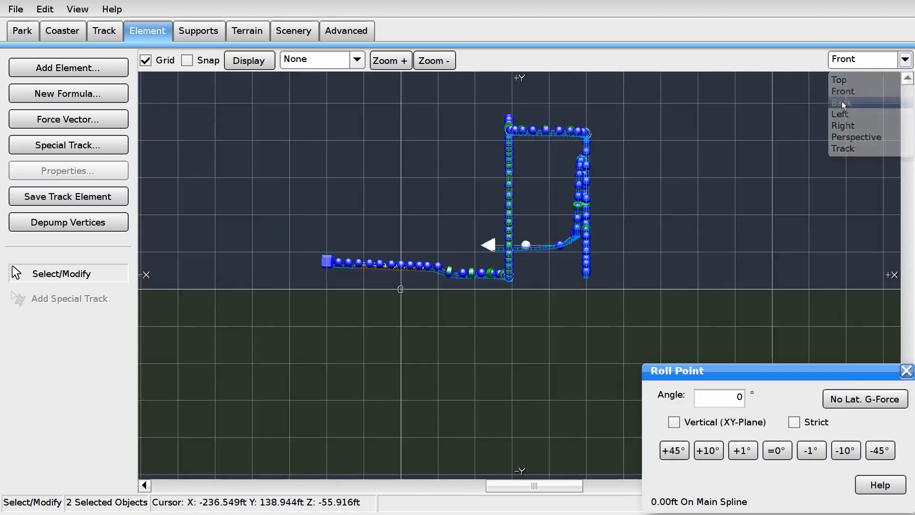
{"action": "left_click", "coordinate": [885, 57]}
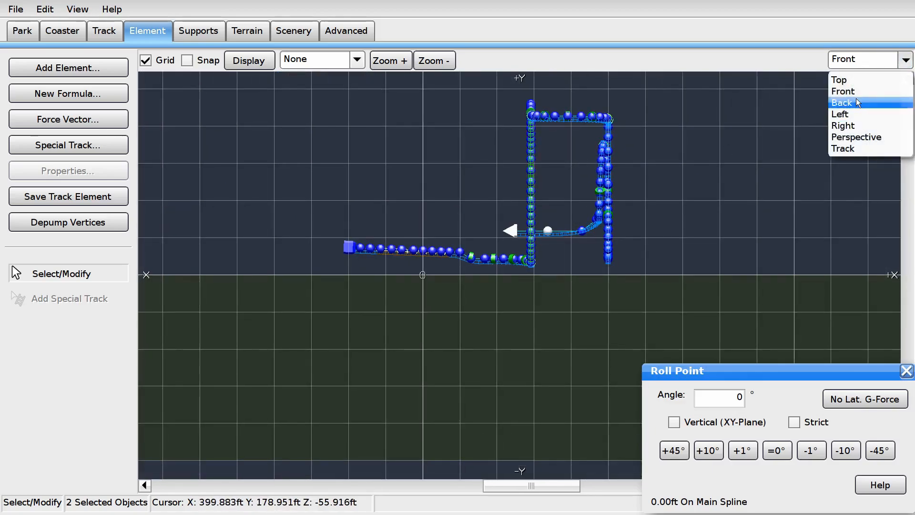
{"action": "left_click", "coordinate": [857, 102]}
{"action": "scroll", "coordinate": [464, 180], "scroll_direction": "down", "scroll_amount": 3}
{"action": "scroll", "coordinate": [463, 180], "scroll_direction": "up", "scroll_amount": 6}
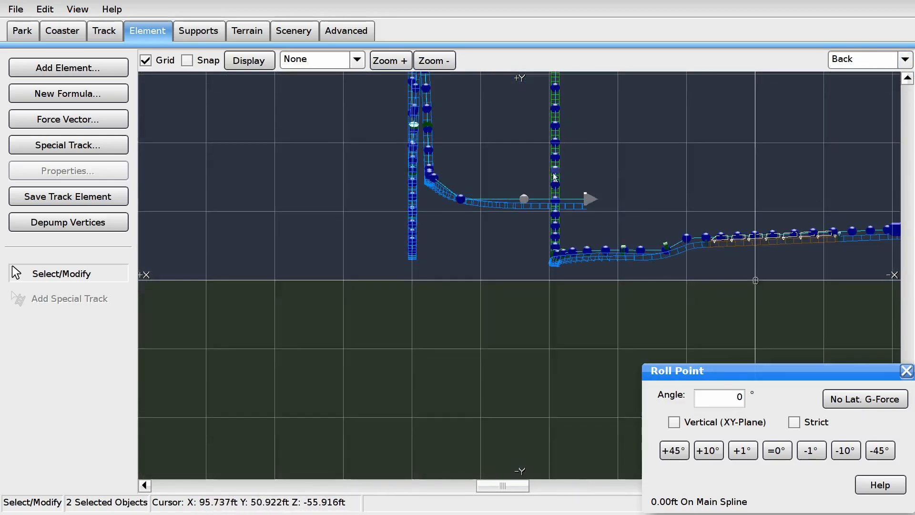
{"action": "scroll", "coordinate": [561, 177], "scroll_direction": "up", "scroll_amount": 4}
{"action": "left_click_drag", "start_coordinate": [480, 189], "coordinate": [491, 251]}
{"action": "left_click", "coordinate": [456, 174]}
{"action": "right_click_drag", "start_coordinate": [317, 165], "coordinate": [383, 237]}
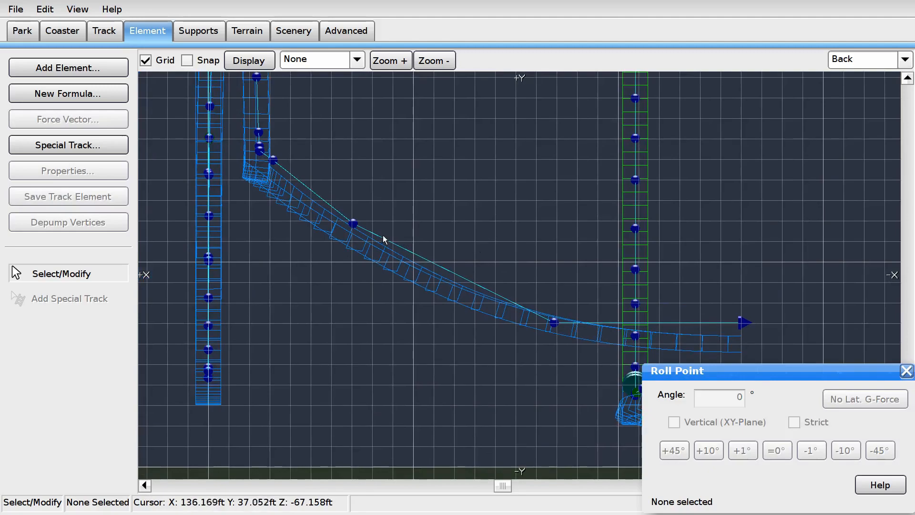
Step: Nudge the curve's middle vertex slightly in the Back view, and depump the two mid-curve vertices in the Top view
{"action": "left_click", "coordinate": [353, 223]}
{"action": "left_click", "coordinate": [858, 59]}
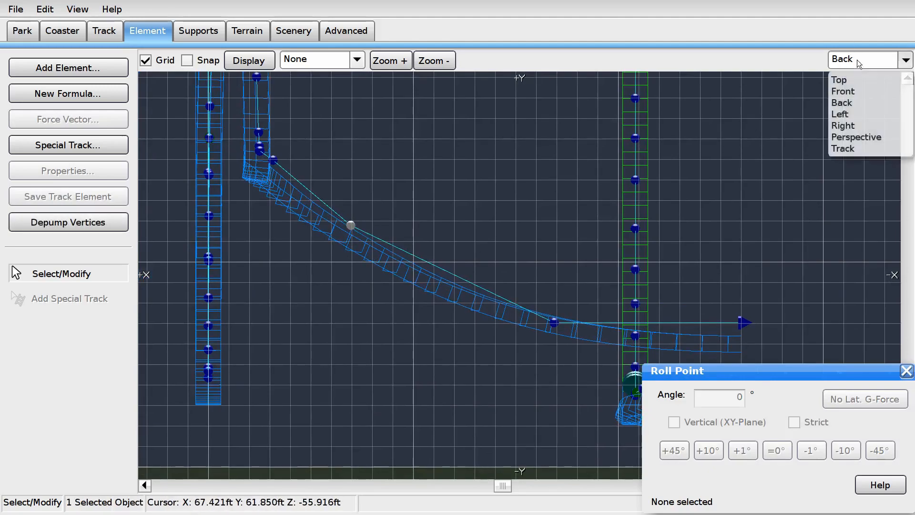
{"action": "left_click", "coordinate": [839, 78]}
{"action": "left_click_drag", "start_coordinate": [492, 169], "coordinate": [590, 311]}
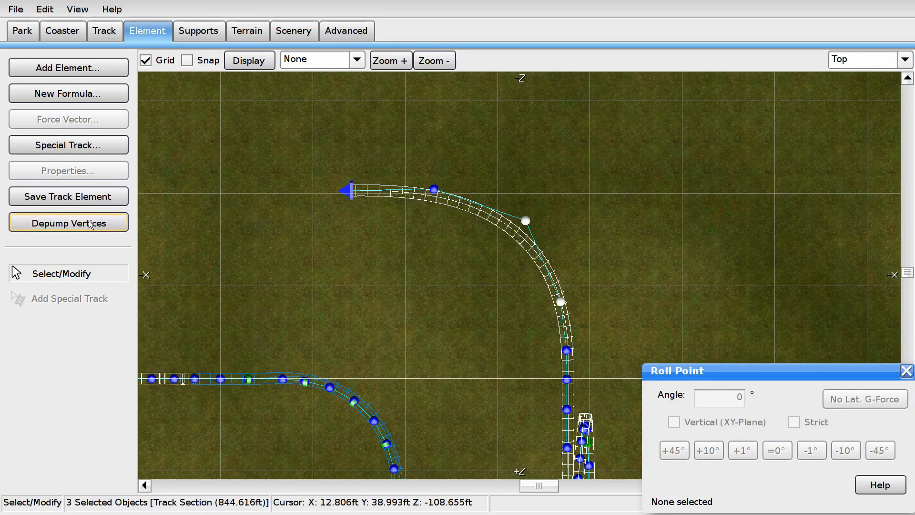
{"action": "left_click", "coordinate": [67, 222]}
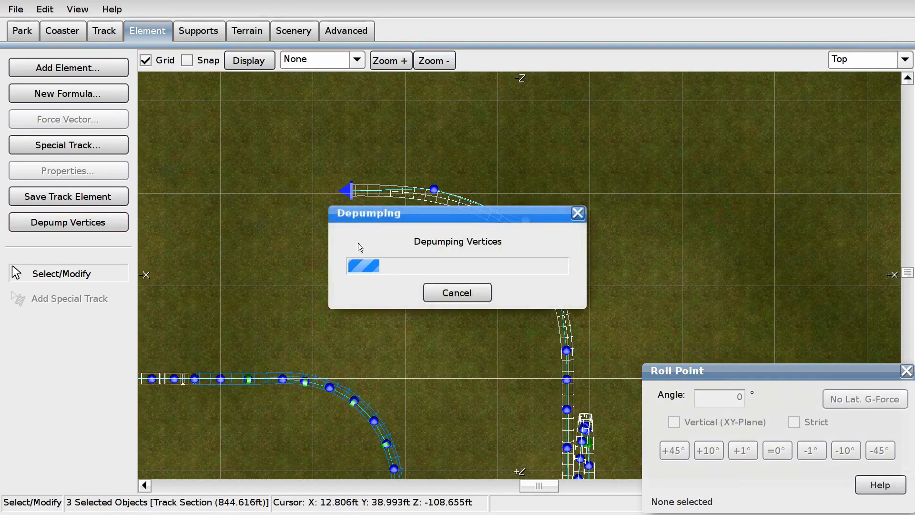
Step: Insert two vertices into the curve, one on either side of its middle vertex, in the Top view
{"action": "left_click", "coordinate": [111, 34]}
{"action": "left_click", "coordinate": [57, 376]}
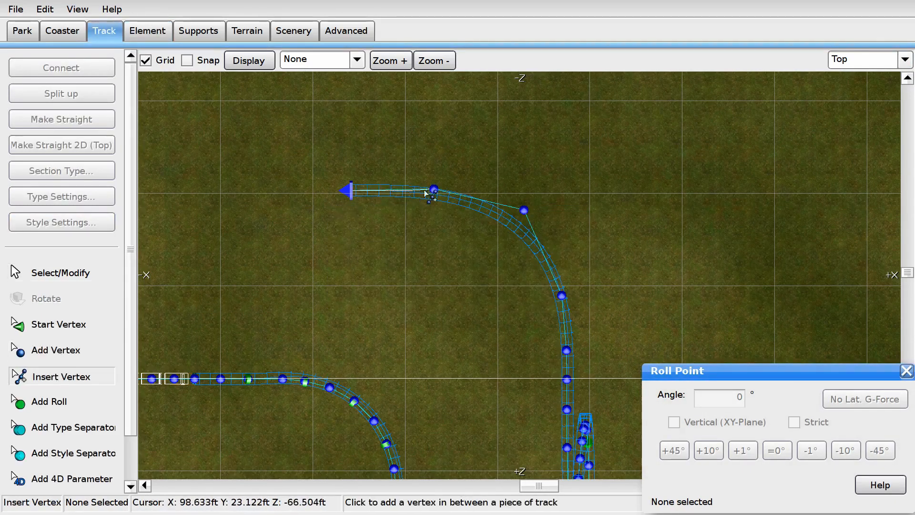
{"action": "left_click", "coordinate": [479, 201]}
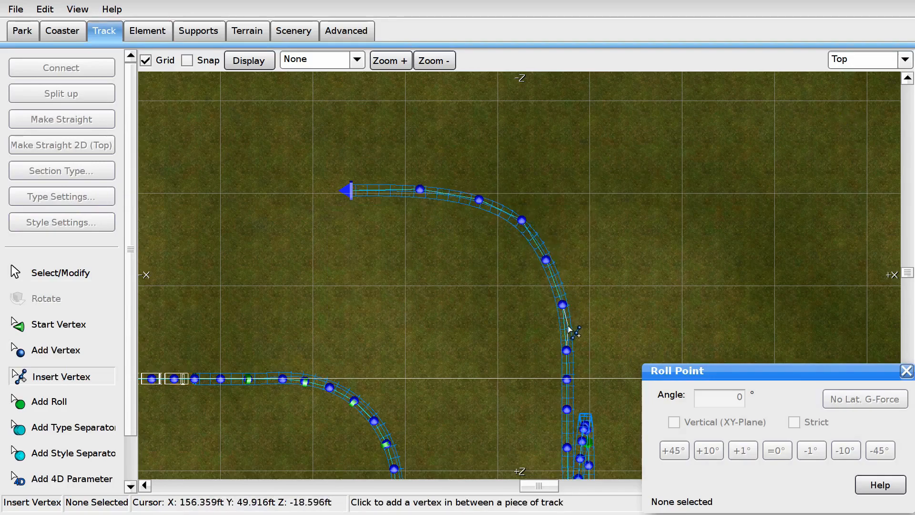
Step: In the Front view, insert a vertex level with the track end, between the last two vertices
{"action": "left_click", "coordinate": [904, 59]}
{"action": "left_click", "coordinate": [842, 90]}
{"action": "scroll", "coordinate": [547, 260], "scroll_direction": "up", "scroll_amount": 10}
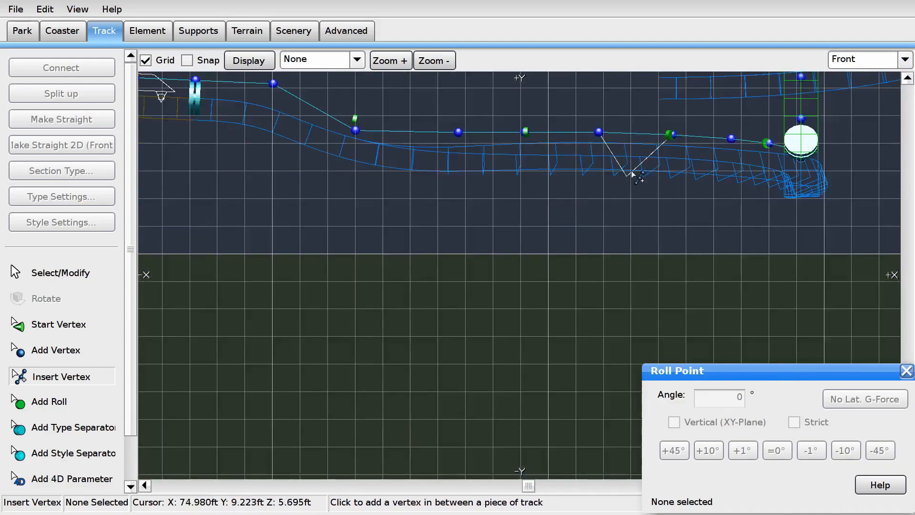
{"action": "right_click_drag", "start_coordinate": [686, 88], "coordinate": [354, 292]}
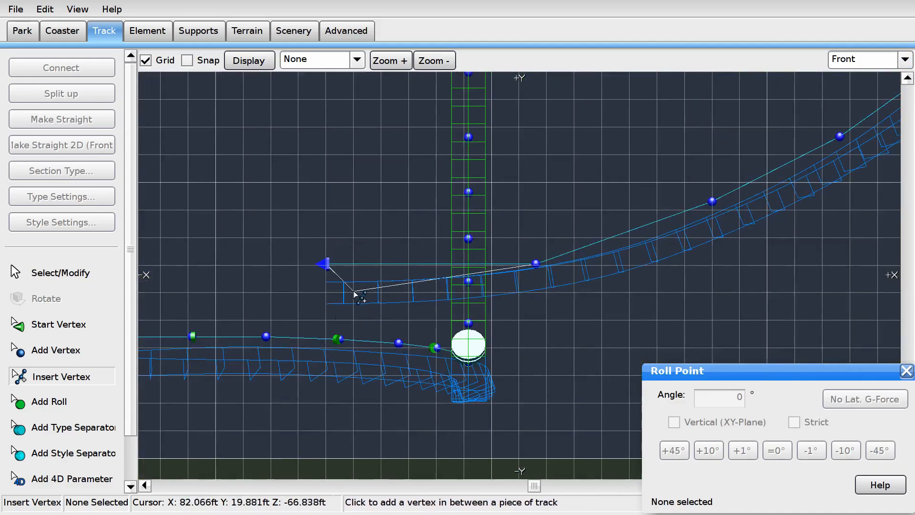
{"action": "left_click", "coordinate": [424, 264]}
Step: In the Top view, move the newly inserted vertex toward -Z until it lines up with the track end and its neighbouring vertex
{"action": "left_click", "coordinate": [75, 267]}
{"action": "left_click", "coordinate": [904, 59]}
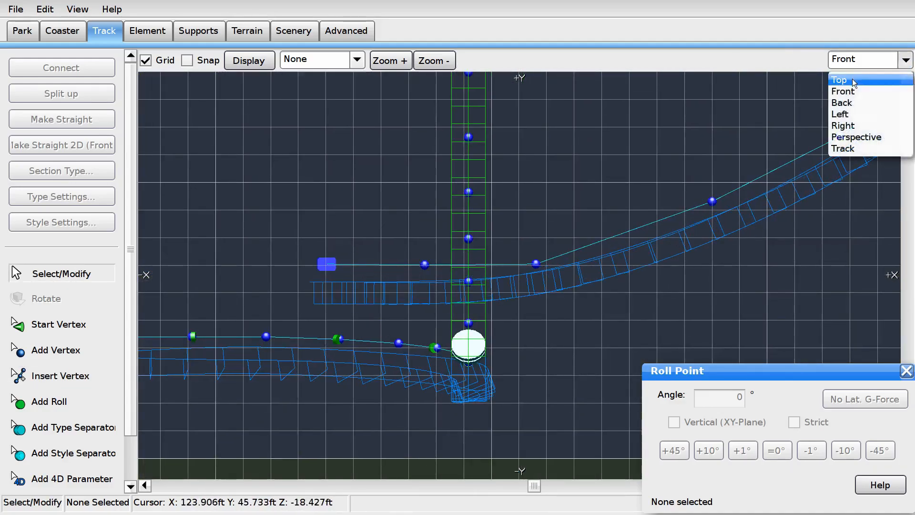
{"action": "left_click", "coordinate": [842, 78]}
{"action": "scroll", "coordinate": [451, 208], "scroll_direction": "up", "scroll_amount": 4}
{"action": "left_click", "coordinate": [293, 385]}
{"action": "key", "text": "Up"}
{"action": "key", "text": "Up"}
{"action": "key", "text": "Up"}
{"action": "key", "text": "Up"}
{"action": "key", "text": "Up"}
{"action": "key", "text": "Up"}
{"action": "key", "text": "Up"}
{"action": "key", "text": "Up"}
{"action": "key", "text": "Up"}
{"action": "key", "text": "Up"}
{"action": "key", "text": "Up"}
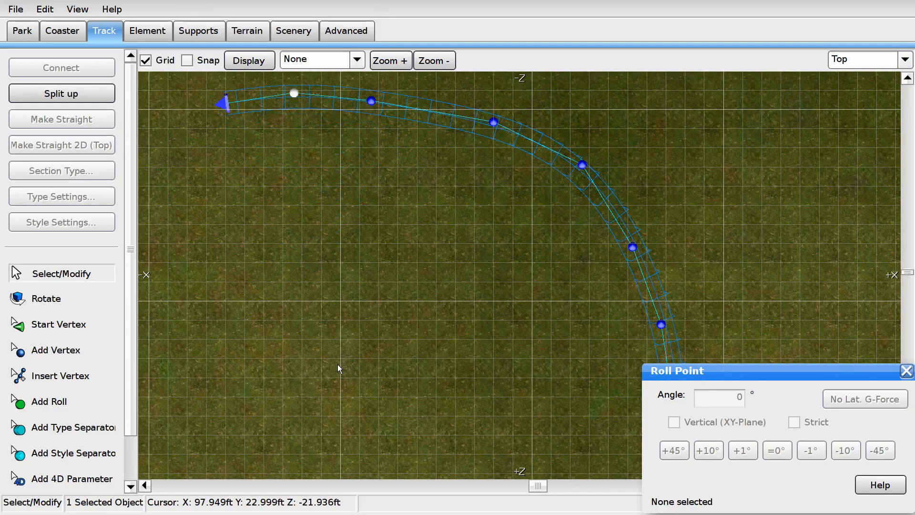
{"action": "scroll", "coordinate": [381, 245], "scroll_direction": "up", "scroll_amount": 3}
{"action": "left_click_drag", "start_coordinate": [390, 251], "coordinate": [386, 268]}
Step: Try Make Straight on the last vertices at the track end, and undo it
{"action": "left_click_drag", "start_coordinate": [224, 233], "coordinate": [470, 314]}
{"action": "left_click", "coordinate": [62, 120]}
{"action": "scroll", "coordinate": [649, 207], "scroll_direction": "down", "scroll_amount": 4}
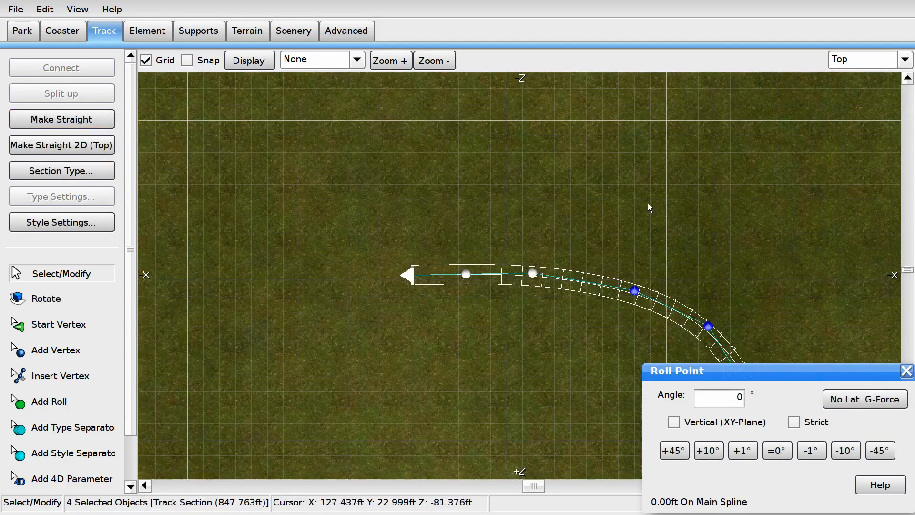
{"action": "key", "text": "ctrl+z"}
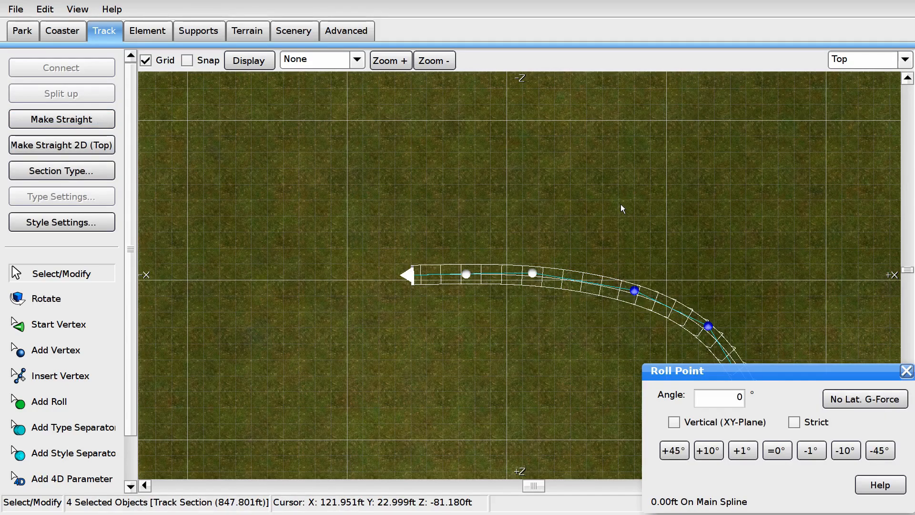
Step: Select the vertices from the straight through the whole curve in the Top view and depump them twice
{"action": "left_click", "coordinate": [621, 204]}
{"action": "scroll", "coordinate": [621, 204], "scroll_direction": "down", "scroll_amount": 5}
{"action": "right_click_drag", "start_coordinate": [621, 204], "coordinate": [482, 161]}
{"action": "left_click_drag", "start_coordinate": [353, 210], "coordinate": [517, 347]}
{"action": "scroll", "coordinate": [496, 339], "scroll_direction": "up", "scroll_amount": 4}
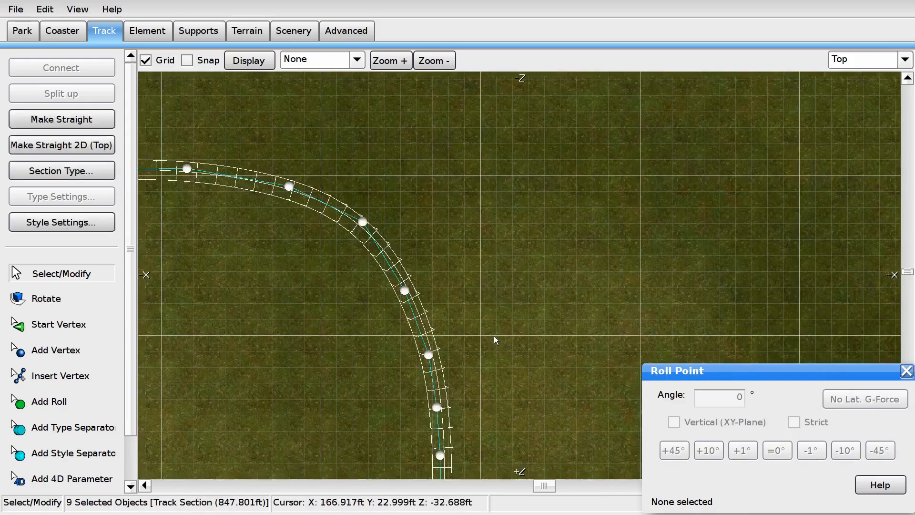
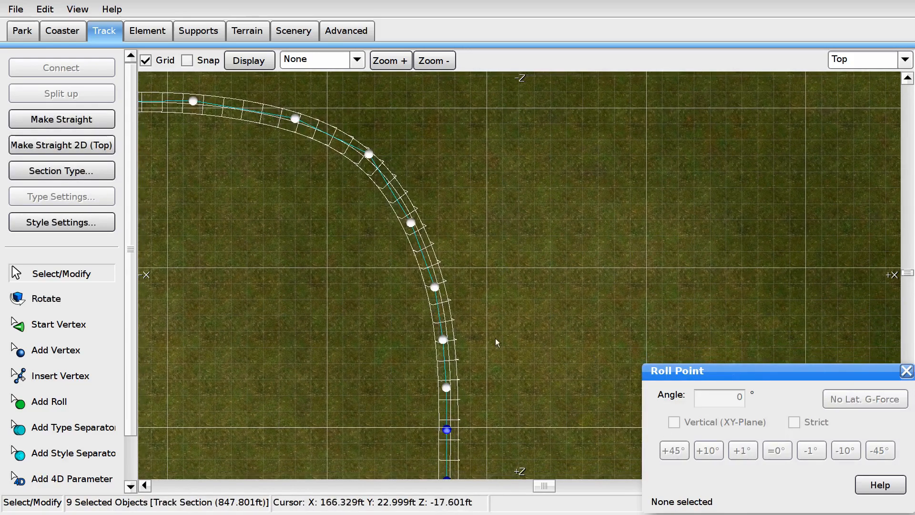
{"action": "left_click", "coordinate": [134, 36]}
{"action": "left_click", "coordinate": [119, 223]}
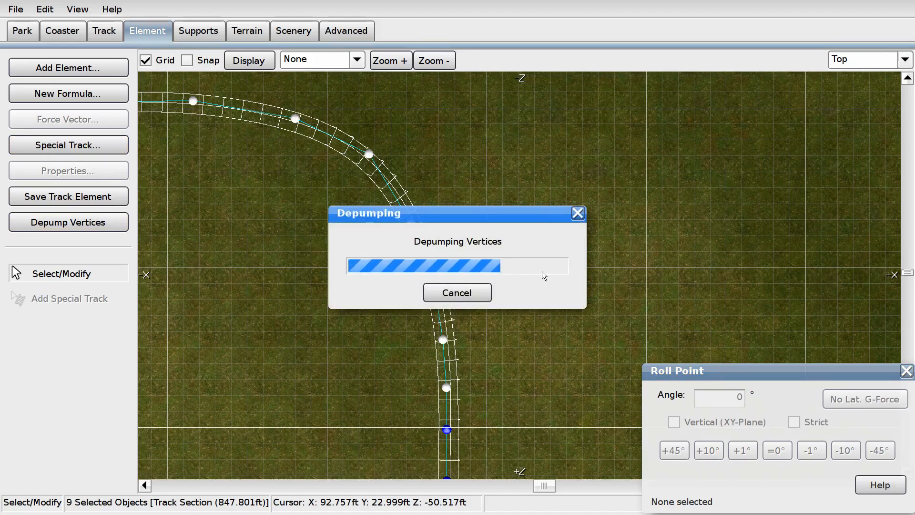
{"action": "scroll", "coordinate": [568, 144], "scroll_direction": "down", "scroll_amount": 5}
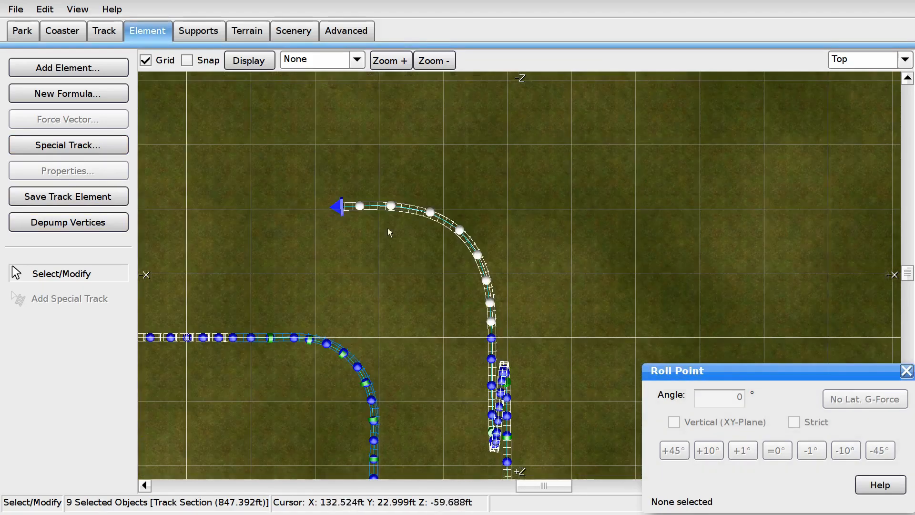
{"action": "left_click", "coordinate": [122, 223]}
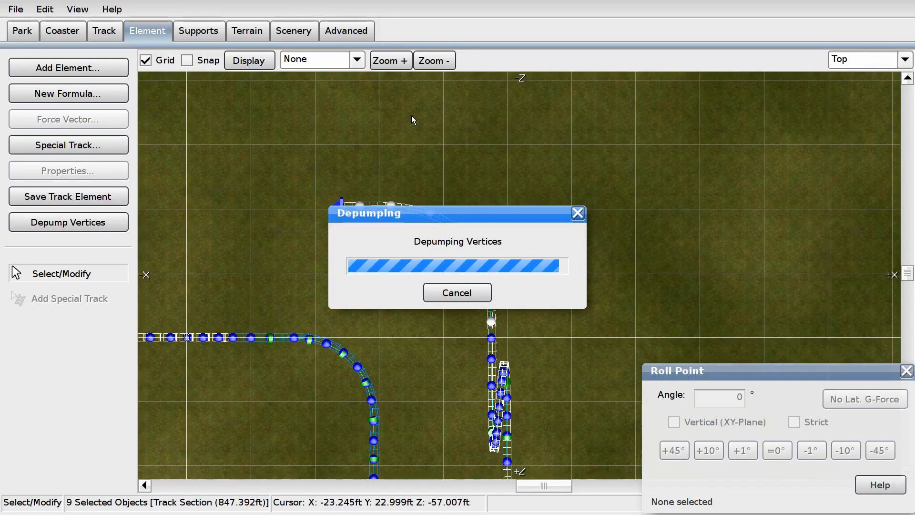
{"action": "left_click", "coordinate": [666, 228]}
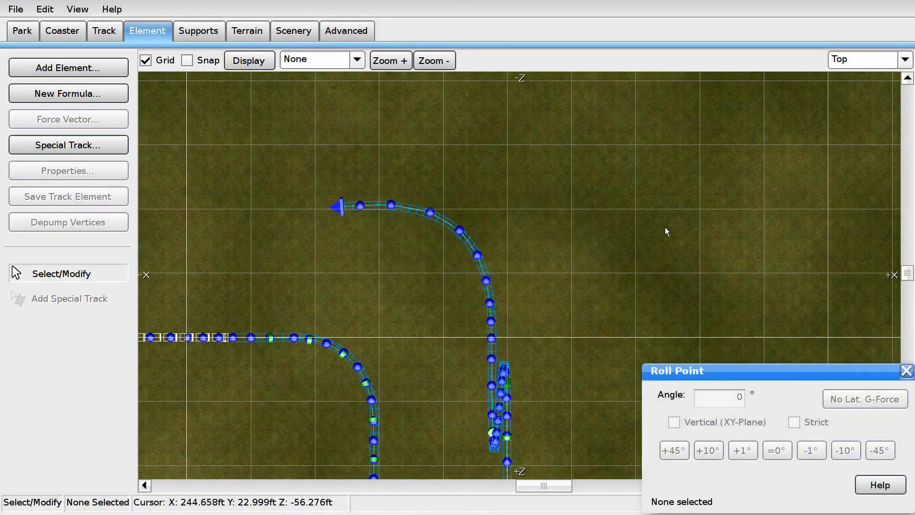
Step: In the Perspective view, add a 0° roll point after the loop exit, just before the curve, and slide it to about 1202.6 ft
{"action": "left_click", "coordinate": [865, 59]}
{"action": "left_click", "coordinate": [874, 135]}
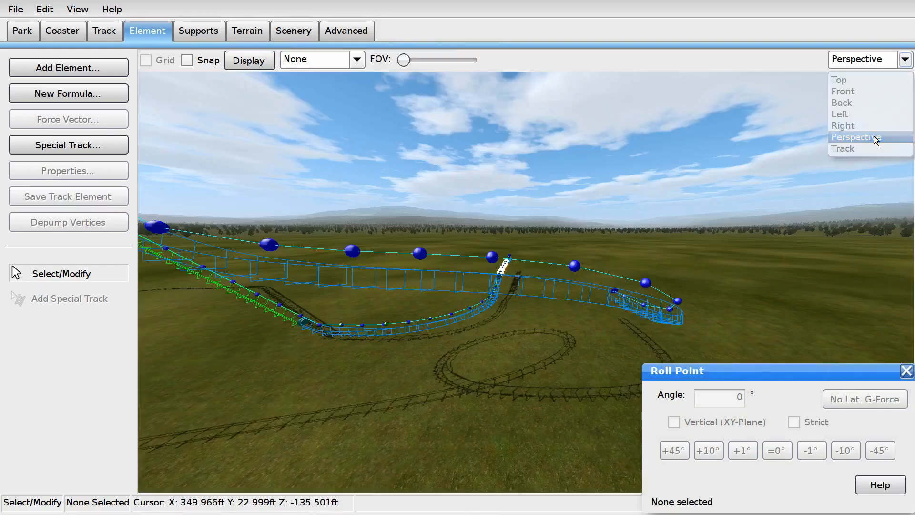
{"action": "right_click_drag", "start_coordinate": [633, 256], "coordinate": [338, 153]}
{"action": "left_click", "coordinate": [357, 60]}
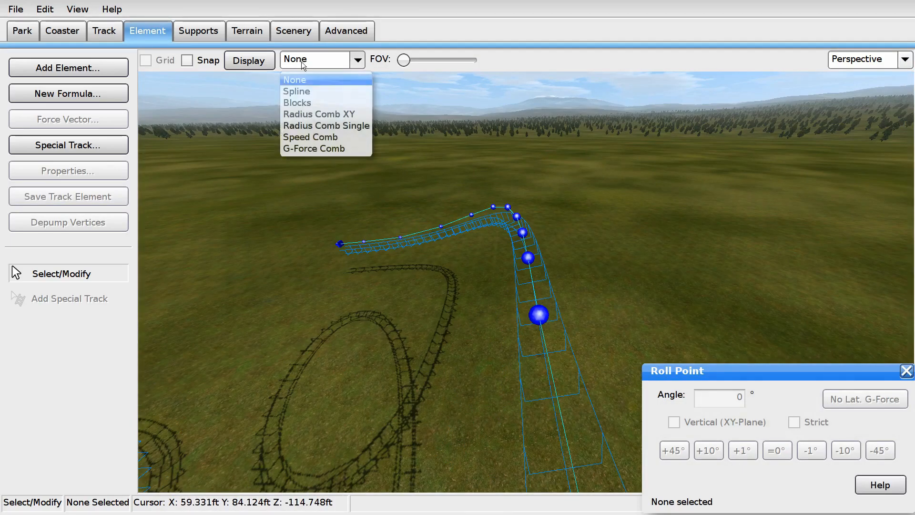
{"action": "left_click", "coordinate": [309, 86]}
{"action": "left_click", "coordinate": [104, 30]}
{"action": "left_click", "coordinate": [71, 406]}
{"action": "right_click_drag", "start_coordinate": [602, 229], "coordinate": [602, 287]}
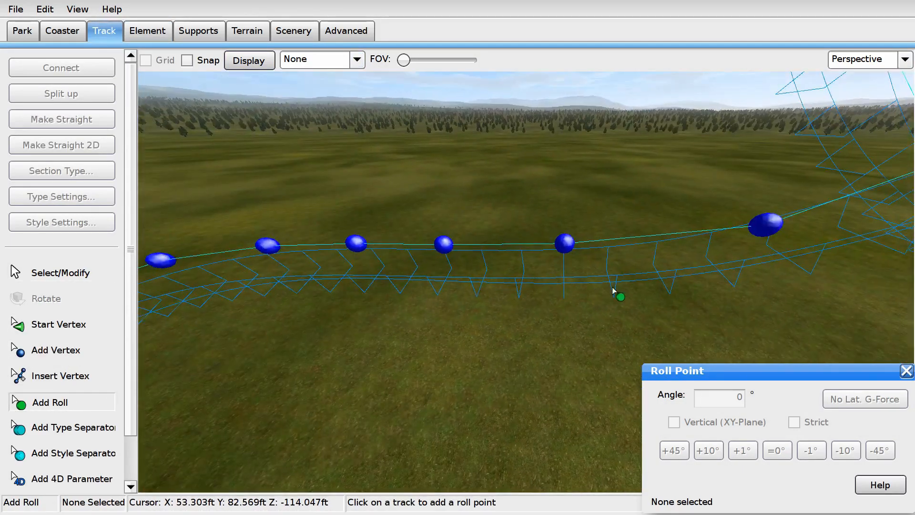
{"action": "left_click", "coordinate": [562, 280]}
{"action": "left_click", "coordinate": [66, 269]}
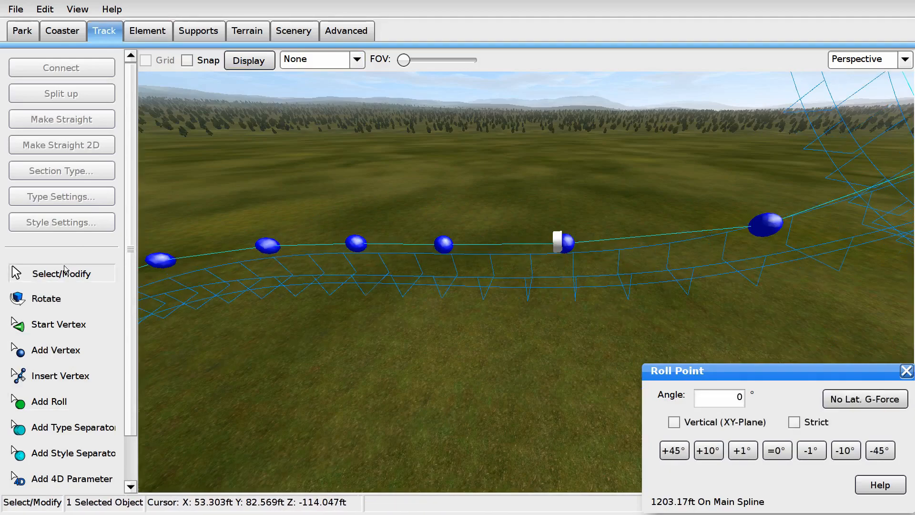
{"action": "left_click_drag", "start_coordinate": [560, 251], "coordinate": [564, 251]}
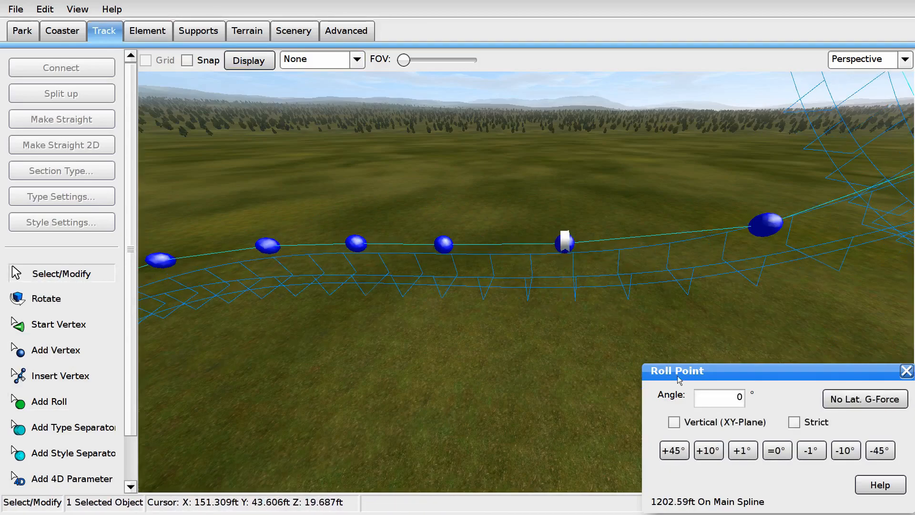
Step: Make the roll point before the curve strict, and add a 45° roll point in the curve at about 1242.9 ft
{"action": "left_click", "coordinate": [794, 422]}
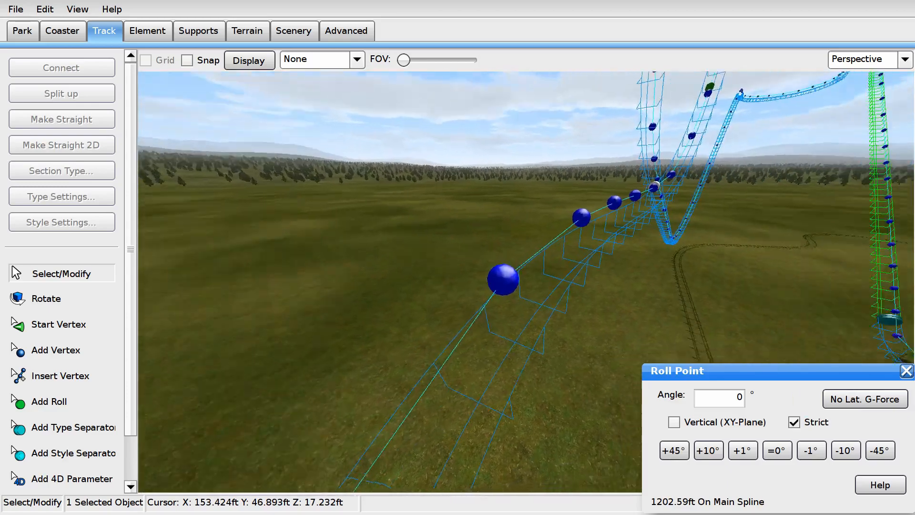
{"action": "right_click_drag", "start_coordinate": [635, 314], "coordinate": [635, 315]}
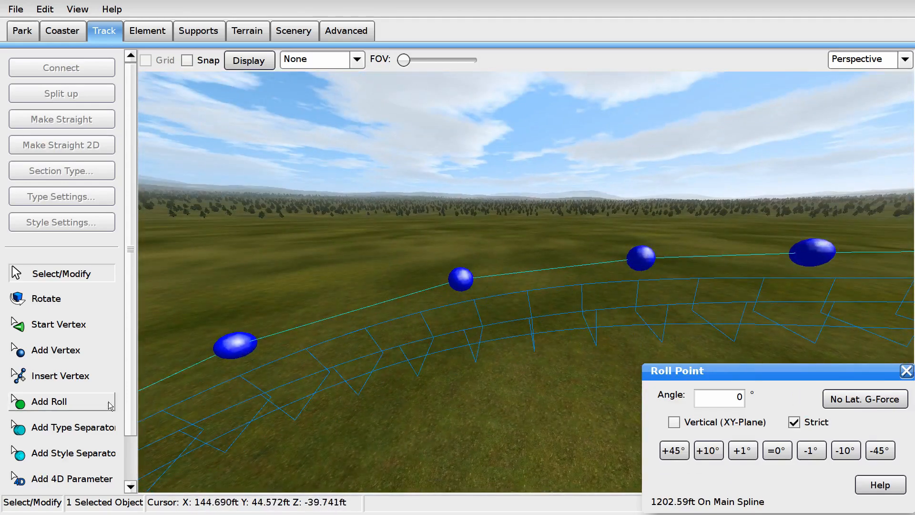
{"action": "left_click", "coordinate": [95, 402]}
{"action": "left_click", "coordinate": [536, 312]}
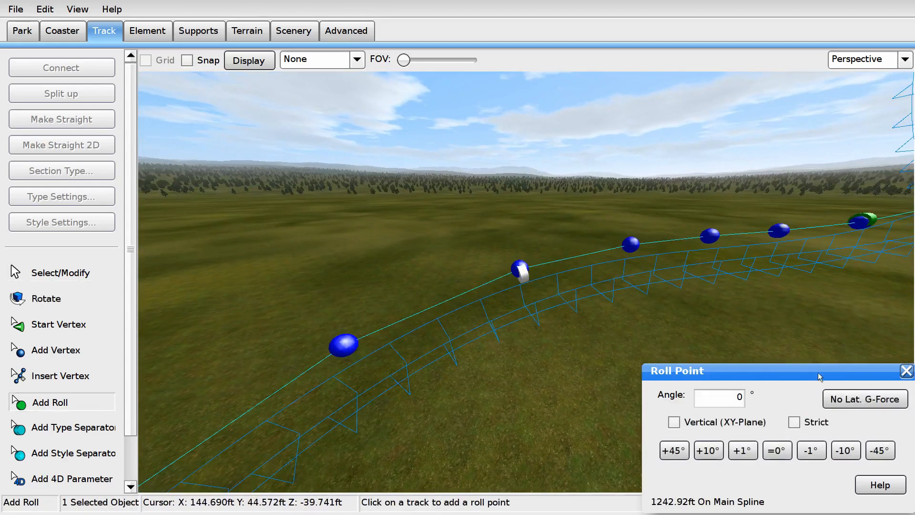
{"action": "left_click", "coordinate": [865, 399]}
{"action": "left_click", "coordinate": [776, 450]}
{"action": "left_click", "coordinate": [673, 450]}
{"action": "right_click_drag", "start_coordinate": [376, 142], "coordinate": [376, 143]}
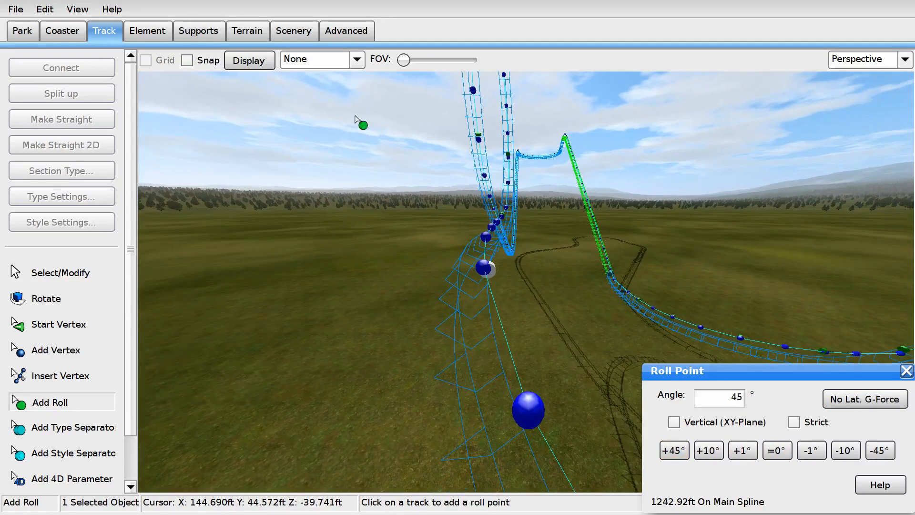
Step: Check the forces through the newly banked curve with the G-Force Comb, and hide the comb again
{"action": "left_click", "coordinate": [336, 62]}
{"action": "left_click", "coordinate": [344, 109]}
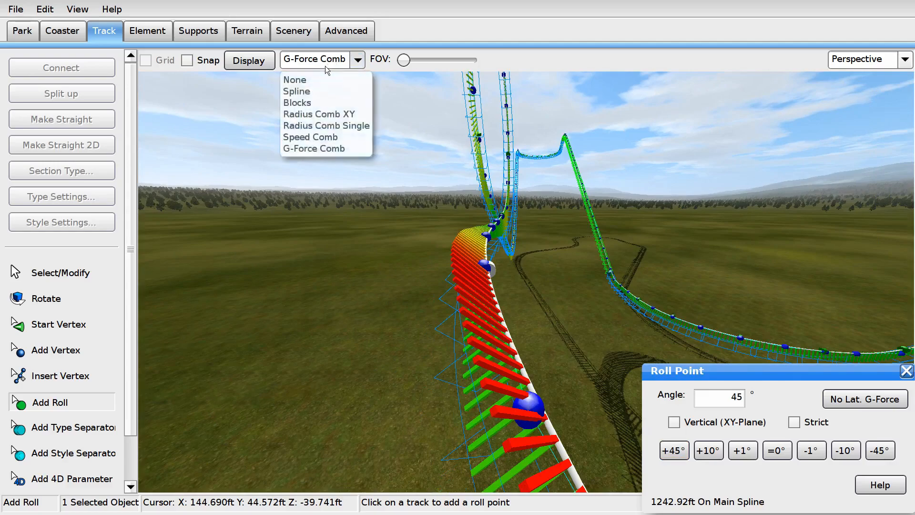
{"action": "key", "text": "Escape"}
{"action": "right_click_drag", "start_coordinate": [318, 80], "coordinate": [318, 80]}
Step: Add two type separators on the loop exit, one beside the strict roll point and one higher up towards the loop
{"action": "left_click", "coordinate": [90, 431]}
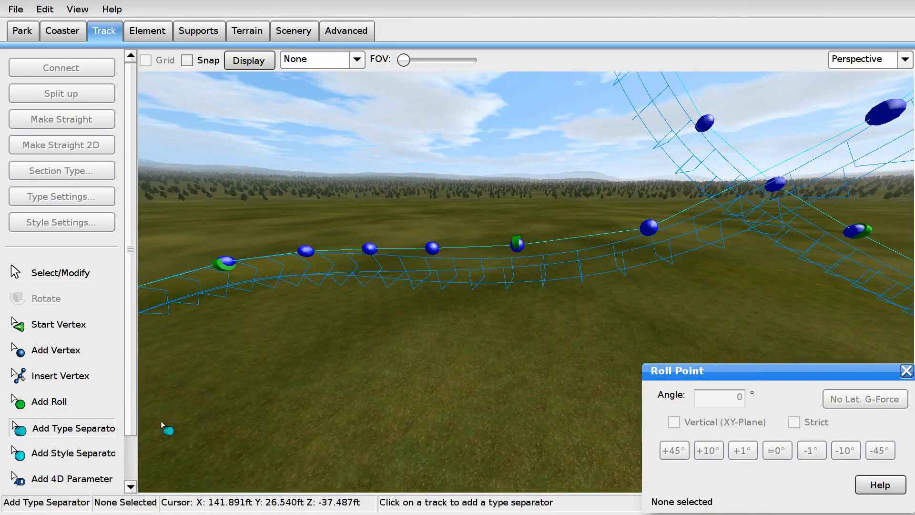
{"action": "right_click_drag", "start_coordinate": [531, 269], "coordinate": [657, 187]}
{"action": "left_click", "coordinate": [519, 271]}
{"action": "left_click", "coordinate": [617, 207]}
{"action": "key", "text": "Escape"}
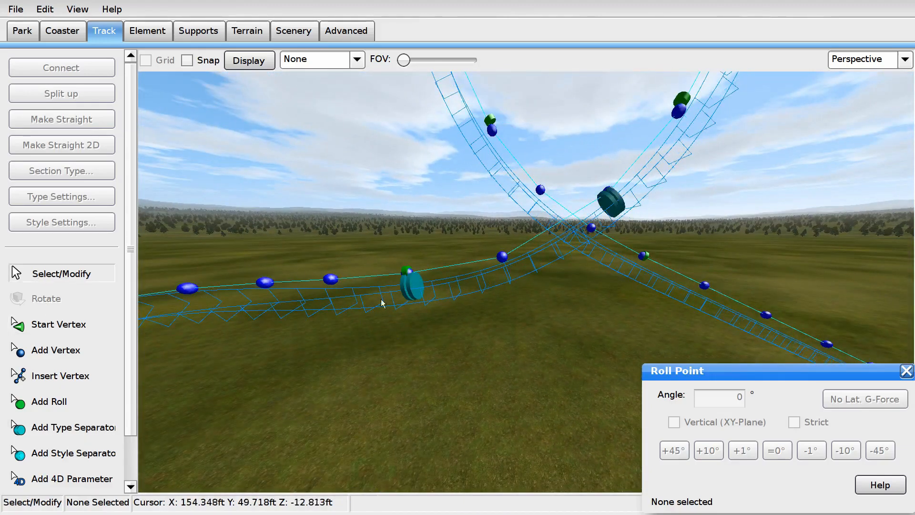
Step: Convert the track section between the two new type separators into a Brake section
{"action": "left_click", "coordinate": [524, 275]}
{"action": "mouse_move", "coordinate": [523, 276]}
{"action": "right_mouse_down"}
{"action": "mouse_move", "coordinate": [565, 293]}
{"action": "mouse_move", "coordinate": [523, 275]}
{"action": "right_mouse_up"}
{"action": "left_click", "coordinate": [53, 164]}
{"action": "right_click_drag", "start_coordinate": [390, 239], "coordinate": [389, 240]}
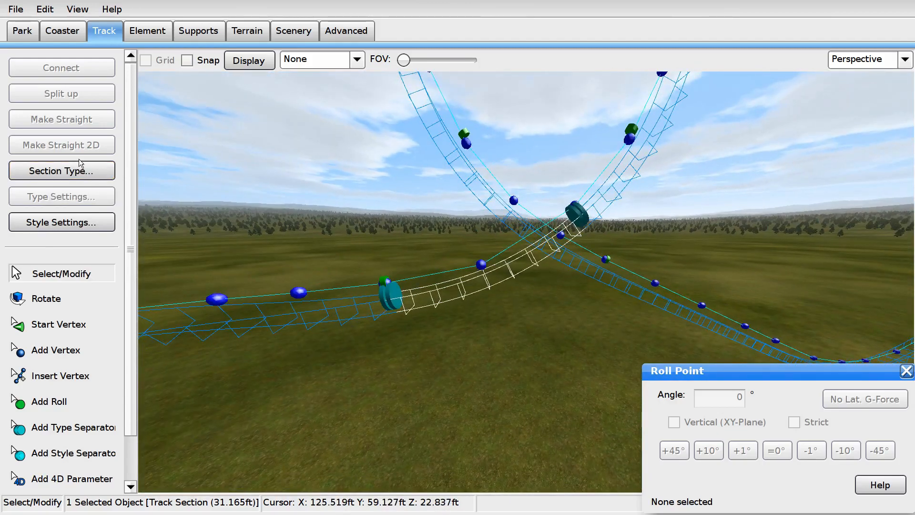
{"action": "left_click", "coordinate": [76, 146]}
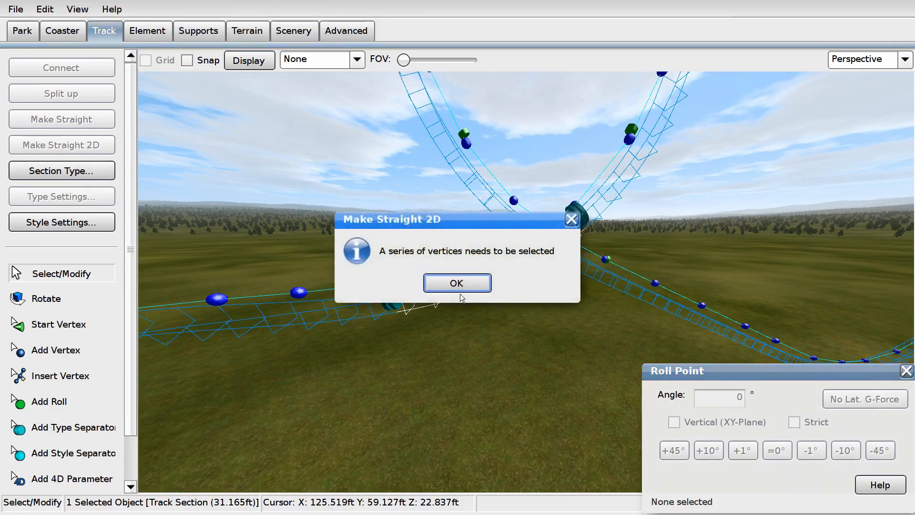
{"action": "left_click", "coordinate": [458, 286]}
{"action": "left_click", "coordinate": [79, 177]}
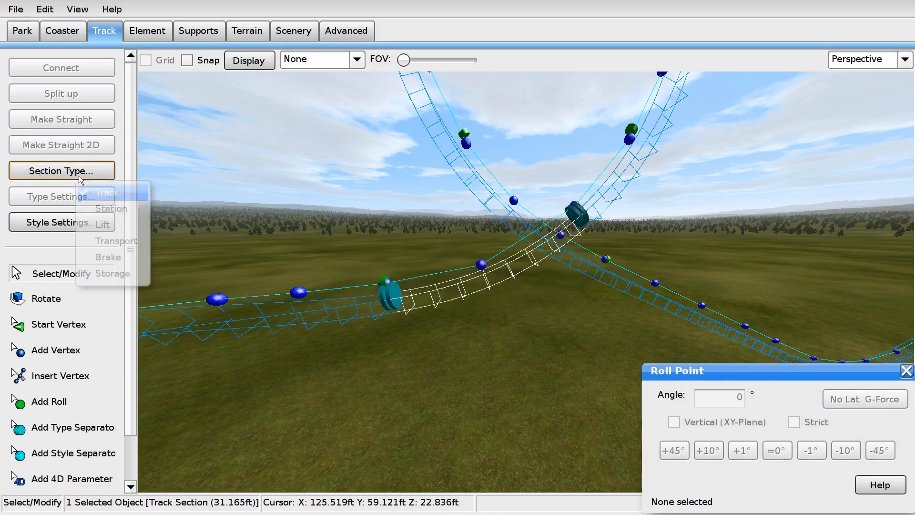
{"action": "left_click", "coordinate": [114, 255]}
Step: Configure the section as a Trim Brake named "First loop trim" with a 20 mph speed limit and 0.5 g deceleration
{"action": "left_click", "coordinate": [82, 198]}
{"action": "left_click", "coordinate": [239, 105]}
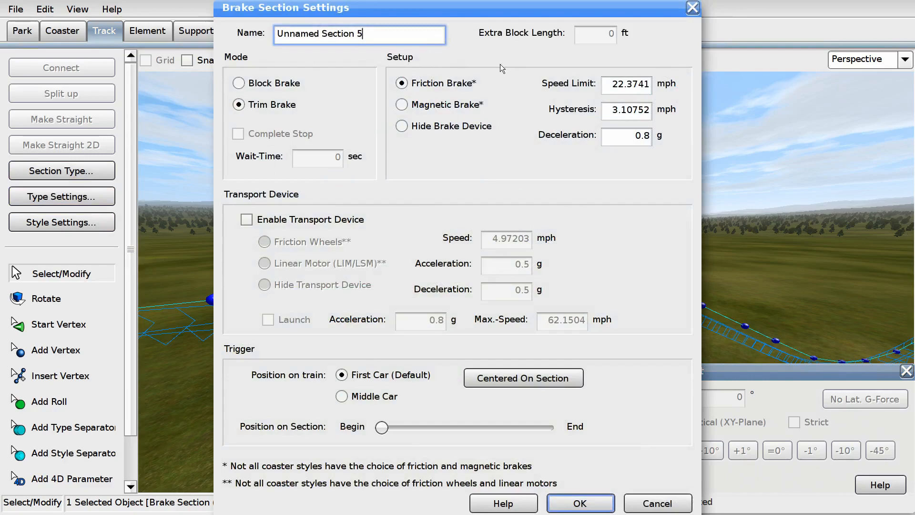
{"action": "left_click", "coordinate": [621, 138]}
{"action": "key", "text": "BackSpace"}
{"action": "type", "text": "0.5"}
{"action": "left_click", "coordinate": [615, 89]}
{"action": "left_click", "coordinate": [430, 42]}
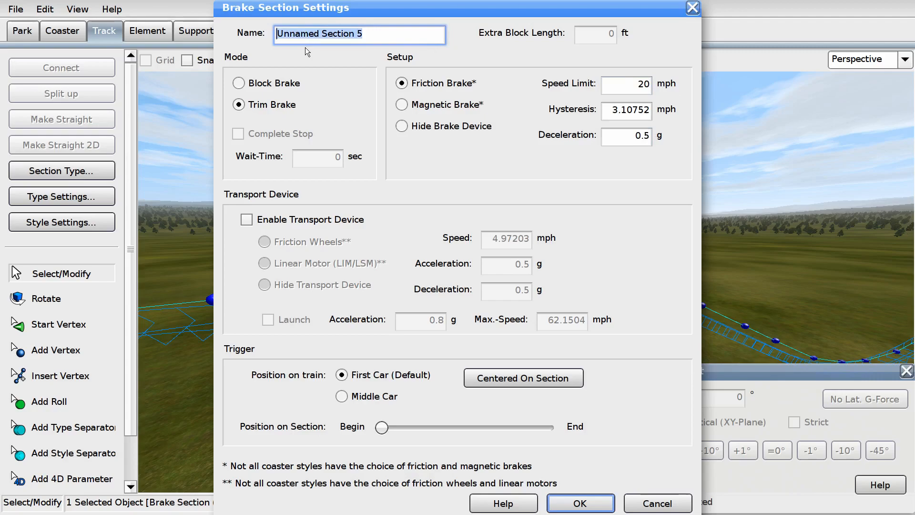
{"action": "type", "text": "First loop trim"}
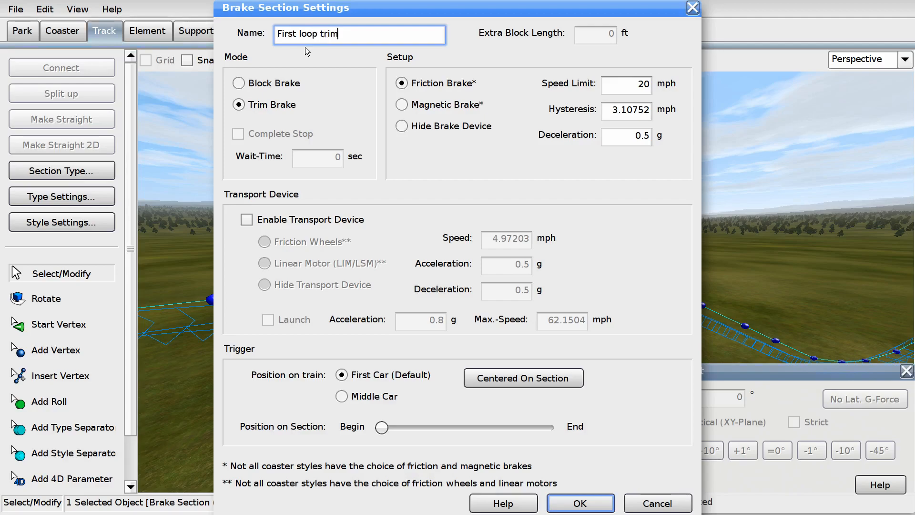
{"action": "key", "text": "Return"}
Step: Show the Speed Comb and examine the train's estimated speed around the loop, the brake and the curve
{"action": "left_click", "coordinate": [357, 60]}
{"action": "left_click", "coordinate": [318, 134]}
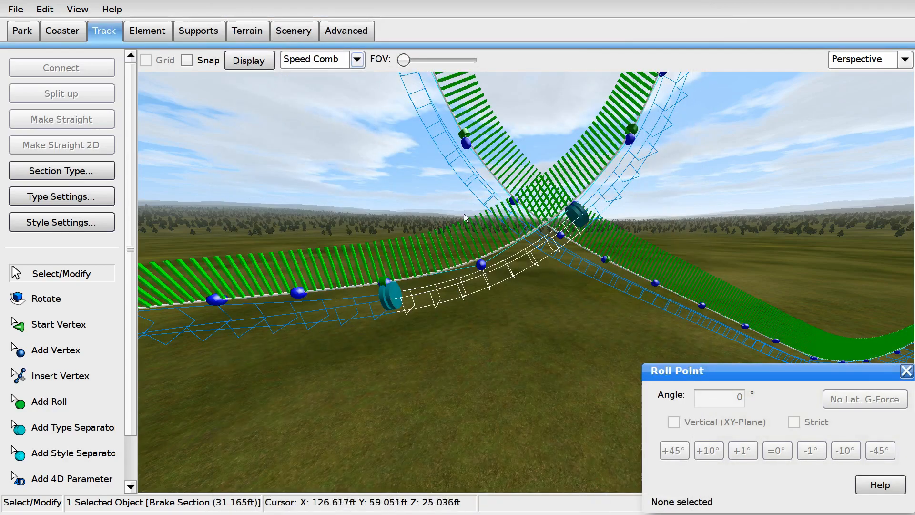
{"action": "right_click_drag", "start_coordinate": [343, 245], "coordinate": [450, 227]}
{"action": "right_click_drag", "start_coordinate": [534, 259], "coordinate": [729, 206]}
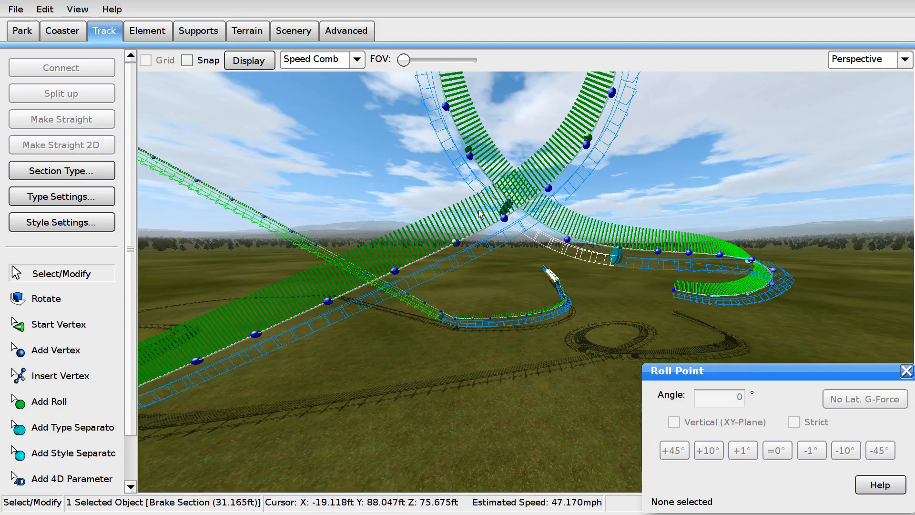
{"action": "right_click_drag", "start_coordinate": [420, 210], "coordinate": [488, 212]}
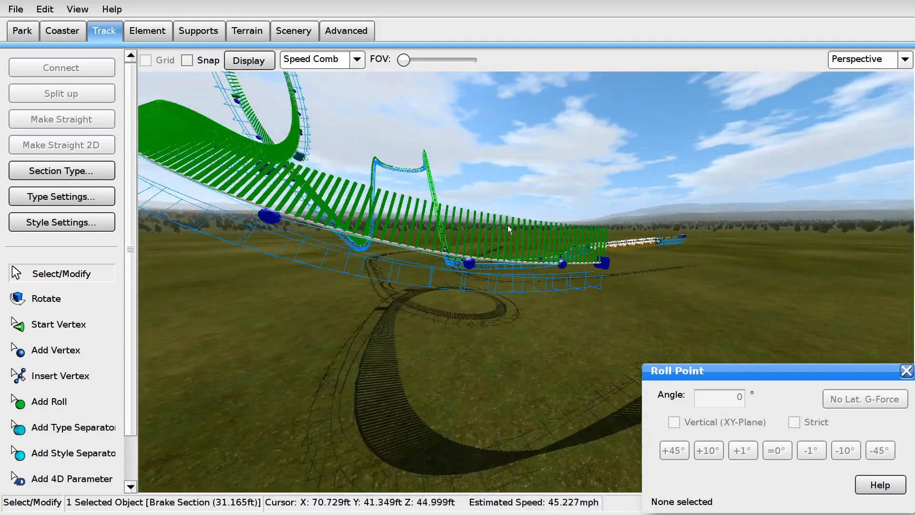
{"action": "key", "text": "w"}
{"action": "right_click_drag", "start_coordinate": [526, 281], "coordinate": [505, 305]}
{"action": "key", "text": "s"}
{"action": "right_click_drag", "start_coordinate": [557, 162], "coordinate": [530, 182]}
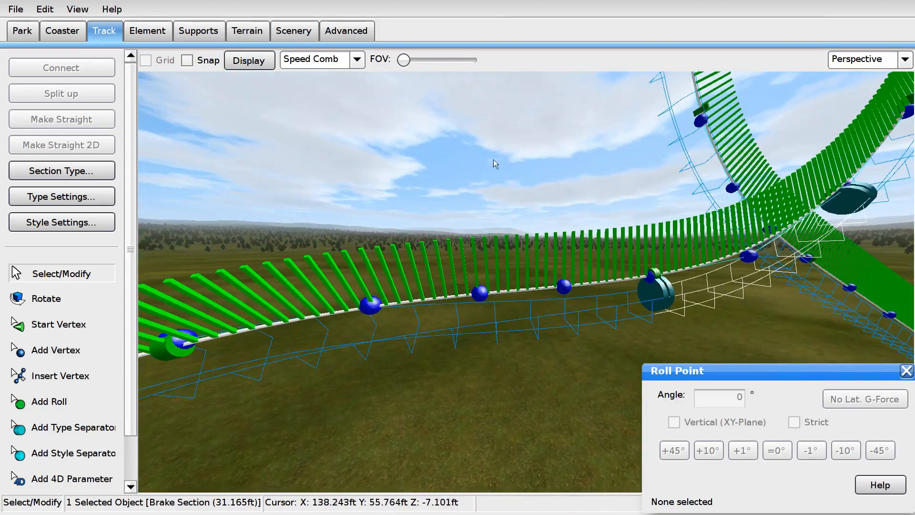
Step: Using the G-Force Comb, set the curve's 1242.9 ft roll point to 70°, and hide the comb
{"action": "left_click", "coordinate": [328, 58]}
{"action": "left_click", "coordinate": [315, 148]}
{"action": "right_click_drag", "start_coordinate": [420, 135], "coordinate": [429, 151]}
{"action": "key", "text": "w"}
{"action": "left_click", "coordinate": [508, 210]}
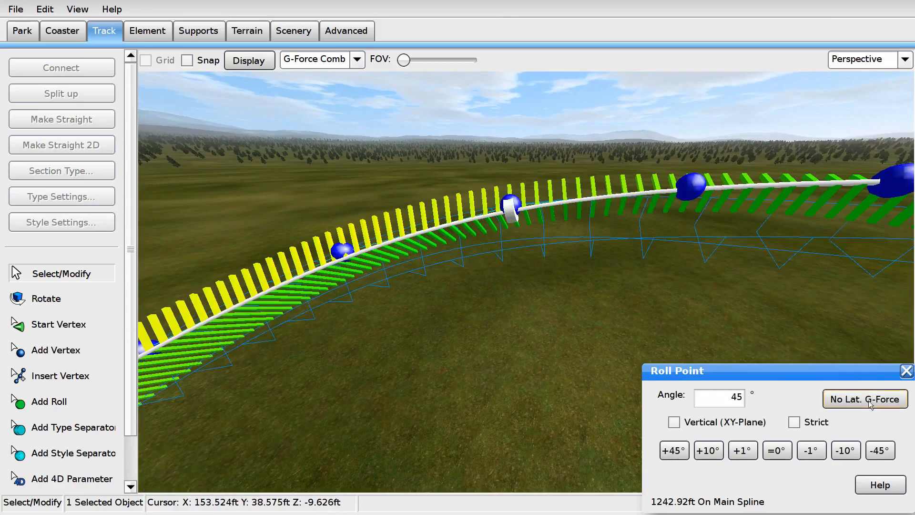
{"action": "left_click", "coordinate": [859, 398]}
{"action": "left_click", "coordinate": [776, 452]}
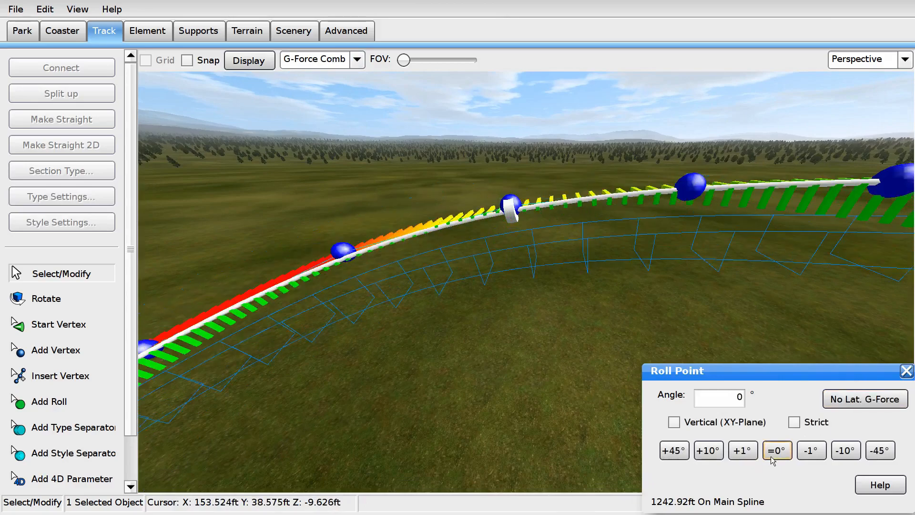
{"action": "left_click", "coordinate": [681, 452]}
{"action": "left_click", "coordinate": [681, 451]}
{"action": "left_click", "coordinate": [842, 451]}
{"action": "left_click", "coordinate": [843, 451]}
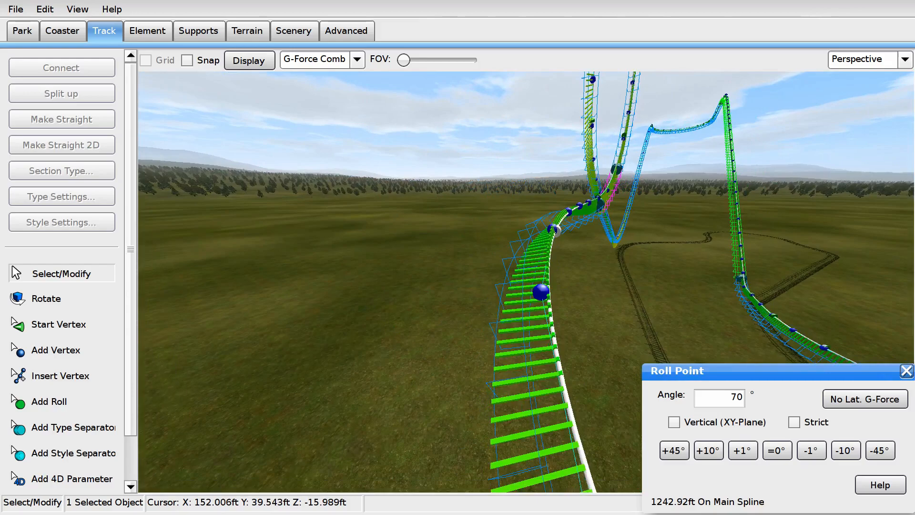
{"action": "mouse_move", "coordinate": [670, 341]}
{"action": "right_mouse_down"}
{"action": "mouse_move", "coordinate": [738, 381]}
{"action": "mouse_move", "coordinate": [671, 341]}
{"action": "right_mouse_up"}
{"action": "left_click", "coordinate": [356, 59]}
{"action": "left_click", "coordinate": [319, 76]}
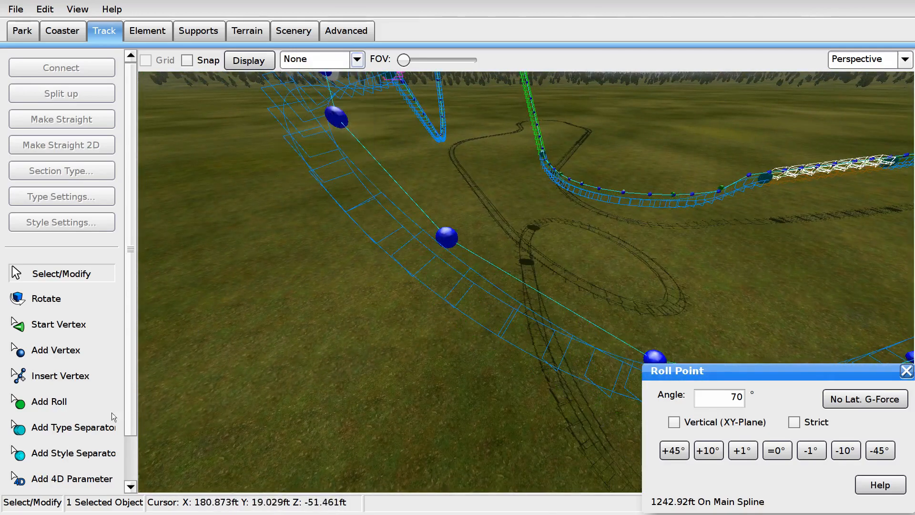
Step: Add a roll point farther down the curve at about 1273.9 ft and set it to its no-lateral-G-force angle of 71°
{"action": "left_click", "coordinate": [71, 401]}
{"action": "right_click_drag", "start_coordinate": [371, 316], "coordinate": [414, 293]}
{"action": "left_click", "coordinate": [491, 239]}
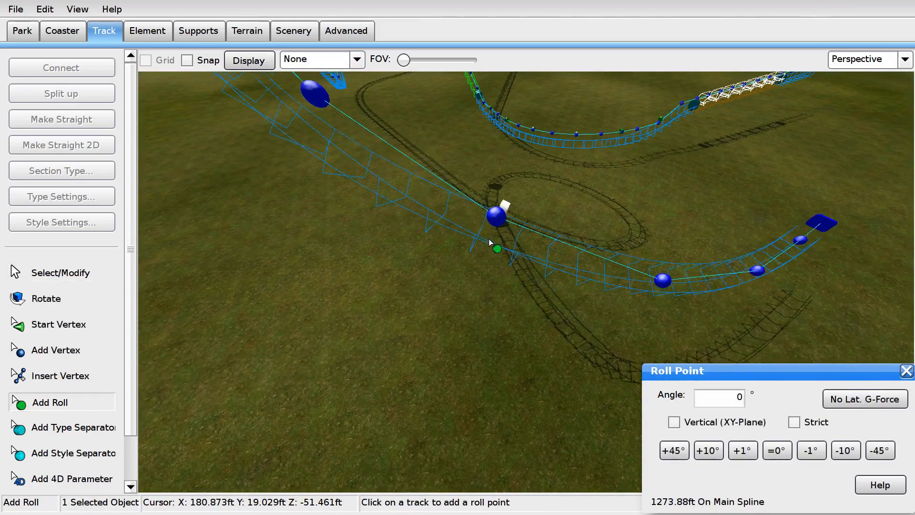
{"action": "left_click", "coordinate": [871, 391]}
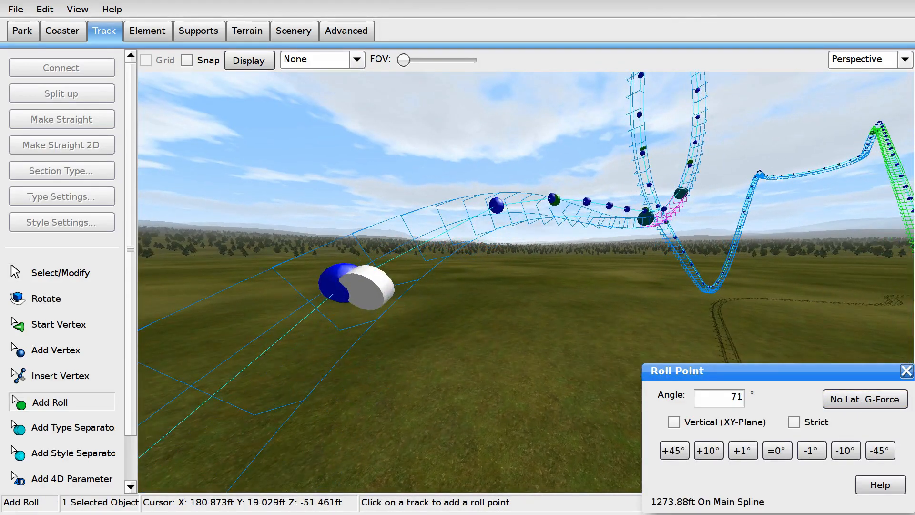
Step: Set the 1242.9 ft roll point to its no-lateral-G-force angle, and reduce it by 20° to 71°
{"action": "key", "text": "s"}
{"action": "right_click_drag", "start_coordinate": [697, 277], "coordinate": [658, 296]}
{"action": "key", "text": "a"}
{"action": "key", "text": "a"}
{"action": "key", "text": "w"}
{"action": "key", "text": "w"}
{"action": "key", "text": "s"}
{"action": "left_click", "coordinate": [60, 277]}
{"action": "left_click", "coordinate": [381, 185]}
{"action": "left_click_drag", "start_coordinate": [382, 185], "coordinate": [512, 269]}
{"action": "left_click", "coordinate": [863, 400]}
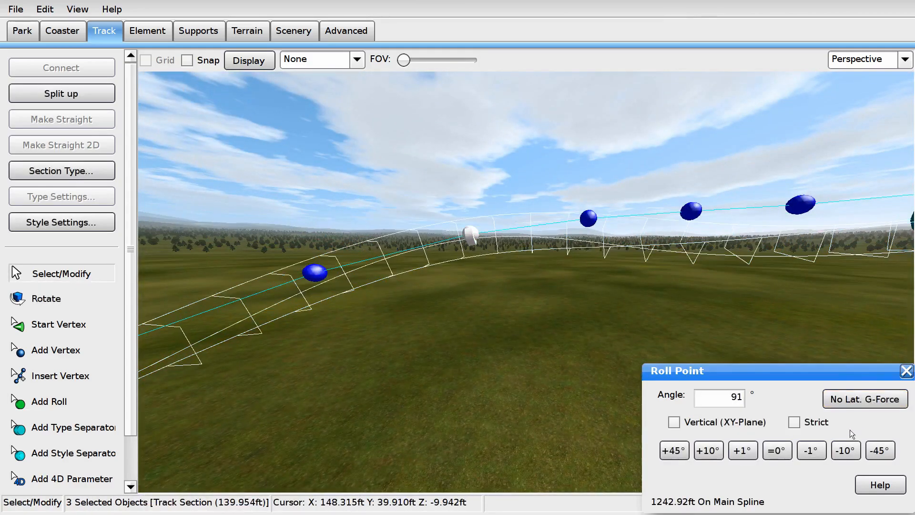
{"action": "left_click", "coordinate": [848, 451]}
{"action": "left_click", "coordinate": [847, 451]}
Step: Set the next roll point down the curve to its no-lateral-G-force angle and reduce it by 20°
{"action": "right_click_drag", "start_coordinate": [406, 229], "coordinate": [362, 248]}
{"action": "key", "text": "w"}
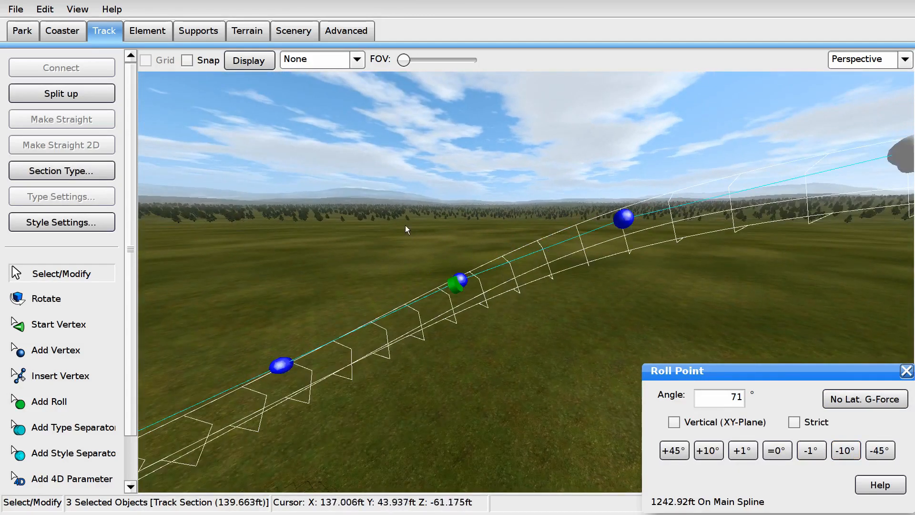
{"action": "left_click", "coordinate": [833, 398]}
{"action": "left_click", "coordinate": [845, 449]}
{"action": "left_click", "coordinate": [846, 449]}
Step: Add a roll point near the track end at about 1313.5 ft, banked to 11°, which is 20° below its no-lateral-G-force angle
{"action": "right_click_drag", "start_coordinate": [496, 119], "coordinate": [482, 149]}
{"action": "key", "text": "w"}
{"action": "key", "text": "w"}
{"action": "left_click", "coordinate": [482, 149]}
{"action": "left_click", "coordinate": [554, 148]}
{"action": "mouse_move", "coordinate": [553, 148]}
{"action": "right_mouse_down"}
{"action": "mouse_move", "coordinate": [578, 133]}
{"action": "mouse_move", "coordinate": [534, 169]}
{"action": "mouse_move", "coordinate": [539, 157]}
{"action": "right_mouse_up"}
{"action": "key", "text": "s"}
{"action": "key", "text": "w"}
{"action": "left_click", "coordinate": [50, 401]}
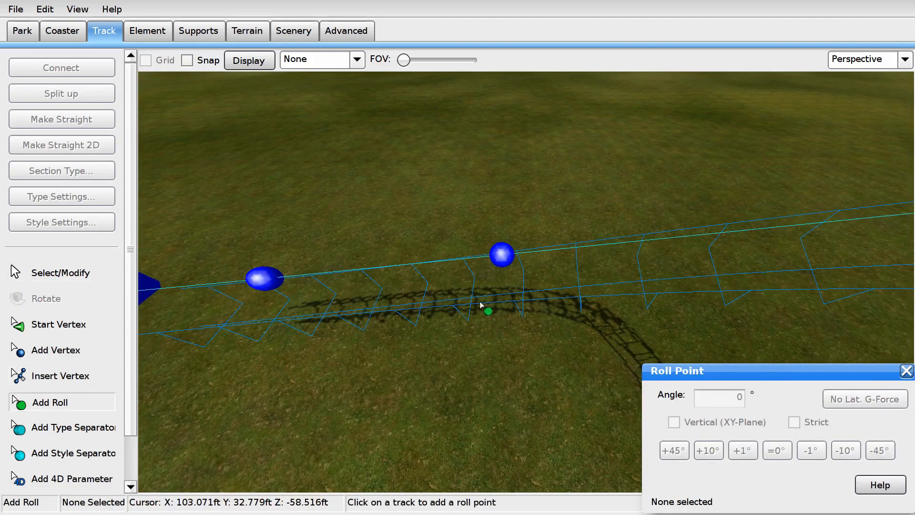
{"action": "left_click", "coordinate": [510, 309]}
{"action": "left_click", "coordinate": [53, 273]}
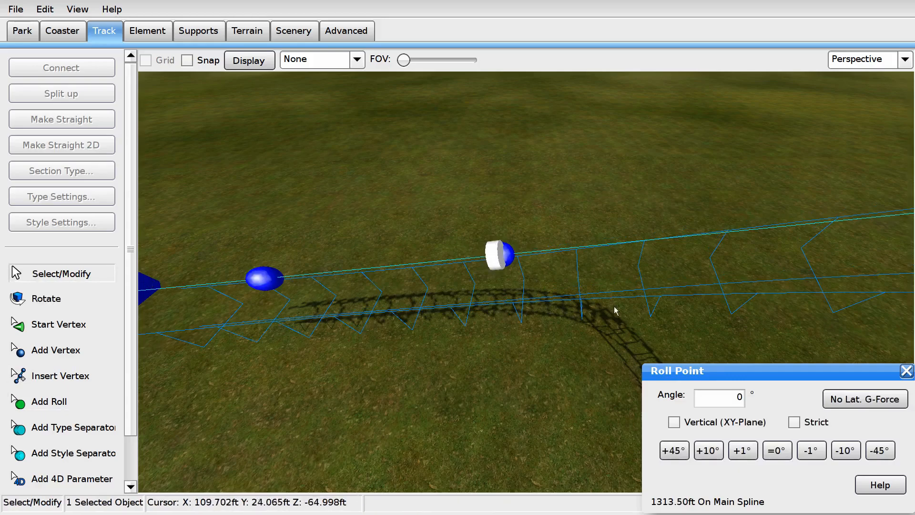
{"action": "left_click", "coordinate": [867, 406]}
{"action": "left_click", "coordinate": [845, 451]}
{"action": "left_click", "coordinate": [845, 451]}
Step: Save the park with the new curve banking
{"action": "key", "text": "w"}
{"action": "right_click_drag", "start_coordinate": [571, 296], "coordinate": [691, 246]}
{"action": "key", "text": "s"}
{"action": "key", "text": "a"}
{"action": "key", "text": "s"}
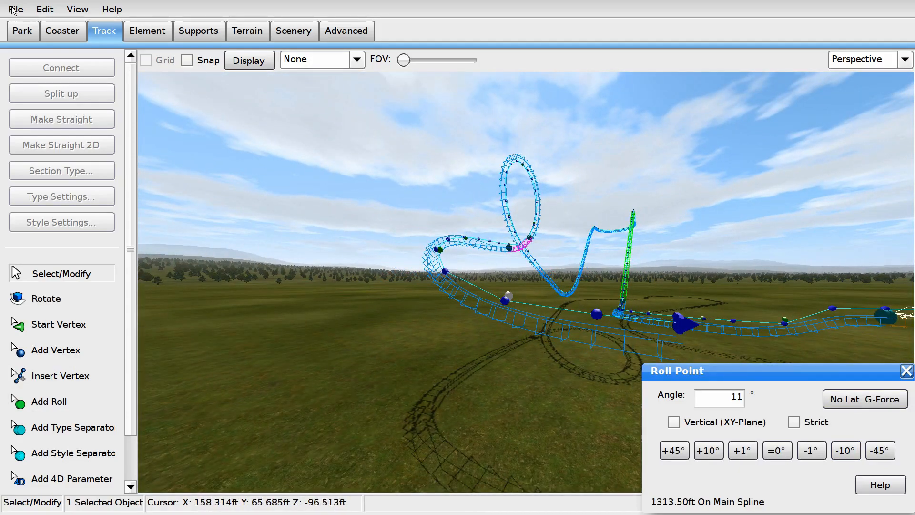
{"action": "left_click", "coordinate": [13, 9]}
{"action": "left_click", "coordinate": [27, 76]}
Step: Select the vertex at the track end, inspect that end up close in the Front view, and return to the Perspective view
{"action": "left_click", "coordinate": [641, 126]}
{"action": "mouse_move", "coordinate": [641, 127]}
{"action": "right_mouse_down"}
{"action": "mouse_move", "coordinate": [648, 127]}
{"action": "mouse_move", "coordinate": [627, 130]}
{"action": "right_mouse_up"}
{"action": "key", "text": "w"}
{"action": "key", "text": "d"}
{"action": "left_click", "coordinate": [569, 309]}
{"action": "left_click", "coordinate": [904, 59]}
{"action": "left_click", "coordinate": [843, 92]}
{"action": "right_click_drag", "start_coordinate": [486, 303], "coordinate": [520, 310]}
{"action": "scroll", "coordinate": [357, 269], "scroll_direction": "up", "scroll_amount": 3}
{"action": "right_click_drag", "start_coordinate": [357, 269], "coordinate": [474, 275]}
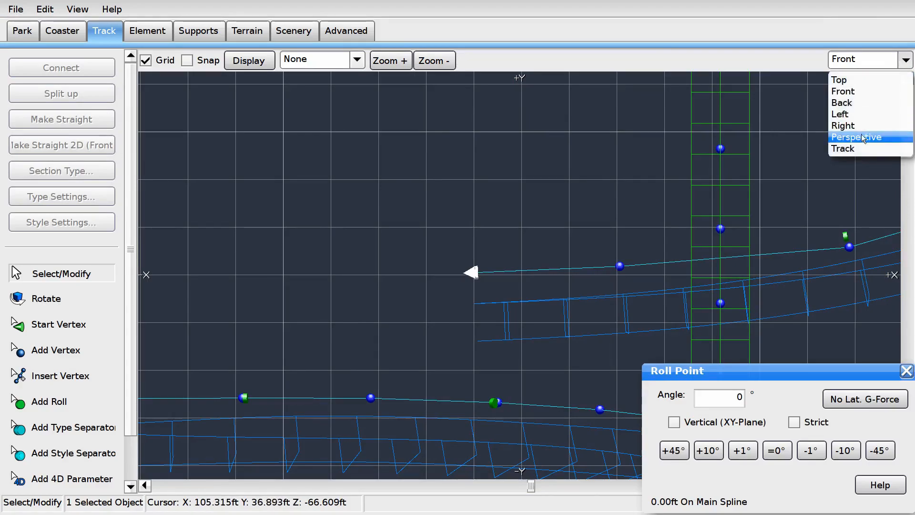
{"action": "left_click", "coordinate": [861, 135]}
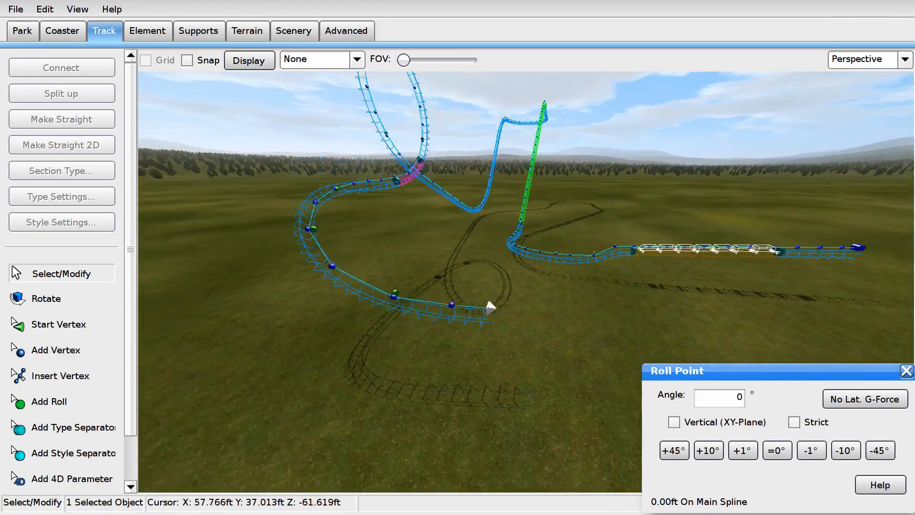
{"action": "key", "text": "s"}
{"action": "key", "text": "a"}
{"action": "key", "text": "w"}
{"action": "key", "text": "s"}
{"action": "key", "text": "d"}
{"action": "left_click", "coordinate": [18, 9]}
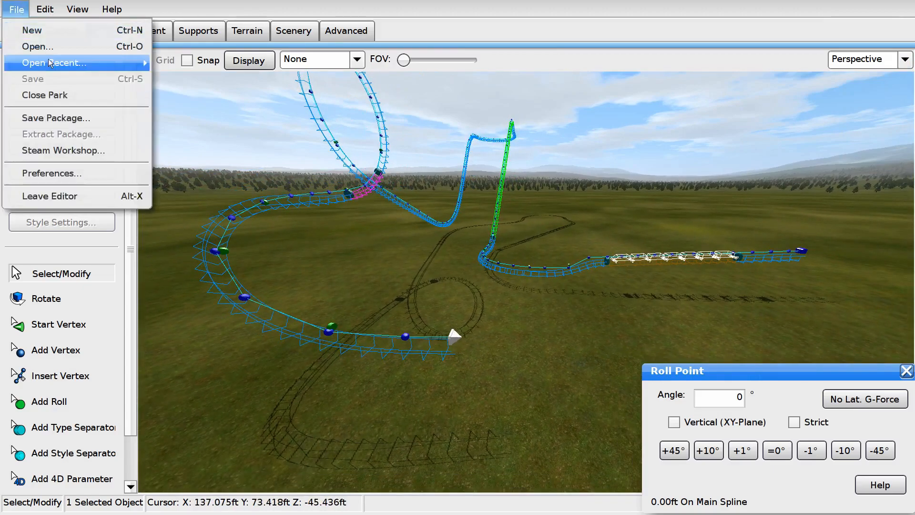
{"action": "left_click", "coordinate": [33, 78]}
{"action": "left_click", "coordinate": [452, 285]}
Step: Try to continue the track from its end vertex with a mirrored Loop Formula element of 32 ft radius
{"action": "left_click", "coordinate": [135, 30]}
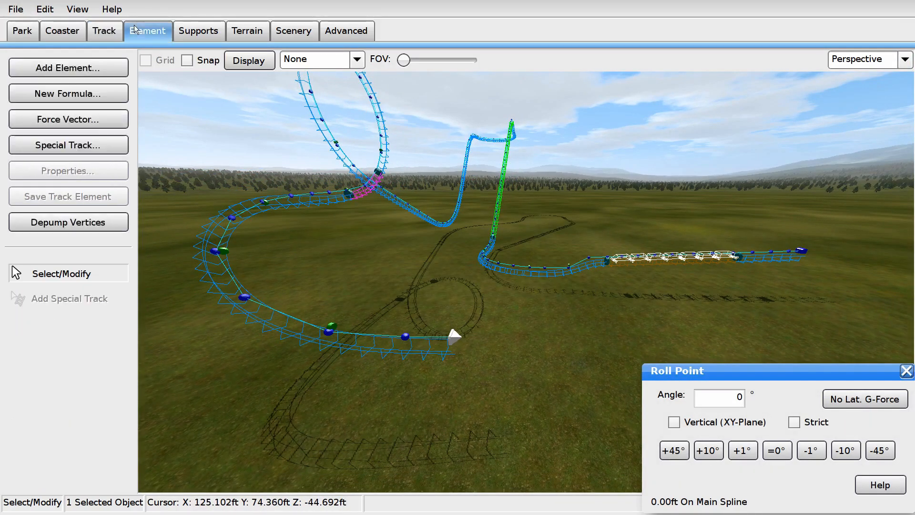
{"action": "double_click", "coordinate": [387, 330]}
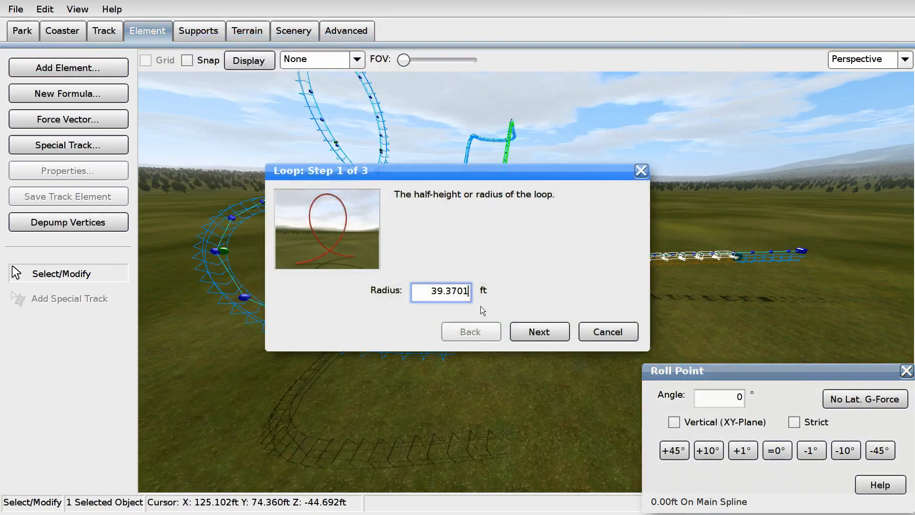
{"action": "type", "text": "12"}
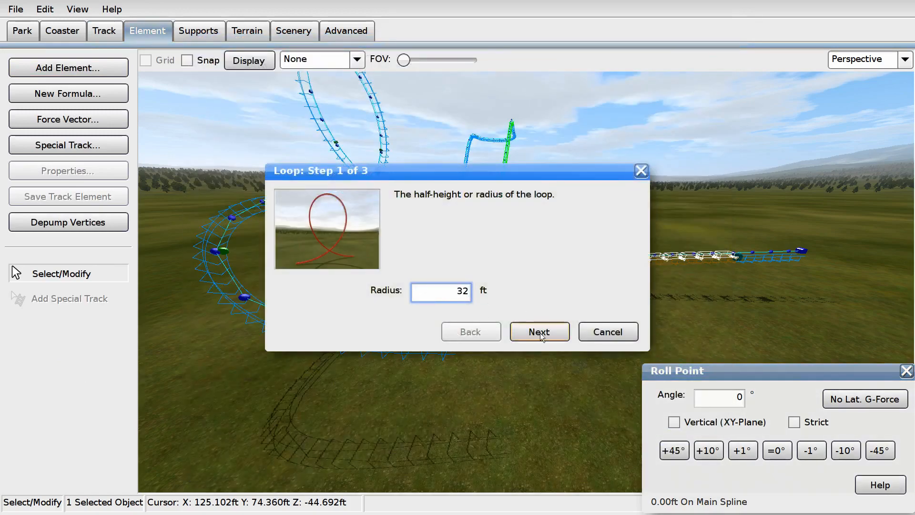
{"action": "left_click", "coordinate": [541, 333]}
{"action": "left_click", "coordinate": [541, 332]}
{"action": "left_click", "coordinate": [541, 332]}
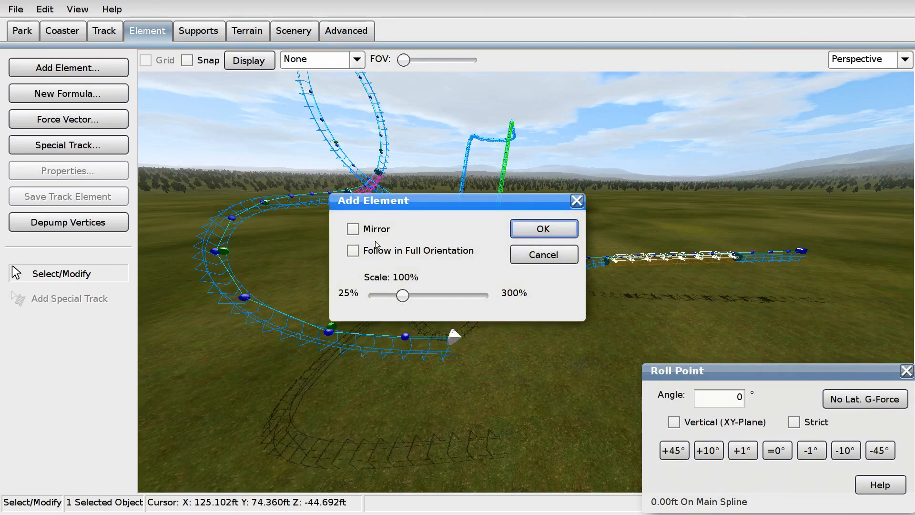
{"action": "left_click", "coordinate": [352, 229]}
{"action": "left_click", "coordinate": [536, 231]}
{"action": "right_click_drag", "start_coordinate": [574, 277], "coordinate": [551, 323]}
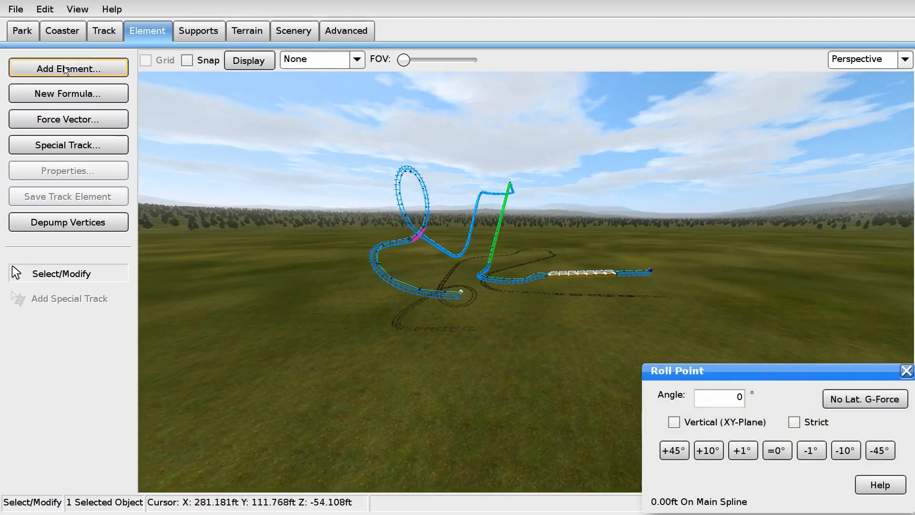
Step: Try a Loop Formula element of 40 ft radius at the track end, with a shift of 8.2021 ft
{"action": "left_click", "coordinate": [65, 70]}
{"action": "double_click", "coordinate": [382, 327]}
{"action": "type", "text": "40"}
{"action": "left_click", "coordinate": [530, 337]}
{"action": "left_click", "coordinate": [530, 337]}
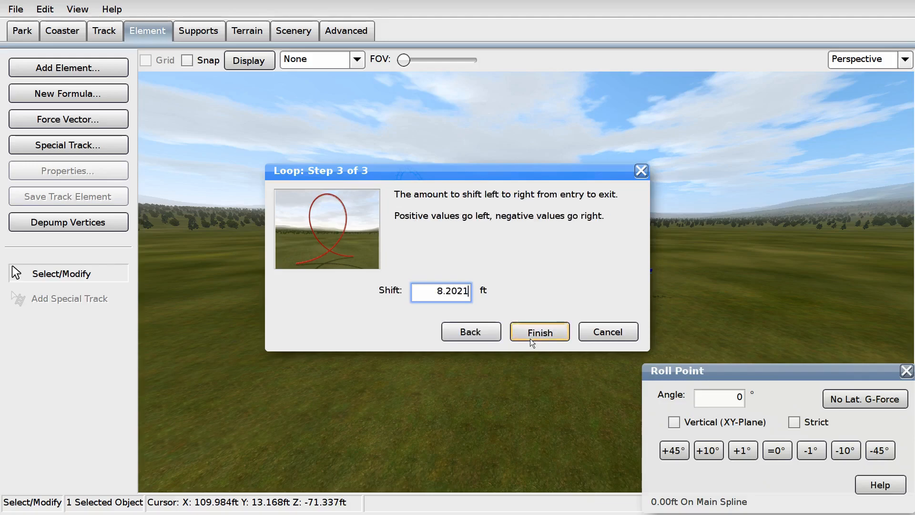
{"action": "left_click", "coordinate": [529, 333]}
{"action": "left_click", "coordinate": [543, 228]}
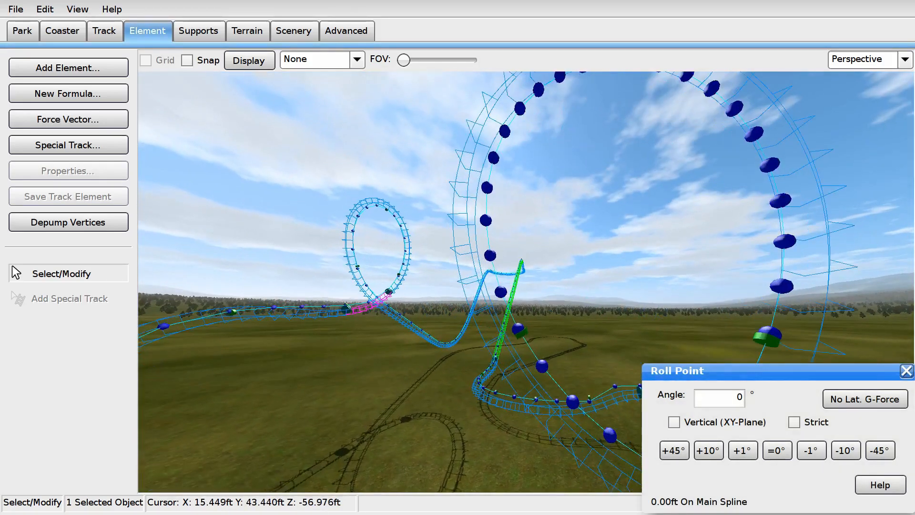
Step: Show the Speed Comb along the track and check the estimated speed at the top of the new loop
{"action": "left_click", "coordinate": [356, 59]}
{"action": "left_click", "coordinate": [305, 137]}
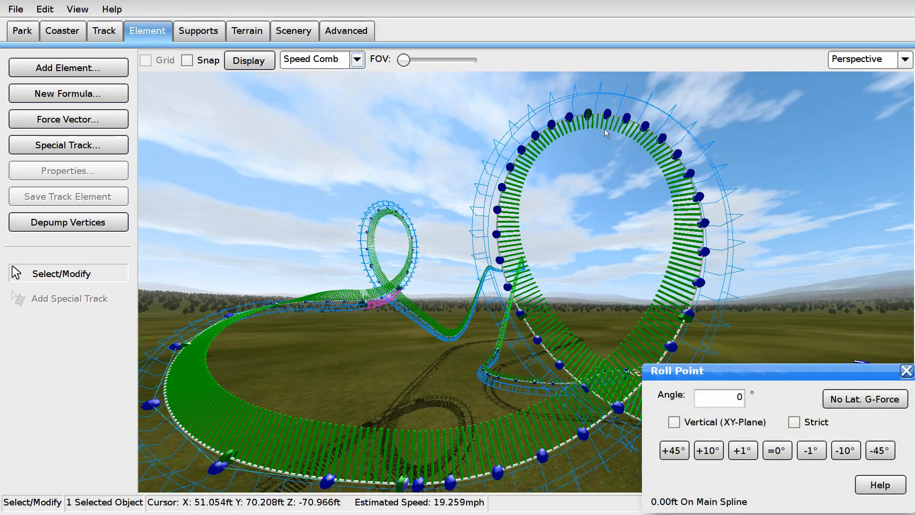
{"action": "left_click", "coordinate": [58, 67]}
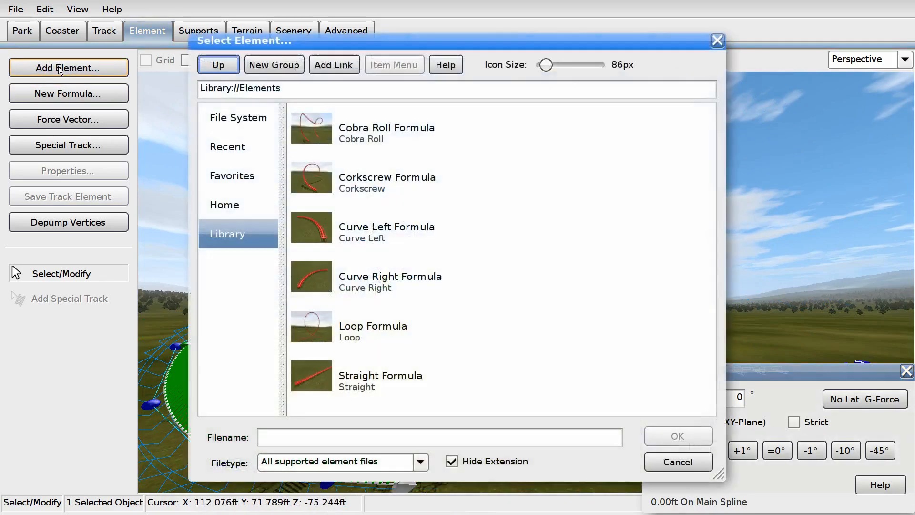
{"action": "left_click", "coordinate": [648, 465]}
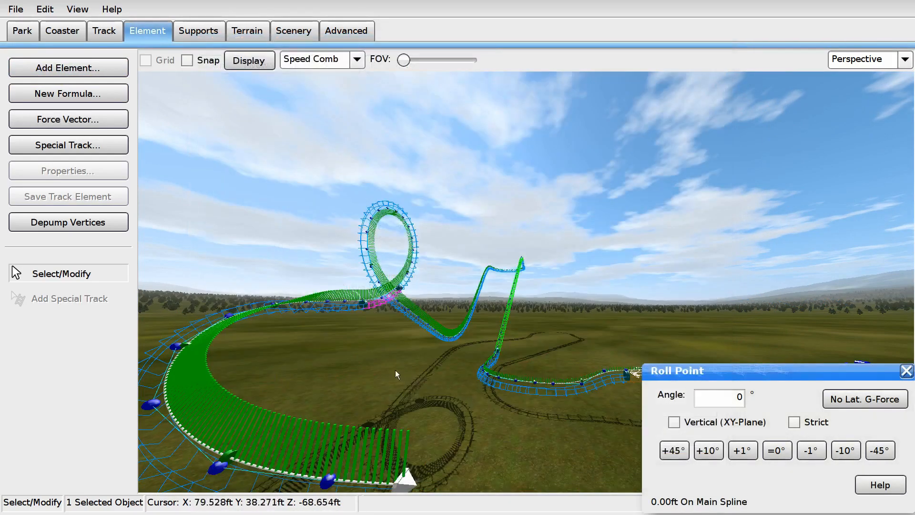
Step: Open the First loop trim brake section settings and accept them with a 20 mph speed limit and 0.5 g deceleration
{"action": "left_click", "coordinate": [399, 373]}
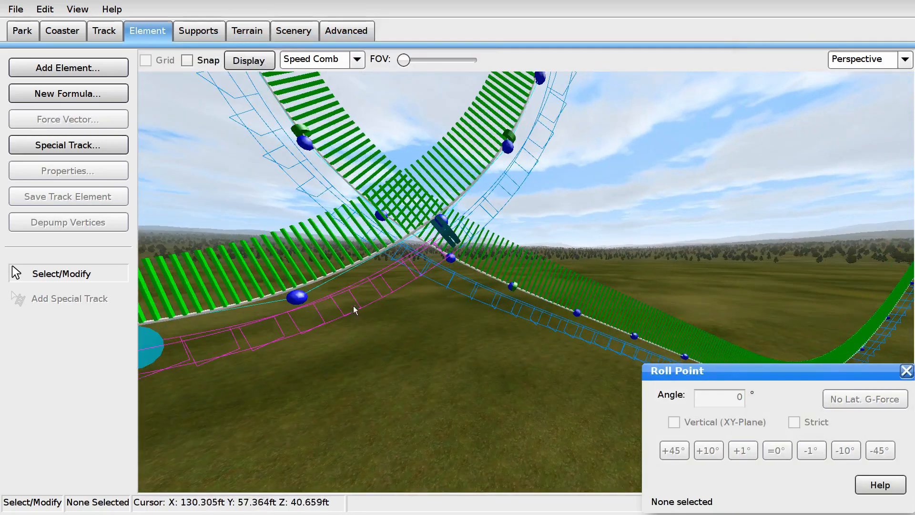
{"action": "double_click", "coordinate": [352, 302]}
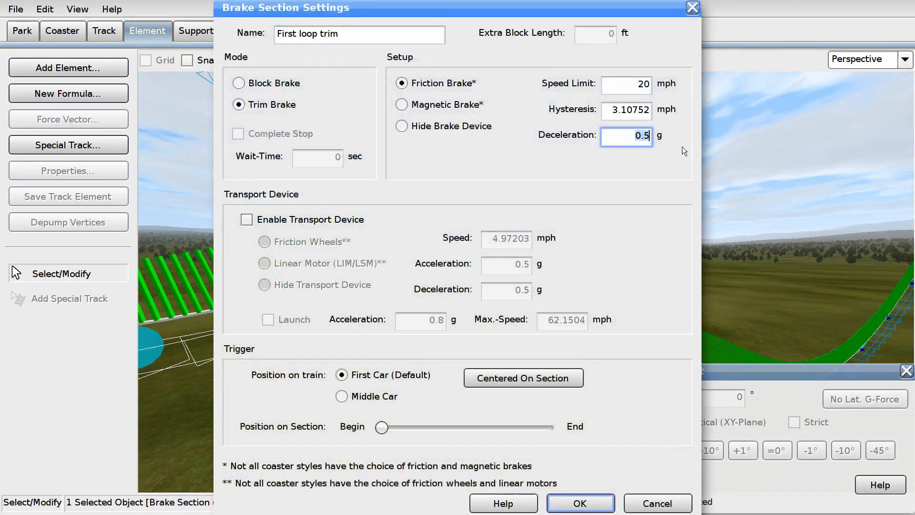
{"action": "key", "text": "Return"}
{"action": "right_click_drag", "start_coordinate": [601, 142], "coordinate": [589, 142]}
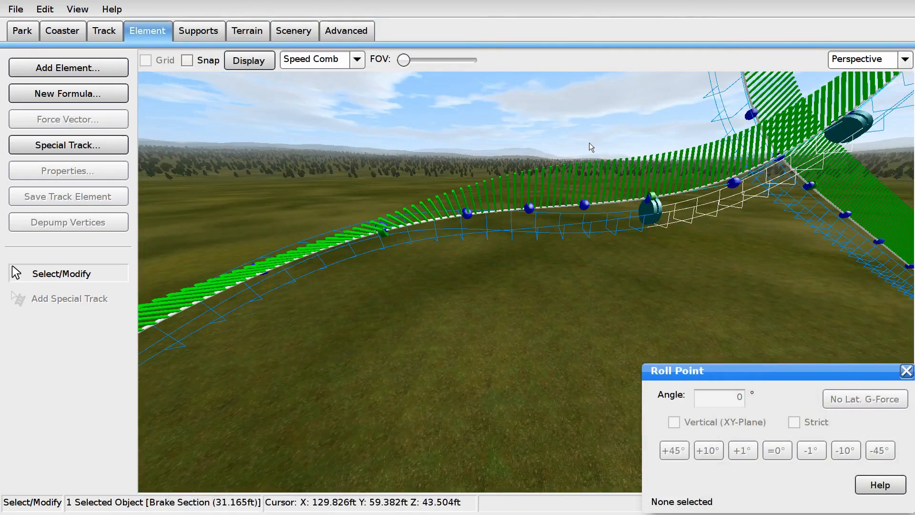
Step: Set the curve's roll point at 1242.92 ft to 75°, which is 20° below its no-lateral-G-force angle
{"action": "left_click_drag", "start_coordinate": [343, 143], "coordinate": [426, 262]}
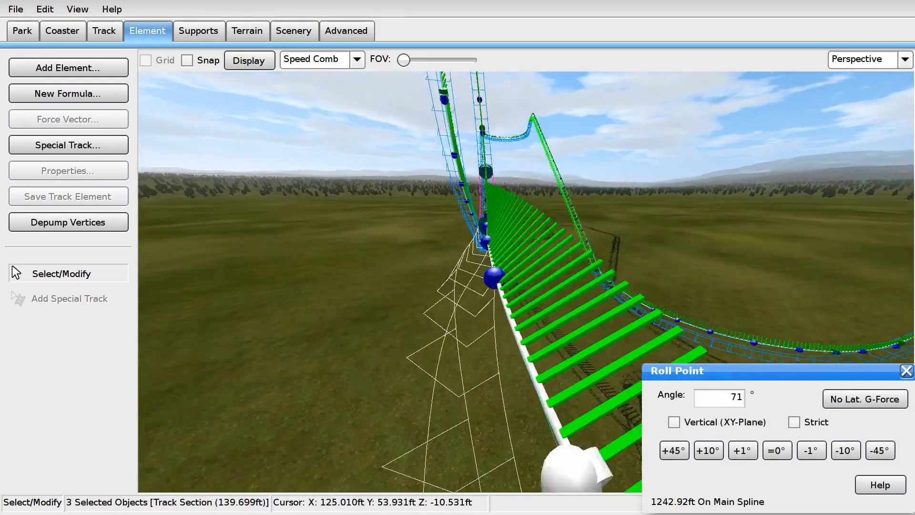
{"action": "scroll", "coordinate": [635, 287], "scroll_direction": "down", "scroll_amount": 3}
{"action": "left_click", "coordinate": [855, 396]}
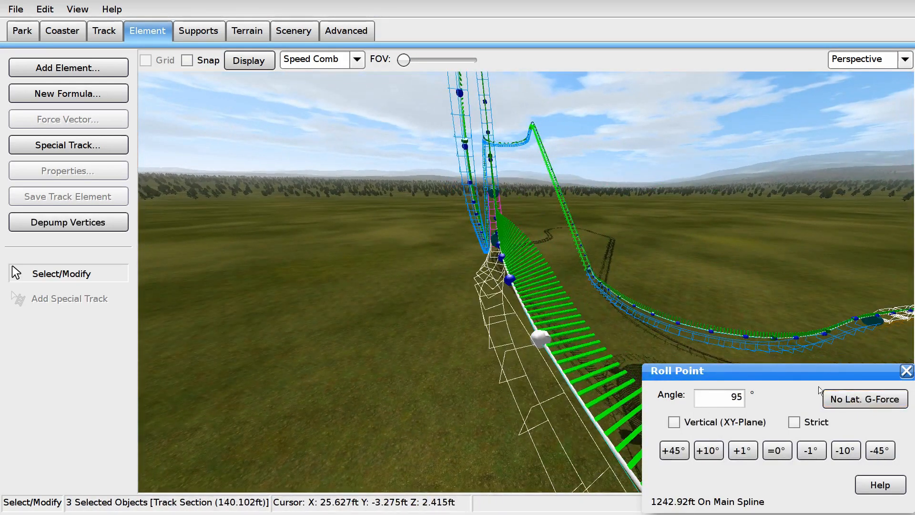
{"action": "left_click", "coordinate": [846, 451]}
{"action": "left_click", "coordinate": [845, 450]}
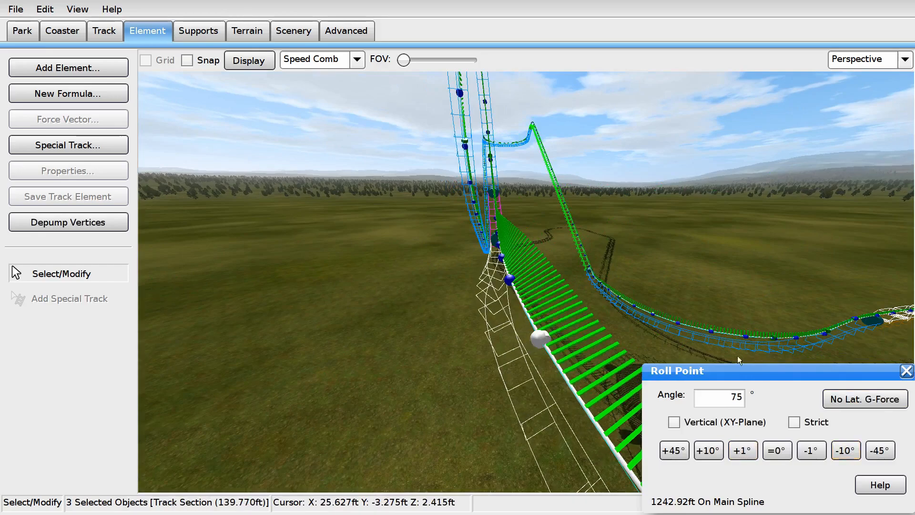
Step: Select the next roll point down the curve and apply its no-lateral-G-force angle
{"action": "middle_click_drag", "start_coordinate": [424, 381], "coordinate": [372, 383]}
{"action": "left_click", "coordinate": [443, 277]}
{"action": "left_click", "coordinate": [877, 401]}
Step: Set the roll point at 1313.50 ft near the track end to 11°, 20° below its no-lateral-G-force angle
{"action": "middle_click_drag", "start_coordinate": [764, 287], "coordinate": [539, 327]}
{"action": "left_click_drag", "start_coordinate": [505, 339], "coordinate": [541, 237]}
{"action": "left_click", "coordinate": [874, 404]}
{"action": "left_click", "coordinate": [846, 450]}
{"action": "left_click", "coordinate": [846, 451]}
Step: Turn off the comb display and travel back and forth along the track to examine the banked curve's shape
{"action": "left_click", "coordinate": [356, 59]}
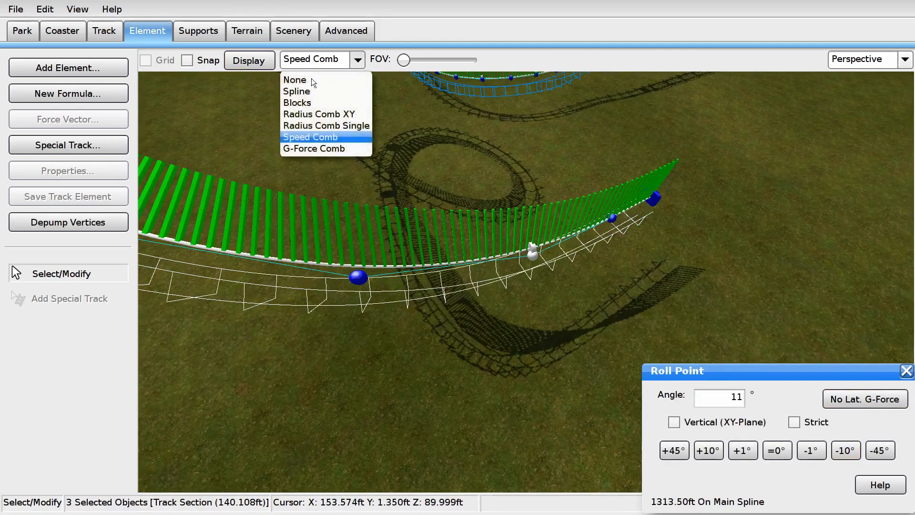
{"action": "left_click", "coordinate": [295, 79]}
{"action": "key", "text": "s"}
{"action": "key", "text": "w"}
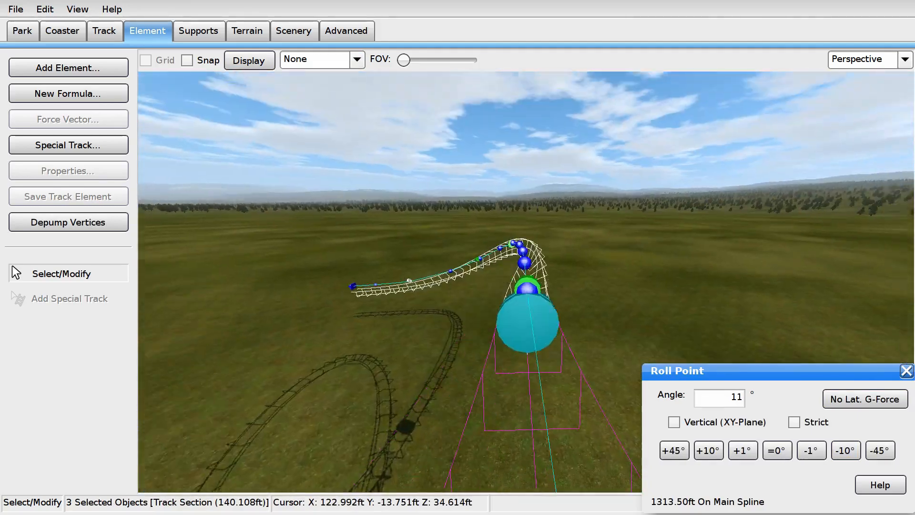
{"action": "key", "text": "w"}
{"action": "key", "text": "s"}
{"action": "key", "text": "w"}
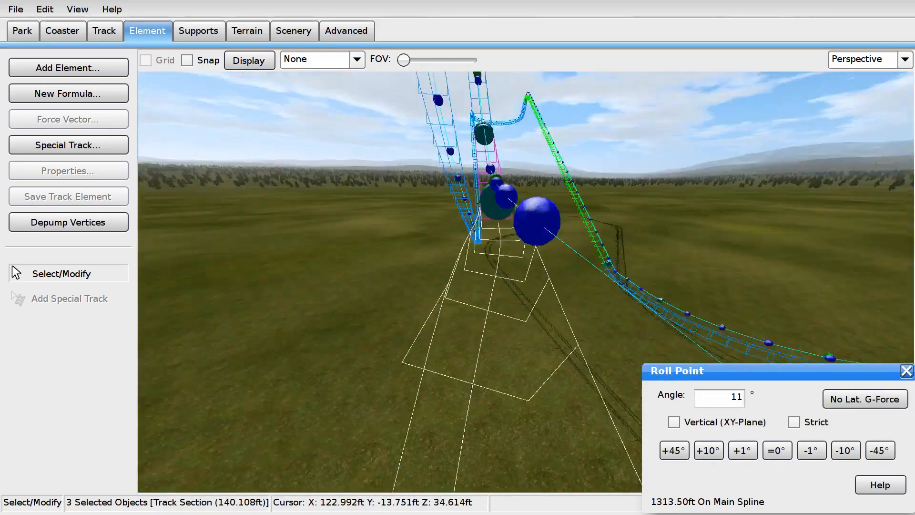
{"action": "key", "text": "s"}
{"action": "key", "text": "w"}
{"action": "key", "text": "s"}
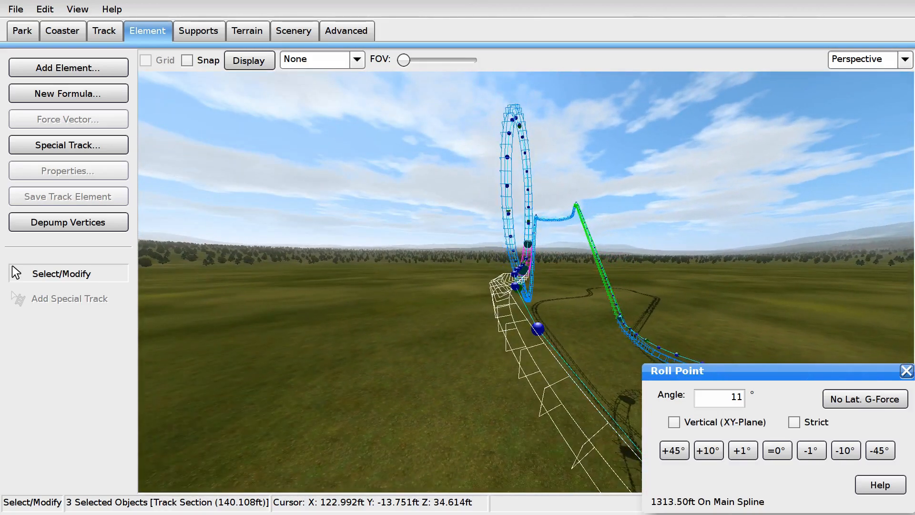
{"action": "key", "text": "w"}
{"action": "key", "text": "w"}
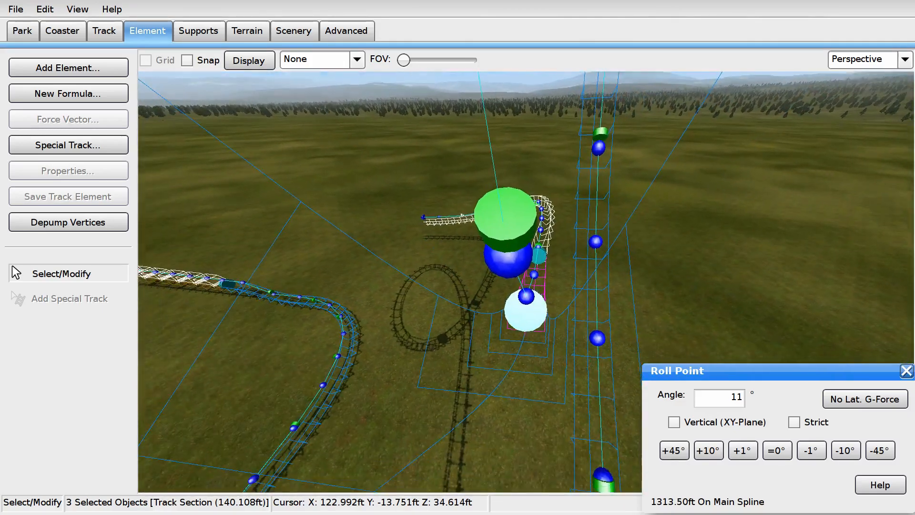
{"action": "key", "text": "w"}
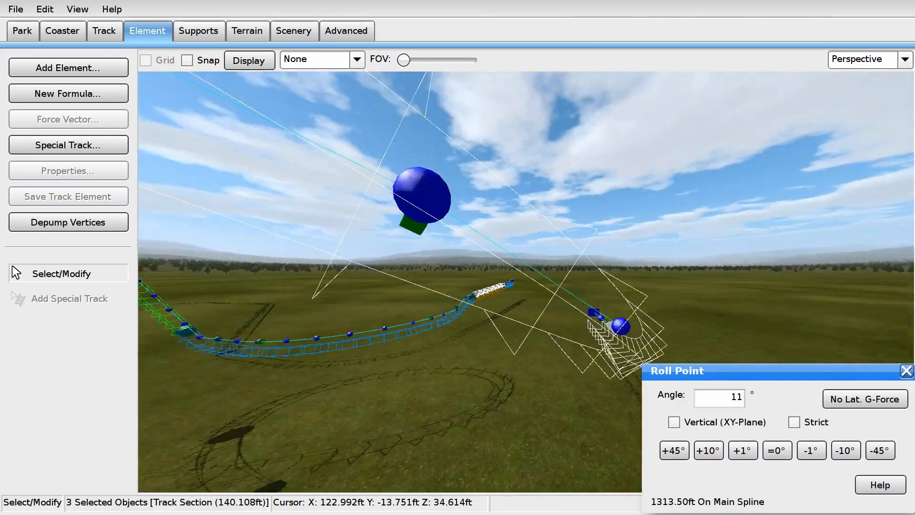
{"action": "key", "text": "w"}
{"action": "key", "text": "Escape"}
{"action": "right_click_drag", "start_coordinate": [476, 278], "coordinate": [477, 278]}
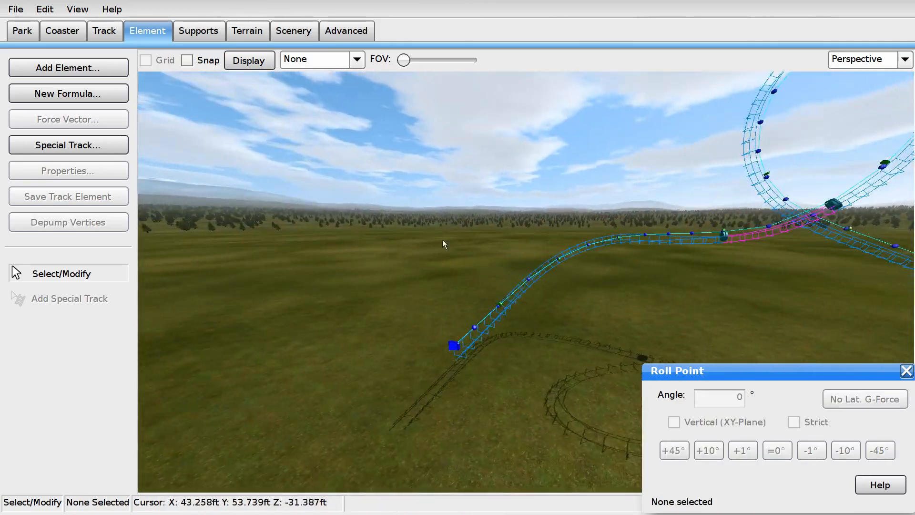
Step: In the Top view, delete four alternating vertices along the descending curve to thin out its control points
{"action": "left_click", "coordinate": [852, 67]}
{"action": "left_click", "coordinate": [848, 75]}
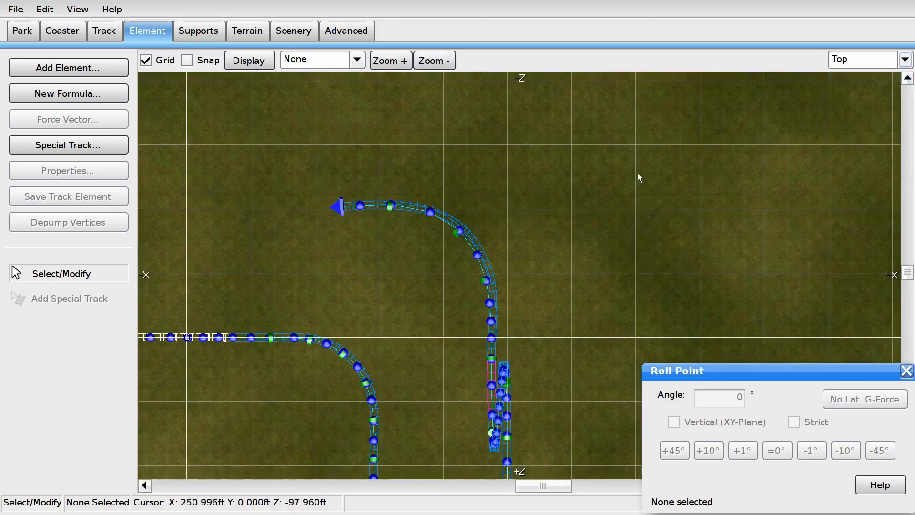
{"action": "left_click_drag", "start_coordinate": [289, 144], "coordinate": [541, 251]}
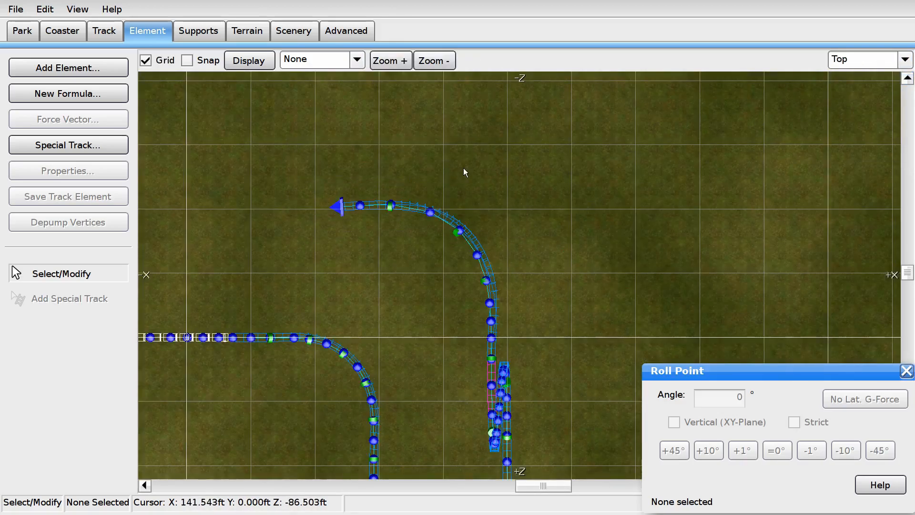
{"action": "scroll", "coordinate": [463, 167], "scroll_direction": "up", "scroll_amount": 2}
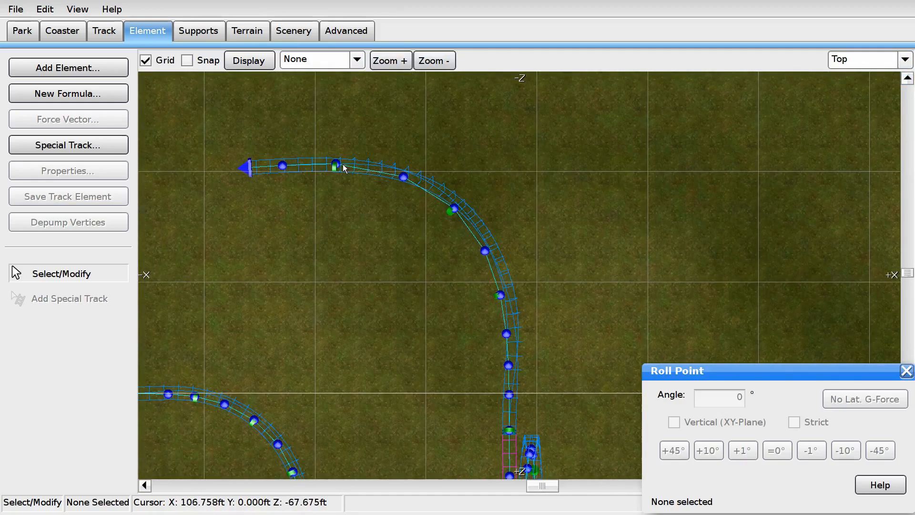
{"action": "left_click", "coordinate": [342, 165]}
{"action": "left_click", "coordinate": [283, 166]}
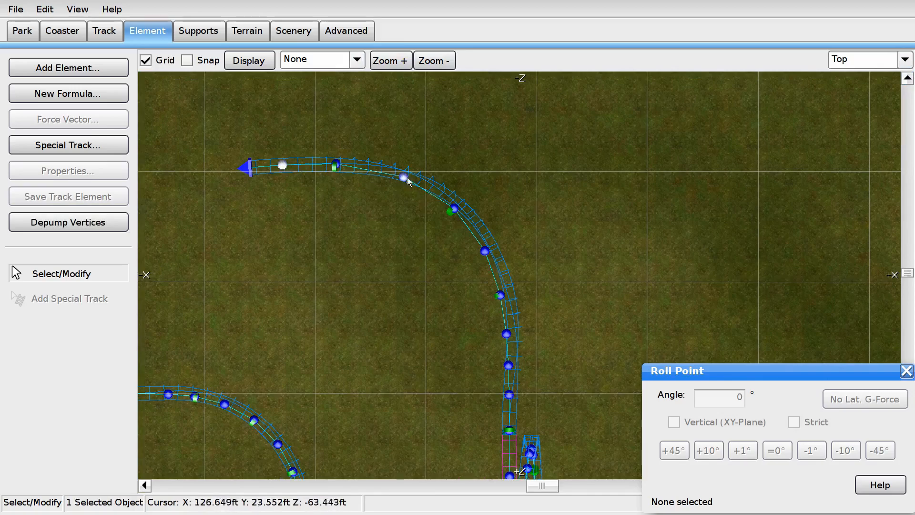
{"action": "left_click", "coordinate": [484, 250], "text": "shift"}
{"action": "left_click", "coordinate": [506, 334], "text": "shift"}
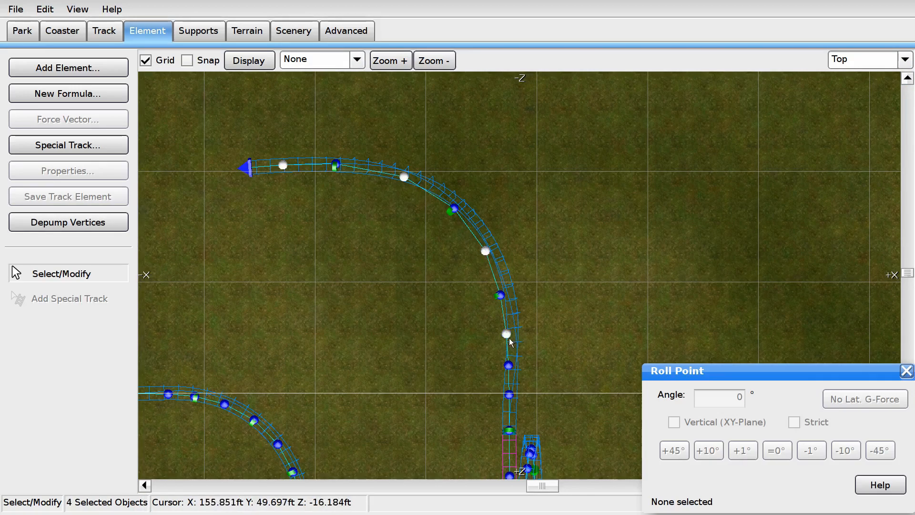
{"action": "key", "text": "Delete"}
Step: Shift the remaining lower curve vertices outward, then move the last three vertices diagonally farther out to widen the bend
{"action": "left_click_drag", "start_coordinate": [236, 116], "coordinate": [548, 316]}
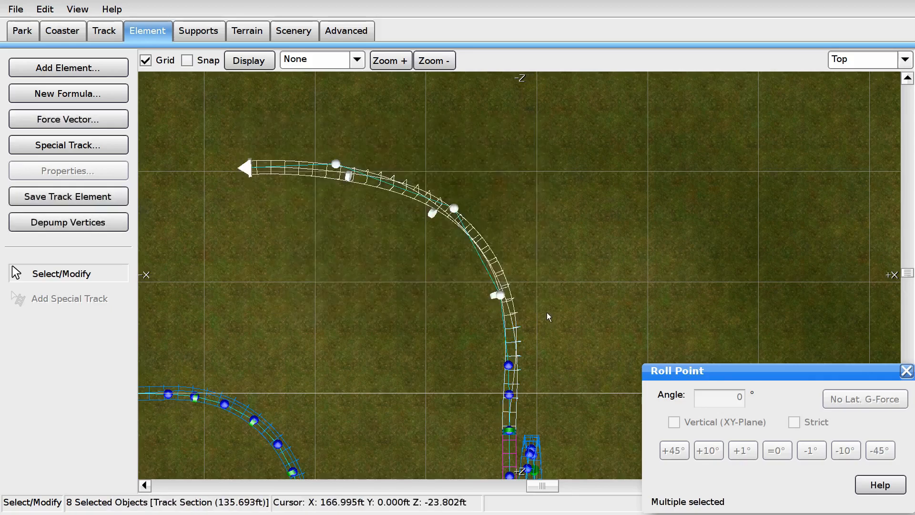
{"action": "left_click_drag", "start_coordinate": [500, 295], "coordinate": [500, 278]}
{"action": "left_click", "coordinate": [280, 140]}
{"action": "left_click_drag", "start_coordinate": [262, 123], "coordinate": [542, 217]}
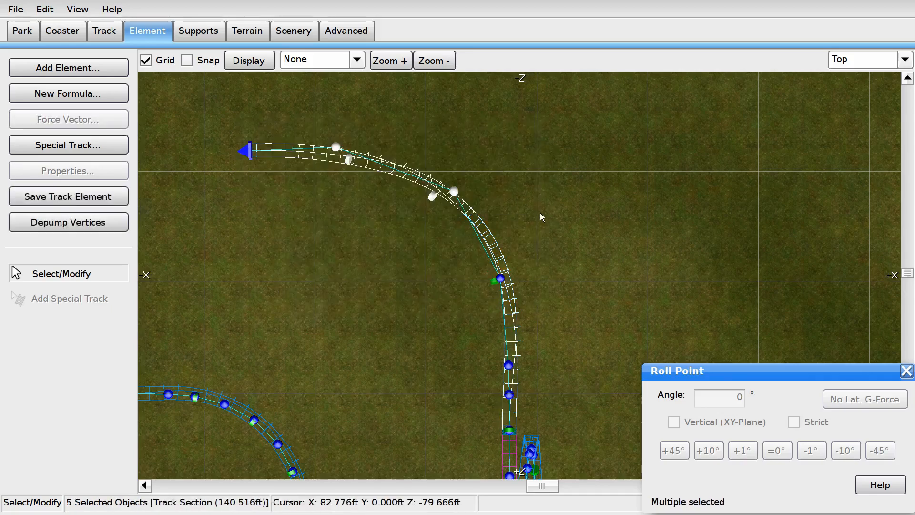
{"action": "mouse_move", "coordinate": [463, 195]}
{"action": "left_mouse_down"}
{"action": "mouse_move", "coordinate": [210, 127]}
{"action": "mouse_move", "coordinate": [450, 190]}
{"action": "left_mouse_up"}
{"action": "left_click", "coordinate": [320, 190]}
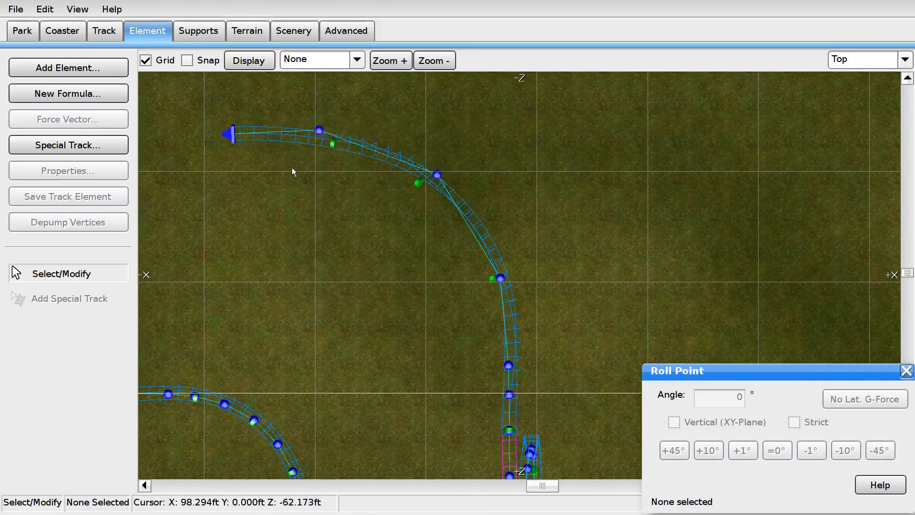
Step: Move the last two vertices of the curve farther outward and lengthen the final stretch in the -X direction
{"action": "left_click_drag", "start_coordinate": [343, 135], "coordinate": [343, 135]}
{"action": "left_click_drag", "start_coordinate": [356, 156], "coordinate": [356, 138]}
{"action": "left_click_drag", "start_coordinate": [181, 84], "coordinate": [273, 133]}
{"action": "key", "text": "Up"}
{"action": "key", "text": "Left"}
{"action": "key", "text": "Down"}
{"action": "left_click", "coordinate": [278, 134]}
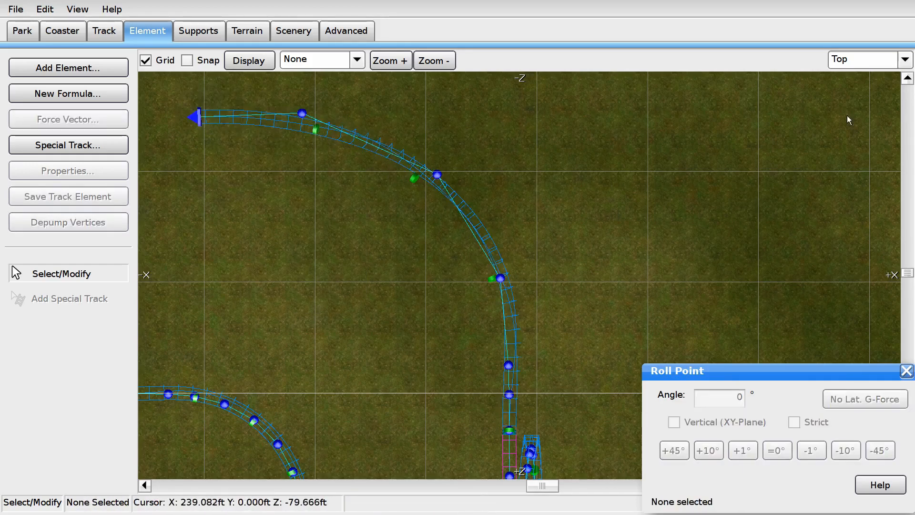
Step: In the Perspective view, shift the descending curve's last three vertices farther outward in the -Z direction to lengthen the bend
{"action": "left_click", "coordinate": [879, 60]}
{"action": "left_click", "coordinate": [858, 137]}
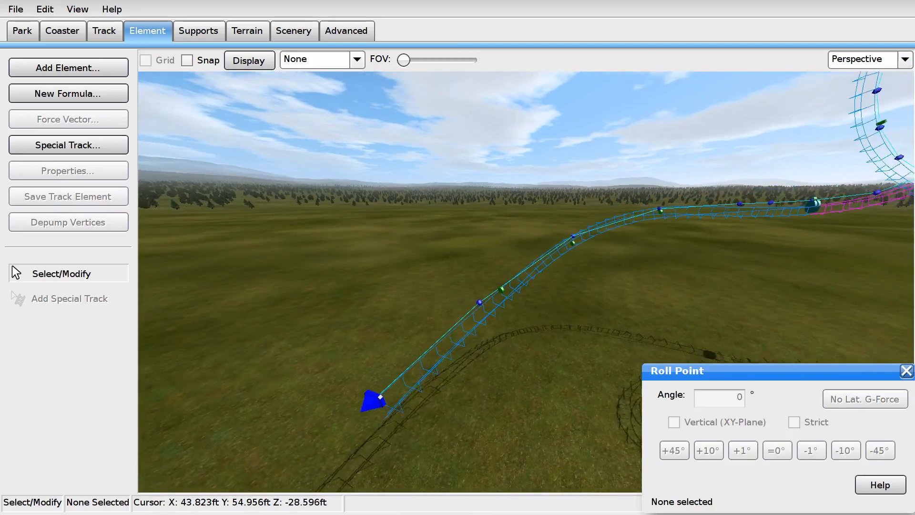
{"action": "left_click_drag", "start_coordinate": [277, 427], "coordinate": [582, 212]}
{"action": "key", "text": "Left"}
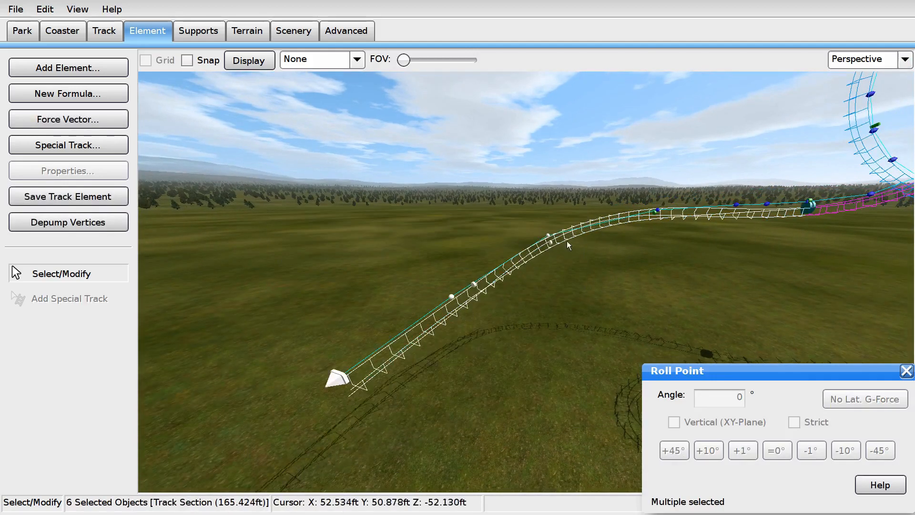
{"action": "left_click", "coordinate": [274, 445]}
{"action": "left_click_drag", "start_coordinate": [273, 445], "coordinate": [502, 307]}
{"action": "right_click_drag", "start_coordinate": [502, 307], "coordinate": [429, 320]}
{"action": "left_click_drag", "start_coordinate": [231, 446], "coordinate": [541, 211]}
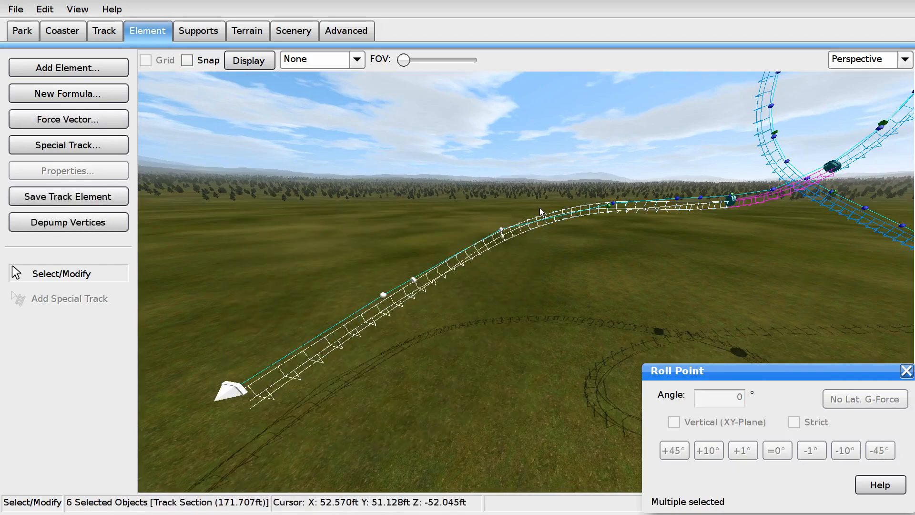
{"action": "left_click", "coordinate": [574, 262]}
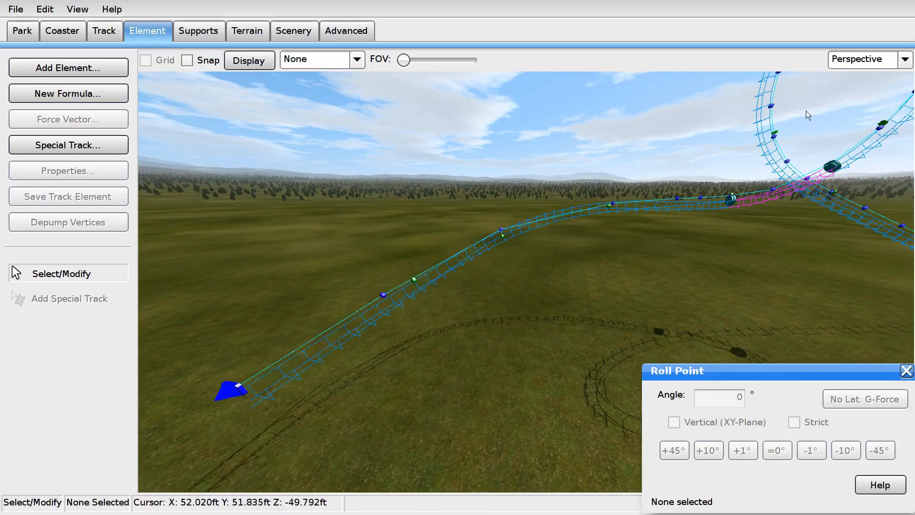
Step: Try to depump all vertices of the descending curve in the Top view, then undo the depumping
{"action": "left_click", "coordinate": [851, 59]}
{"action": "left_click", "coordinate": [858, 77]}
{"action": "scroll", "coordinate": [471, 213], "scroll_direction": "down", "scroll_amount": 3}
{"action": "left_click_drag", "start_coordinate": [350, 106], "coordinate": [578, 376]}
{"action": "left_click", "coordinate": [122, 221]}
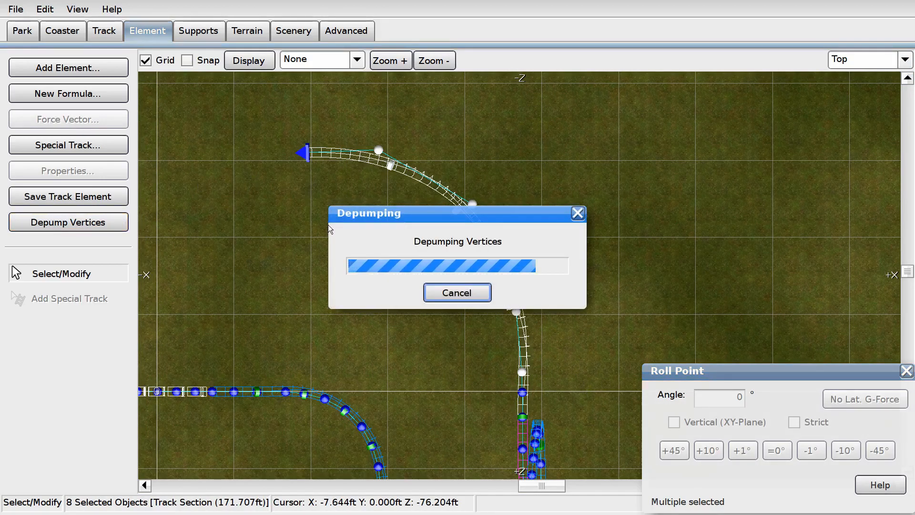
{"action": "key", "text": "ctrl+z"}
Step: Depump only the curve's middle vertices, leaving the last two vertices out of the selection
{"action": "left_click_drag", "start_coordinate": [434, 146], "coordinate": [546, 319]}
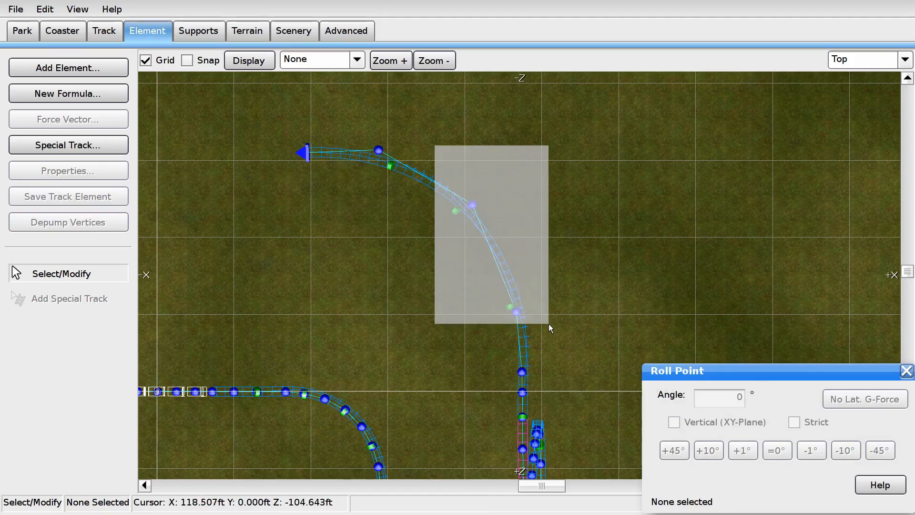
{"action": "left_click_drag", "start_coordinate": [552, 373], "coordinate": [553, 374]}
{"action": "left_click", "coordinate": [72, 223]}
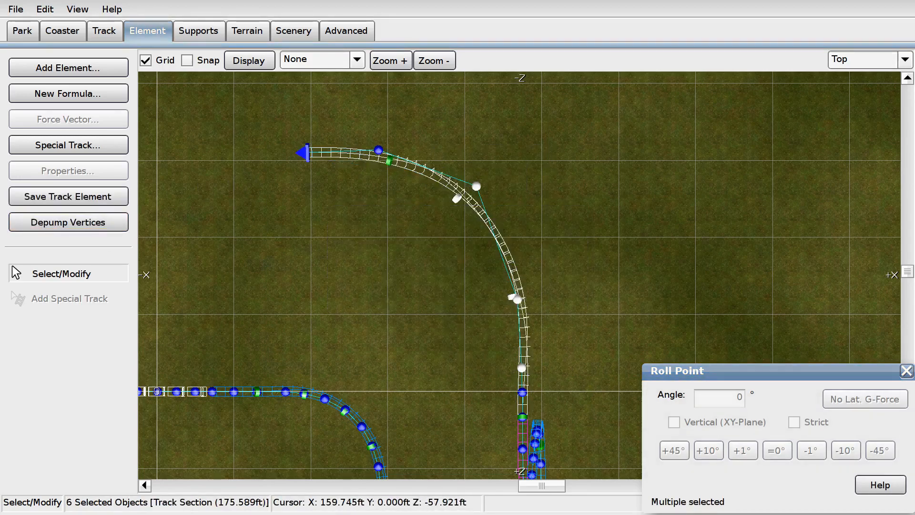
{"action": "left_click", "coordinate": [353, 199]}
Step: Insert three extra vertices between the existing control points along the descending curve, then return to Select/Modify
{"action": "left_click", "coordinate": [104, 30]}
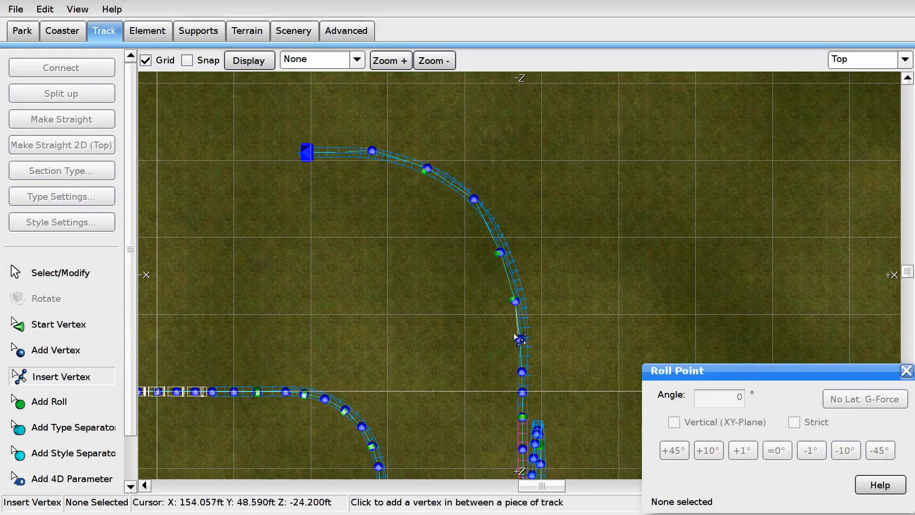
{"action": "left_click", "coordinate": [89, 271]}
Step: In the Front view, raise the curve's second-to-last vertex and lower its end vertex slightly to level the exit
{"action": "right_click_drag", "start_coordinate": [304, 183], "coordinate": [353, 238]}
{"action": "left_click", "coordinate": [853, 60]}
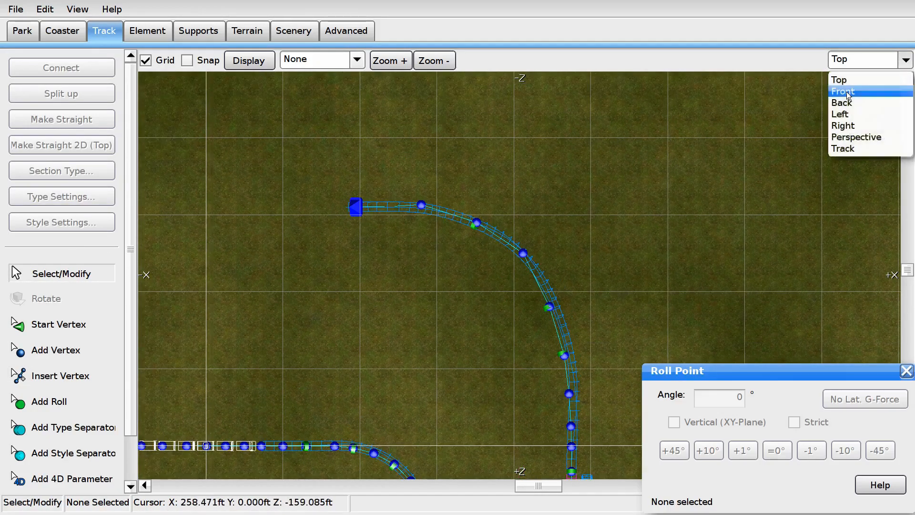
{"action": "left_click", "coordinate": [847, 92]}
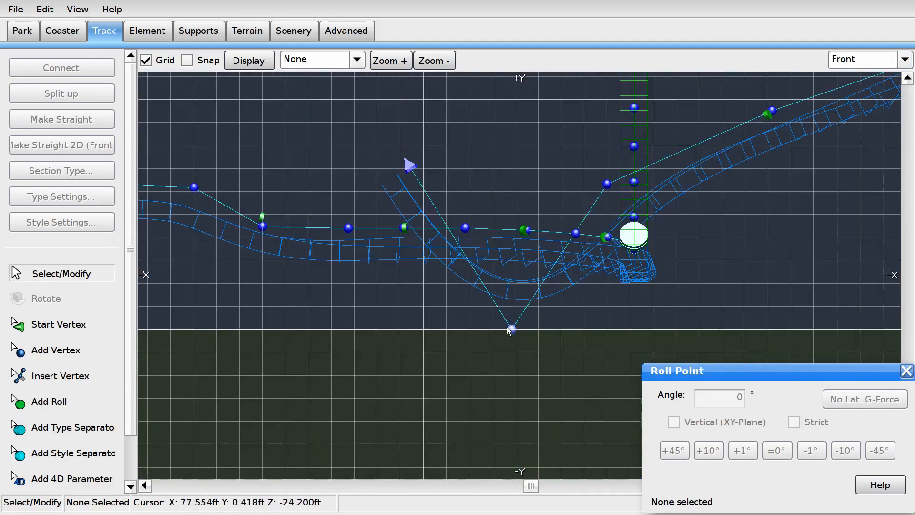
{"action": "left_click_drag", "start_coordinate": [509, 330], "coordinate": [504, 202]}
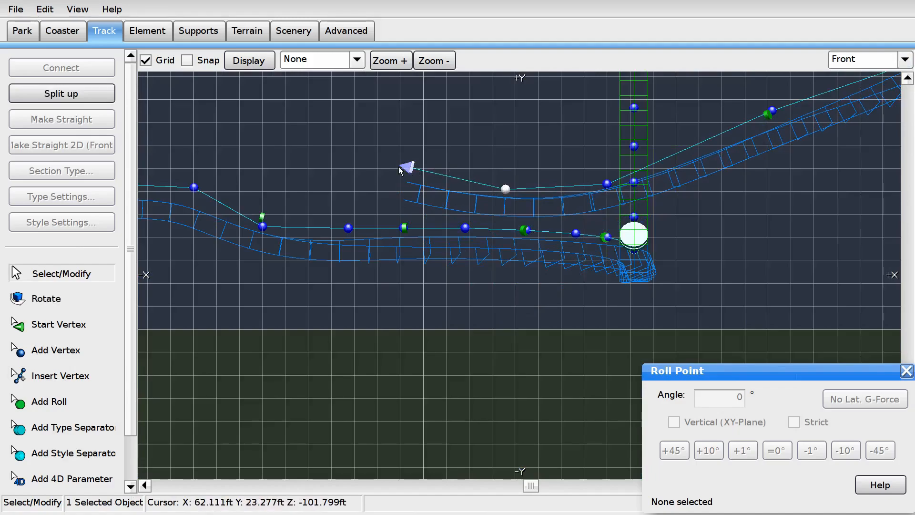
{"action": "left_click_drag", "start_coordinate": [399, 170], "coordinate": [392, 185]}
Step: In the Top view, insert a vertex between the curve's last two vertices
{"action": "left_click", "coordinate": [862, 59]}
{"action": "left_click", "coordinate": [843, 75]}
{"action": "left_click_drag", "start_coordinate": [393, 176], "coordinate": [510, 262]}
{"action": "left_click", "coordinate": [379, 170]}
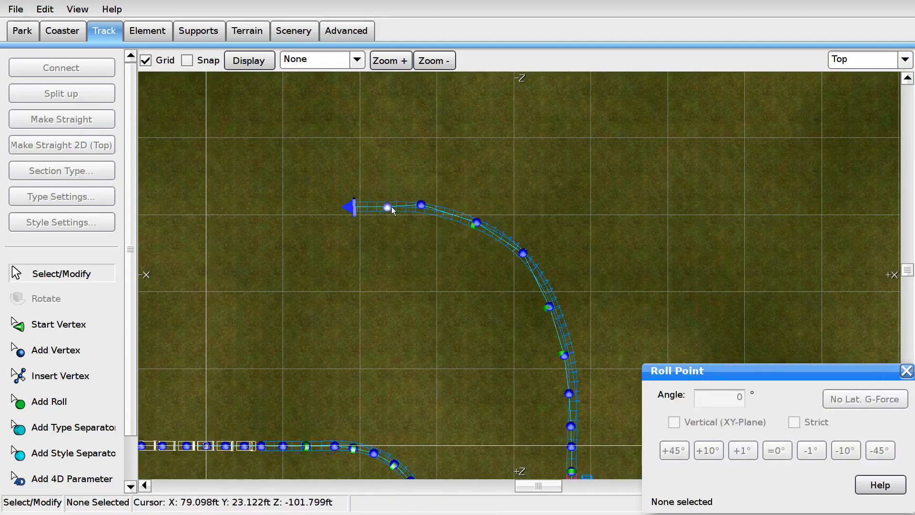
Step: Select all the curve's vertices and roll points except the end vertex and depump them twice
{"action": "left_click_drag", "start_coordinate": [434, 213], "coordinate": [638, 374]}
{"action": "left_click", "coordinate": [386, 143]}
{"action": "right_click_drag", "start_coordinate": [482, 300], "coordinate": [420, 223]}
{"action": "left_click_drag", "start_coordinate": [400, 192], "coordinate": [546, 377], "text": "shift"}
{"action": "right_click_drag", "start_coordinate": [545, 376], "coordinate": [527, 335]}
{"action": "right_click_drag", "start_coordinate": [305, 142], "coordinate": [318, 180]}
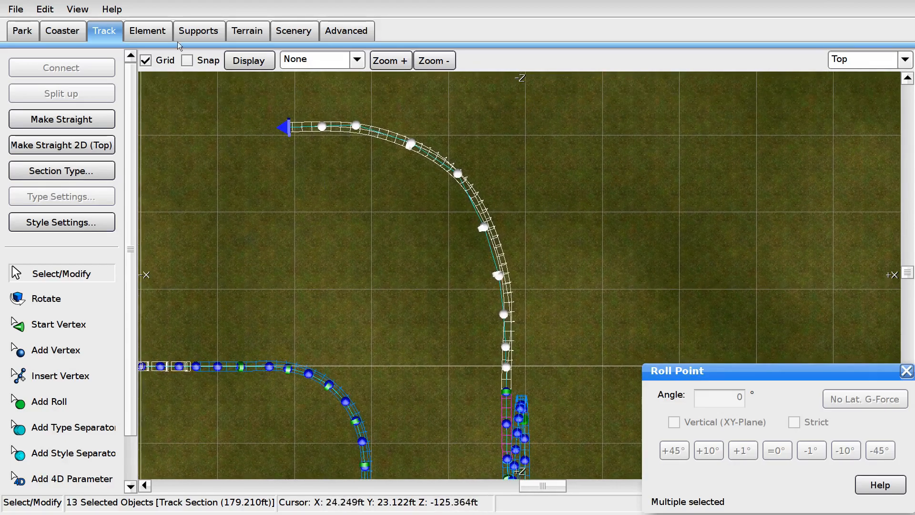
{"action": "left_click", "coordinate": [149, 32]}
{"action": "left_click", "coordinate": [125, 220]}
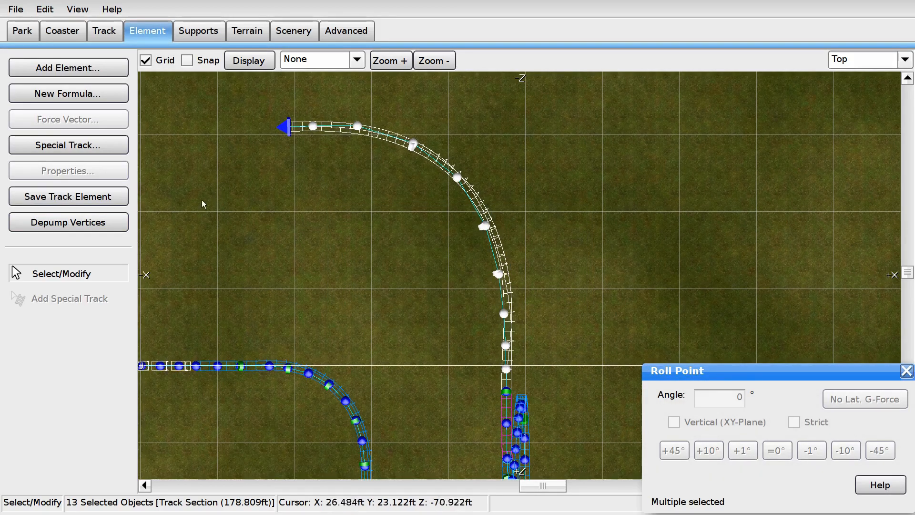
{"action": "left_click", "coordinate": [106, 224]}
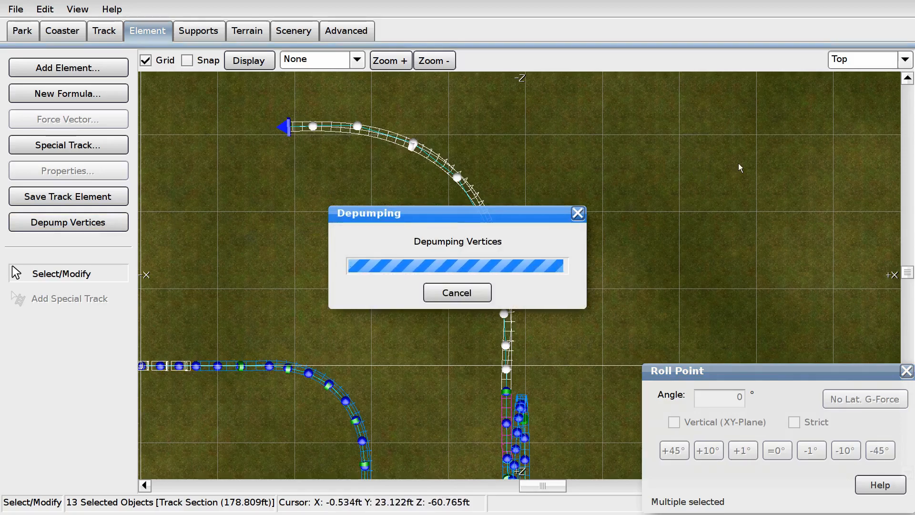
Step: In the Perspective view, open the first loop trim brake's settings and review its deceleration
{"action": "left_click", "coordinate": [873, 62]}
{"action": "left_click", "coordinate": [857, 136]}
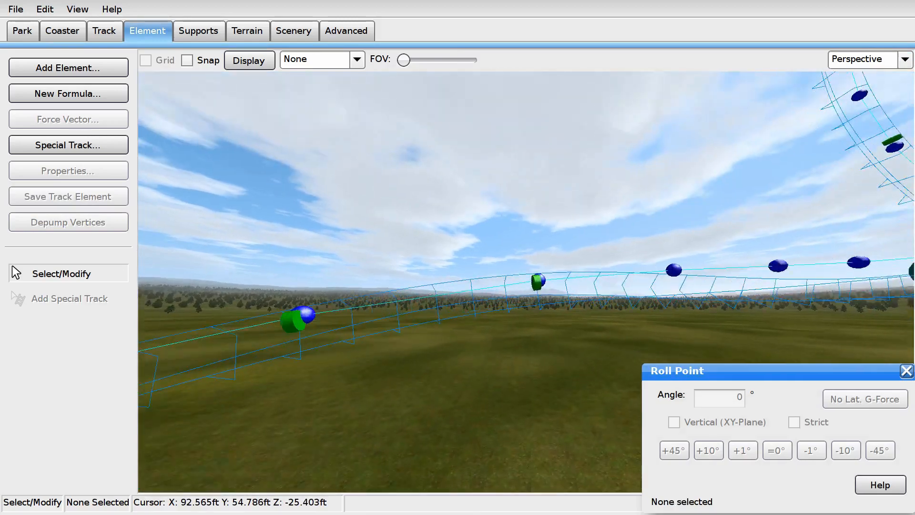
{"action": "right_click_drag", "start_coordinate": [739, 138], "coordinate": [740, 173]}
{"action": "right_click_drag", "start_coordinate": [560, 254], "coordinate": [667, 257]}
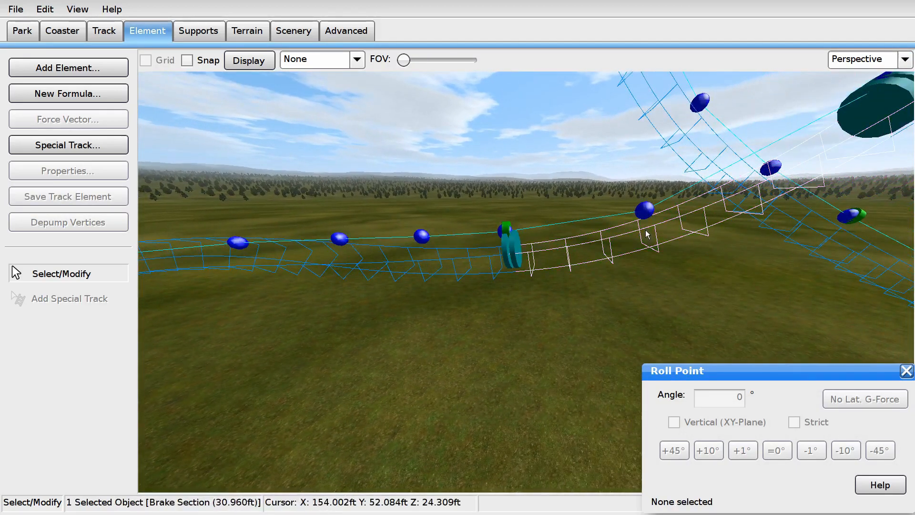
{"action": "double_click", "coordinate": [639, 224]}
{"action": "left_click", "coordinate": [646, 142]}
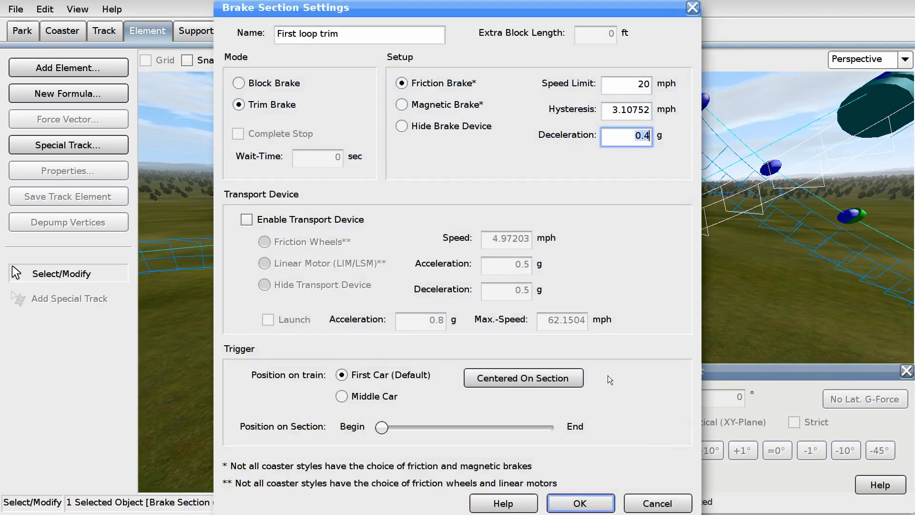
{"action": "key", "text": "Return"}
Step: Show the Speed Comb and travel along the loop, trim brake and curve to examine the train's speed
{"action": "left_click", "coordinate": [342, 60]}
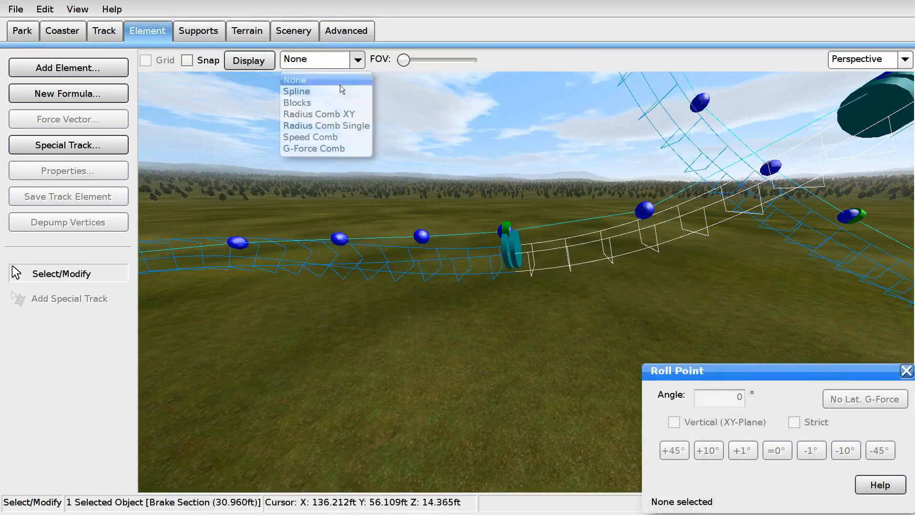
{"action": "left_click", "coordinate": [345, 139]}
{"action": "key", "text": "s"}
{"action": "right_click_drag", "start_coordinate": [601, 179], "coordinate": [652, 115]}
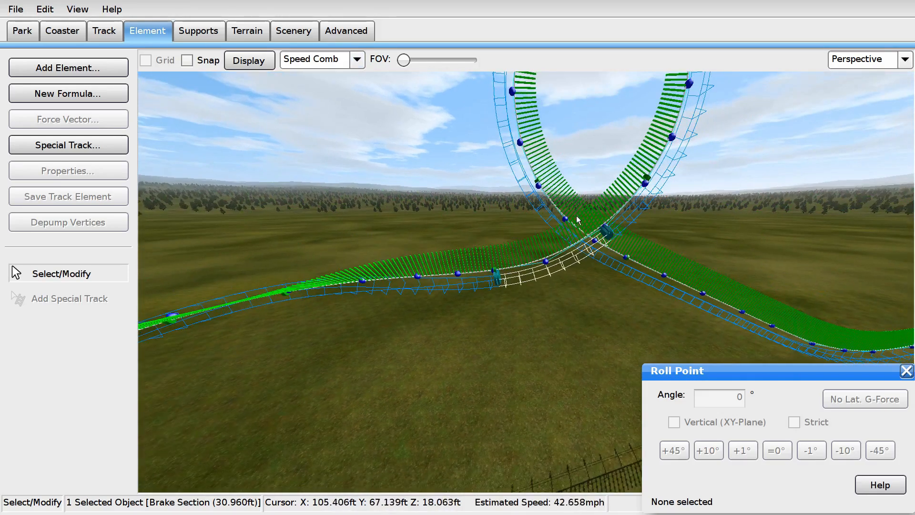
{"action": "right_click_drag", "start_coordinate": [513, 244], "coordinate": [458, 287]}
{"action": "key", "text": "w"}
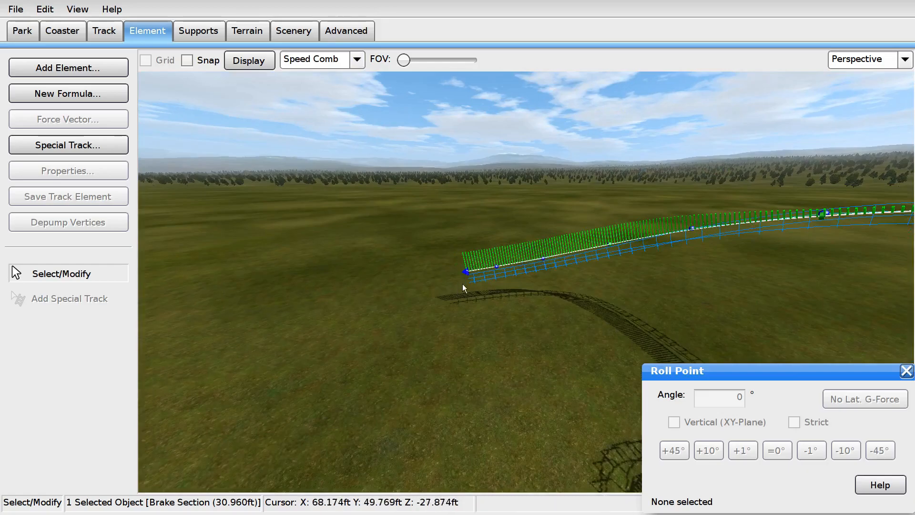
{"action": "key", "text": "w"}
{"action": "right_click_drag", "start_coordinate": [481, 258], "coordinate": [513, 270]}
{"action": "key", "text": "w"}
{"action": "key", "text": "w"}
Step: Move the trim brake's starting separator to shorten the brake section to about 14 ft and re-enter its deceleration
{"action": "left_click_drag", "start_coordinate": [575, 271], "coordinate": [483, 336]}
{"action": "double_click", "coordinate": [459, 339]}
{"action": "left_click", "coordinate": [639, 139]}
{"action": "type", "text": "4"}
{"action": "key", "text": "Return"}
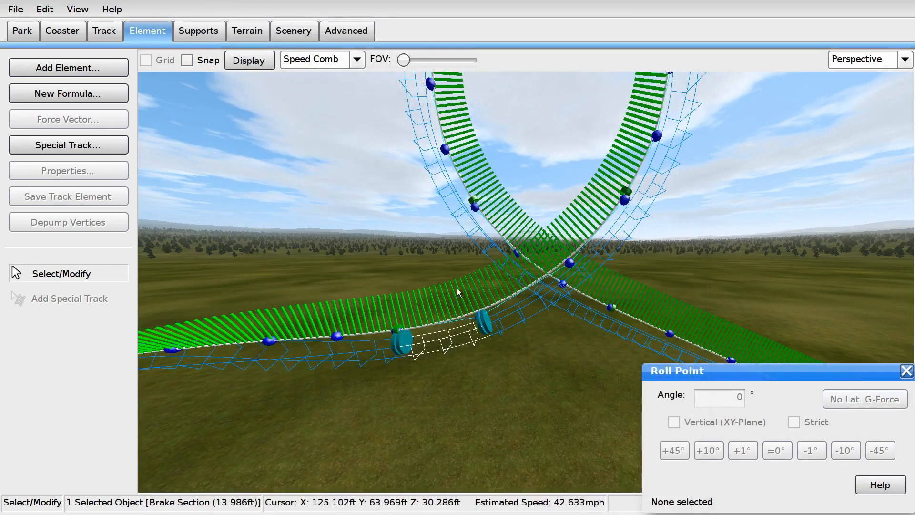
Step: Bank the curve's first roll point for no lateral G-force
{"action": "right_click_drag", "start_coordinate": [377, 304], "coordinate": [403, 300]}
{"action": "left_click_drag", "start_coordinate": [404, 265], "coordinate": [488, 328]}
{"action": "left_click", "coordinate": [844, 400]}
{"action": "right_click_drag", "start_coordinate": [613, 196], "coordinate": [613, 196]}
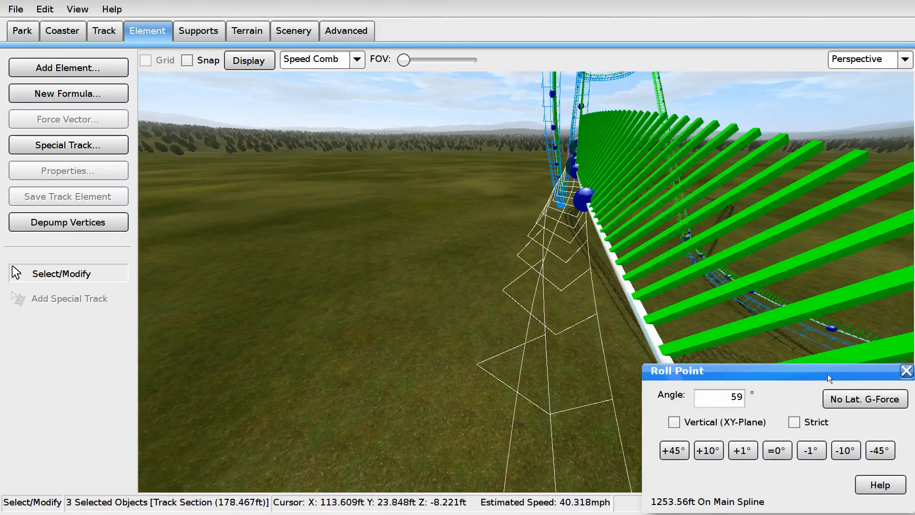
{"action": "right_click_drag", "start_coordinate": [553, 241], "coordinate": [550, 239]}
{"action": "left_click", "coordinate": [551, 239]}
Step: Rebank the next roll point, deeper in the curve, for no lateral G-force
{"action": "left_click_drag", "start_coordinate": [371, 299], "coordinate": [515, 287]}
{"action": "left_click", "coordinate": [839, 400]}
{"action": "right_click_drag", "start_coordinate": [605, 305], "coordinate": [584, 282]}
{"action": "left_click_drag", "start_coordinate": [473, 194], "coordinate": [541, 310]}
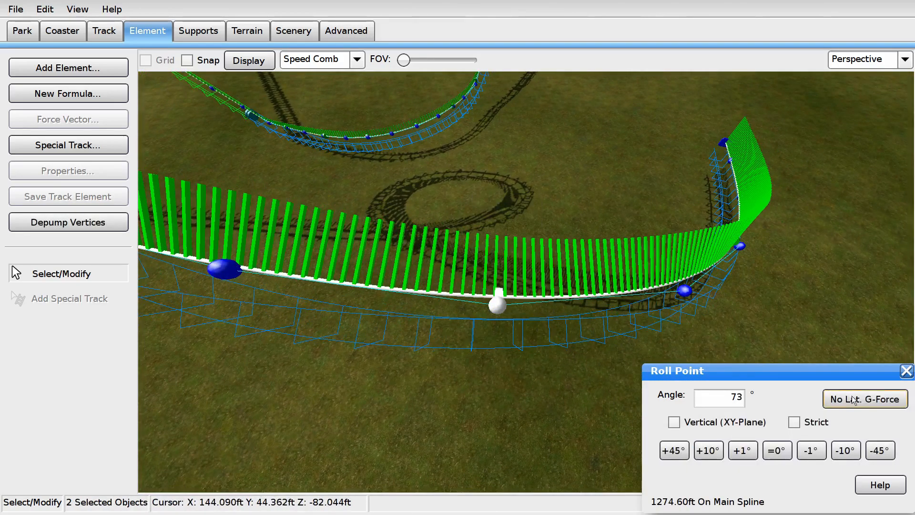
{"action": "right_click_drag", "start_coordinate": [541, 310], "coordinate": [540, 309]}
{"action": "right_click_drag", "start_coordinate": [603, 218], "coordinate": [603, 217]}
Step: Add a roll point at the vertex before the rebanked one and bank it for no lateral G-force
{"action": "left_click", "coordinate": [109, 36]}
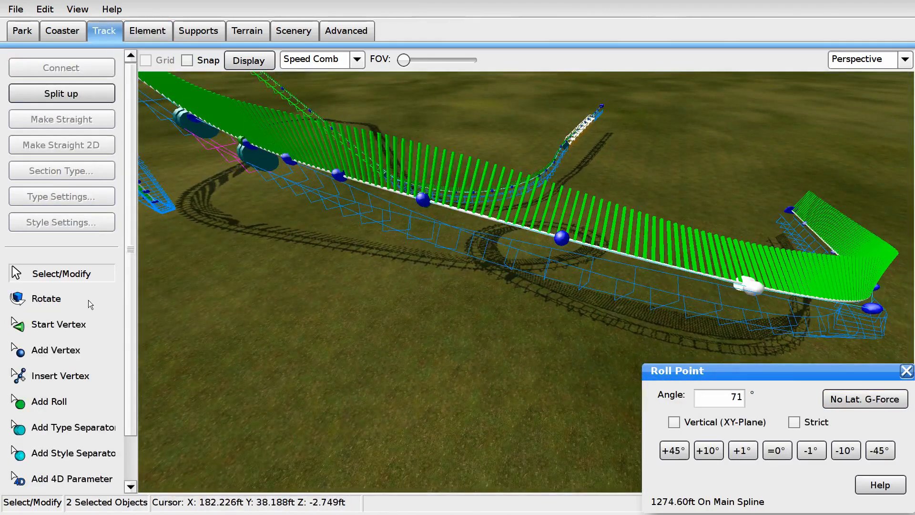
{"action": "left_click", "coordinate": [69, 399]}
{"action": "left_click", "coordinate": [554, 251]}
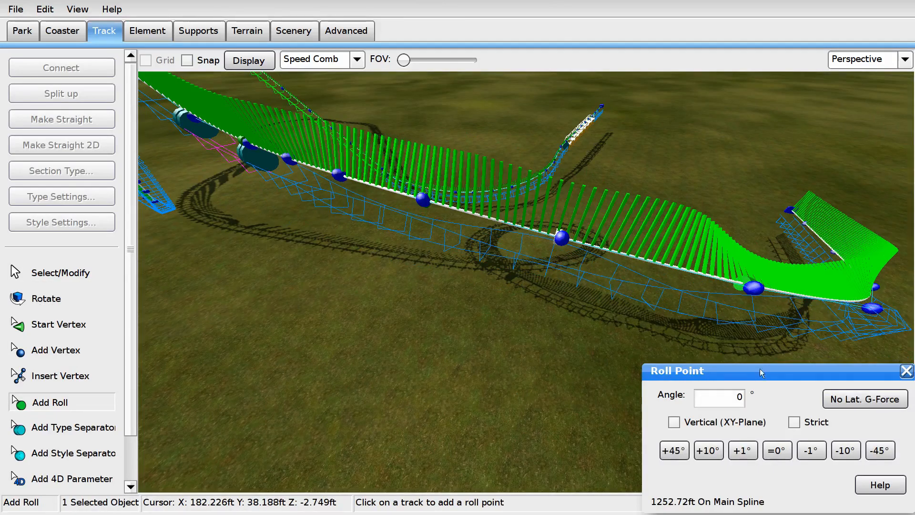
{"action": "left_click", "coordinate": [836, 396]}
Step: Bank the roll point near the lower end of the curve for no lateral G-force
{"action": "right_click_drag", "start_coordinate": [743, 174], "coordinate": [745, 177]}
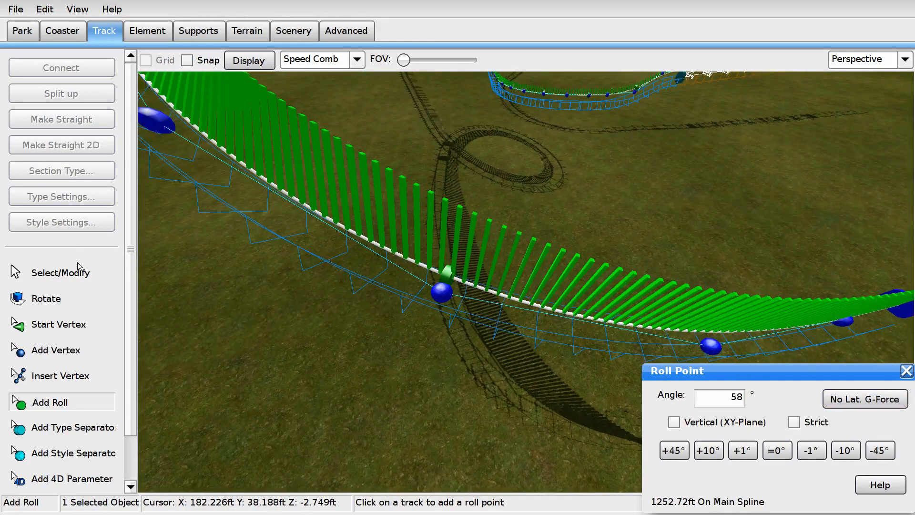
{"action": "left_click", "coordinate": [62, 272]}
{"action": "left_click_drag", "start_coordinate": [281, 267], "coordinate": [472, 361]}
{"action": "left_click", "coordinate": [884, 395]}
{"action": "right_click_drag", "start_coordinate": [772, 304], "coordinate": [772, 305]}
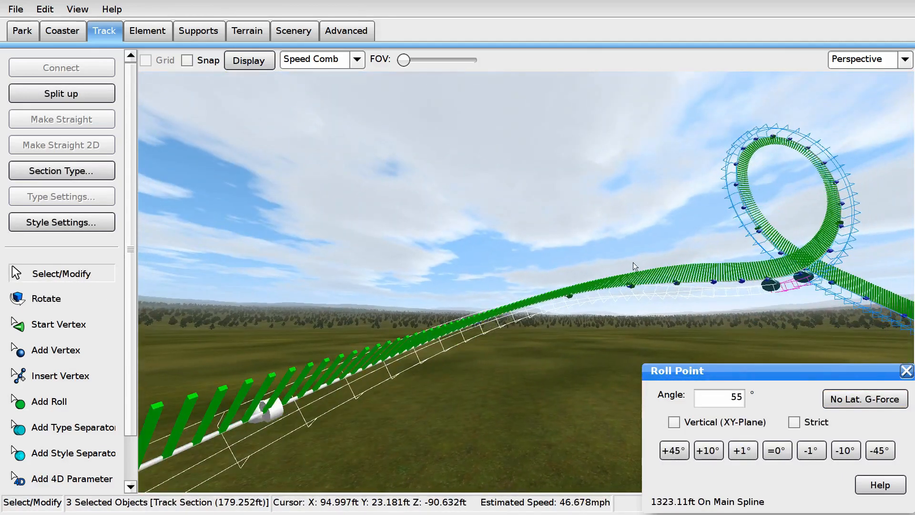
Step: Turn off the Speed Comb display and bring the open end of the track into view
{"action": "left_click", "coordinate": [354, 58]}
{"action": "left_click", "coordinate": [308, 82]}
{"action": "left_click", "coordinate": [515, 362]}
{"action": "right_click_drag", "start_coordinate": [515, 362], "coordinate": [515, 362]}
Step: Add a Loop element at the track's end vertex, entering 30 for its size and keeping the 8.2021 ft shift
{"action": "left_click", "coordinate": [481, 256]}
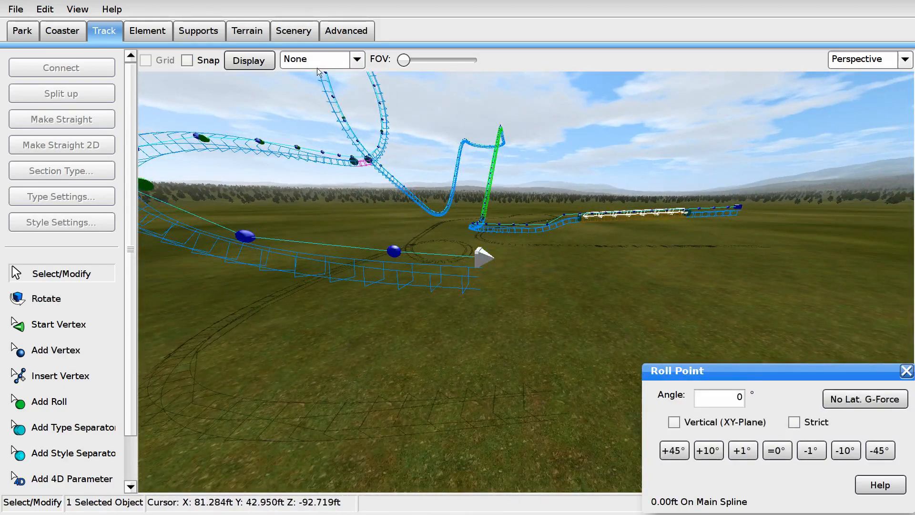
{"action": "left_click", "coordinate": [148, 31]}
{"action": "left_click", "coordinate": [120, 73]}
{"action": "double_click", "coordinate": [384, 326]}
{"action": "type", "text": "30"}
{"action": "left_click", "coordinate": [539, 332]}
{"action": "left_click", "coordinate": [539, 331]}
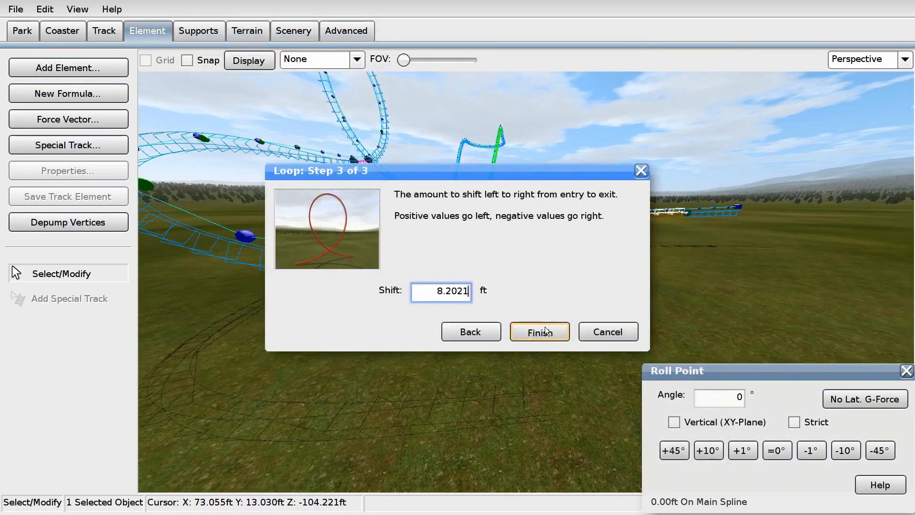
{"action": "left_click", "coordinate": [545, 328]}
{"action": "left_click", "coordinate": [561, 253]}
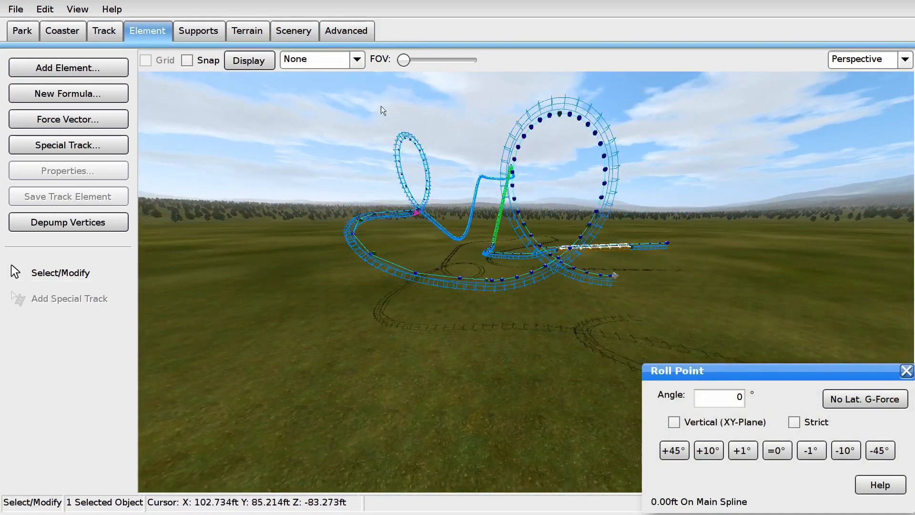
Step: Examine the new loop with the G-Force Comb and Speed Comb displays, then turn the comb display off
{"action": "left_click", "coordinate": [304, 61]}
{"action": "left_click", "coordinate": [334, 147]}
{"action": "right_click_drag", "start_coordinate": [563, 143], "coordinate": [563, 124]}
{"action": "right_click_drag", "start_coordinate": [327, 114], "coordinate": [327, 94]}
{"action": "left_click", "coordinate": [334, 60]}
{"action": "left_click", "coordinate": [331, 139]}
{"action": "mouse_move", "coordinate": [381, 133]}
{"action": "right_mouse_down"}
{"action": "mouse_move", "coordinate": [382, 186]}
{"action": "mouse_move", "coordinate": [382, 134]}
{"action": "right_mouse_up"}
{"action": "left_click", "coordinate": [336, 64]}
{"action": "left_click", "coordinate": [329, 81]}
{"action": "mouse_move", "coordinate": [517, 181]}
{"action": "right_mouse_down"}
{"action": "mouse_move", "coordinate": [509, 177]}
{"action": "mouse_move", "coordinate": [517, 229]}
{"action": "mouse_move", "coordinate": [517, 181]}
{"action": "right_mouse_up"}
Step: In the Back view, select every other vertex from the second loop's entry up its ascending side
{"action": "left_click", "coordinate": [854, 63]}
{"action": "left_click", "coordinate": [847, 103]}
{"action": "left_click", "coordinate": [904, 60]}
{"action": "left_click", "coordinate": [851, 105]}
{"action": "scroll", "coordinate": [471, 287], "scroll_direction": "down", "scroll_amount": 3}
{"action": "right_click_drag", "start_coordinate": [639, 265], "coordinate": [447, 247]}
{"action": "scroll", "coordinate": [457, 257], "scroll_direction": "up", "scroll_amount": 5}
{"action": "scroll", "coordinate": [510, 280], "scroll_direction": "up", "scroll_amount": 4}
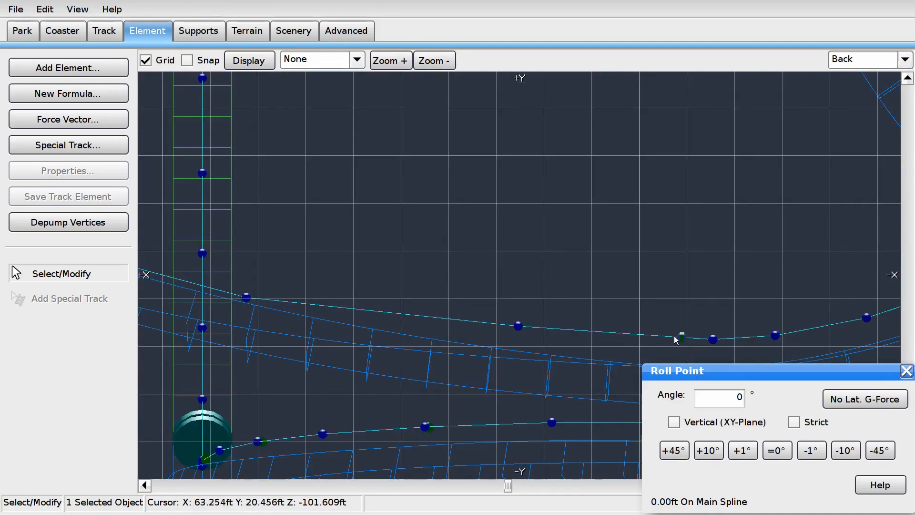
{"action": "left_click", "coordinate": [677, 339]}
{"action": "scroll", "coordinate": [784, 339], "scroll_direction": "down", "scroll_amount": 4}
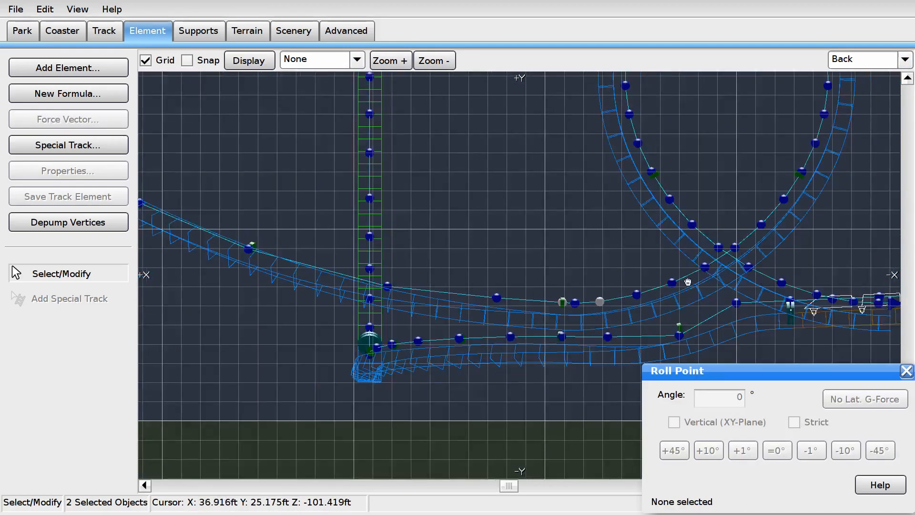
{"action": "scroll", "coordinate": [624, 314], "scroll_direction": "up", "scroll_amount": 1}
{"action": "left_click", "coordinate": [720, 226], "text": "shift"}
{"action": "right_click_drag", "start_coordinate": [721, 226], "coordinate": [646, 328]}
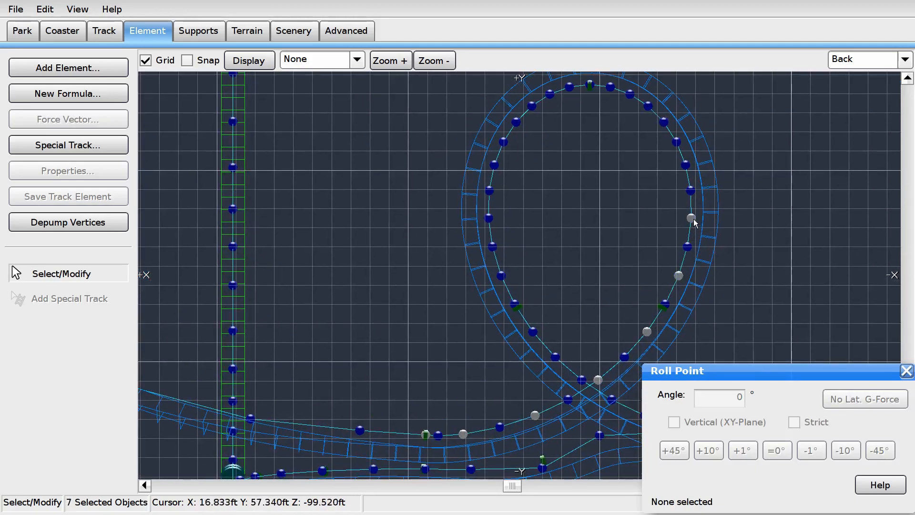
{"action": "right_click_drag", "start_coordinate": [668, 120], "coordinate": [630, 176]}
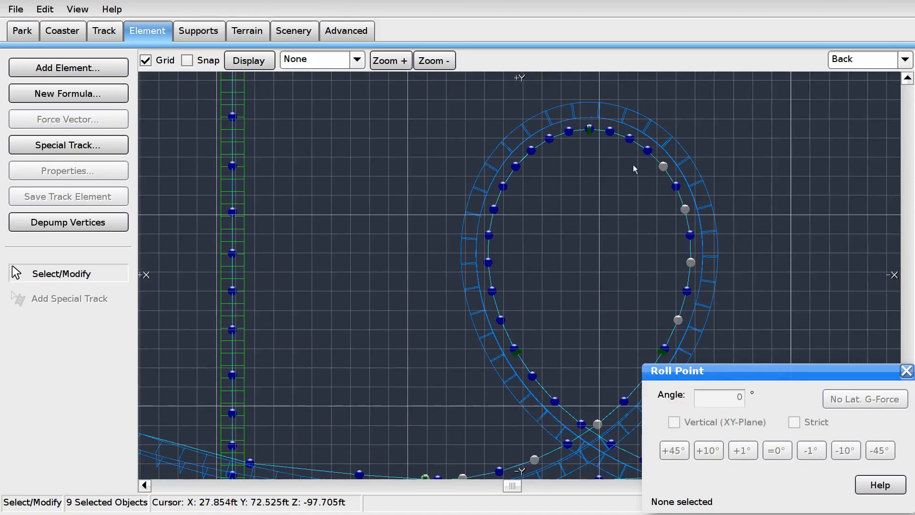
Step: Thin out the vertical loop by deleting every second vertex around it and along its entry and exit
{"action": "left_click", "coordinate": [630, 142], "text": "shift"}
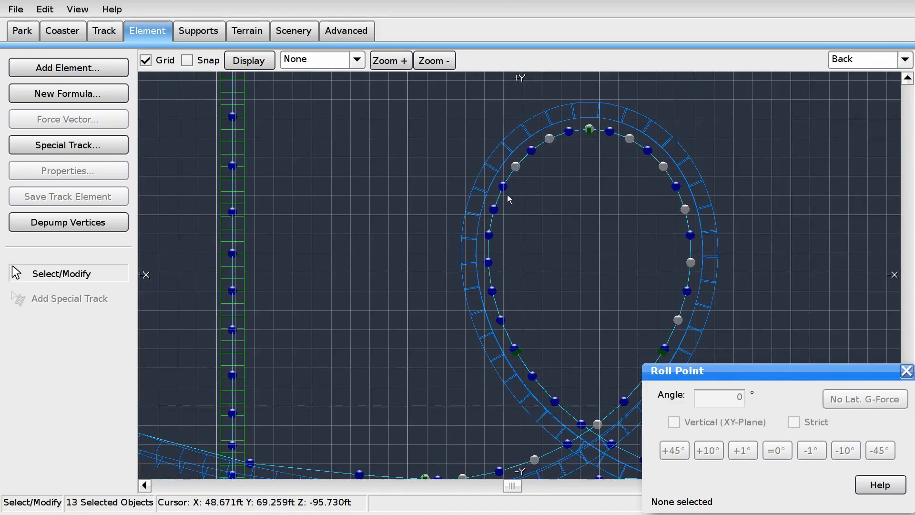
{"action": "left_click", "coordinate": [505, 324], "text": "shift"}
{"action": "right_click_drag", "start_coordinate": [506, 325], "coordinate": [478, 261]}
{"action": "left_click", "coordinate": [519, 311], "text": "shift"}
{"action": "right_click_drag", "start_coordinate": [519, 312], "coordinate": [521, 281]}
{"action": "left_click", "coordinate": [627, 297], "text": "shift"}
{"action": "key", "text": "Delete"}
{"action": "scroll", "coordinate": [612, 233], "scroll_direction": "down", "scroll_amount": 4}
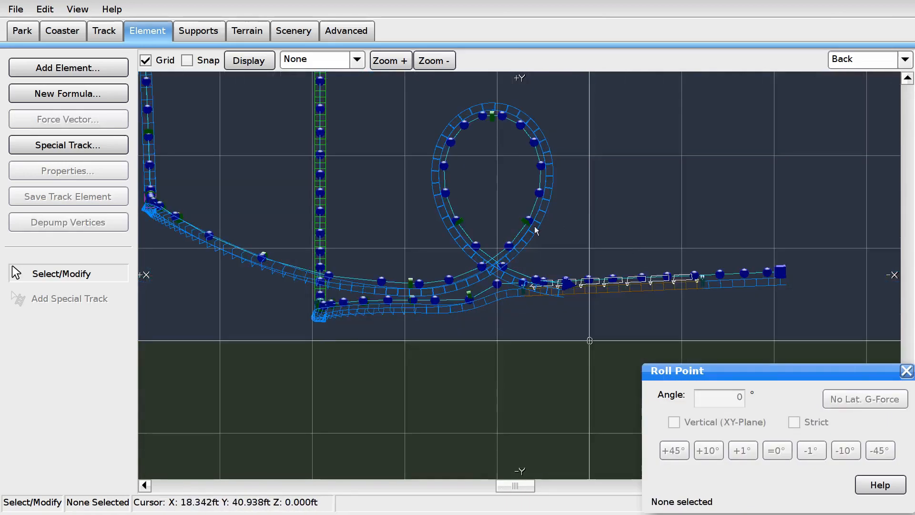
Step: Depump the vertices of the curved turn and the vertical loop up to the track's end
{"action": "left_click", "coordinate": [385, 281]}
{"action": "left_click_drag", "start_coordinate": [389, 86], "coordinate": [544, 282], "text": "shift"}
{"action": "left_click", "coordinate": [537, 281], "text": "shift"}
{"action": "left_click", "coordinate": [566, 281], "text": "shift"}
{"action": "left_click", "coordinate": [449, 280], "text": "shift"}
{"action": "left_click", "coordinate": [419, 284], "text": "shift"}
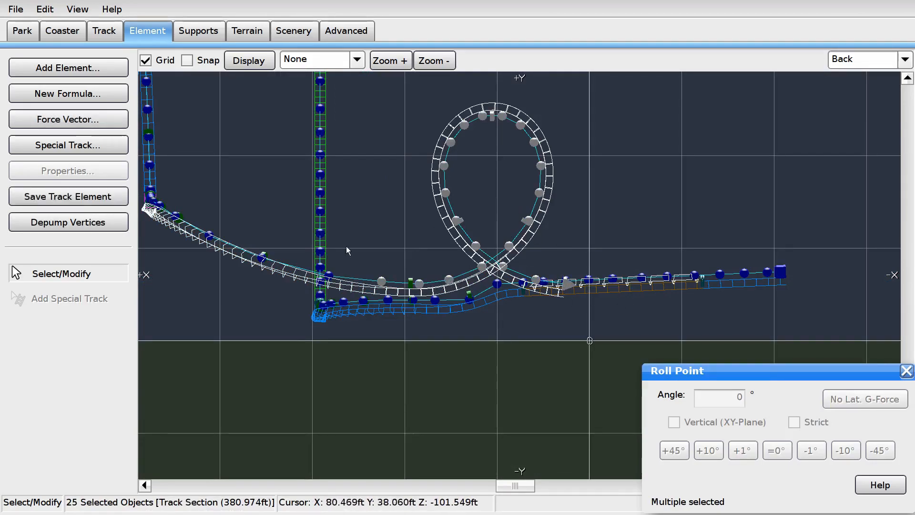
{"action": "left_click", "coordinate": [855, 61]}
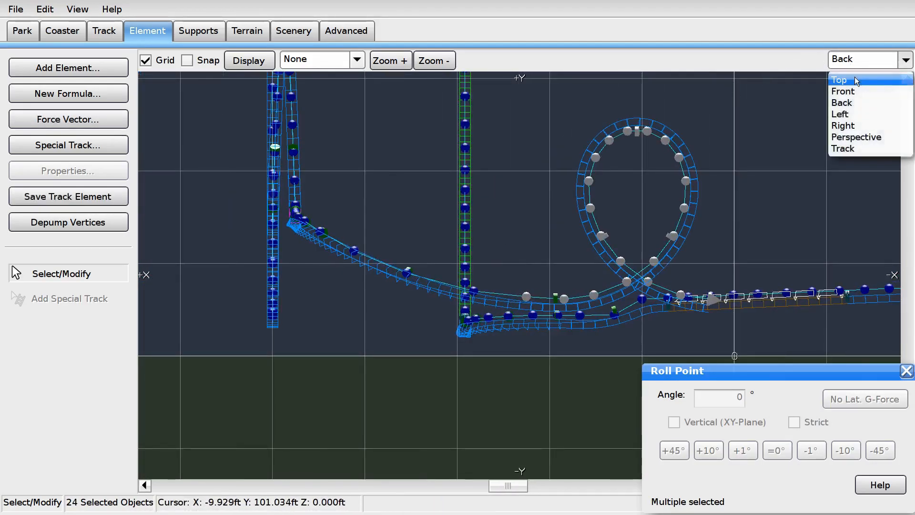
{"action": "left_click", "coordinate": [853, 80]}
{"action": "scroll", "coordinate": [401, 170], "scroll_direction": "down", "scroll_amount": 1}
{"action": "left_click_drag", "start_coordinate": [425, 172], "coordinate": [557, 302], "text": "shift"}
{"action": "scroll", "coordinate": [522, 284], "scroll_direction": "up", "scroll_amount": 1}
{"action": "scroll", "coordinate": [521, 284], "scroll_direction": "up", "scroll_amount": 2}
{"action": "left_click", "coordinate": [843, 62]}
{"action": "left_click", "coordinate": [854, 92]}
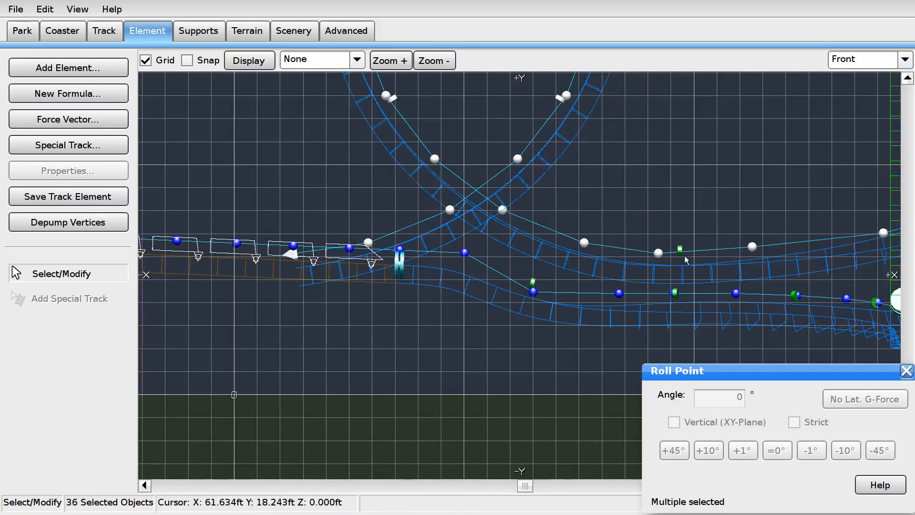
{"action": "left_click", "coordinate": [864, 59]}
{"action": "left_click", "coordinate": [853, 150]}
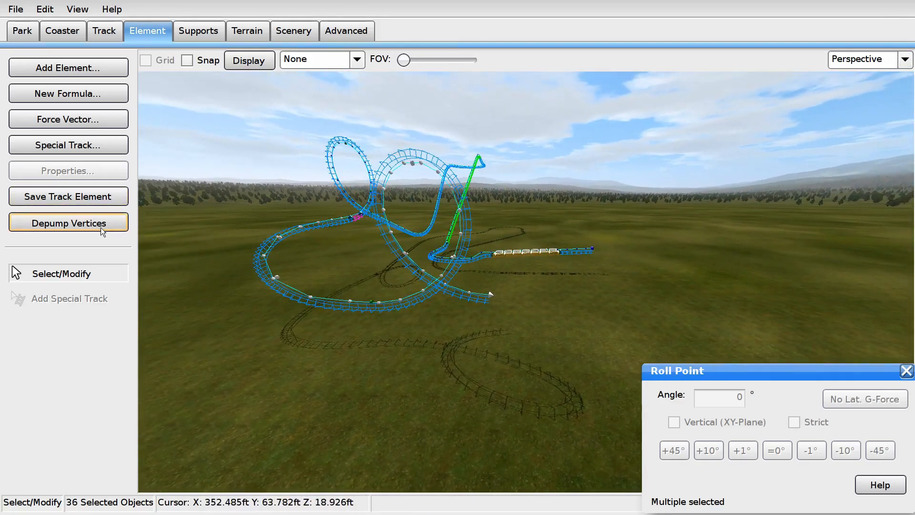
{"action": "left_click", "coordinate": [68, 222]}
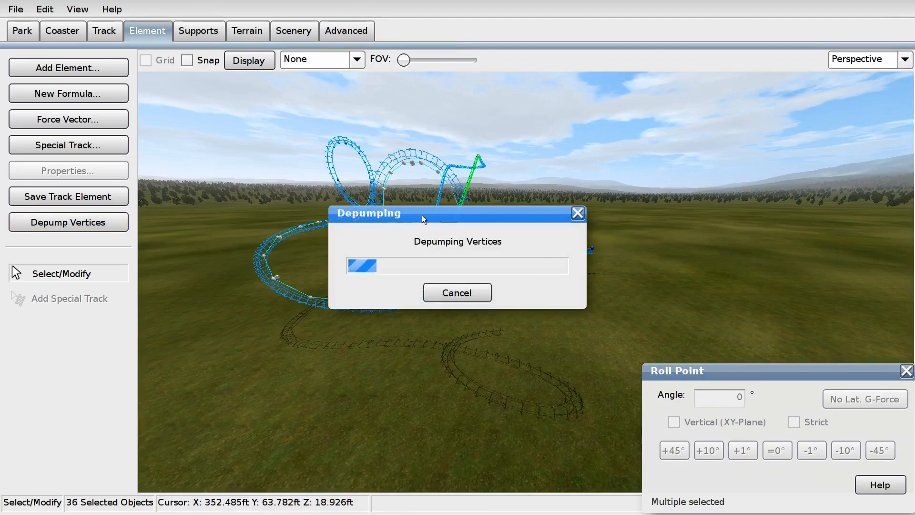
{"action": "left_click_drag", "start_coordinate": [394, 215], "coordinate": [651, 245]}
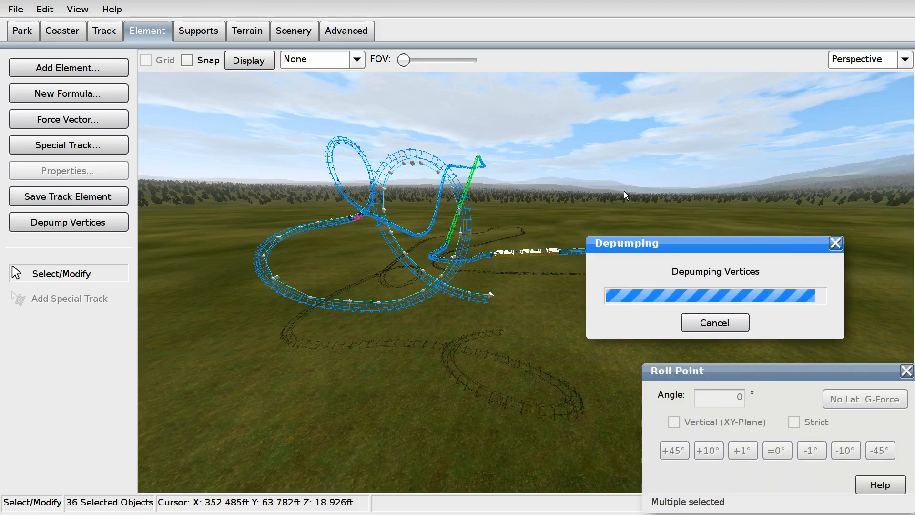
Step: Set three roll points along the curved turn before the vertical loop to no lateral G-force
{"action": "right_click_drag", "start_coordinate": [548, 185], "coordinate": [572, 235]}
{"action": "left_click", "coordinate": [599, 284]}
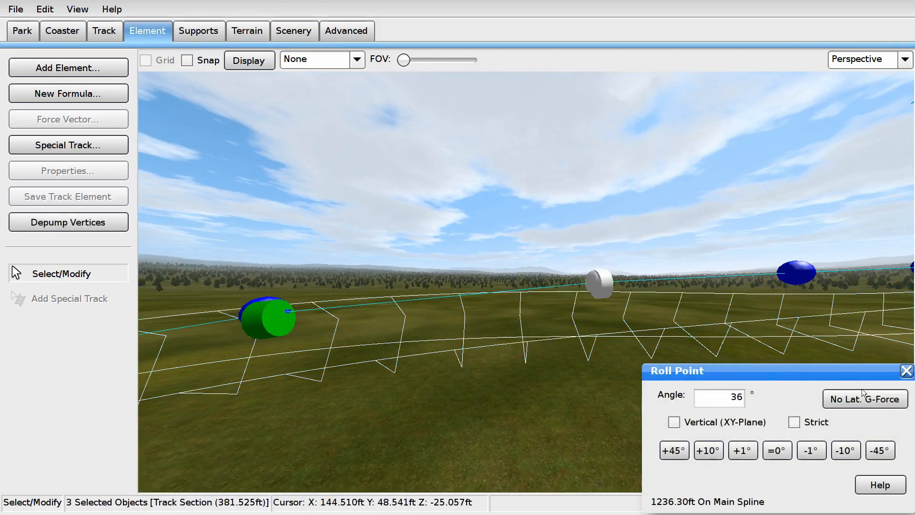
{"action": "left_click", "coordinate": [891, 402]}
{"action": "right_click_drag", "start_coordinate": [591, 191], "coordinate": [548, 238]}
{"action": "left_click", "coordinate": [603, 343]}
{"action": "left_click", "coordinate": [505, 267]}
{"action": "left_click", "coordinate": [520, 282]}
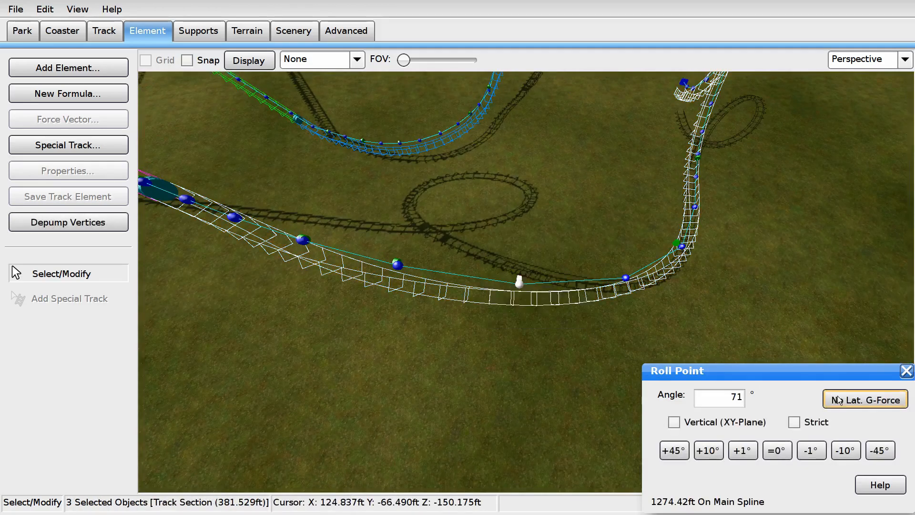
{"action": "left_click", "coordinate": [677, 244]}
{"action": "left_click", "coordinate": [850, 397]}
Step: Set the roll point at the low point just before the vertical loop to no lateral G-force
{"action": "left_click", "coordinate": [599, 222]}
{"action": "right_click_drag", "start_coordinate": [599, 222], "coordinate": [442, 268]}
{"action": "left_click_drag", "start_coordinate": [510, 298], "coordinate": [564, 303]}
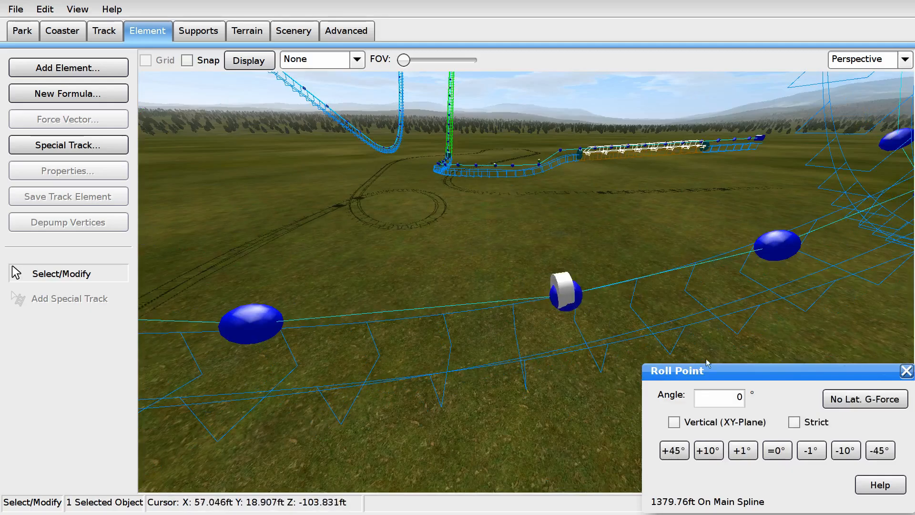
{"action": "left_click", "coordinate": [886, 404]}
Step: Examine the speed along the turn and loop with the Speed Comb, and set the comb display back to None
{"action": "mouse_move", "coordinate": [710, 252]}
{"action": "right_mouse_down"}
{"action": "mouse_move", "coordinate": [714, 324]}
{"action": "mouse_move", "coordinate": [696, 248]}
{"action": "mouse_move", "coordinate": [715, 238]}
{"action": "right_mouse_up"}
{"action": "scroll", "coordinate": [526, 282], "scroll_direction": "down", "scroll_amount": 5}
{"action": "mouse_move", "coordinate": [526, 281]}
{"action": "right_mouse_down"}
{"action": "mouse_move", "coordinate": [634, 305]}
{"action": "mouse_move", "coordinate": [677, 286]}
{"action": "mouse_move", "coordinate": [562, 262]}
{"action": "right_mouse_up"}
{"action": "left_click", "coordinate": [312, 64]}
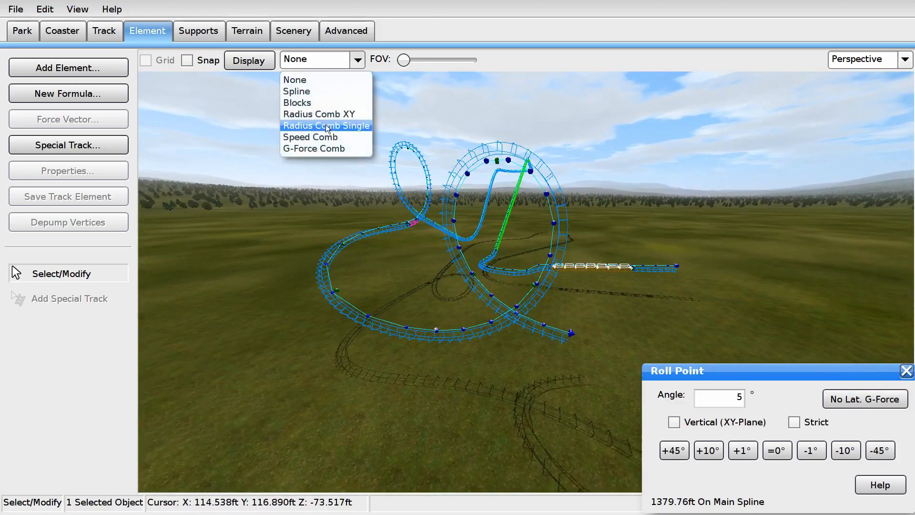
{"action": "left_click", "coordinate": [322, 137]}
{"action": "right_click_drag", "start_coordinate": [499, 175], "coordinate": [476, 124]}
{"action": "scroll", "coordinate": [492, 171], "scroll_direction": "down", "scroll_amount": 3}
{"action": "left_click", "coordinate": [325, 63]}
{"action": "left_click", "coordinate": [322, 79]}
{"action": "right_click_drag", "start_coordinate": [490, 196], "coordinate": [505, 253]}
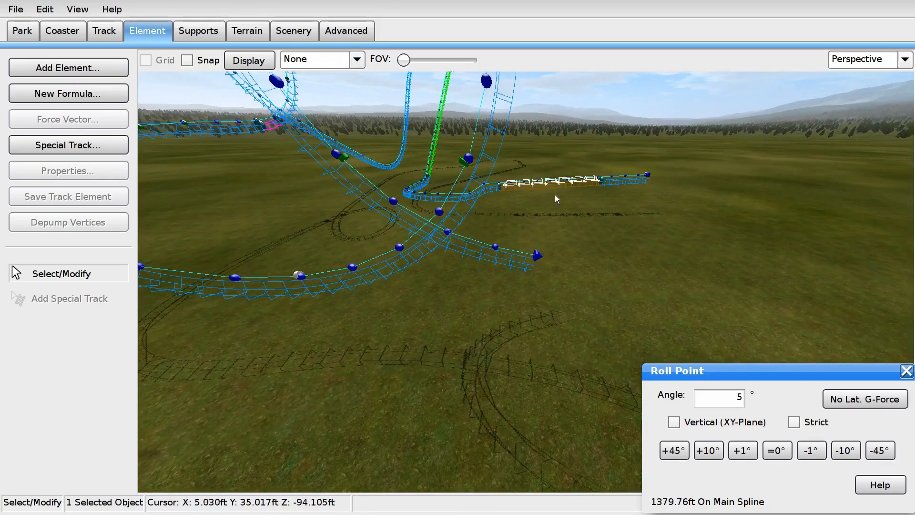
{"action": "right_click_drag", "start_coordinate": [691, 210], "coordinate": [700, 205]}
{"action": "left_click", "coordinate": [14, 9]}
{"action": "left_click", "coordinate": [258, 155]}
Step: Extend the track end below the vertical loop by one vertex in the front view
{"action": "left_click", "coordinate": [857, 59]}
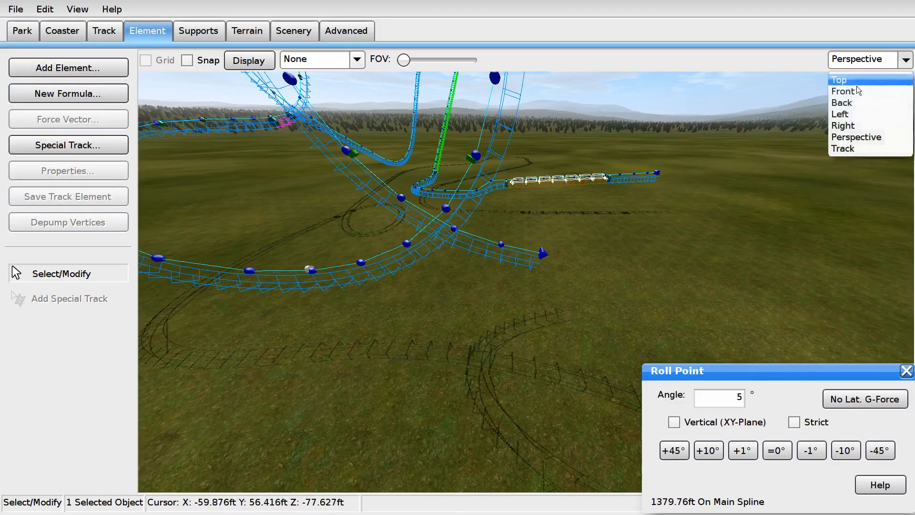
{"action": "left_click", "coordinate": [852, 85]}
{"action": "scroll", "coordinate": [438, 270], "scroll_direction": "down", "scroll_amount": 3}
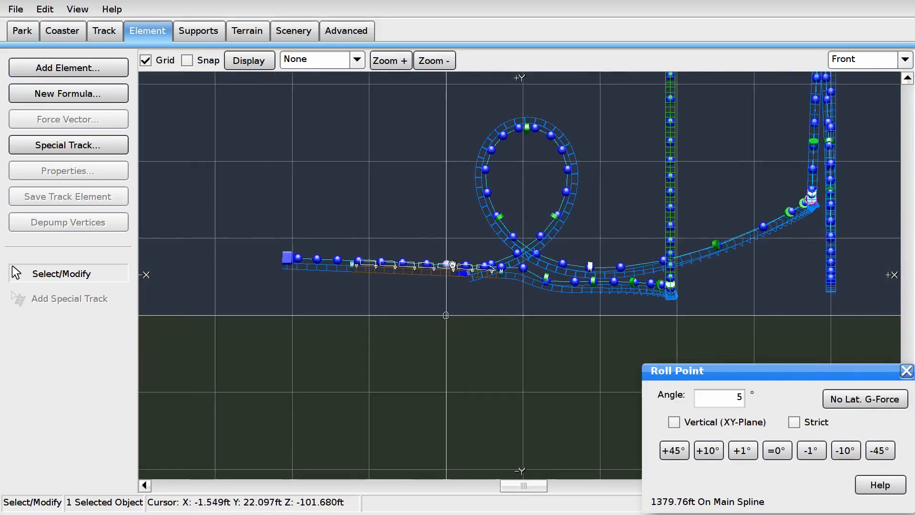
{"action": "scroll", "coordinate": [437, 268], "scroll_direction": "up", "scroll_amount": 3}
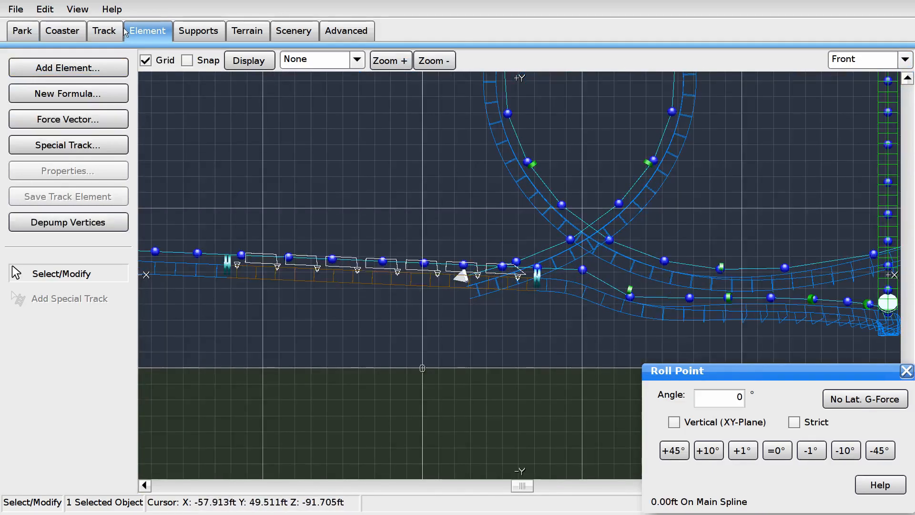
{"action": "left_click", "coordinate": [104, 30]}
{"action": "left_click", "coordinate": [70, 346]}
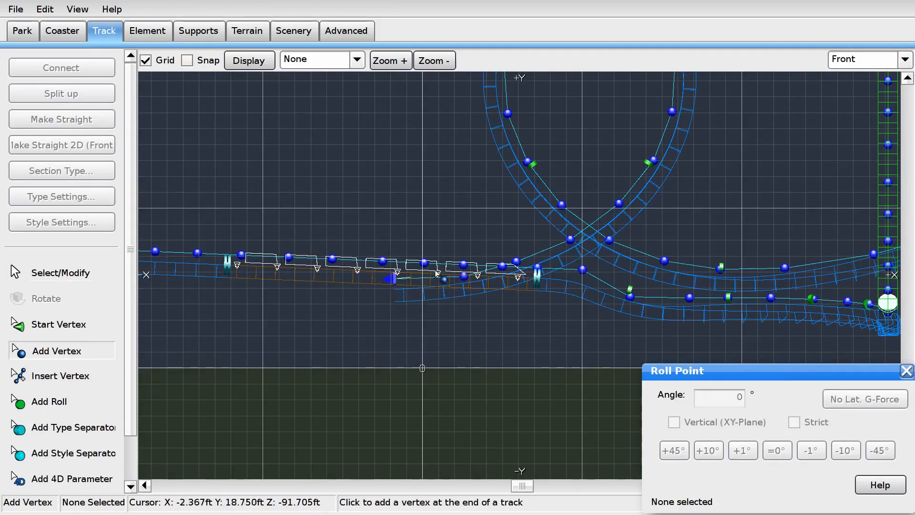
Step: Add five vertices in the top view curving the track towards the station line, and pull the end vertex nearly level with the station track
{"action": "left_click", "coordinate": [905, 59]}
{"action": "left_click", "coordinate": [843, 75]}
{"action": "right_click_drag", "start_coordinate": [490, 156], "coordinate": [473, 307]}
{"action": "scroll", "coordinate": [470, 305], "scroll_direction": "down", "scroll_amount": 4}
{"action": "right_click_drag", "start_coordinate": [322, 225], "coordinate": [590, 249]}
{"action": "scroll", "coordinate": [587, 248], "scroll_direction": "up", "scroll_amount": 6}
{"action": "scroll", "coordinate": [619, 205], "scroll_direction": "down", "scroll_amount": 1}
{"action": "right_click_drag", "start_coordinate": [616, 206], "coordinate": [523, 145]}
{"action": "scroll", "coordinate": [523, 244], "scroll_direction": "down", "scroll_amount": 5}
{"action": "right_click_drag", "start_coordinate": [528, 246], "coordinate": [491, 249]}
{"action": "scroll", "coordinate": [515, 224], "scroll_direction": "up", "scroll_amount": 5}
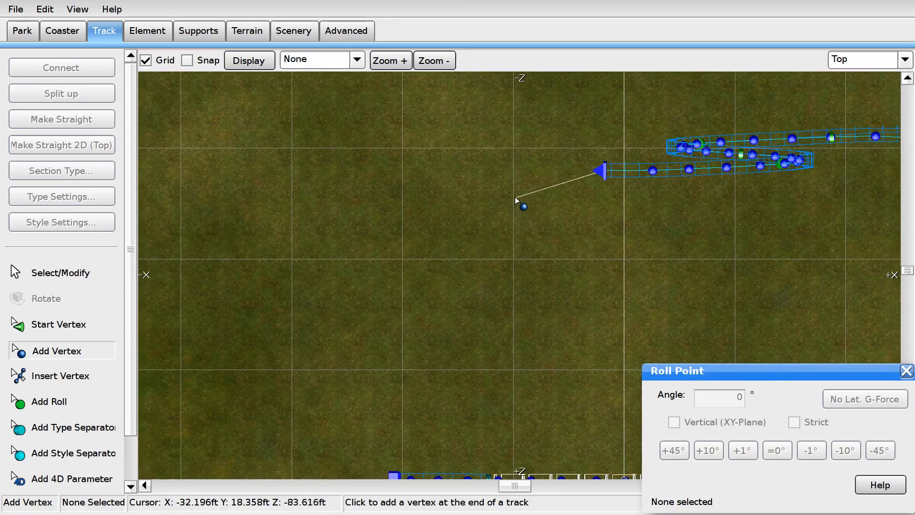
{"action": "left_click", "coordinate": [514, 193]}
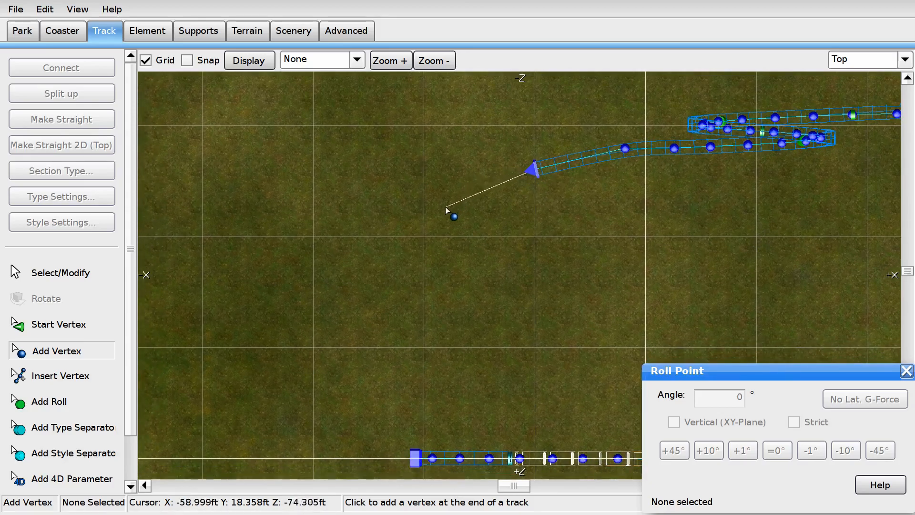
{"action": "left_click", "coordinate": [441, 221]}
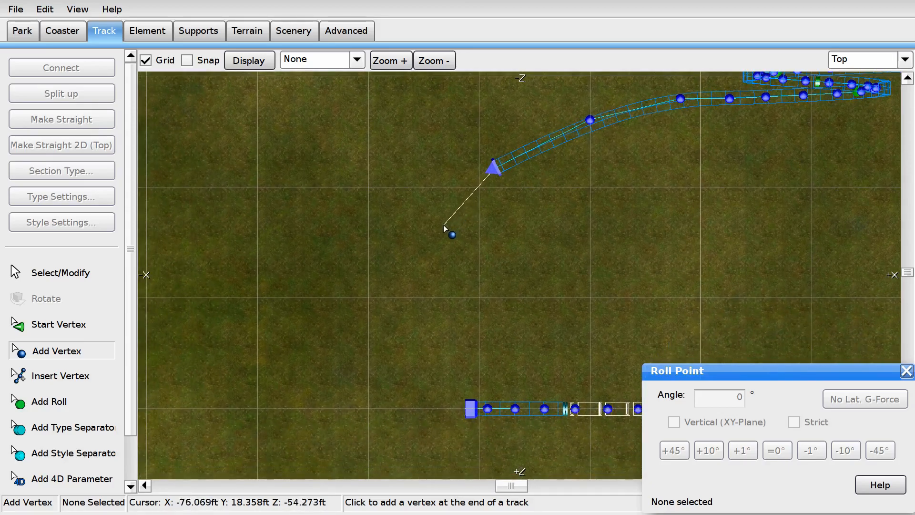
{"action": "left_click", "coordinate": [444, 228]}
{"action": "left_click", "coordinate": [436, 270]}
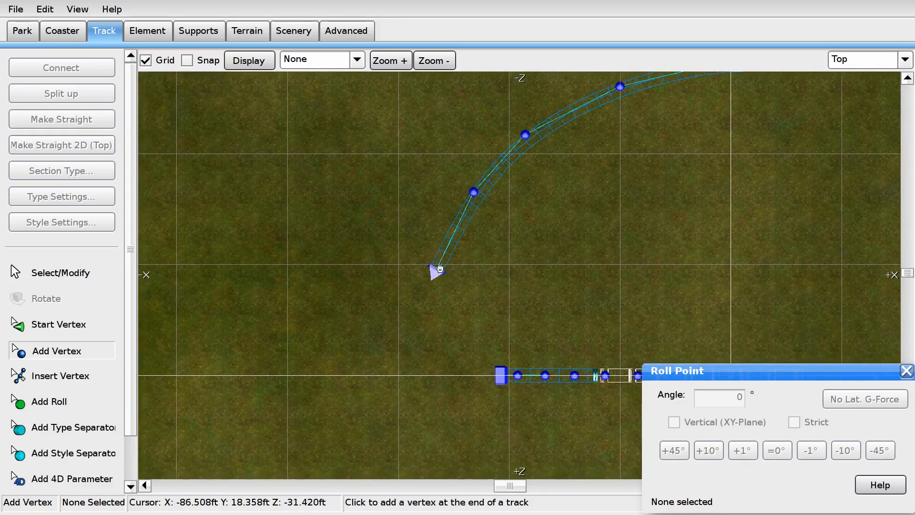
{"action": "left_click", "coordinate": [453, 299]}
{"action": "key", "text": "Escape"}
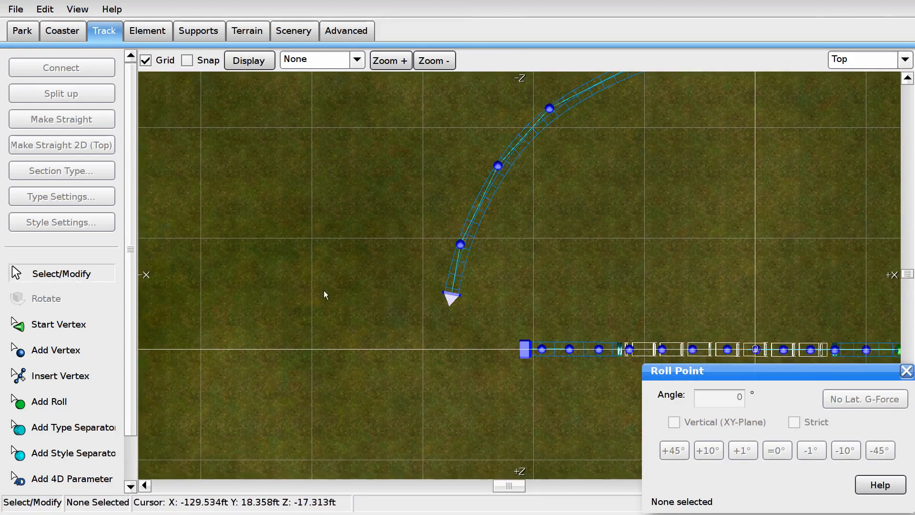
{"action": "left_click_drag", "start_coordinate": [450, 315], "coordinate": [452, 318]}
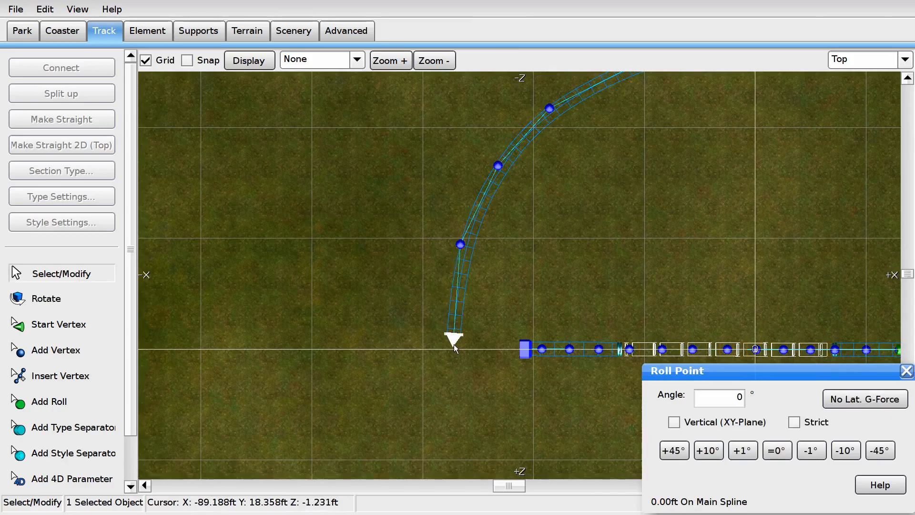
Step: Raise the five vertices of the new curve in the front view, lifting the last four higher than the first
{"action": "scroll", "coordinate": [455, 348], "scroll_direction": "down", "scroll_amount": 3}
{"action": "left_click_drag", "start_coordinate": [434, 351], "coordinate": [491, 222]}
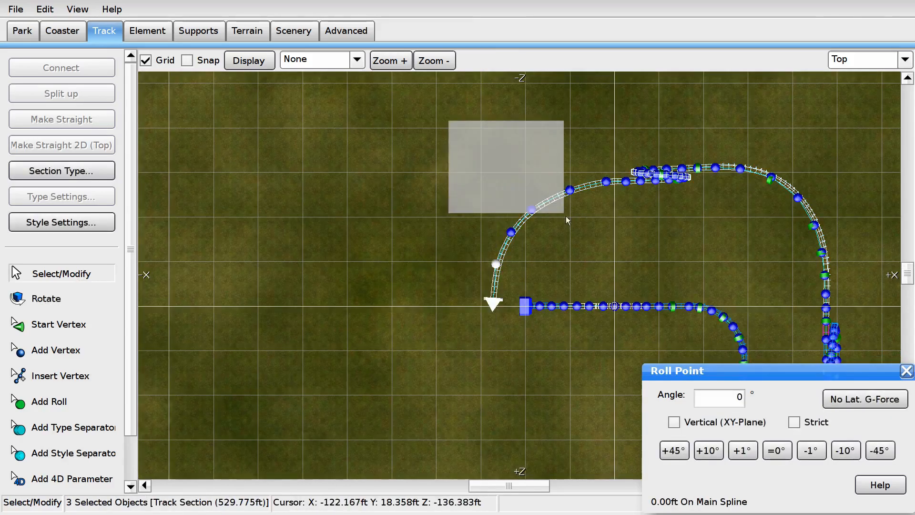
{"action": "left_click_drag", "start_coordinate": [560, 210], "coordinate": [584, 253]}
{"action": "scroll", "coordinate": [581, 210], "scroll_direction": "up", "scroll_amount": 5}
{"action": "left_click_drag", "start_coordinate": [634, 156], "coordinate": [635, 121]}
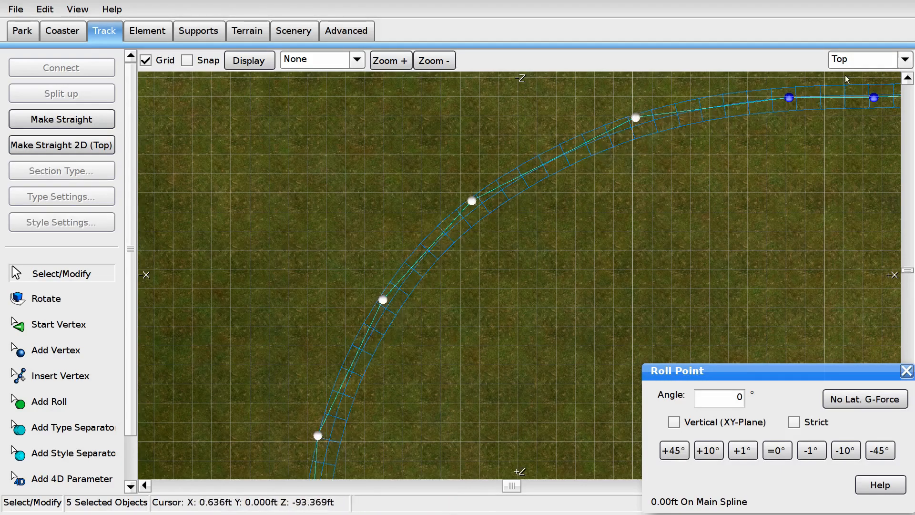
{"action": "left_click", "coordinate": [874, 62]}
{"action": "left_click", "coordinate": [865, 93]}
{"action": "right_click_drag", "start_coordinate": [589, 230], "coordinate": [839, 209]}
{"action": "left_click_drag", "start_coordinate": [497, 262], "coordinate": [494, 226]}
{"action": "right_click_drag", "start_coordinate": [406, 189], "coordinate": [535, 248]}
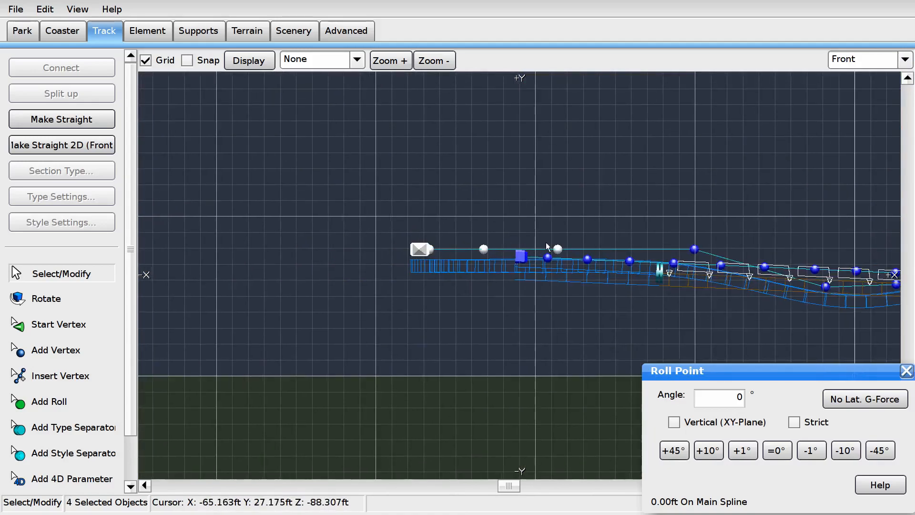
{"action": "left_click_drag", "start_coordinate": [559, 251], "coordinate": [551, 171]}
Step: Raise the curve's last three vertices in the left view, lift the last two further, and check the shape in perspective
{"action": "left_click", "coordinate": [882, 59]}
{"action": "left_click", "coordinate": [845, 116]}
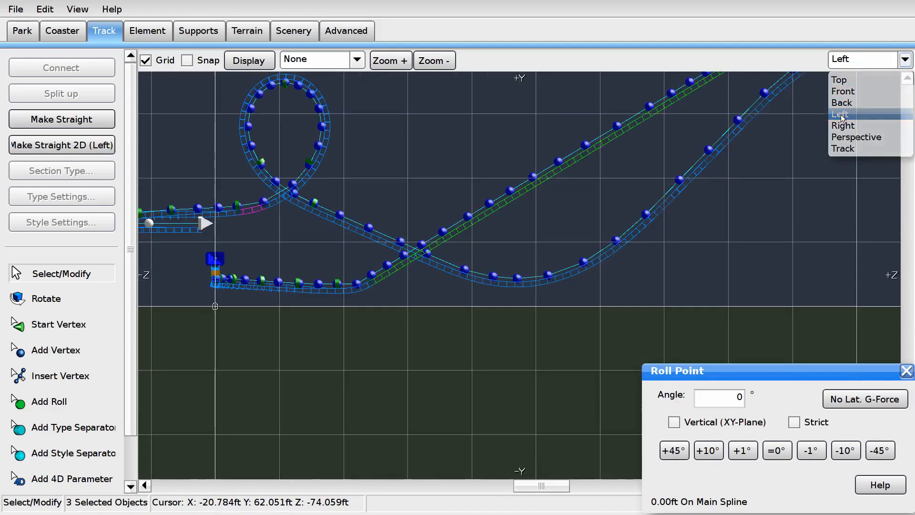
{"action": "scroll", "coordinate": [514, 238], "scroll_direction": "up", "scroll_amount": 3}
{"action": "left_click_drag", "start_coordinate": [388, 275], "coordinate": [392, 258]}
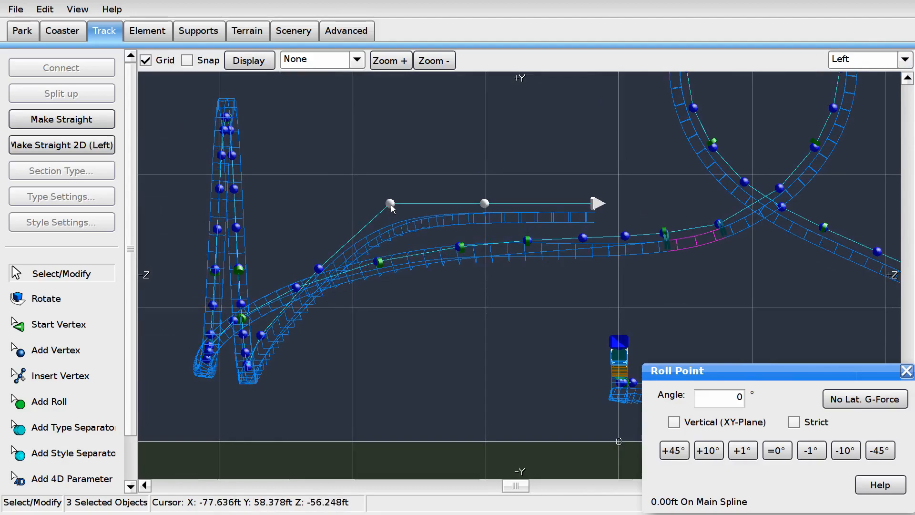
{"action": "left_click", "coordinate": [390, 205], "text": "ctrl"}
{"action": "right_click_drag", "start_coordinate": [492, 191], "coordinate": [482, 217]}
{"action": "left_click_drag", "start_coordinate": [476, 234], "coordinate": [481, 167]}
{"action": "left_click", "coordinate": [875, 58]}
{"action": "left_click", "coordinate": [856, 137]}
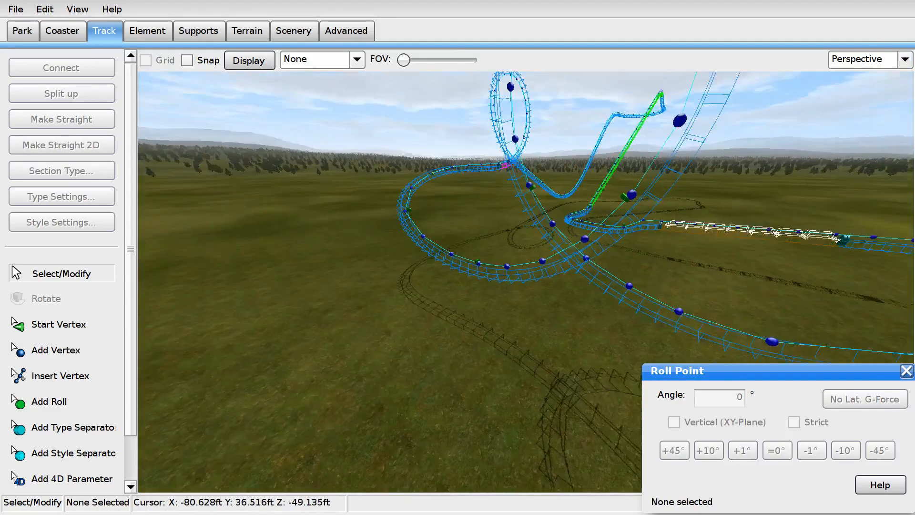
{"action": "right_click_drag", "start_coordinate": [526, 281], "coordinate": [402, 257]}
Step: Raise the track's end vertex slightly above the preceding vertex in the left view
{"action": "left_click", "coordinate": [871, 57]}
{"action": "left_click", "coordinate": [850, 115]}
{"action": "scroll", "coordinate": [613, 215], "scroll_direction": "down", "scroll_amount": 4}
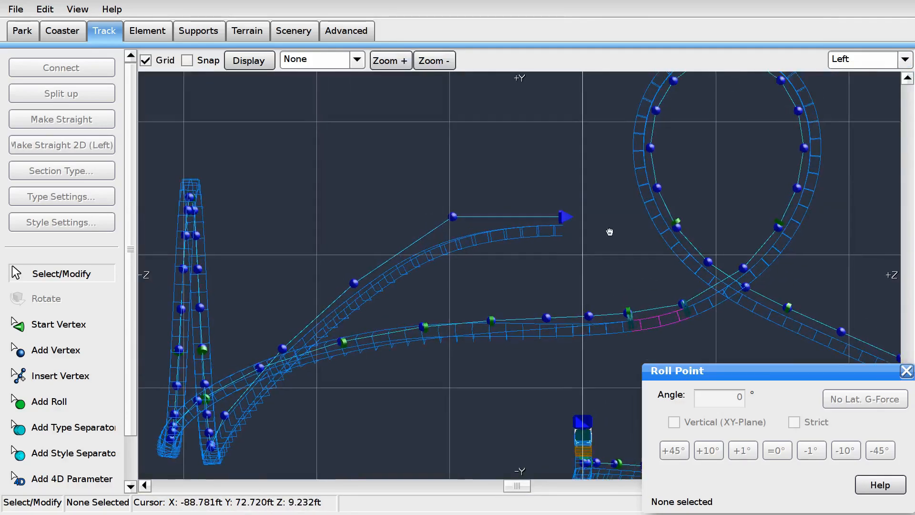
{"action": "left_click_drag", "start_coordinate": [554, 249], "coordinate": [571, 208]}
{"action": "key", "text": "ctrl+z"}
{"action": "left_click_drag", "start_coordinate": [558, 243], "coordinate": [554, 215]}
Step: Add two vertices beyond the raised track end in the left view, with the final stretch level
{"action": "right_click_drag", "start_coordinate": [560, 213], "coordinate": [369, 233]}
{"action": "left_click", "coordinate": [66, 350]}
{"action": "left_click", "coordinate": [466, 209]}
{"action": "left_click", "coordinate": [542, 213]}
Step: Display the Speed Comb along the track and undo the last two added vertices
{"action": "left_click", "coordinate": [321, 60]}
{"action": "left_click", "coordinate": [308, 135]}
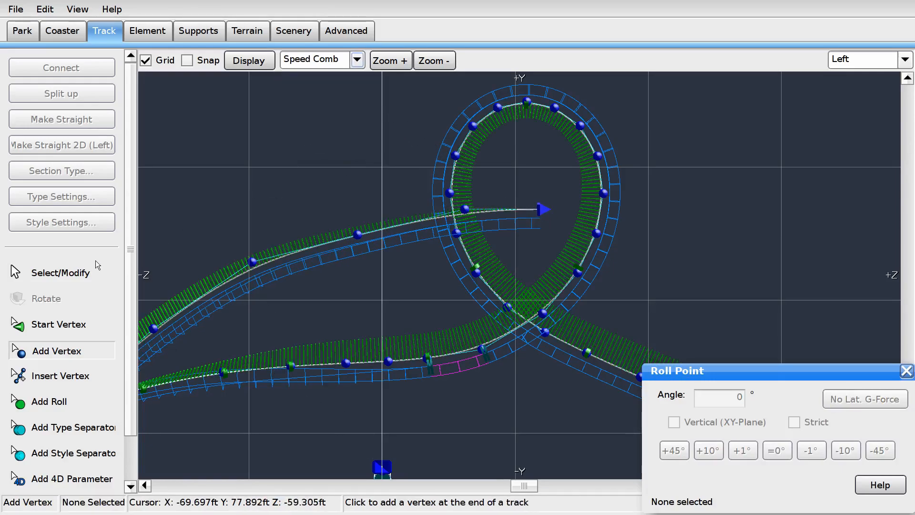
{"action": "left_click", "coordinate": [90, 270]}
{"action": "key", "text": "ctrl+z"}
{"action": "key", "text": "ctrl+z"}
Step: Extend the track end by one vertex to form a short, nearly level stretch, and set the comb display to None
{"action": "left_click", "coordinate": [366, 237]}
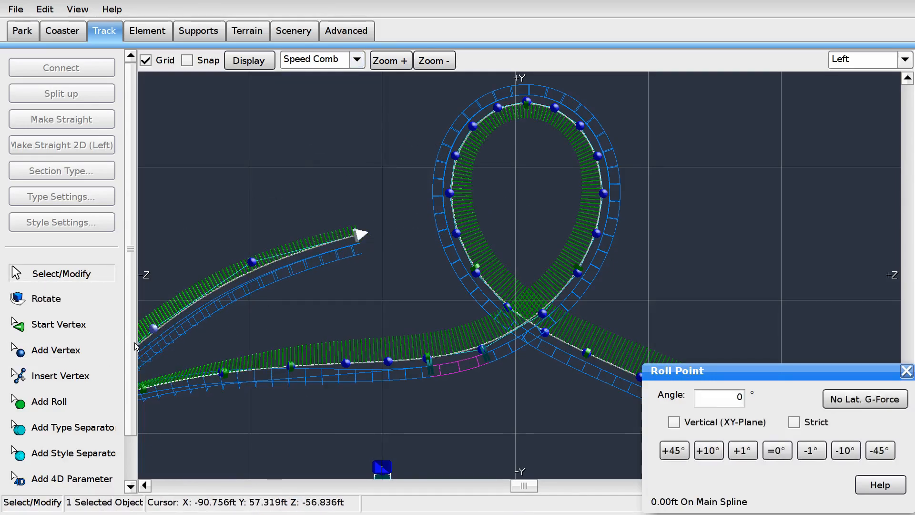
{"action": "left_click", "coordinate": [56, 350]}
{"action": "left_click", "coordinate": [436, 237]}
{"action": "key", "text": "Escape"}
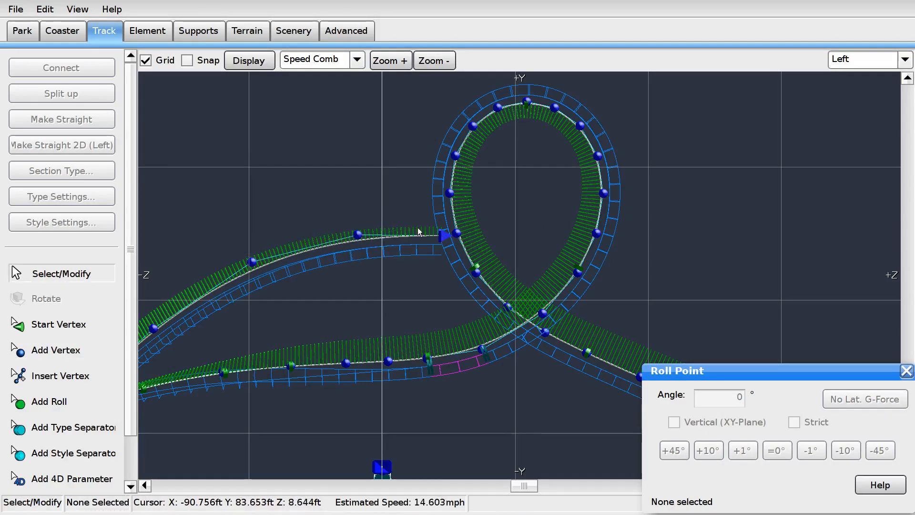
{"action": "left_click", "coordinate": [326, 55]}
{"action": "left_click", "coordinate": [317, 80]}
Step: Extend the track end past the loop in the left view with two gently descending vertices followed by two level ones
{"action": "right_click_drag", "start_coordinate": [314, 170], "coordinate": [460, 160]}
{"action": "scroll", "coordinate": [512, 162], "scroll_direction": "up", "scroll_amount": 3}
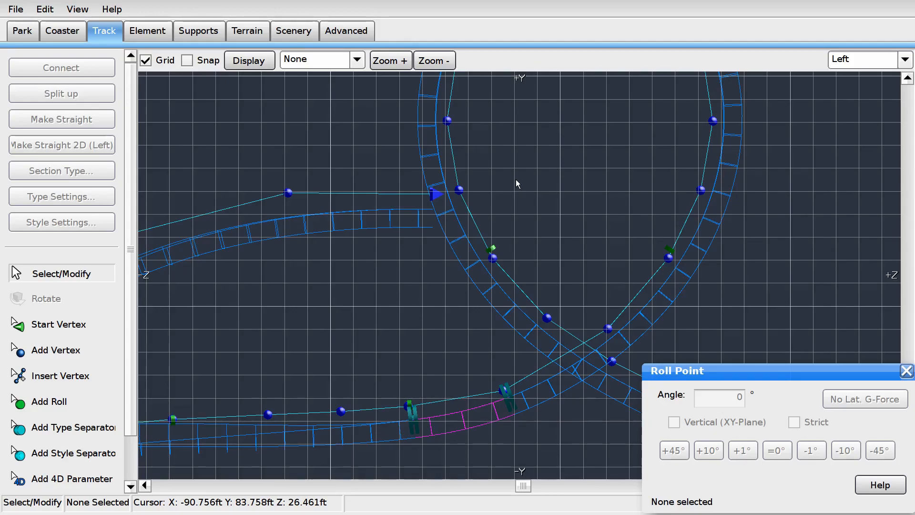
{"action": "scroll", "coordinate": [516, 184], "scroll_direction": "down", "scroll_amount": 3}
{"action": "left_click", "coordinate": [472, 228]}
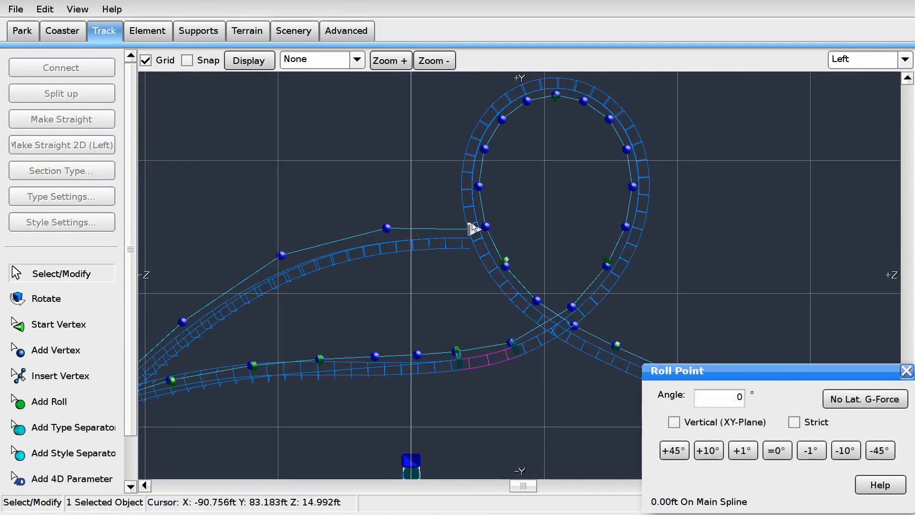
{"action": "left_click", "coordinate": [48, 357]}
{"action": "scroll", "coordinate": [409, 281], "scroll_direction": "up", "scroll_amount": 5}
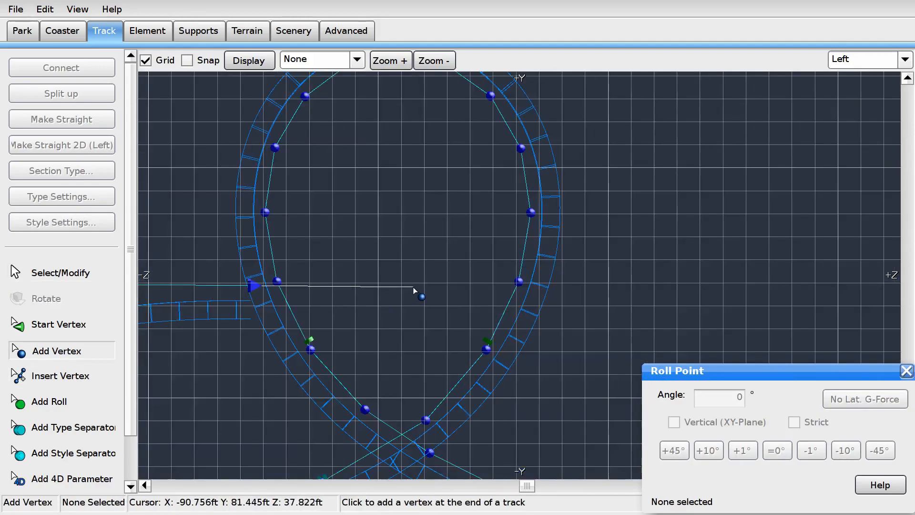
{"action": "scroll", "coordinate": [429, 310], "scroll_direction": "down", "scroll_amount": 3}
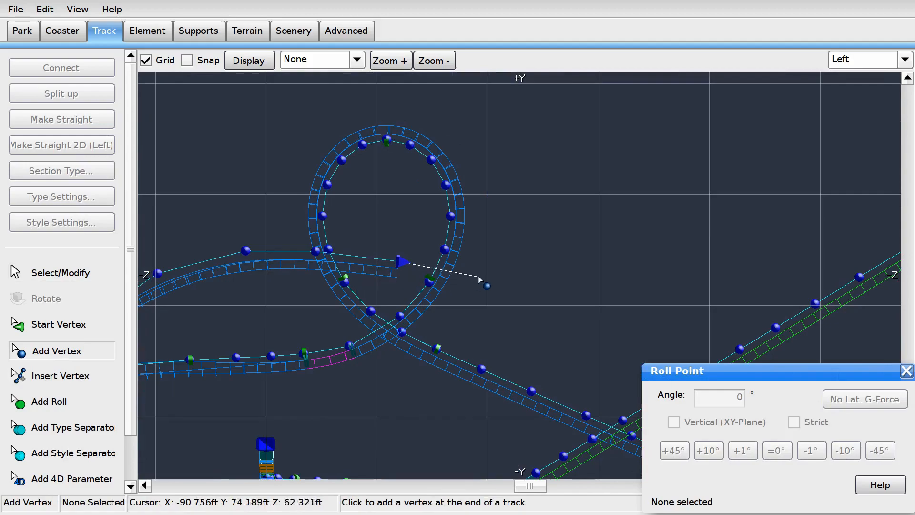
{"action": "scroll", "coordinate": [504, 282], "scroll_direction": "up", "scroll_amount": 3}
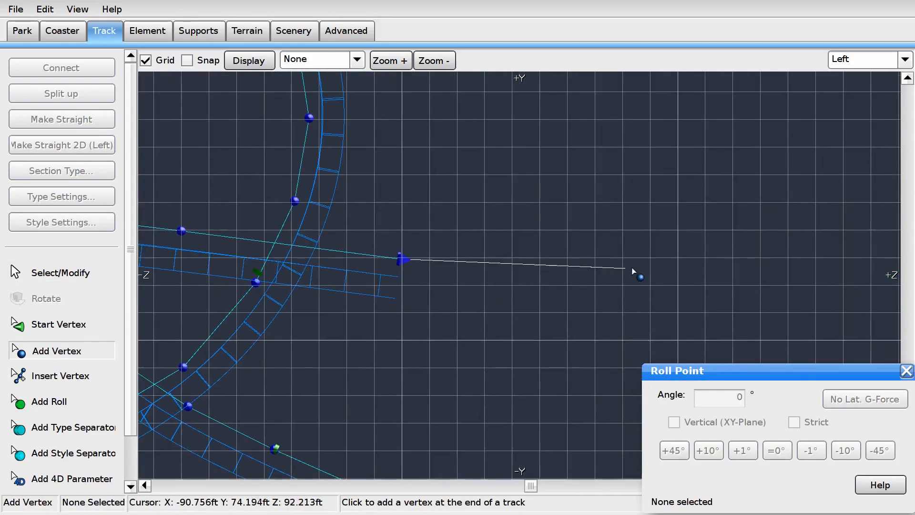
{"action": "left_click", "coordinate": [679, 261]}
{"action": "right_click_drag", "start_coordinate": [680, 261], "coordinate": [521, 235]}
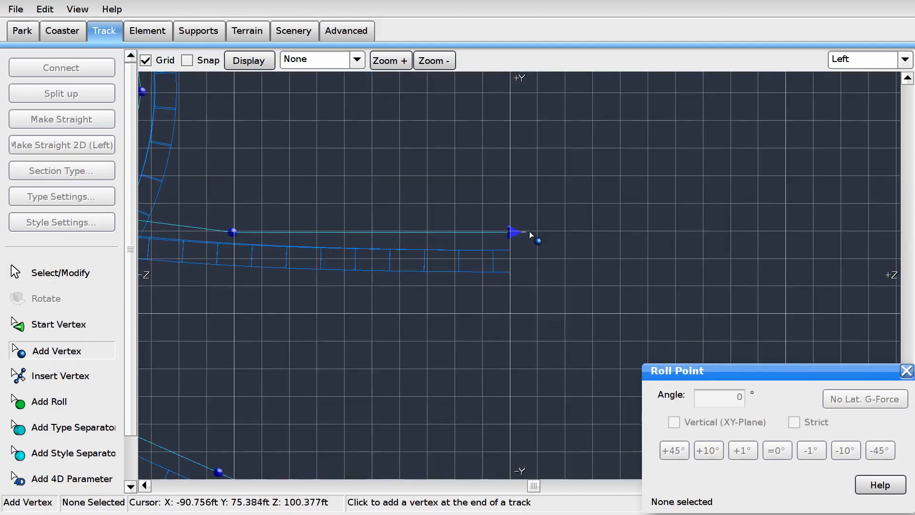
{"action": "left_click", "coordinate": [674, 234]}
{"action": "scroll", "coordinate": [518, 233], "scroll_direction": "down", "scroll_amount": 3}
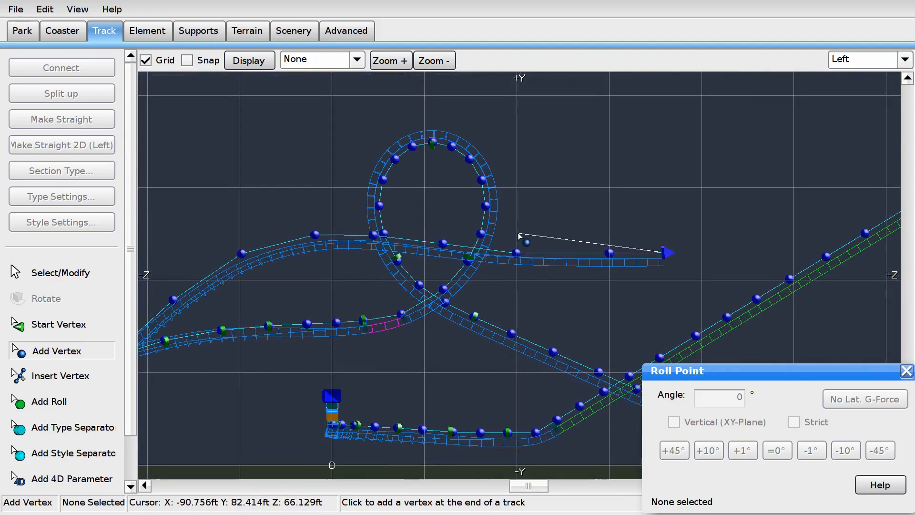
Step: Select the vertices from the crest to the track end in the left view and straighten that final stretch
{"action": "left_click", "coordinate": [42, 279]}
{"action": "right_click_drag", "start_coordinate": [303, 253], "coordinate": [416, 175]}
{"action": "left_click", "coordinate": [415, 173]}
{"action": "left_click", "coordinate": [468, 174], "text": "ctrl"}
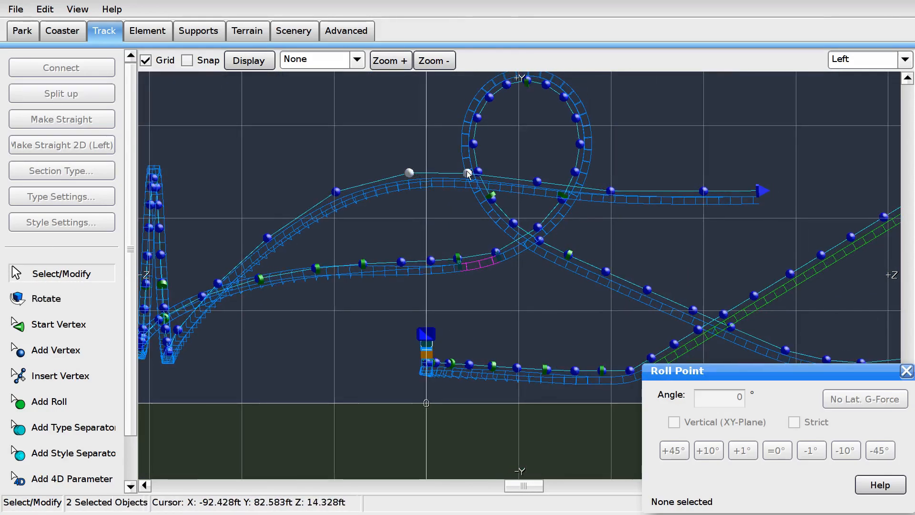
{"action": "left_click", "coordinate": [536, 183], "text": "ctrl"}
{"action": "left_click_drag", "start_coordinate": [603, 179], "coordinate": [736, 216], "text": "ctrl"}
{"action": "key", "text": "ctrl+t"}
{"action": "left_click", "coordinate": [732, 126]}
{"action": "left_click", "coordinate": [904, 59]}
{"action": "left_click", "coordinate": [851, 137]}
{"action": "left_click", "coordinate": [904, 59]}
{"action": "left_click", "coordinate": [845, 78]}
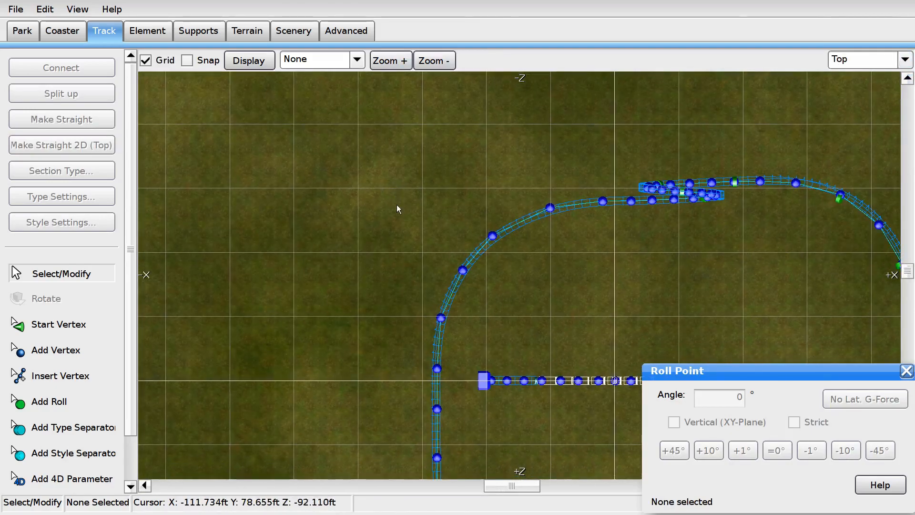
{"action": "left_click_drag", "start_coordinate": [427, 333], "coordinate": [782, 152]}
{"action": "middle_click_drag", "start_coordinate": [515, 311], "coordinate": [469, 215]}
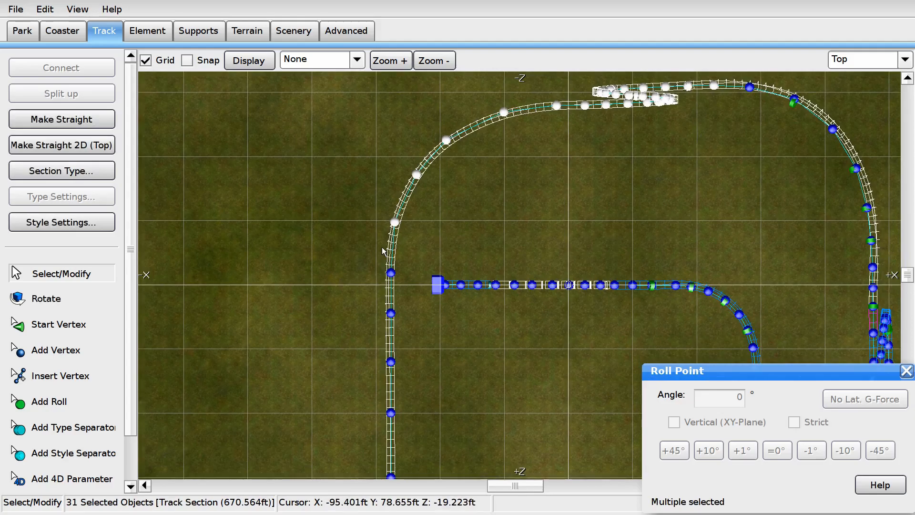
{"action": "left_click", "coordinate": [402, 246], "text": "ctrl"}
Step: In the perspective view, select the vertices of the rising turn before the final straight and depump them
{"action": "left_click", "coordinate": [860, 61]}
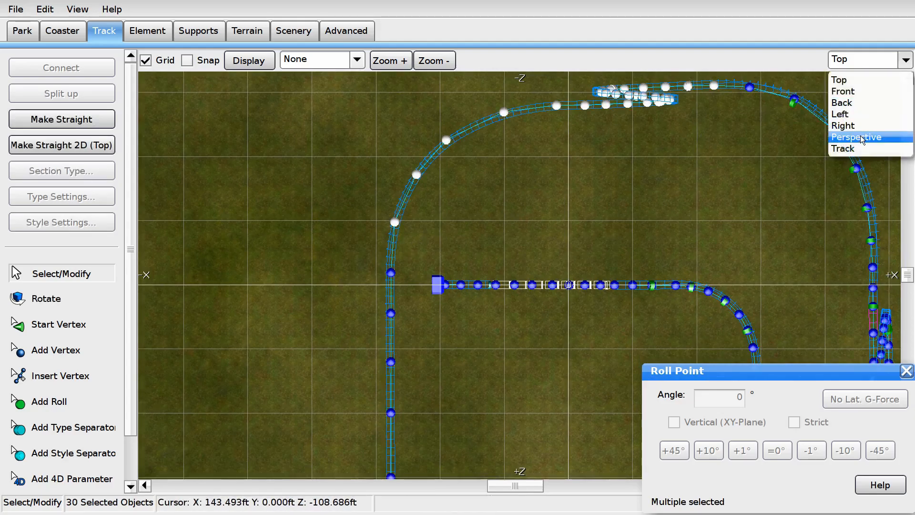
{"action": "left_click", "coordinate": [841, 137]}
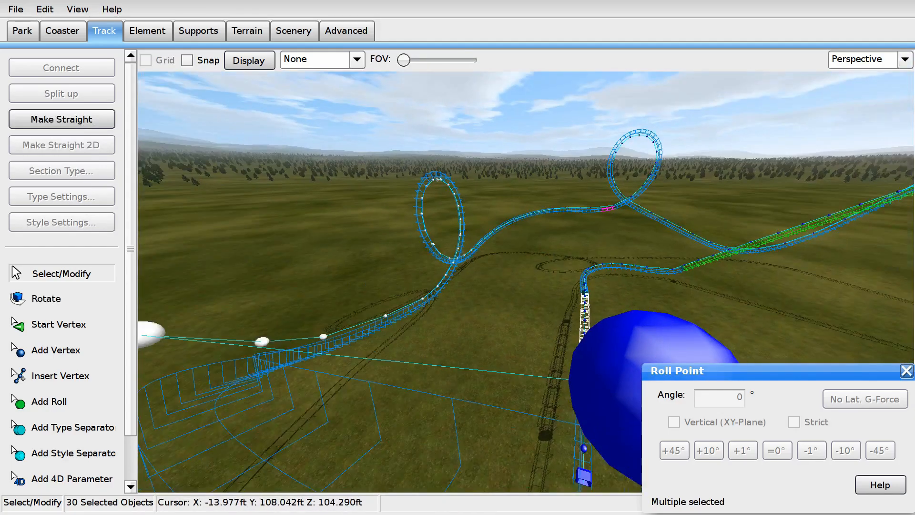
{"action": "right_click_drag", "start_coordinate": [526, 281], "coordinate": [245, 295]}
{"action": "left_click", "coordinate": [384, 220]}
{"action": "right_click_drag", "start_coordinate": [384, 220], "coordinate": [361, 203]}
{"action": "left_click_drag", "start_coordinate": [362, 203], "coordinate": [708, 327]}
{"action": "mouse_move", "coordinate": [708, 328]}
{"action": "right_mouse_down"}
{"action": "mouse_move", "coordinate": [696, 334]}
{"action": "mouse_move", "coordinate": [691, 301]}
{"action": "mouse_move", "coordinate": [686, 343]}
{"action": "mouse_move", "coordinate": [710, 332]}
{"action": "right_mouse_up"}
{"action": "left_click", "coordinate": [386, 338], "text": "ctrl"}
{"action": "left_click", "coordinate": [437, 320], "text": "ctrl"}
{"action": "mouse_move", "coordinate": [437, 321]}
{"action": "right_mouse_down"}
{"action": "mouse_move", "coordinate": [417, 307]}
{"action": "mouse_move", "coordinate": [438, 317]}
{"action": "right_mouse_up"}
{"action": "left_click", "coordinate": [152, 31]}
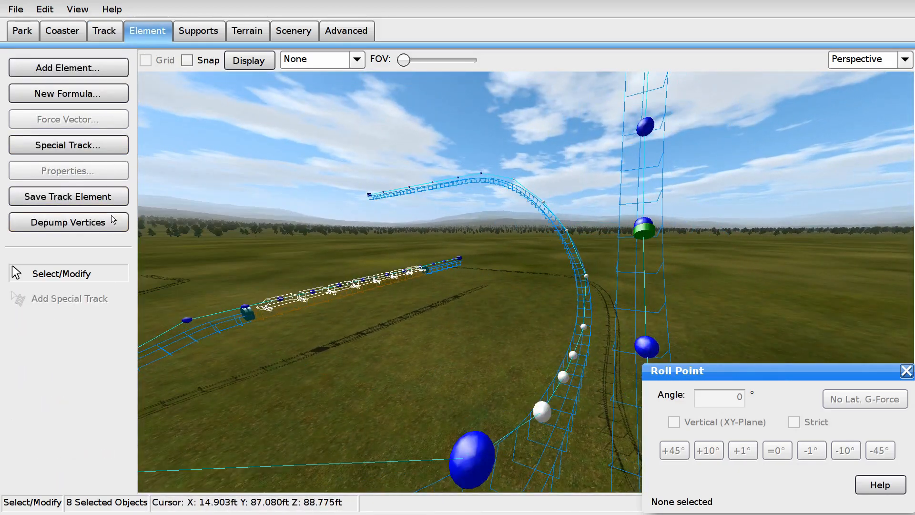
{"action": "left_click", "coordinate": [111, 220]}
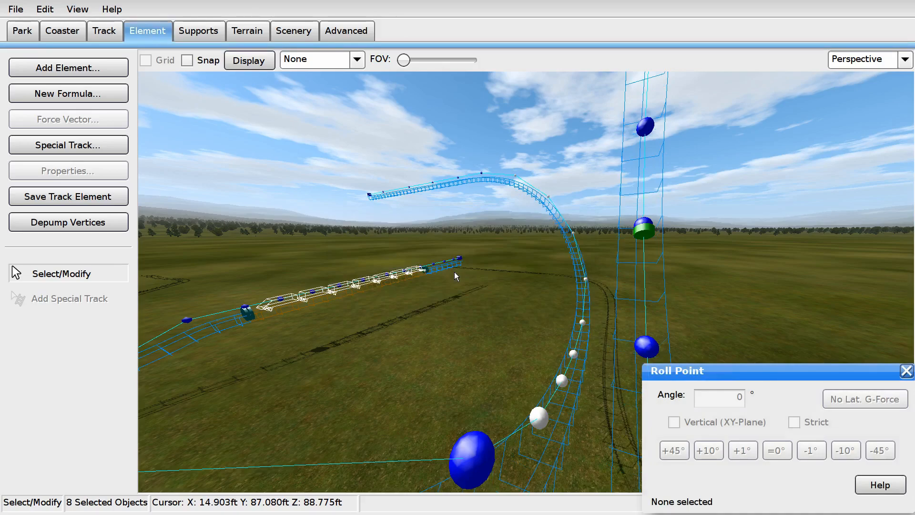
{"action": "left_click", "coordinate": [487, 290]}
Step: Add two roll points at vertices along the start of the rising turn and bank each for no lateral G-force
{"action": "right_click_drag", "start_coordinate": [519, 296], "coordinate": [634, 281]}
{"action": "key", "text": "w"}
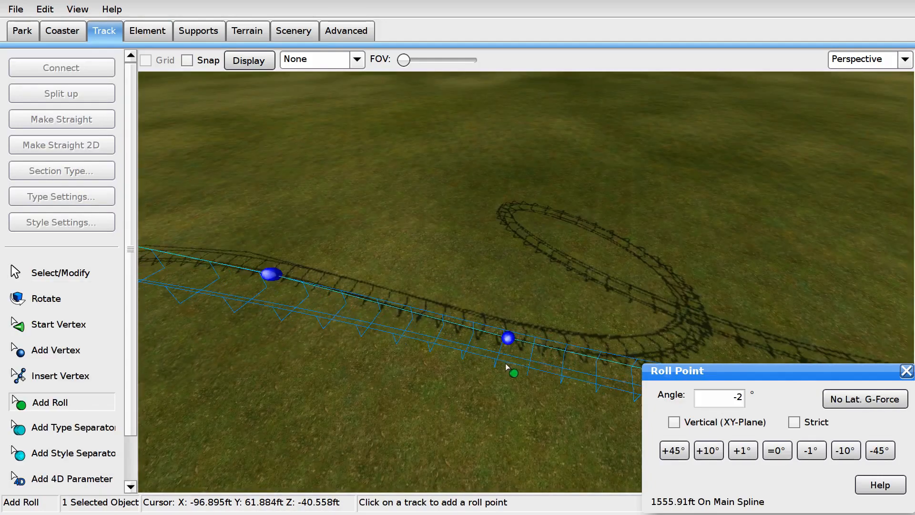
{"action": "left_click", "coordinate": [503, 359]}
{"action": "left_click", "coordinate": [837, 399]}
{"action": "right_click_drag", "start_coordinate": [660, 324], "coordinate": [623, 305]}
{"action": "left_click", "coordinate": [554, 292]}
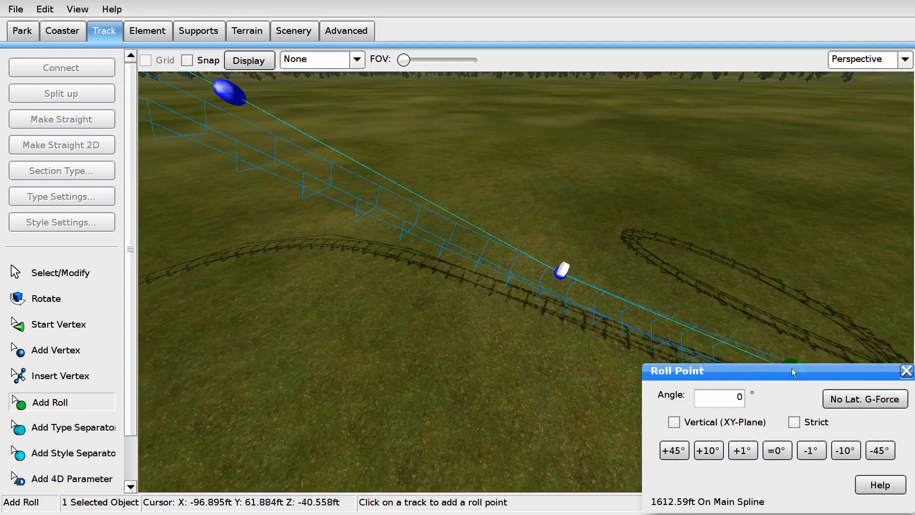
{"action": "left_click", "coordinate": [852, 400]}
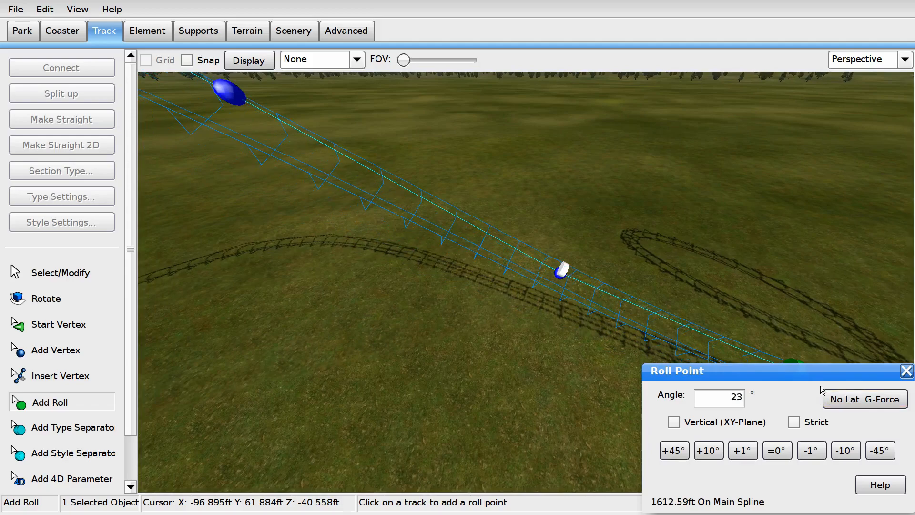
Step: Add two more roll points further up the rising turn, banking them for no lateral G-force
{"action": "scroll", "coordinate": [625, 256], "scroll_direction": "down", "scroll_amount": 4}
{"action": "left_click", "coordinate": [478, 221]}
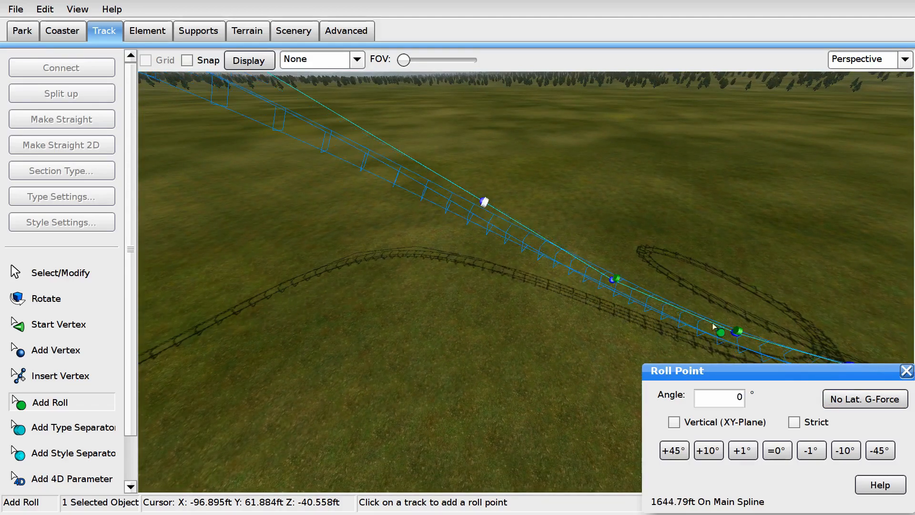
{"action": "left_click", "coordinate": [853, 401]}
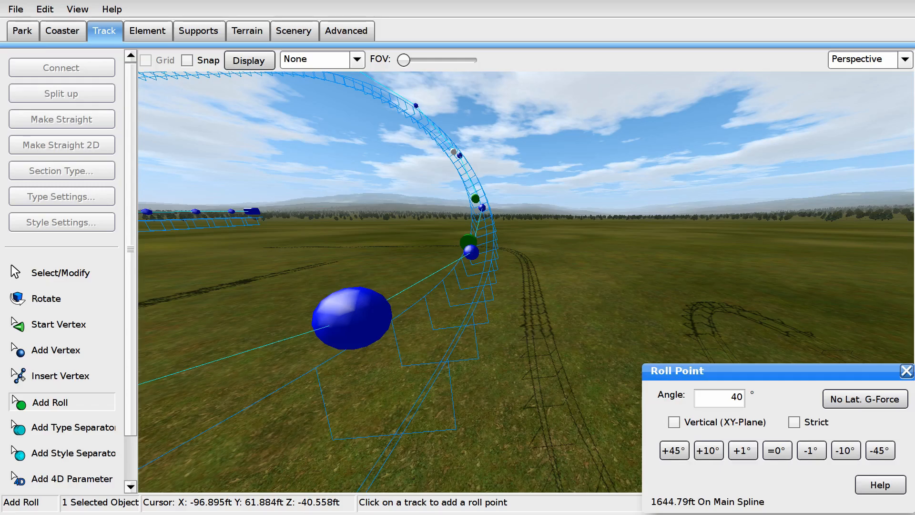
{"action": "key", "text": "w"}
{"action": "right_click_drag", "start_coordinate": [526, 282], "coordinate": [718, 283]}
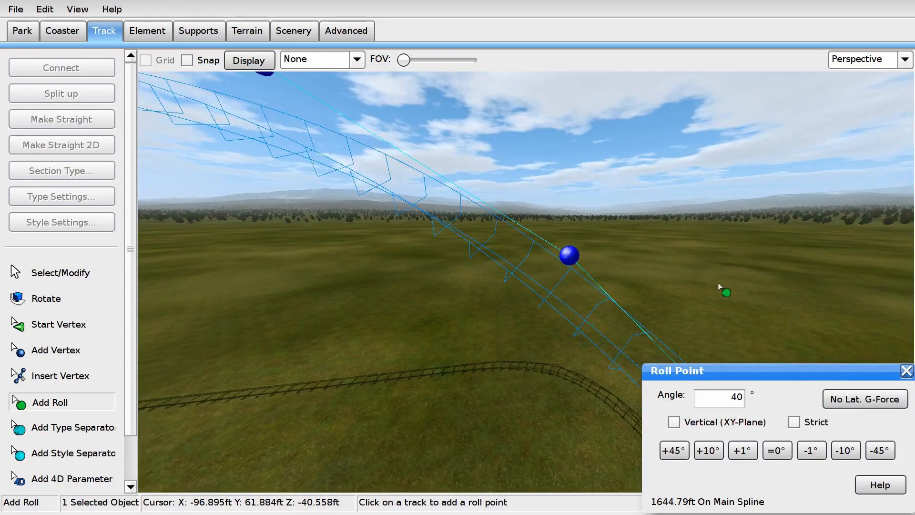
{"action": "left_click", "coordinate": [565, 279]}
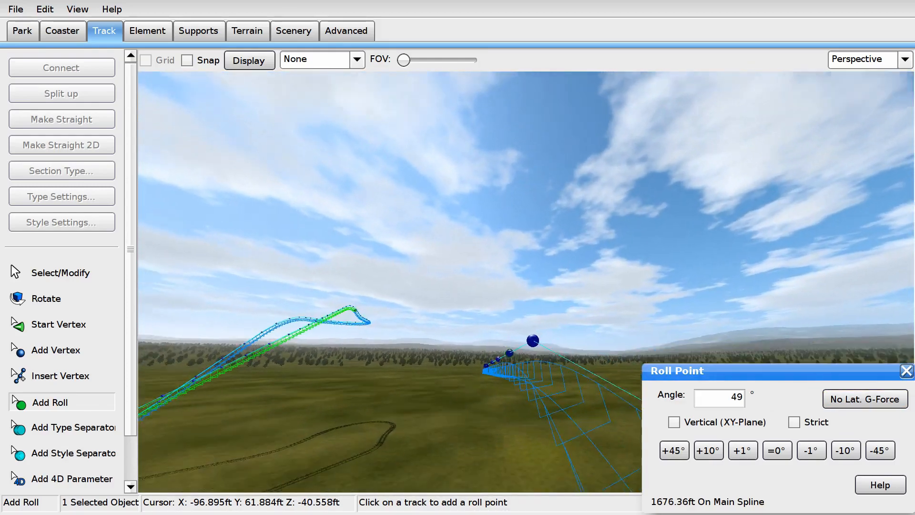
Step: Check the banked turn with the G-Force Comb, set the comb display back to None, and save the park
{"action": "right_click_drag", "start_coordinate": [526, 281], "coordinate": [534, 314]}
{"action": "right_click_drag", "start_coordinate": [410, 190], "coordinate": [382, 109]}
{"action": "left_click", "coordinate": [356, 60]}
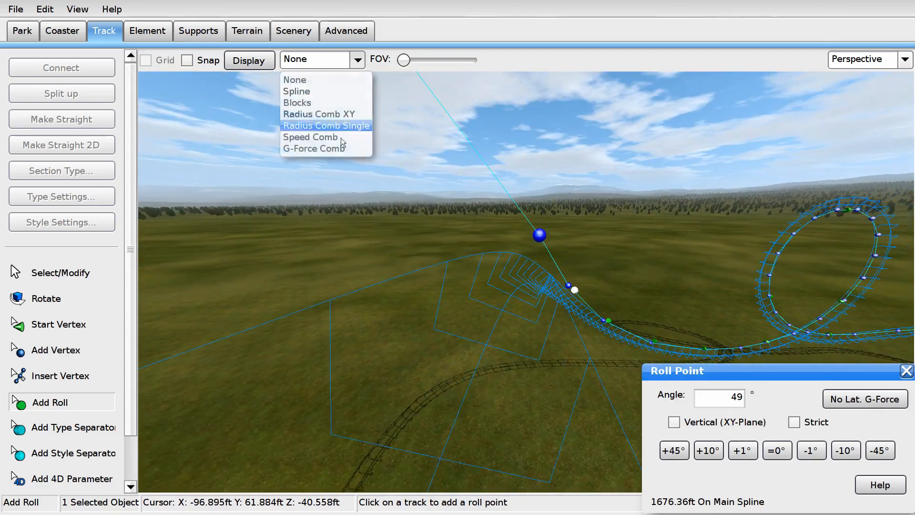
{"action": "left_click", "coordinate": [324, 149]}
{"action": "right_click_drag", "start_coordinate": [555, 201], "coordinate": [559, 276]}
{"action": "left_click", "coordinate": [357, 60]}
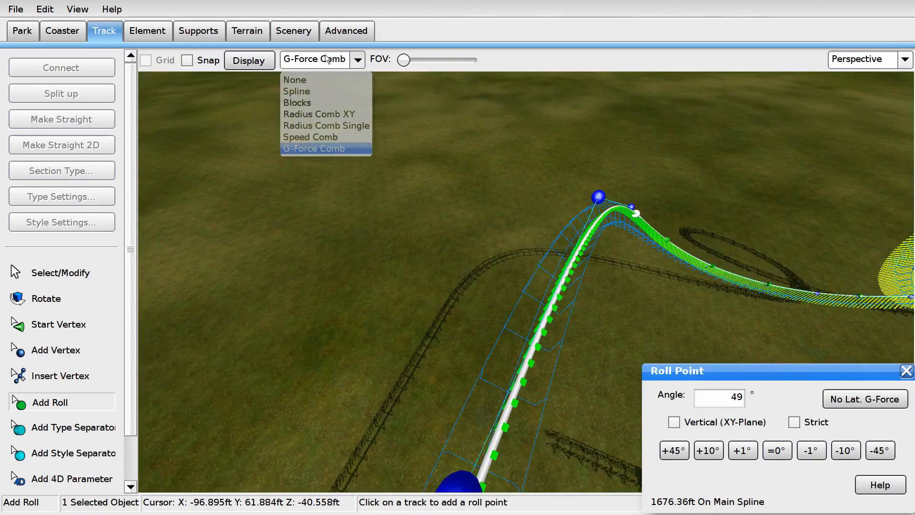
{"action": "left_click", "coordinate": [304, 77]}
{"action": "left_click", "coordinate": [16, 9]}
{"action": "left_click", "coordinate": [47, 79]}
Step: Place a type separator near the start of the final straight, shifting it slightly to sit beside the roll point
{"action": "right_click_drag", "start_coordinate": [343, 228], "coordinate": [393, 209]}
{"action": "left_click", "coordinate": [78, 416]}
{"action": "right_click_drag", "start_coordinate": [457, 374], "coordinate": [402, 394]}
{"action": "left_click", "coordinate": [530, 267]}
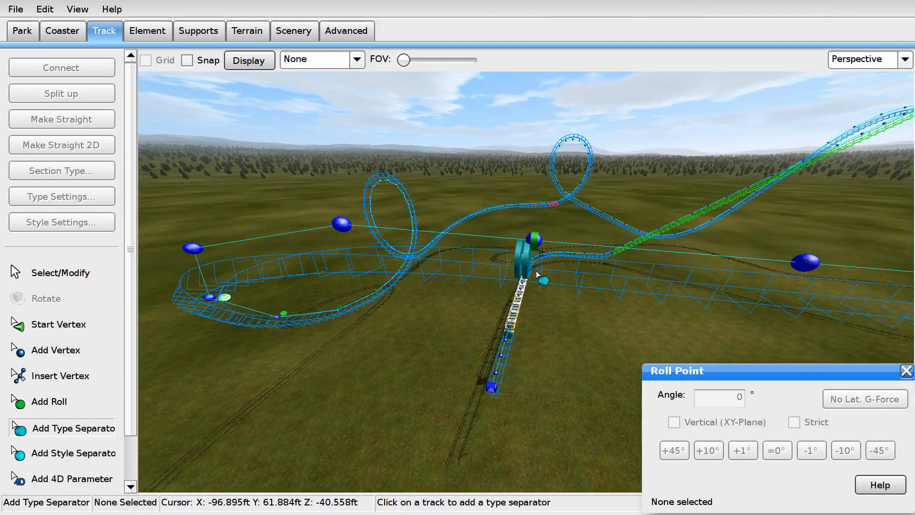
{"action": "key", "text": "Escape"}
{"action": "left_click", "coordinate": [525, 275]}
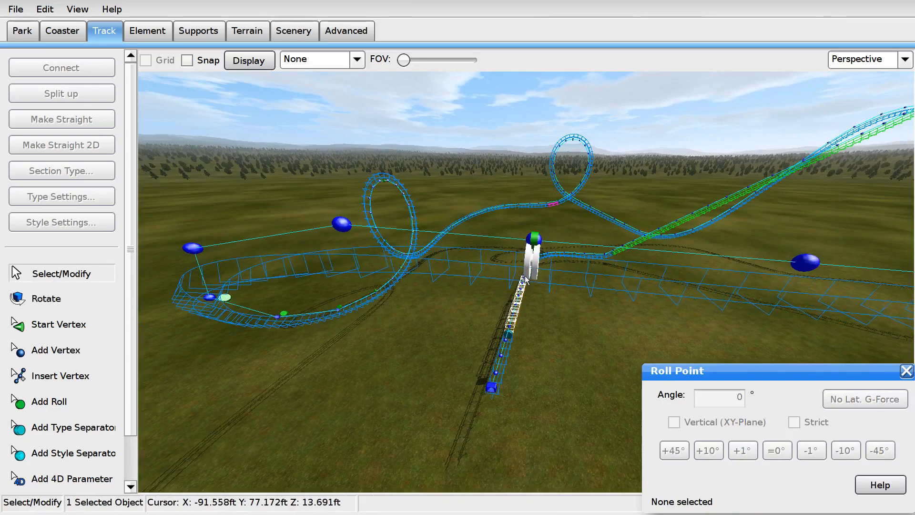
{"action": "right_click_drag", "start_coordinate": [525, 276], "coordinate": [541, 294]}
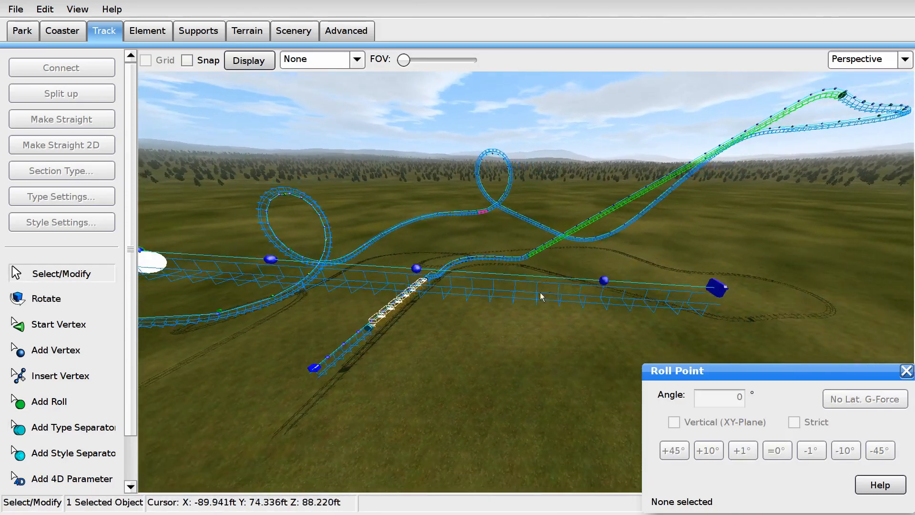
Step: Move the last two vertices back along the final straight to shorten it slightly, keeping it straight
{"action": "left_click_drag", "start_coordinate": [595, 268], "coordinate": [752, 298]}
{"action": "key", "text": "Down"}
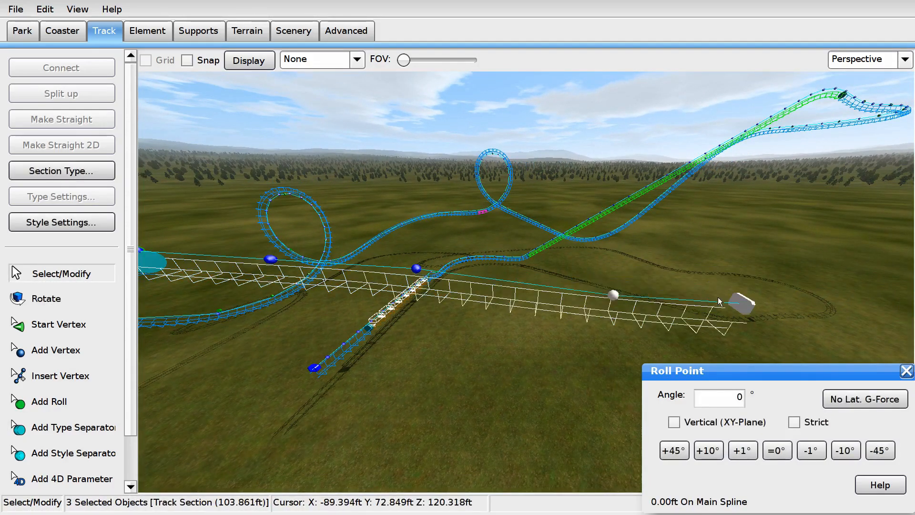
{"action": "key", "text": "Up"}
{"action": "key", "text": "Right"}
{"action": "key", "text": "Left"}
{"action": "key", "text": "Left"}
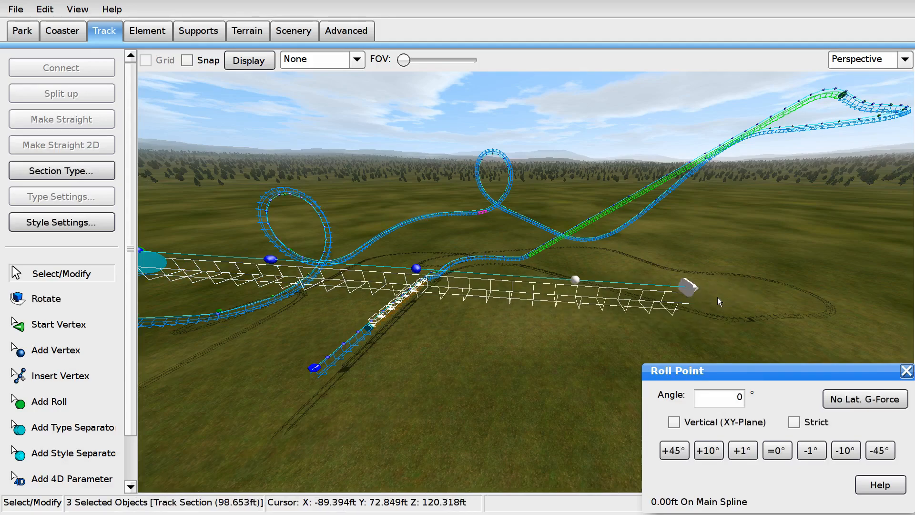
{"action": "key", "text": "Escape"}
Step: Add a second type separator on the final straight and make the section between the two separators a brake section
{"action": "left_click", "coordinate": [55, 432]}
{"action": "left_click", "coordinate": [487, 288]}
{"action": "key", "text": "Escape"}
{"action": "left_click", "coordinate": [207, 277]}
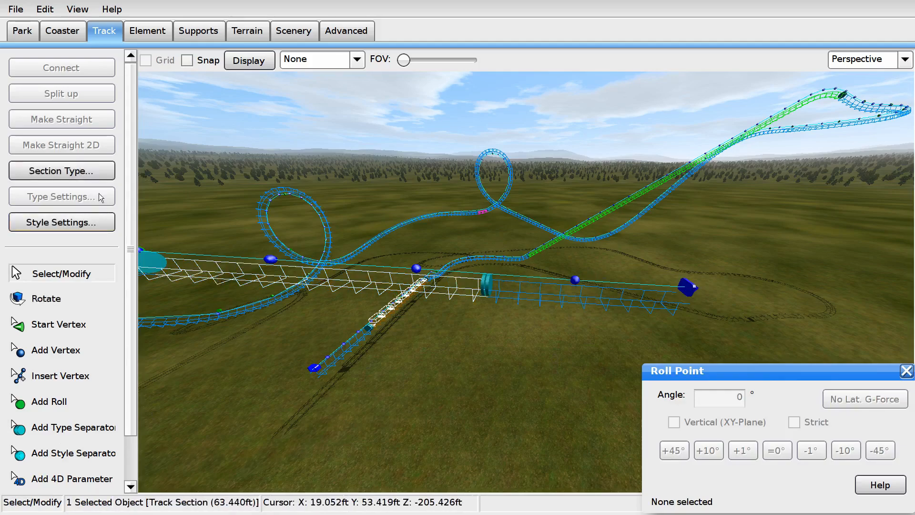
{"action": "left_click", "coordinate": [96, 172]}
{"action": "left_click", "coordinate": [119, 251]}
Step: In the brake section's settings, center the trigger for the middle car, shift it toward the section's beginning, and name the section MCBR
{"action": "left_click", "coordinate": [99, 201]}
{"action": "left_click", "coordinate": [507, 381]}
{"action": "left_click", "coordinate": [424, 425]}
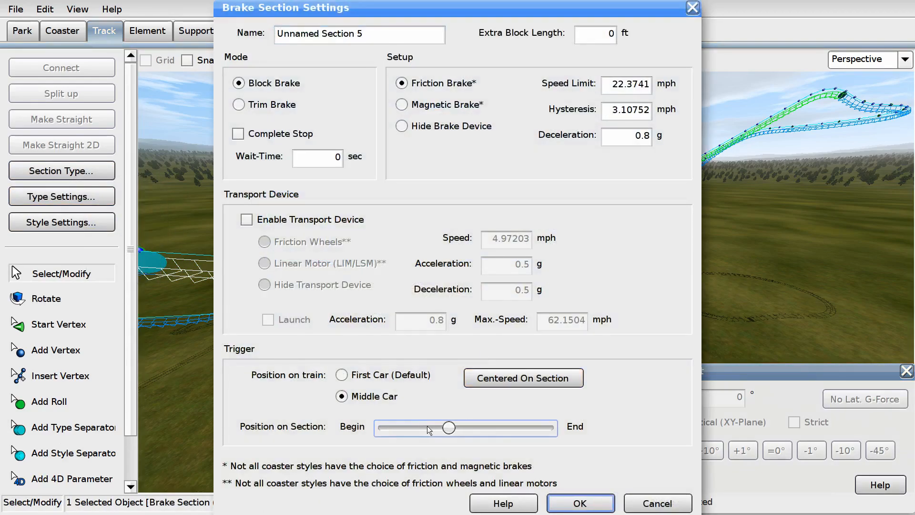
{"action": "triple_click", "coordinate": [364, 37]}
{"action": "type", "text": "MCBR"}
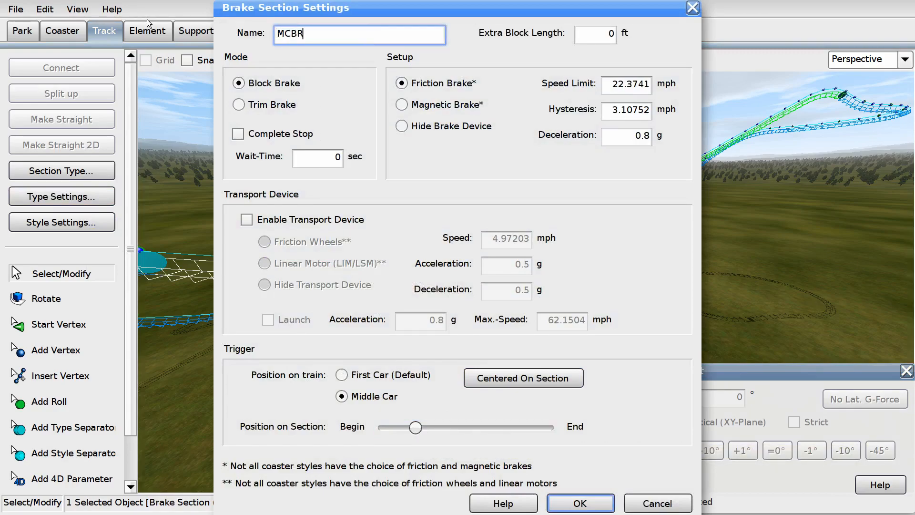
Step: Set the MCBR brake's speed limit to 30 mph and apply the settings
{"action": "triple_click", "coordinate": [624, 89]}
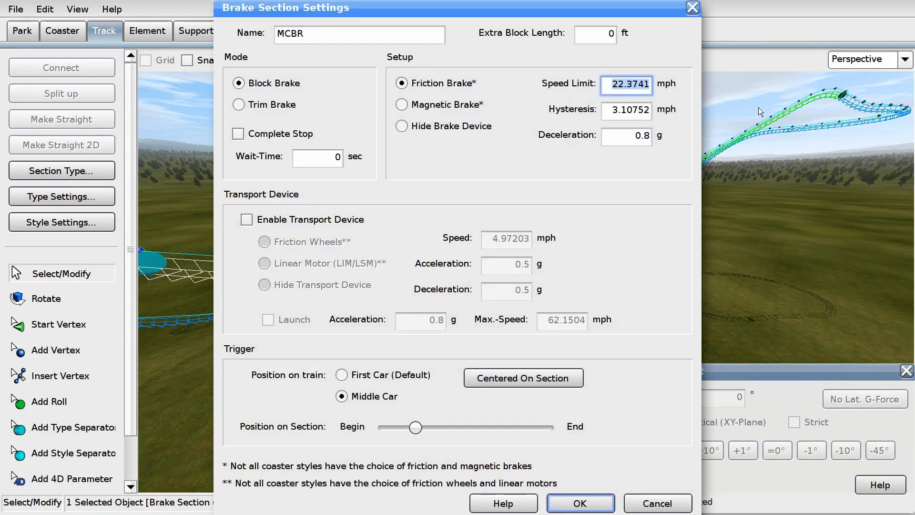
{"action": "type", "text": "20"}
{"action": "left_click", "coordinate": [620, 85]}
{"action": "type", "text": "230"}
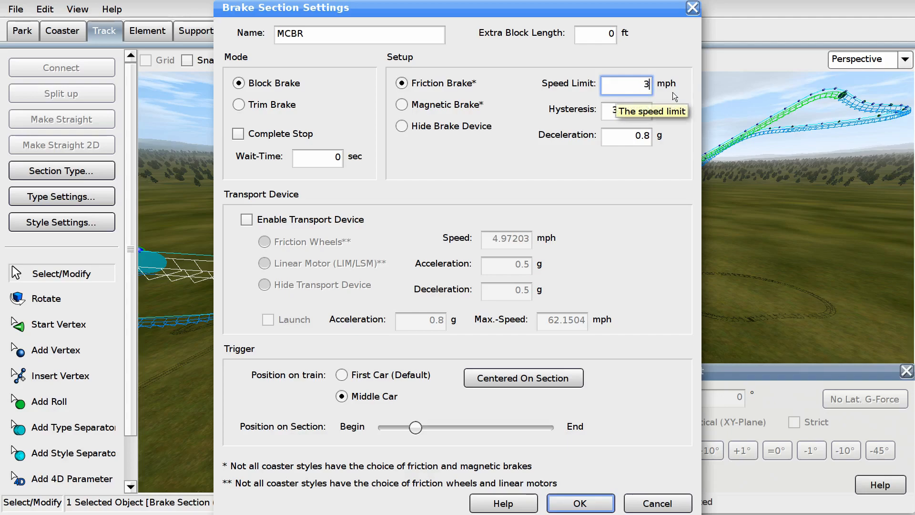
{"action": "double_click", "coordinate": [628, 134]}
{"action": "left_click", "coordinate": [579, 503]}
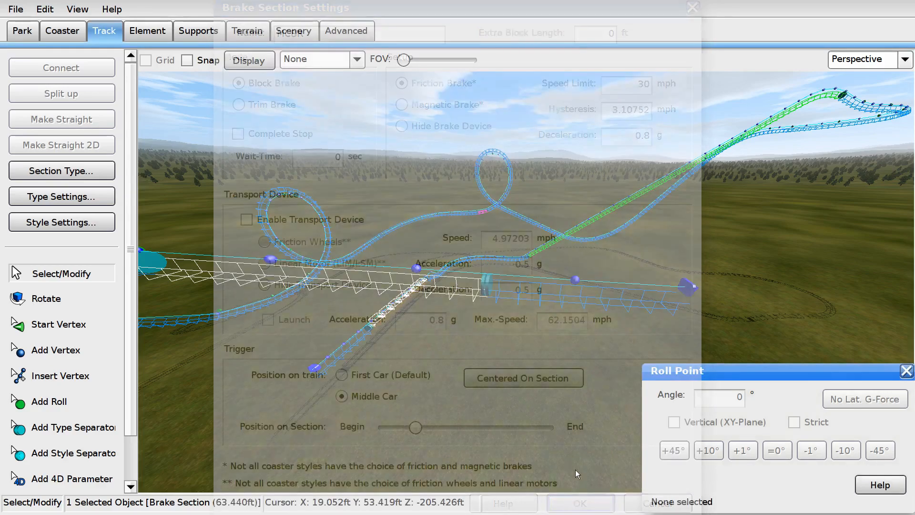
Step: Display the Speed Comb along the track to check speeds through the new brake section
{"action": "left_click", "coordinate": [356, 59]}
{"action": "left_click", "coordinate": [312, 136]}
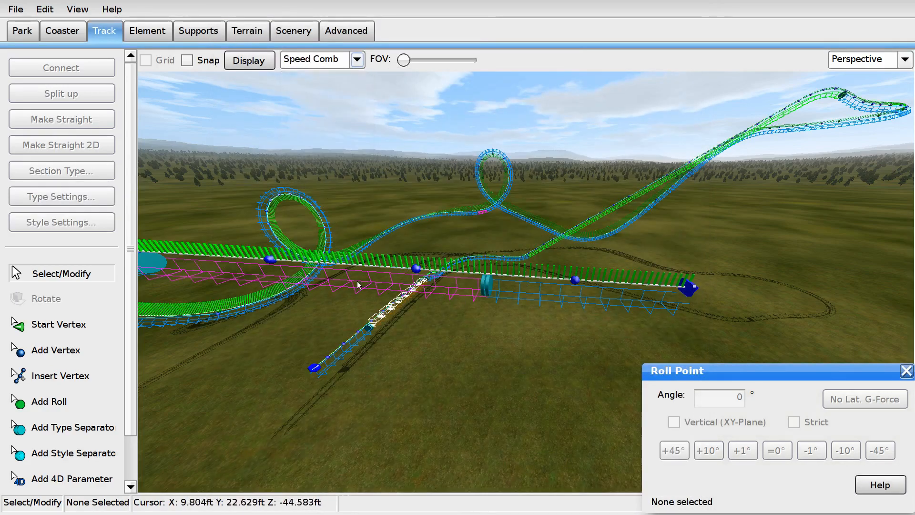
Step: Turn off Complete Stop in the MCBR brake section's settings and apply the change
{"action": "double_click", "coordinate": [356, 281]}
{"action": "left_click", "coordinate": [580, 504]}
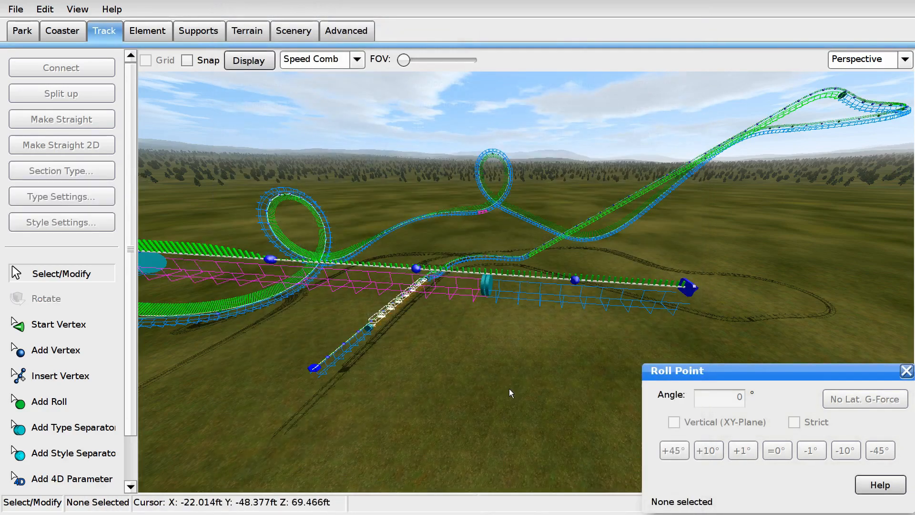
{"action": "double_click", "coordinate": [493, 316]}
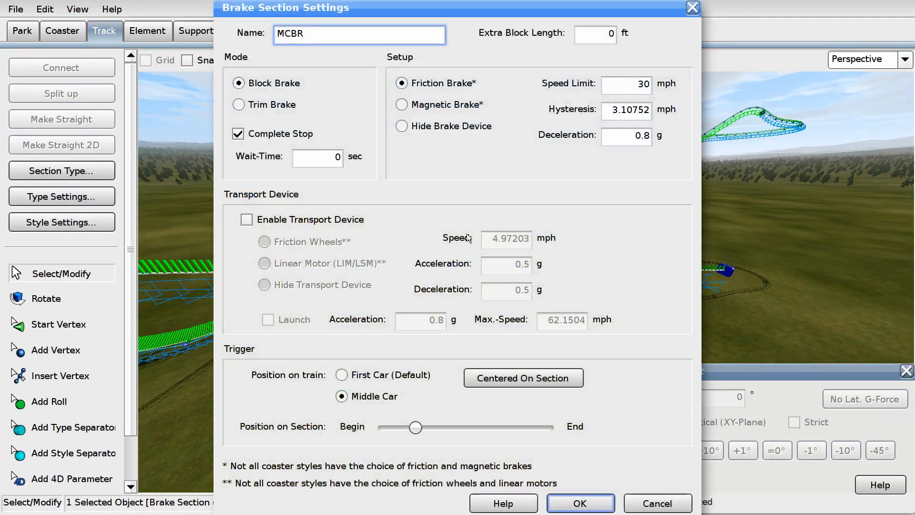
{"action": "left_click", "coordinate": [241, 134]}
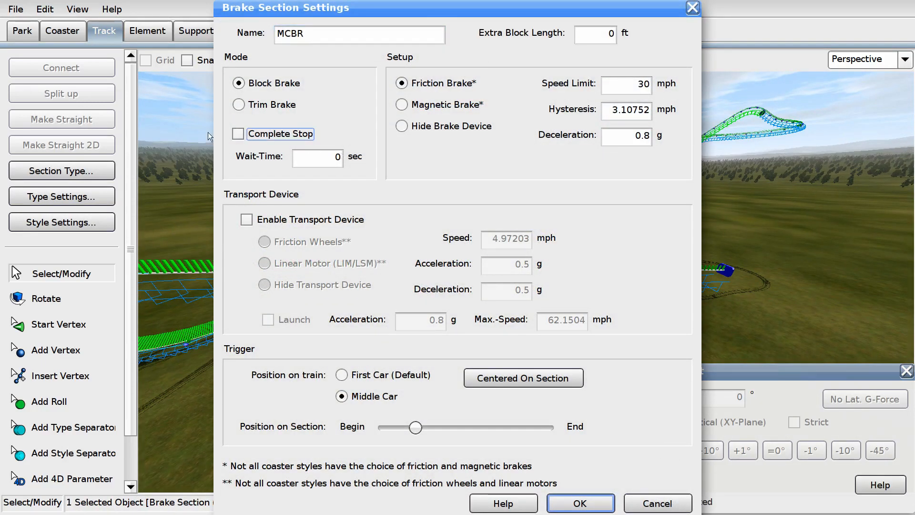
{"action": "left_click", "coordinate": [579, 503]}
Step: Go through the mode and train settings in the coaster's properties and apply them
{"action": "right_click_drag", "start_coordinate": [541, 380], "coordinate": [501, 390]}
{"action": "middle_click_drag", "start_coordinate": [541, 380], "coordinate": [581, 380]}
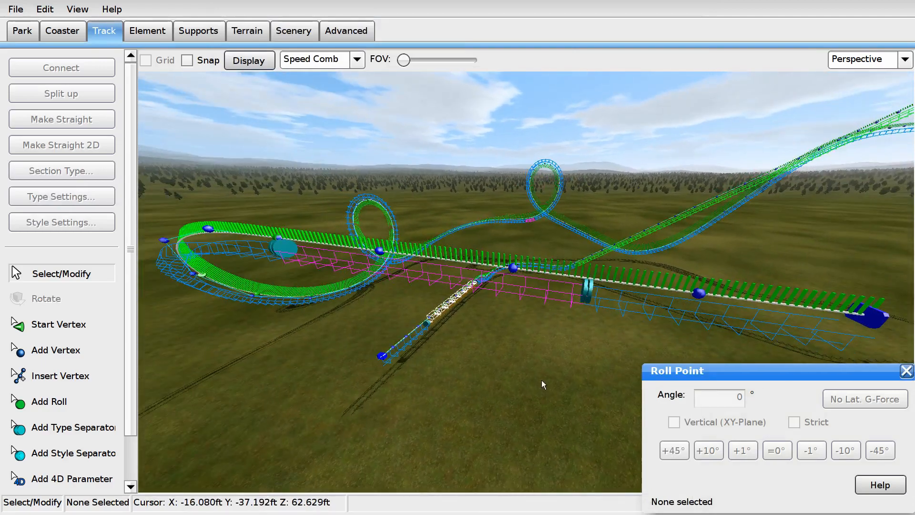
{"action": "left_click", "coordinate": [56, 31]}
{"action": "left_click", "coordinate": [68, 171]}
{"action": "left_click", "coordinate": [318, 105]}
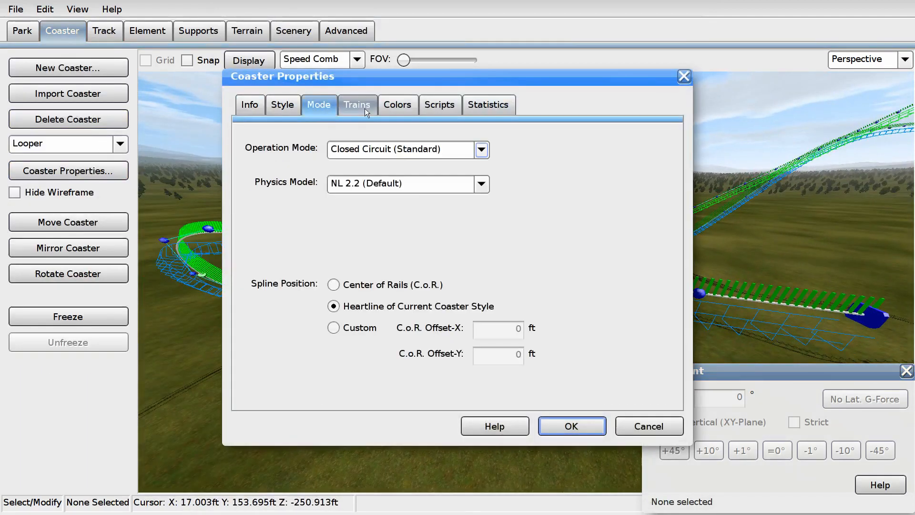
{"action": "left_click", "coordinate": [364, 110]}
{"action": "left_click", "coordinate": [548, 420]}
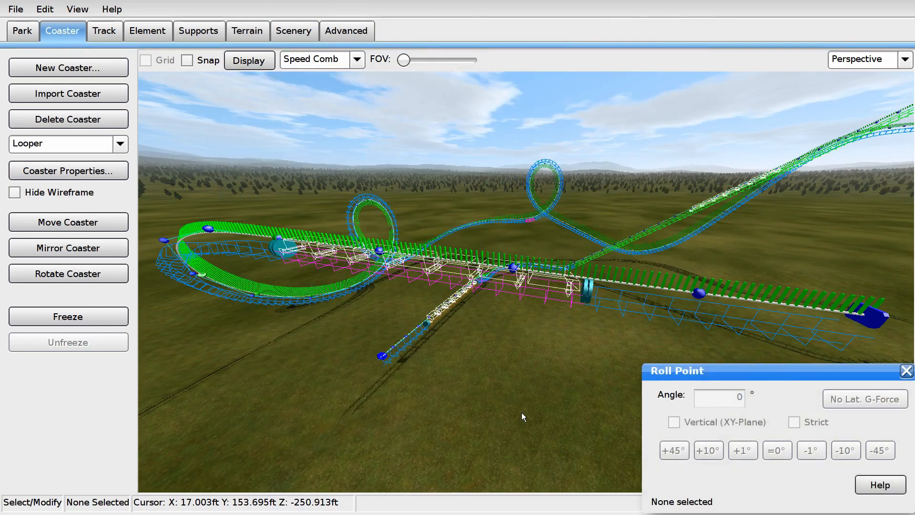
Step: Inspect the trains on the layout, then turn off the Speed Comb and show the track in the Left view
{"action": "middle_click_drag", "start_coordinate": [587, 290], "coordinate": [548, 284]}
{"action": "right_click_drag", "start_coordinate": [548, 284], "coordinate": [498, 286]}
{"action": "left_click_drag", "start_coordinate": [494, 292], "coordinate": [533, 297]}
{"action": "middle_click_drag", "start_coordinate": [533, 300], "coordinate": [756, 108]}
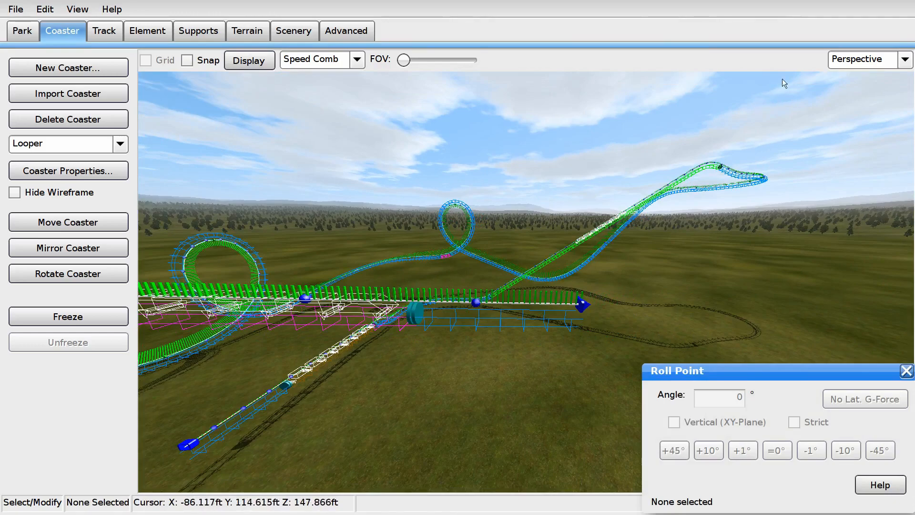
{"action": "left_click", "coordinate": [904, 59]}
{"action": "left_click", "coordinate": [857, 89]}
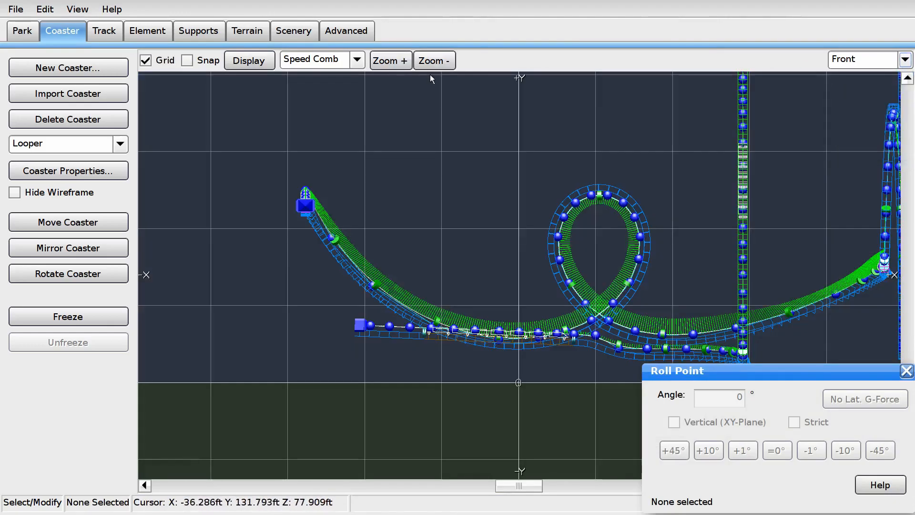
{"action": "left_click", "coordinate": [357, 60]}
{"action": "left_click", "coordinate": [314, 75]}
{"action": "left_click", "coordinate": [434, 60]}
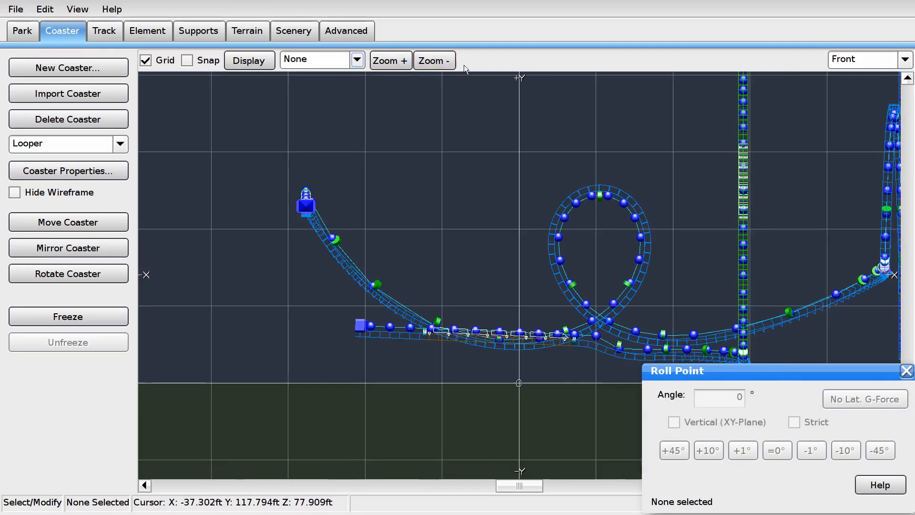
{"action": "left_click", "coordinate": [851, 59]}
{"action": "left_click", "coordinate": [853, 111]}
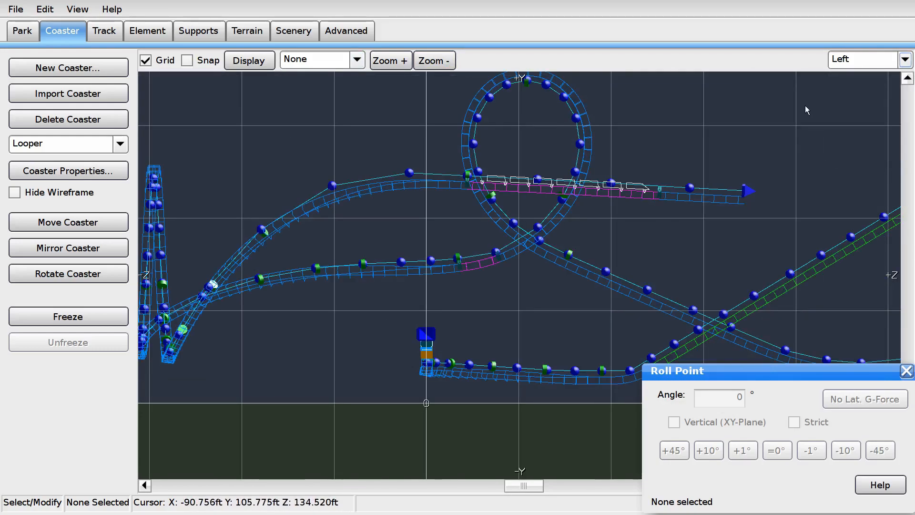
Step: Add four vertices after the brake section, forming a drop that crosses the lift hill and levels out
{"action": "right_click_drag", "start_coordinate": [793, 125], "coordinate": [458, 173]}
{"action": "scroll", "coordinate": [573, 177], "scroll_direction": "up", "scroll_amount": 5}
{"action": "left_click_drag", "start_coordinate": [446, 188], "coordinate": [478, 175]}
{"action": "key", "text": "ctrl+z"}
{"action": "right_click_drag", "start_coordinate": [494, 228], "coordinate": [421, 202]}
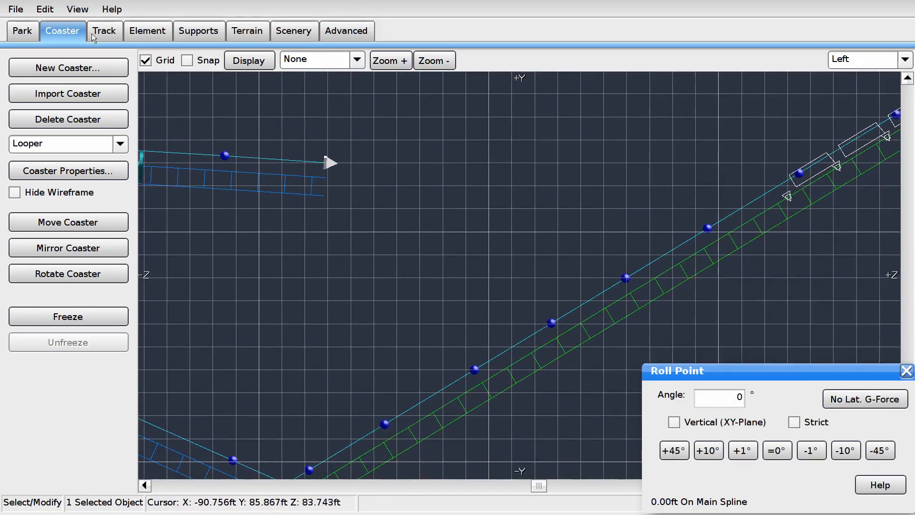
{"action": "left_click", "coordinate": [106, 31]}
{"action": "left_click", "coordinate": [443, 229]}
{"action": "right_click_drag", "start_coordinate": [444, 228], "coordinate": [422, 162]}
{"action": "left_click", "coordinate": [539, 276]}
{"action": "right_click_drag", "start_coordinate": [578, 353], "coordinate": [535, 265]}
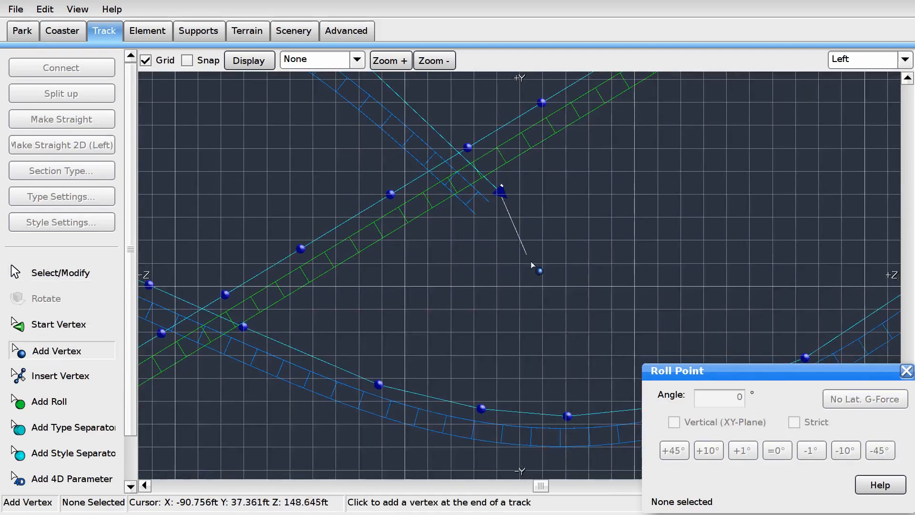
{"action": "scroll", "coordinate": [635, 288], "scroll_direction": "down", "scroll_amount": 3}
{"action": "left_click", "coordinate": [625, 276]}
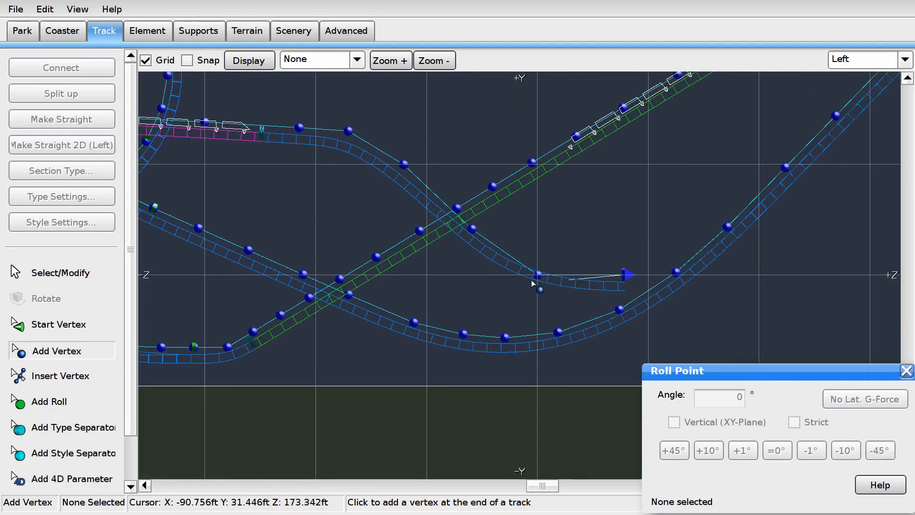
Step: Display the Speed Comb to check the speed at the end of the new drop, then hide it again
{"action": "left_click", "coordinate": [61, 272]}
{"action": "scroll", "coordinate": [358, 206], "scroll_direction": "up", "scroll_amount": 2}
{"action": "left_click", "coordinate": [357, 59]}
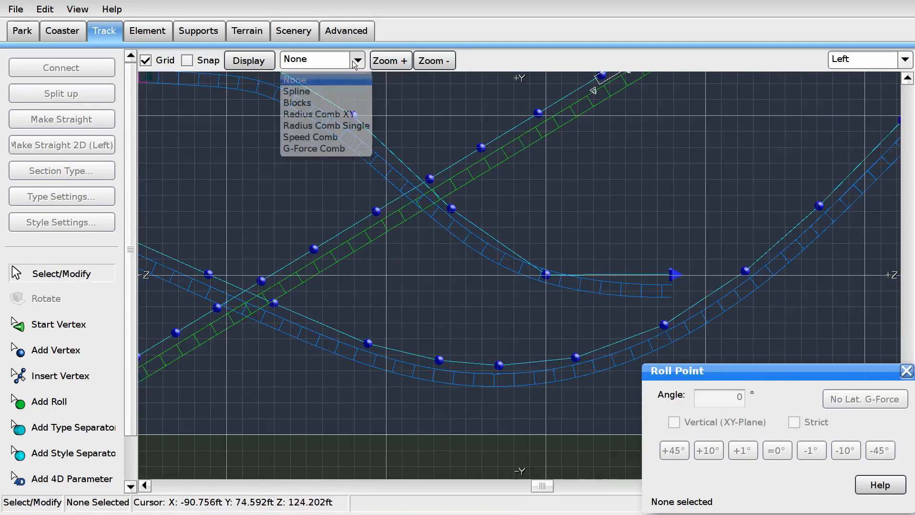
{"action": "left_click", "coordinate": [324, 138]}
{"action": "right_click_drag", "start_coordinate": [616, 242], "coordinate": [539, 261]}
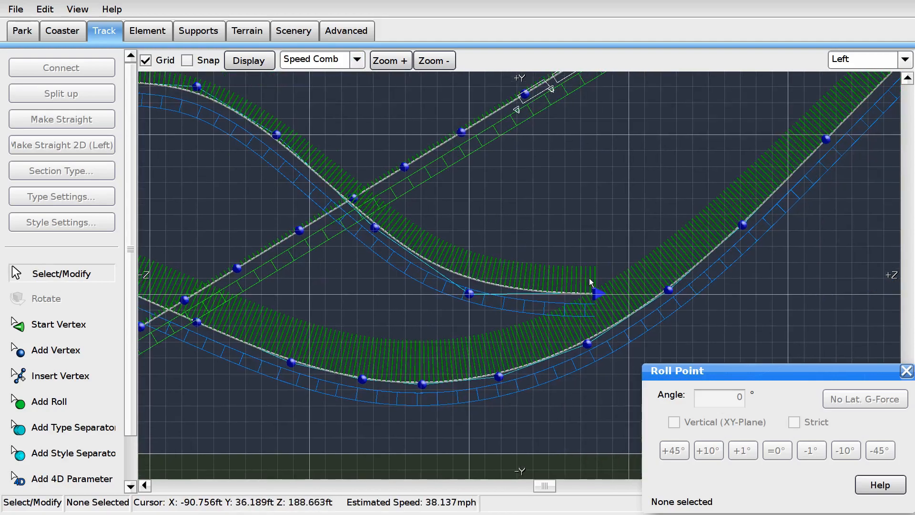
{"action": "left_click", "coordinate": [356, 59]}
{"action": "left_click", "coordinate": [305, 76]}
Step: Select the vertices along the mid-course brake straight and align them with Make Straight 2D in the Left view
{"action": "scroll", "coordinate": [316, 125], "scroll_direction": "down", "scroll_amount": 3}
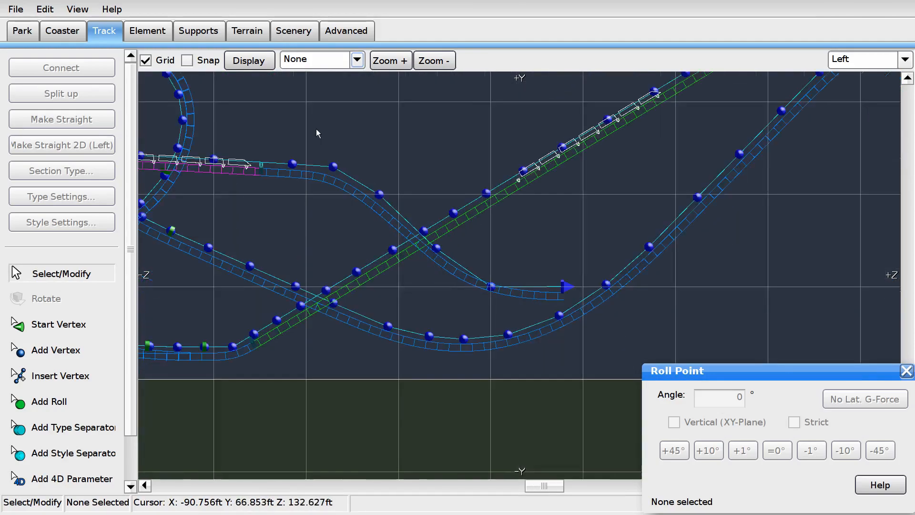
{"action": "right_click_drag", "start_coordinate": [336, 133], "coordinate": [411, 164]}
{"action": "scroll", "coordinate": [350, 128], "scroll_direction": "up", "scroll_amount": 1}
{"action": "right_click", "coordinate": [362, 147]}
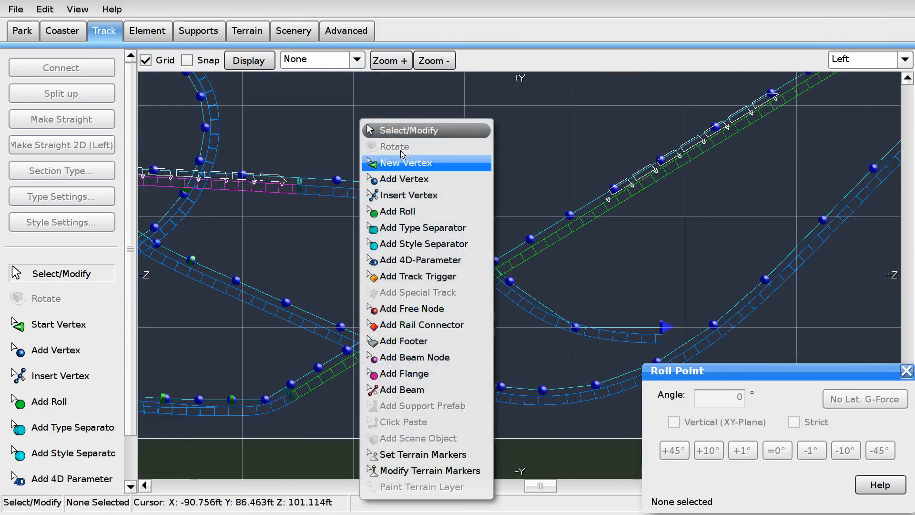
{"action": "right_click_drag", "start_coordinate": [325, 127], "coordinate": [510, 141]}
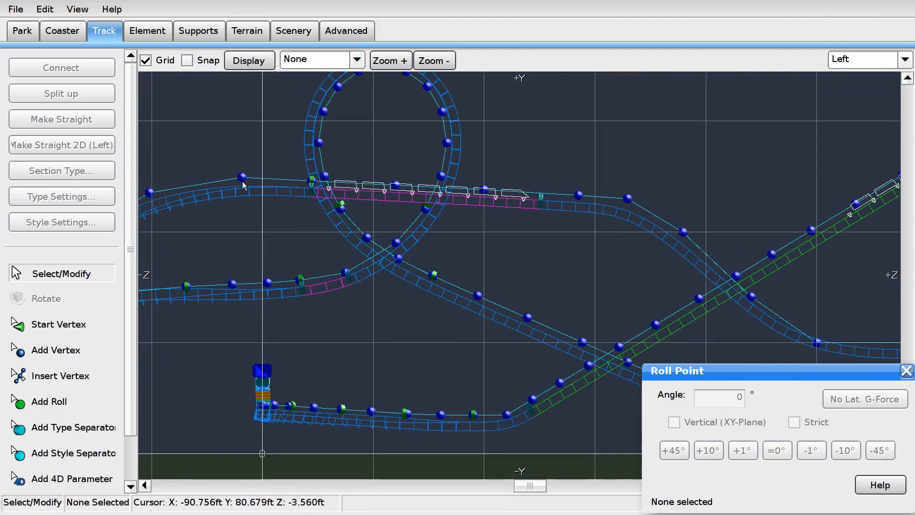
{"action": "left_click", "coordinate": [240, 178]}
{"action": "left_click_drag", "start_coordinate": [317, 177], "coordinate": [319, 176], "text": "shift"}
{"action": "left_click_drag", "start_coordinate": [376, 170], "coordinate": [414, 190], "text": "shift"}
{"action": "left_click_drag", "start_coordinate": [483, 174], "coordinate": [586, 209], "text": "shift"}
{"action": "left_click", "coordinate": [61, 141]}
{"action": "left_click_drag", "start_coordinate": [642, 208], "coordinate": [643, 208], "text": "shift"}
{"action": "left_click", "coordinate": [80, 141]}
{"action": "left_click", "coordinate": [355, 147]}
Step: Inspect the new drop after the brake section and select the track's end vertex
{"action": "right_click_drag", "start_coordinate": [629, 127], "coordinate": [374, 68]}
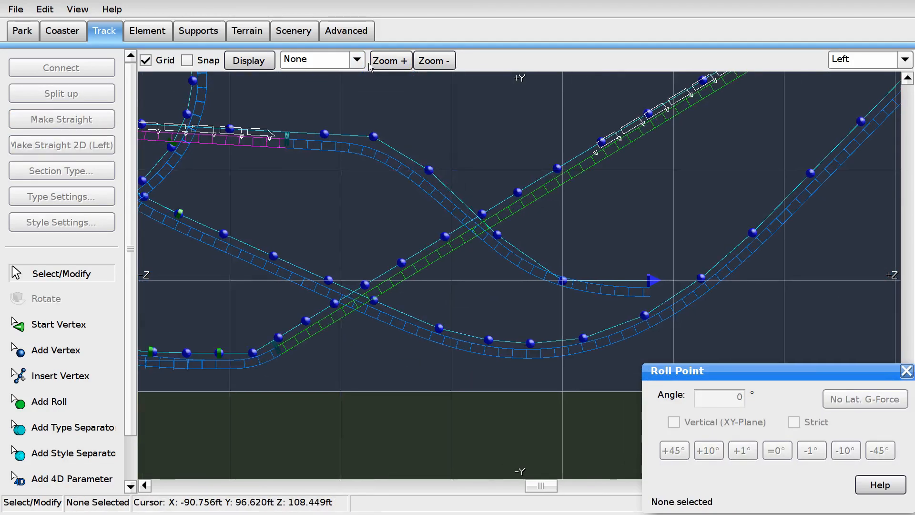
{"action": "scroll", "coordinate": [492, 153], "scroll_direction": "up", "scroll_amount": 2}
{"action": "right_click_drag", "start_coordinate": [443, 133], "coordinate": [439, 165]}
{"action": "left_click_drag", "start_coordinate": [362, 118], "coordinate": [435, 187]}
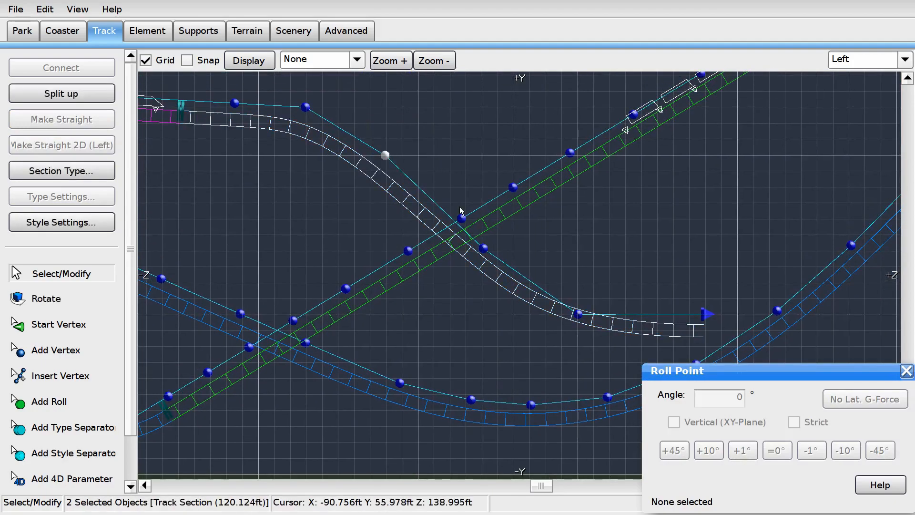
{"action": "left_click", "coordinate": [631, 240]}
{"action": "right_click_drag", "start_coordinate": [638, 246], "coordinate": [468, 191]}
{"action": "left_click", "coordinate": [538, 257]}
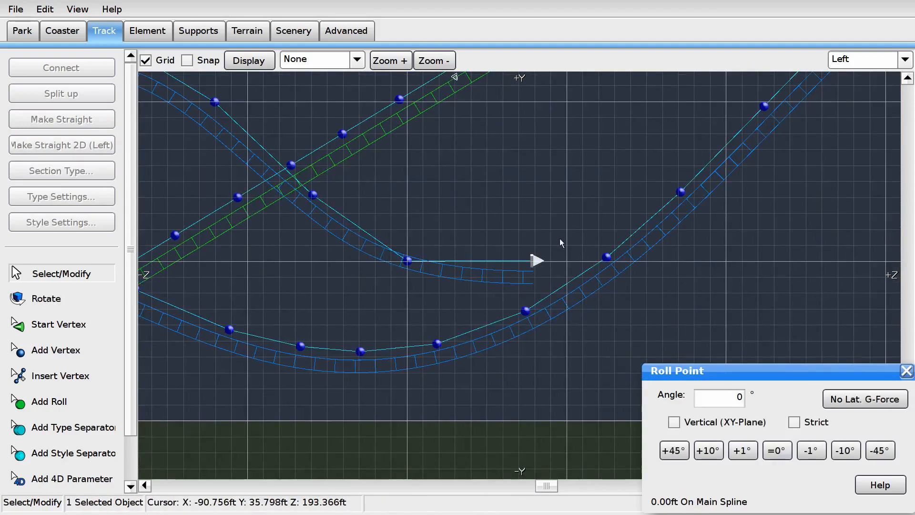
{"action": "right_click_drag", "start_coordinate": [576, 205], "coordinate": [511, 200]}
{"action": "left_click", "coordinate": [305, 64]}
{"action": "left_click", "coordinate": [300, 80]}
{"action": "left_click", "coordinate": [18, 6]}
{"action": "left_click", "coordinate": [44, 77]}
{"action": "left_click", "coordinate": [481, 248]}
{"action": "left_click", "coordinate": [474, 252]}
Step: In the Top view, move the end vertex sideways toward +X so the end of the drop curves, and return to Perspective
{"action": "left_click", "coordinate": [867, 59]}
{"action": "left_click", "coordinate": [872, 141]}
{"action": "right_click_drag", "start_coordinate": [571, 229], "coordinate": [709, 180]}
{"action": "key", "text": "w"}
{"action": "left_click", "coordinate": [863, 59]}
{"action": "left_click", "coordinate": [833, 75]}
{"action": "right_click_drag", "start_coordinate": [782, 108], "coordinate": [490, 133]}
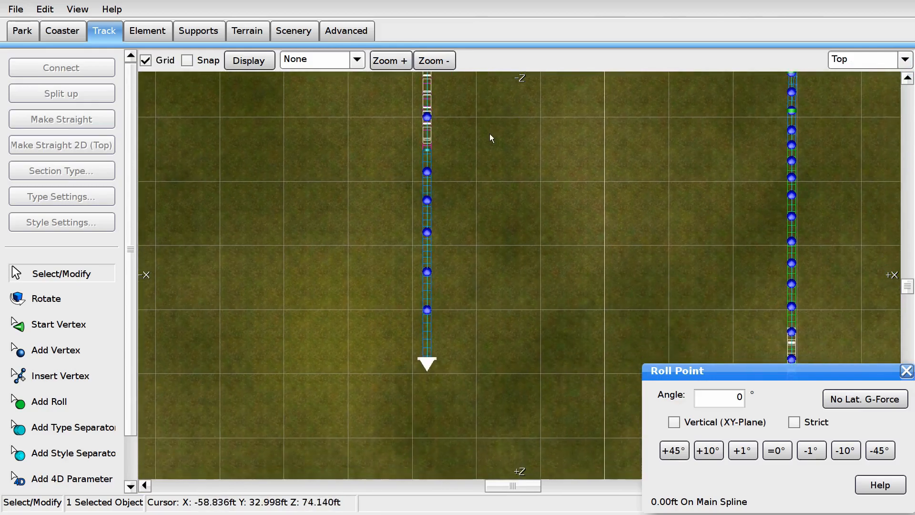
{"action": "right_click_drag", "start_coordinate": [503, 276], "coordinate": [499, 162]}
{"action": "scroll", "coordinate": [496, 210], "scroll_direction": "up", "scroll_amount": 2}
{"action": "left_click", "coordinate": [904, 59]}
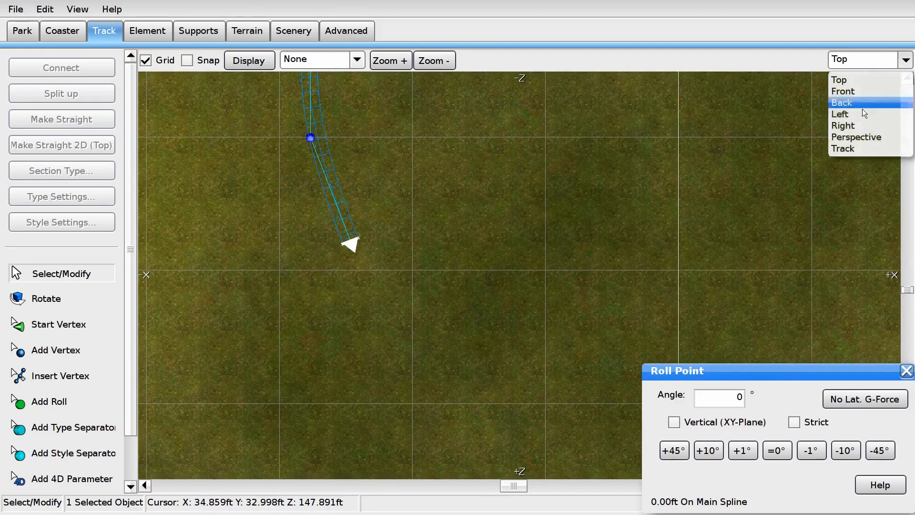
{"action": "left_click", "coordinate": [861, 136]}
Step: Check the drop with the G-Force Comb, and pull the end vertex slightly back along the track
{"action": "scroll", "coordinate": [748, 202], "scroll_direction": "down", "scroll_amount": 3}
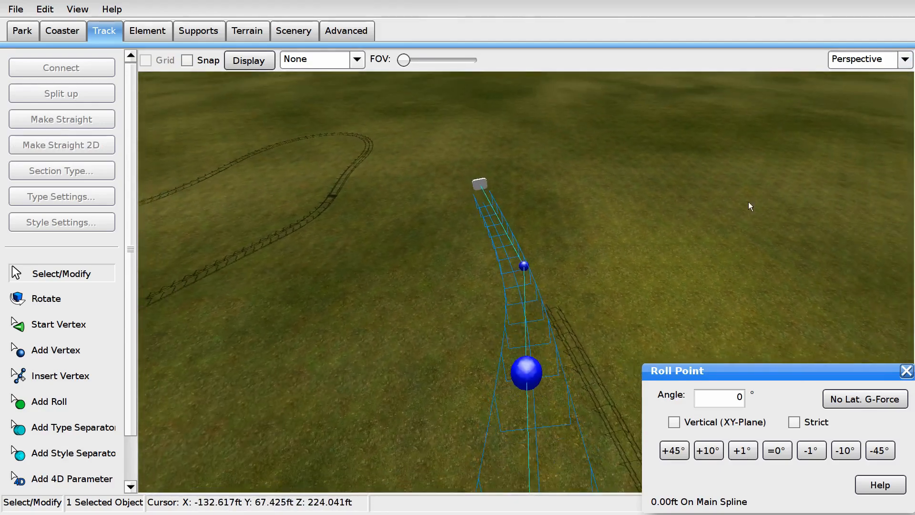
{"action": "right_click_drag", "start_coordinate": [733, 196], "coordinate": [798, 108]}
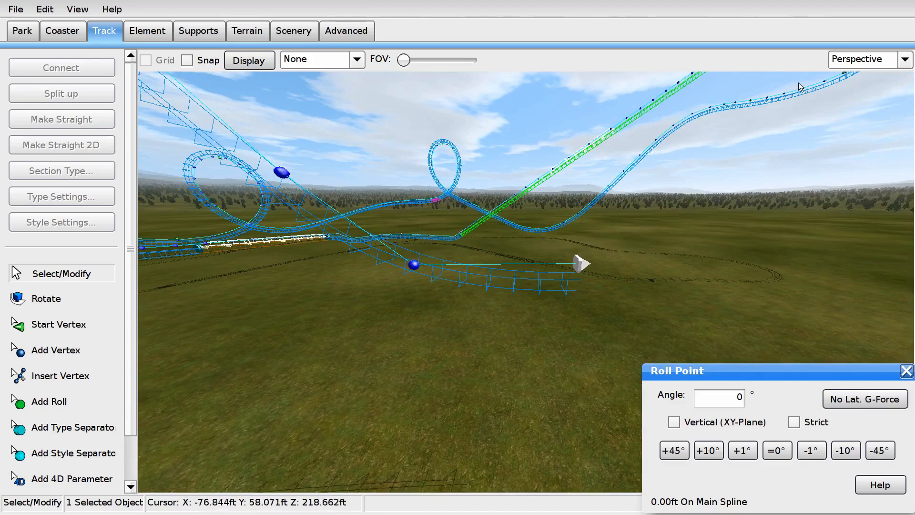
{"action": "left_click", "coordinate": [282, 59]}
{"action": "left_click", "coordinate": [315, 149]}
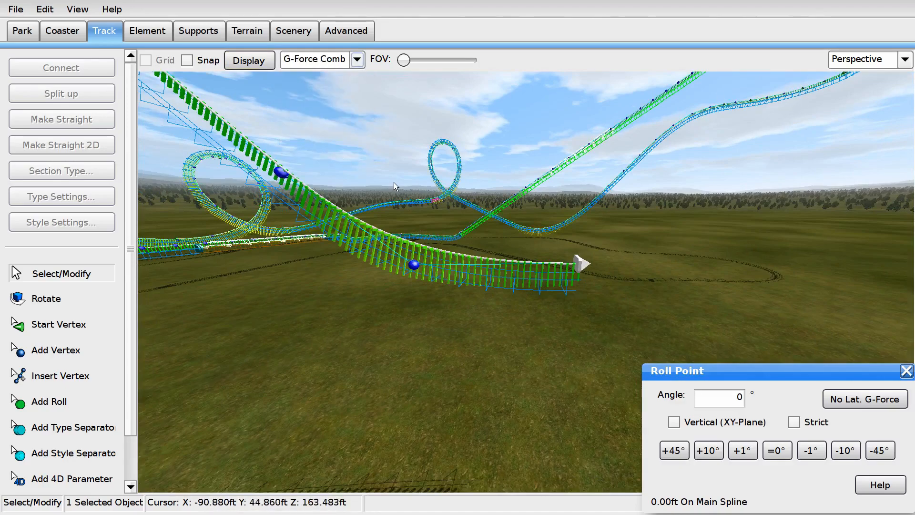
{"action": "left_click", "coordinate": [296, 62]}
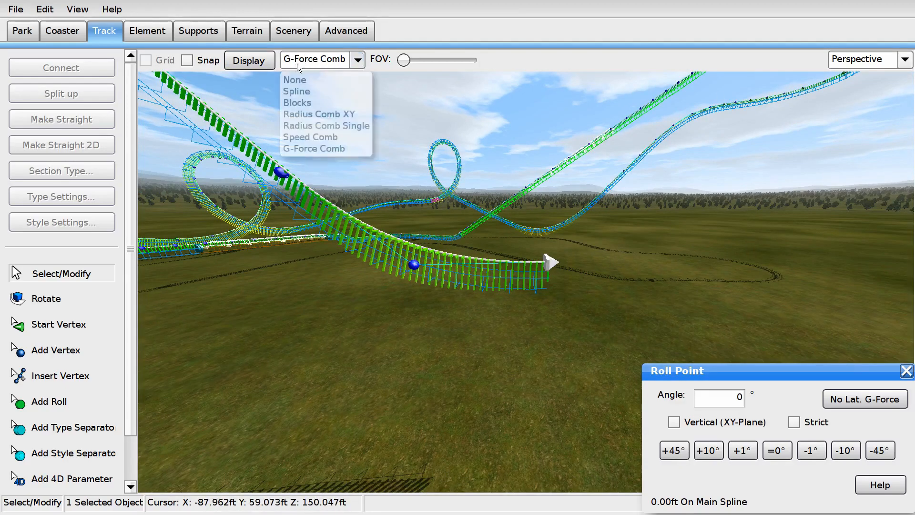
{"action": "left_click", "coordinate": [297, 71]}
Step: Append a mirrored Corkscrew Formula element at 100% scale to the end vertex, keeping the formula's preset values
{"action": "left_click", "coordinate": [345, 124]}
{"action": "right_click_drag", "start_coordinate": [345, 124], "coordinate": [563, 295]}
{"action": "left_click", "coordinate": [563, 294]}
{"action": "left_click", "coordinate": [147, 30]}
{"action": "left_click", "coordinate": [68, 67]}
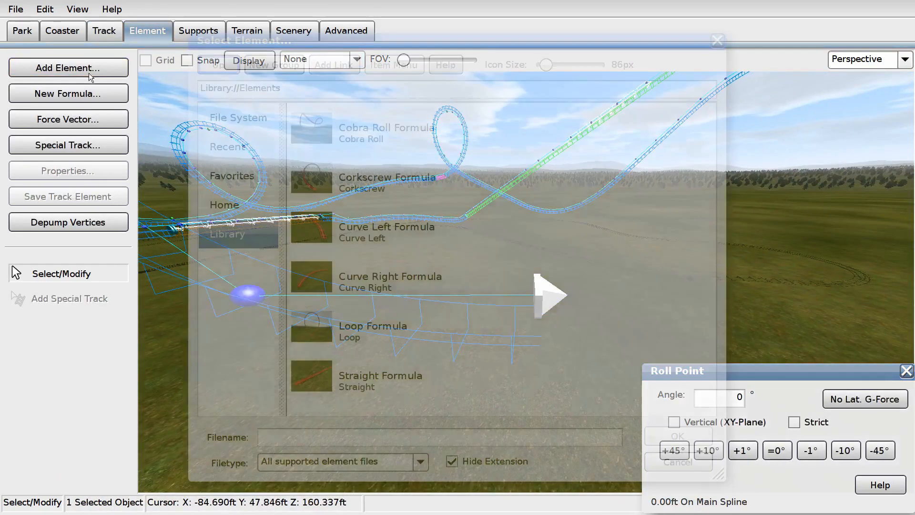
{"action": "double_click", "coordinate": [398, 186]}
{"action": "left_click", "coordinate": [537, 331]}
{"action": "left_click", "coordinate": [537, 331]}
{"action": "left_click", "coordinate": [537, 332]}
{"action": "left_click", "coordinate": [351, 229]}
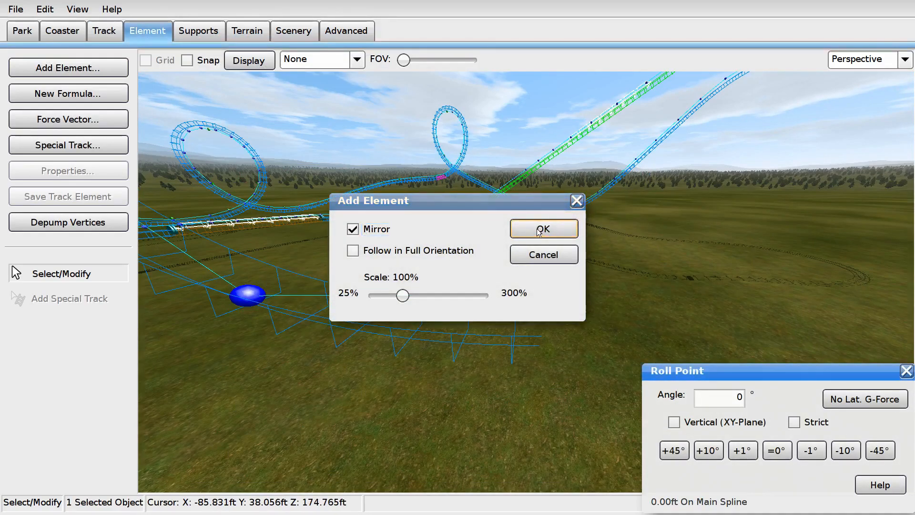
{"action": "left_click", "coordinate": [543, 229]}
{"action": "right_click_drag", "start_coordinate": [543, 232], "coordinate": [544, 234]}
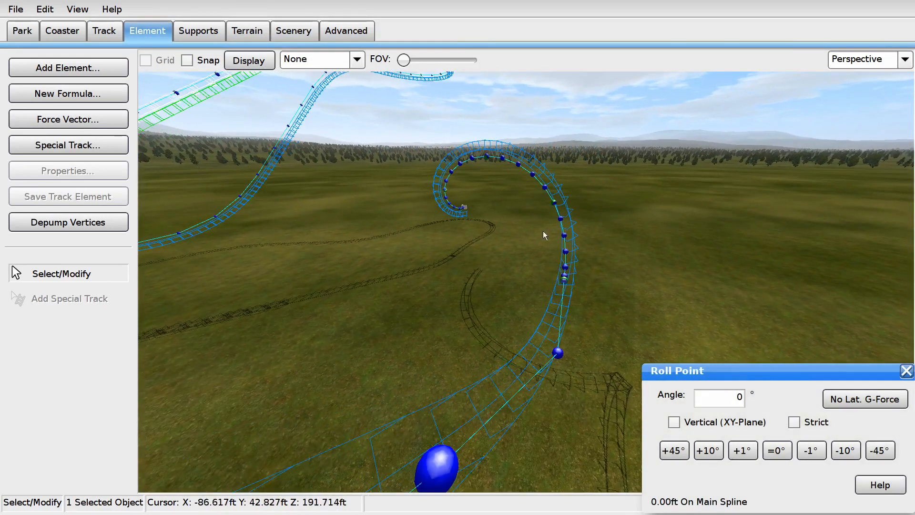
Step: Try to append a second Corkscrew Formula element with a radius of 12.3 ft and a stretch of 1.245
{"action": "left_click", "coordinate": [99, 71]}
{"action": "left_click", "coordinate": [325, 125]}
{"action": "double_click", "coordinate": [399, 189]}
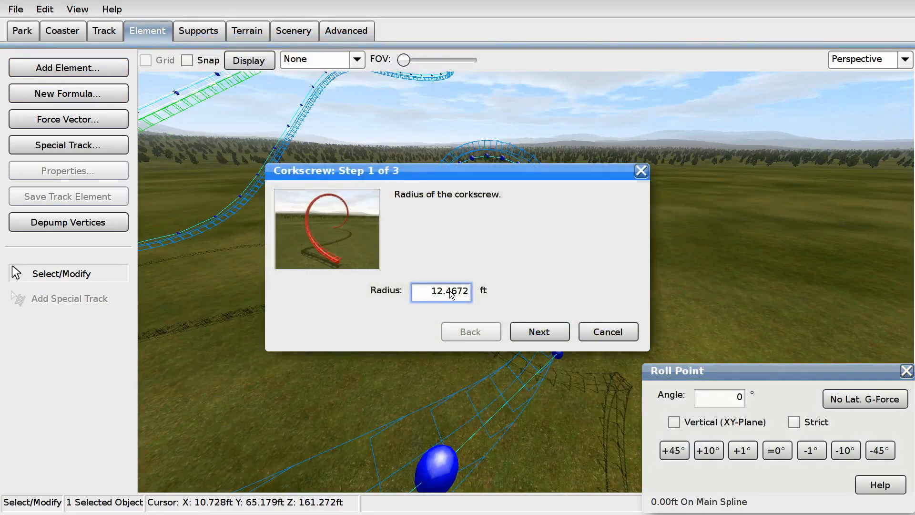
{"action": "left_click_drag", "start_coordinate": [470, 295], "coordinate": [454, 295]}
{"action": "type", "text": "3"}
{"action": "left_click", "coordinate": [529, 332]}
{"action": "left_click", "coordinate": [539, 332]}
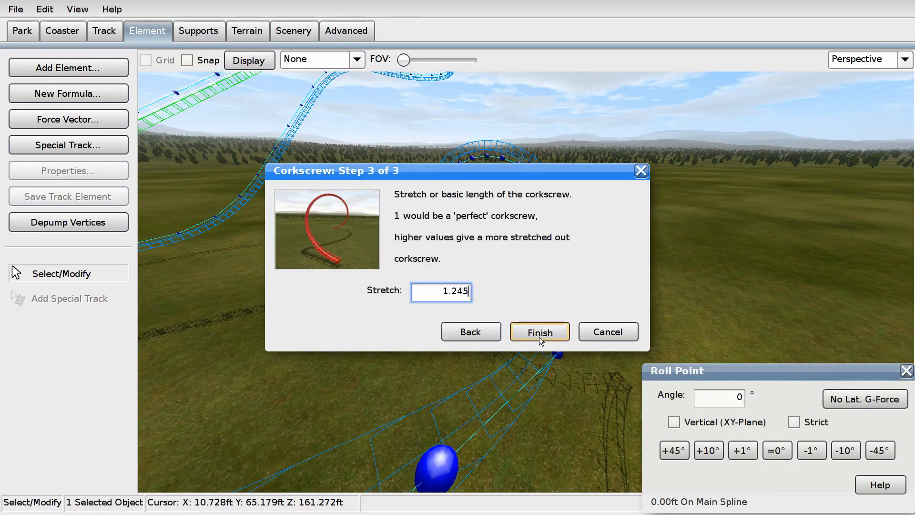
{"action": "left_click", "coordinate": [539, 333]}
{"action": "left_click", "coordinate": [539, 230]}
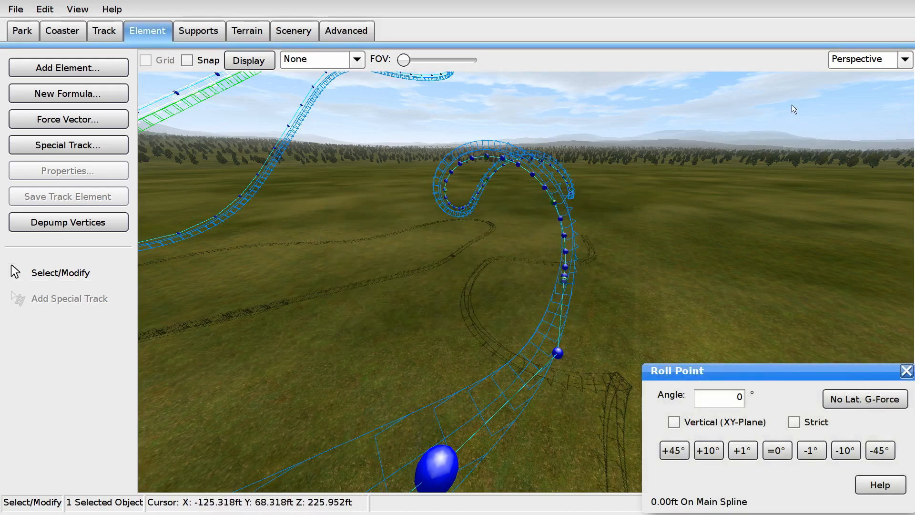
Step: Append an unmirrored Corkscrew Formula element with a radius of 12.3 ft at 100% scale to the end vertex
{"action": "left_click", "coordinate": [76, 68]}
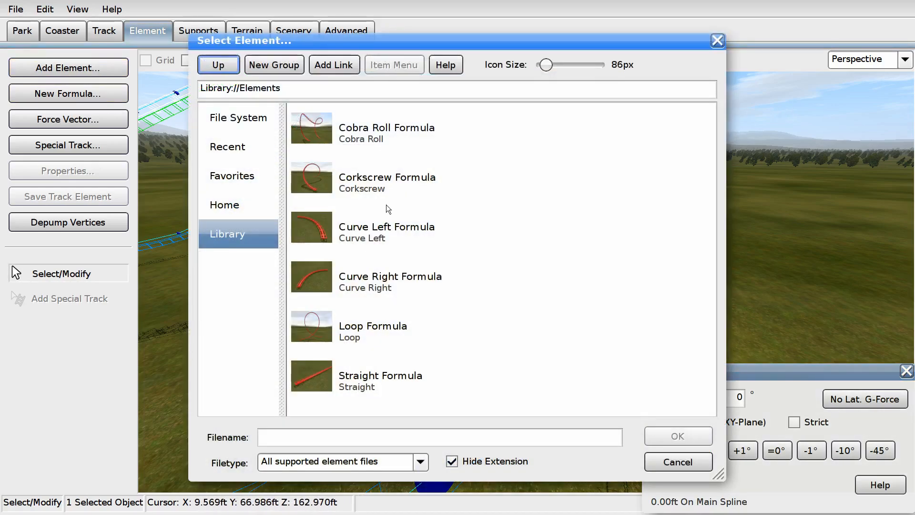
{"action": "double_click", "coordinate": [386, 200]}
{"action": "type", "text": "12.3"}
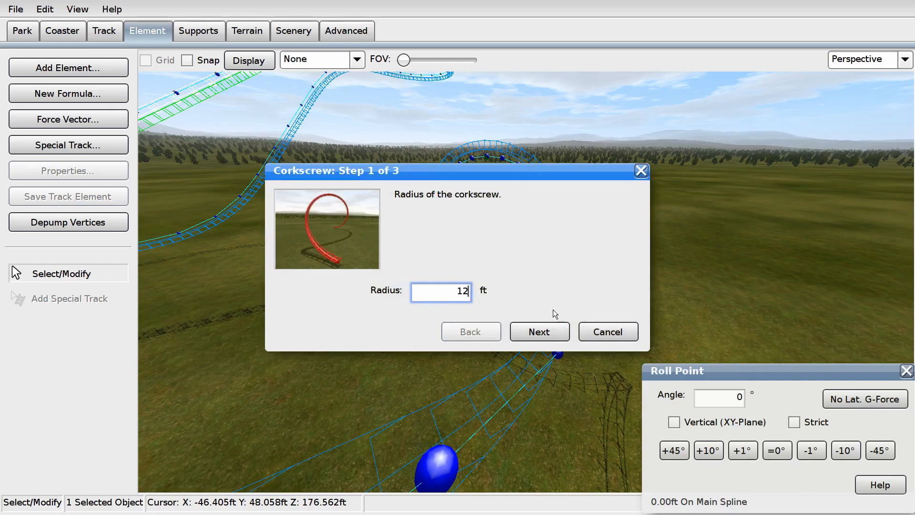
{"action": "left_click", "coordinate": [536, 330]}
{"action": "left_click", "coordinate": [536, 330]}
{"action": "left_click", "coordinate": [536, 330]}
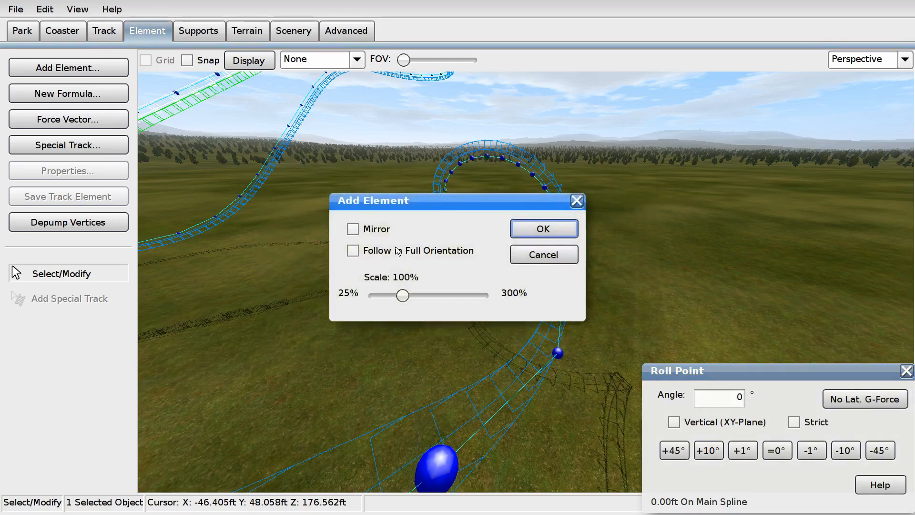
{"action": "left_click", "coordinate": [524, 227]}
Step: In the Top view, select both corkscrews and rotate them slightly counter-clockwise together
{"action": "left_click", "coordinate": [845, 60]}
{"action": "left_click", "coordinate": [839, 80]}
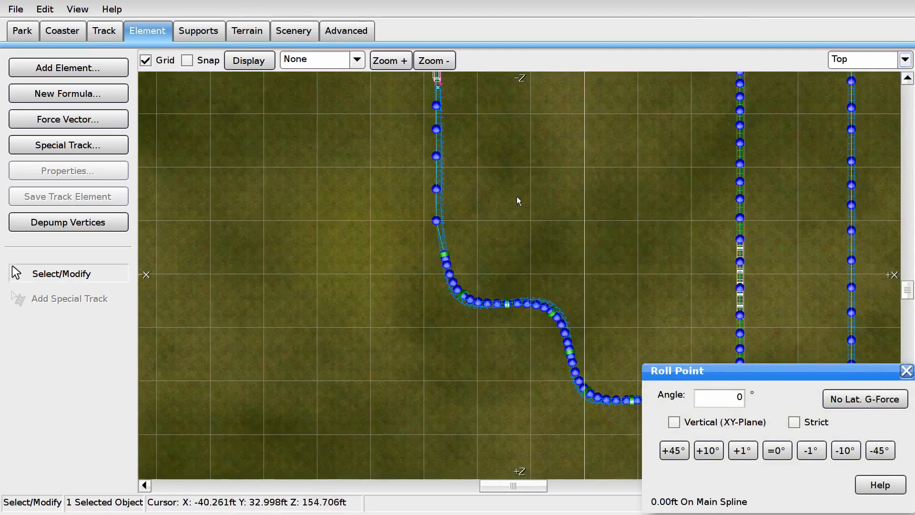
{"action": "scroll", "coordinate": [517, 197], "scroll_direction": "down", "scroll_amount": 2}
{"action": "right_click_drag", "start_coordinate": [542, 251], "coordinate": [516, 206]}
{"action": "scroll", "coordinate": [412, 220], "scroll_direction": "up", "scroll_amount": 7}
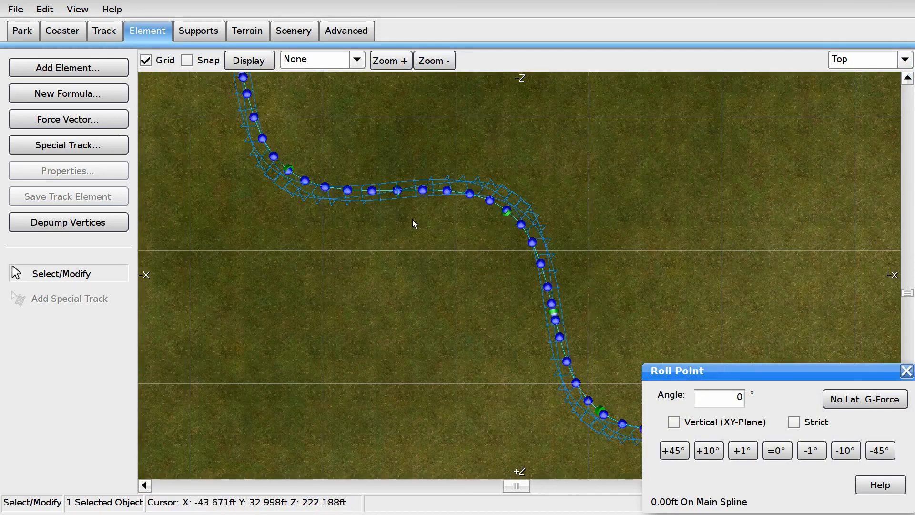
{"action": "right_click_drag", "start_coordinate": [416, 213], "coordinate": [464, 235]}
{"action": "right_click_drag", "start_coordinate": [391, 135], "coordinate": [452, 203]}
{"action": "scroll", "coordinate": [460, 209], "scroll_direction": "down", "scroll_amount": 4}
{"action": "right_click_drag", "start_coordinate": [491, 258], "coordinate": [394, 143]}
{"action": "left_click_drag", "start_coordinate": [269, 98], "coordinate": [629, 354]}
{"action": "left_click", "coordinate": [88, 33]}
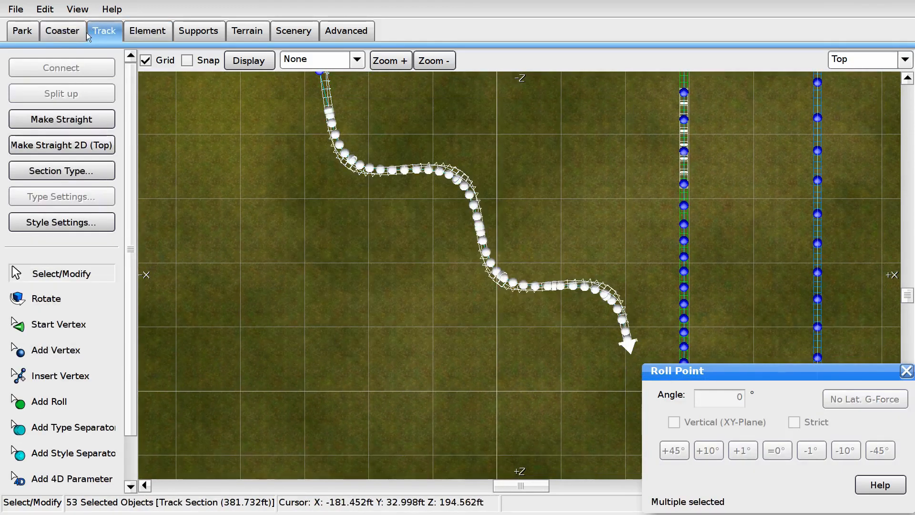
{"action": "left_click", "coordinate": [73, 36]}
{"action": "left_click", "coordinate": [89, 35]}
{"action": "left_click", "coordinate": [85, 298]}
{"action": "left_click_drag", "start_coordinate": [286, 259], "coordinate": [264, 257]}
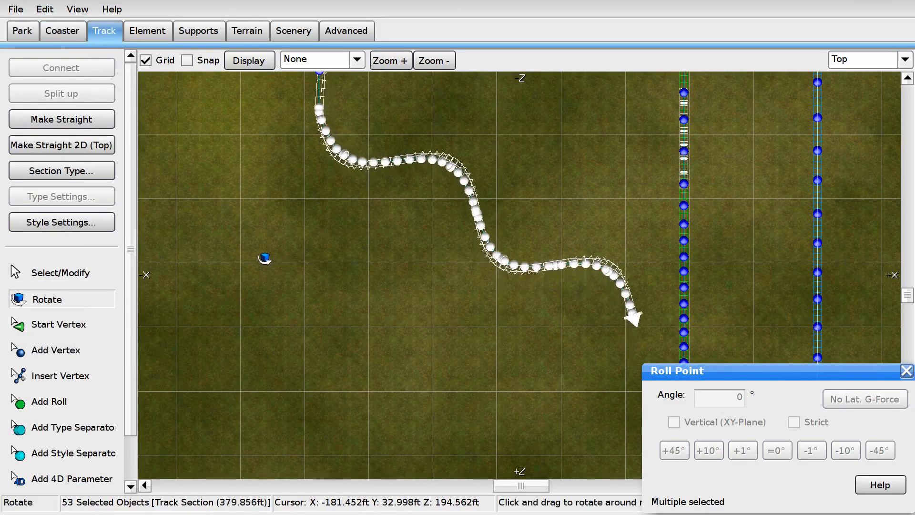
Step: Move the selected corkscrews slightly toward +X relative to the drop and clear the selection
{"action": "left_click", "coordinate": [61, 273]}
{"action": "scroll", "coordinate": [379, 274], "scroll_direction": "up", "scroll_amount": 4}
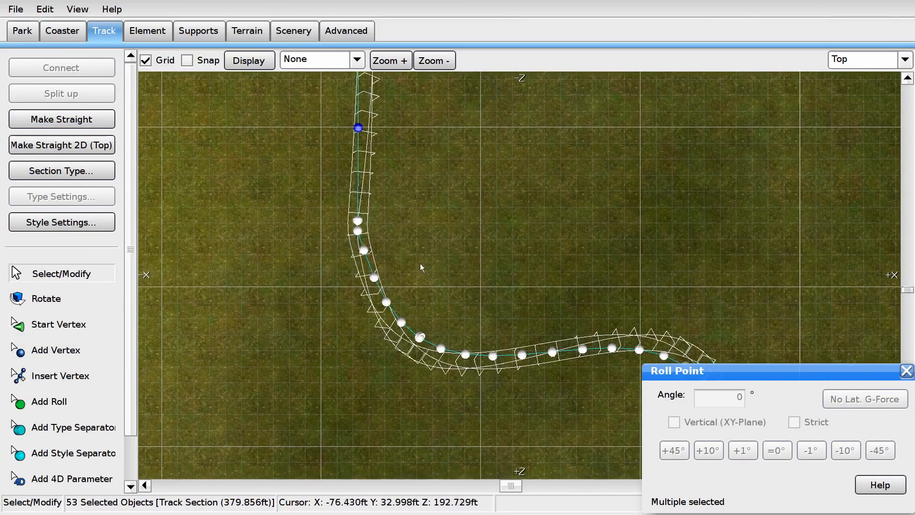
{"action": "left_click_drag", "start_coordinate": [359, 252], "coordinate": [394, 251]}
{"action": "scroll", "coordinate": [398, 253], "scroll_direction": "down", "scroll_amount": 5}
{"action": "right_click_drag", "start_coordinate": [603, 238], "coordinate": [428, 114]}
{"action": "left_click", "coordinate": [429, 115]}
Step: In the Perspective view, select roughly every second vertex along both corkscrews and delete them to thin out the track
{"action": "left_click", "coordinate": [904, 60]}
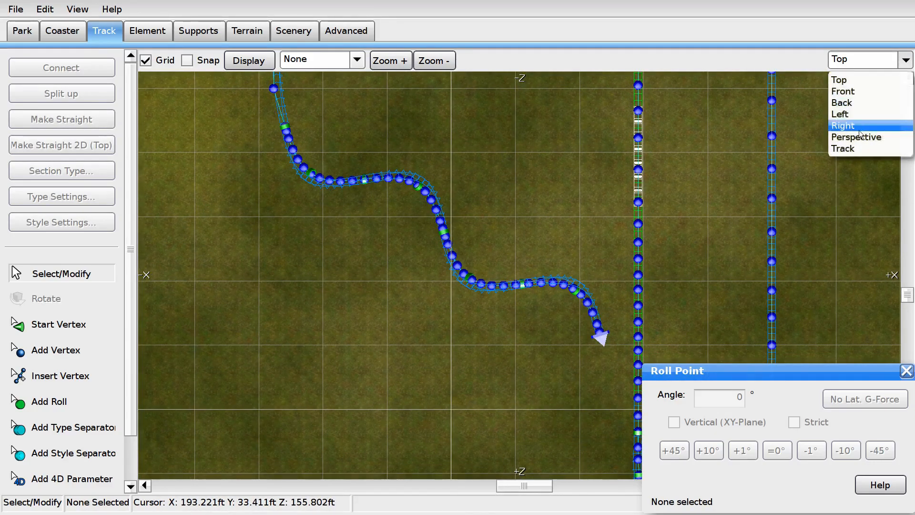
{"action": "left_click", "coordinate": [860, 136]}
{"action": "right_click_drag", "start_coordinate": [558, 190], "coordinate": [559, 227]}
{"action": "left_click", "coordinate": [461, 271]}
{"action": "left_click", "coordinate": [529, 262], "text": "shift"}
{"action": "right_click_drag", "start_coordinate": [530, 262], "coordinate": [667, 291]}
{"action": "key", "text": "s"}
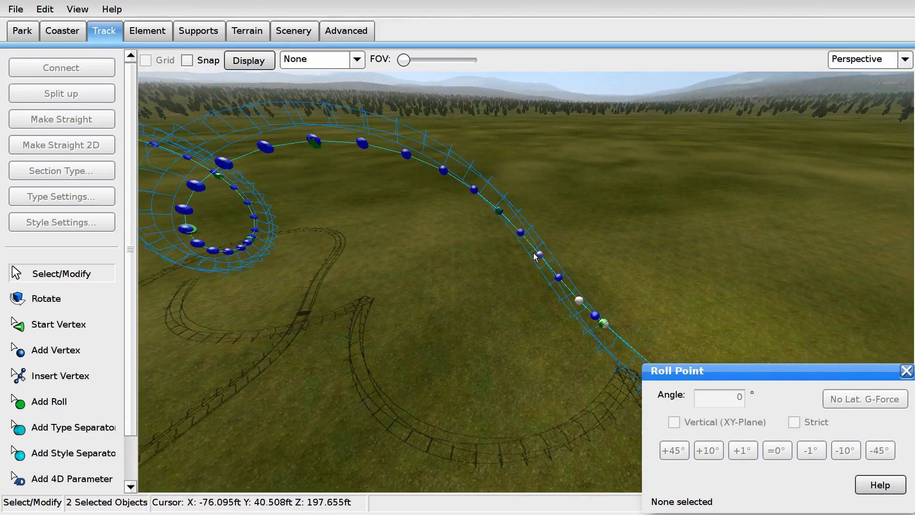
{"action": "left_click", "coordinate": [535, 253], "text": "shift"}
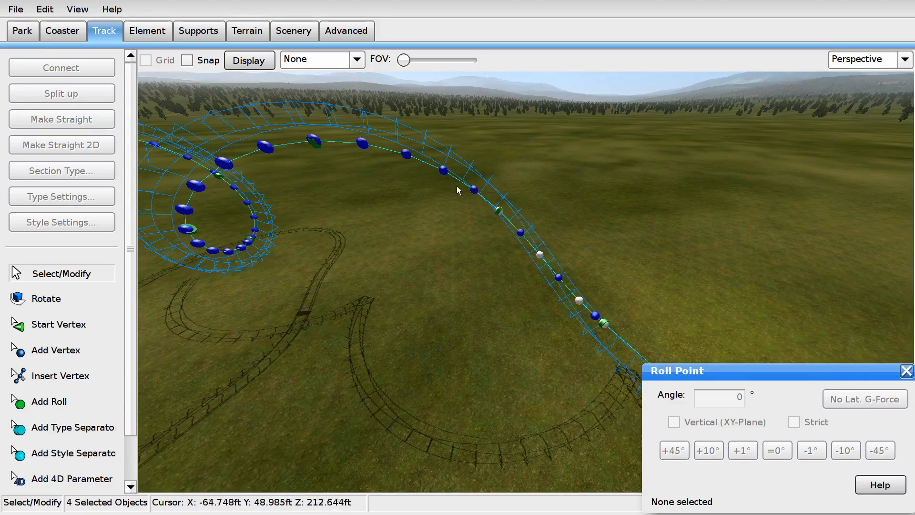
{"action": "left_click", "coordinate": [276, 145], "text": "shift"}
{"action": "right_click_drag", "start_coordinate": [277, 144], "coordinate": [297, 155]}
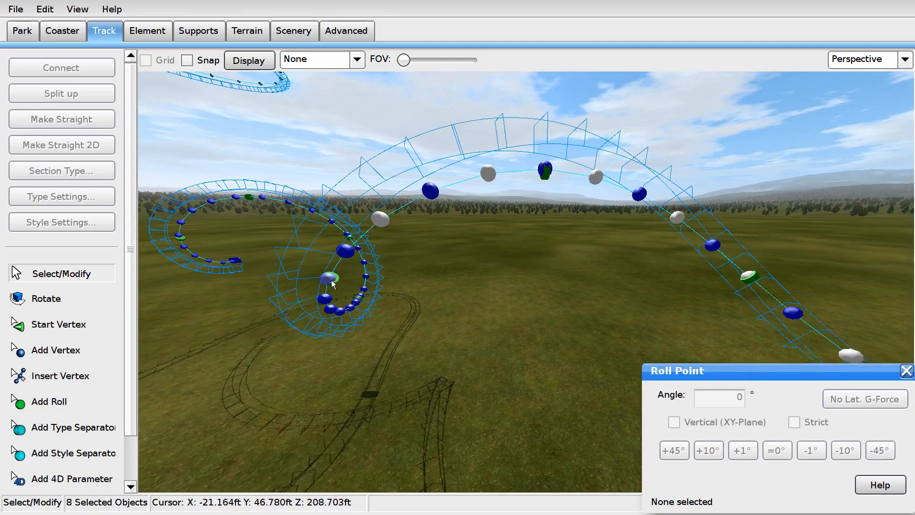
{"action": "right_click_drag", "start_coordinate": [392, 273], "coordinate": [373, 272]}
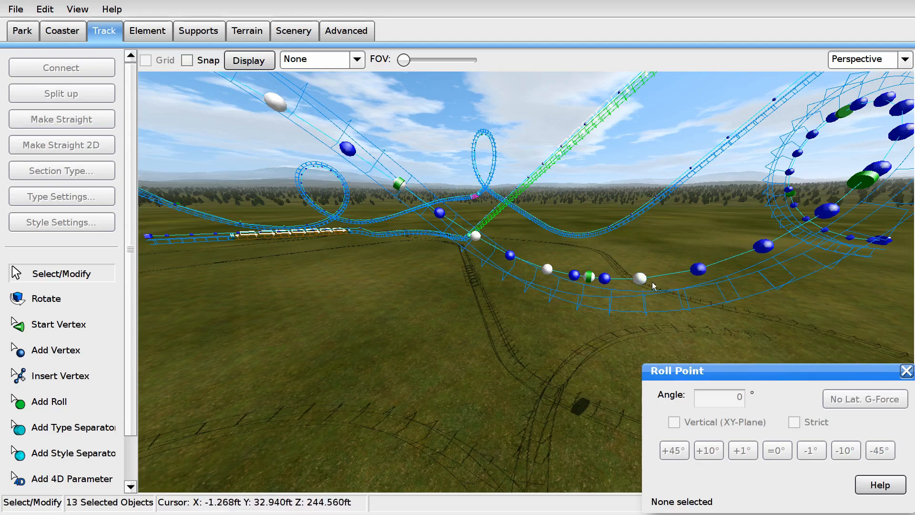
{"action": "left_click", "coordinate": [761, 245], "text": "shift"}
{"action": "right_click_drag", "start_coordinate": [761, 245], "coordinate": [806, 267]}
{"action": "right_click_drag", "start_coordinate": [420, 214], "coordinate": [445, 239]}
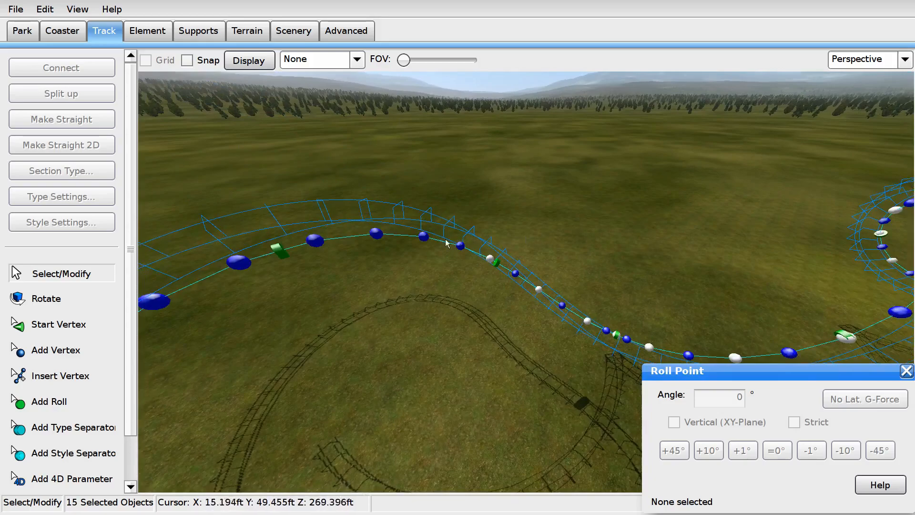
{"action": "left_click", "coordinate": [308, 242], "text": "shift"}
{"action": "right_click_drag", "start_coordinate": [308, 242], "coordinate": [410, 217]}
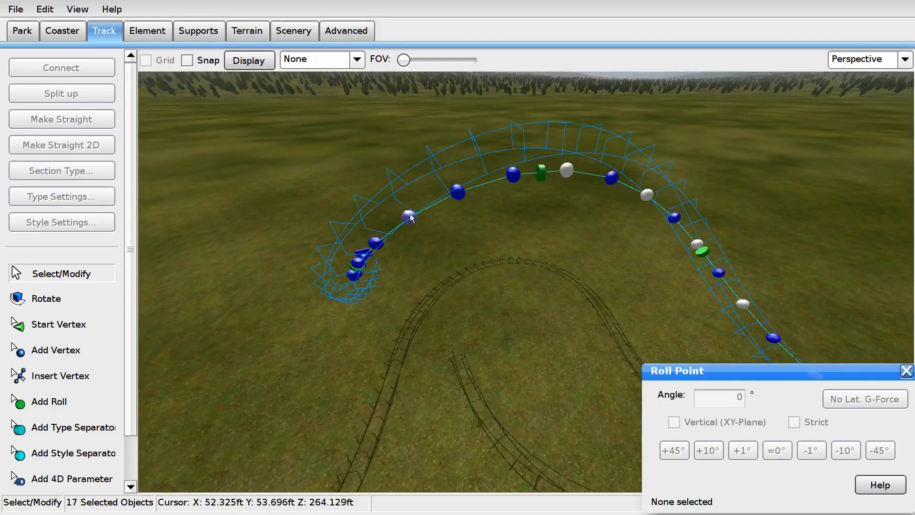
{"action": "left_click", "coordinate": [462, 197], "text": "shift"}
{"action": "left_click", "coordinate": [374, 245], "text": "shift"}
{"action": "right_click_drag", "start_coordinate": [373, 244], "coordinate": [538, 308]}
{"action": "left_click", "coordinate": [486, 319], "text": "shift"}
{"action": "left_click", "coordinate": [423, 346], "text": "shift"}
{"action": "key", "text": "Delete"}
Step: Set the roll point at the entry of the first corkscrew to an angle of 10°
{"action": "right_click_drag", "start_coordinate": [427, 346], "coordinate": [691, 338]}
{"action": "left_click_drag", "start_coordinate": [413, 234], "coordinate": [464, 218]}
{"action": "left_click", "coordinate": [889, 402]}
{"action": "right_click_drag", "start_coordinate": [623, 381], "coordinate": [621, 354]}
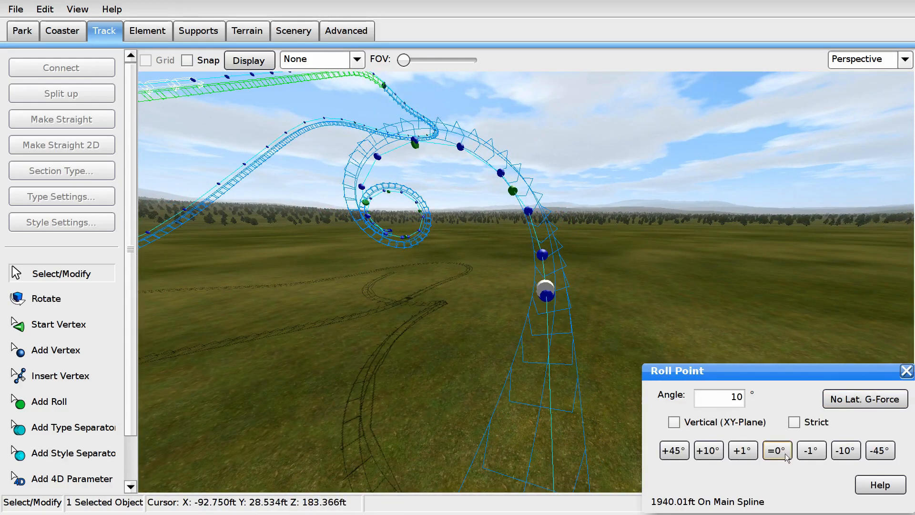
{"action": "right_click_drag", "start_coordinate": [548, 285], "coordinate": [429, 319]}
Step: Add a roll point near the bottom of the drop before the first corkscrew, and bank it for no lateral G-force
{"action": "left_click", "coordinate": [47, 408]}
{"action": "left_click", "coordinate": [523, 312]}
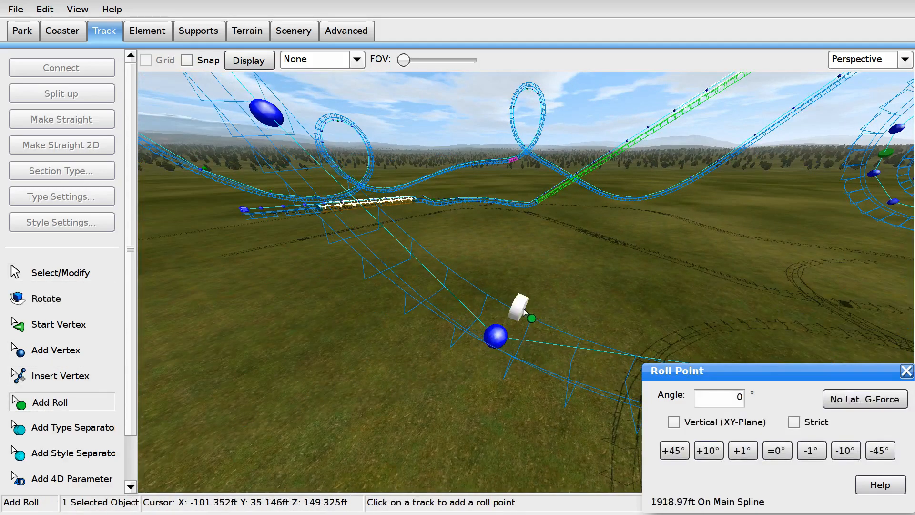
{"action": "left_click", "coordinate": [109, 274]}
{"action": "left_click", "coordinate": [845, 403]}
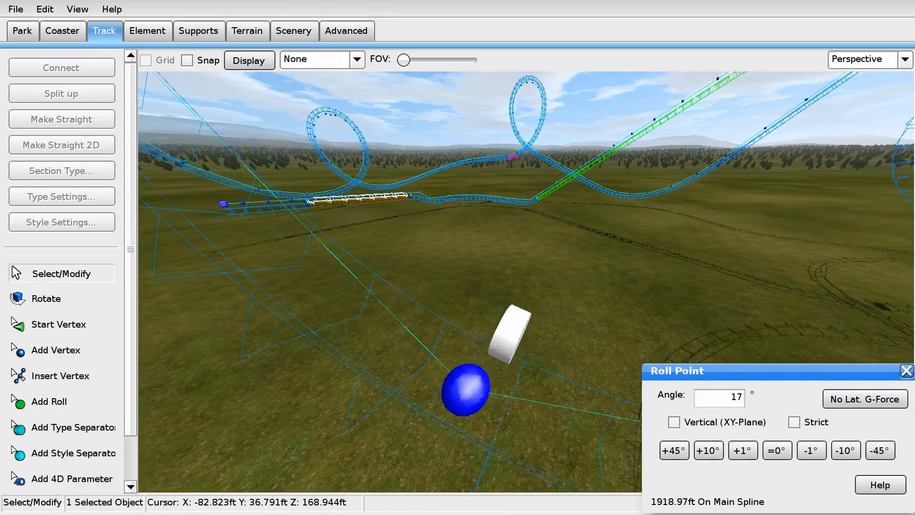
Step: Set the angle of the new roll point at the bottom of the drop to 20°
{"action": "middle_click_drag", "start_coordinate": [524, 281], "coordinate": [458, 305]}
{"action": "right_click_drag", "start_coordinate": [458, 281], "coordinate": [458, 334]}
{"action": "middle_click_drag", "start_coordinate": [457, 286], "coordinate": [452, 319]}
{"action": "right_click_drag", "start_coordinate": [524, 281], "coordinate": [514, 238]}
{"action": "left_click", "coordinate": [781, 446]}
{"action": "left_click", "coordinate": [717, 446]}
{"action": "left_click", "coordinate": [717, 446]}
Step: Add a 0° roll point higher up on the drop, adjust its position along the track, and make it Strict
{"action": "middle_click_drag", "start_coordinate": [515, 267], "coordinate": [515, 295]}
{"action": "right_click_drag", "start_coordinate": [514, 286], "coordinate": [515, 315]}
{"action": "left_click", "coordinate": [52, 404]}
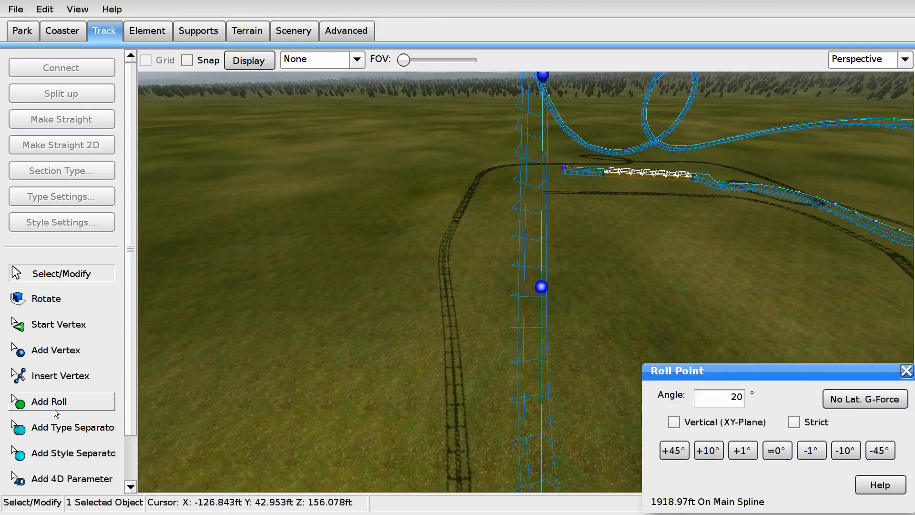
{"action": "left_click", "coordinate": [515, 281]}
{"action": "left_click", "coordinate": [108, 276]}
{"action": "left_click_drag", "start_coordinate": [541, 274], "coordinate": [555, 251]}
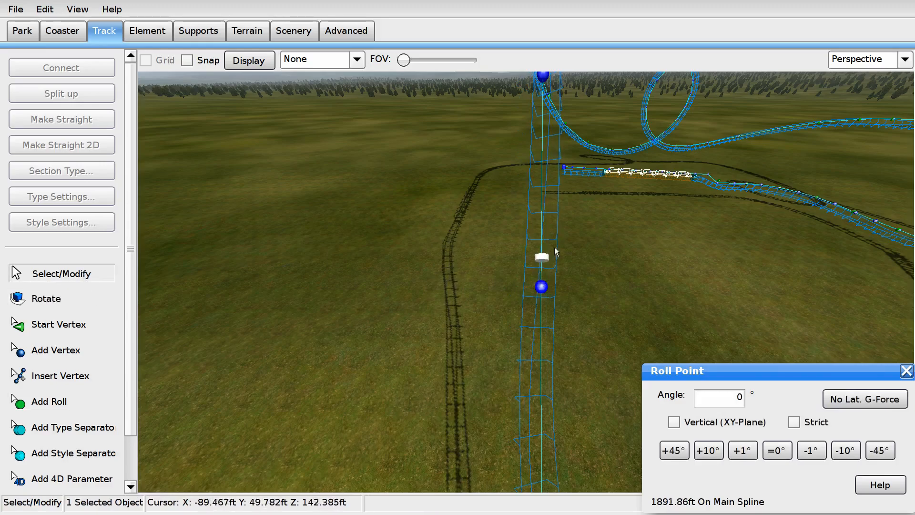
{"action": "left_click", "coordinate": [793, 422]}
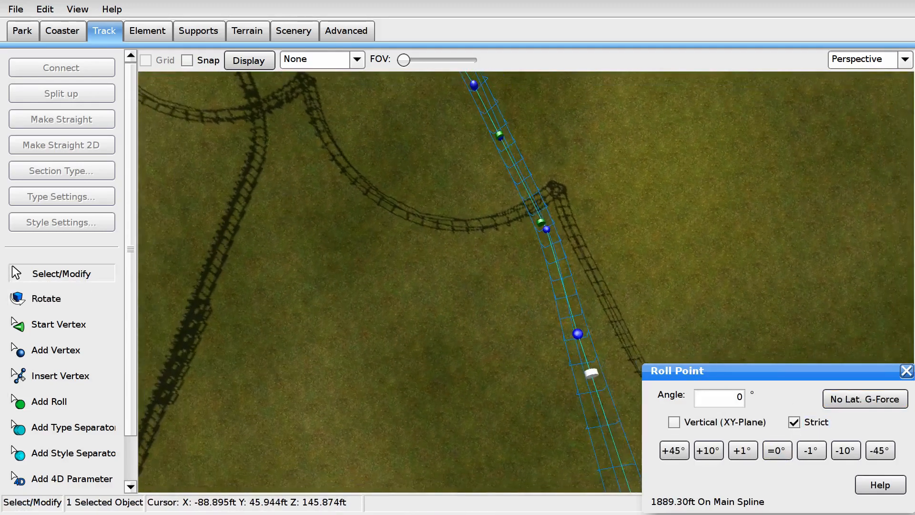
Step: Depump the vertex at the bottom of the drop before the first corkscrew, and clear the selection
{"action": "right_click_drag", "start_coordinate": [525, 331], "coordinate": [508, 186]}
{"action": "right_click_drag", "start_coordinate": [529, 267], "coordinate": [532, 309]}
{"action": "left_click", "coordinate": [500, 284]}
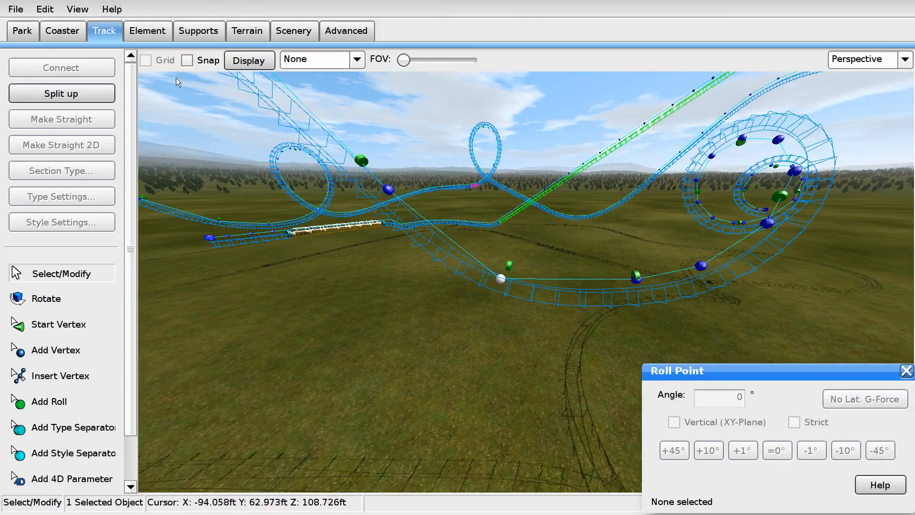
{"action": "left_click", "coordinate": [144, 29]}
{"action": "left_click", "coordinate": [91, 222]}
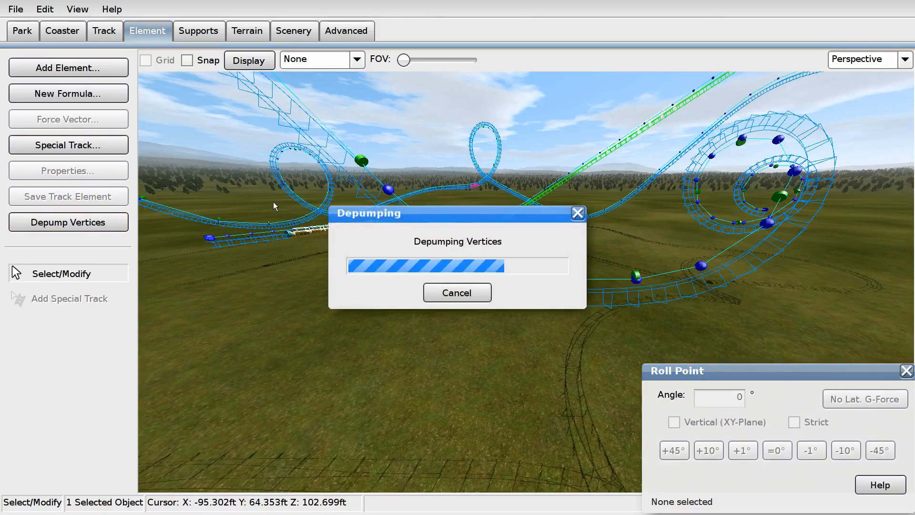
{"action": "left_click", "coordinate": [461, 351]}
{"action": "right_click_drag", "start_coordinate": [461, 351], "coordinate": [425, 304]}
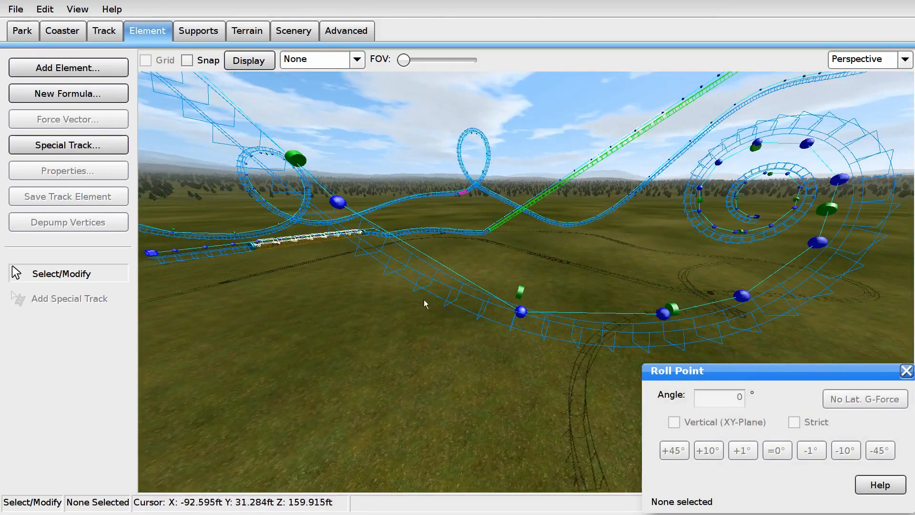
Step: Insert a vertex on the lower slope of the drop, and try another along the valley before the first corkscrew
{"action": "left_click", "coordinate": [114, 34]}
{"action": "left_click", "coordinate": [84, 379]}
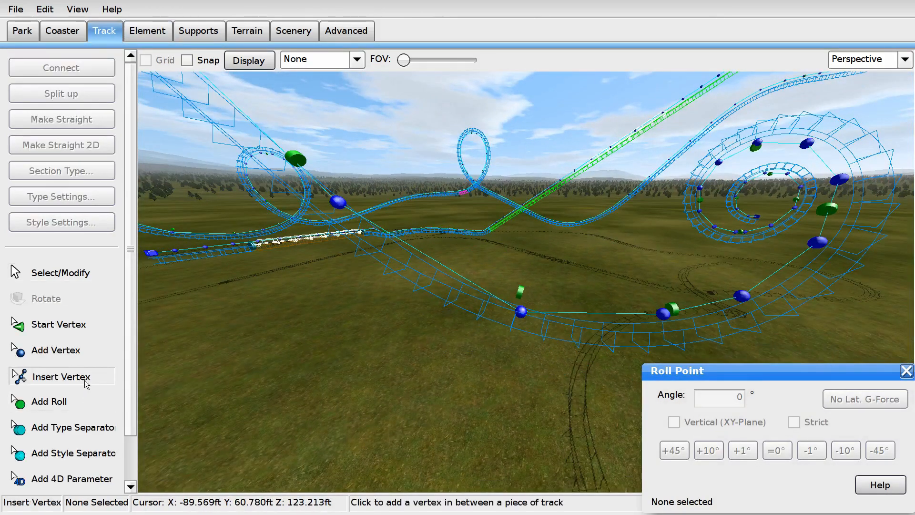
{"action": "left_click", "coordinate": [425, 256]}
{"action": "left_click", "coordinate": [602, 312]}
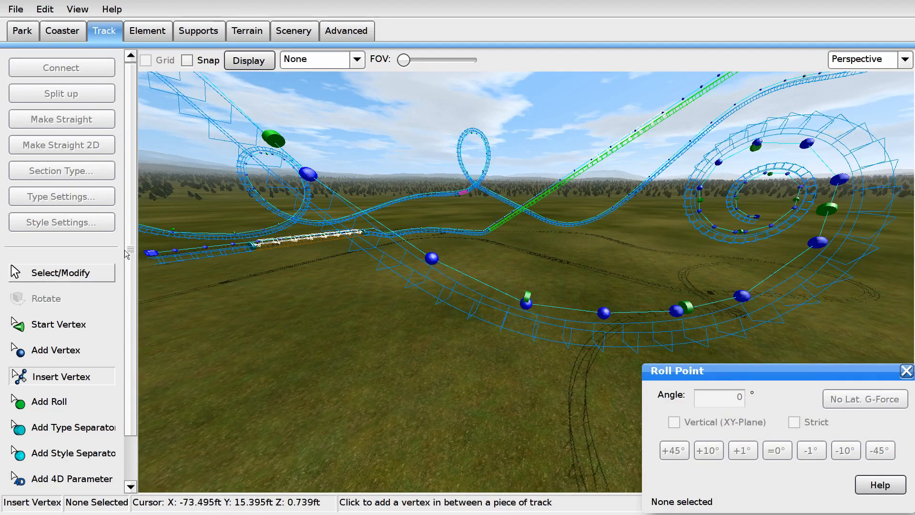
Step: Check the forces through the bottom of the drop with the G-Force Comb, and turn the comb off
{"action": "left_click", "coordinate": [317, 60]}
{"action": "left_click", "coordinate": [324, 149]}
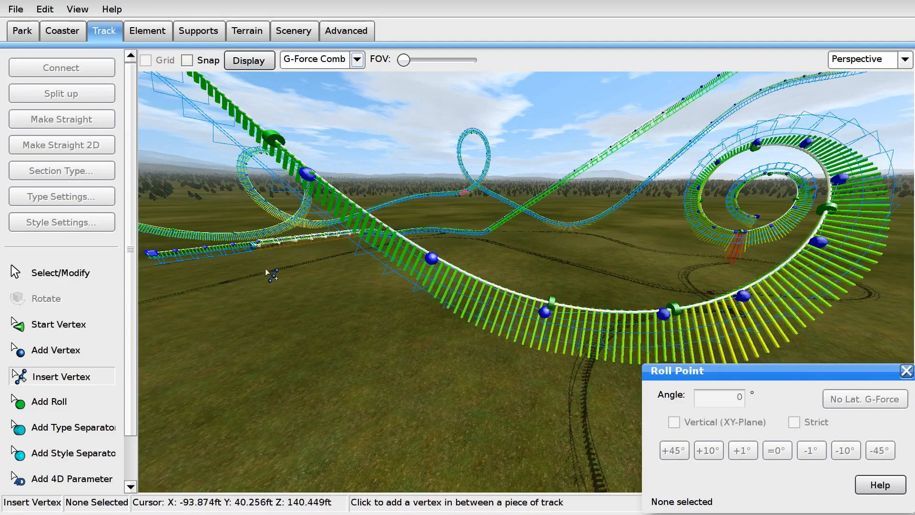
{"action": "left_click", "coordinate": [88, 275]}
{"action": "left_click", "coordinate": [308, 58]}
{"action": "left_click", "coordinate": [308, 77]}
Step: Check the train's speed through the corkscrews with the Speed Comb
{"action": "right_click_drag", "start_coordinate": [317, 157], "coordinate": [407, 141]}
{"action": "left_click", "coordinate": [339, 57]}
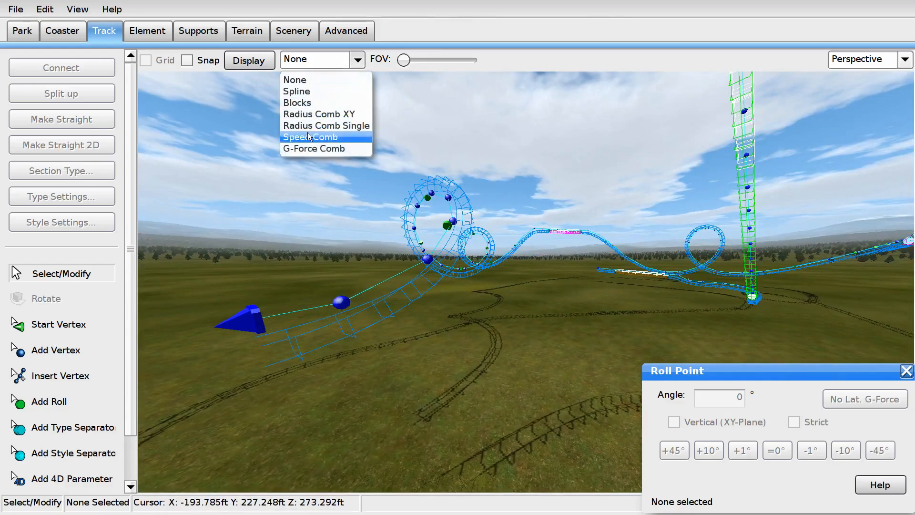
{"action": "left_click", "coordinate": [307, 134]}
{"action": "right_click_drag", "start_coordinate": [307, 134], "coordinate": [432, 148]}
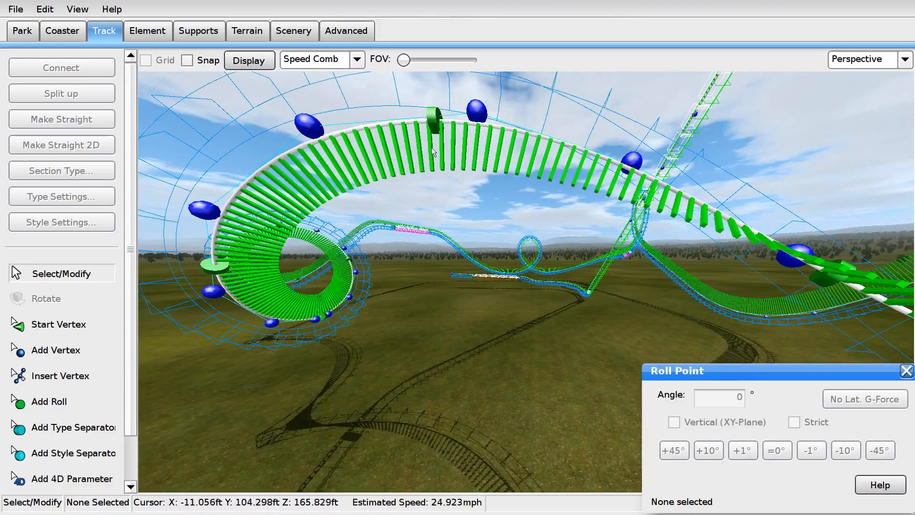
{"action": "right_click_drag", "start_coordinate": [374, 166], "coordinate": [497, 289]}
Step: Examine the G-forces over the corkscrews and in the dip between them with the G-Force Comb, and turn the comb off
{"action": "left_click", "coordinate": [322, 62]}
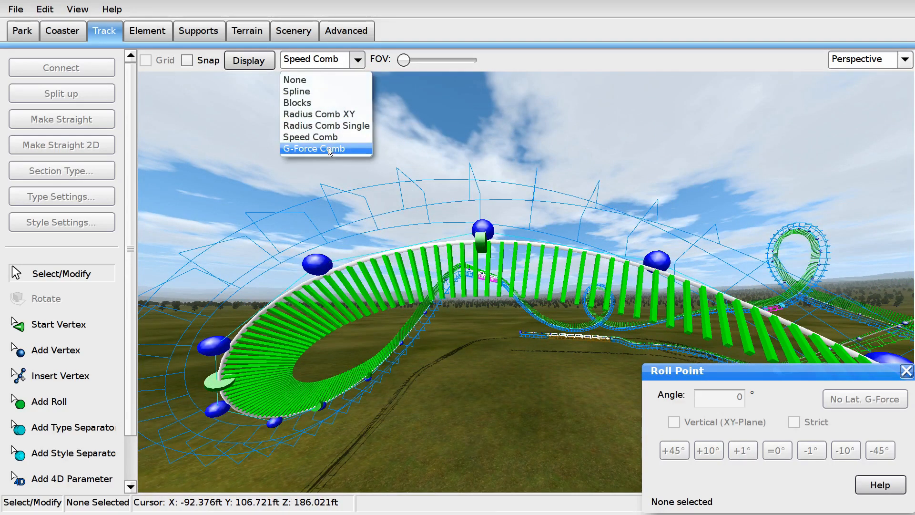
{"action": "left_click", "coordinate": [328, 148]}
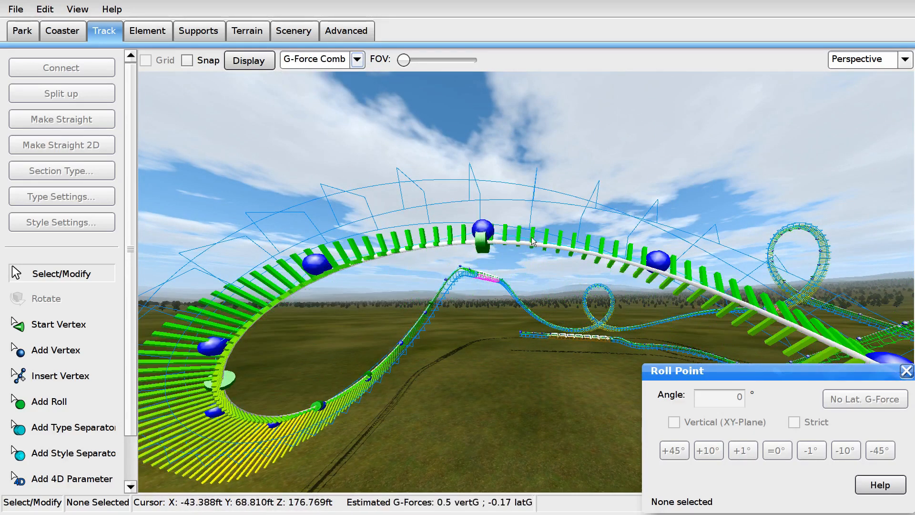
{"action": "mouse_move", "coordinate": [532, 241]}
{"action": "right_mouse_down"}
{"action": "mouse_move", "coordinate": [643, 284]}
{"action": "mouse_move", "coordinate": [605, 281]}
{"action": "mouse_move", "coordinate": [533, 241]}
{"action": "right_mouse_up"}
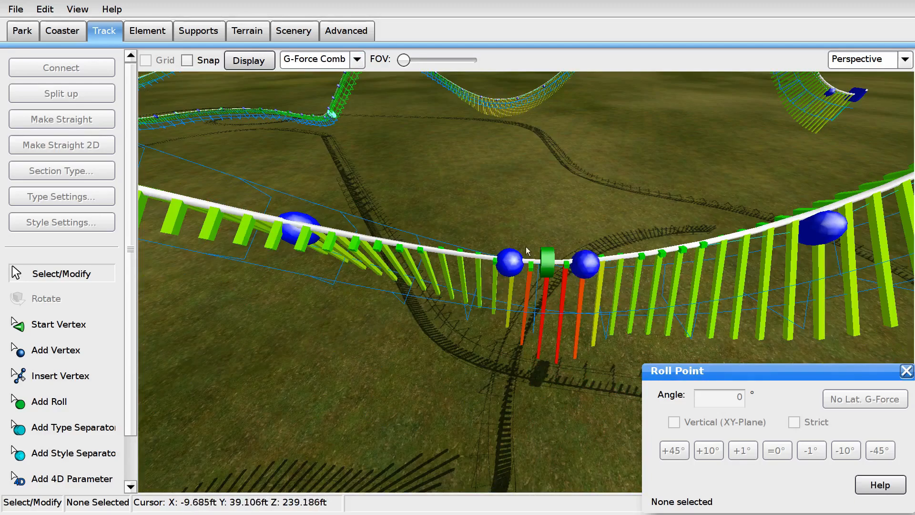
{"action": "left_click", "coordinate": [329, 61]}
{"action": "left_click", "coordinate": [317, 80]}
Step: In the top view, add five vertices to the track's open end beyond the corkscrews to begin a wide turn
{"action": "mouse_move", "coordinate": [343, 143]}
{"action": "right_mouse_down"}
{"action": "mouse_move", "coordinate": [377, 167]}
{"action": "mouse_move", "coordinate": [324, 164]}
{"action": "mouse_move", "coordinate": [329, 105]}
{"action": "mouse_move", "coordinate": [353, 143]}
{"action": "mouse_move", "coordinate": [367, 125]}
{"action": "mouse_move", "coordinate": [386, 157]}
{"action": "mouse_move", "coordinate": [414, 171]}
{"action": "mouse_move", "coordinate": [381, 86]}
{"action": "mouse_move", "coordinate": [393, 143]}
{"action": "mouse_move", "coordinate": [378, 151]}
{"action": "mouse_move", "coordinate": [376, 190]}
{"action": "mouse_move", "coordinate": [291, 149]}
{"action": "mouse_move", "coordinate": [188, 151]}
{"action": "mouse_move", "coordinate": [179, 173]}
{"action": "mouse_move", "coordinate": [188, 149]}
{"action": "mouse_move", "coordinate": [181, 138]}
{"action": "mouse_move", "coordinate": [243, 134]}
{"action": "mouse_move", "coordinate": [281, 112]}
{"action": "mouse_move", "coordinate": [286, 95]}
{"action": "mouse_move", "coordinate": [288, 138]}
{"action": "mouse_move", "coordinate": [280, 133]}
{"action": "mouse_move", "coordinate": [586, 93]}
{"action": "right_mouse_up"}
{"action": "left_click", "coordinate": [882, 59]}
{"action": "left_click", "coordinate": [853, 76]}
{"action": "right_click_drag", "start_coordinate": [661, 362], "coordinate": [403, 246]}
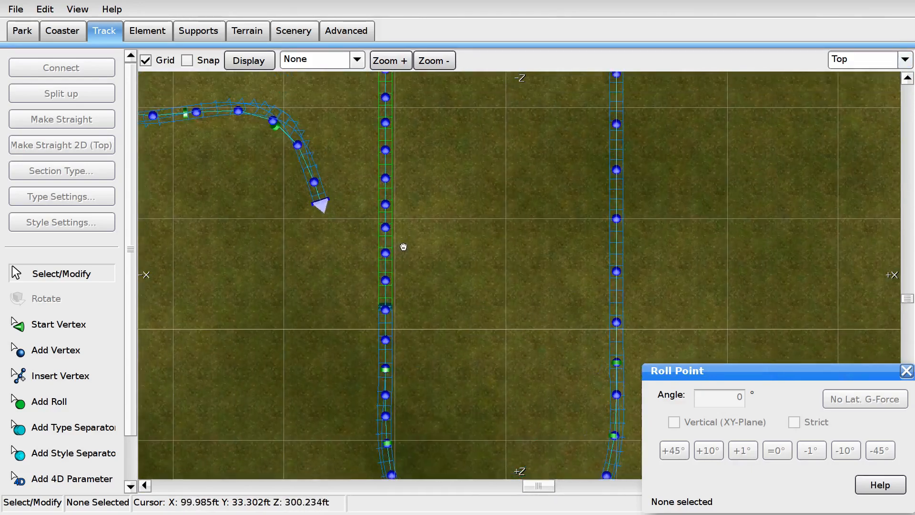
{"action": "scroll", "coordinate": [403, 247], "scroll_direction": "up", "scroll_amount": 2}
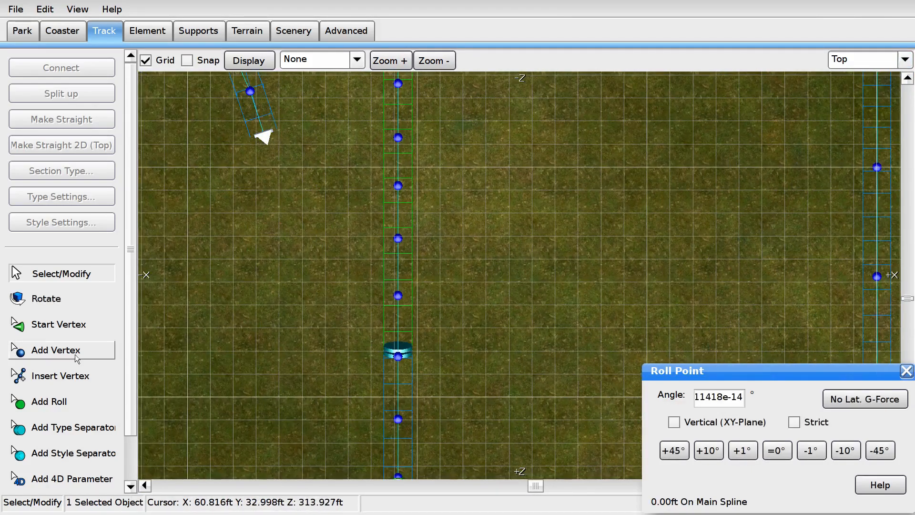
{"action": "left_click", "coordinate": [75, 355]}
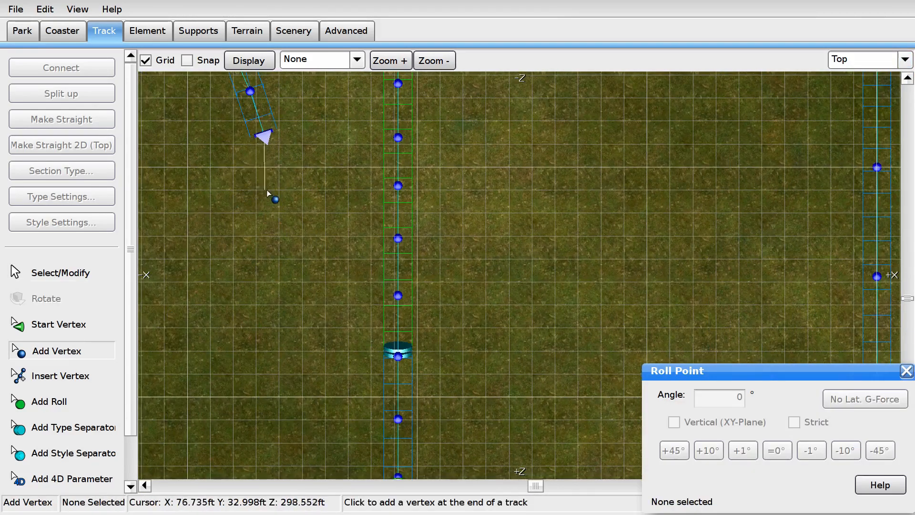
{"action": "left_click", "coordinate": [291, 240]}
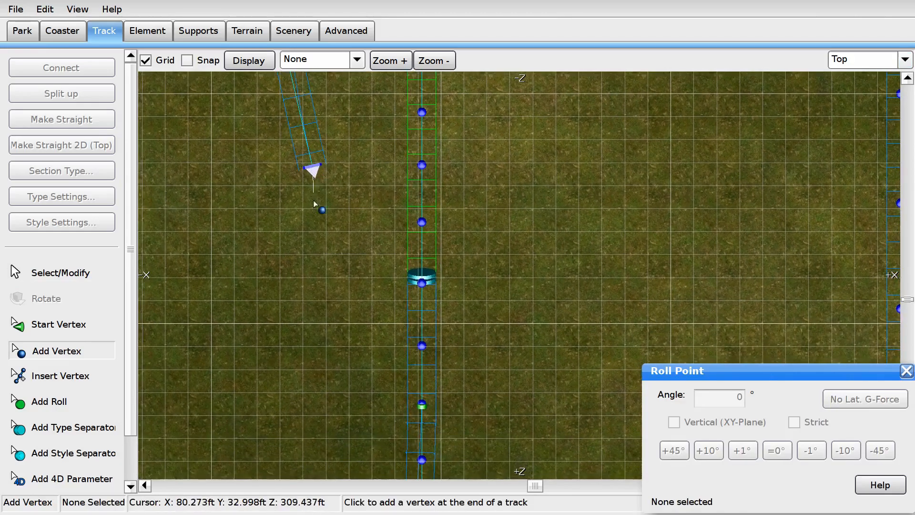
{"action": "left_click", "coordinate": [310, 307]}
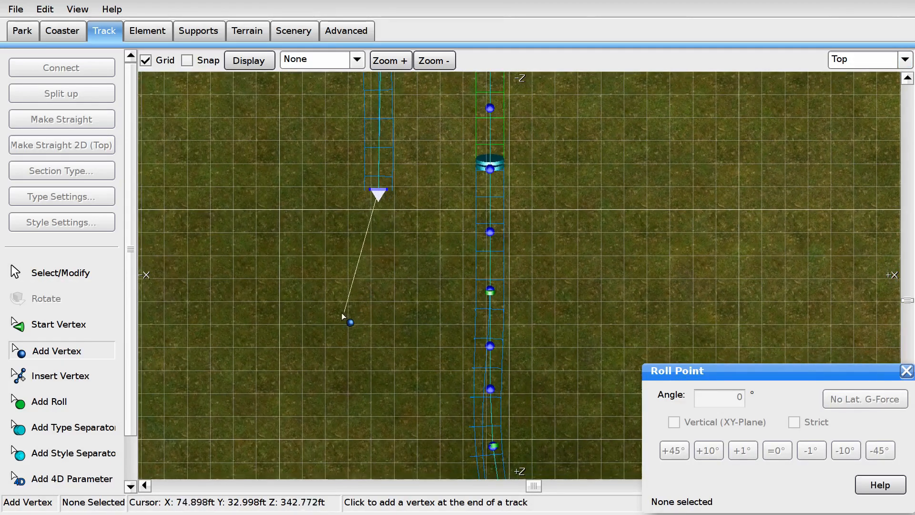
{"action": "left_click", "coordinate": [321, 325]}
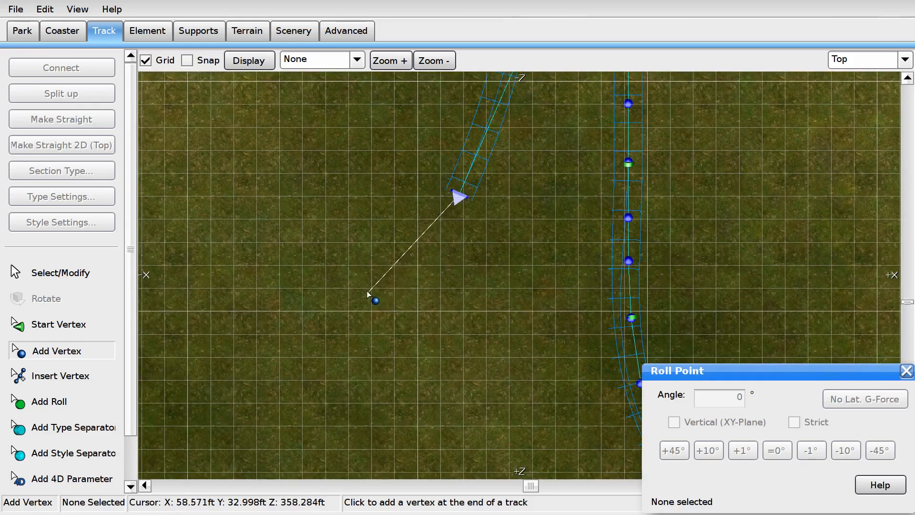
{"action": "left_click", "coordinate": [352, 288]}
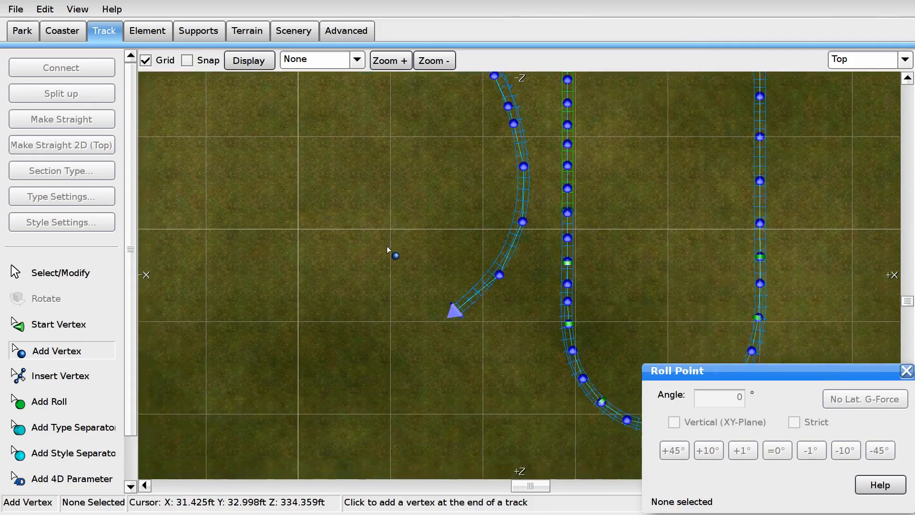
{"action": "left_click", "coordinate": [389, 317]}
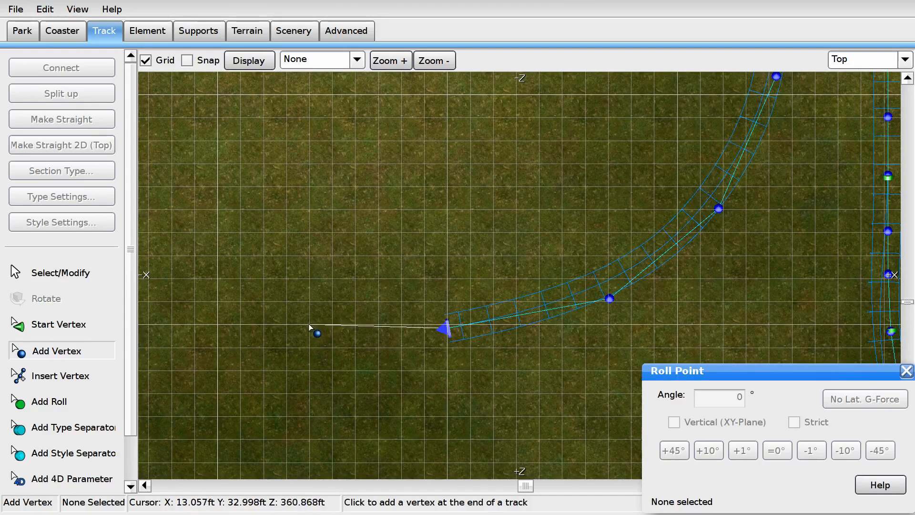
Step: Examine the layout around the track's open end in the top view to judge where the turn should lead
{"action": "scroll", "coordinate": [315, 321], "scroll_direction": "down", "scroll_amount": 5}
{"action": "right_click_drag", "start_coordinate": [353, 244], "coordinate": [388, 260]}
{"action": "scroll", "coordinate": [410, 285], "scroll_direction": "up", "scroll_amount": 5}
{"action": "right_click_drag", "start_coordinate": [436, 312], "coordinate": [461, 249]}
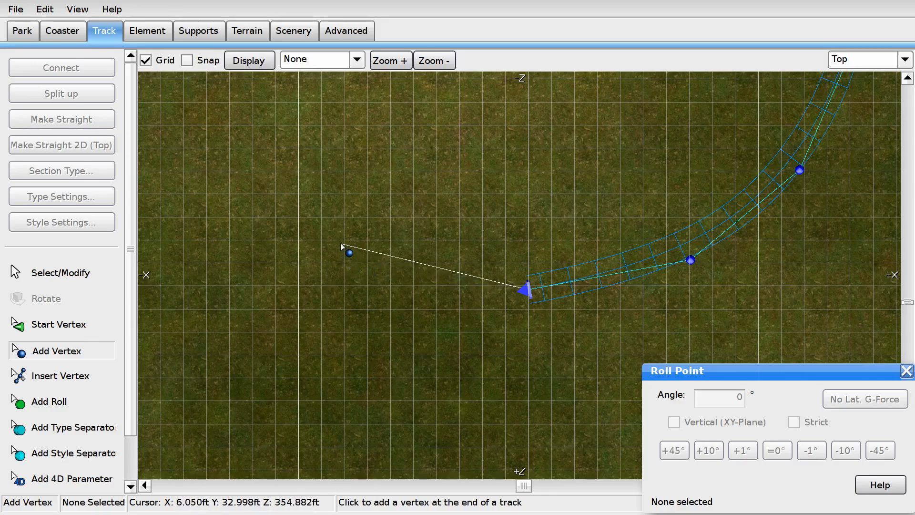
{"action": "scroll", "coordinate": [367, 226], "scroll_direction": "down", "scroll_amount": 6}
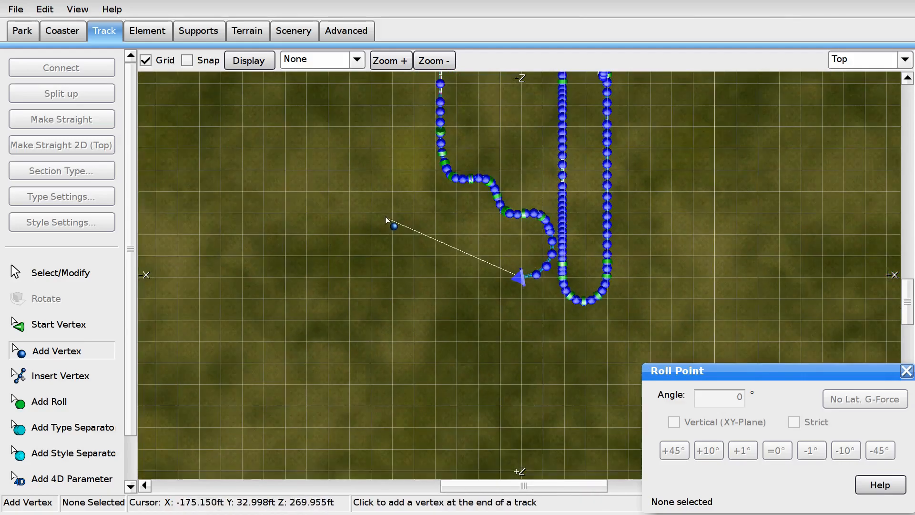
{"action": "right_click_drag", "start_coordinate": [390, 222], "coordinate": [323, 175]}
{"action": "scroll", "coordinate": [316, 354], "scroll_direction": "up", "scroll_amount": 2}
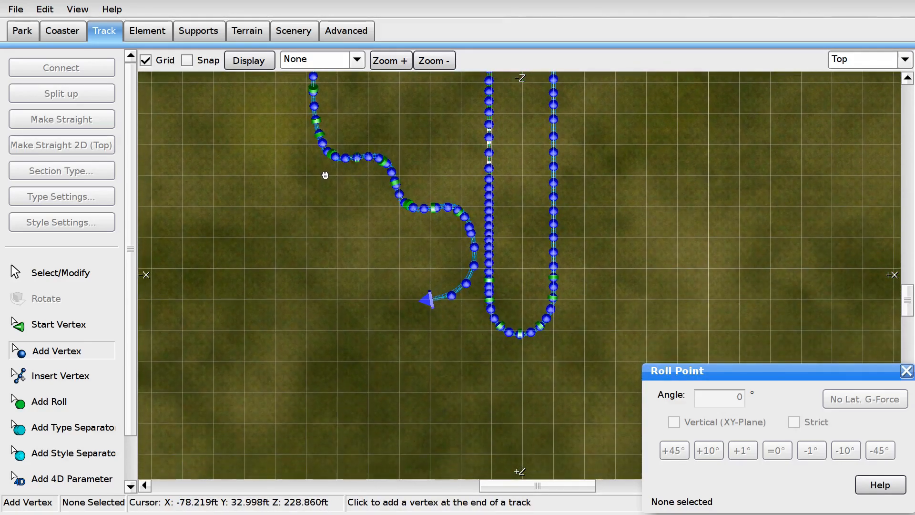
{"action": "scroll", "coordinate": [367, 292], "scroll_direction": "down", "scroll_amount": 2}
{"action": "scroll", "coordinate": [387, 251], "scroll_direction": "up", "scroll_amount": 2}
{"action": "right_click_drag", "start_coordinate": [384, 367], "coordinate": [487, 320]}
{"action": "scroll", "coordinate": [423, 300], "scroll_direction": "up", "scroll_amount": 3}
{"action": "right_click_drag", "start_coordinate": [459, 355], "coordinate": [464, 246]}
{"action": "scroll", "coordinate": [470, 214], "scroll_direction": "up", "scroll_amount": 6}
{"action": "right_click_drag", "start_coordinate": [472, 213], "coordinate": [552, 229]}
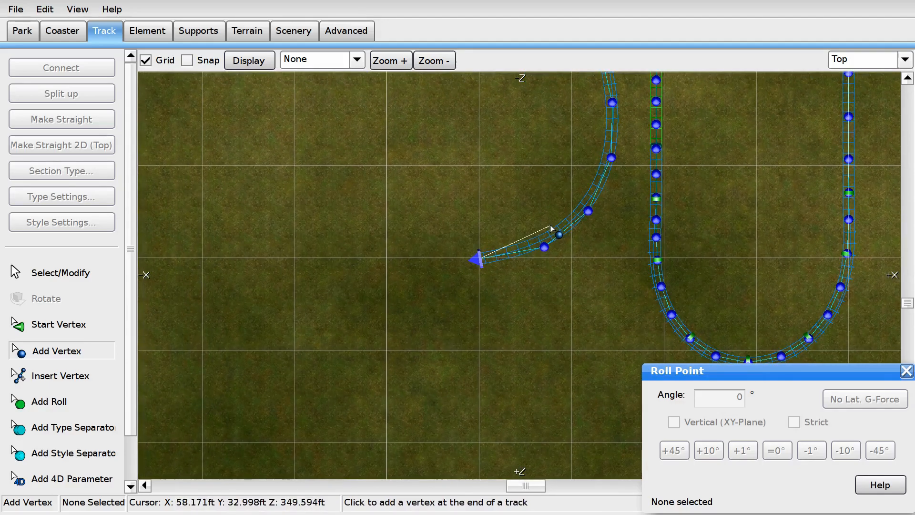
{"action": "scroll", "coordinate": [423, 248], "scroll_direction": "up", "scroll_amount": 2}
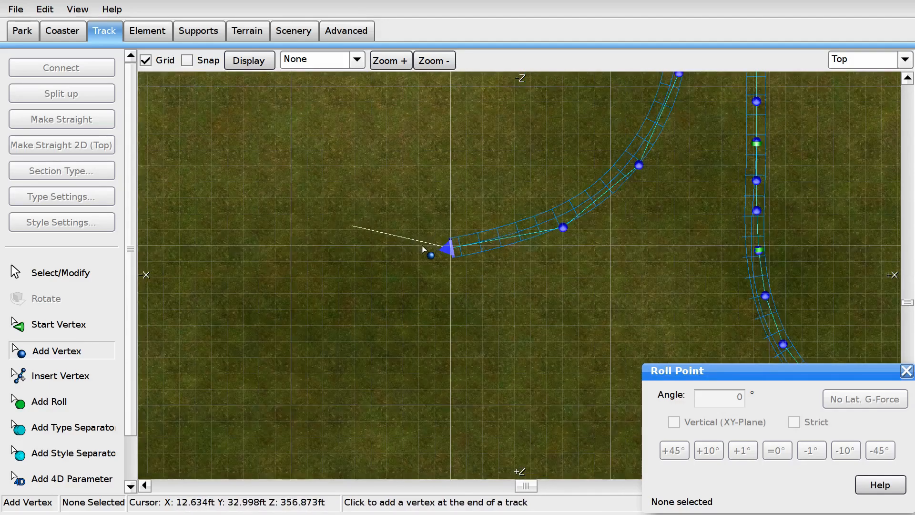
Step: Continue the turn with two more vertices, bringing the track end around toward -Z
{"action": "left_click", "coordinate": [394, 248]}
{"action": "left_click", "coordinate": [381, 225]}
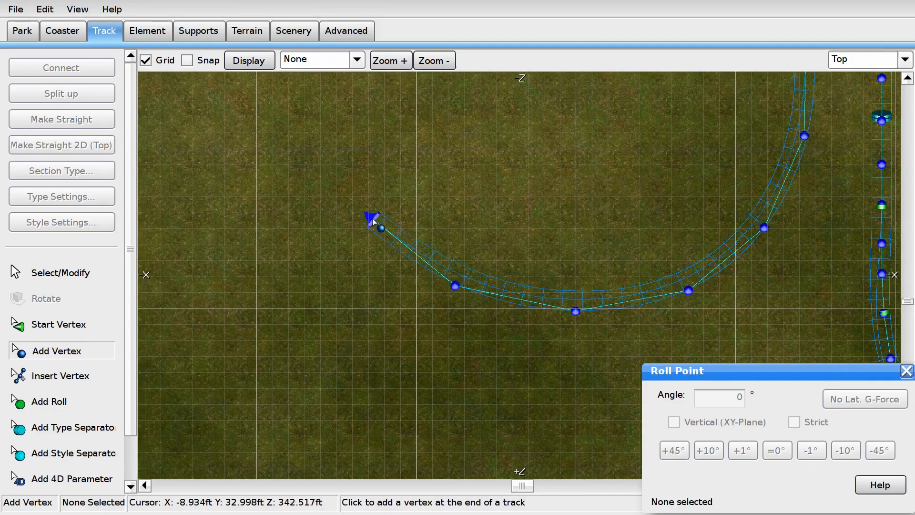
{"action": "right_click_drag", "start_coordinate": [382, 213], "coordinate": [340, 169]}
Step: Select the end vertex and add three more vertices to complete the turn and head the track toward -Z
{"action": "left_click", "coordinate": [103, 272]}
{"action": "scroll", "coordinate": [317, 248], "scroll_direction": "down", "scroll_amount": 4}
{"action": "right_click_drag", "start_coordinate": [316, 248], "coordinate": [293, 227]}
{"action": "left_click_drag", "start_coordinate": [404, 212], "coordinate": [553, 328]}
{"action": "left_click_drag", "start_coordinate": [400, 220], "coordinate": [449, 296]}
{"action": "left_click", "coordinate": [419, 254]}
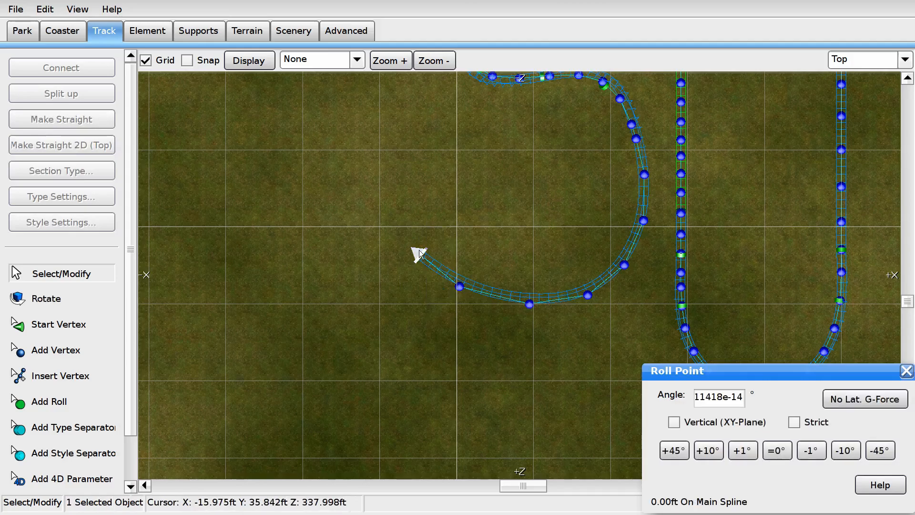
{"action": "scroll", "coordinate": [467, 314], "scroll_direction": "up", "scroll_amount": 5}
{"action": "right_click_drag", "start_coordinate": [370, 247], "coordinate": [376, 279]}
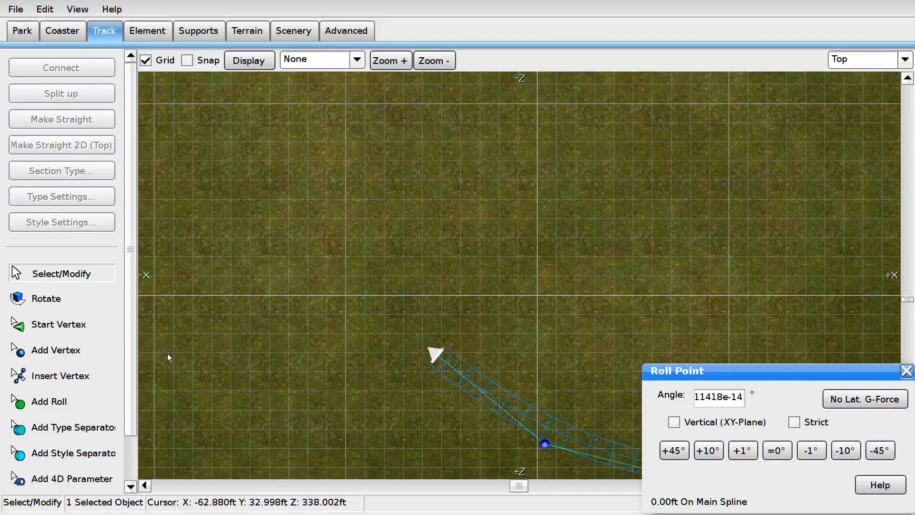
{"action": "left_click", "coordinate": [62, 350]}
{"action": "left_click", "coordinate": [366, 238]}
{"action": "right_click_drag", "start_coordinate": [366, 238], "coordinate": [399, 334]}
{"action": "left_click", "coordinate": [379, 200]}
{"action": "right_click_drag", "start_coordinate": [379, 201], "coordinate": [394, 322]}
{"action": "left_click", "coordinate": [395, 189]}
{"action": "scroll", "coordinate": [367, 135], "scroll_direction": "down", "scroll_amount": 5}
Step: Try to lower the selected vertices of the new turn together in the front view, and undo the move
{"action": "left_click", "coordinate": [88, 270]}
{"action": "left_click_drag", "start_coordinate": [310, 148], "coordinate": [505, 329]}
{"action": "left_click_drag", "start_coordinate": [365, 128], "coordinate": [496, 346]}
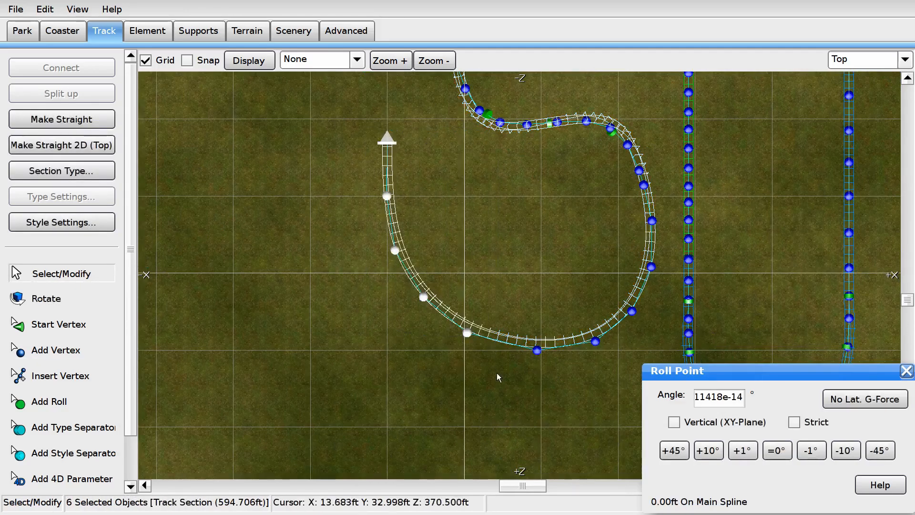
{"action": "left_click", "coordinate": [556, 348], "text": "ctrl"}
{"action": "left_click", "coordinate": [843, 91]}
{"action": "scroll", "coordinate": [439, 205], "scroll_direction": "up", "scroll_amount": 5}
{"action": "left_click_drag", "start_coordinate": [620, 198], "coordinate": [626, 238]}
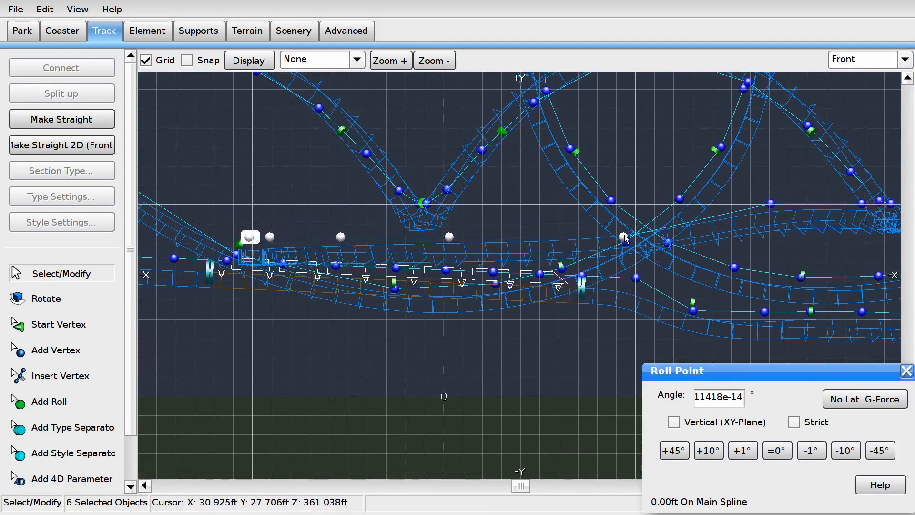
{"action": "key", "text": "ctrl+z"}
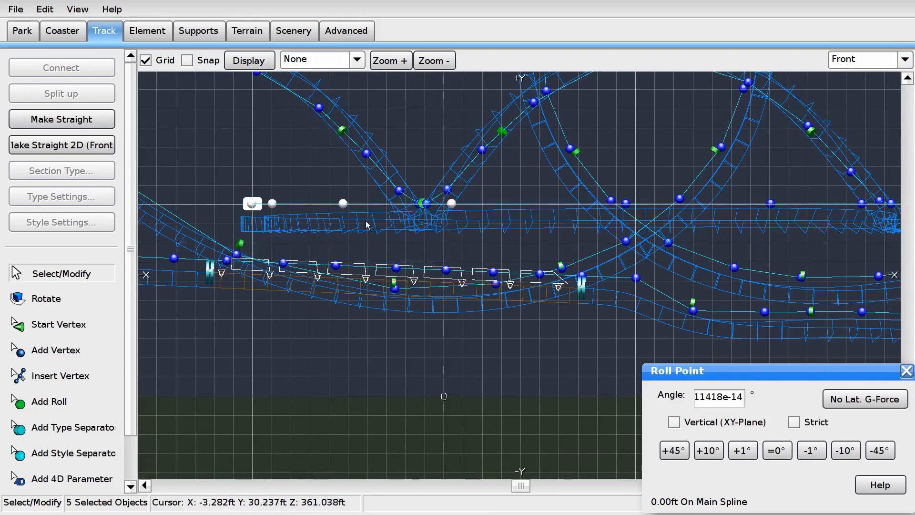
Step: In the front view, select the last two vertices of the track and lower them to a height of about 13 ft
{"action": "left_click", "coordinate": [275, 216]}
{"action": "left_click_drag", "start_coordinate": [221, 187], "coordinate": [262, 212]}
{"action": "right_click_drag", "start_coordinate": [261, 212], "coordinate": [316, 152]}
{"action": "left_click_drag", "start_coordinate": [313, 151], "coordinate": [313, 266]}
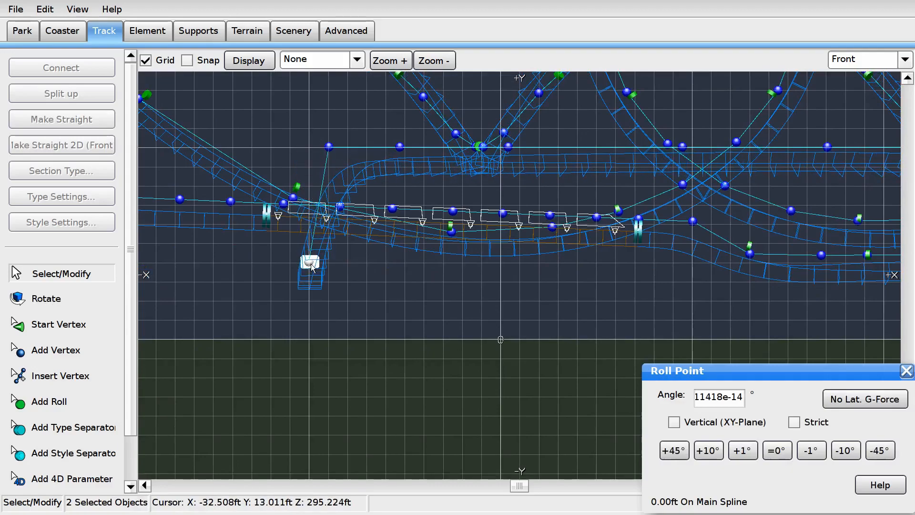
Step: Select the turn's vertices from its upper start to the lowered end, and make them straight in the front plane
{"action": "left_click", "coordinate": [312, 233]}
{"action": "left_click", "coordinate": [313, 264]}
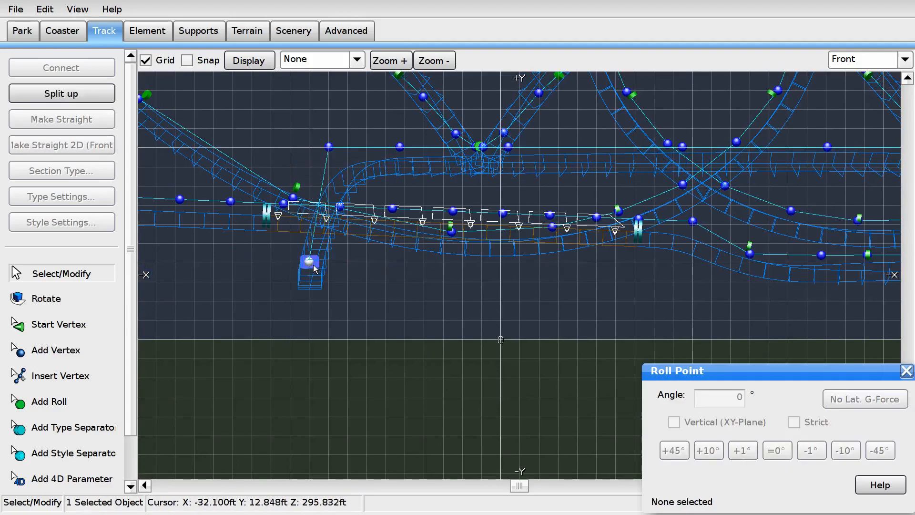
{"action": "left_click_drag", "start_coordinate": [350, 150], "coordinate": [399, 163], "text": "shift"}
{"action": "left_click", "coordinate": [510, 149], "text": "shift"}
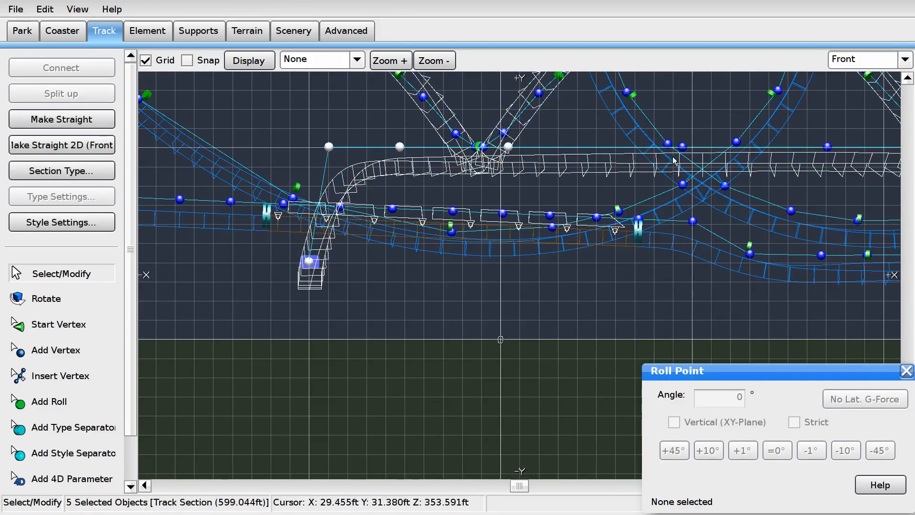
{"action": "left_click", "coordinate": [679, 155], "text": "shift"}
{"action": "left_click", "coordinate": [106, 145]}
{"action": "scroll", "coordinate": [371, 204], "scroll_direction": "down", "scroll_amount": 3}
{"action": "right_click_drag", "start_coordinate": [465, 218], "coordinate": [360, 220]}
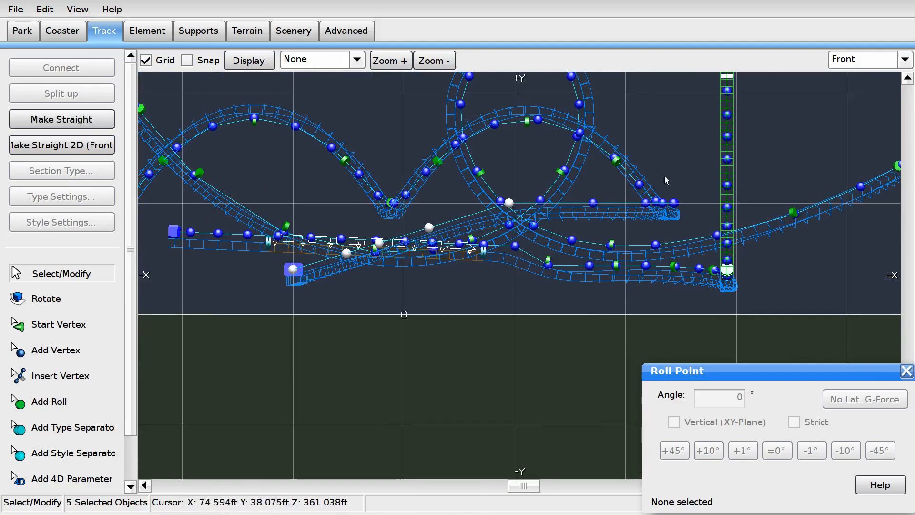
{"action": "left_click", "coordinate": [682, 160]}
Step: In the top view, shift two vertices on the turn outward to even out its curve
{"action": "left_click", "coordinate": [904, 59]}
{"action": "left_click", "coordinate": [842, 75]}
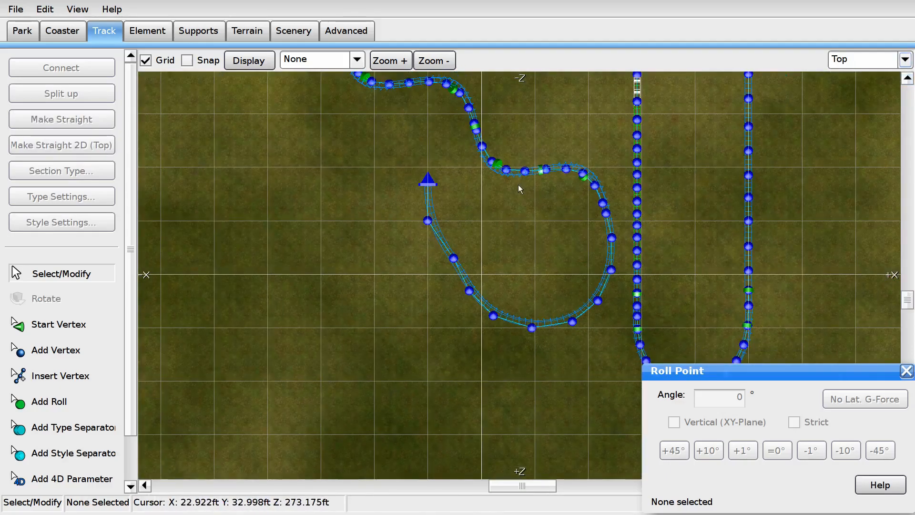
{"action": "scroll", "coordinate": [416, 216], "scroll_direction": "up", "scroll_amount": 4}
{"action": "right_click_drag", "start_coordinate": [415, 215], "coordinate": [480, 201]}
{"action": "left_click_drag", "start_coordinate": [451, 228], "coordinate": [425, 233]}
{"action": "left_click_drag", "start_coordinate": [480, 294], "coordinate": [469, 302]}
Step: Select the vertices of the turn and the preceding corkscrew section in the top view, and depump them in perspective
{"action": "scroll", "coordinate": [468, 299], "scroll_direction": "down", "scroll_amount": 3}
{"action": "left_click_drag", "start_coordinate": [351, 145], "coordinate": [610, 365]}
{"action": "left_click_drag", "start_coordinate": [648, 238], "coordinate": [672, 188], "text": "shift"}
{"action": "scroll", "coordinate": [595, 185], "scroll_direction": "down", "scroll_amount": 3}
{"action": "right_click_drag", "start_coordinate": [517, 185], "coordinate": [512, 361]}
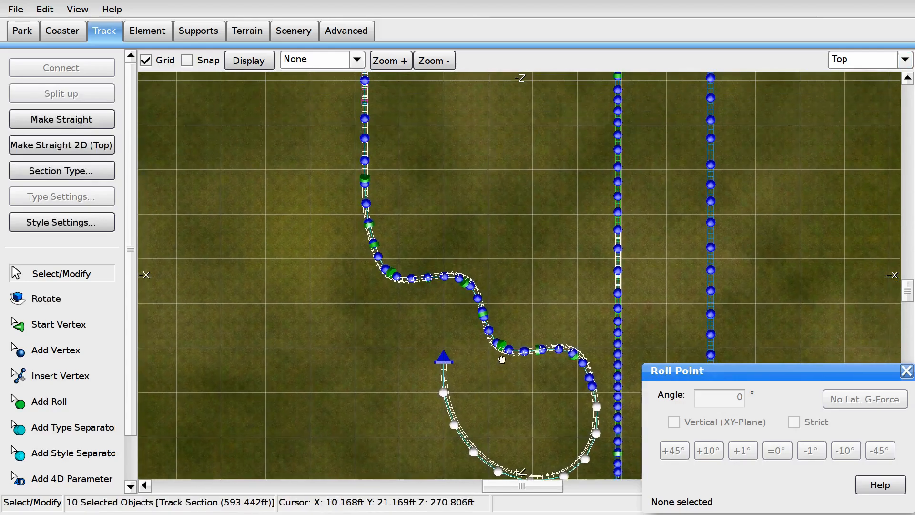
{"action": "left_click_drag", "start_coordinate": [330, 191], "coordinate": [594, 404], "text": "shift"}
{"action": "left_click", "coordinate": [446, 360], "text": "shift"}
{"action": "left_click", "coordinate": [445, 379], "text": "shift"}
{"action": "left_click", "coordinate": [905, 60]}
{"action": "left_click", "coordinate": [858, 135]}
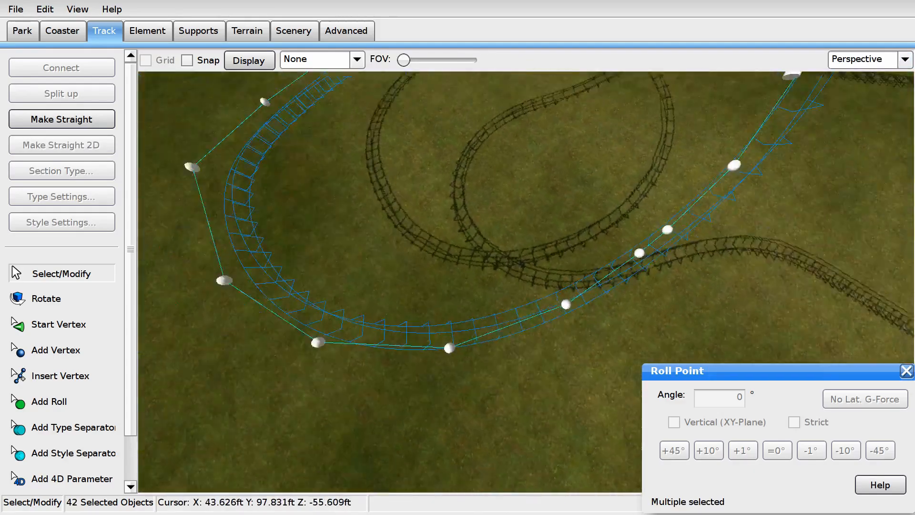
{"action": "right_click_drag", "start_coordinate": [477, 305], "coordinate": [380, 199]}
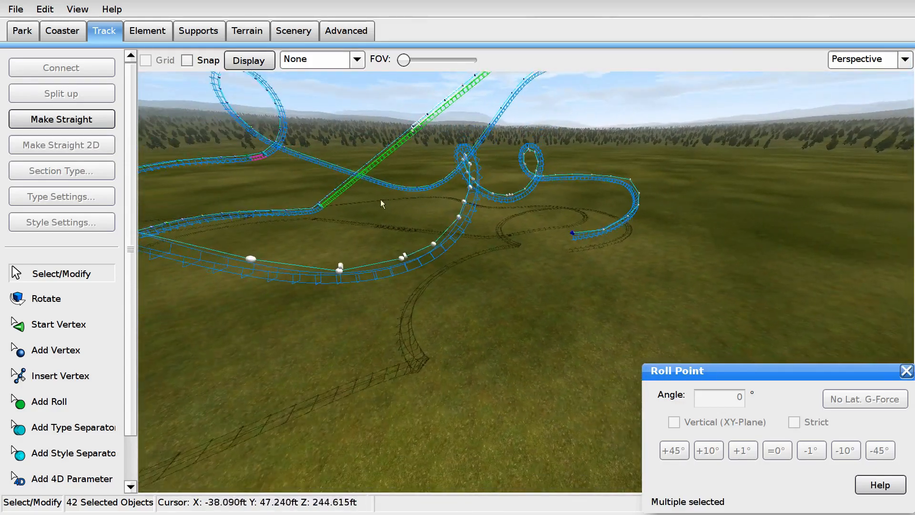
{"action": "left_click", "coordinate": [147, 31]}
{"action": "left_click", "coordinate": [67, 222]}
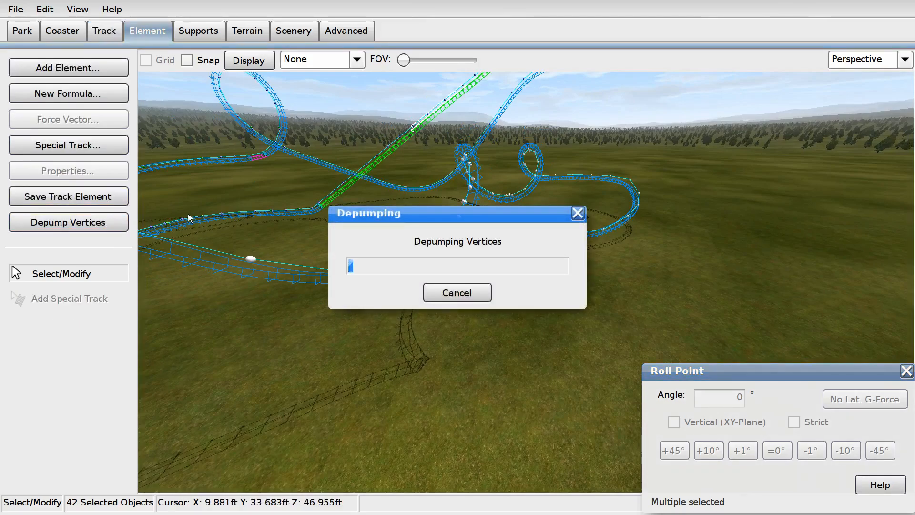
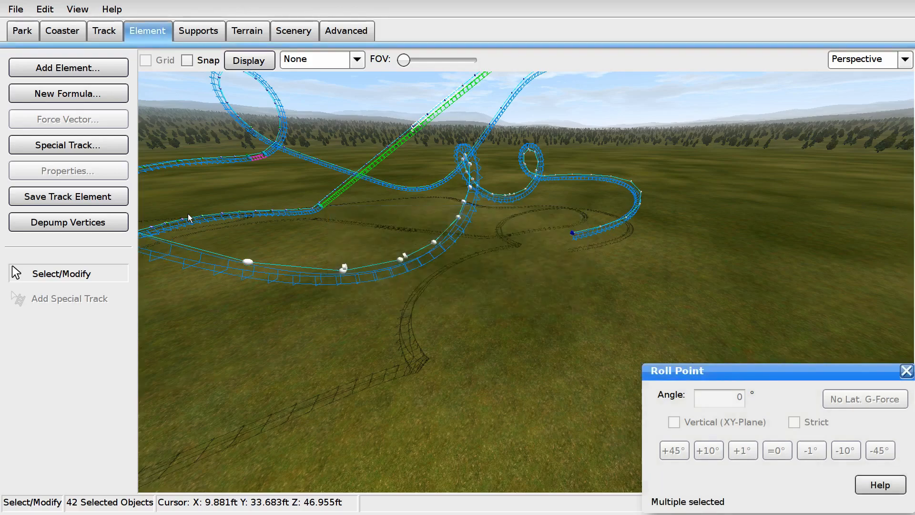
Step: Add a roll point near the start of the turn after the corkscrews, with an angle of -21°
{"action": "left_click", "coordinate": [334, 264]}
{"action": "right_click_drag", "start_coordinate": [333, 264], "coordinate": [204, 252]}
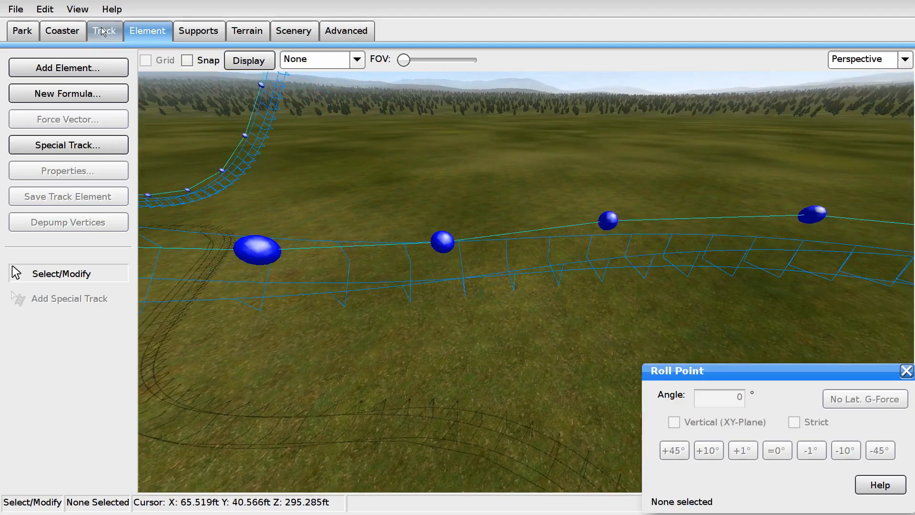
{"action": "left_click", "coordinate": [103, 32]}
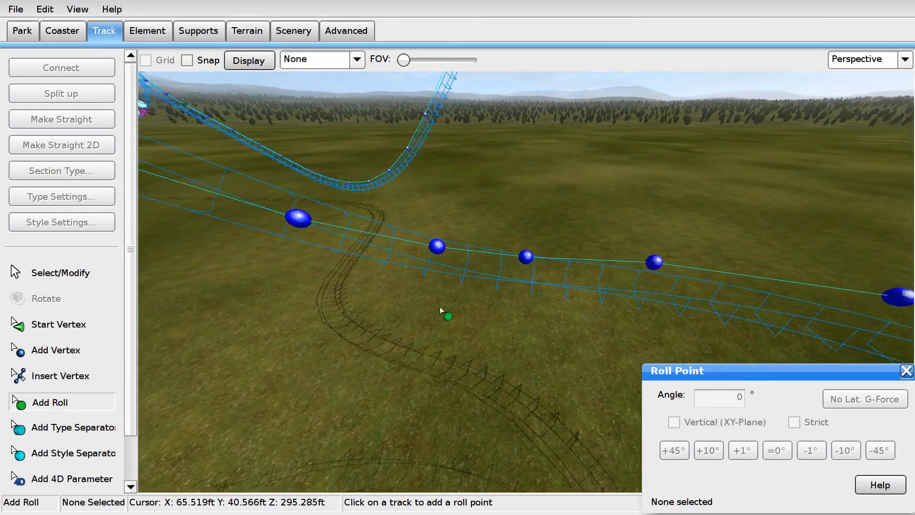
{"action": "left_click", "coordinate": [533, 285]}
{"action": "type", "text": "-21"}
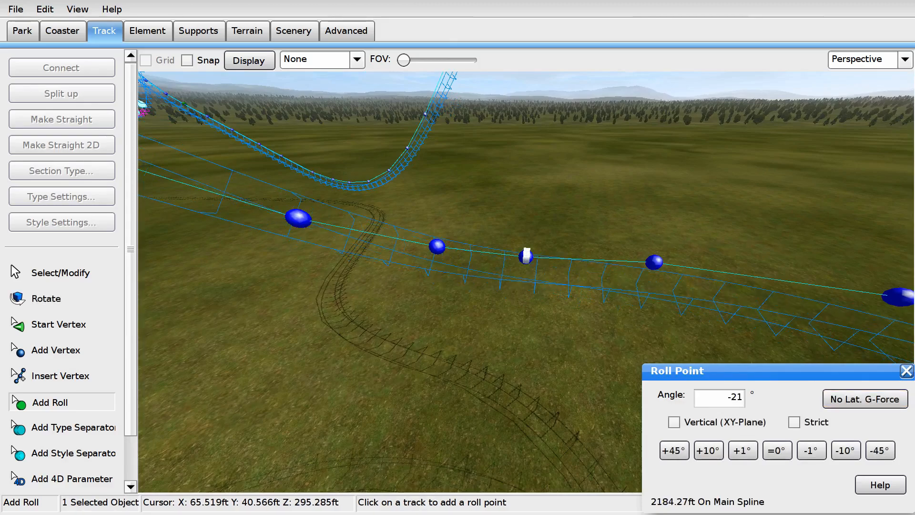
Step: Add two more roll points along the banked turn without lateral G-force, at angles of -59° and -67°
{"action": "left_click", "coordinate": [527, 228]}
{"action": "left_click", "coordinate": [830, 398]}
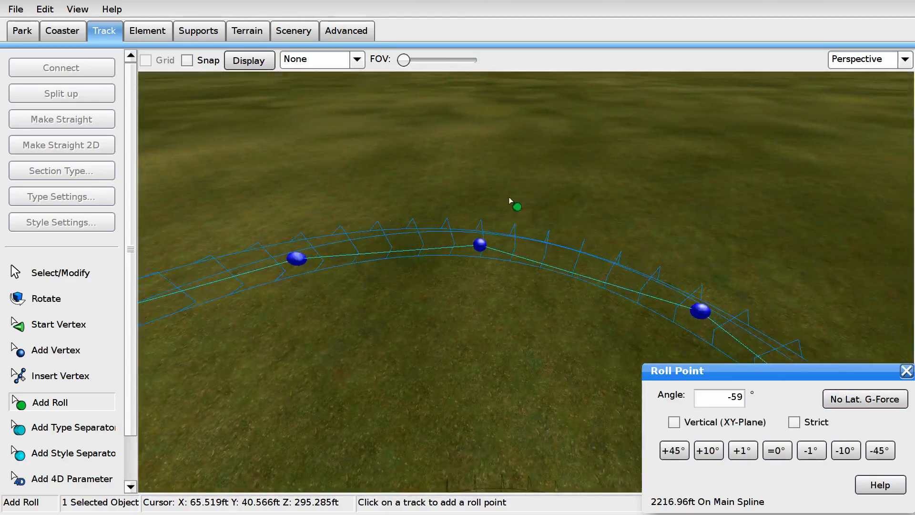
{"action": "left_click", "coordinate": [470, 253]}
{"action": "left_click", "coordinate": [865, 399]}
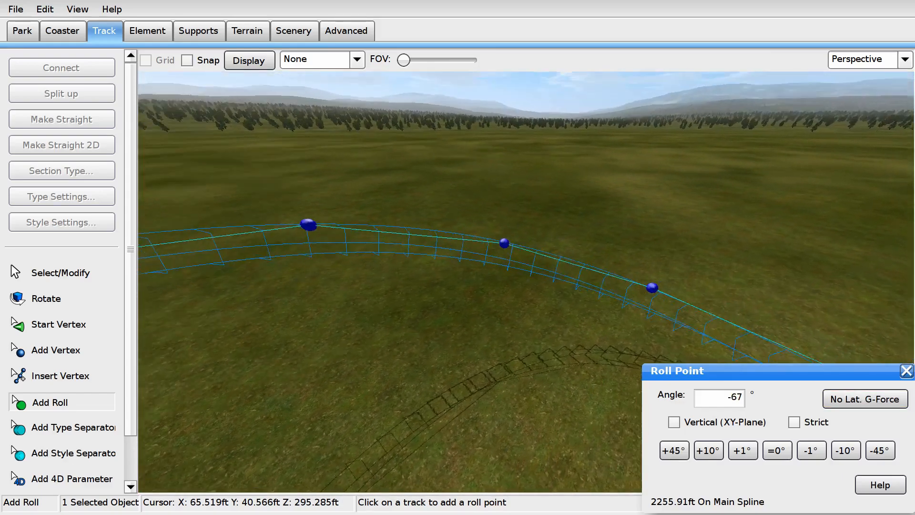
Step: Add two roll points further along the turn without lateral G-force, the last one with an angle of -42°
{"action": "left_click", "coordinate": [471, 274]}
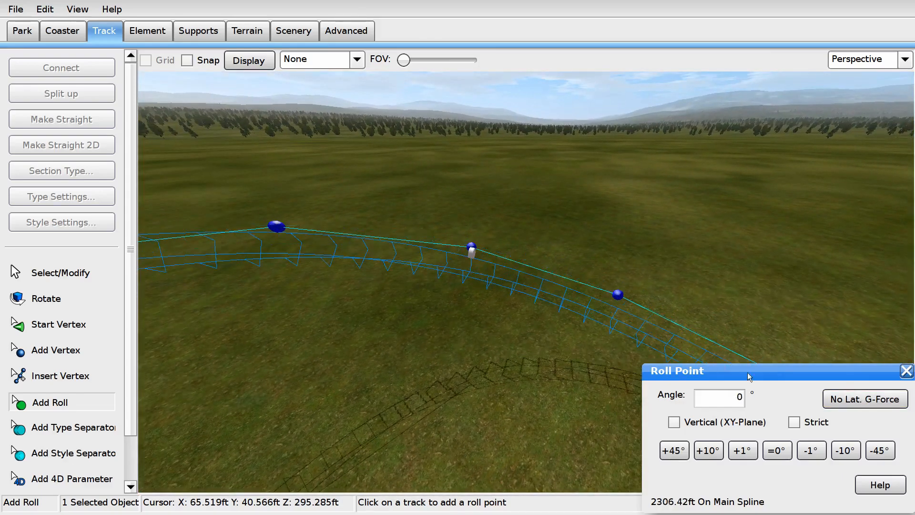
{"action": "left_click", "coordinate": [847, 405]}
{"action": "left_click", "coordinate": [514, 272]}
{"action": "left_click", "coordinate": [853, 399]}
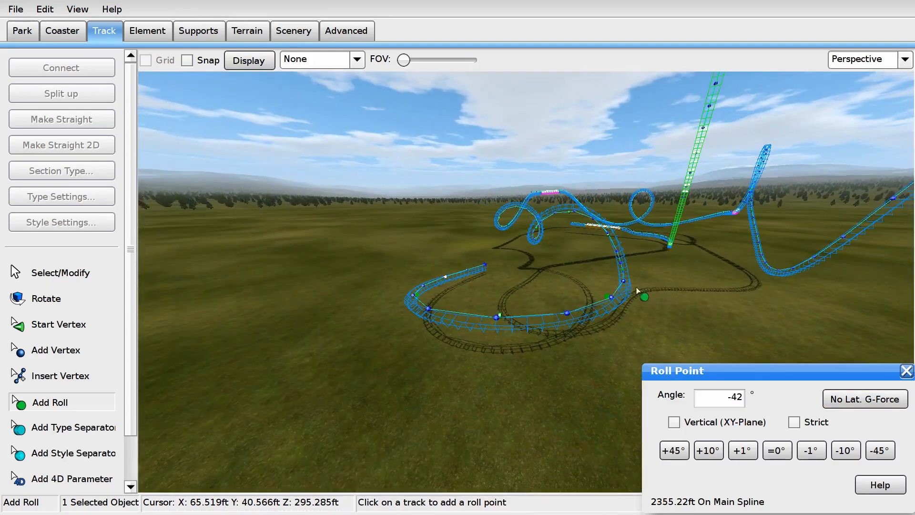
{"action": "left_click", "coordinate": [15, 9]}
{"action": "left_click", "coordinate": [357, 59]}
{"action": "left_click", "coordinate": [318, 85]}
Step: Select the strict roll point on the drop leading to the corkscrews and set its angle to 0°
{"action": "left_click", "coordinate": [62, 273]}
{"action": "key", "text": "w"}
{"action": "right_click_drag", "start_coordinate": [196, 238], "coordinate": [460, 246]}
{"action": "key", "text": "w"}
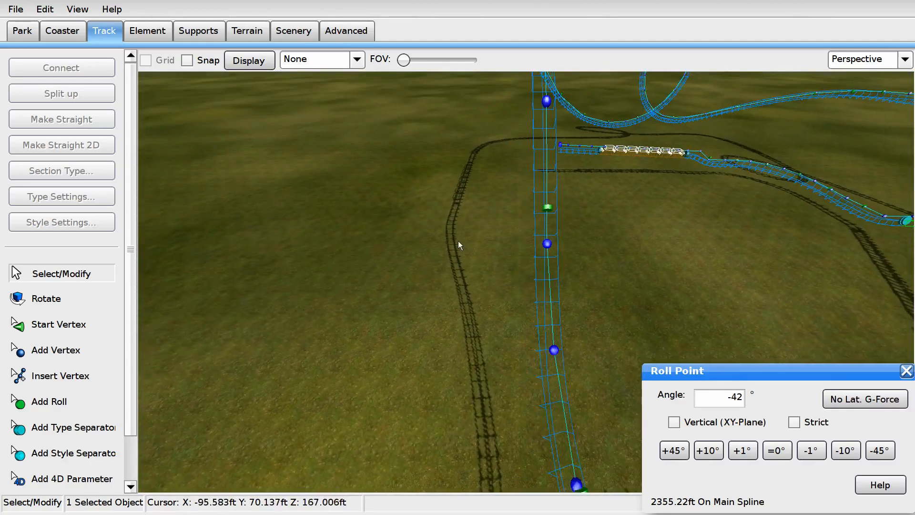
{"action": "left_click_drag", "start_coordinate": [548, 208], "coordinate": [560, 240]}
{"action": "left_click", "coordinate": [865, 397]}
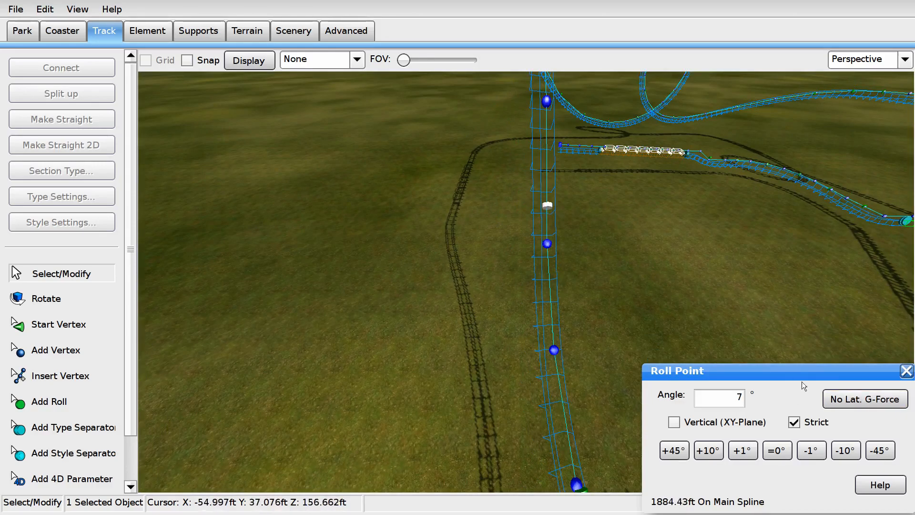
{"action": "left_click", "coordinate": [811, 450]}
{"action": "left_click", "coordinate": [811, 450]}
{"action": "left_click", "coordinate": [776, 450]}
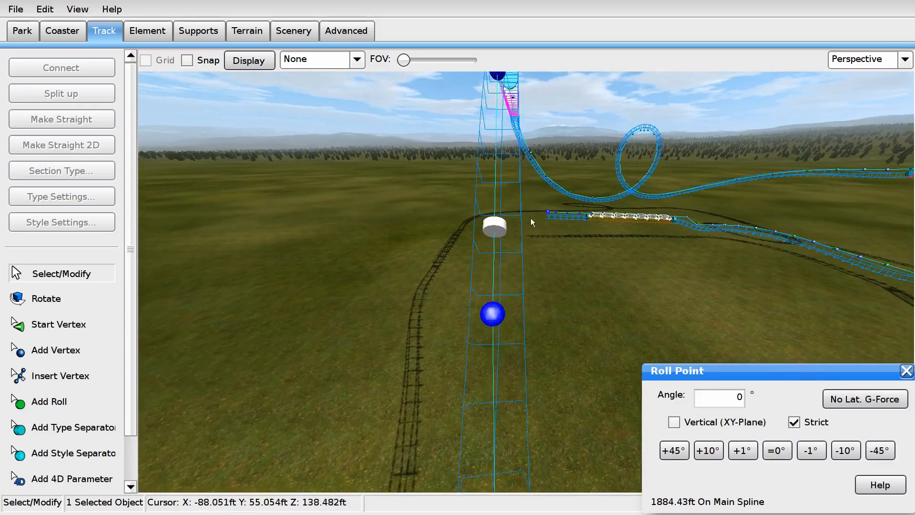
Step: Shift the second roll point in the valley before the first corkscrew onto its nearby vertex and set its angle to 20°
{"action": "right_click_drag", "start_coordinate": [496, 193], "coordinate": [466, 189]}
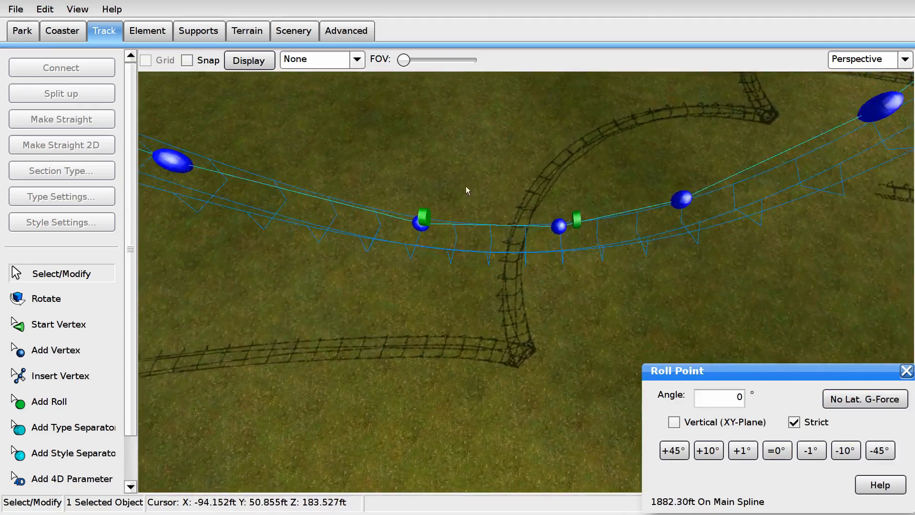
{"action": "left_click", "coordinate": [841, 396]}
{"action": "left_click_drag", "start_coordinate": [574, 217], "coordinate": [561, 221]}
{"action": "left_click", "coordinate": [865, 399]}
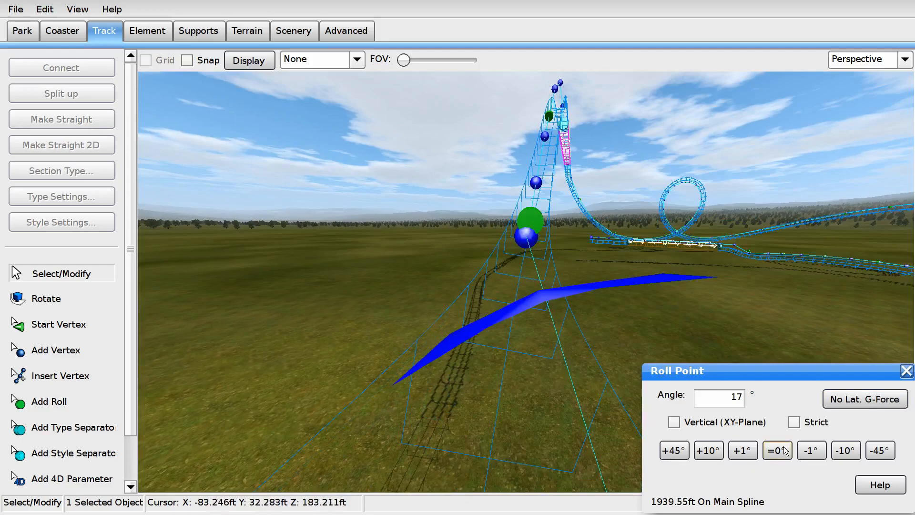
{"action": "left_click", "coordinate": [777, 450]}
{"action": "left_click", "coordinate": [708, 450]}
{"action": "left_click", "coordinate": [708, 451]}
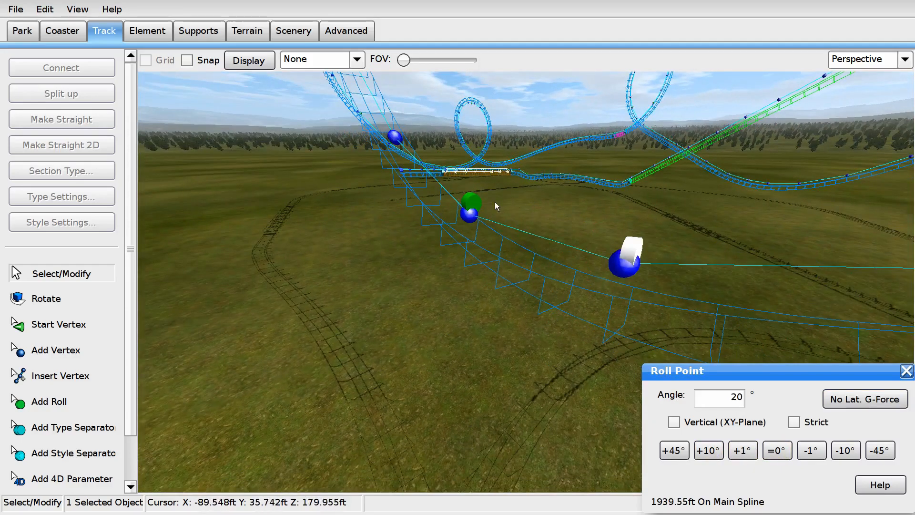
Step: Set the first roll point in the valley before the corkscrews to 20° and clear the selection
{"action": "left_click", "coordinate": [471, 203]}
{"action": "left_click", "coordinate": [776, 449]}
{"action": "left_click", "coordinate": [708, 450]}
{"action": "left_click", "coordinate": [708, 450]}
{"action": "left_click", "coordinate": [576, 398]}
{"action": "right_click_drag", "start_coordinate": [576, 398], "coordinate": [440, 276]}
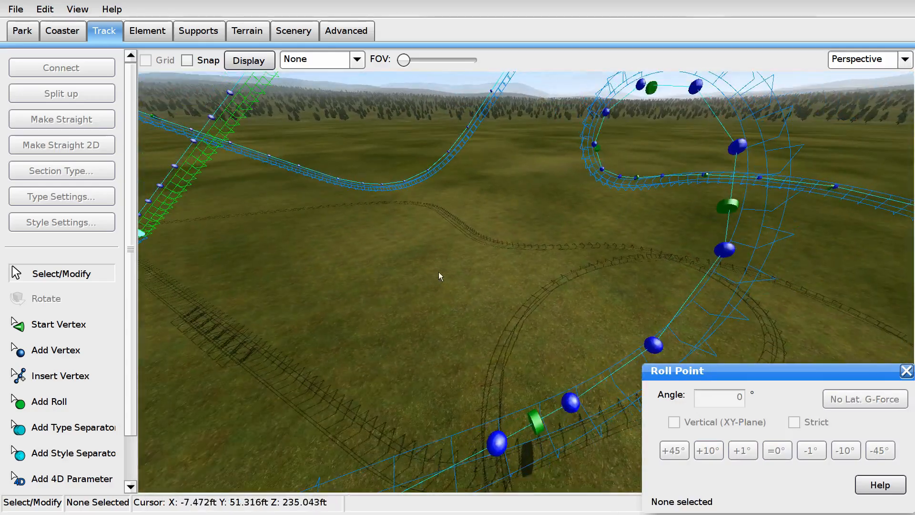
{"action": "left_click", "coordinate": [338, 151]}
{"action": "right_click_drag", "start_coordinate": [362, 190], "coordinate": [478, 226]}
{"action": "left_click", "coordinate": [357, 59]}
{"action": "left_click", "coordinate": [314, 69]}
{"action": "right_click_drag", "start_coordinate": [333, 143], "coordinate": [613, 342]}
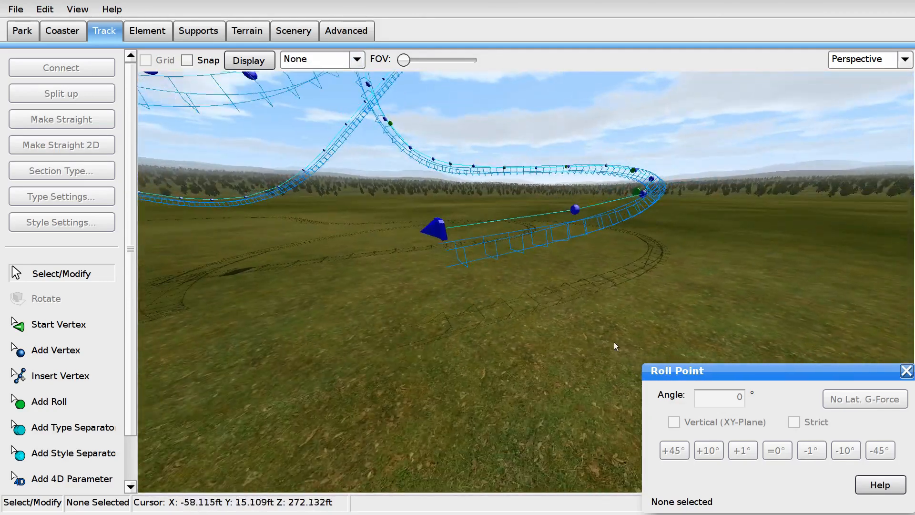
Step: In the left view, extend the track from the end of the turn with two climbing vertices
{"action": "left_click", "coordinate": [858, 59]}
{"action": "left_click", "coordinate": [853, 91]}
{"action": "mouse_move", "coordinate": [358, 236]}
{"action": "right_mouse_down"}
{"action": "mouse_move", "coordinate": [264, 237]}
{"action": "mouse_move", "coordinate": [485, 242]}
{"action": "right_mouse_up"}
{"action": "left_click", "coordinate": [904, 60]}
{"action": "left_click", "coordinate": [844, 114]}
{"action": "scroll", "coordinate": [622, 232], "scroll_direction": "down", "scroll_amount": 3}
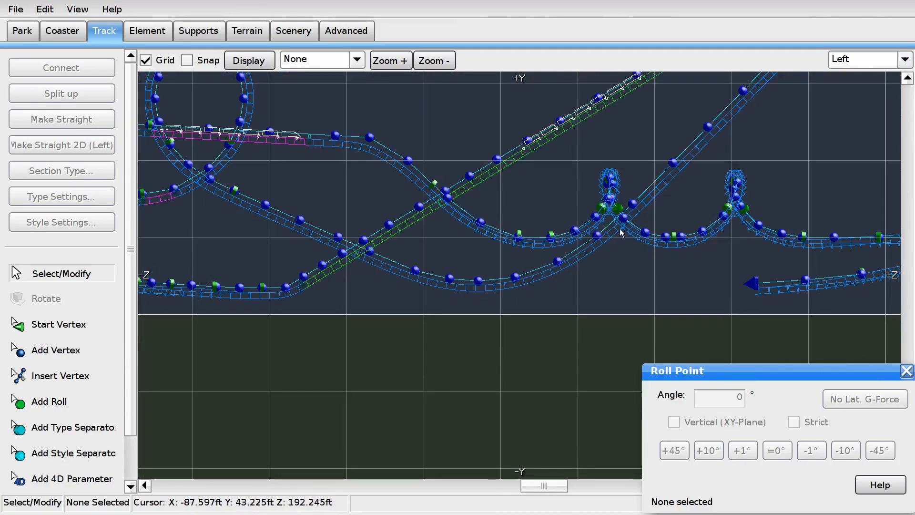
{"action": "scroll", "coordinate": [573, 258], "scroll_direction": "up", "scroll_amount": 3}
{"action": "left_click", "coordinate": [642, 304]}
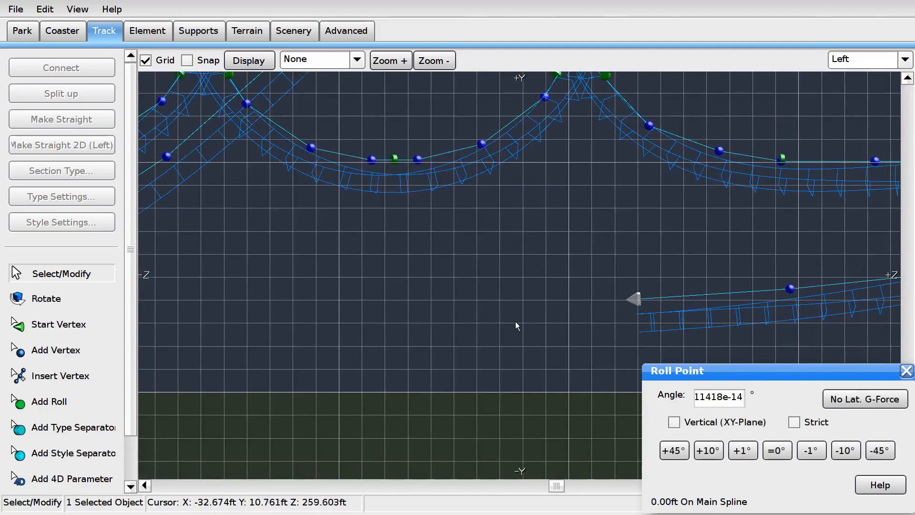
{"action": "left_click", "coordinate": [74, 357]}
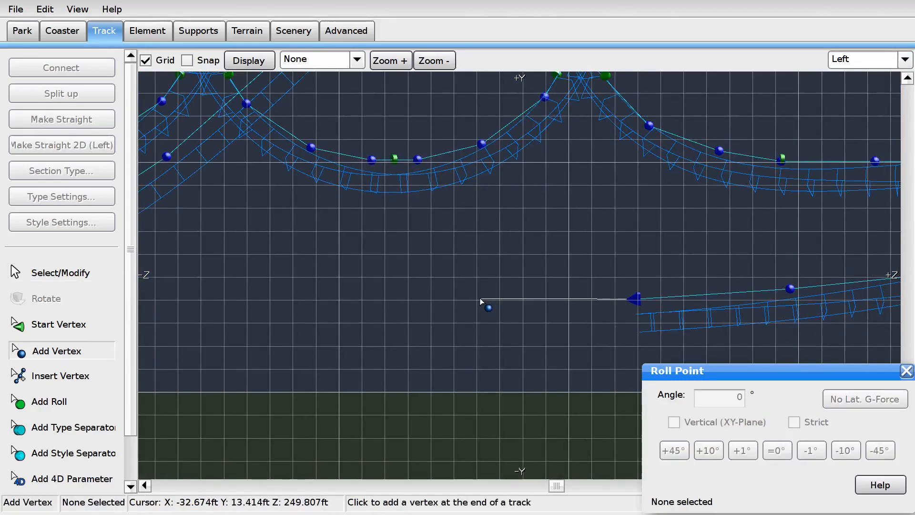
{"action": "left_click", "coordinate": [454, 265]}
{"action": "right_click_drag", "start_coordinate": [347, 251], "coordinate": [435, 272]}
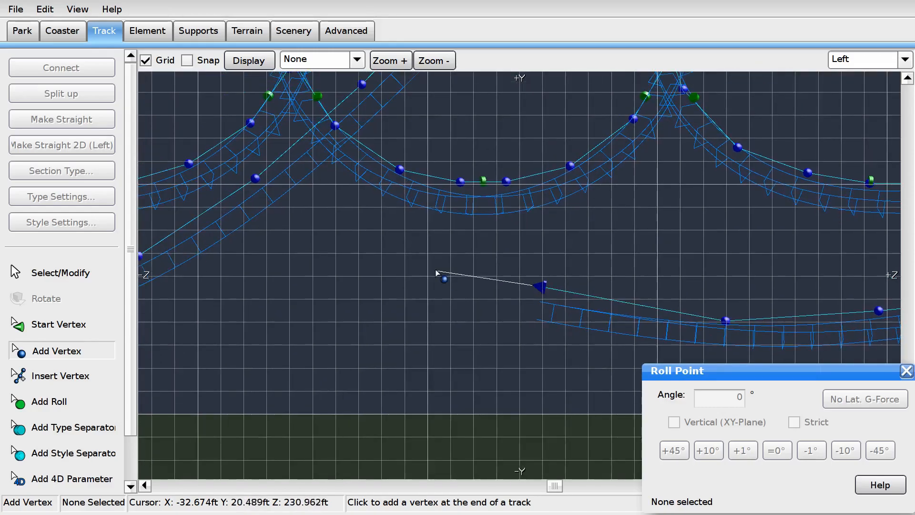
{"action": "left_click", "coordinate": [390, 219]}
{"action": "right_click_drag", "start_coordinate": [390, 219], "coordinate": [597, 211]}
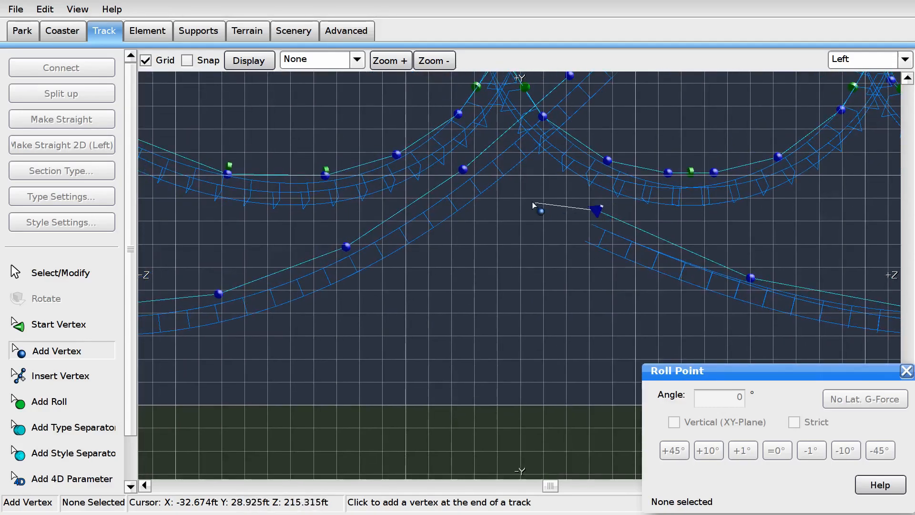
Step: Add a level crest vertex and a descending vertex to form a small hill, and check its G-Force Comb
{"action": "left_click", "coordinate": [453, 214]}
{"action": "right_click_drag", "start_coordinate": [452, 214], "coordinate": [593, 210]}
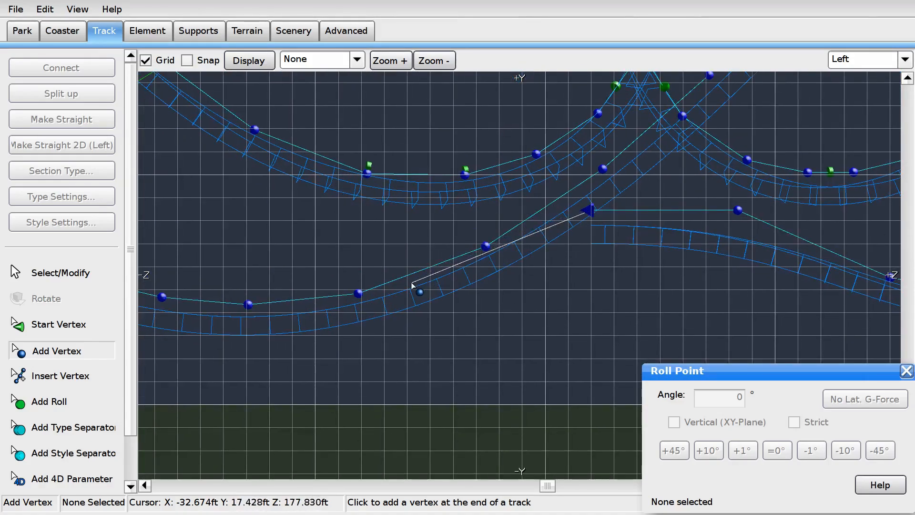
{"action": "left_click", "coordinate": [398, 284]}
{"action": "left_click", "coordinate": [357, 59]}
{"action": "left_click", "coordinate": [317, 151]}
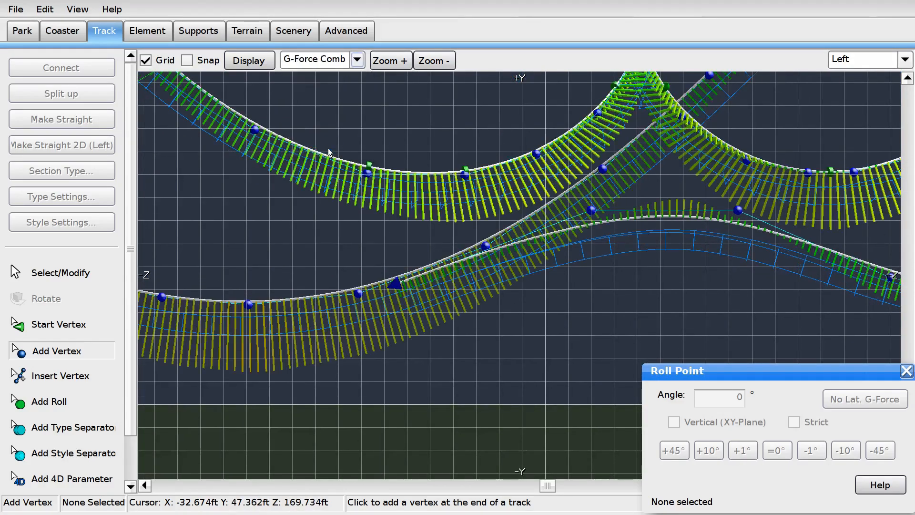
{"action": "left_click", "coordinate": [313, 60]}
{"action": "left_click", "coordinate": [316, 82]}
Step: In the top view, extend the track with two straight vertices and three more that curve it to the right
{"action": "left_click", "coordinate": [842, 59]}
{"action": "left_click", "coordinate": [838, 79]}
{"action": "scroll", "coordinate": [453, 214], "scroll_direction": "down", "scroll_amount": 3}
{"action": "scroll", "coordinate": [568, 265], "scroll_direction": "up", "scroll_amount": 5}
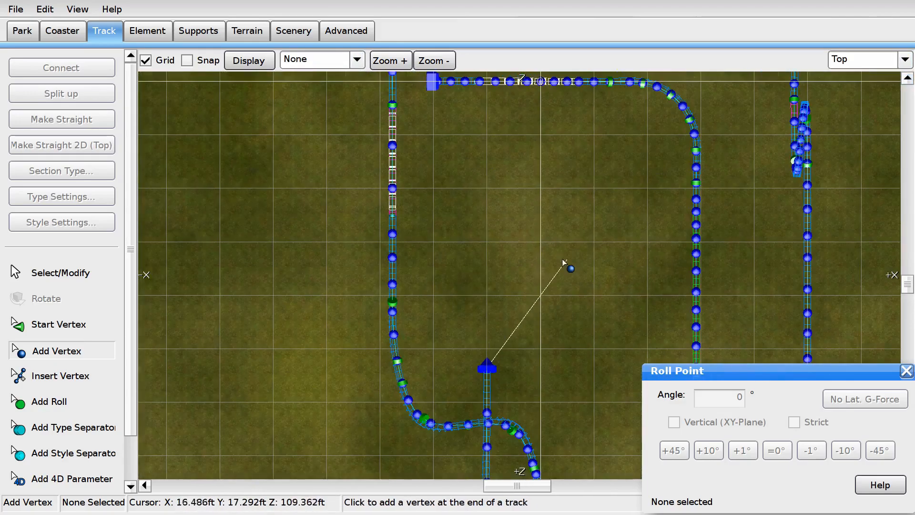
{"action": "scroll", "coordinate": [486, 315], "scroll_direction": "up", "scroll_amount": 4}
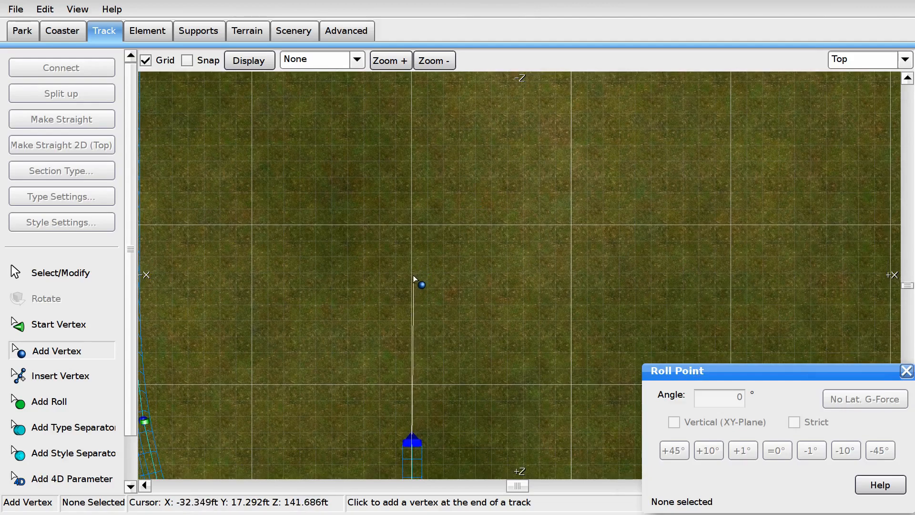
{"action": "left_click", "coordinate": [412, 278]}
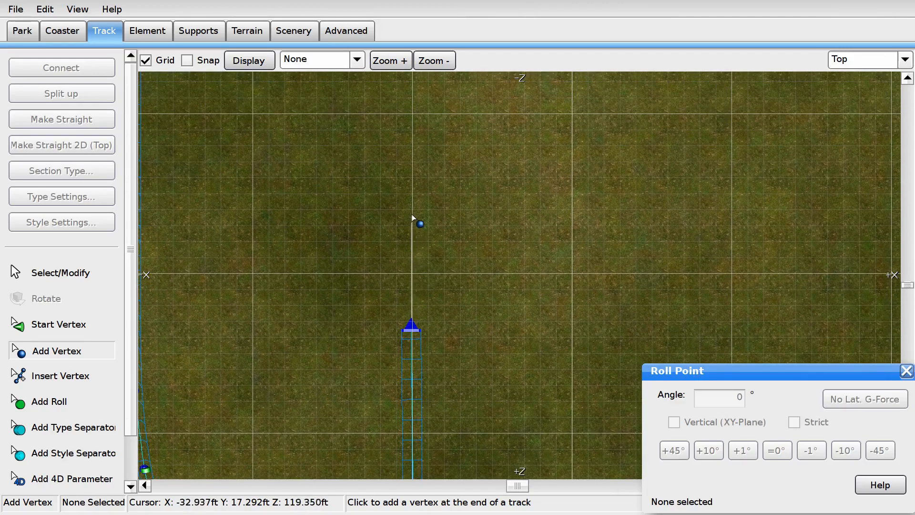
{"action": "left_click", "coordinate": [413, 211]}
{"action": "left_click", "coordinate": [476, 170]}
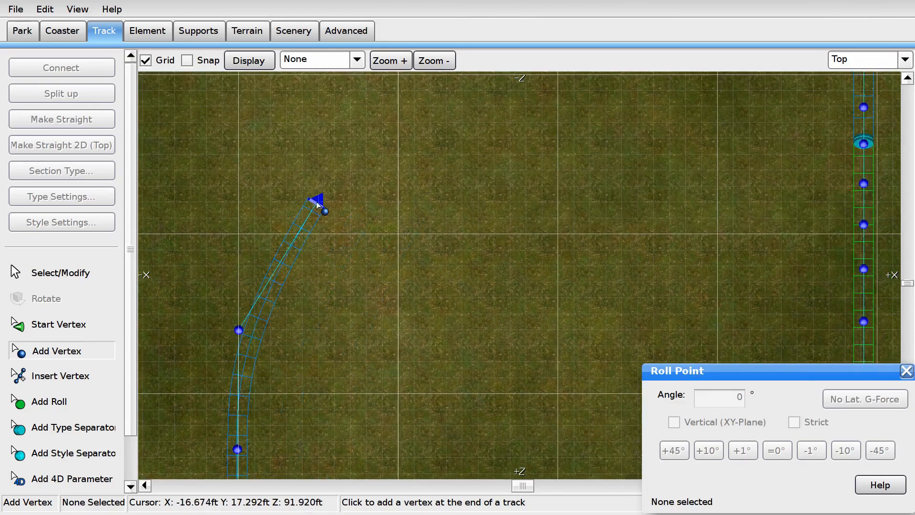
{"action": "left_click", "coordinate": [467, 134]}
{"action": "left_click", "coordinate": [638, 137]}
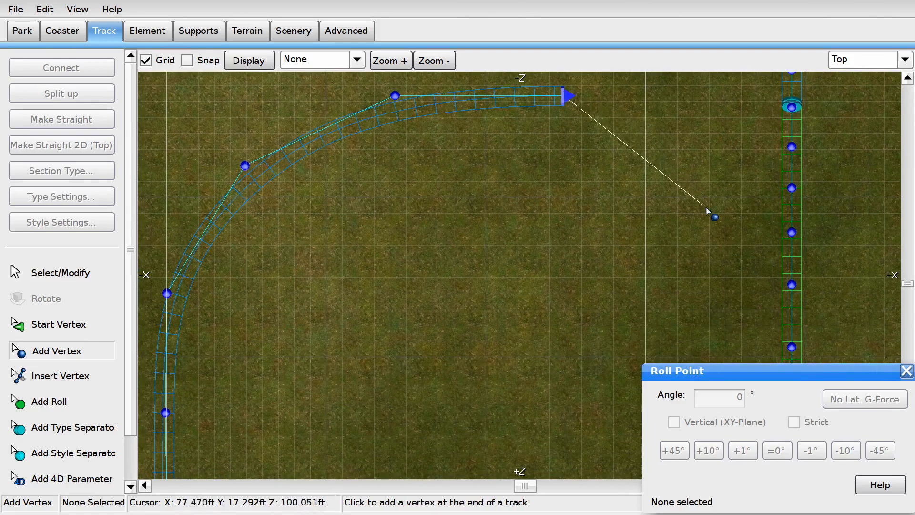
Step: Add seven vertices that carry the curve around nearly a full circle and across its own entry
{"action": "left_click", "coordinate": [711, 218]}
{"action": "left_click", "coordinate": [689, 305]}
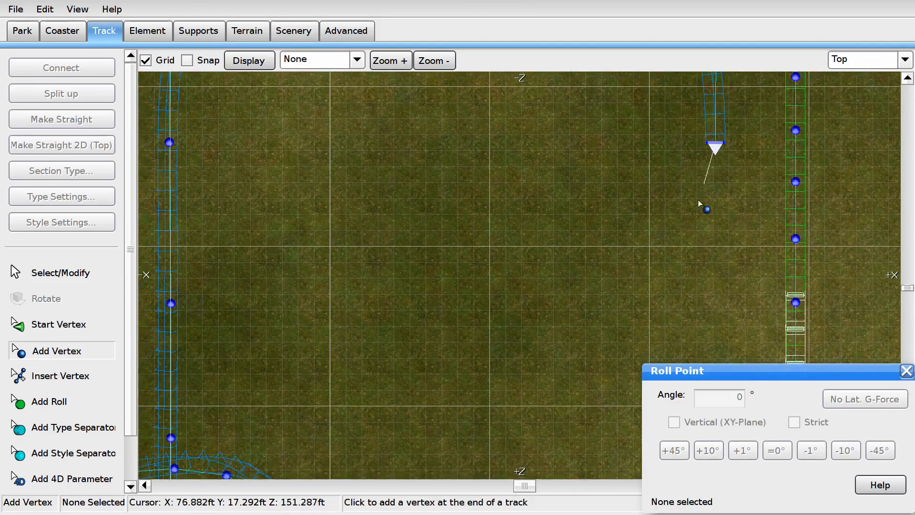
{"action": "left_click", "coordinate": [591, 248]}
{"action": "left_click", "coordinate": [506, 265]}
{"action": "left_click", "coordinate": [475, 207]}
{"action": "scroll", "coordinate": [474, 286], "scroll_direction": "down", "scroll_amount": 3}
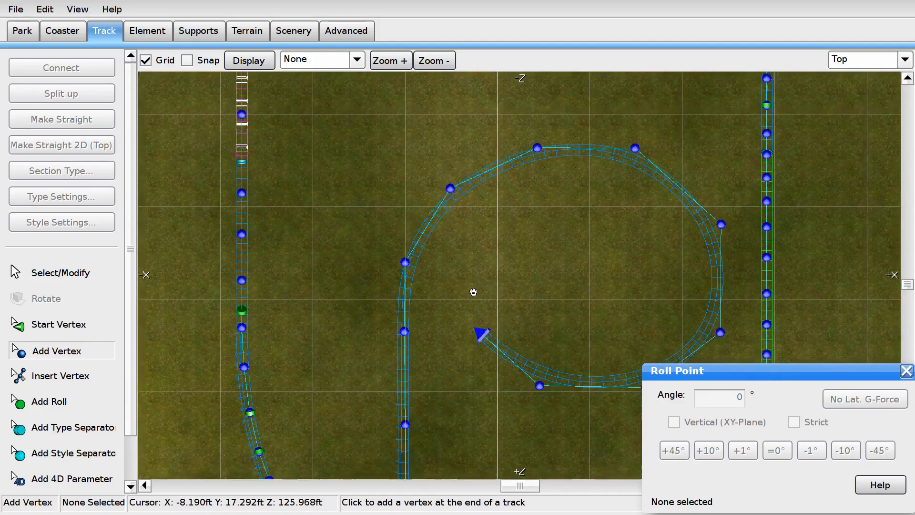
{"action": "left_click", "coordinate": [428, 228]}
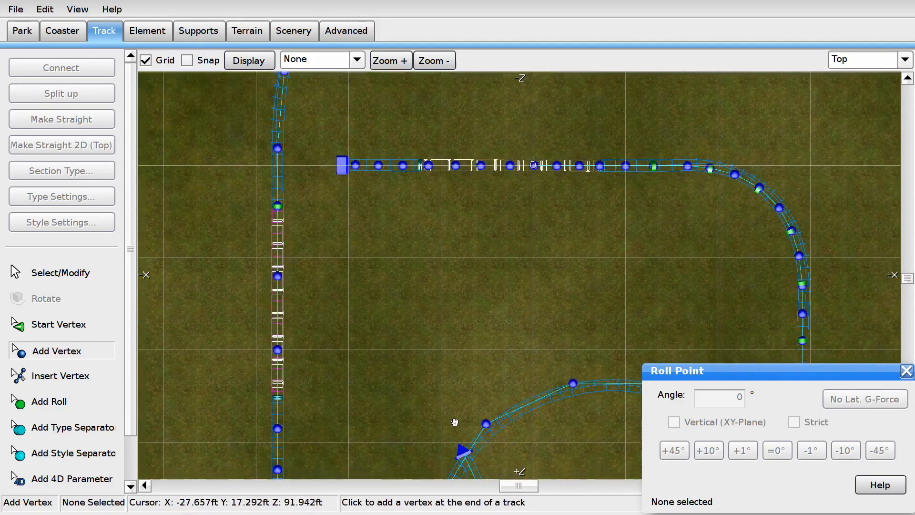
{"action": "left_click", "coordinate": [417, 364]}
Step: Select the last four vertices of the circular turn and raise them together in the front view
{"action": "right_click_drag", "start_coordinate": [325, 342], "coordinate": [370, 268]}
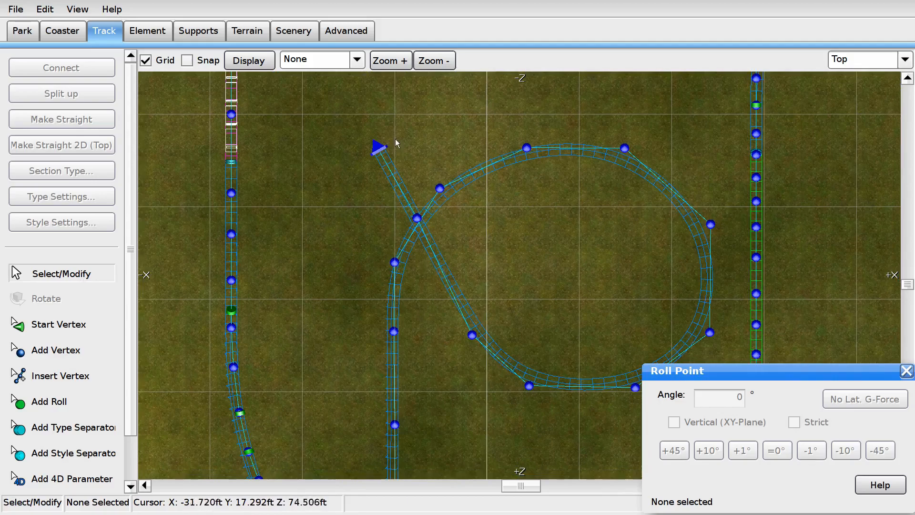
{"action": "left_click", "coordinate": [380, 146]}
{"action": "left_click", "coordinate": [418, 219], "text": "shift"}
{"action": "left_click_drag", "start_coordinate": [473, 405], "coordinate": [586, 309]}
{"action": "left_click", "coordinate": [904, 59]}
{"action": "left_click", "coordinate": [843, 91]}
{"action": "left_click", "coordinate": [904, 59]}
{"action": "left_click", "coordinate": [848, 95]}
{"action": "left_click_drag", "start_coordinate": [584, 249], "coordinate": [580, 172]}
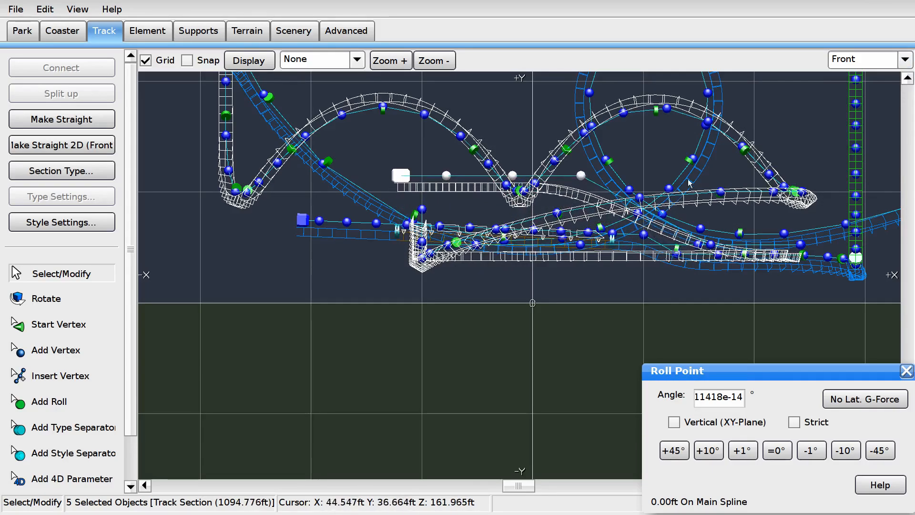
Step: Raise the two vertices on the outer side of the circular turn in the front view
{"action": "left_click", "coordinate": [731, 176]}
{"action": "right_click_drag", "start_coordinate": [732, 176], "coordinate": [674, 182]}
{"action": "left_click_drag", "start_coordinate": [739, 248], "coordinate": [742, 229]}
{"action": "left_click", "coordinate": [757, 250]}
{"action": "left_click", "coordinate": [759, 217]}
{"action": "right_click_drag", "start_coordinate": [740, 218], "coordinate": [661, 243]}
{"action": "scroll", "coordinate": [661, 244], "scroll_direction": "up", "scroll_amount": 3}
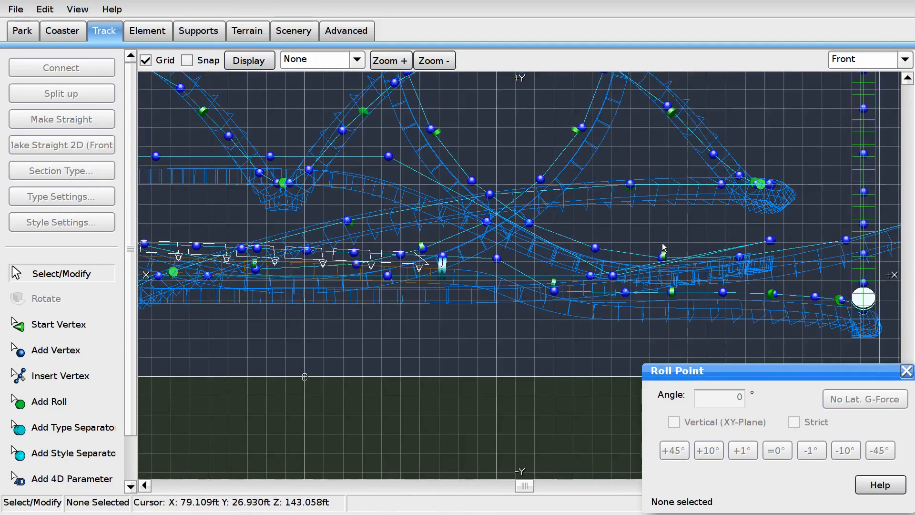
Step: Raise one outer vertex slightly further, and make it straight with the next two vertices in the front plane
{"action": "left_click_drag", "start_coordinate": [770, 239], "coordinate": [768, 231]}
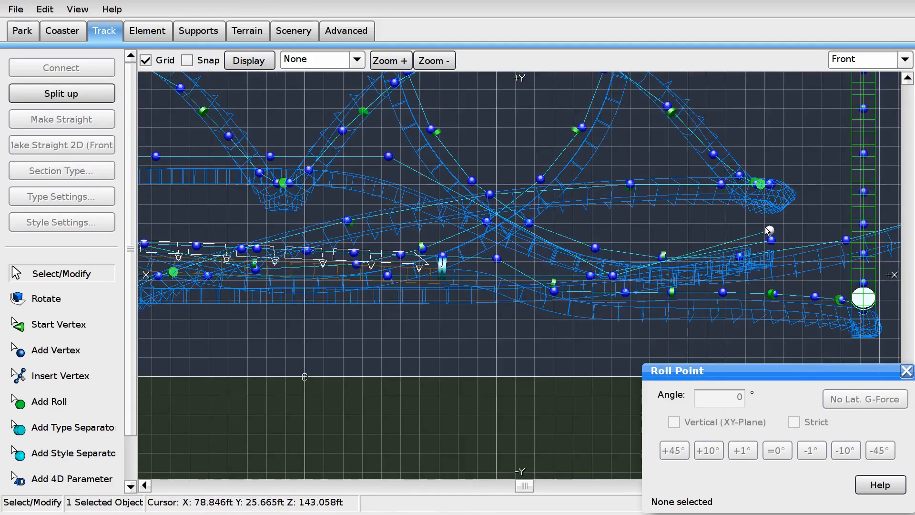
{"action": "left_click", "coordinate": [612, 276], "text": "ctrl"}
{"action": "left_click", "coordinate": [387, 156], "text": "ctrl"}
{"action": "left_click", "coordinate": [80, 145]}
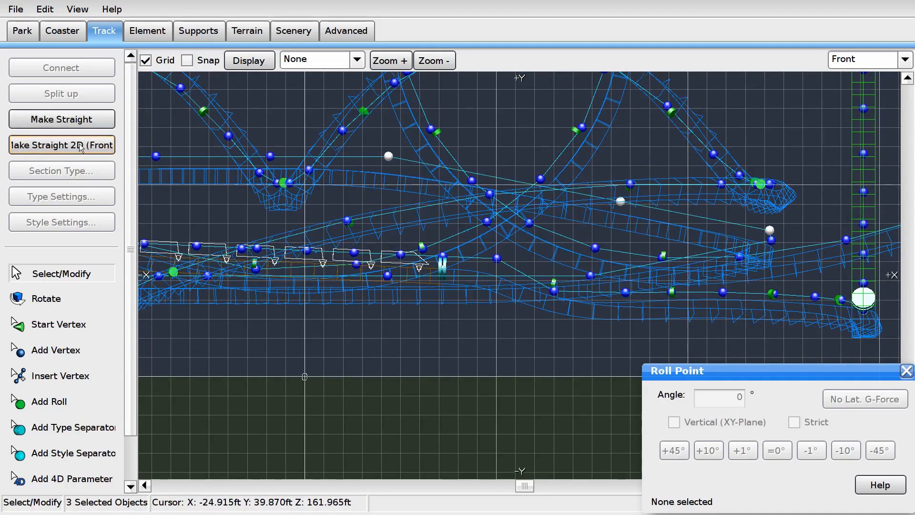
{"action": "left_click", "coordinate": [756, 116]}
Step: In the left view, raise the vertex at the far end of the circular turn to about 22 ft
{"action": "left_click", "coordinate": [862, 59]}
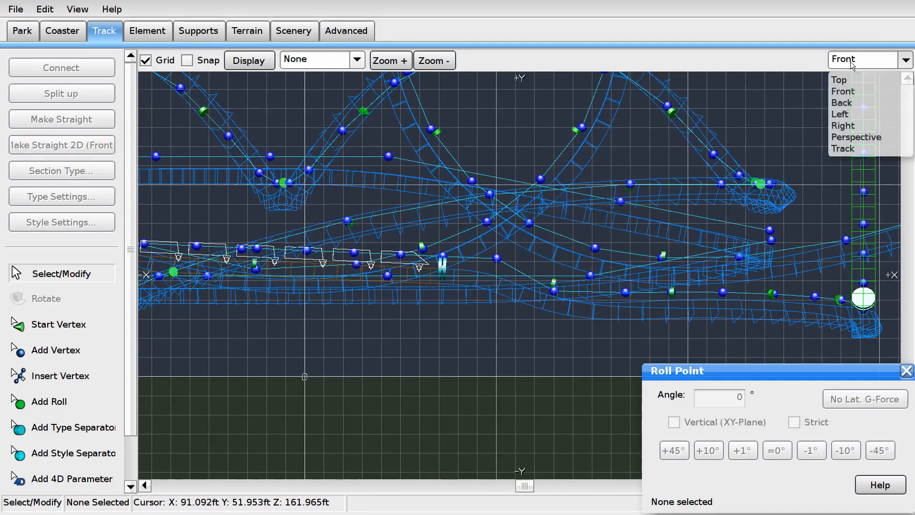
{"action": "left_click", "coordinate": [841, 117]}
{"action": "scroll", "coordinate": [449, 298], "scroll_direction": "up", "scroll_amount": 4}
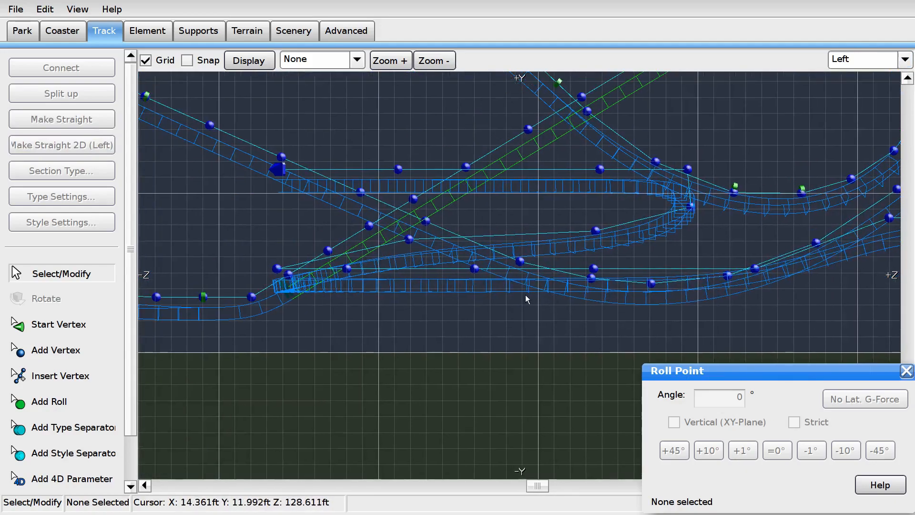
{"action": "left_click_drag", "start_coordinate": [287, 267], "coordinate": [280, 250]}
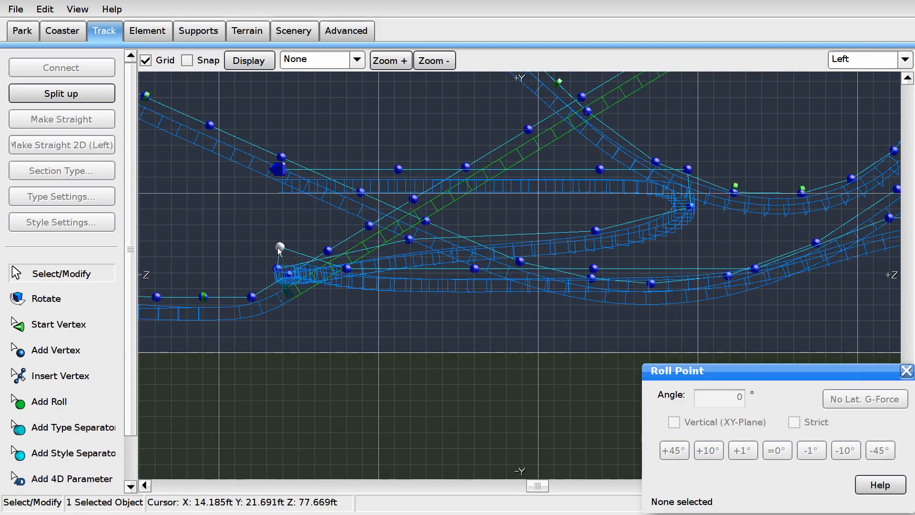
Step: Undo the last vertex changes and raise the overlapping vertices at the far end of the circular turn to about 22 ft
{"action": "key", "text": "z"}
{"action": "key", "text": "ctrl+z"}
{"action": "left_click", "coordinate": [74, 265]}
{"action": "key", "text": "ctrl+z"}
{"action": "left_click_drag", "start_coordinate": [213, 226], "coordinate": [282, 267]}
{"action": "left_click_drag", "start_coordinate": [278, 266], "coordinate": [279, 245]}
Step: Make the four vertices running into the far end of the circular turn straight in the left plane
{"action": "left_click", "coordinate": [278, 248]}
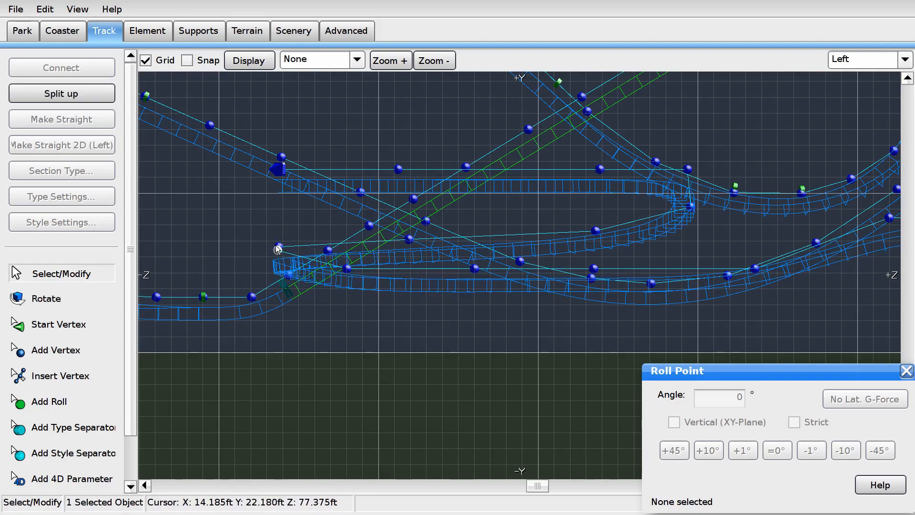
{"action": "left_click", "coordinate": [347, 269], "text": "ctrl"}
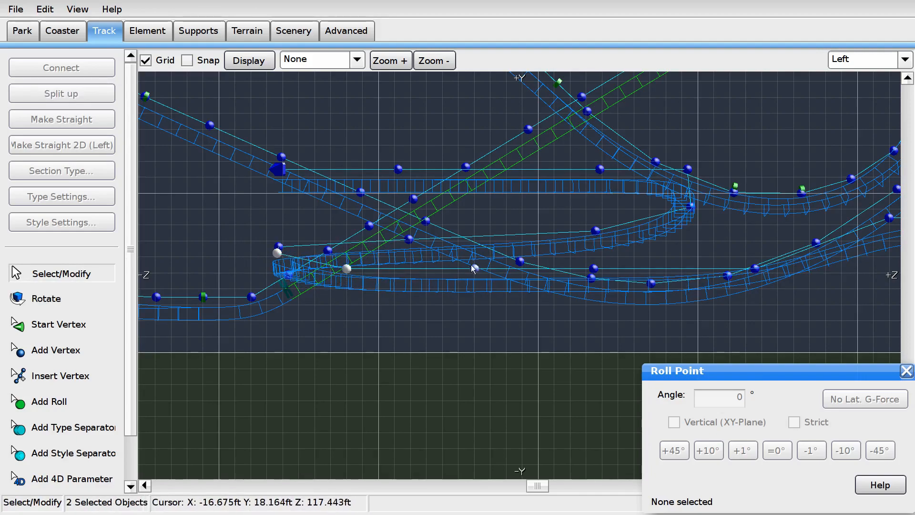
{"action": "left_click", "coordinate": [474, 269], "text": "ctrl"}
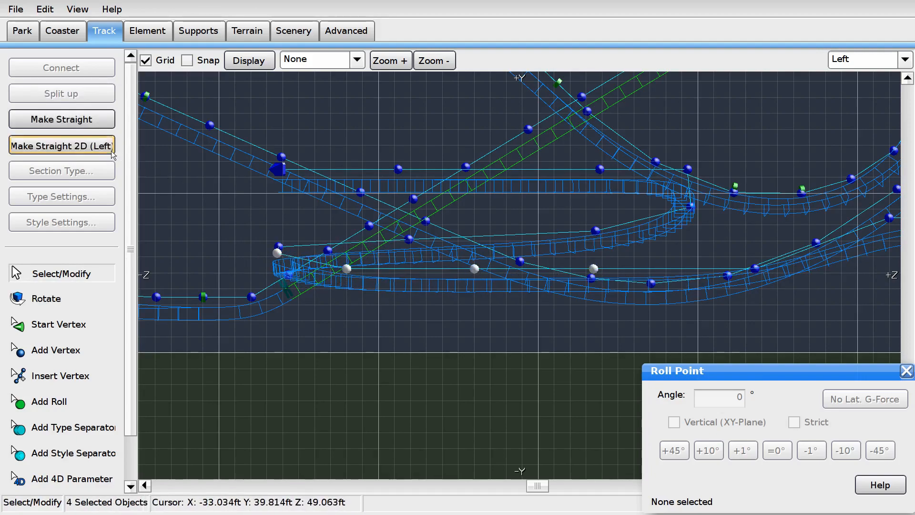
{"action": "left_click", "coordinate": [61, 144]}
Step: Make the vertices from the low approach up to the small hill's crest straight in the left plane
{"action": "left_click", "coordinate": [475, 262]}
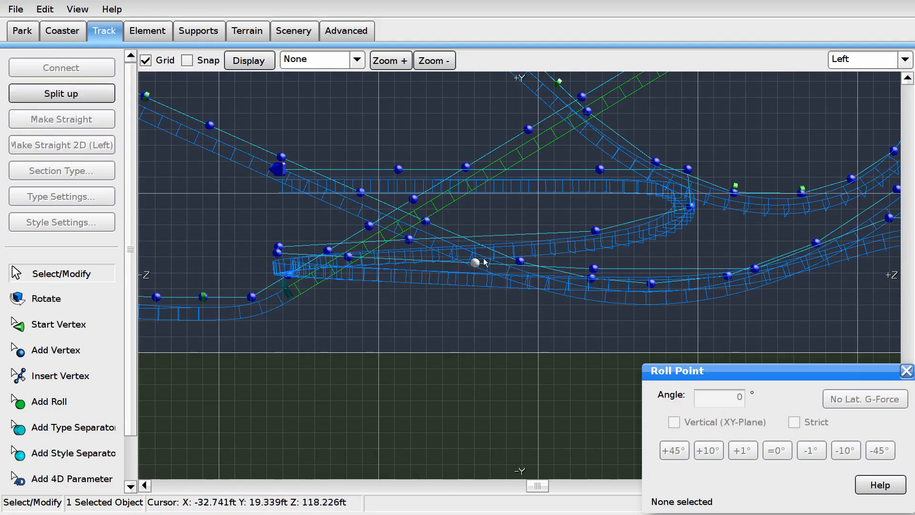
{"action": "left_click", "coordinate": [593, 268], "text": "ctrl"}
{"action": "left_click", "coordinate": [658, 291], "text": "ctrl"}
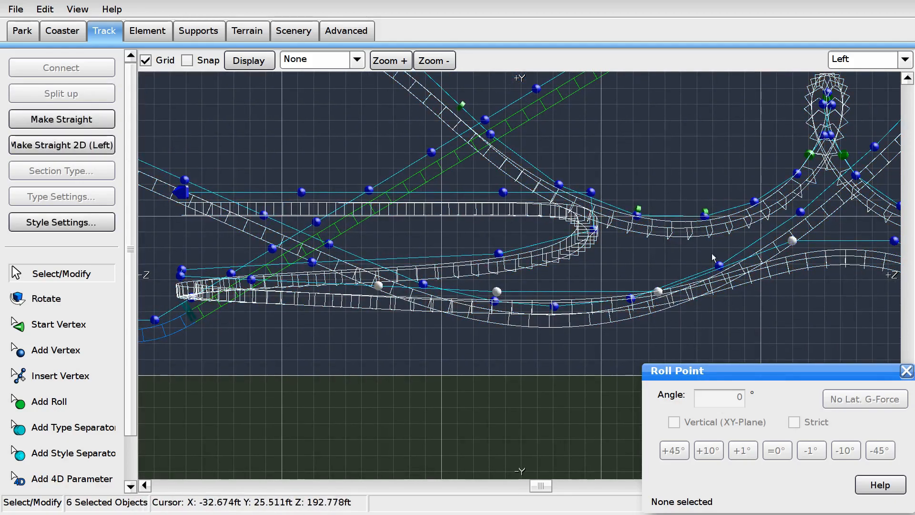
{"action": "left_click", "coordinate": [110, 150]}
{"action": "left_click", "coordinate": [647, 139]}
{"action": "right_click_drag", "start_coordinate": [679, 150], "coordinate": [460, 152]}
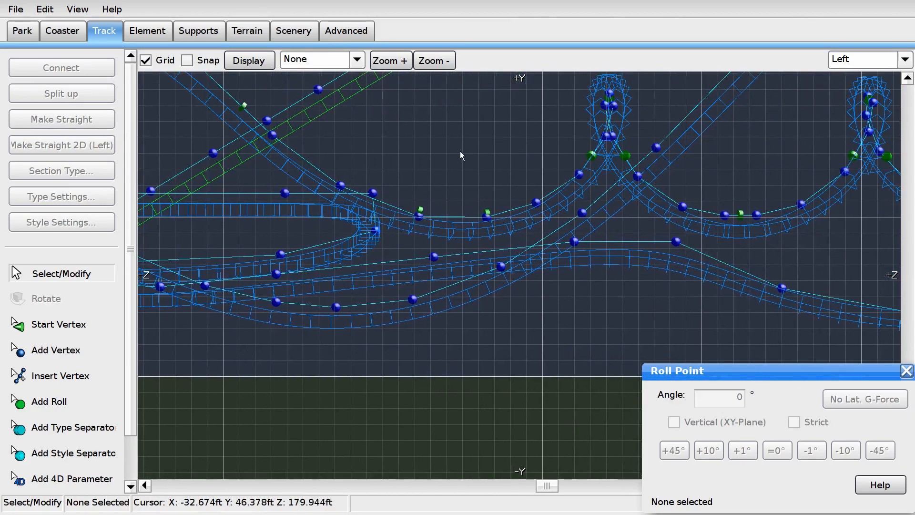
Step: Make the vertices along the small hill's other slope straight in the left plane
{"action": "right_click_drag", "start_coordinate": [767, 262], "coordinate": [542, 225]}
{"action": "left_click_drag", "start_coordinate": [648, 306], "coordinate": [864, 262]}
{"action": "left_click_drag", "start_coordinate": [423, 337], "coordinate": [617, 199]}
{"action": "scroll", "coordinate": [530, 286], "scroll_direction": "down", "scroll_amount": 3}
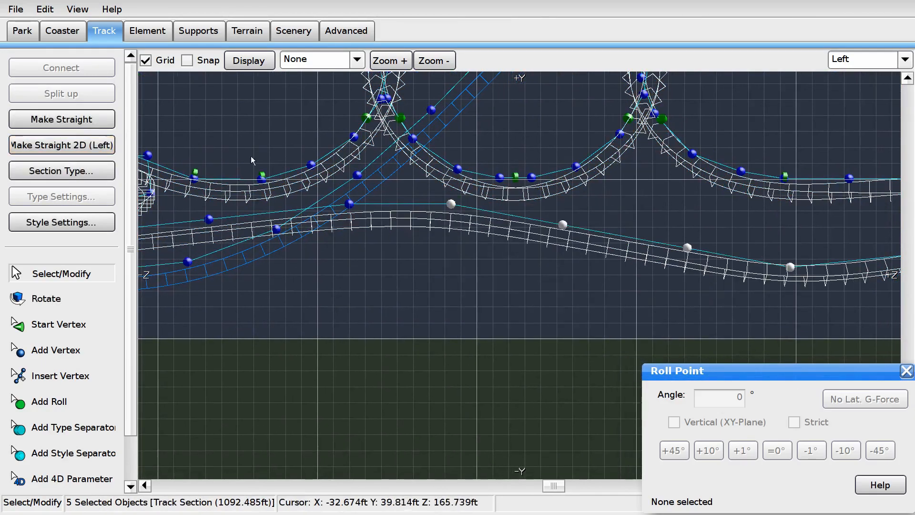
{"action": "left_click", "coordinate": [530, 284]}
Step: Examine the straightened hill and the circular turn from above in the perspective view
{"action": "left_click", "coordinate": [878, 60]}
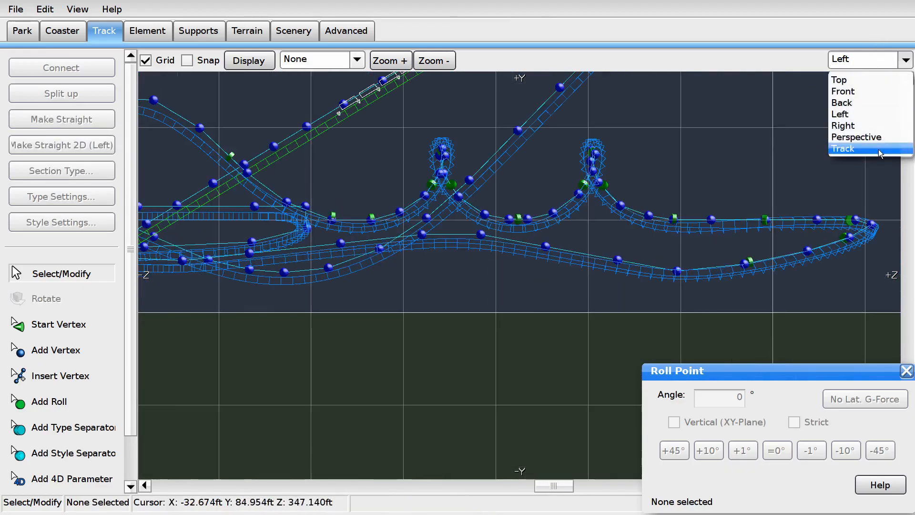
{"action": "left_click", "coordinate": [858, 137]}
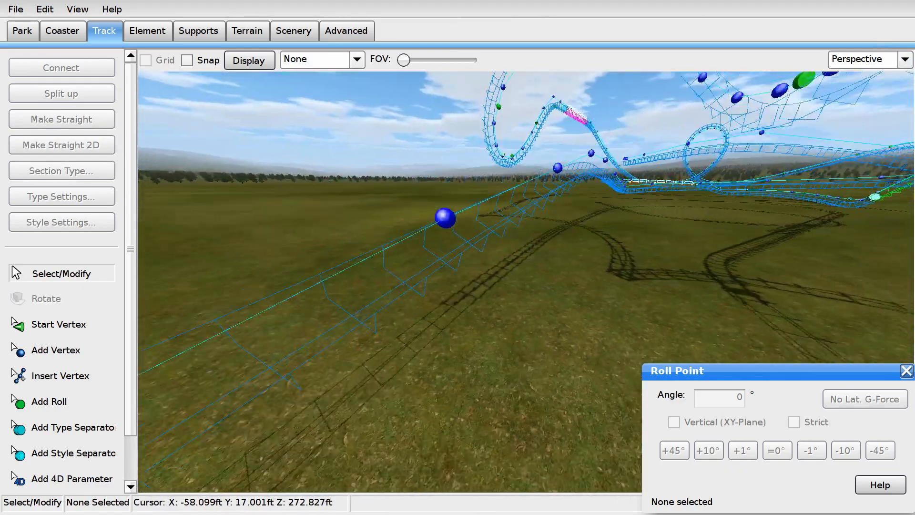
{"action": "right_click_drag", "start_coordinate": [526, 281], "coordinate": [546, 263]}
{"action": "key", "text": "w"}
{"action": "key", "text": "w"}
{"action": "key", "text": "s"}
{"action": "right_click_drag", "start_coordinate": [743, 191], "coordinate": [691, 193]}
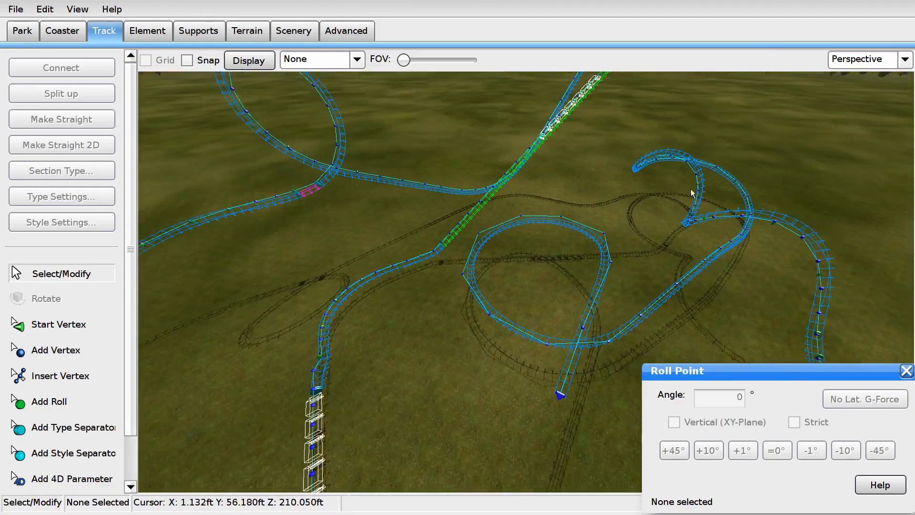
Step: In the top view, delete one vertex near the station track's open end and move its neighbours to start a bend
{"action": "left_click", "coordinate": [848, 56]}
{"action": "left_click", "coordinate": [848, 82]}
{"action": "right_click_drag", "start_coordinate": [337, 284], "coordinate": [448, 362]}
{"action": "right_click_drag", "start_coordinate": [446, 84], "coordinate": [469, 372]}
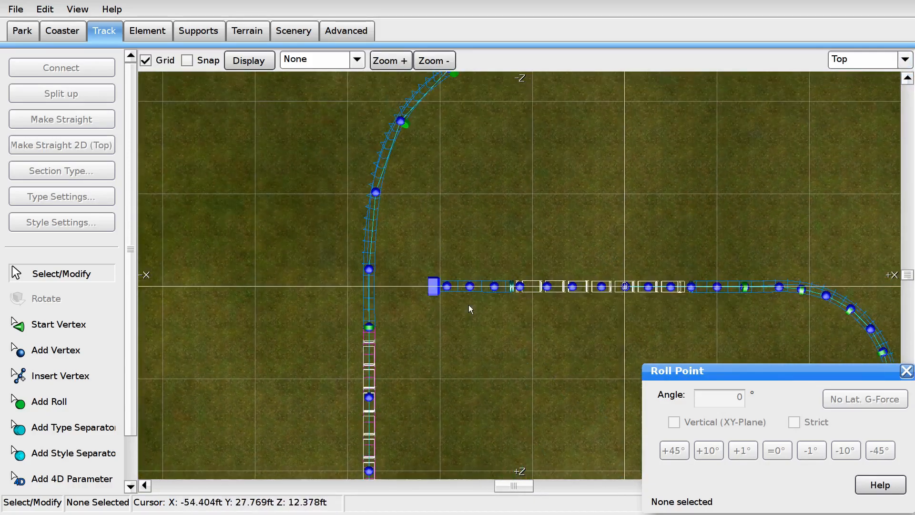
{"action": "scroll", "coordinate": [448, 301], "scroll_direction": "up", "scroll_amount": 3}
{"action": "left_click", "coordinate": [397, 303]}
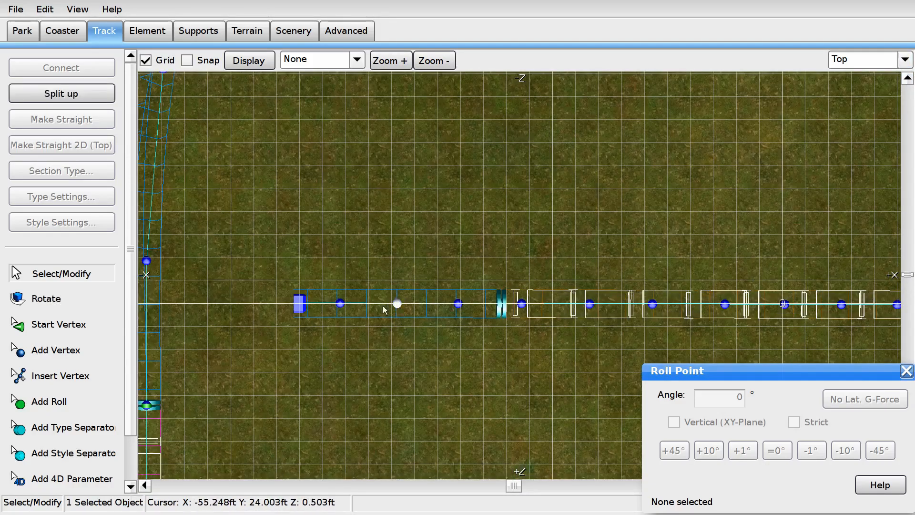
{"action": "key", "text": "Delete"}
{"action": "left_click_drag", "start_coordinate": [340, 304], "coordinate": [341, 325]}
{"action": "left_click_drag", "start_coordinate": [456, 305], "coordinate": [431, 306]}
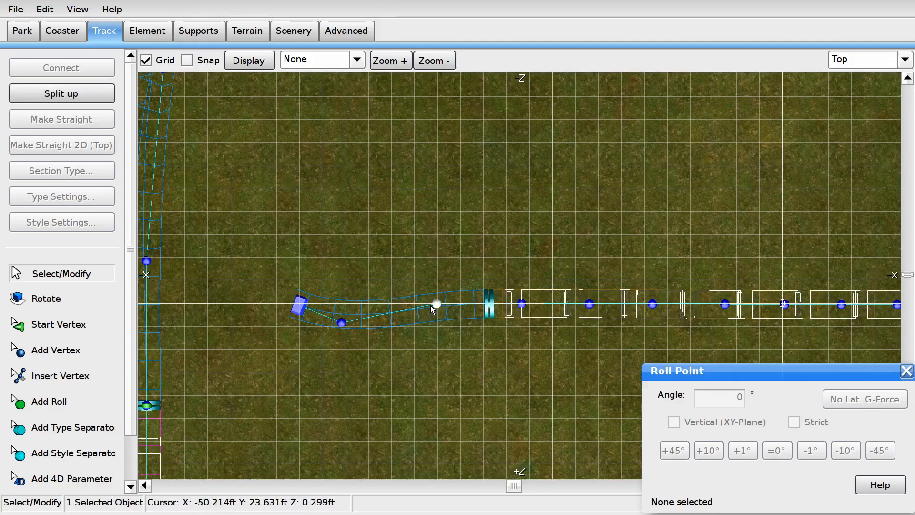
Step: Extend the station track's open end with added vertices, curving it around toward the open end of the circular turn
{"action": "right_click_drag", "start_coordinate": [317, 368], "coordinate": [528, 303]}
{"action": "left_click_drag", "start_coordinate": [509, 238], "coordinate": [483, 326]}
{"action": "scroll", "coordinate": [492, 341], "scroll_direction": "down", "scroll_amount": 4}
{"action": "right_click_drag", "start_coordinate": [526, 336], "coordinate": [436, 145]}
{"action": "left_click", "coordinate": [81, 350]}
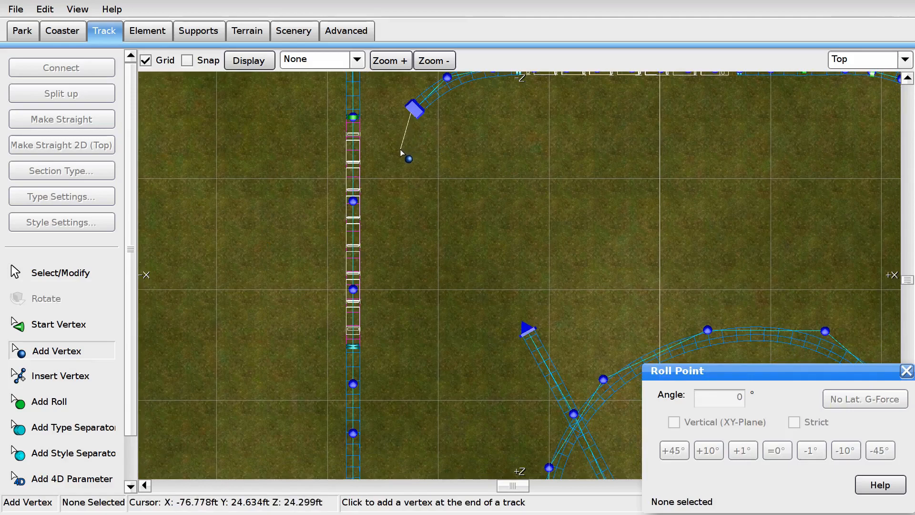
{"action": "left_click", "coordinate": [428, 241]}
{"action": "right_click_drag", "start_coordinate": [439, 254], "coordinate": [424, 190]}
{"action": "left_click", "coordinate": [110, 271]}
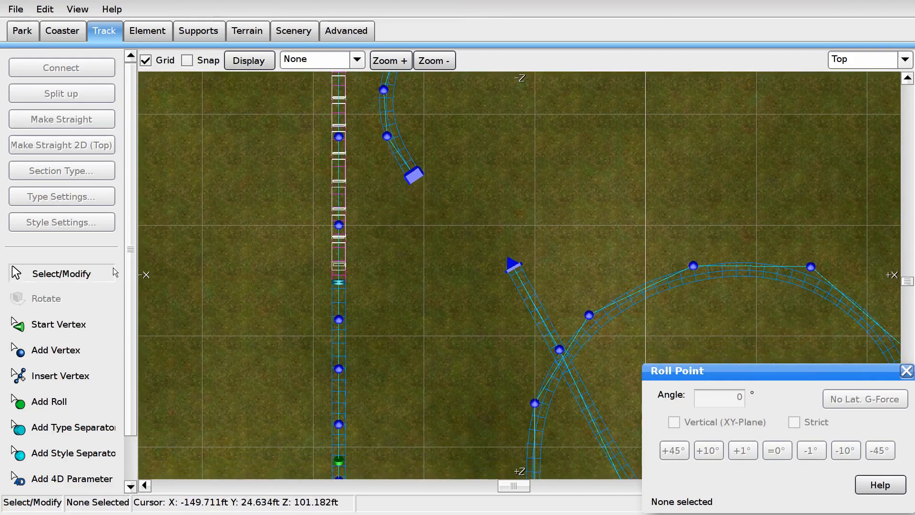
Step: Connect the two open track ends, and insert three more vertices along the joining diagonal section
{"action": "left_click", "coordinate": [425, 174]}
{"action": "left_click", "coordinate": [513, 263], "text": "ctrl"}
{"action": "left_click", "coordinate": [51, 72]}
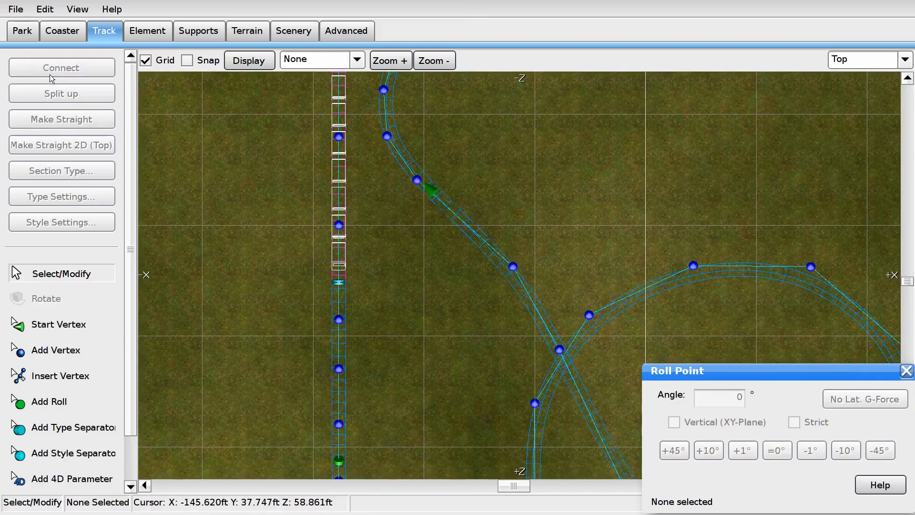
{"action": "left_click", "coordinate": [93, 379]}
{"action": "right_click_drag", "start_coordinate": [466, 200], "coordinate": [470, 237]}
{"action": "left_click", "coordinate": [61, 273]}
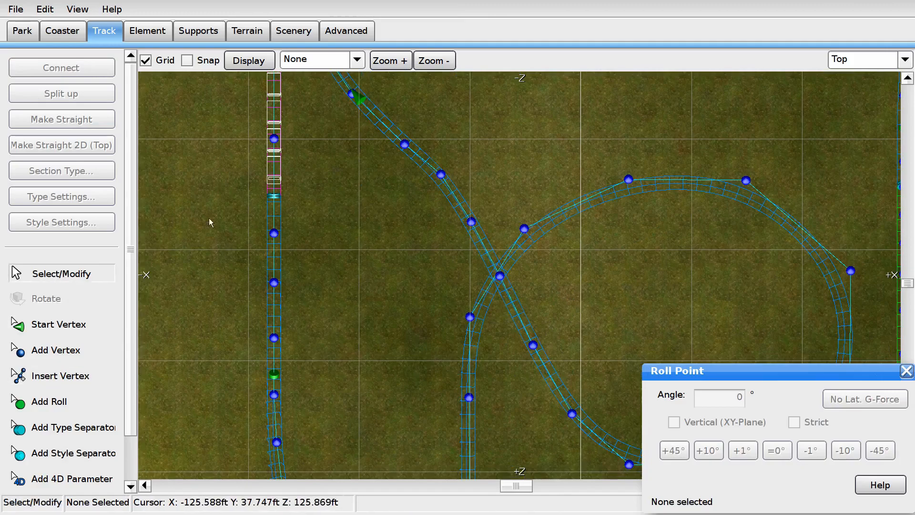
Step: Select the vertices from the new joint to the start of the circular turn and make them straight in the top plane
{"action": "right_click_drag", "start_coordinate": [209, 218], "coordinate": [222, 308]}
{"action": "left_click_drag", "start_coordinate": [338, 172], "coordinate": [473, 285]}
{"action": "right_click_drag", "start_coordinate": [504, 360], "coordinate": [459, 287]}
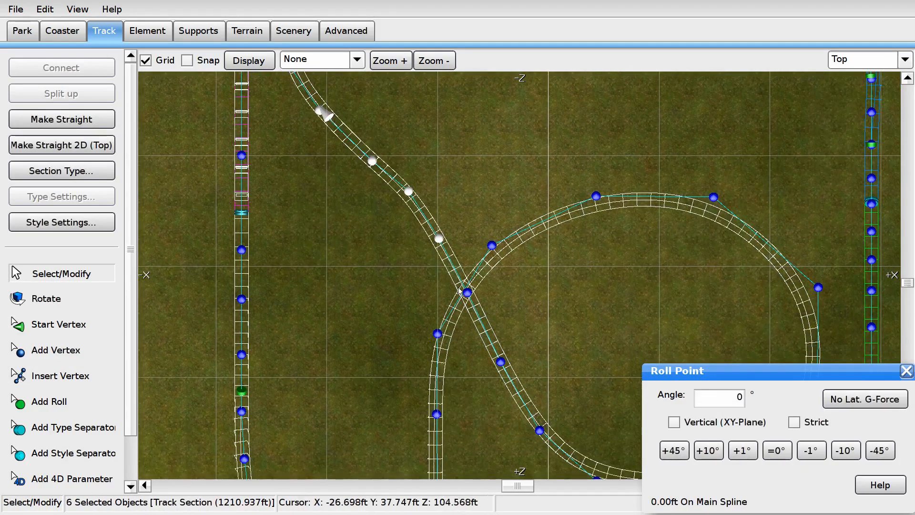
{"action": "left_click", "coordinate": [466, 292], "text": "shift"}
{"action": "right_click_drag", "start_coordinate": [527, 318], "coordinate": [506, 277]}
{"action": "left_click_drag", "start_coordinate": [510, 279], "coordinate": [474, 348], "text": "shift"}
{"action": "left_click", "coordinate": [101, 144]}
{"action": "left_click", "coordinate": [518, 387], "text": "shift"}
{"action": "scroll", "coordinate": [517, 283], "scroll_direction": "down", "scroll_amount": 3}
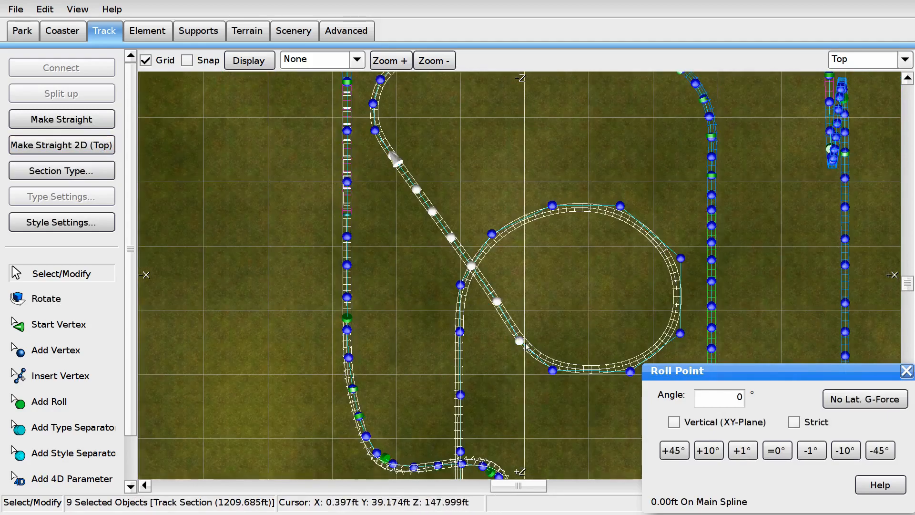
{"action": "left_click", "coordinate": [62, 144]}
Step: Shift one vertex on the circular turn slightly outward in the top view and check the turn in perspective
{"action": "right_click_drag", "start_coordinate": [531, 245], "coordinate": [474, 163]}
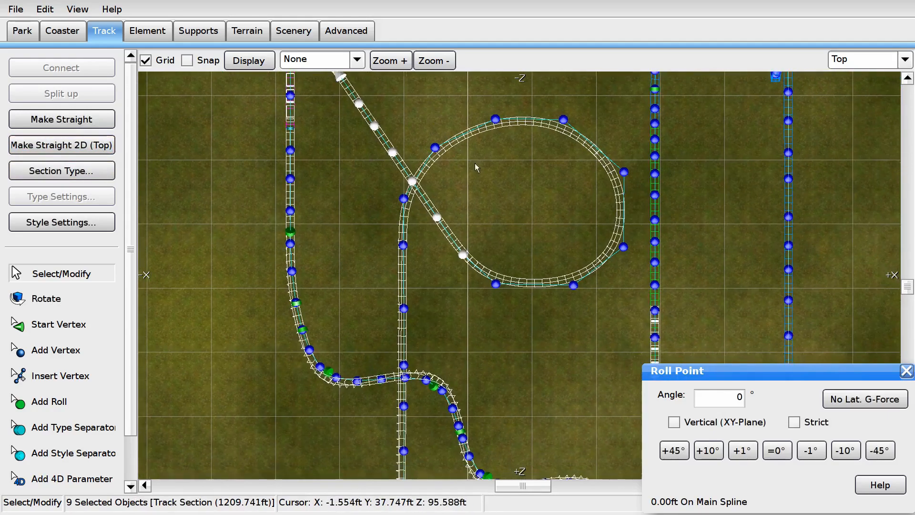
{"action": "left_click", "coordinate": [570, 291]}
{"action": "right_click_drag", "start_coordinate": [478, 189], "coordinate": [468, 216]}
{"action": "left_click", "coordinate": [905, 59]}
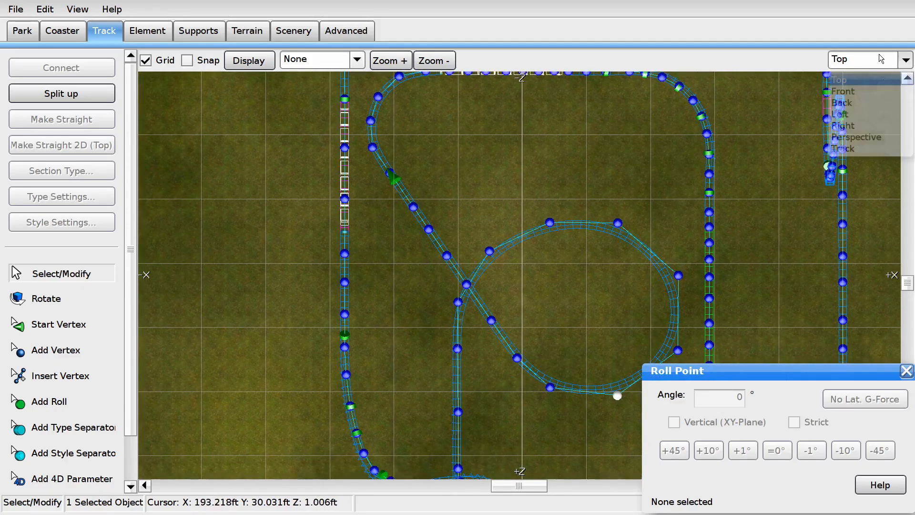
{"action": "left_click", "coordinate": [860, 141]}
{"action": "right_click_drag", "start_coordinate": [615, 200], "coordinate": [881, 104]}
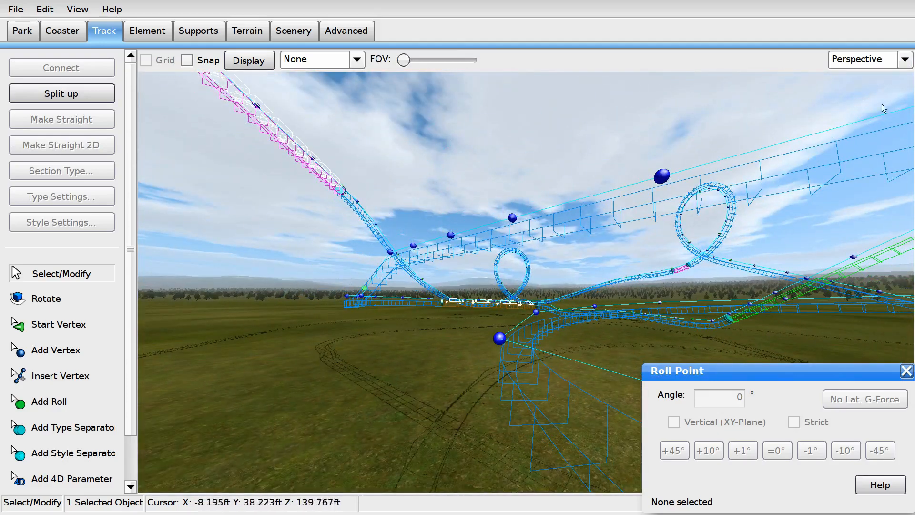
Step: Make the whole diagonal section, including the adjoining vertex of the station curve, straight in the top plane
{"action": "left_click", "coordinate": [853, 61]}
{"action": "left_click", "coordinate": [845, 76]}
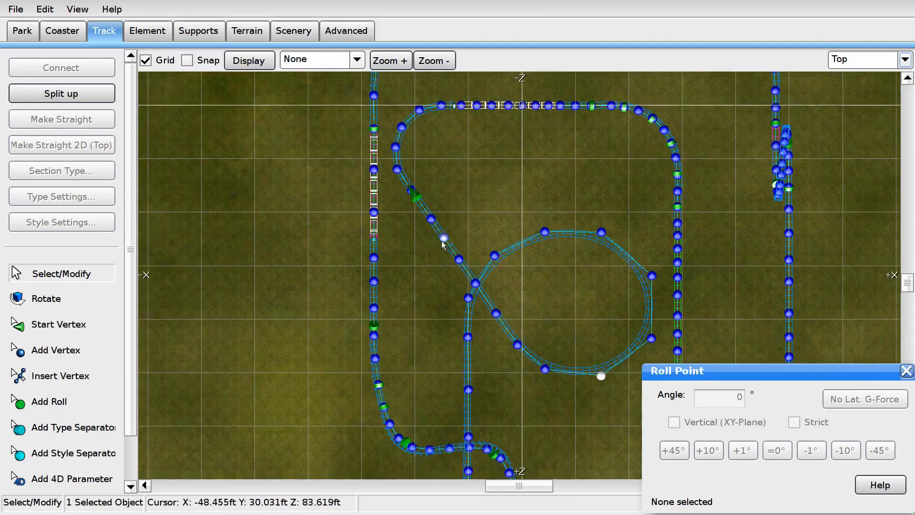
{"action": "left_click_drag", "start_coordinate": [409, 213], "coordinate": [504, 342]}
{"action": "left_click_drag", "start_coordinate": [560, 396], "coordinate": [562, 398], "text": "shift"}
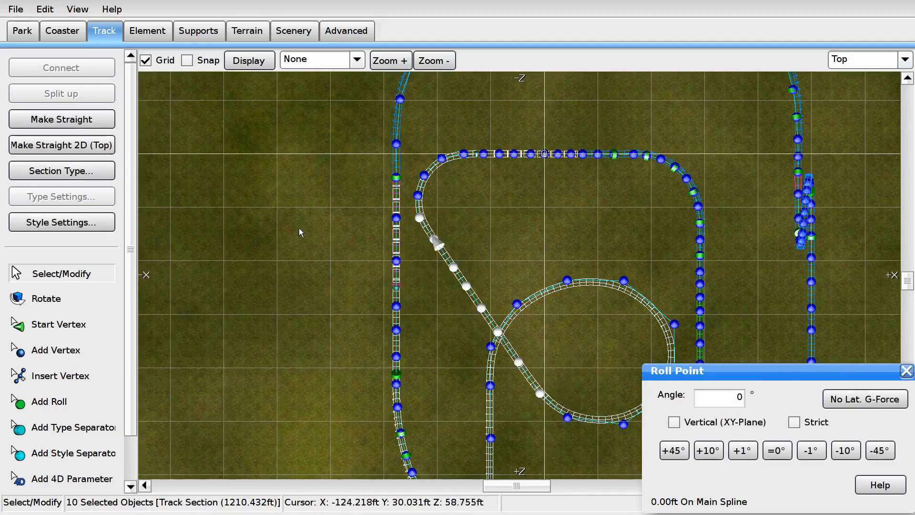
{"action": "left_click", "coordinate": [112, 145]}
{"action": "left_click", "coordinate": [844, 61]}
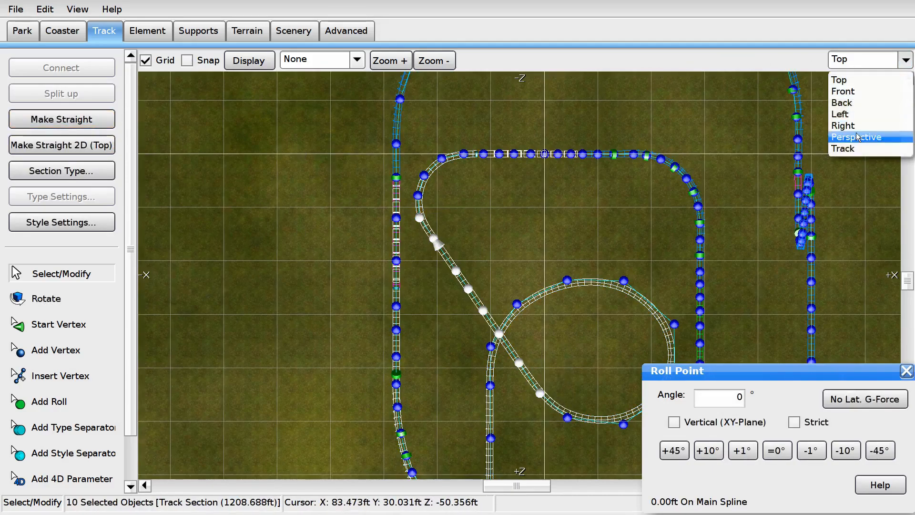
{"action": "left_click", "coordinate": [853, 137]}
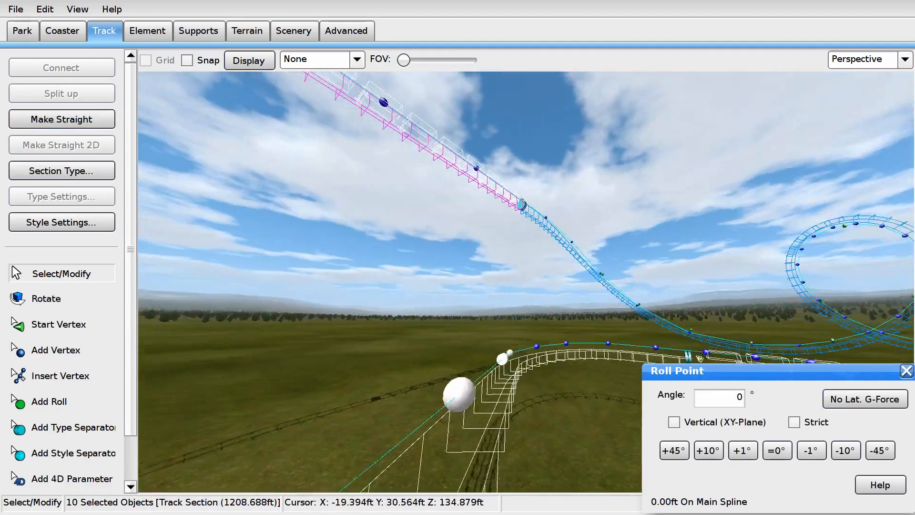
{"action": "right_click_drag", "start_coordinate": [721, 226], "coordinate": [847, 73]}
{"action": "left_click", "coordinate": [721, 226]}
Step: In the left view, make the vertices of the curve between the station and the diagonal section straight
{"action": "left_click", "coordinate": [849, 63]}
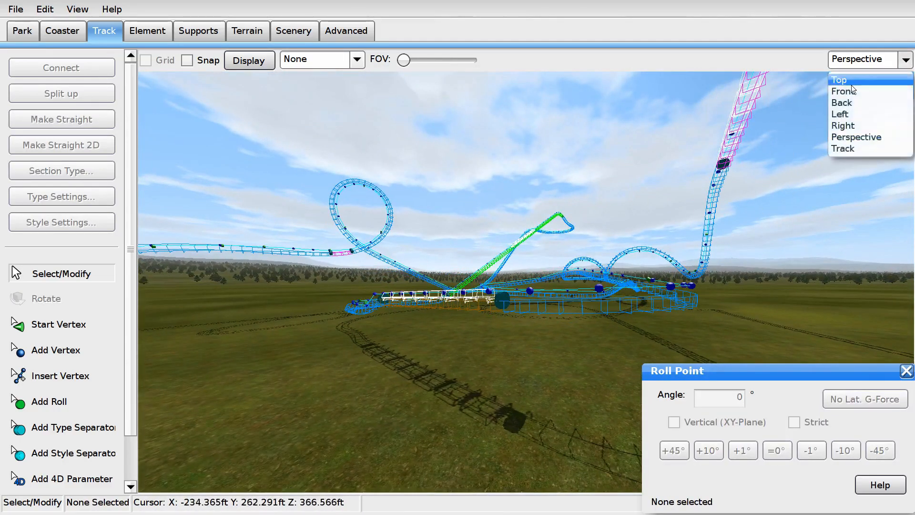
{"action": "left_click", "coordinate": [849, 118]}
{"action": "scroll", "coordinate": [384, 284], "scroll_direction": "down", "scroll_amount": 6}
{"action": "right_click_drag", "start_coordinate": [419, 275], "coordinate": [462, 270]}
{"action": "scroll", "coordinate": [462, 271], "scroll_direction": "up", "scroll_amount": 5}
{"action": "right_click_drag", "start_coordinate": [325, 258], "coordinate": [551, 278]}
{"action": "right_click_drag", "start_coordinate": [417, 272], "coordinate": [502, 280]}
{"action": "scroll", "coordinate": [502, 279], "scroll_direction": "up", "scroll_amount": 5}
{"action": "left_click", "coordinate": [222, 205]}
{"action": "left_click_drag", "start_coordinate": [233, 162], "coordinate": [633, 222]}
{"action": "left_click", "coordinate": [68, 145]}
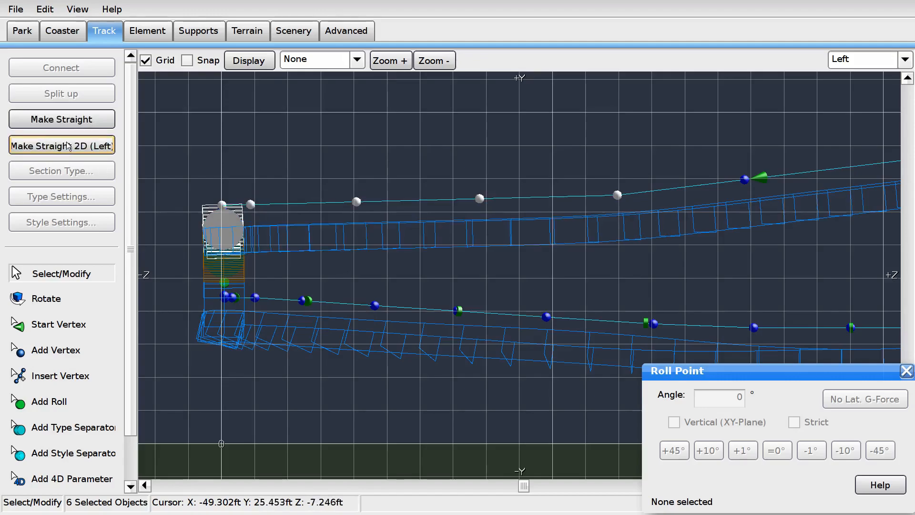
{"action": "left_click", "coordinate": [600, 156]}
Step: Examine the station curve and the remaining layout in the left, front and perspective views
{"action": "left_click", "coordinate": [847, 55]}
{"action": "left_click", "coordinate": [847, 115]}
{"action": "right_click", "coordinate": [698, 173]}
{"action": "left_click", "coordinate": [885, 60]}
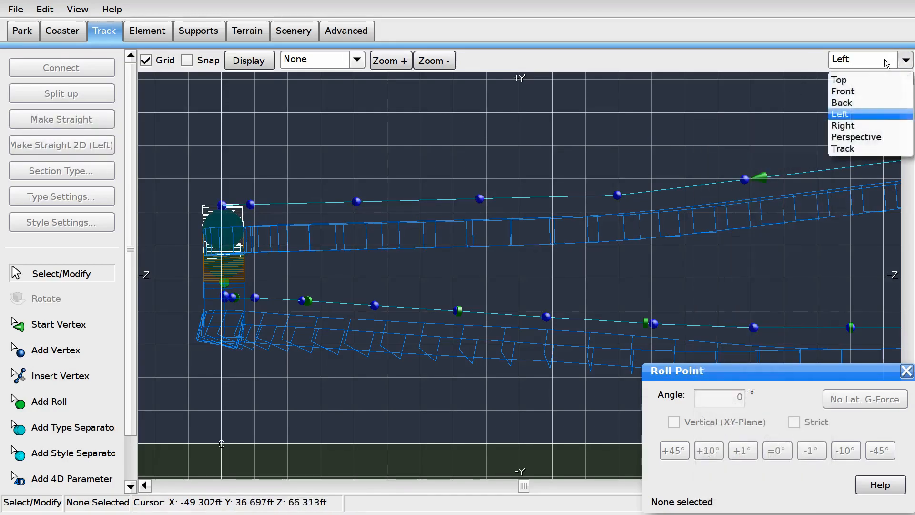
{"action": "left_click", "coordinate": [842, 91]}
{"action": "scroll", "coordinate": [651, 233], "scroll_direction": "down", "scroll_amount": 5}
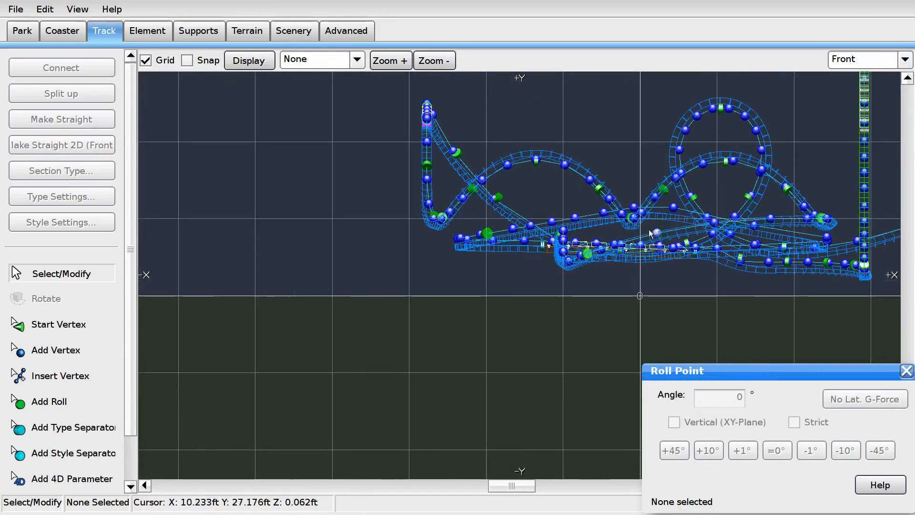
{"action": "scroll", "coordinate": [651, 234], "scroll_direction": "up", "scroll_amount": 6}
{"action": "left_click", "coordinate": [884, 61]}
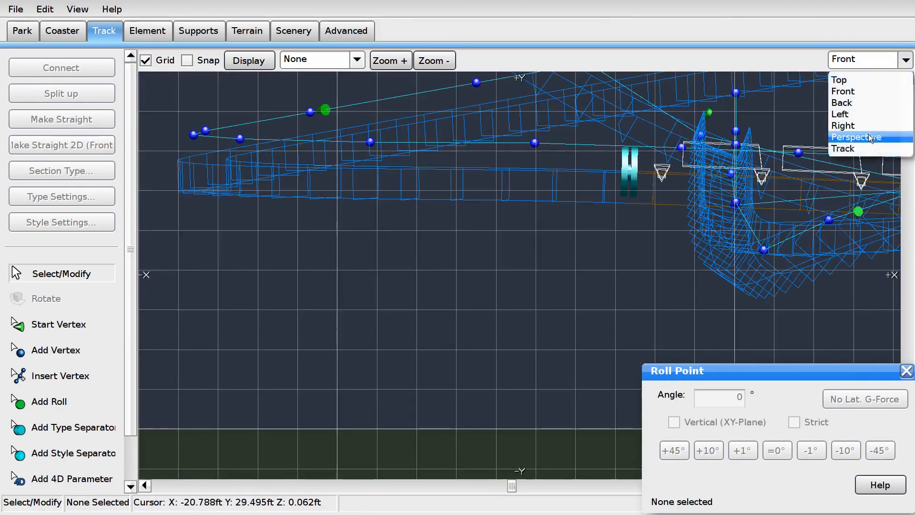
{"action": "left_click", "coordinate": [845, 137]}
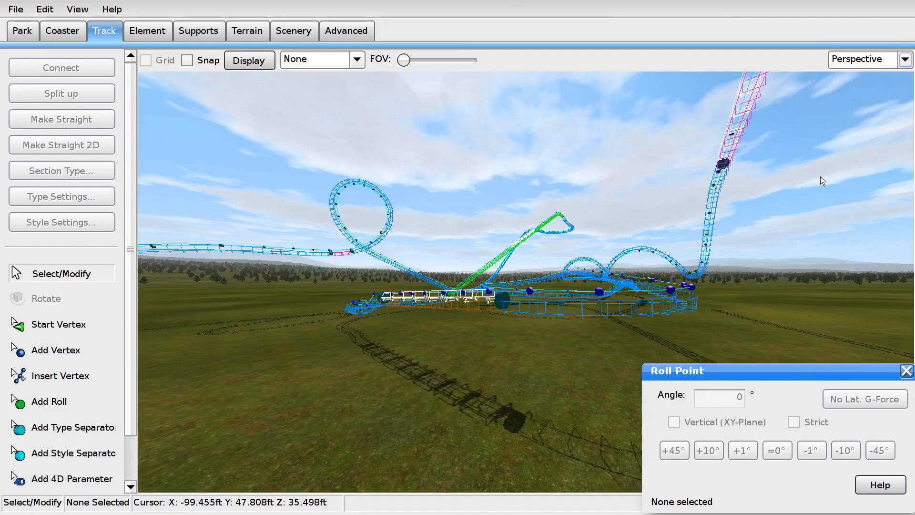
{"action": "right_click_drag", "start_coordinate": [647, 180], "coordinate": [831, 88]}
{"action": "left_click", "coordinate": [863, 59]}
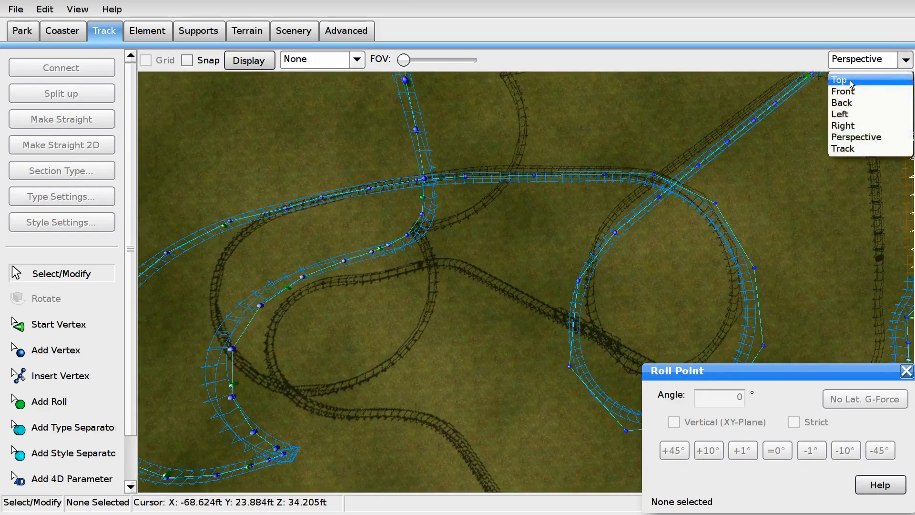
Step: In the top view, select the vertices from the long straight through the circular turn up to the diagonal section and depump them
{"action": "left_click", "coordinate": [849, 77]}
{"action": "right_click_drag", "start_coordinate": [556, 322], "coordinate": [527, 110]}
{"action": "scroll", "coordinate": [467, 313], "scroll_direction": "up", "scroll_amount": 3}
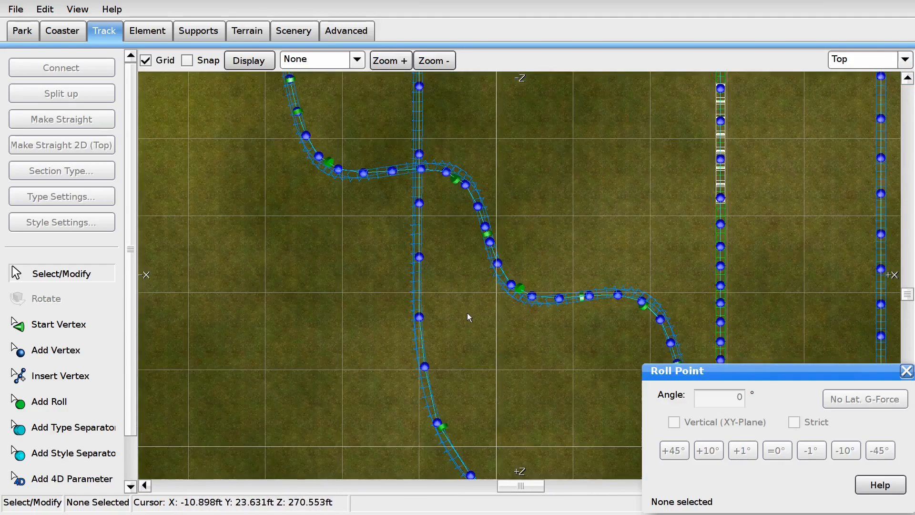
{"action": "right_click_drag", "start_coordinate": [467, 313], "coordinate": [496, 232]}
{"action": "left_click_drag", "start_coordinate": [425, 396], "coordinate": [460, 193]}
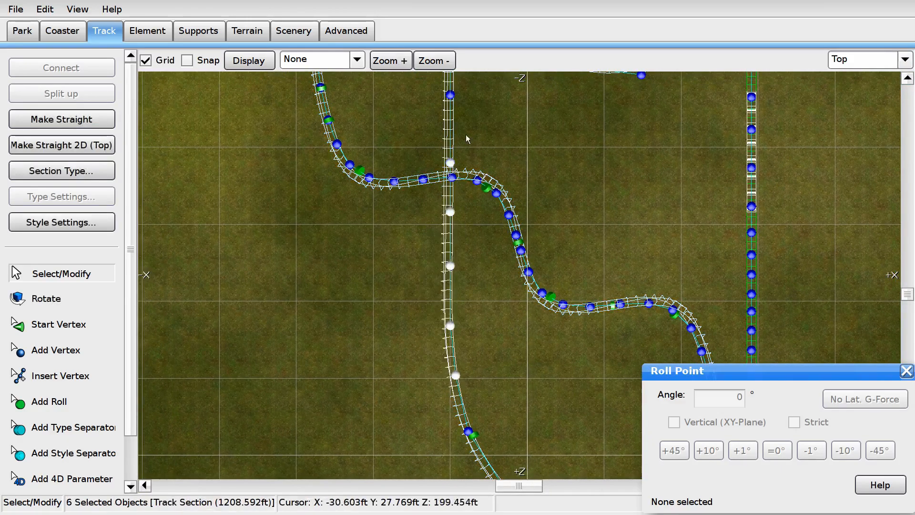
{"action": "right_click_drag", "start_coordinate": [466, 138], "coordinate": [479, 253]}
{"action": "left_click_drag", "start_coordinate": [454, 277], "coordinate": [536, 83]}
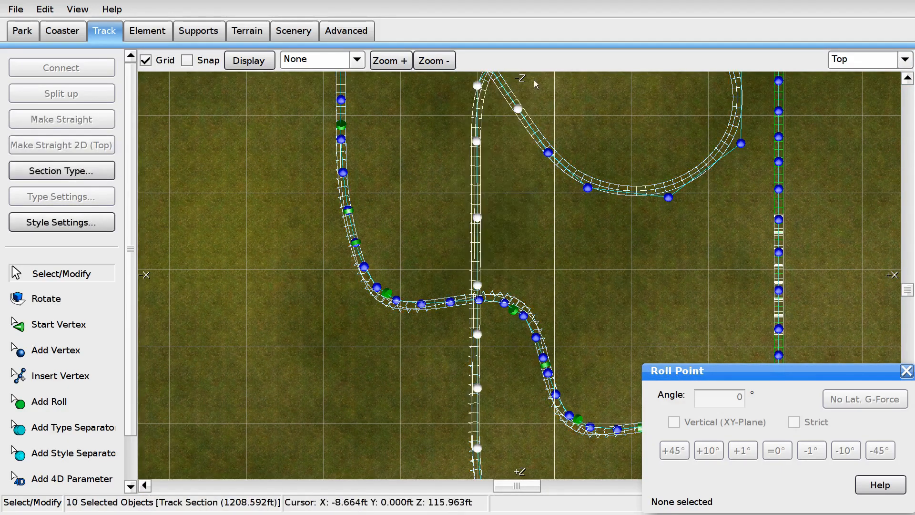
{"action": "right_click_drag", "start_coordinate": [536, 83], "coordinate": [498, 232]}
{"action": "left_click_drag", "start_coordinate": [661, 349], "coordinate": [504, 261]}
{"action": "left_click_drag", "start_coordinate": [461, 107], "coordinate": [686, 189]}
{"action": "left_click_drag", "start_coordinate": [696, 168], "coordinate": [713, 301]}
{"action": "left_click", "coordinate": [483, 258], "text": "ctrl"}
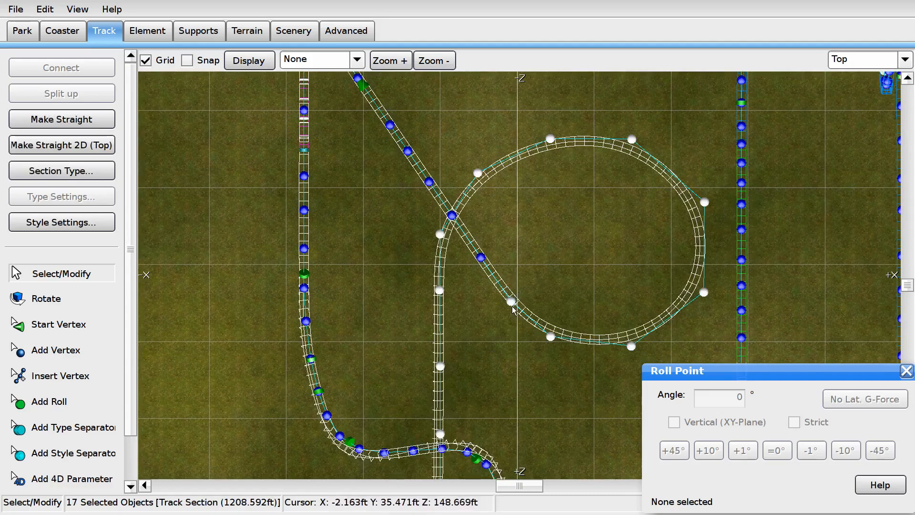
{"action": "right_click_drag", "start_coordinate": [503, 259], "coordinate": [453, 290]}
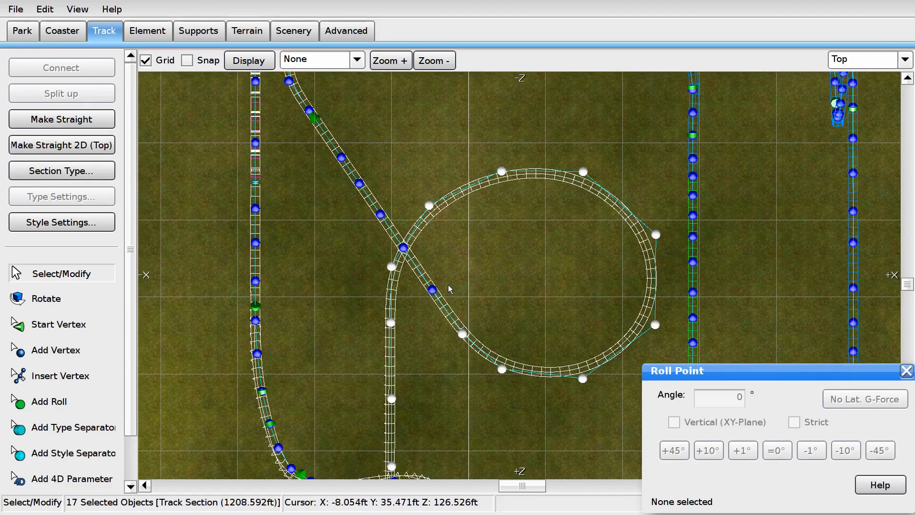
{"action": "left_click", "coordinate": [143, 33]}
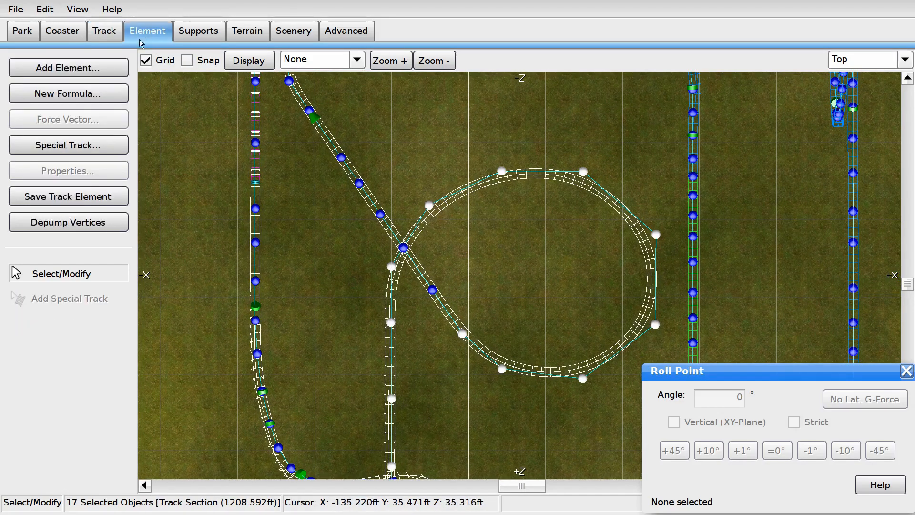
{"action": "left_click", "coordinate": [81, 217]}
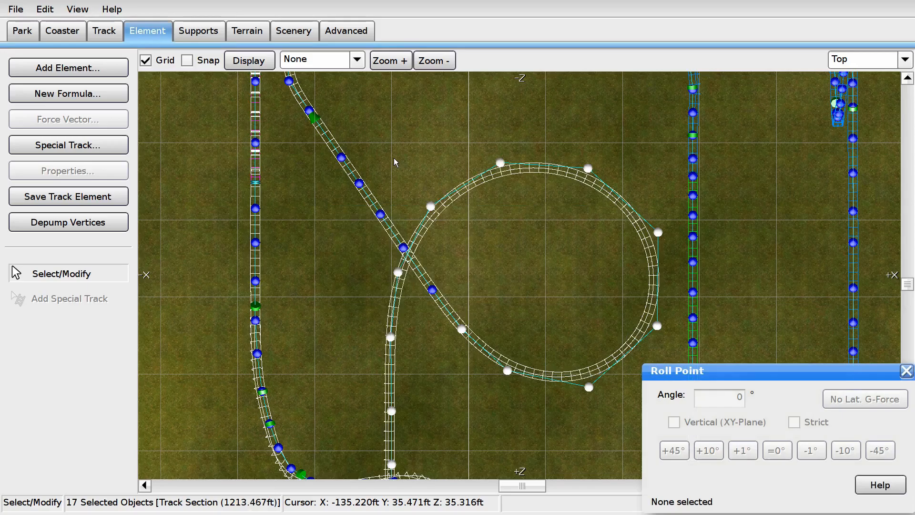
{"action": "left_click", "coordinate": [433, 167]}
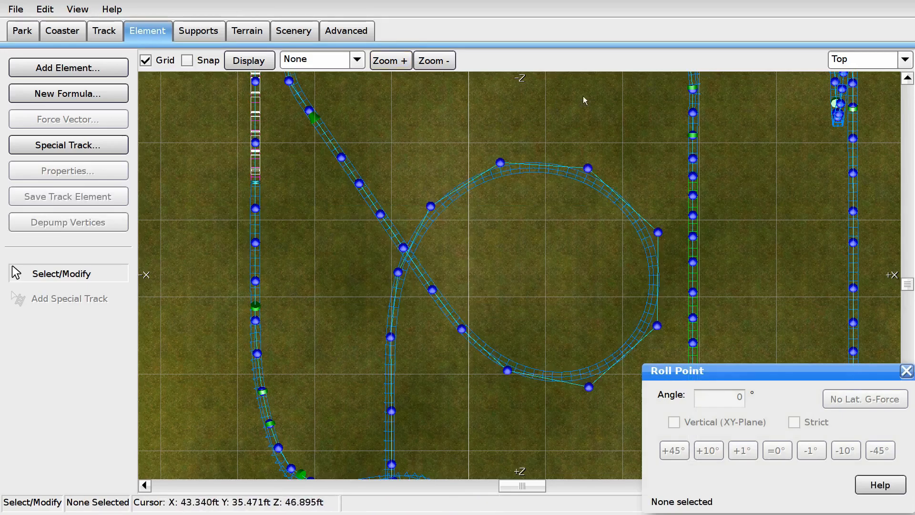
Step: In the perspective view, add a roll point on the track just past the existing -42° roll point
{"action": "left_click", "coordinate": [858, 60]}
{"action": "left_click", "coordinate": [873, 143]}
{"action": "left_click", "coordinate": [862, 65]}
{"action": "left_click", "coordinate": [863, 143]}
{"action": "left_click", "coordinate": [866, 66]}
{"action": "left_click", "coordinate": [868, 139]}
{"action": "right_click_drag", "start_coordinate": [526, 282], "coordinate": [513, 253]}
{"action": "key", "text": "w"}
{"action": "key", "text": "s"}
{"action": "left_click", "coordinate": [485, 246]}
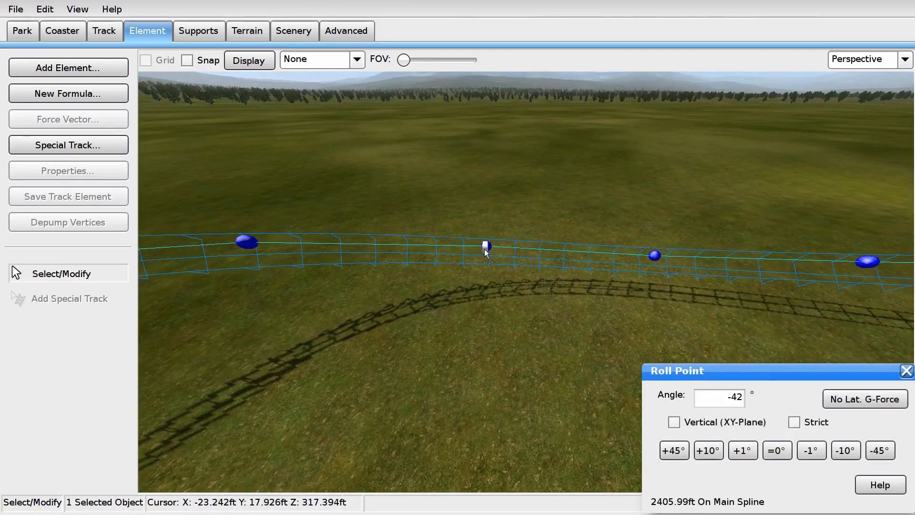
{"action": "left_click", "coordinate": [105, 38]}
{"action": "left_click", "coordinate": [48, 401]}
{"action": "key", "text": "d"}
{"action": "right_click_drag", "start_coordinate": [417, 294], "coordinate": [445, 282]}
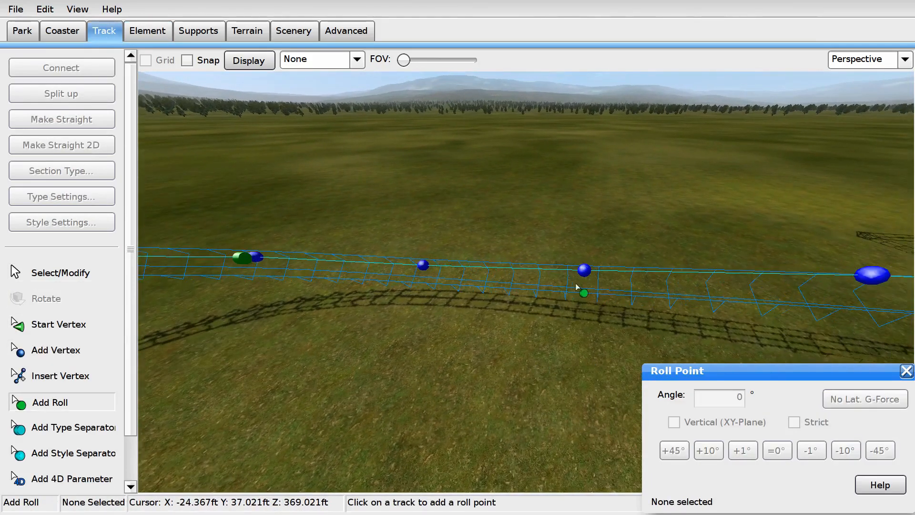
{"action": "left_click", "coordinate": [578, 287]}
Step: Add further roll points along the approach to the circular turn, removing the lateral G-force at the last one
{"action": "key", "text": "d"}
{"action": "right_click_drag", "start_coordinate": [715, 278], "coordinate": [730, 264]}
{"action": "key", "text": "s"}
{"action": "left_click", "coordinate": [569, 280]}
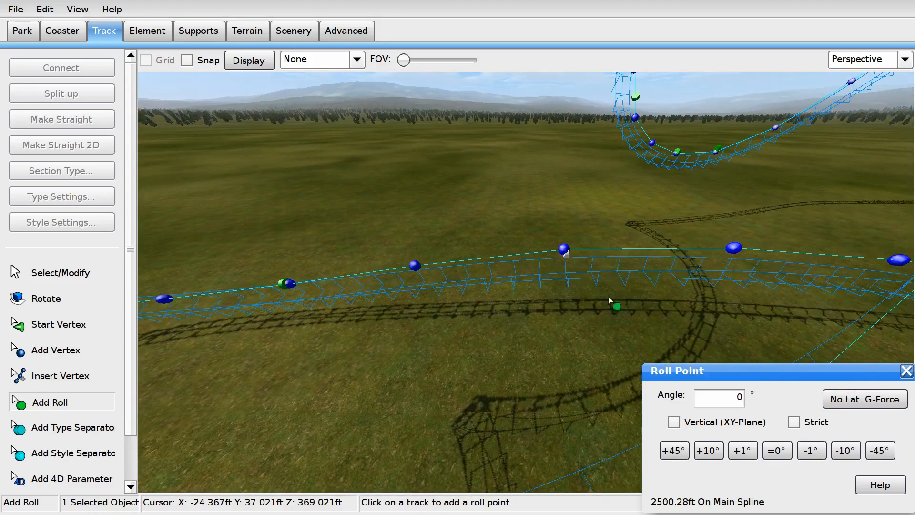
{"action": "key", "text": "d"}
{"action": "right_click_drag", "start_coordinate": [657, 293], "coordinate": [689, 292]}
{"action": "left_click", "coordinate": [534, 282]}
{"action": "left_click", "coordinate": [833, 396]}
Step: Add three more roll points around the circular turn and bank them for no lateral G-force
{"action": "key", "text": "d"}
{"action": "left_click", "coordinate": [524, 260]}
{"action": "right_click_drag", "start_coordinate": [524, 285], "coordinate": [732, 306]}
{"action": "left_click", "coordinate": [591, 254]}
{"action": "left_click", "coordinate": [852, 398]}
{"action": "right_click_drag", "start_coordinate": [676, 301], "coordinate": [774, 348]}
{"action": "right_click_drag", "start_coordinate": [659, 223], "coordinate": [700, 190]}
{"action": "left_click", "coordinate": [544, 254]}
{"action": "left_click", "coordinate": [862, 401]}
Step: Add two roll points on the last part of the circular turn and bank both for no lateral G-force
{"action": "right_click_drag", "start_coordinate": [705, 329], "coordinate": [552, 246]}
{"action": "left_click", "coordinate": [565, 199]}
{"action": "left_click", "coordinate": [858, 400]}
{"action": "mouse_move", "coordinate": [683, 259]}
{"action": "right_mouse_down"}
{"action": "mouse_move", "coordinate": [757, 224]}
{"action": "mouse_move", "coordinate": [685, 261]}
{"action": "right_mouse_up"}
{"action": "left_click", "coordinate": [532, 248]}
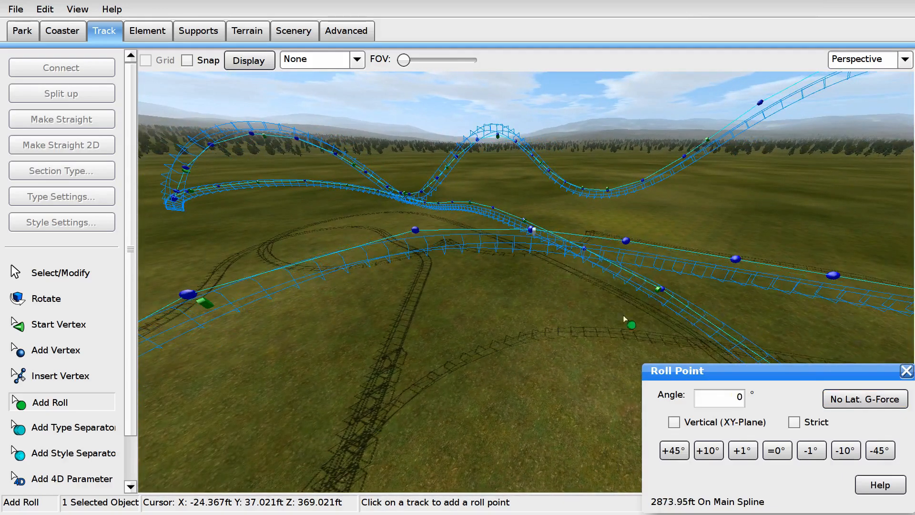
{"action": "left_click", "coordinate": [851, 402]}
{"action": "left_click", "coordinate": [84, 271]}
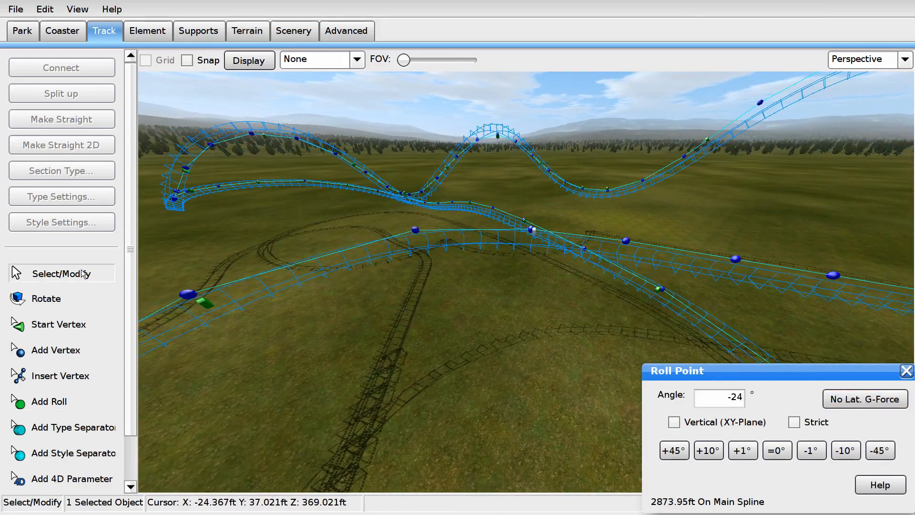
Step: Shift the last roll point of the circular turn slightly along the track and recalculate its banking for no lateral G-force
{"action": "right_click_drag", "start_coordinate": [453, 296], "coordinate": [486, 252]}
{"action": "scroll", "coordinate": [460, 242], "scroll_direction": "up", "scroll_amount": 3}
{"action": "left_click_drag", "start_coordinate": [496, 250], "coordinate": [490, 248]}
{"action": "left_click", "coordinate": [853, 403]}
{"action": "left_click", "coordinate": [844, 405]}
Step: Add a strict 0° roll point where the track leaves the circular turn onto the diagonal section
{"action": "scroll", "coordinate": [715, 276], "scroll_direction": "down", "scroll_amount": 3}
{"action": "right_click_drag", "start_coordinate": [681, 276], "coordinate": [189, 398]}
{"action": "left_click", "coordinate": [79, 403]}
{"action": "left_click", "coordinate": [509, 273]}
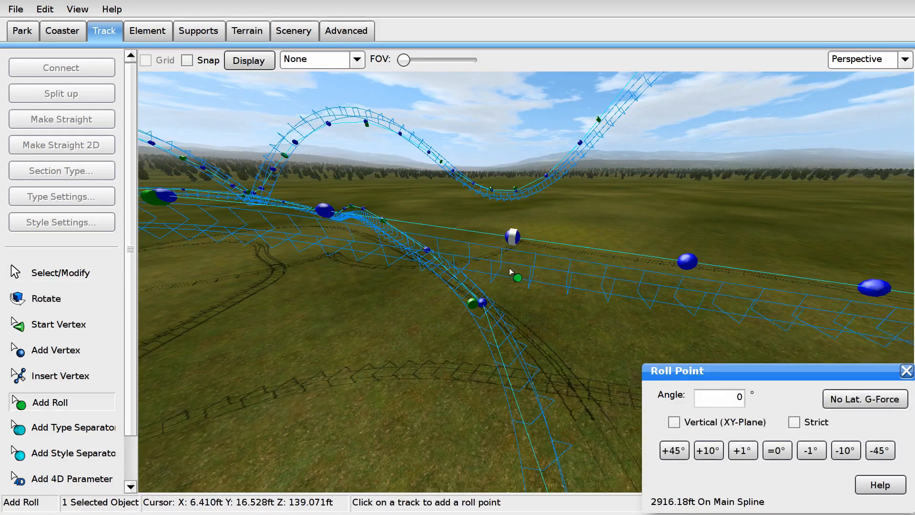
{"action": "left_click", "coordinate": [793, 422]}
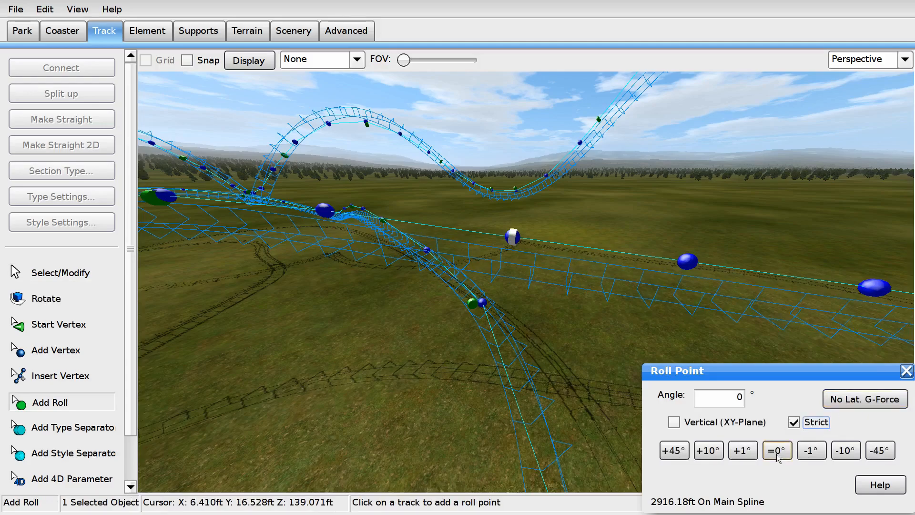
Step: Add type separators at both ends of the diagonal straight and move the one near the curve into the station into place
{"action": "left_click", "coordinate": [29, 428]}
{"action": "right_click_drag", "start_coordinate": [262, 383], "coordinate": [396, 341]}
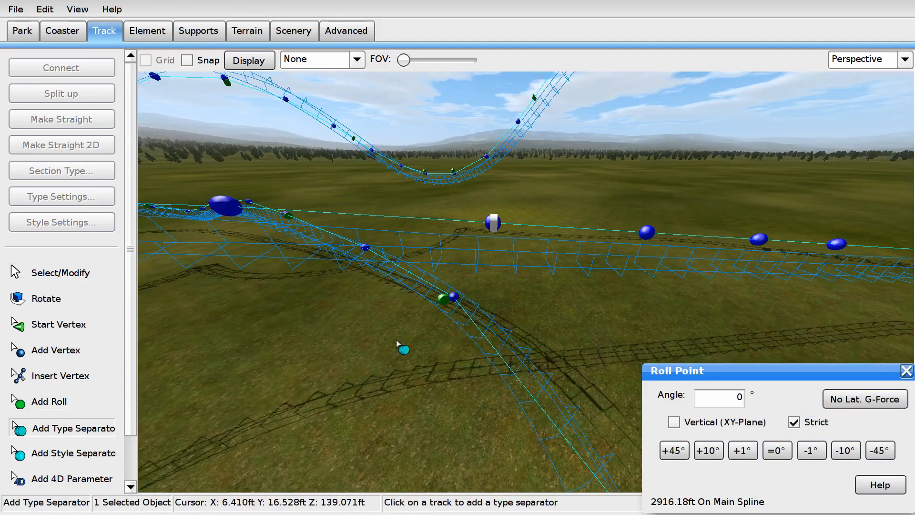
{"action": "left_click", "coordinate": [490, 252]}
{"action": "right_click_drag", "start_coordinate": [490, 252], "coordinate": [681, 229]}
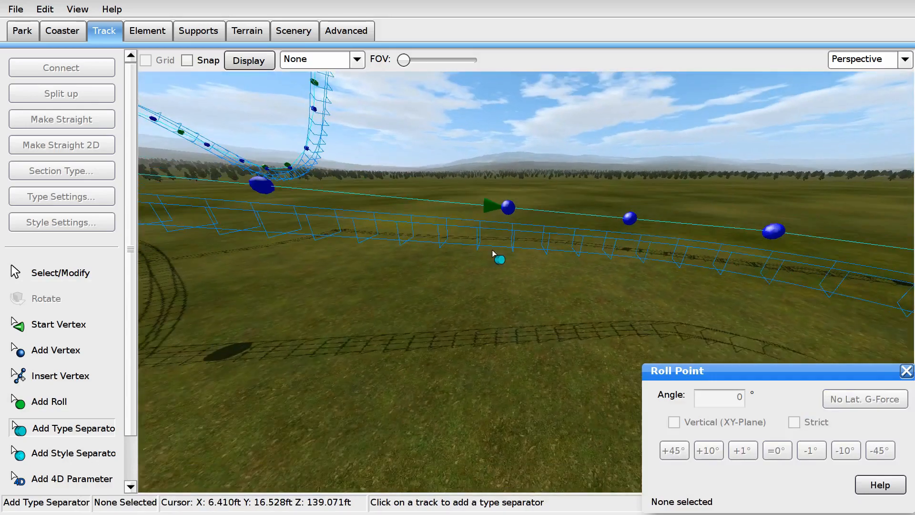
{"action": "left_click", "coordinate": [469, 224]}
{"action": "key", "text": "ctrl+z"}
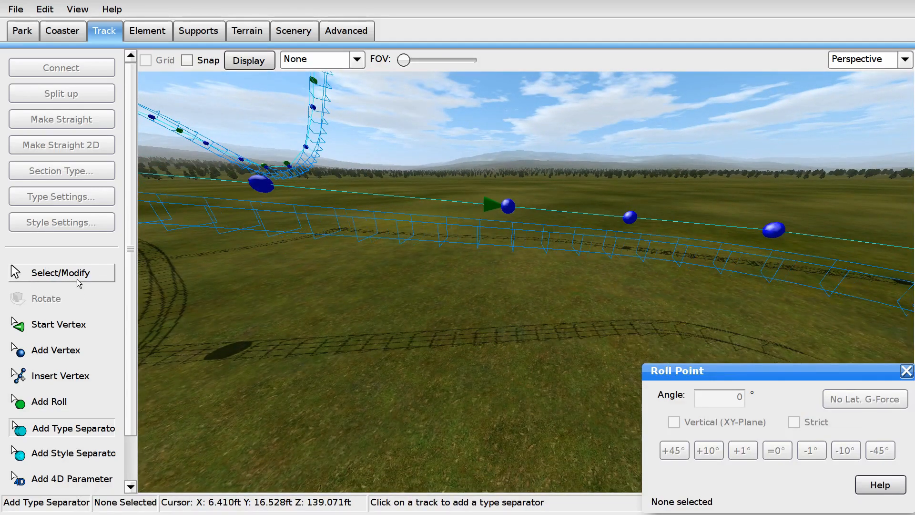
{"action": "left_click", "coordinate": [508, 235]}
{"action": "left_click", "coordinate": [61, 273]}
{"action": "right_click_drag", "start_coordinate": [247, 210], "coordinate": [413, 215]}
{"action": "left_click_drag", "start_coordinate": [629, 232], "coordinate": [609, 231]}
Step: Change the diagonal section between the two type separators to a brake section
{"action": "left_click", "coordinate": [537, 231]}
{"action": "left_click", "coordinate": [37, 172]}
{"action": "left_click", "coordinate": [70, 244]}
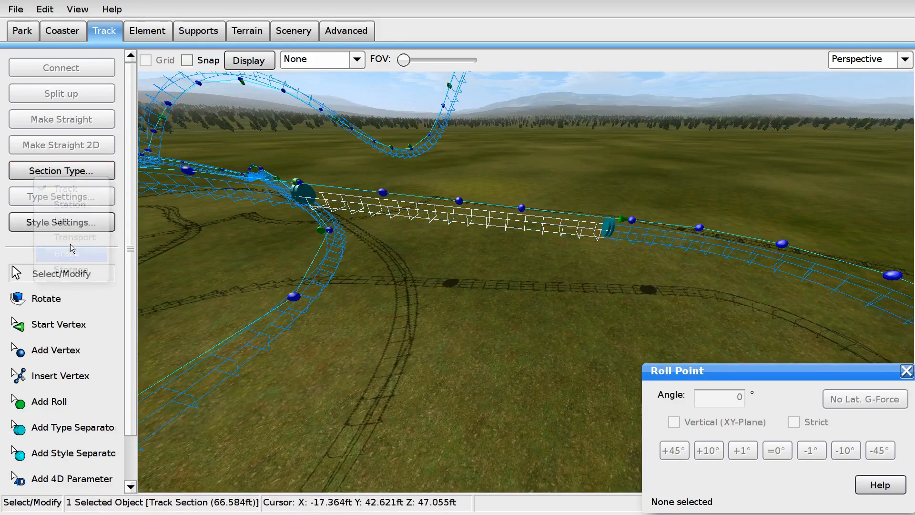
Step: Name the new brake section END and set its speed limit to 8 mph
{"action": "left_click", "coordinate": [66, 197]}
{"action": "left_click_drag", "start_coordinate": [634, 136], "coordinate": [650, 152]}
{"action": "left_click_drag", "start_coordinate": [370, 34], "coordinate": [131, 36]}
{"action": "type", "text": "END"}
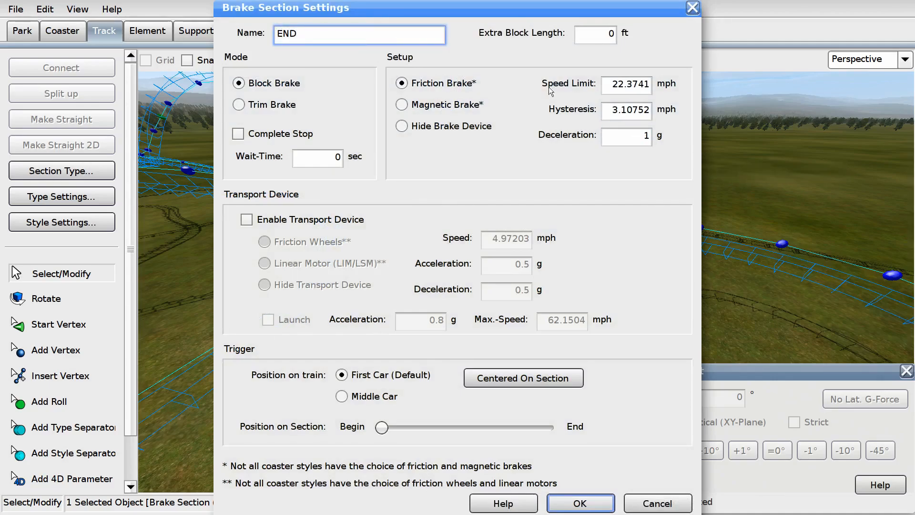
{"action": "left_click_drag", "start_coordinate": [605, 84], "coordinate": [655, 86]}
{"action": "type", "text": "8"}
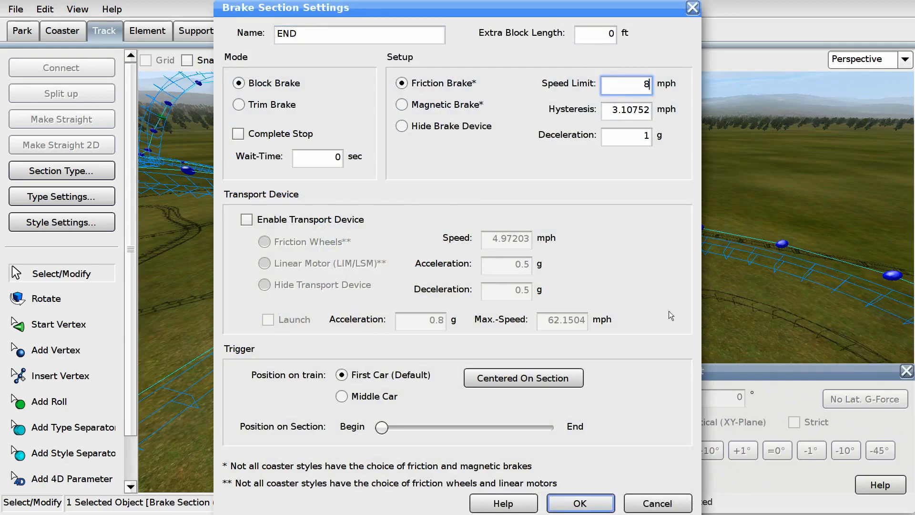
{"action": "left_click", "coordinate": [579, 503]}
Step: Examine the train's speed around the new brake section with the Speed Comb, and turn the comb display off
{"action": "left_click", "coordinate": [357, 60]}
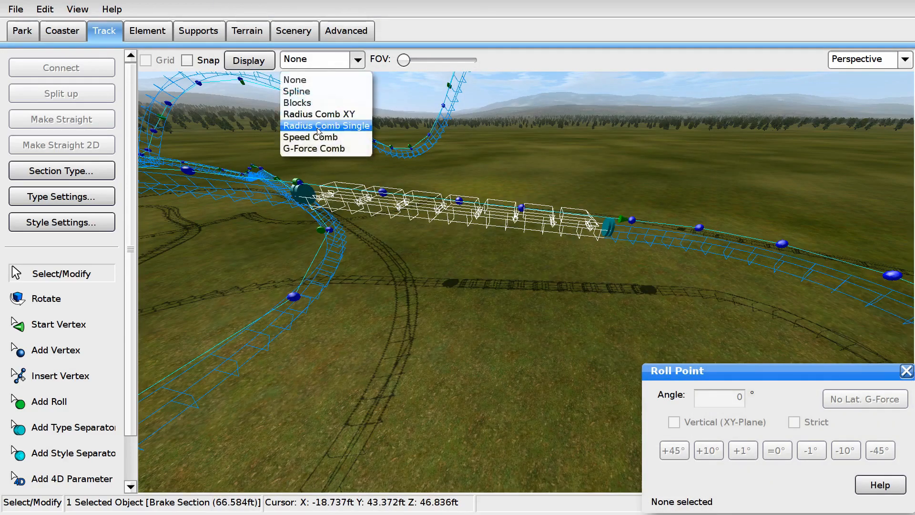
{"action": "left_click", "coordinate": [315, 137]}
{"action": "key", "text": "a"}
{"action": "key", "text": "w"}
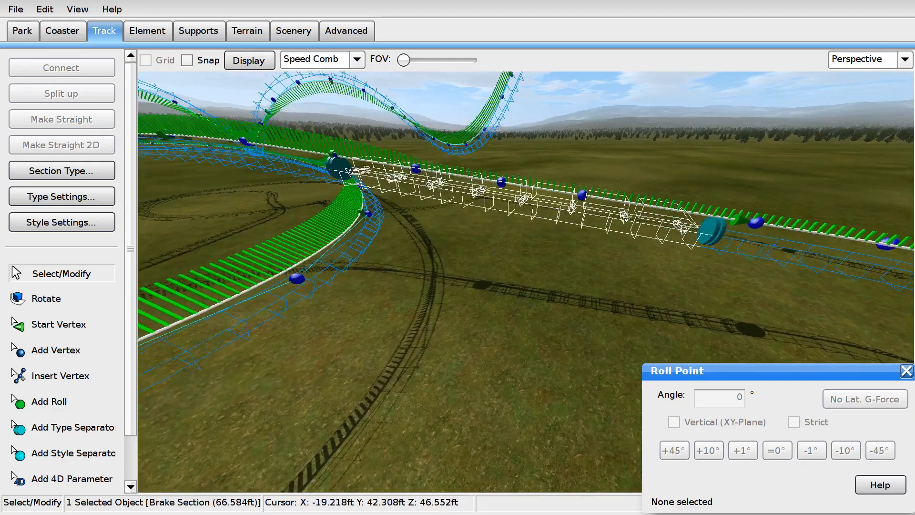
{"action": "right_click_drag", "start_coordinate": [333, 228], "coordinate": [333, 186]}
{"action": "key", "text": "s"}
{"action": "right_click_drag", "start_coordinate": [432, 192], "coordinate": [415, 196]}
{"action": "left_click", "coordinate": [290, 63]}
{"action": "left_click", "coordinate": [294, 80]}
{"action": "left_click", "coordinate": [357, 59]}
{"action": "left_click", "coordinate": [311, 137]}
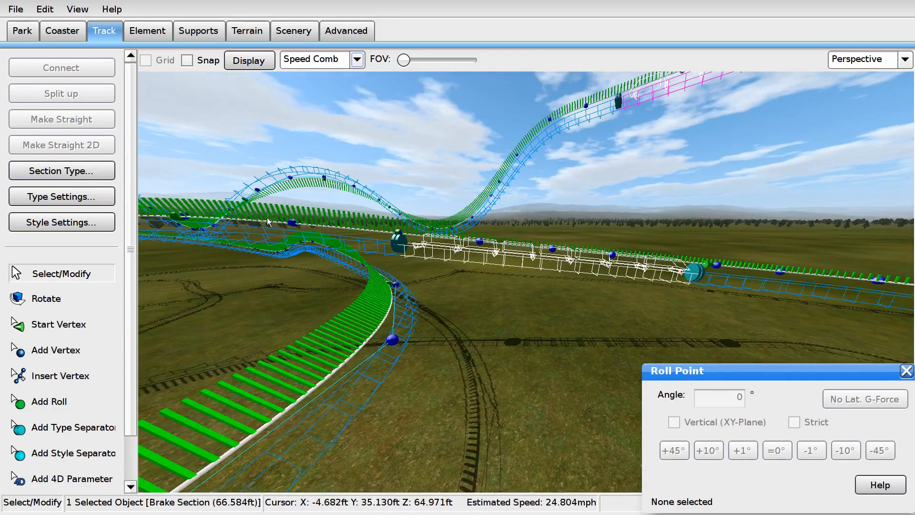
{"action": "left_click", "coordinate": [301, 59]}
{"action": "left_click", "coordinate": [296, 75]}
Step: Add a roll point on the curve between the END brake and the station and bank it to -20°
{"action": "key", "text": "w"}
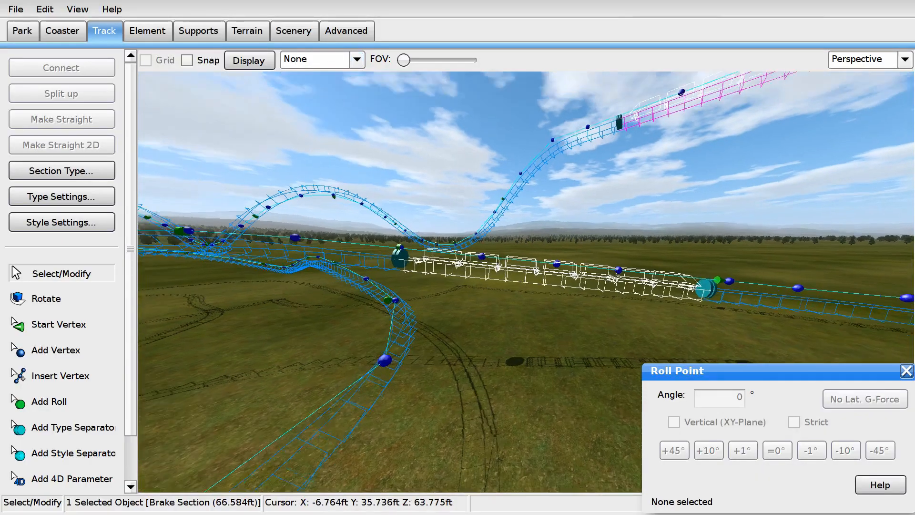
{"action": "key", "text": "w"}
{"action": "right_click_drag", "start_coordinate": [457, 267], "coordinate": [548, 262]}
{"action": "key", "text": "s"}
{"action": "right_click_drag", "start_coordinate": [367, 255], "coordinate": [343, 253]}
{"action": "key", "text": "w"}
{"action": "left_click", "coordinate": [56, 402]}
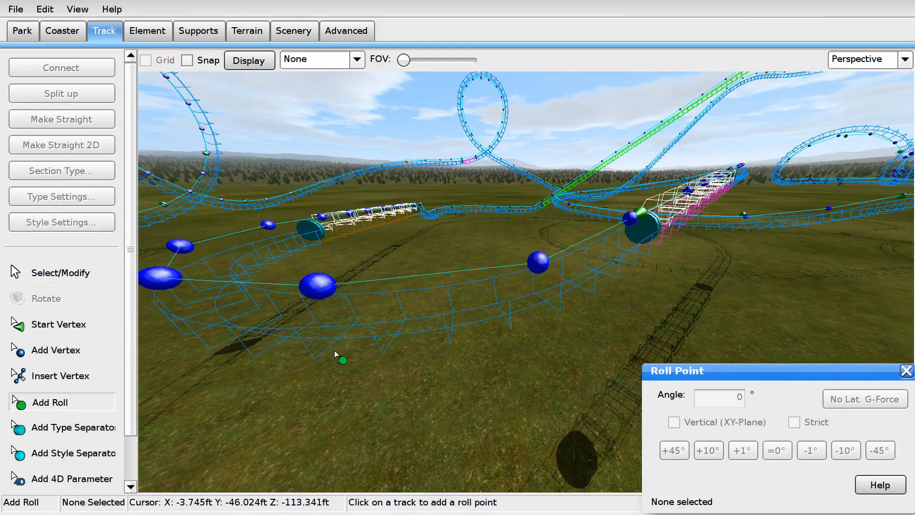
{"action": "key", "text": "s"}
{"action": "right_click_drag", "start_coordinate": [350, 327], "coordinate": [350, 374]}
{"action": "key", "text": "w"}
{"action": "left_click", "coordinate": [504, 274]}
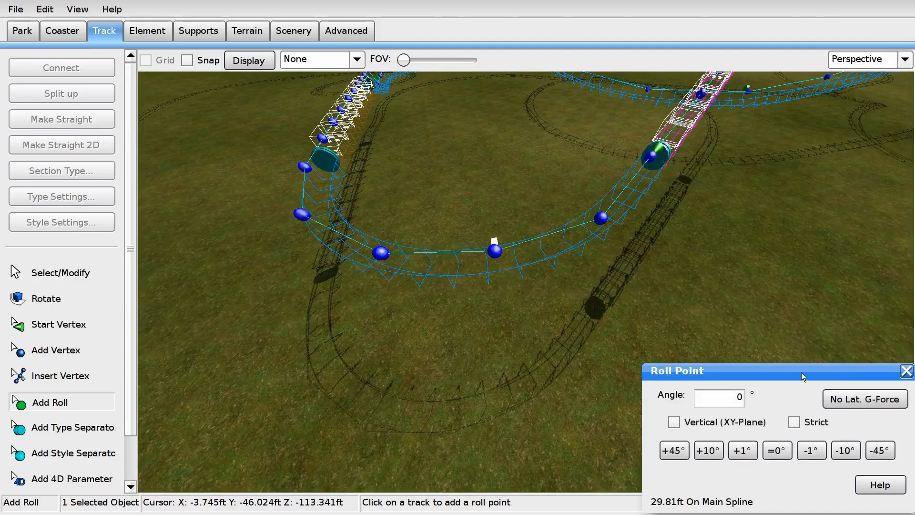
{"action": "left_click", "coordinate": [768, 449]}
{"action": "left_click", "coordinate": [845, 450]}
{"action": "left_click", "coordinate": [845, 450]}
Step: Add a second roll point on the station side of the same curve and bank it to -20°
{"action": "right_click_drag", "start_coordinate": [612, 331], "coordinate": [573, 338]}
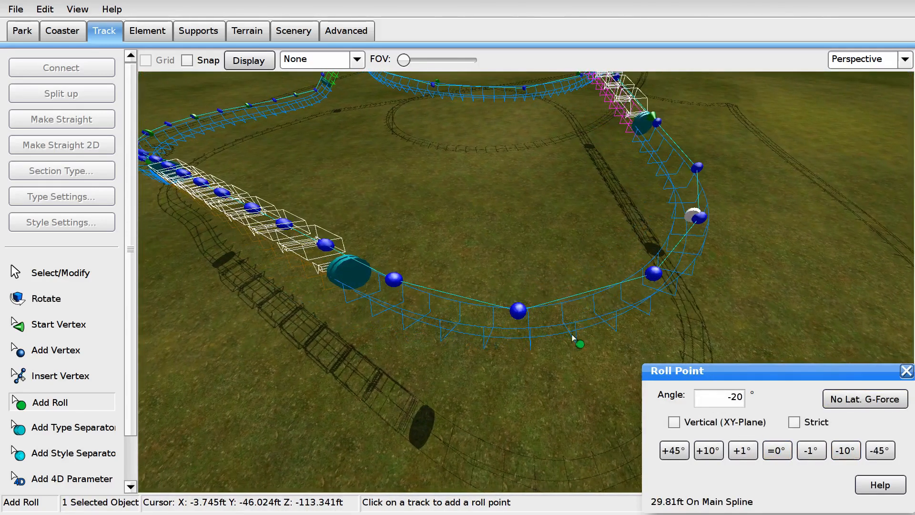
{"action": "left_click", "coordinate": [522, 336]}
{"action": "left_click", "coordinate": [848, 399]}
{"action": "left_click", "coordinate": [846, 450]}
{"action": "left_click", "coordinate": [766, 453]}
{"action": "left_click", "coordinate": [847, 451]}
{"action": "left_click", "coordinate": [846, 451]}
Step: Add a strict 0° roll point near the curve's station end and shift the -20° roll point slightly towards the brake
{"action": "right_click_drag", "start_coordinate": [553, 333], "coordinate": [472, 329]}
{"action": "left_click", "coordinate": [493, 316]}
{"action": "left_click", "coordinate": [39, 267]}
{"action": "right_click_drag", "start_coordinate": [362, 286], "coordinate": [306, 308]}
{"action": "left_click", "coordinate": [571, 373]}
{"action": "mouse_move", "coordinate": [571, 373]}
{"action": "right_mouse_down"}
{"action": "mouse_move", "coordinate": [568, 414]}
{"action": "mouse_move", "coordinate": [564, 376]}
{"action": "right_mouse_up"}
{"action": "left_click_drag", "start_coordinate": [575, 279], "coordinate": [568, 278]}
{"action": "middle_click_drag", "start_coordinate": [567, 278], "coordinate": [390, 291]}
{"action": "right_click_drag", "start_coordinate": [391, 290], "coordinate": [398, 278]}
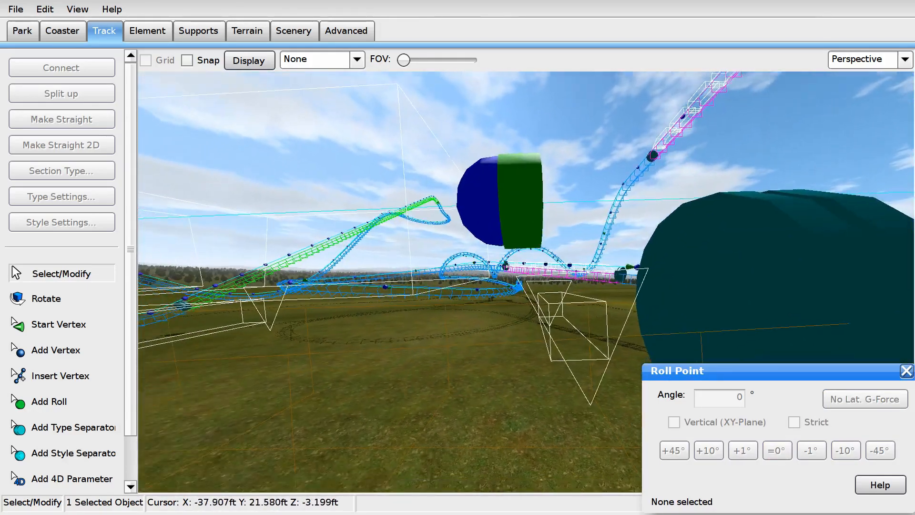
{"action": "middle_click_drag", "start_coordinate": [398, 279], "coordinate": [580, 321]}
{"action": "left_click_drag", "start_coordinate": [579, 321], "coordinate": [548, 329]}
{"action": "left_click_drag", "start_coordinate": [526, 263], "coordinate": [556, 277]}
{"action": "left_click", "coordinate": [792, 423]}
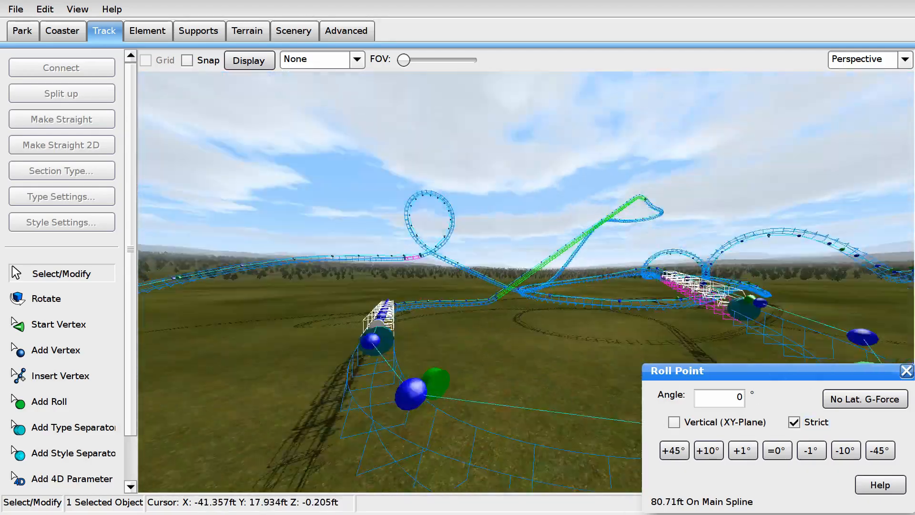
{"action": "left_click_drag", "start_coordinate": [565, 276], "coordinate": [590, 310]}
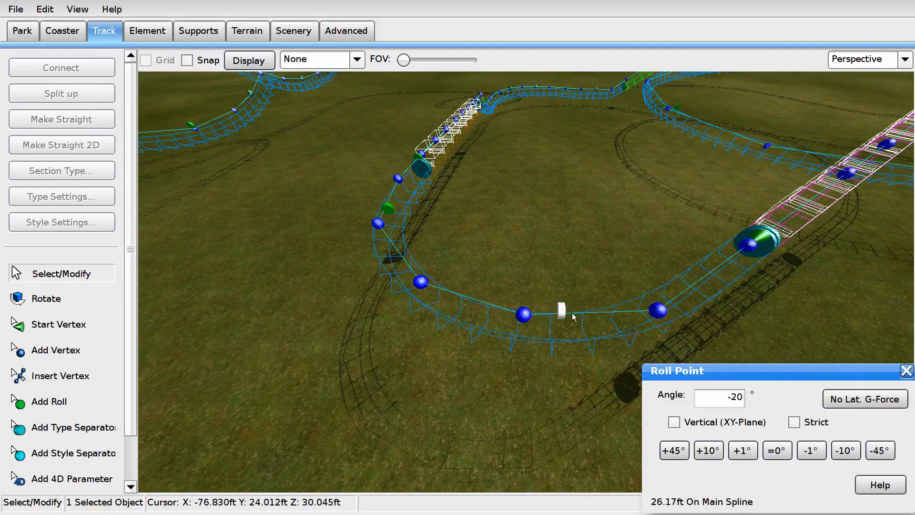
Step: Review the settings of the END brake section
{"action": "key", "text": "Escape"}
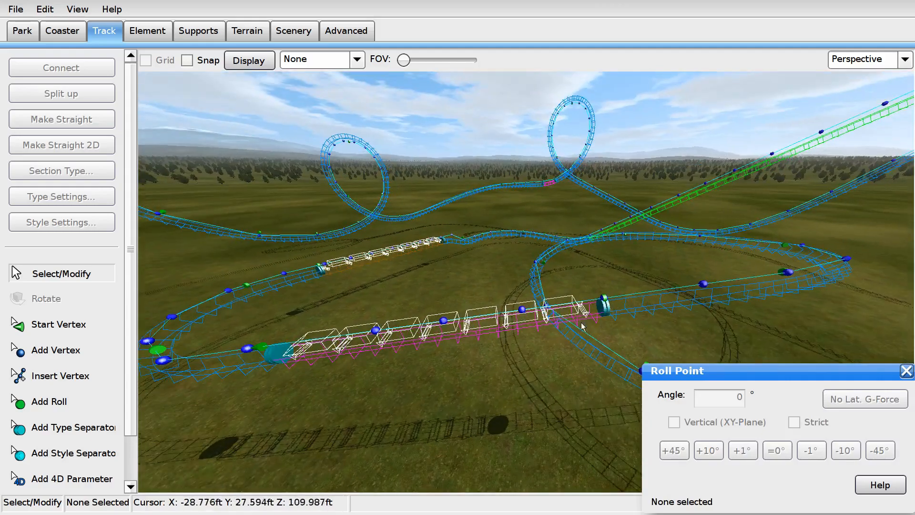
{"action": "double_click", "coordinate": [583, 327]}
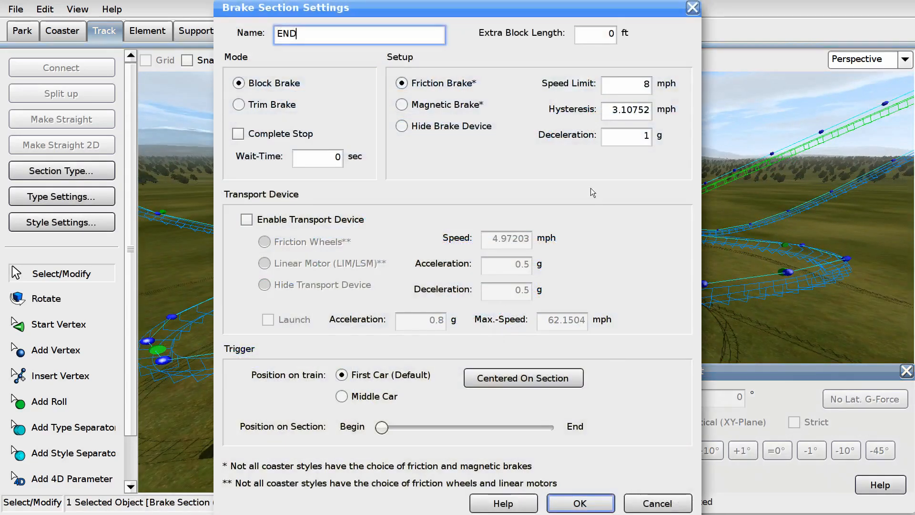
{"action": "left_click", "coordinate": [580, 503]}
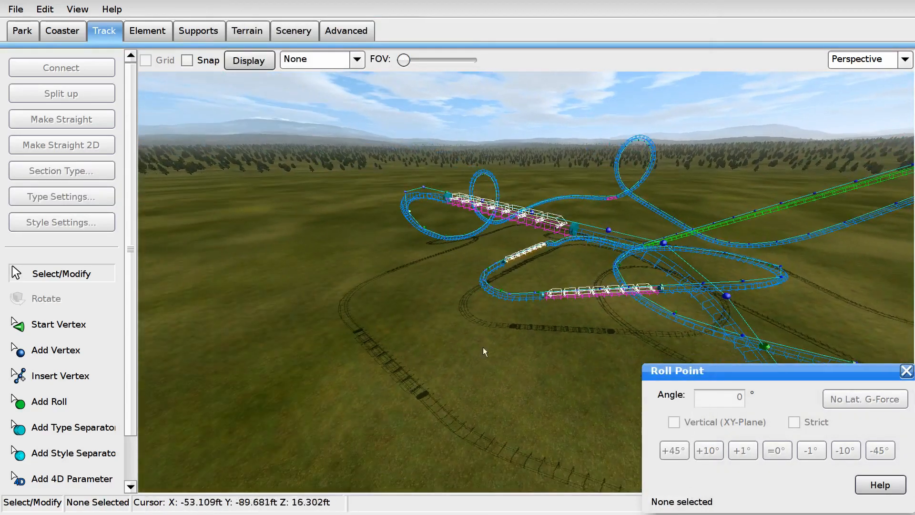
Step: Check the train configuration in the coaster properties and freeze the coaster
{"action": "left_click", "coordinate": [54, 31]}
{"action": "left_click", "coordinate": [70, 170]}
{"action": "left_click", "coordinate": [357, 103]}
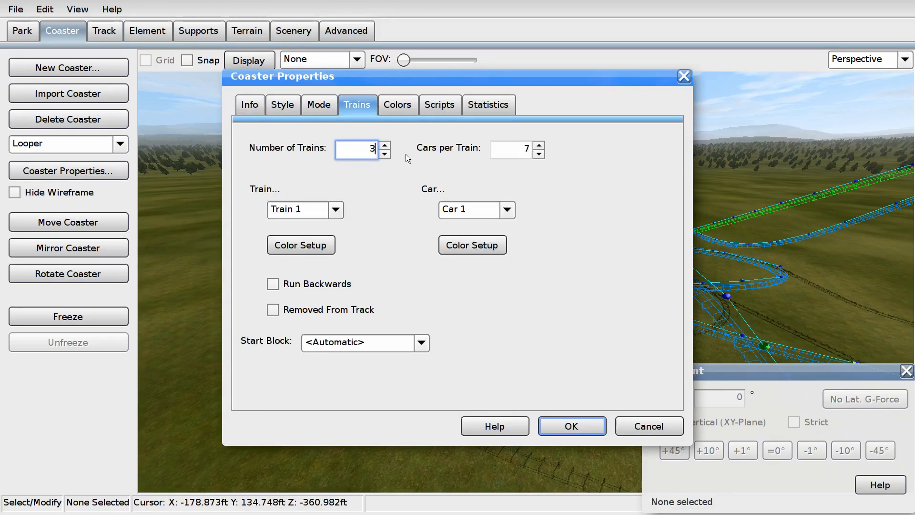
{"action": "left_click", "coordinate": [574, 424]}
{"action": "right_click_drag", "start_coordinate": [526, 281], "coordinate": [214, 301]}
{"action": "left_click", "coordinate": [99, 312]}
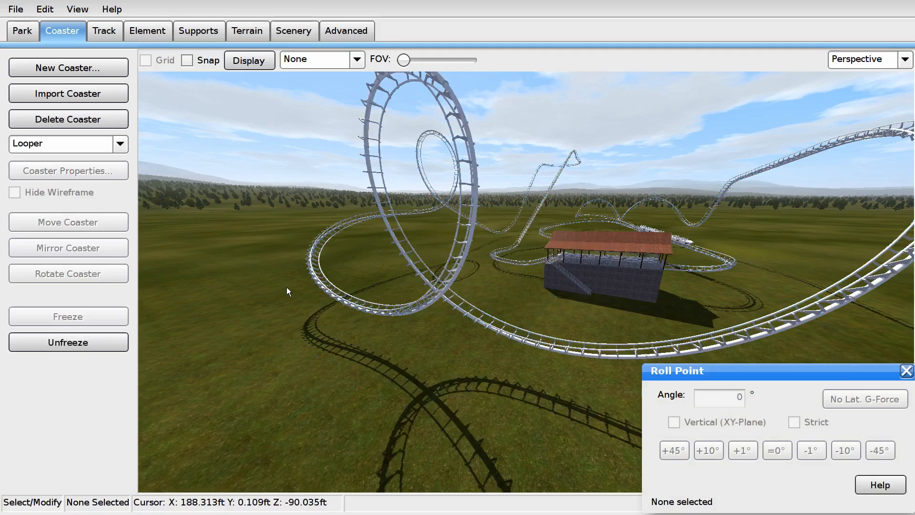
Step: Leave the editor, save the project changes and start the ride simulation
{"action": "key", "text": "Escape"}
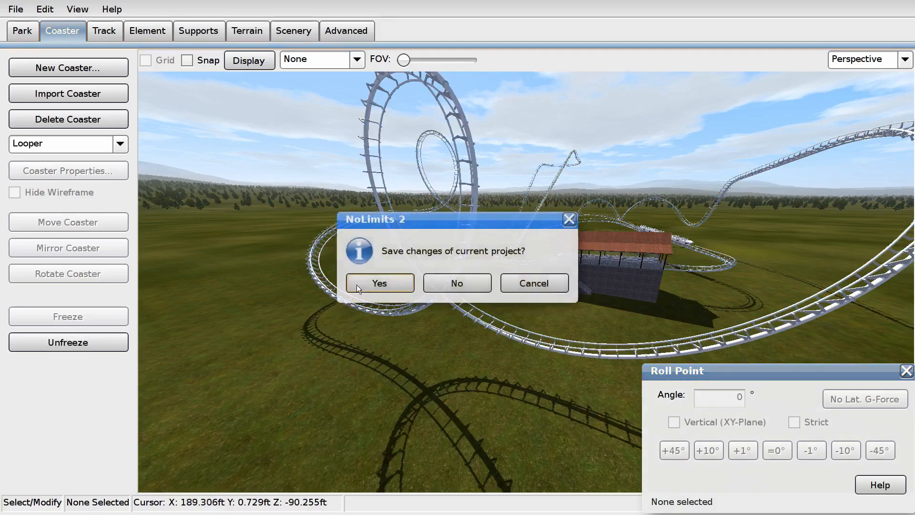
{"action": "left_click", "coordinate": [356, 283]}
{"action": "left_click", "coordinate": [204, 422]}
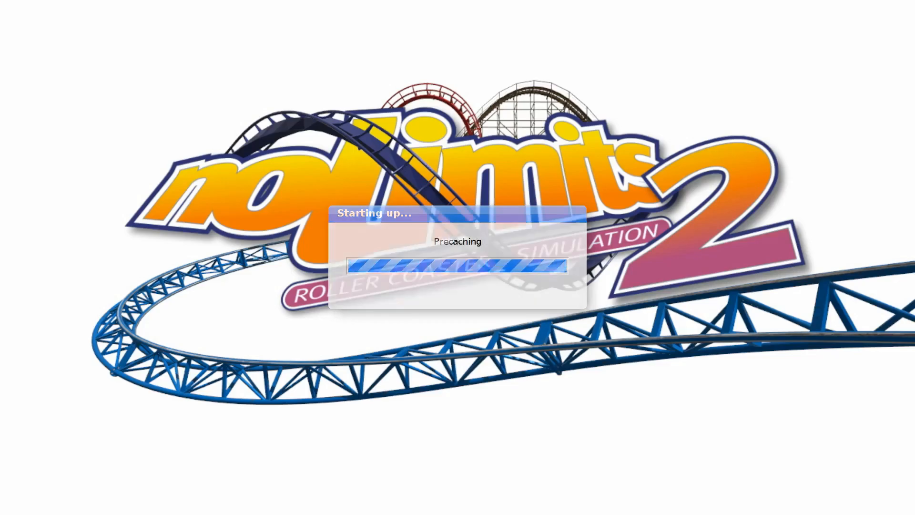
Step: Ride the circuit on board with the Simulation readout window moved aside and the simulation speed raised to x3
{"action": "key", "text": "p"}
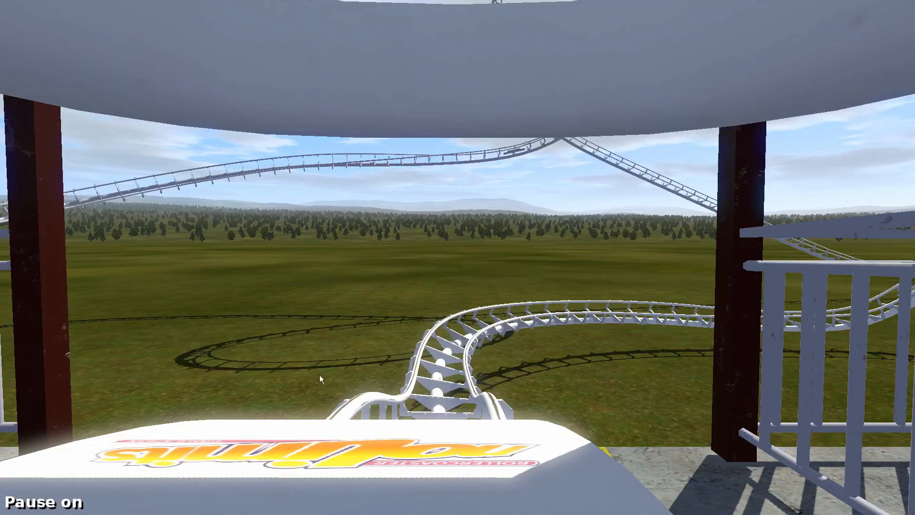
{"action": "key", "text": "p"}
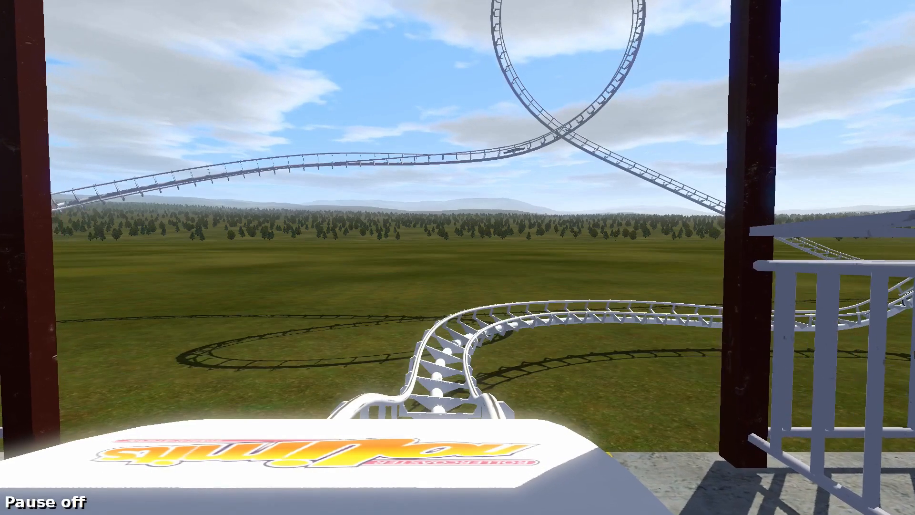
{"action": "key", "text": "F6"}
{"action": "left_click_drag", "start_coordinate": [567, 253], "coordinate": [801, 301]}
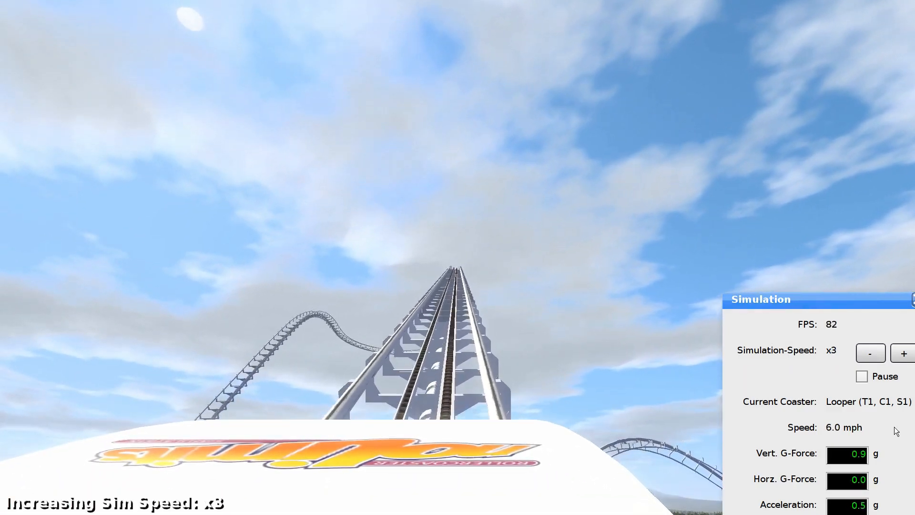
{"action": "key", "text": "plus"}
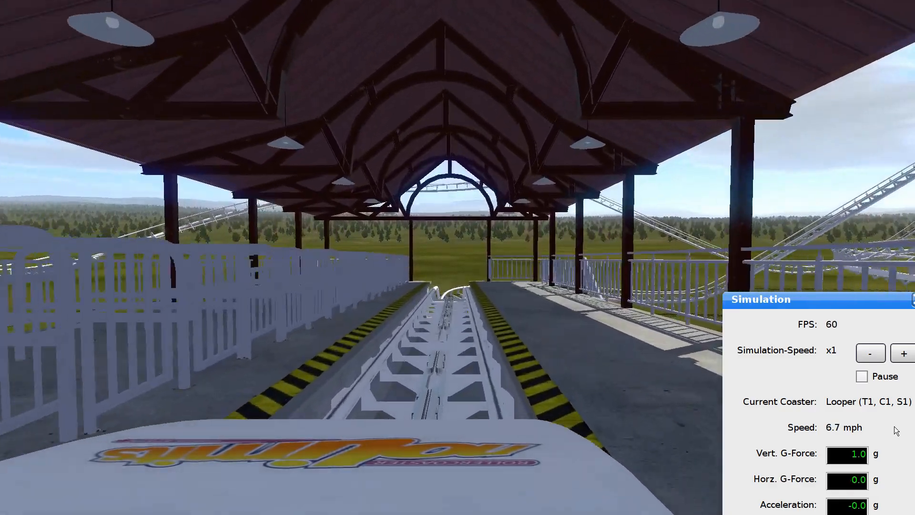
Step: Switch to the fly view and inspect the train in the station and the track just beyond it
{"action": "key", "text": "F2"}
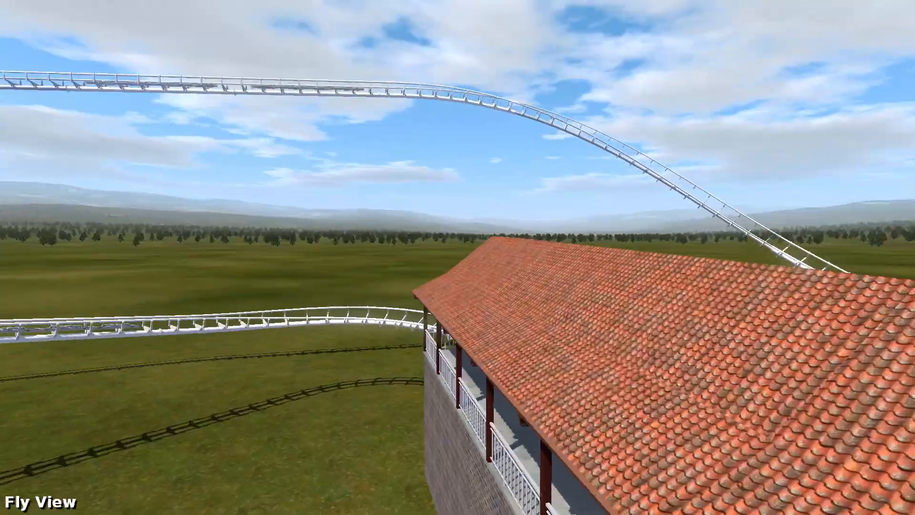
{"action": "key", "text": "w"}
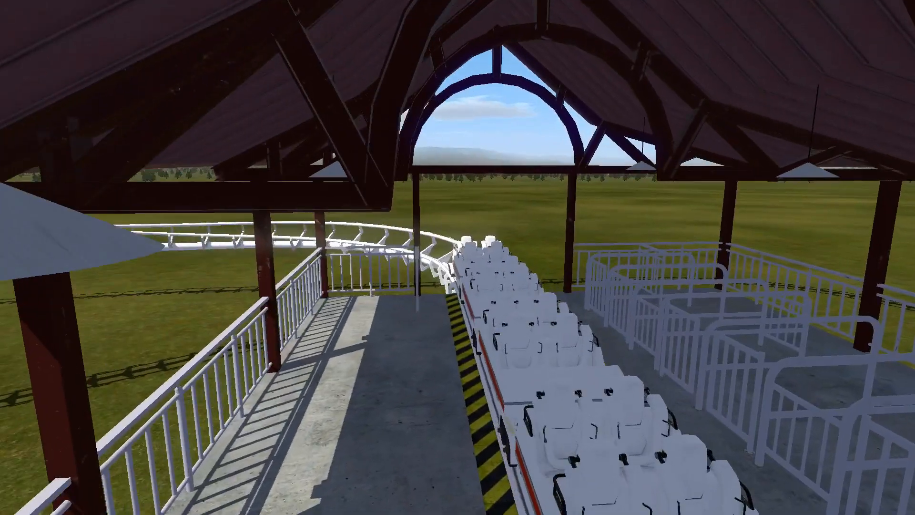
{"action": "key", "text": "w"}
{"action": "key", "text": "s"}
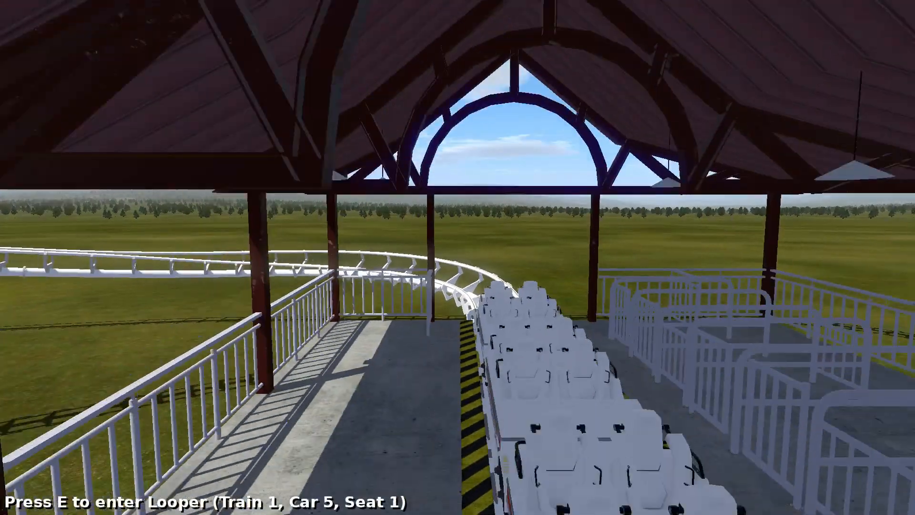
{"action": "key", "text": "w"}
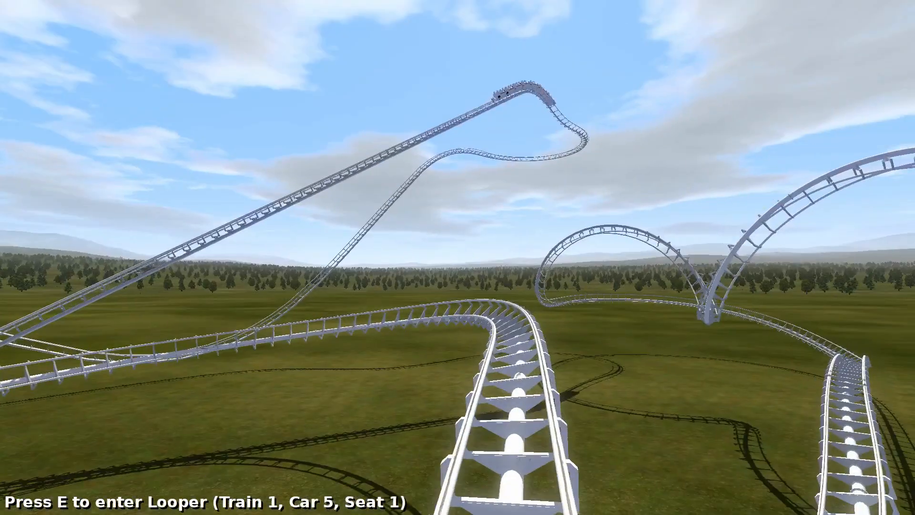
{"action": "key", "text": "s"}
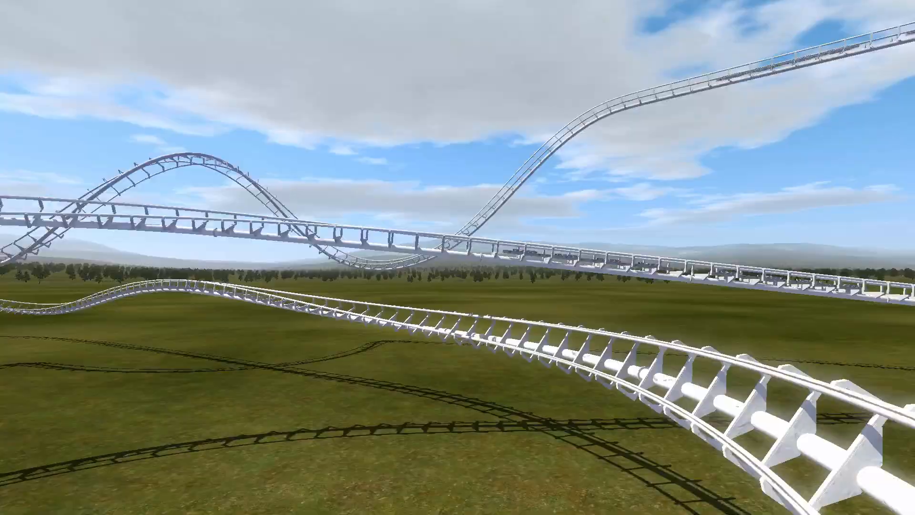
Step: Fly over the whole circuit and follow a train from the lift top down the drop and through the inversions
{"action": "key", "text": "s"}
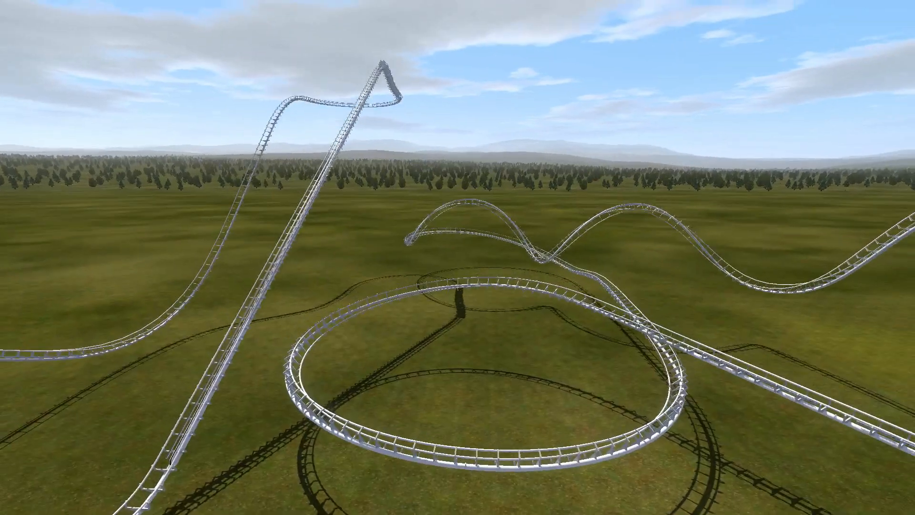
{"action": "key", "text": "s"}
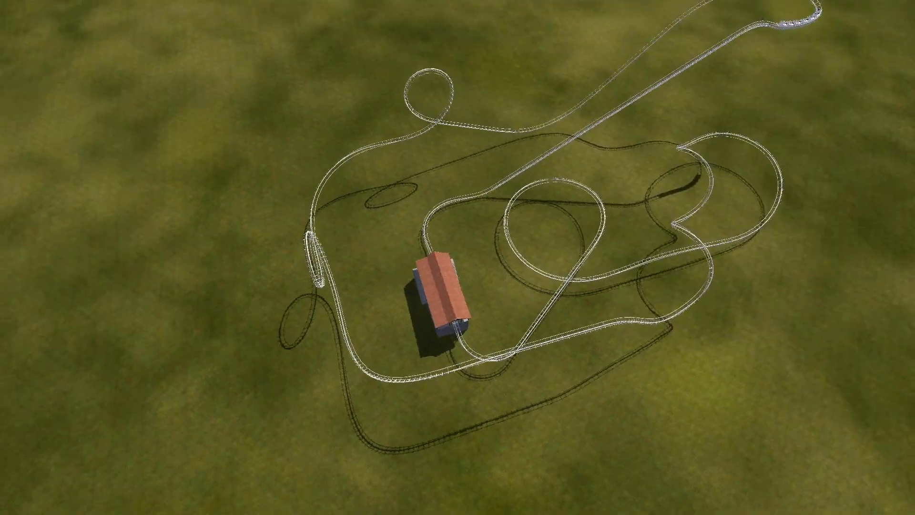
{"action": "key", "text": "w"}
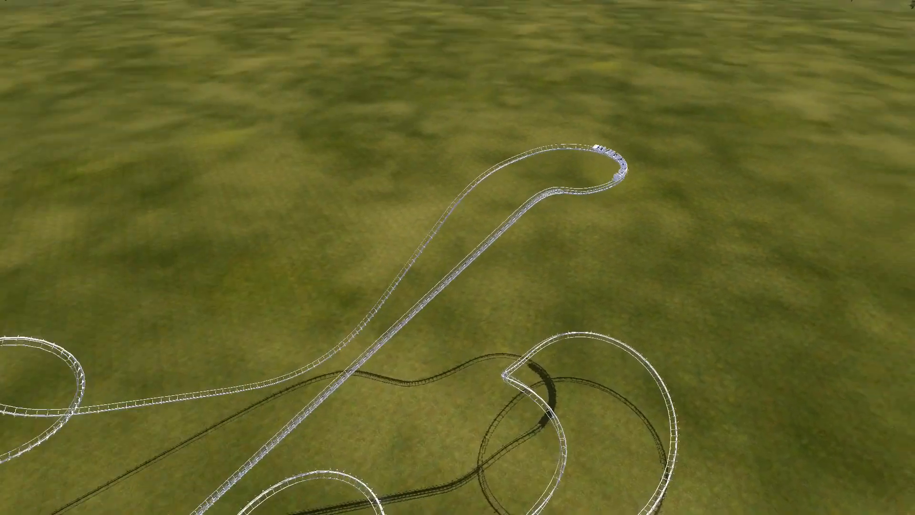
{"action": "key", "text": "w"}
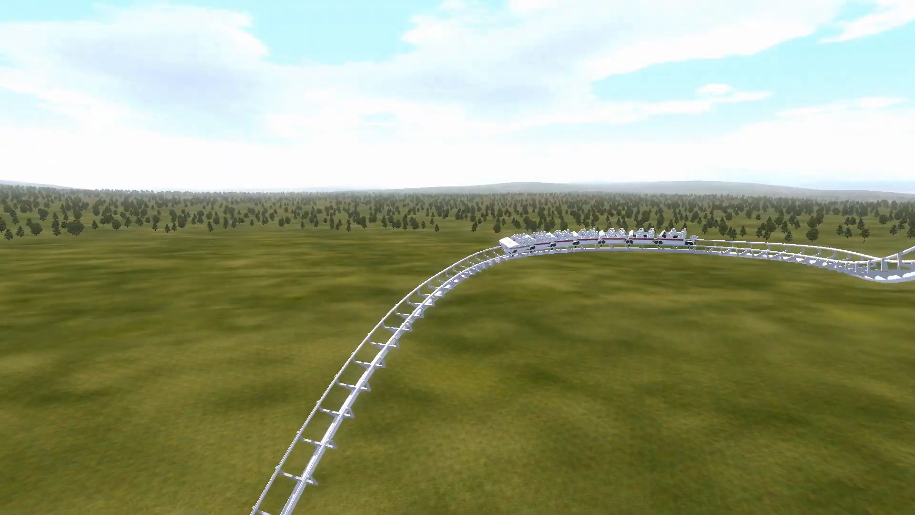
{"action": "key", "text": "w"}
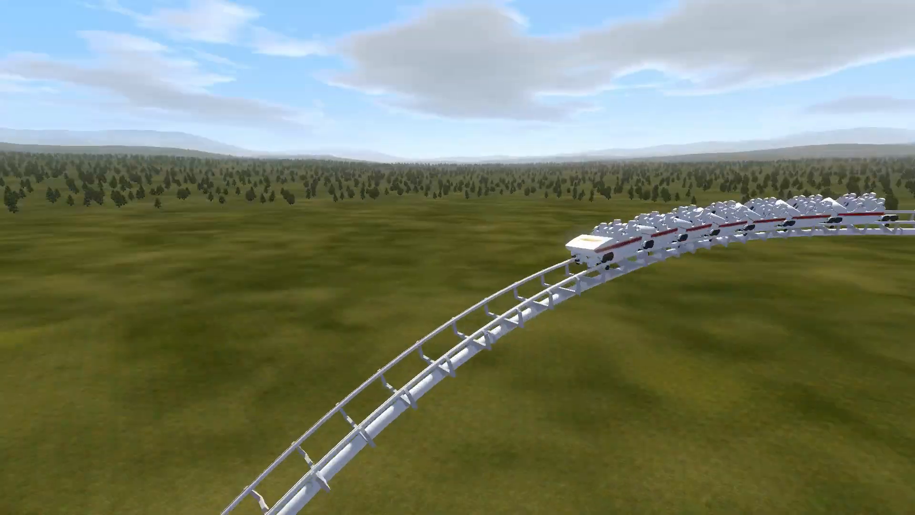
{"action": "key", "text": "w"}
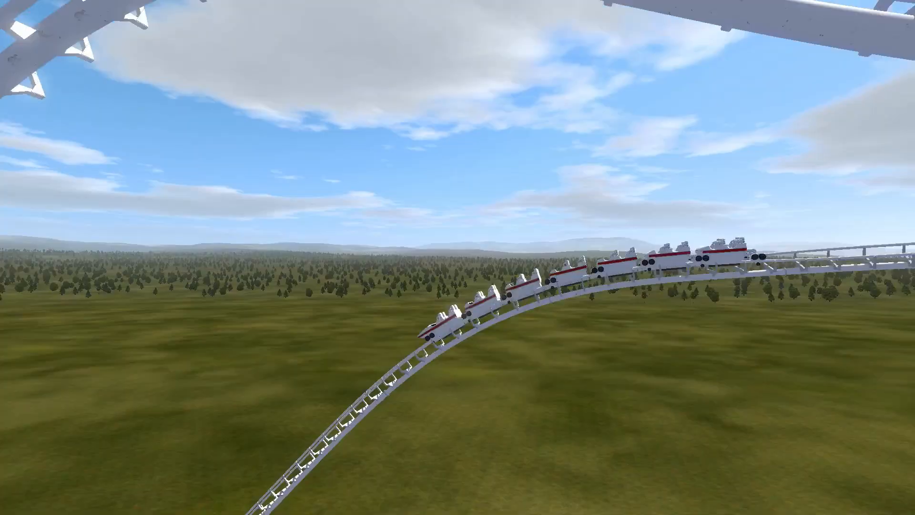
{"action": "key", "text": "w"}
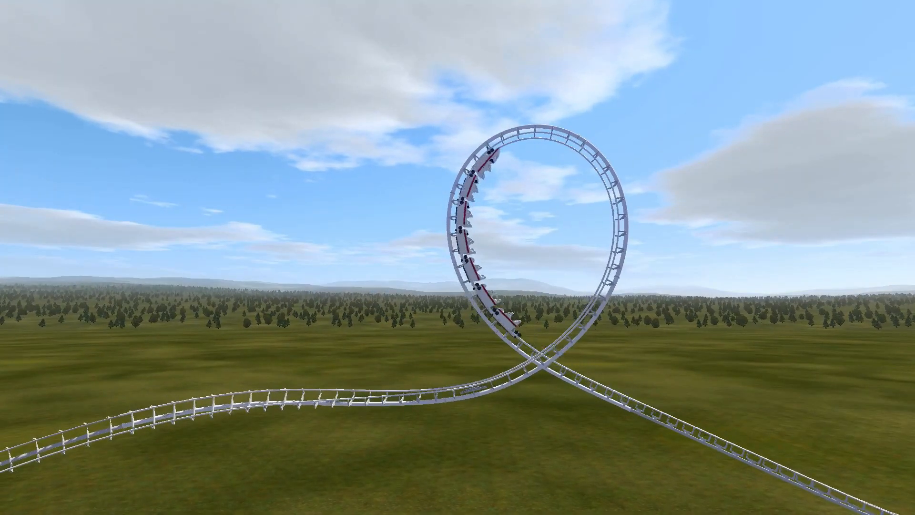
{"action": "key", "text": "s"}
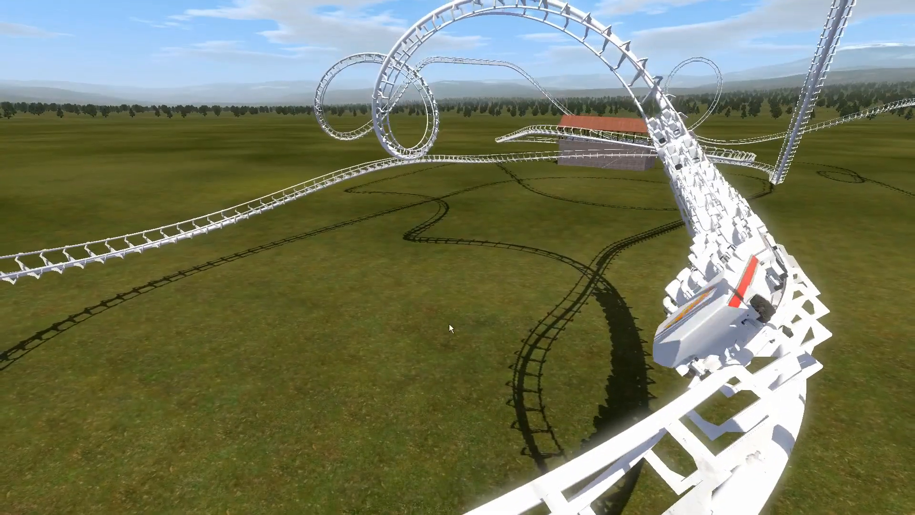
Step: Return to the editor from the simulation and unfreeze the coaster
{"action": "mouse_move", "coordinate": [342, 443]}
{"action": "left_click", "coordinate": [345, 417]}
{"action": "left_click", "coordinate": [62, 32]}
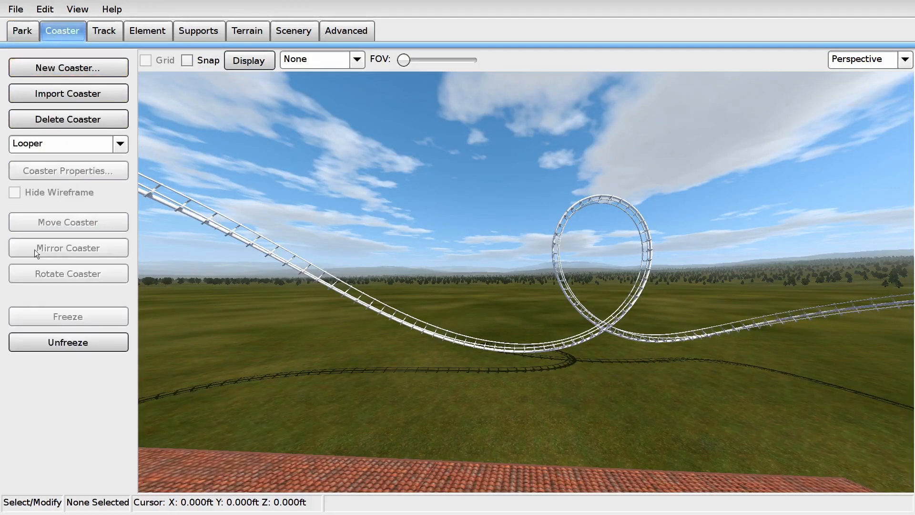
{"action": "left_click", "coordinate": [41, 325]}
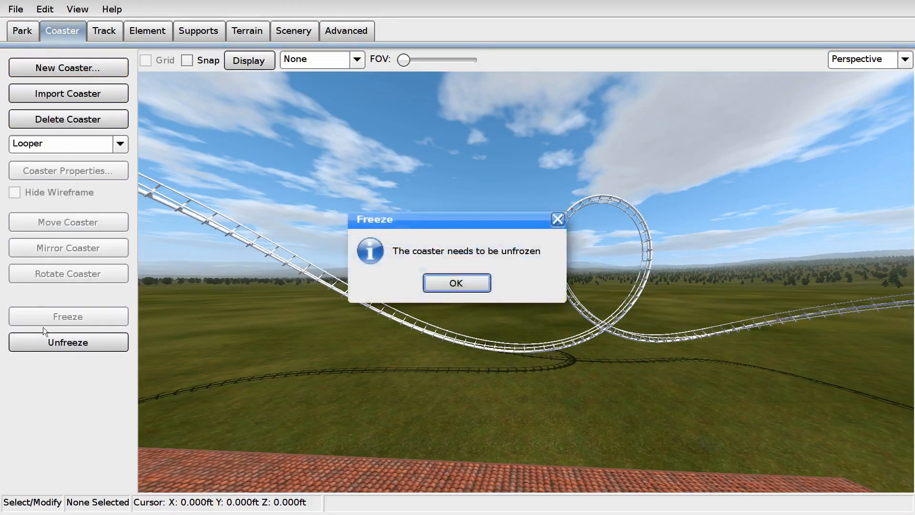
{"action": "left_click", "coordinate": [452, 282]}
{"action": "left_click", "coordinate": [69, 342]}
Step: Set the coaster's spline position to Center of Rails (C.o.R.) and freeze the coaster
{"action": "left_click", "coordinate": [91, 171]}
{"action": "left_click", "coordinate": [308, 110]}
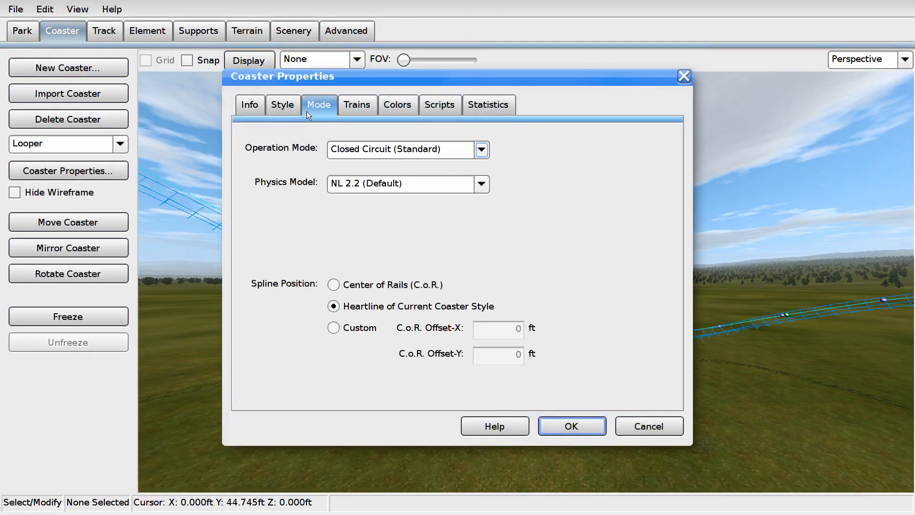
{"action": "left_click", "coordinate": [552, 425]}
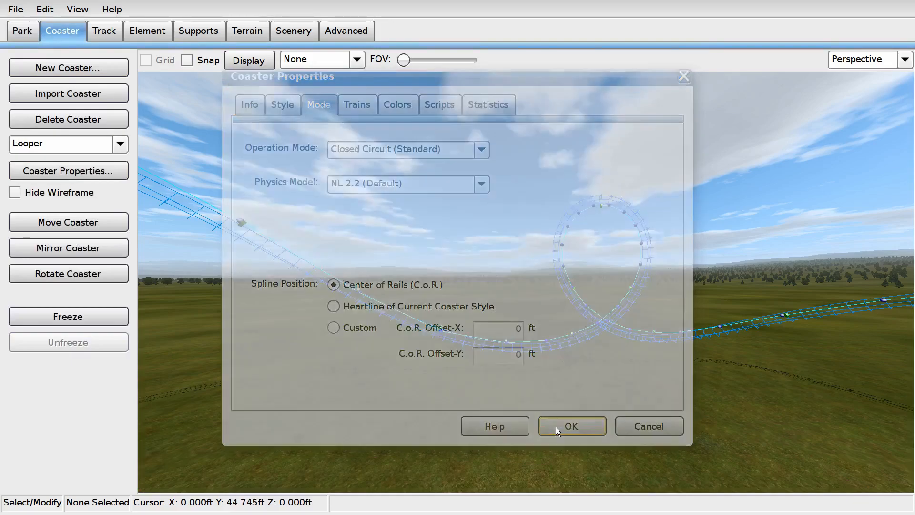
{"action": "left_click", "coordinate": [85, 315]}
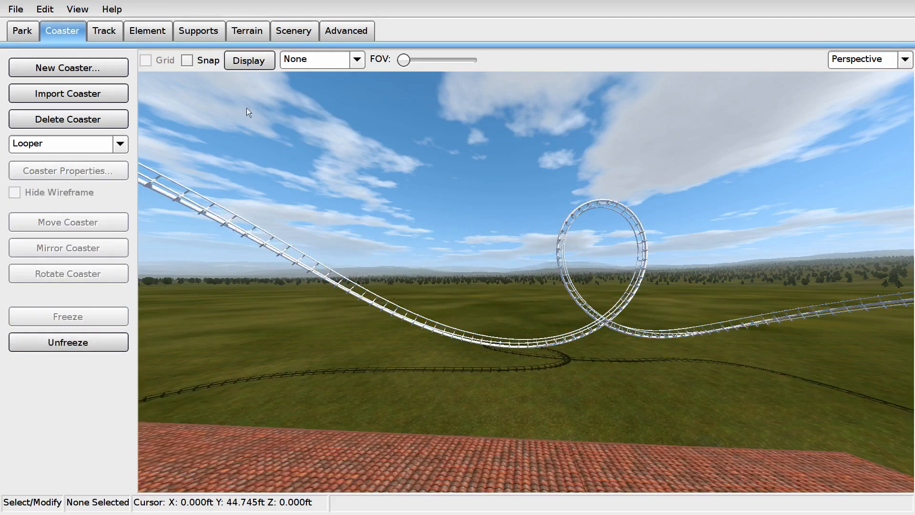
Step: Save the project with the changed spline position and launch the simulation for another test ride
{"action": "key", "text": "Escape"}
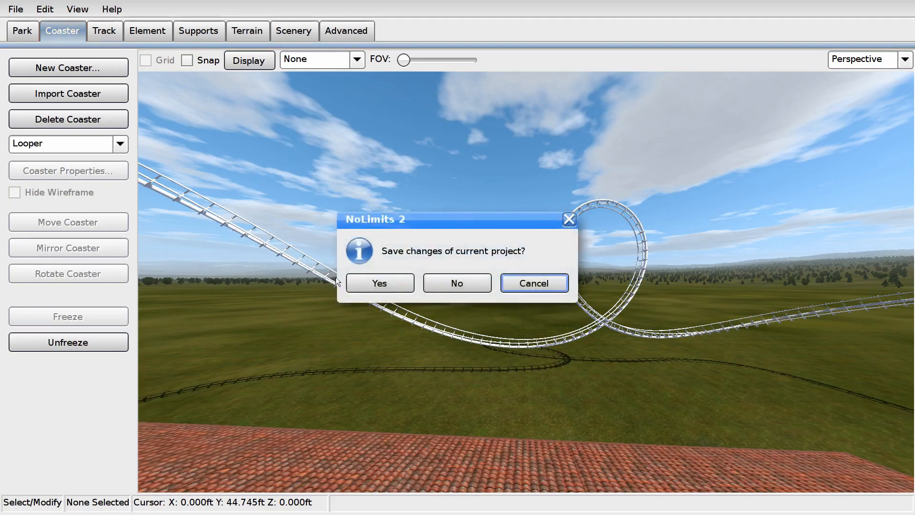
{"action": "left_click", "coordinate": [398, 287]}
{"action": "left_click", "coordinate": [197, 423]}
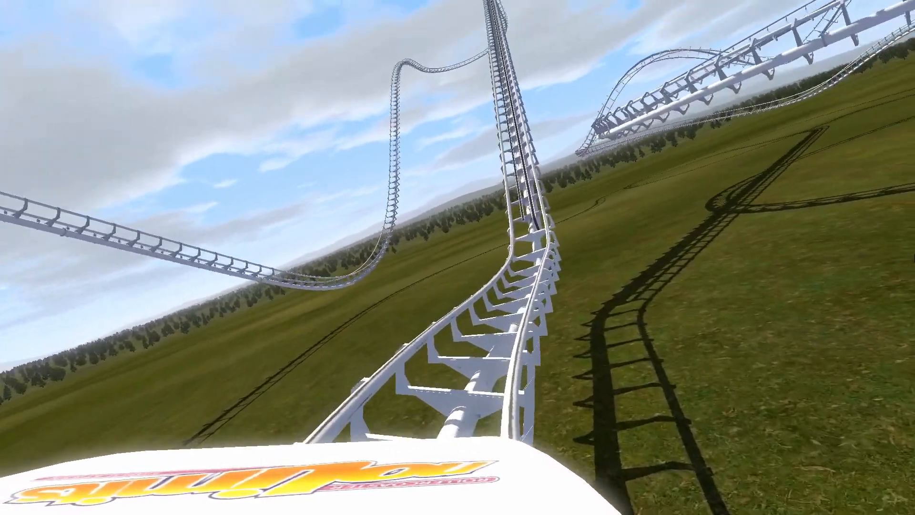
Step: Ride the circuit again on board, speeding up the simulation for the lift hill and slowing it down again
{"action": "key", "text": "KP_Add"}
{"action": "key", "text": "KP_Add"}
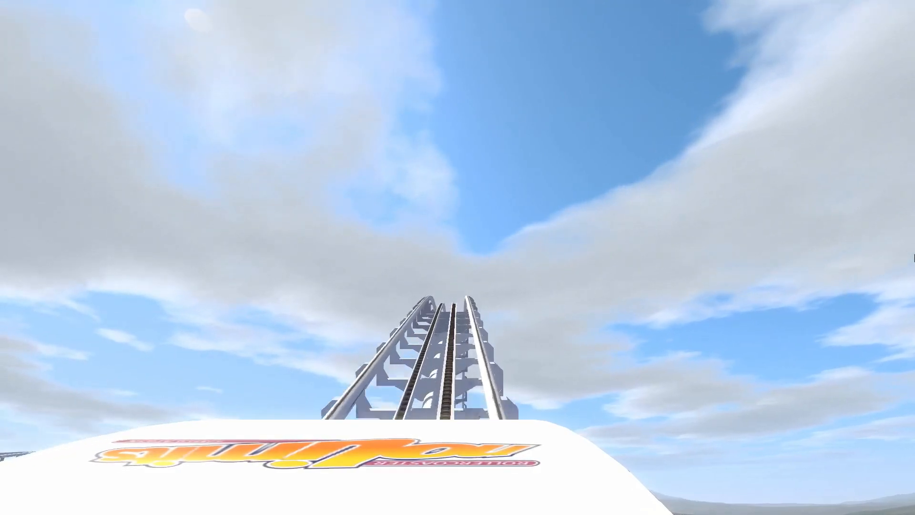
{"action": "key", "text": "KP_Subtract"}
{"action": "key", "text": "KP_Subtract"}
{"action": "key", "text": "KP_Subtract"}
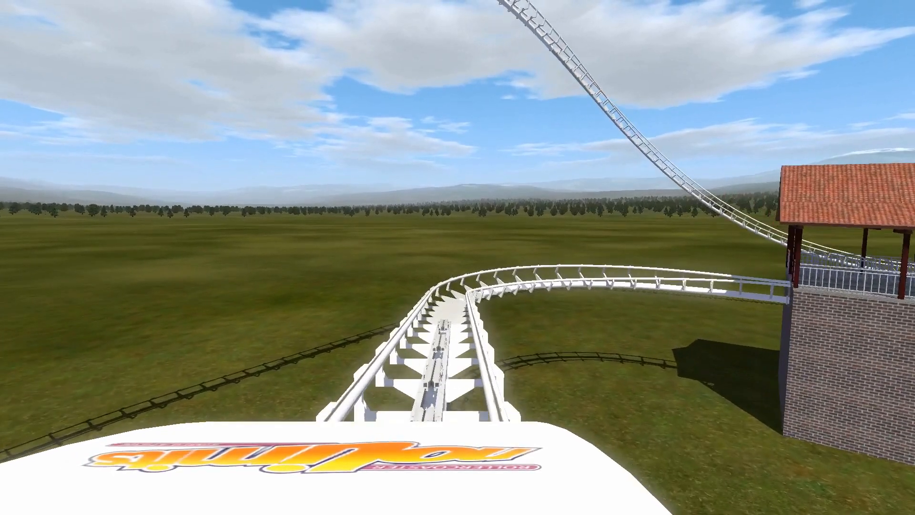
Step: Change to the fly view and watch from inside the station as the waiting train approaches
{"action": "key", "text": "Return"}
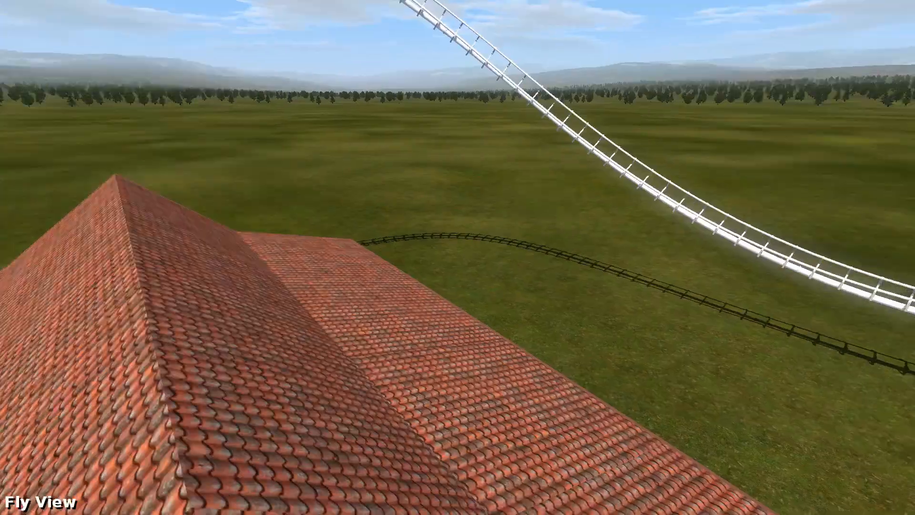
{"action": "key", "text": "w"}
{"action": "key", "text": "s"}
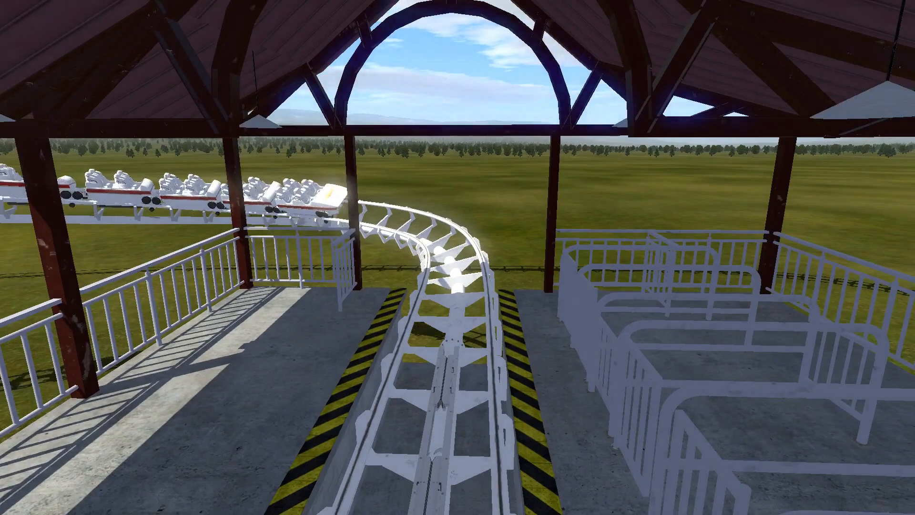
{"action": "key", "text": "w"}
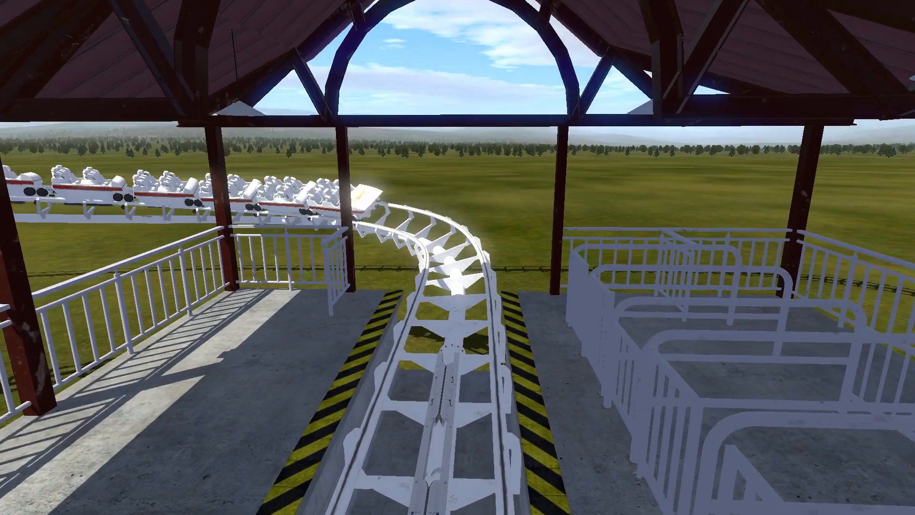